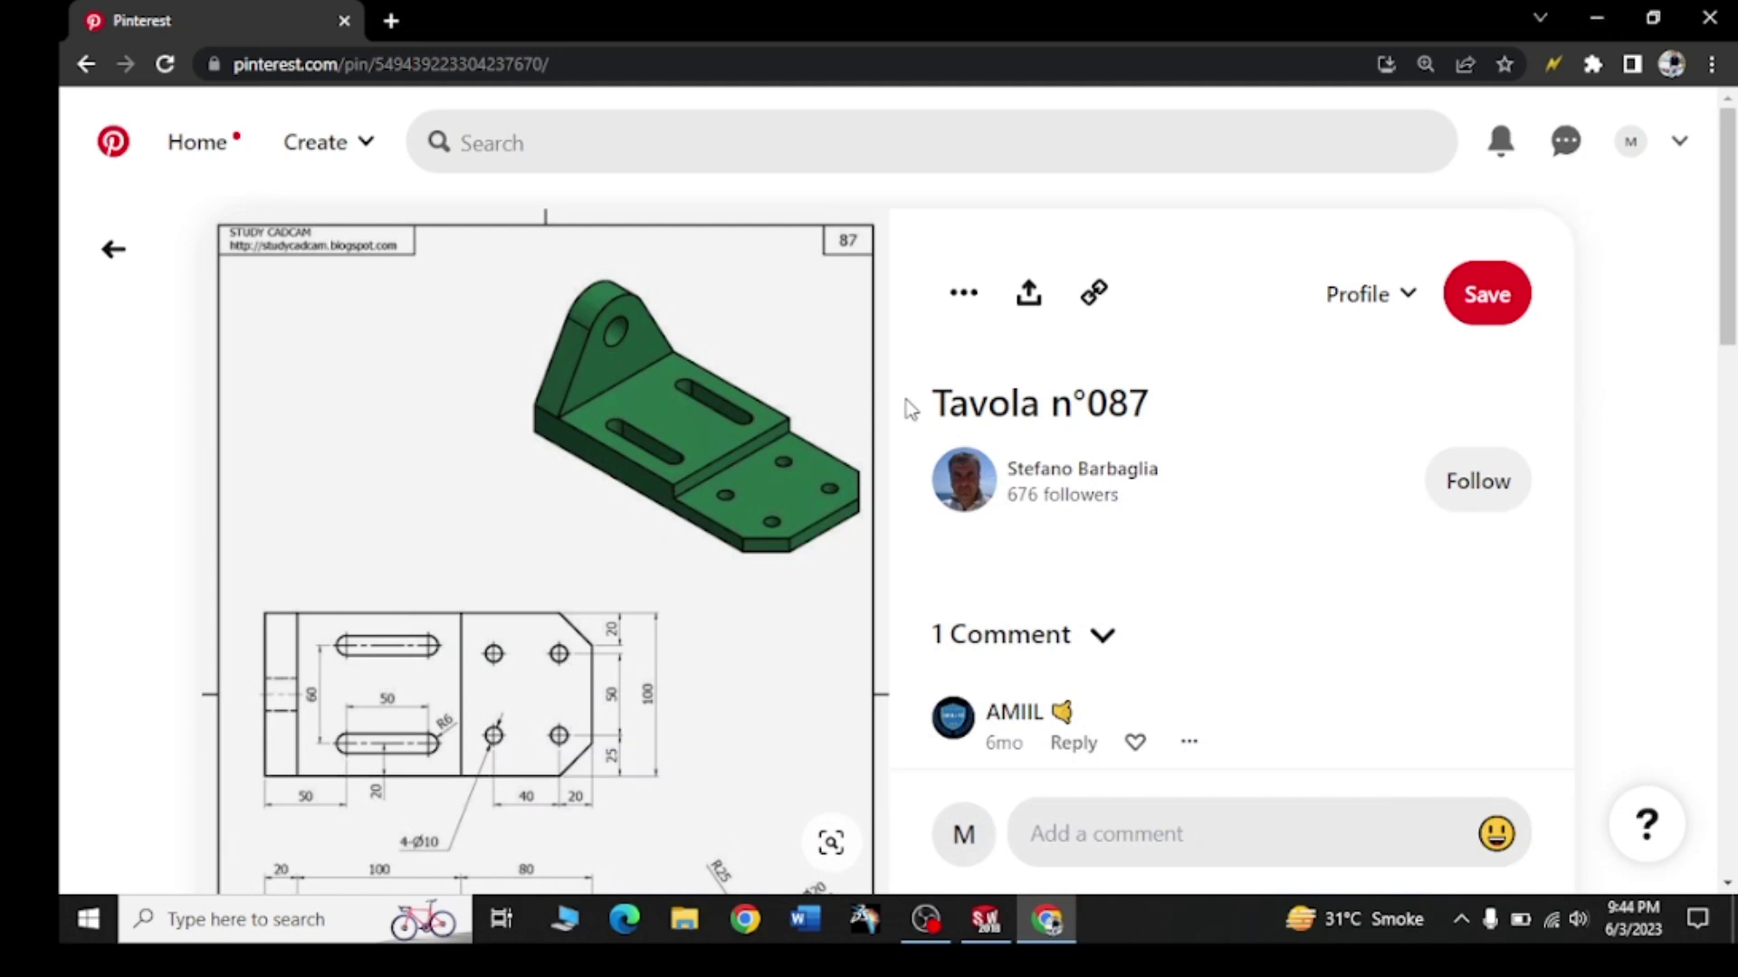
# Scroll through the Pinterest pin to study the slotted bracket drawing Tavola n°087
pyautogui.scroll(-2, 894, 405)
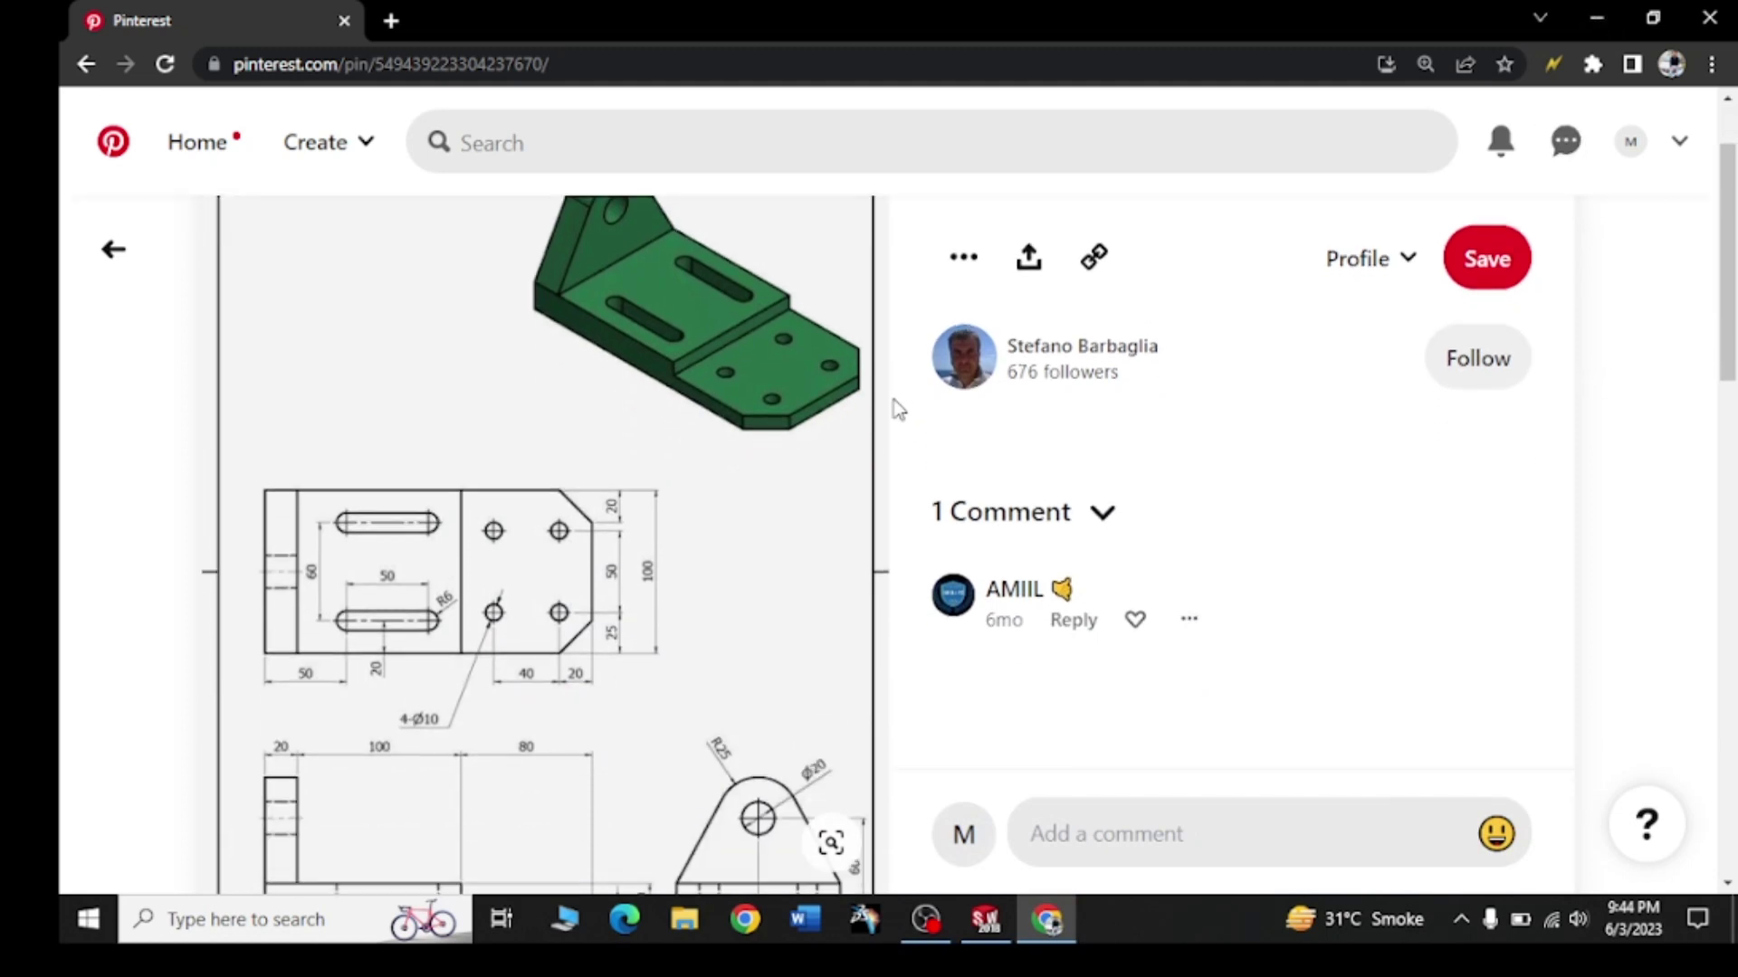
pyautogui.scroll(2, 647, 308)
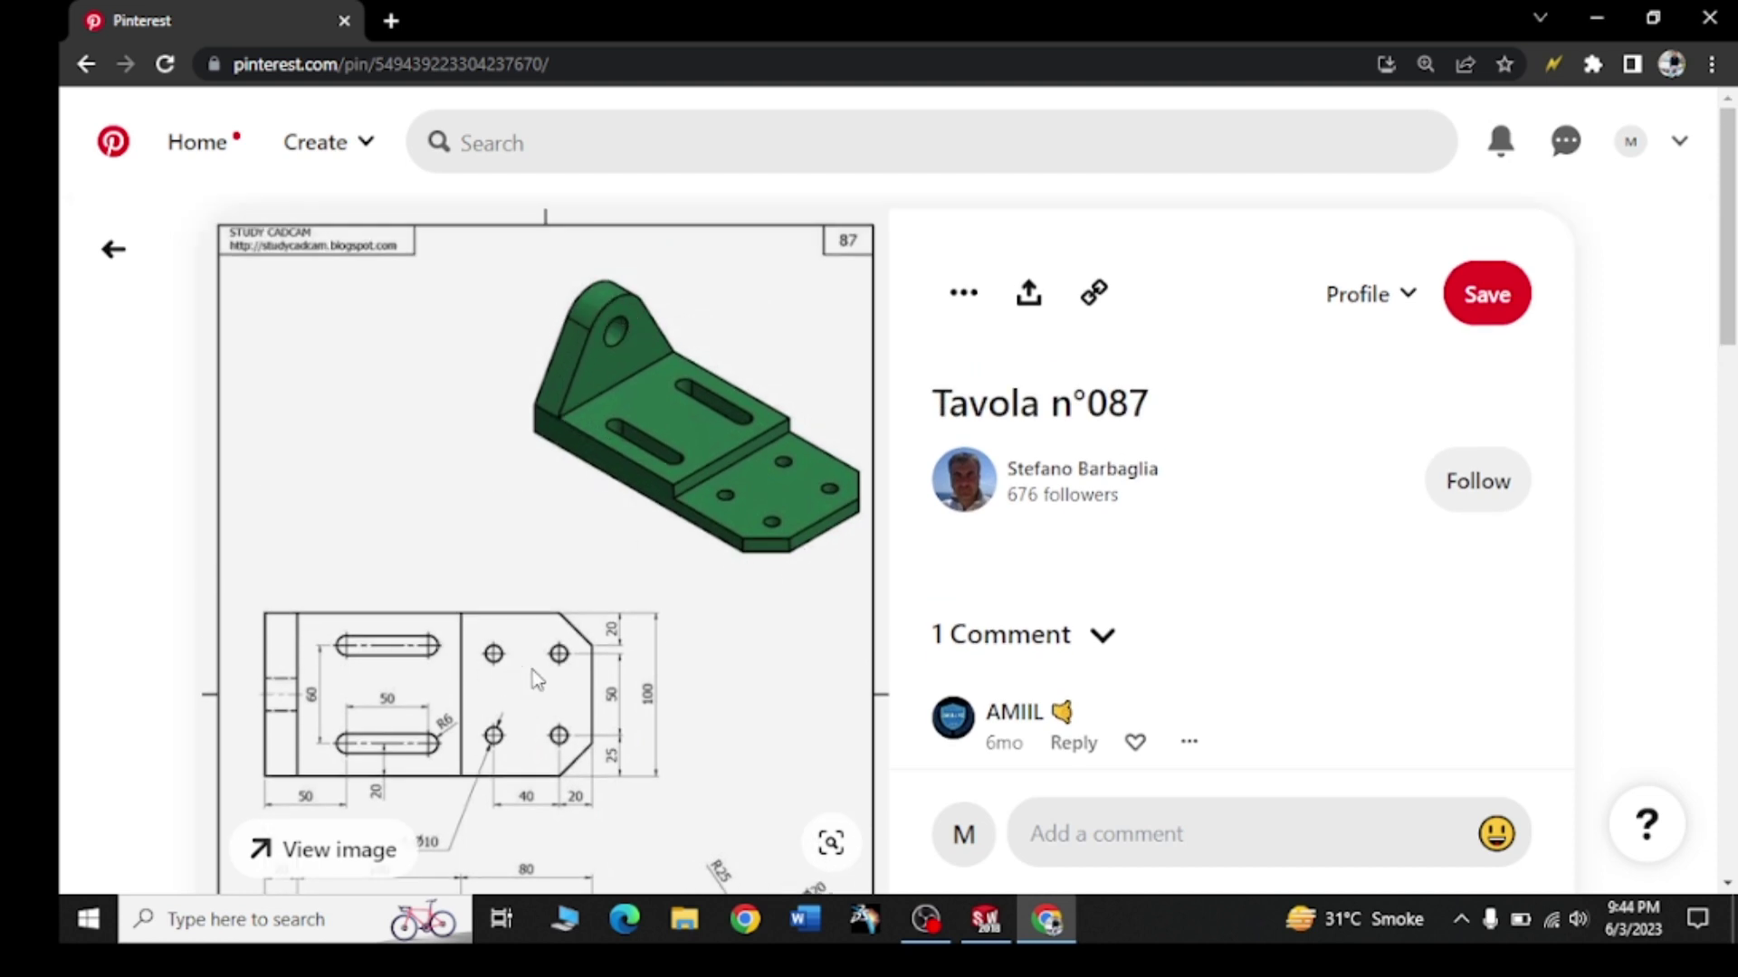
pyautogui.scroll(-2, 655, 606)
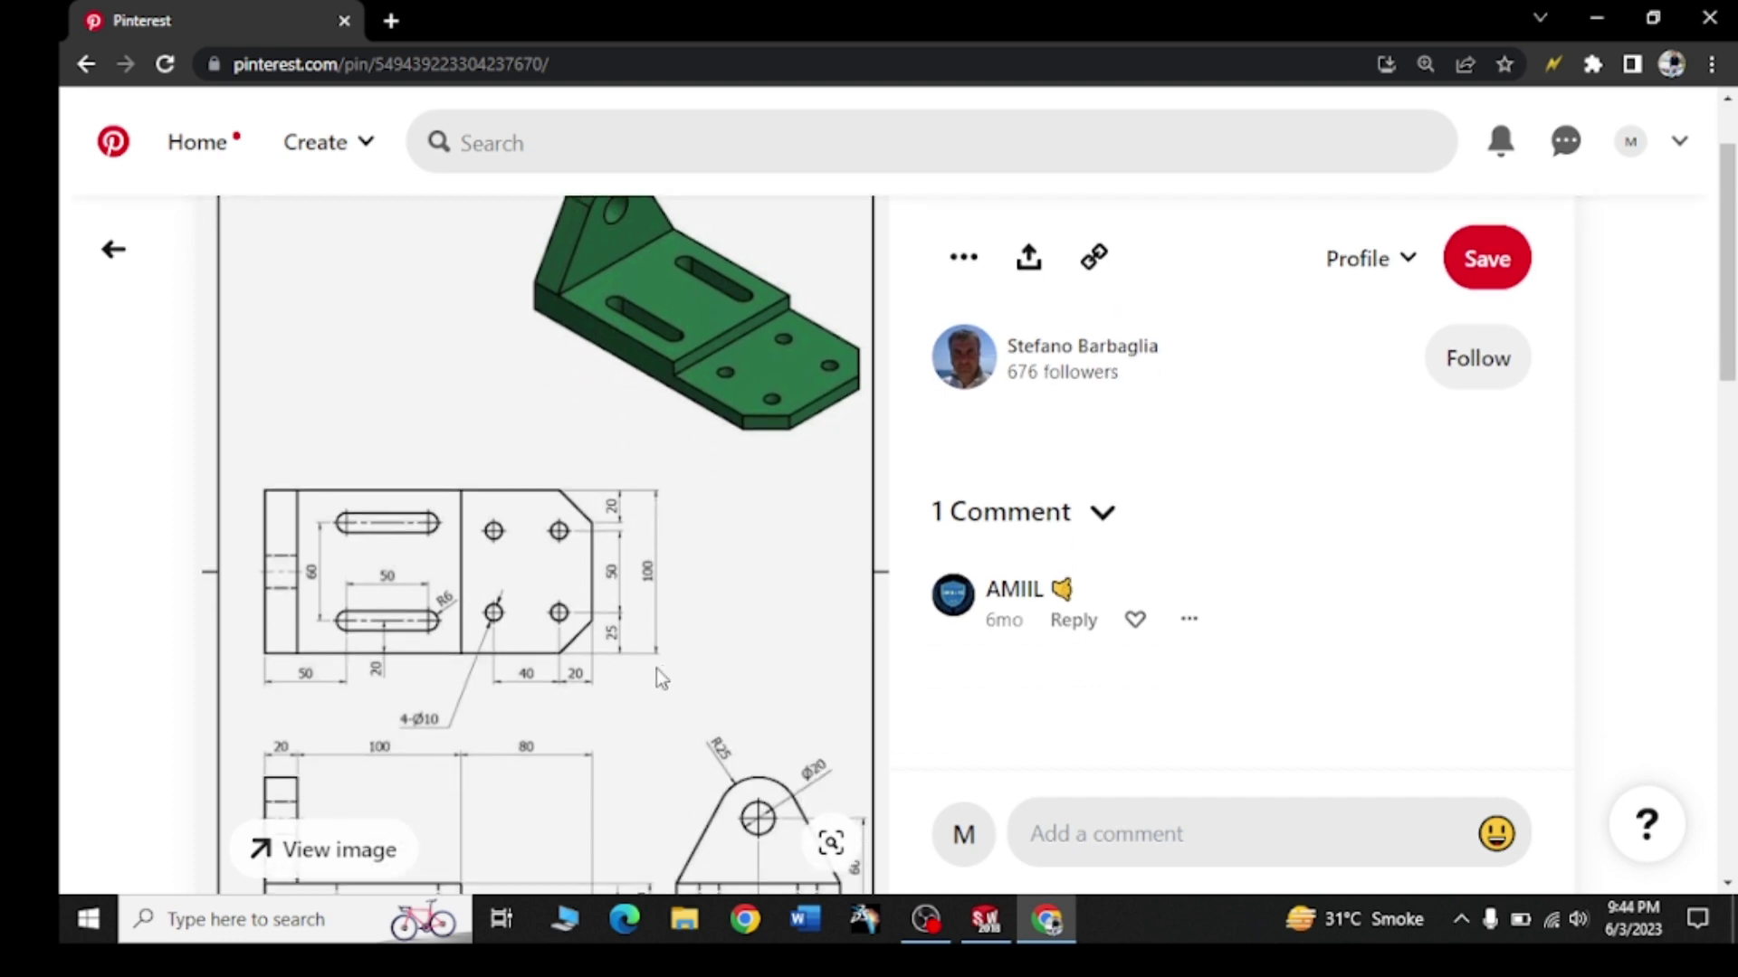
pyautogui.scroll(-2, 644, 666)
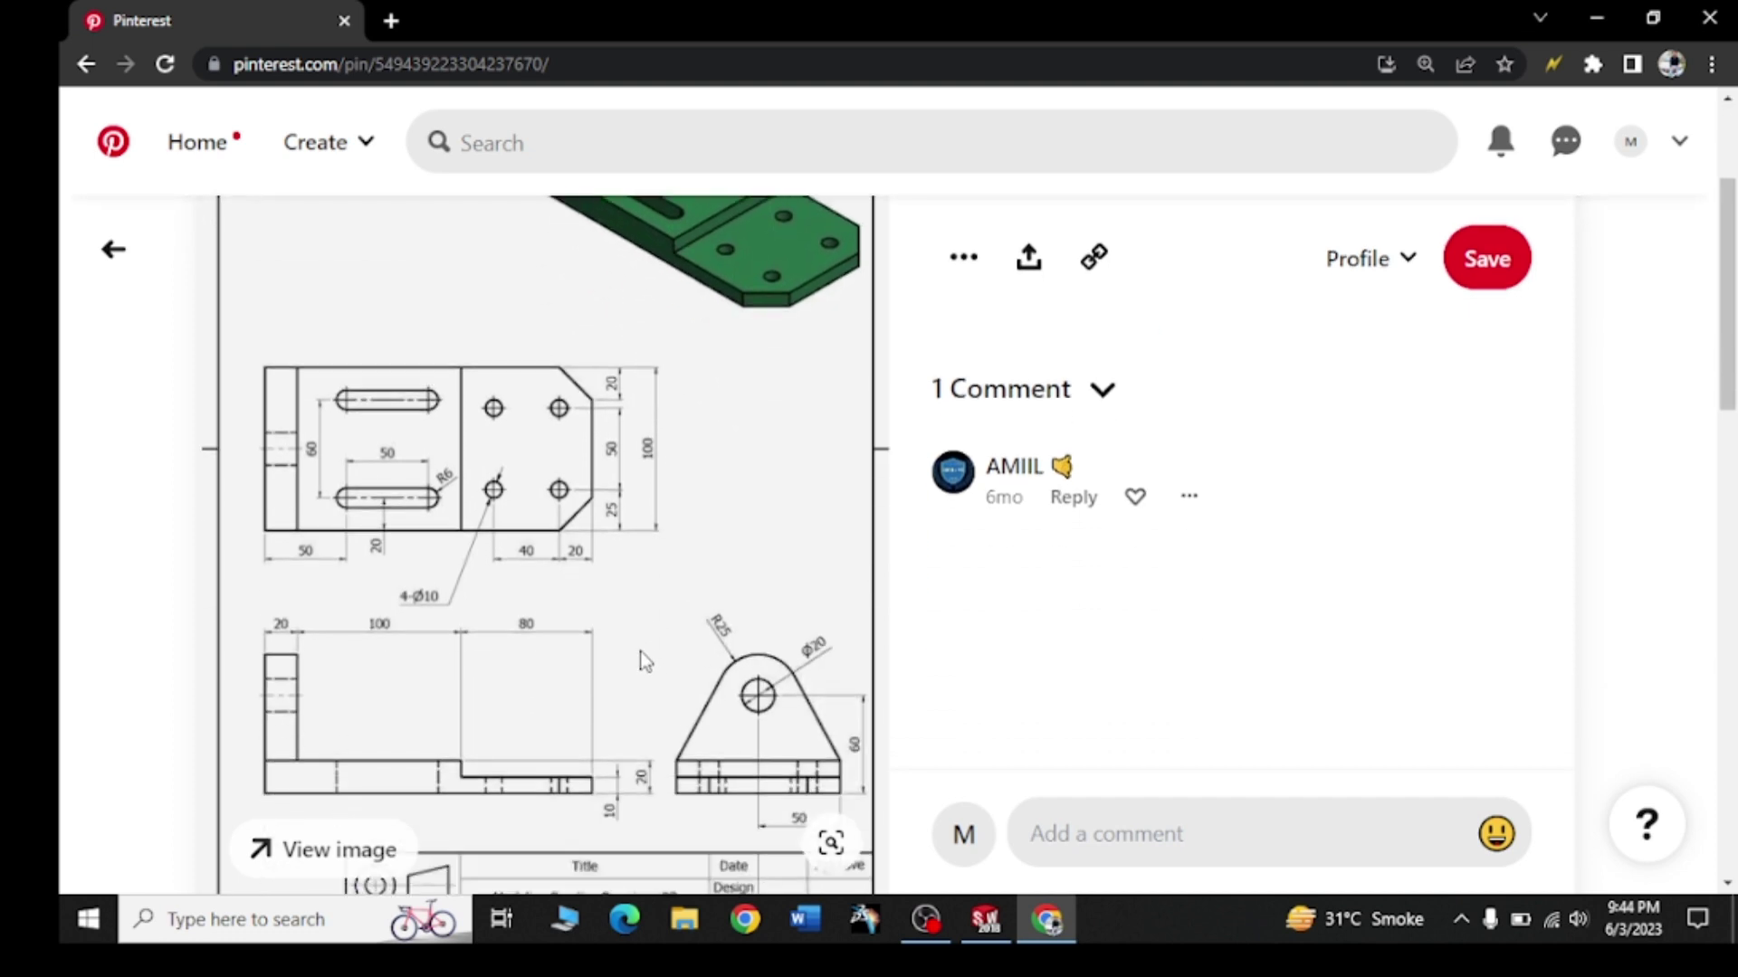
pyautogui.scroll(-2, 633, 648)
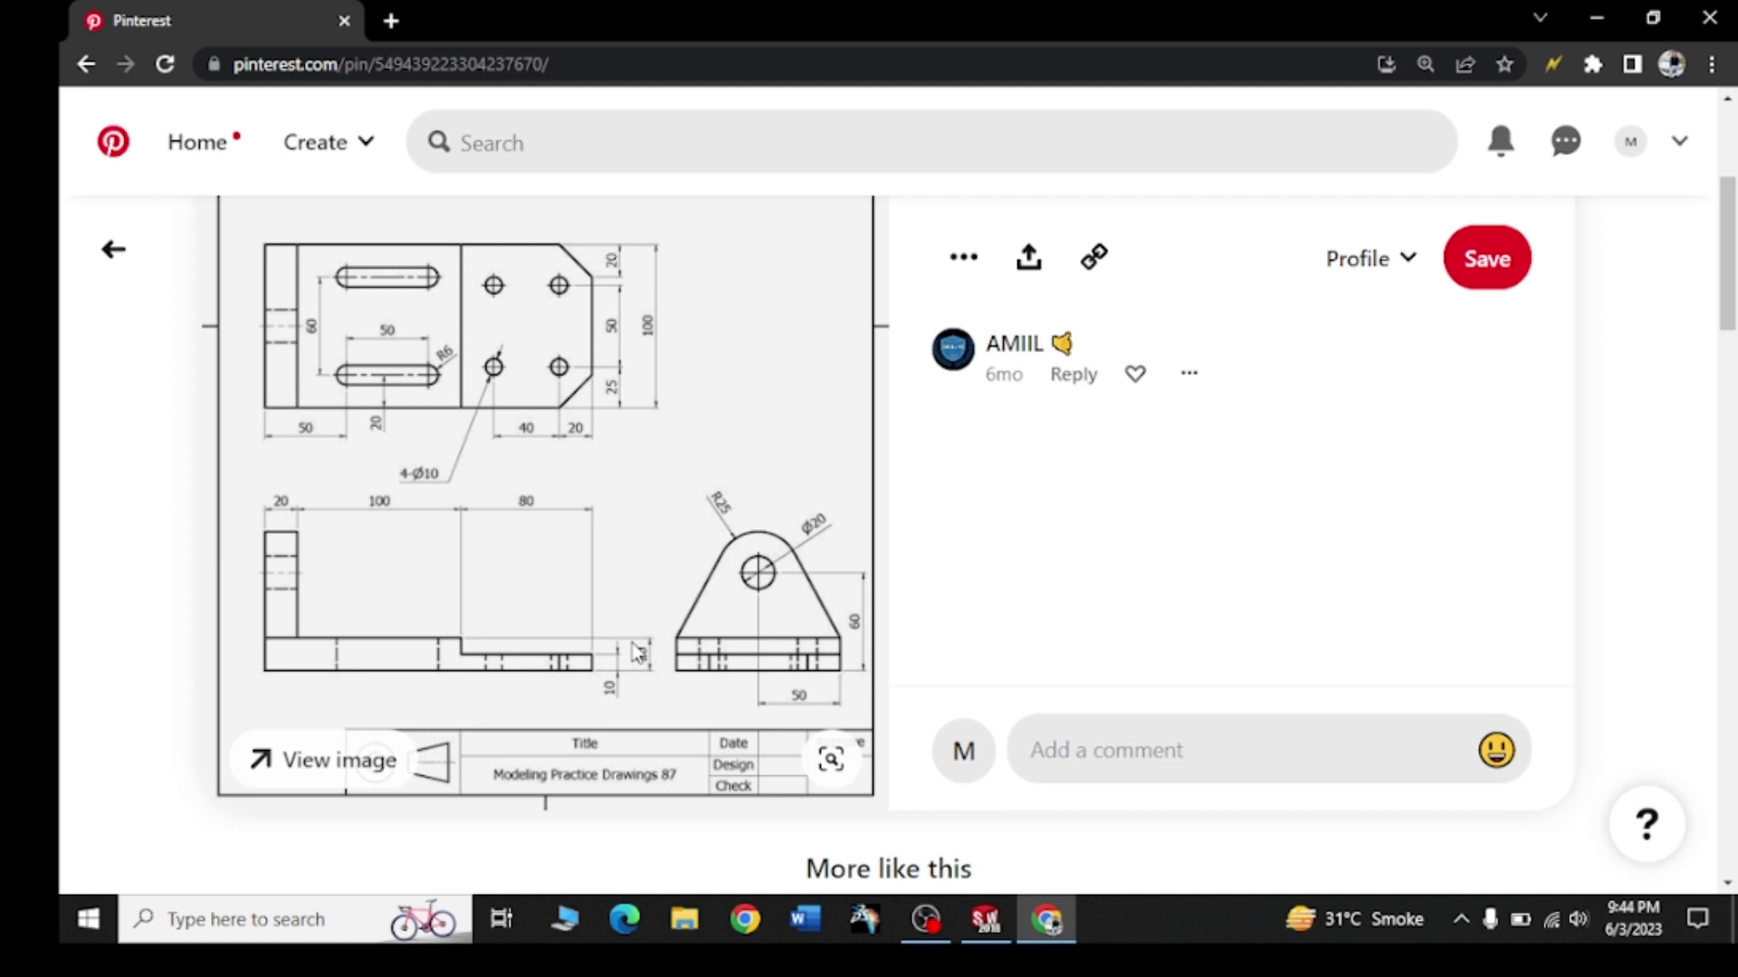
pyautogui.scroll(4, 637, 652)
# Close the flange part in SOLIDWORKS and start a new part document
pyautogui.click(999, 905)
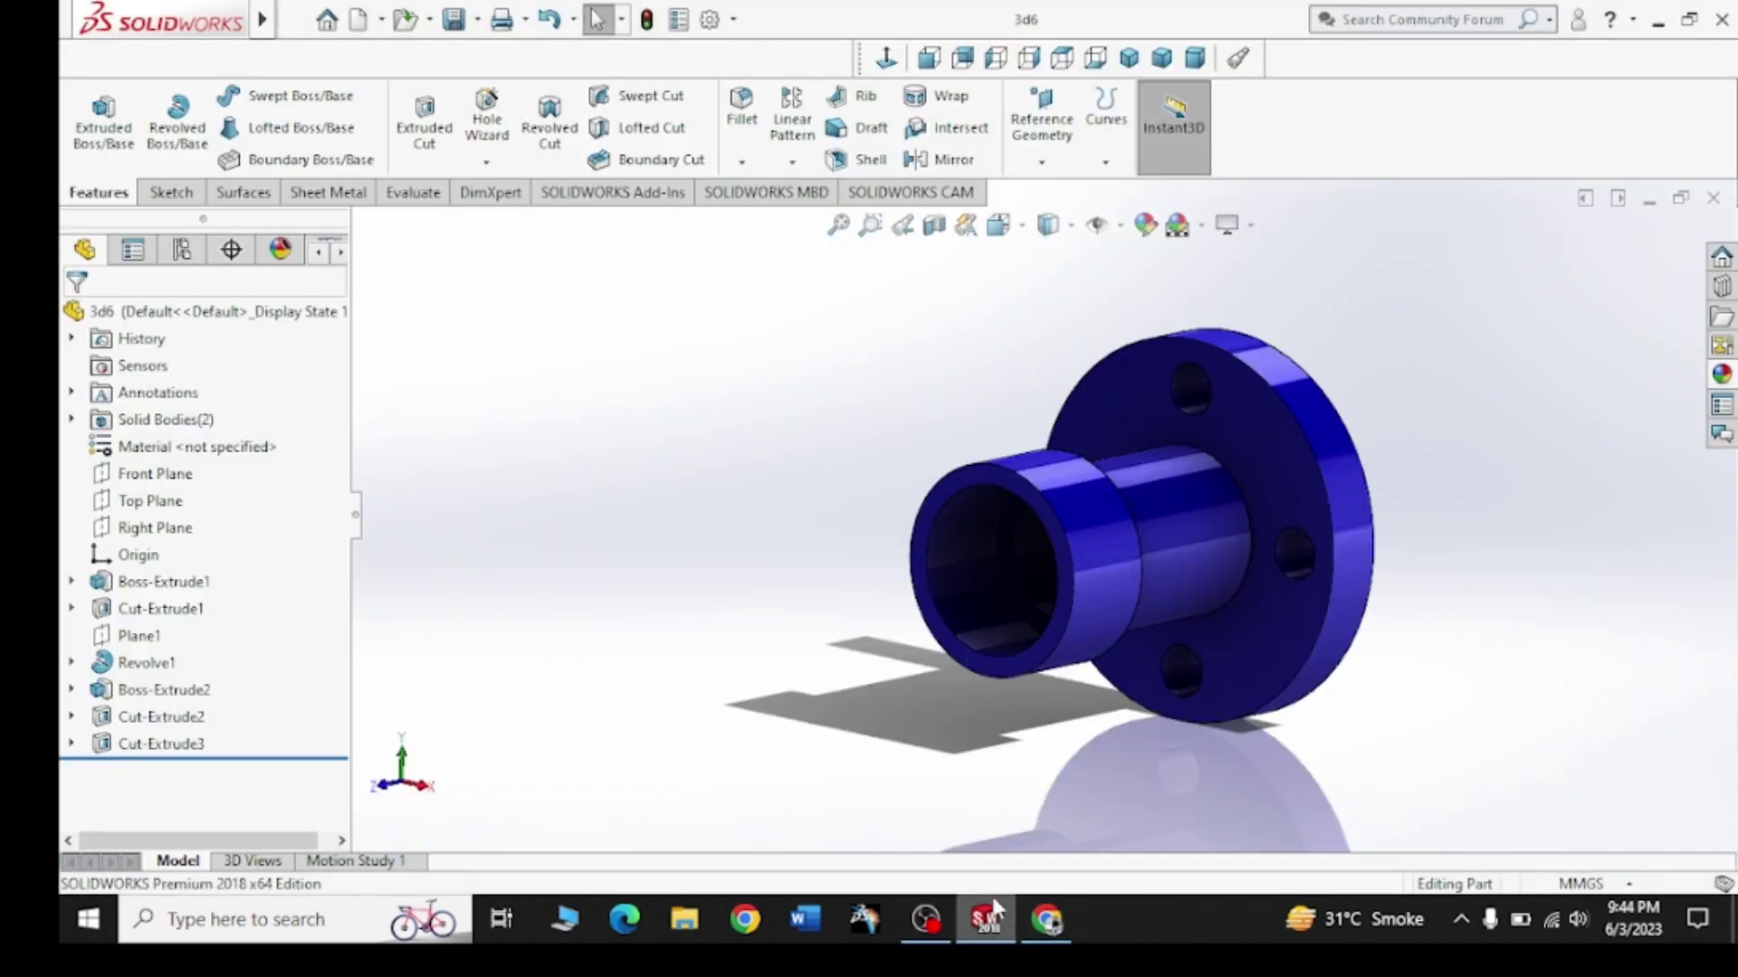
pyautogui.click(1715, 198)
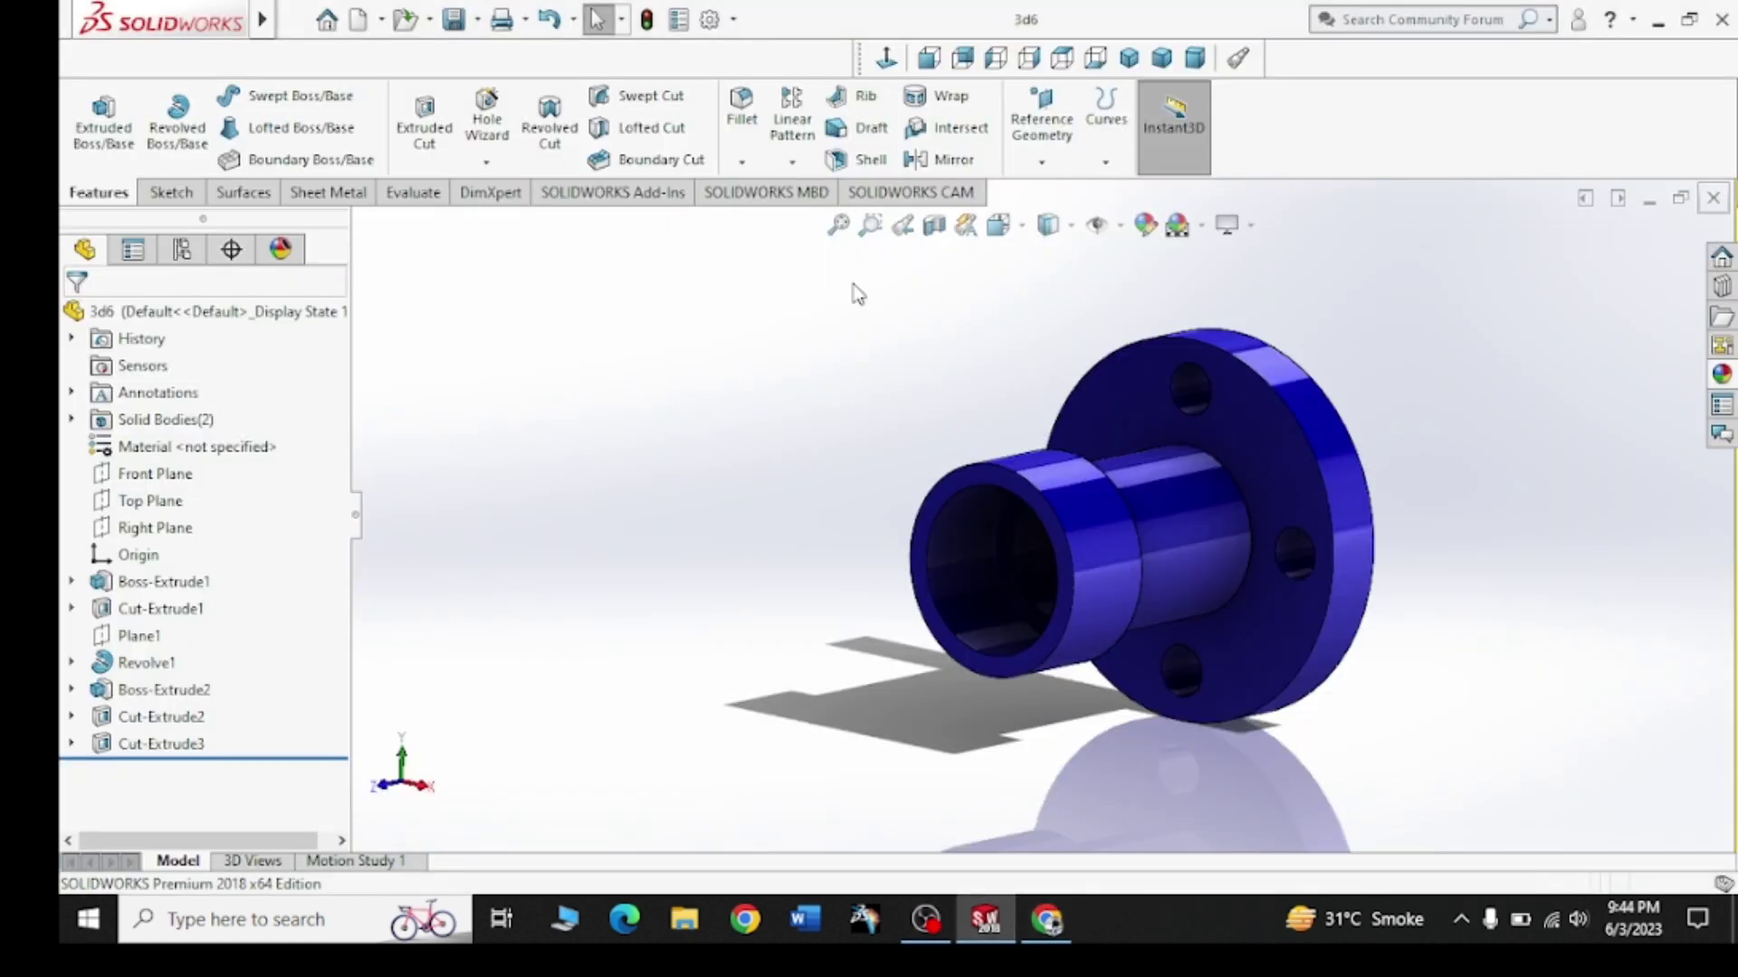
pyautogui.click(323, 24)
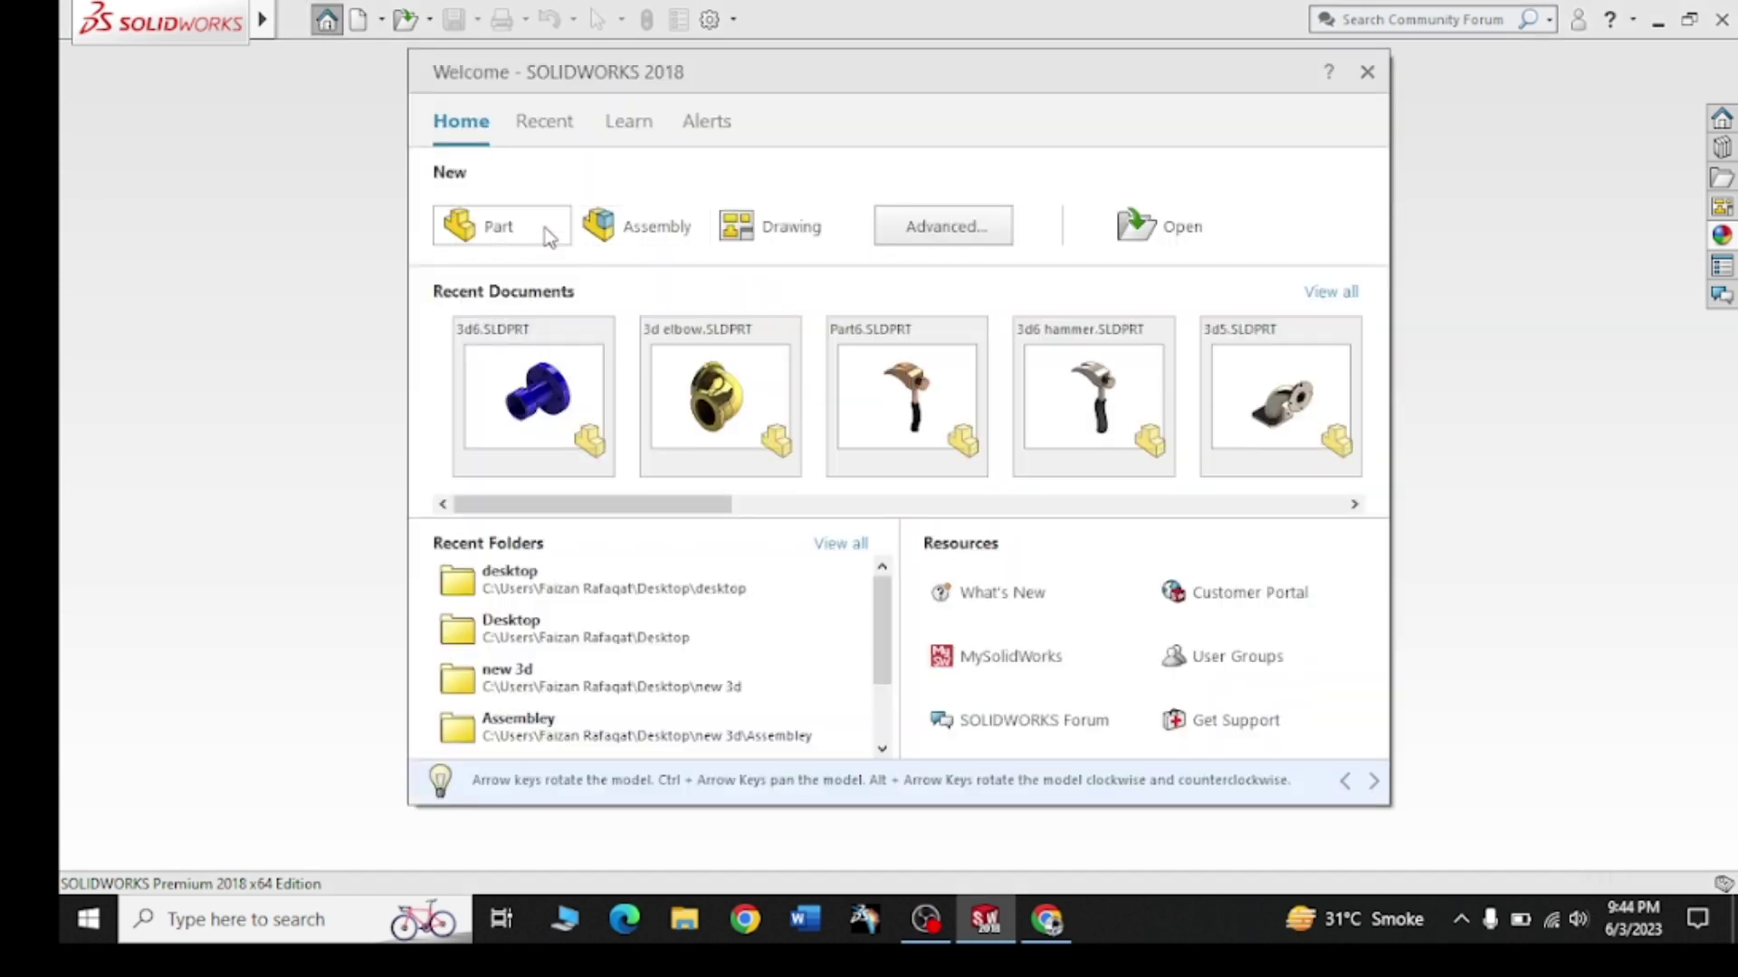
pyautogui.click(513, 228)
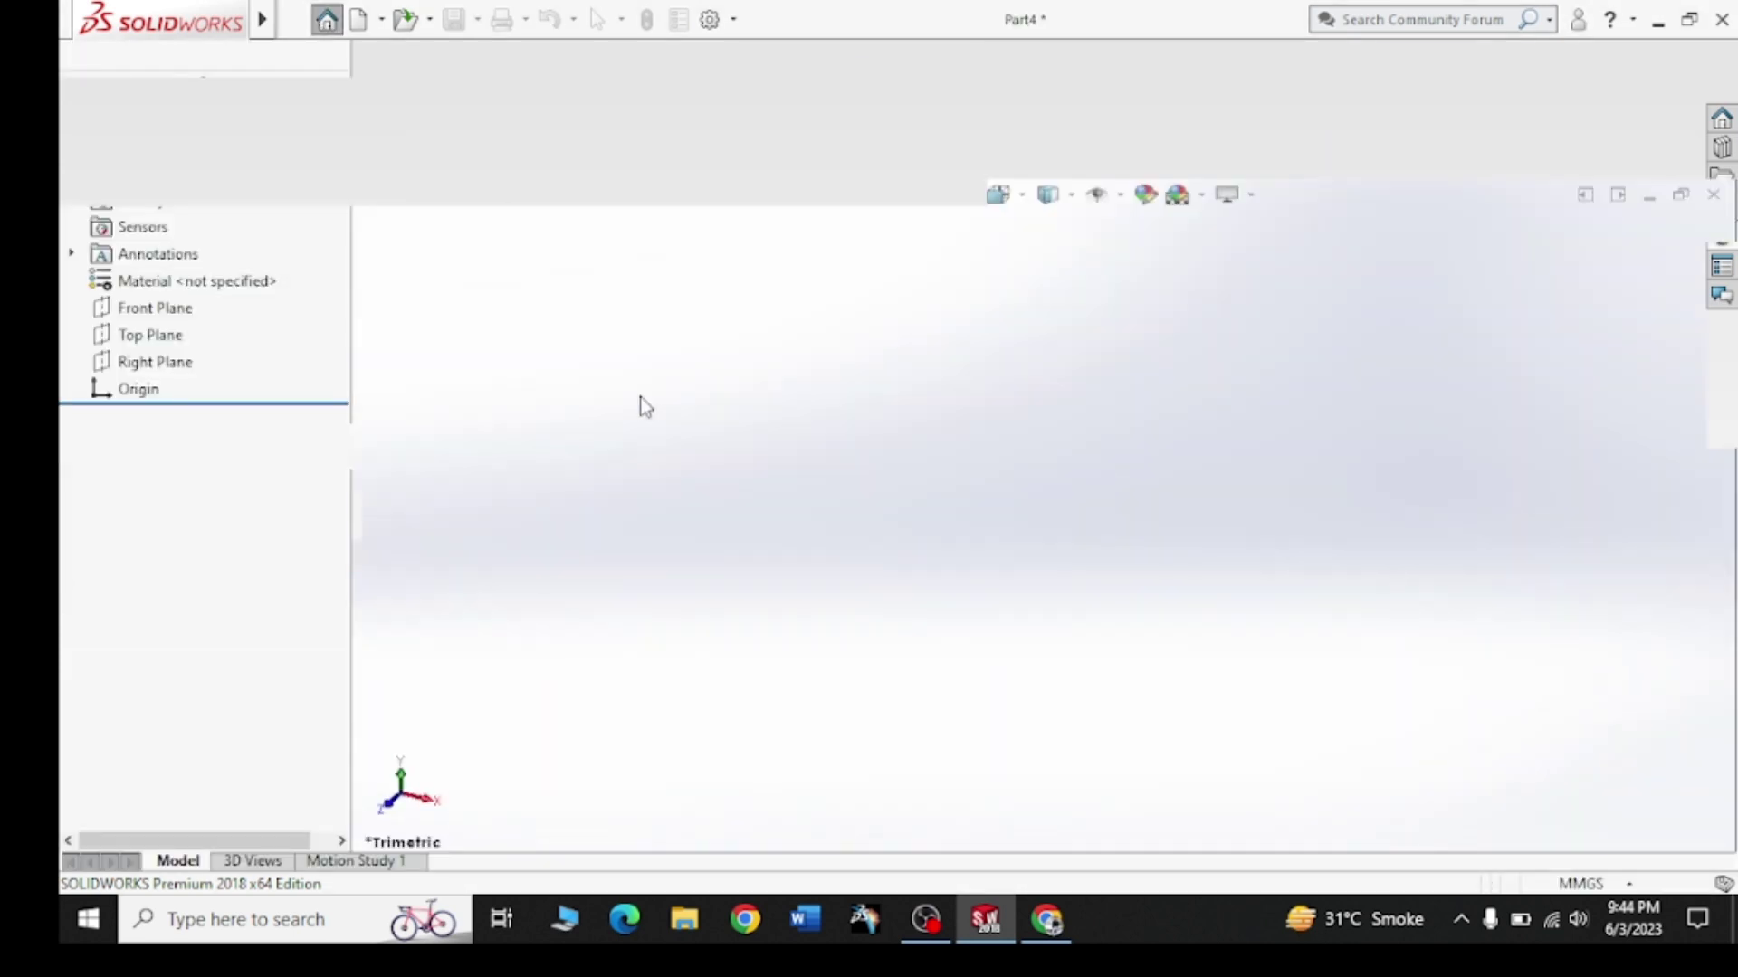
# Select the Front Plane of Part4 and view it normal to the screen
pyautogui.click(172, 446)
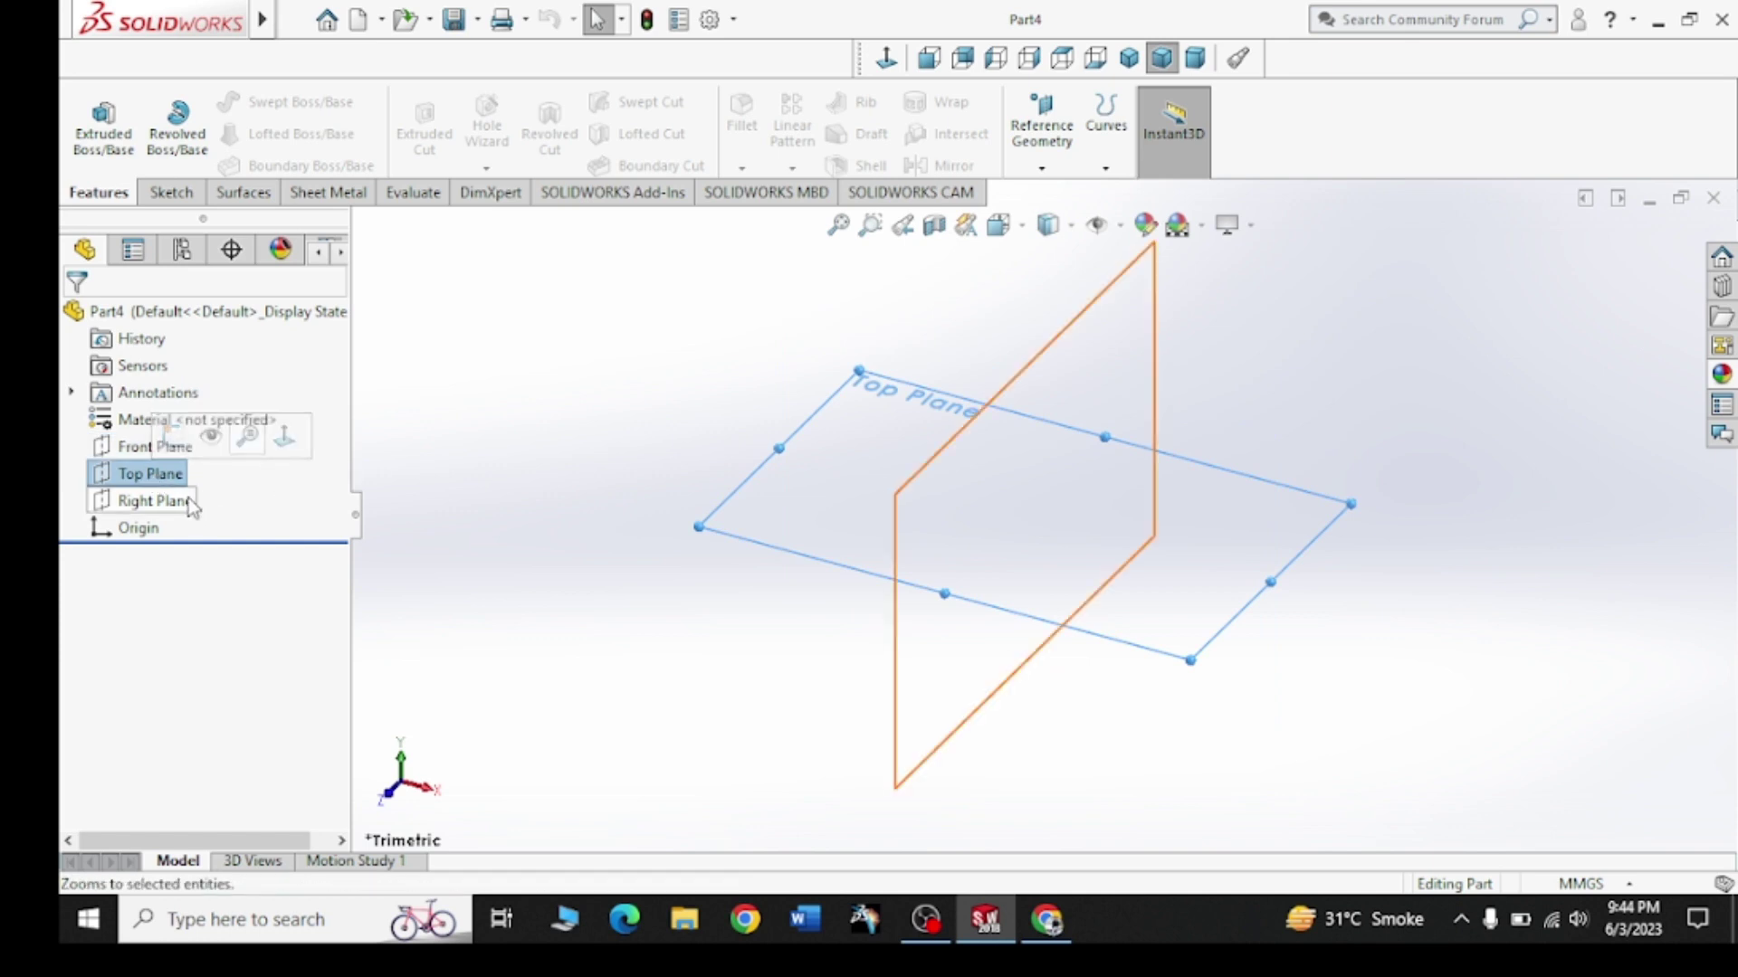
pyautogui.click(154, 446)
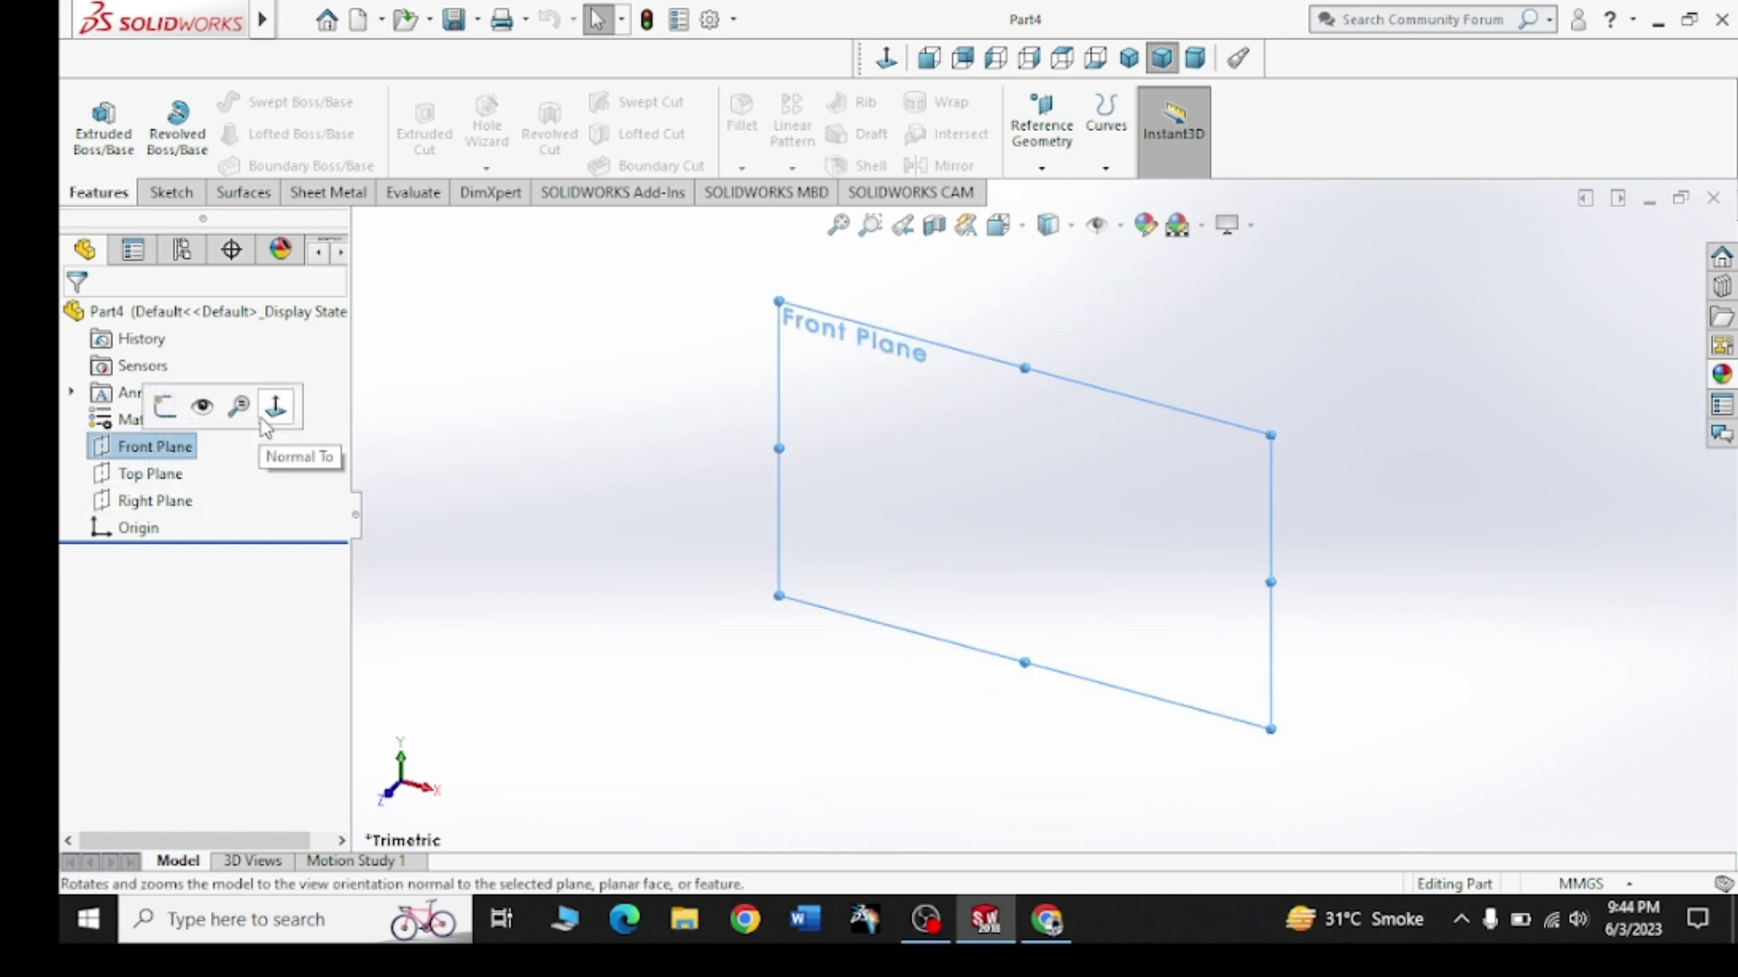
pyautogui.click(274, 407)
# Review the bracket's lower side and end views on Pinterest, then return to Part4
pyautogui.click(1047, 919)
pyautogui.moveTo(543, 543)
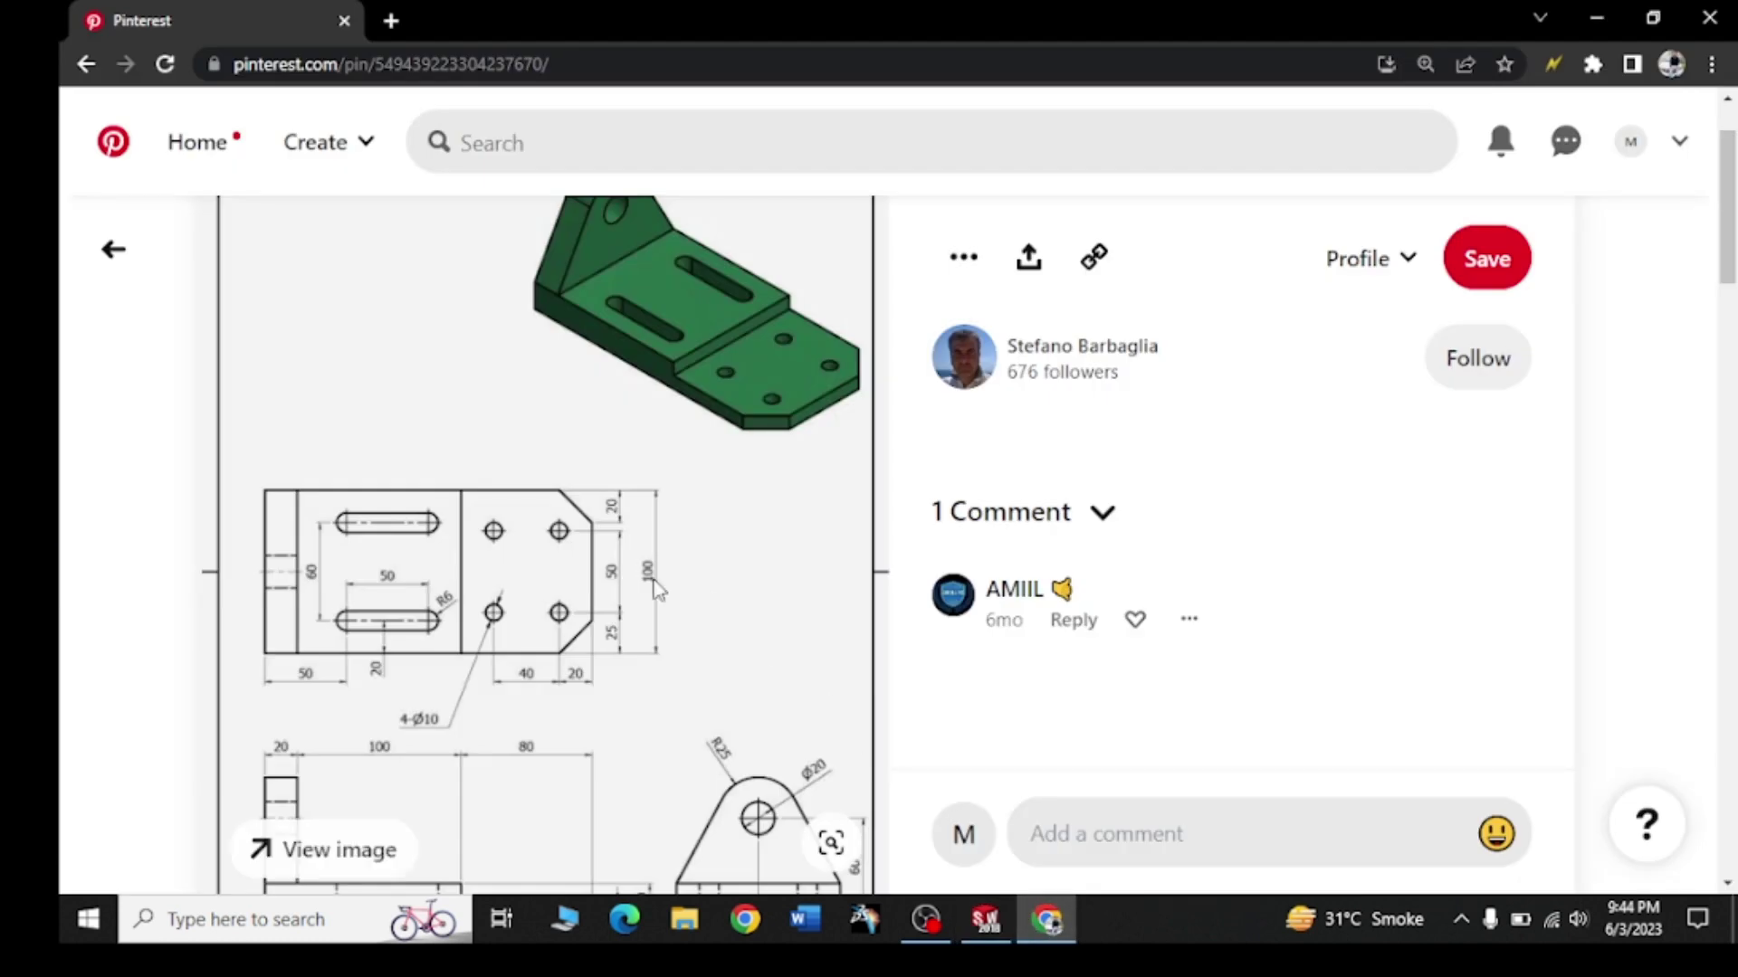
pyautogui.scroll(-1, 499, 697)
pyautogui.scroll(-1, 508, 664)
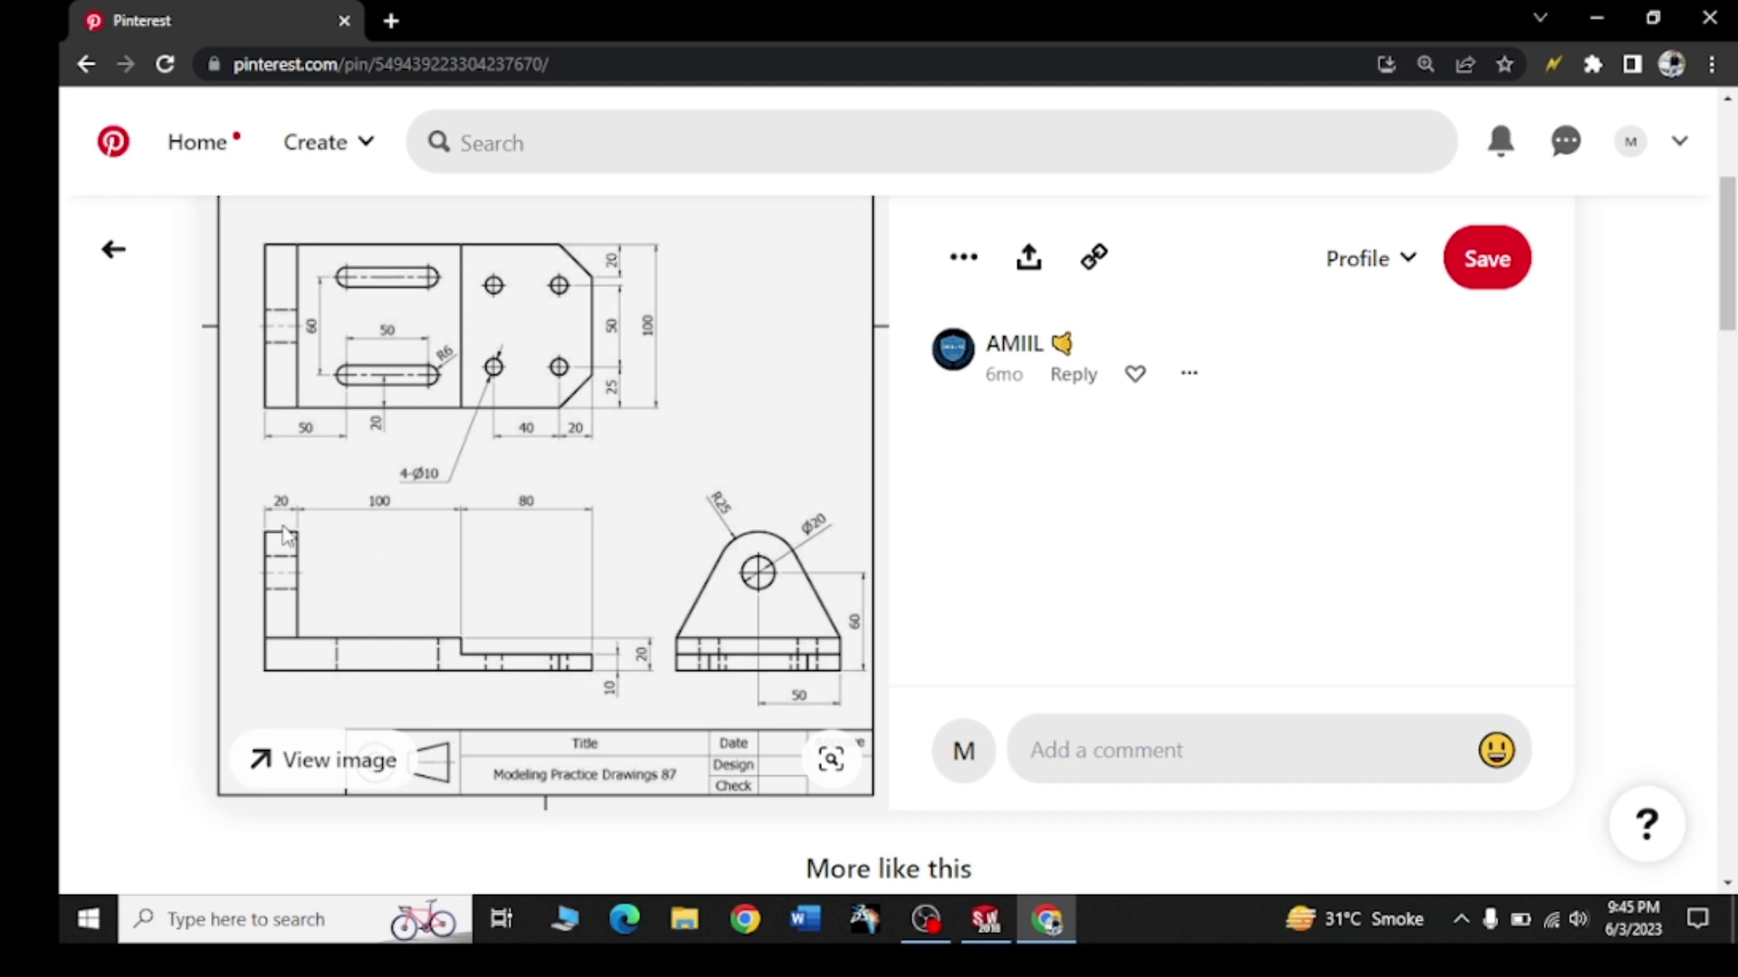
pyautogui.click(985, 919)
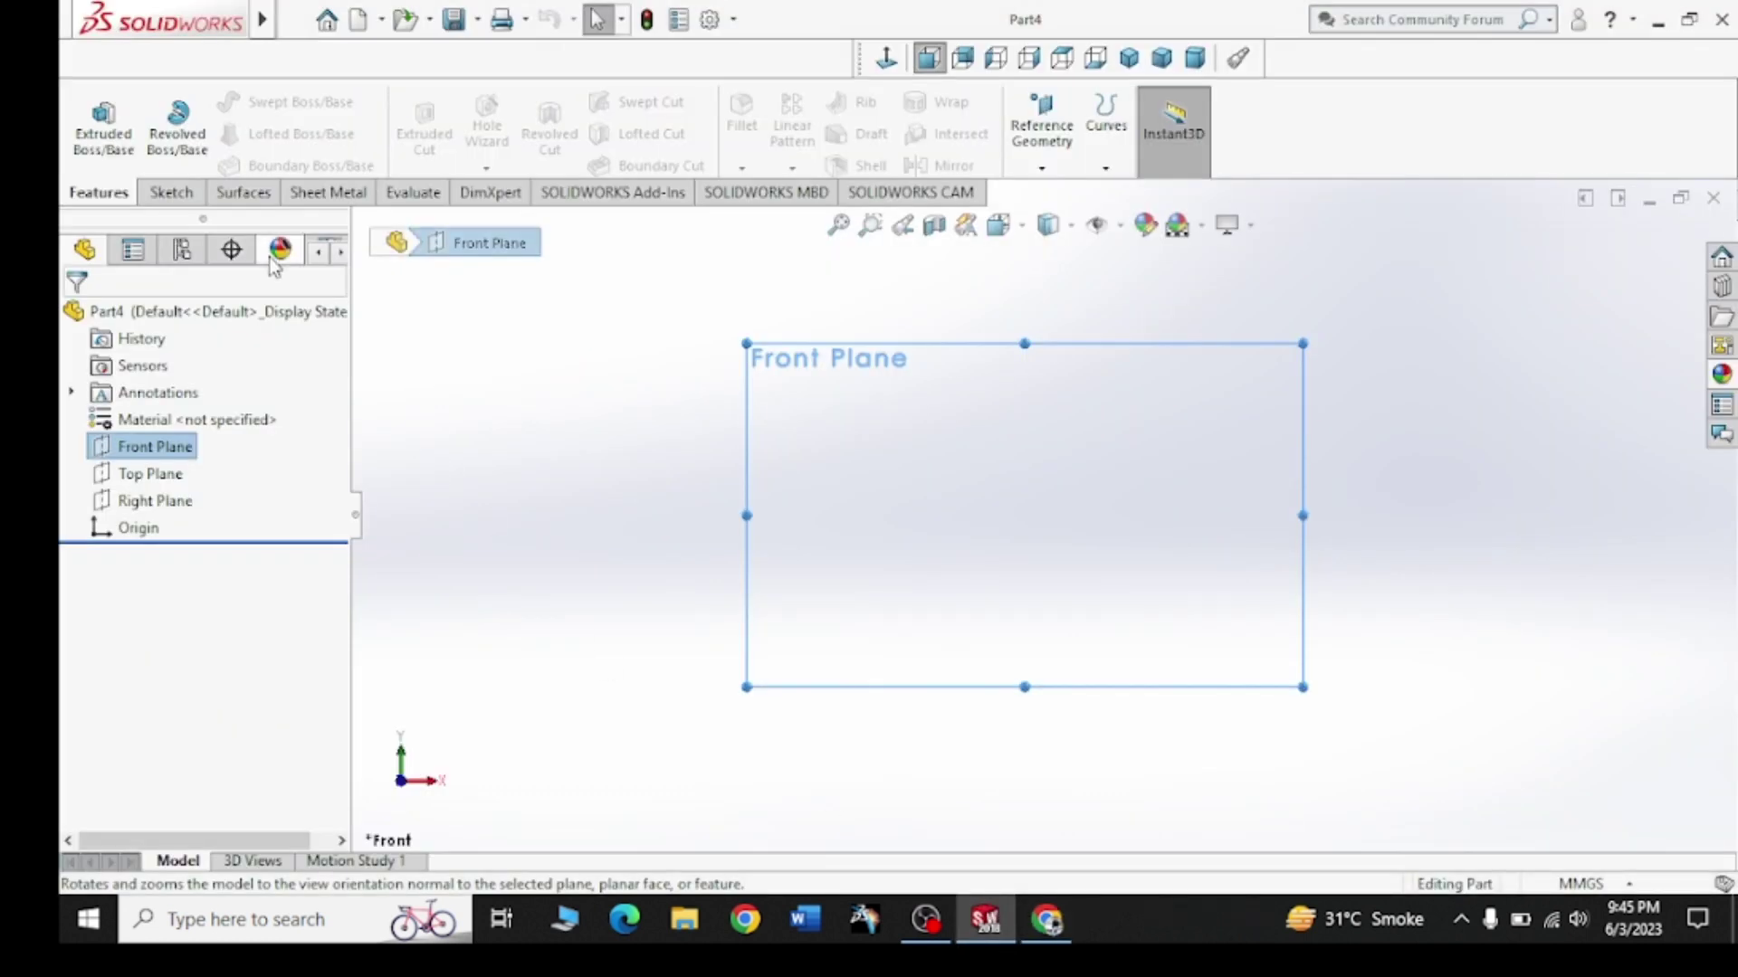
# Sketch the closed stepped plate outline with lines on the Front Plane, starting at the origin
pyautogui.click(172, 191)
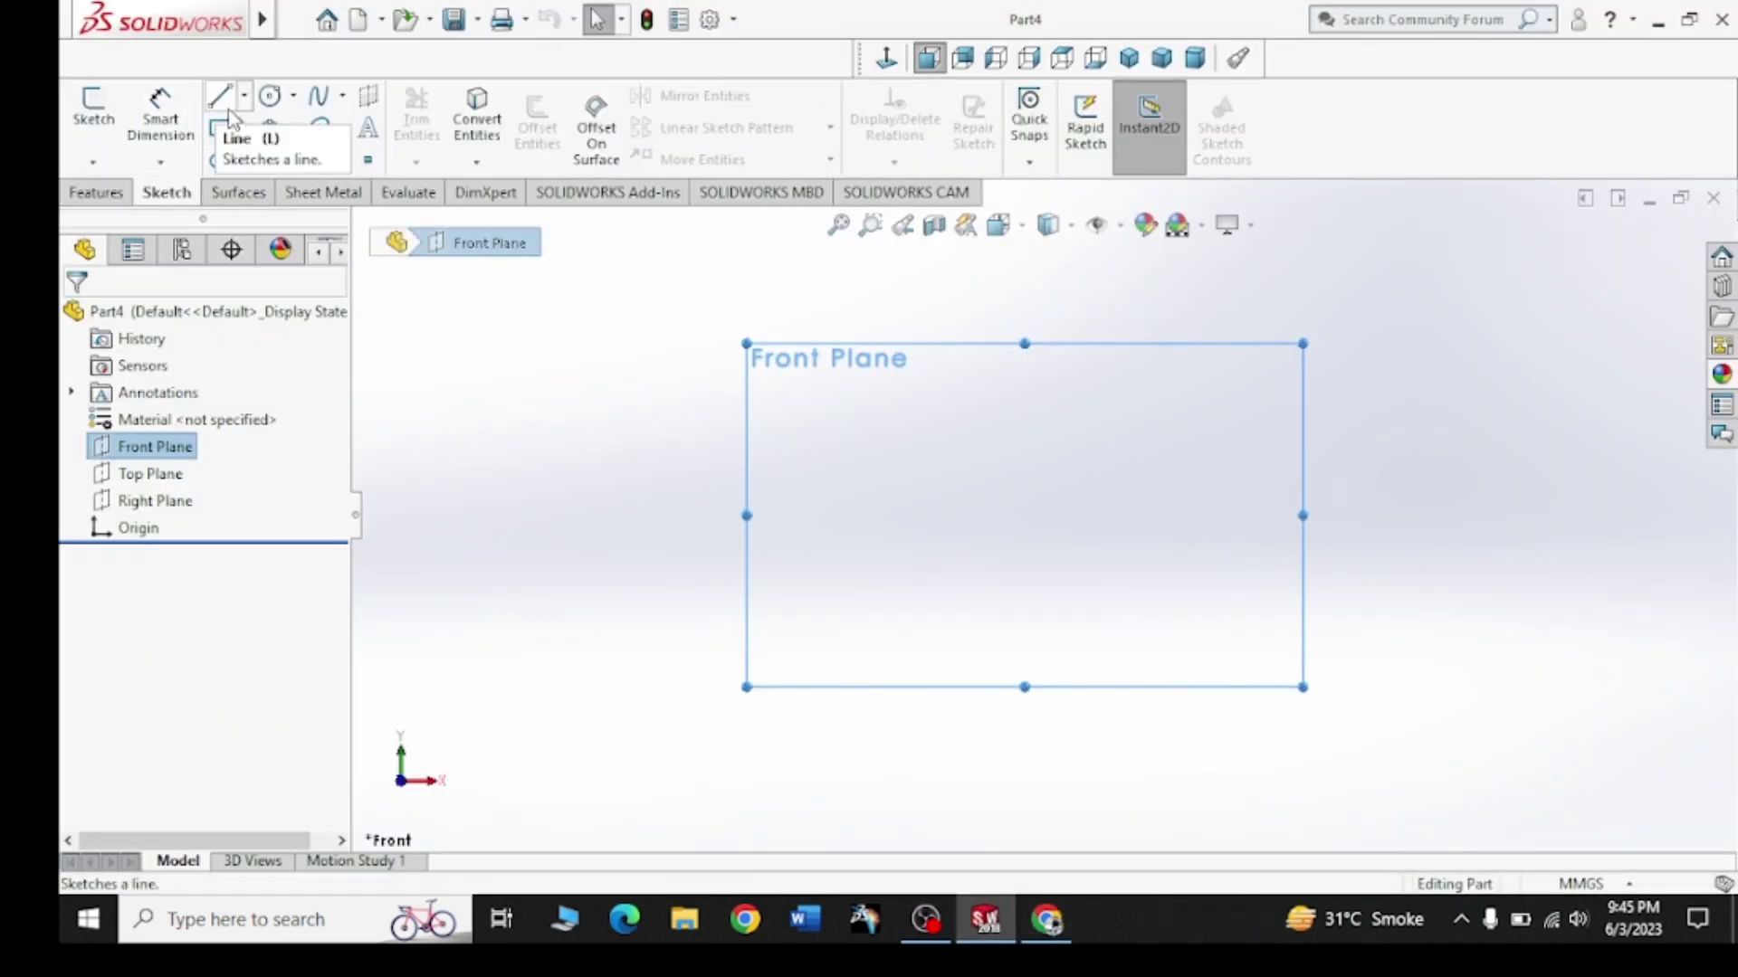
pyautogui.click(218, 95)
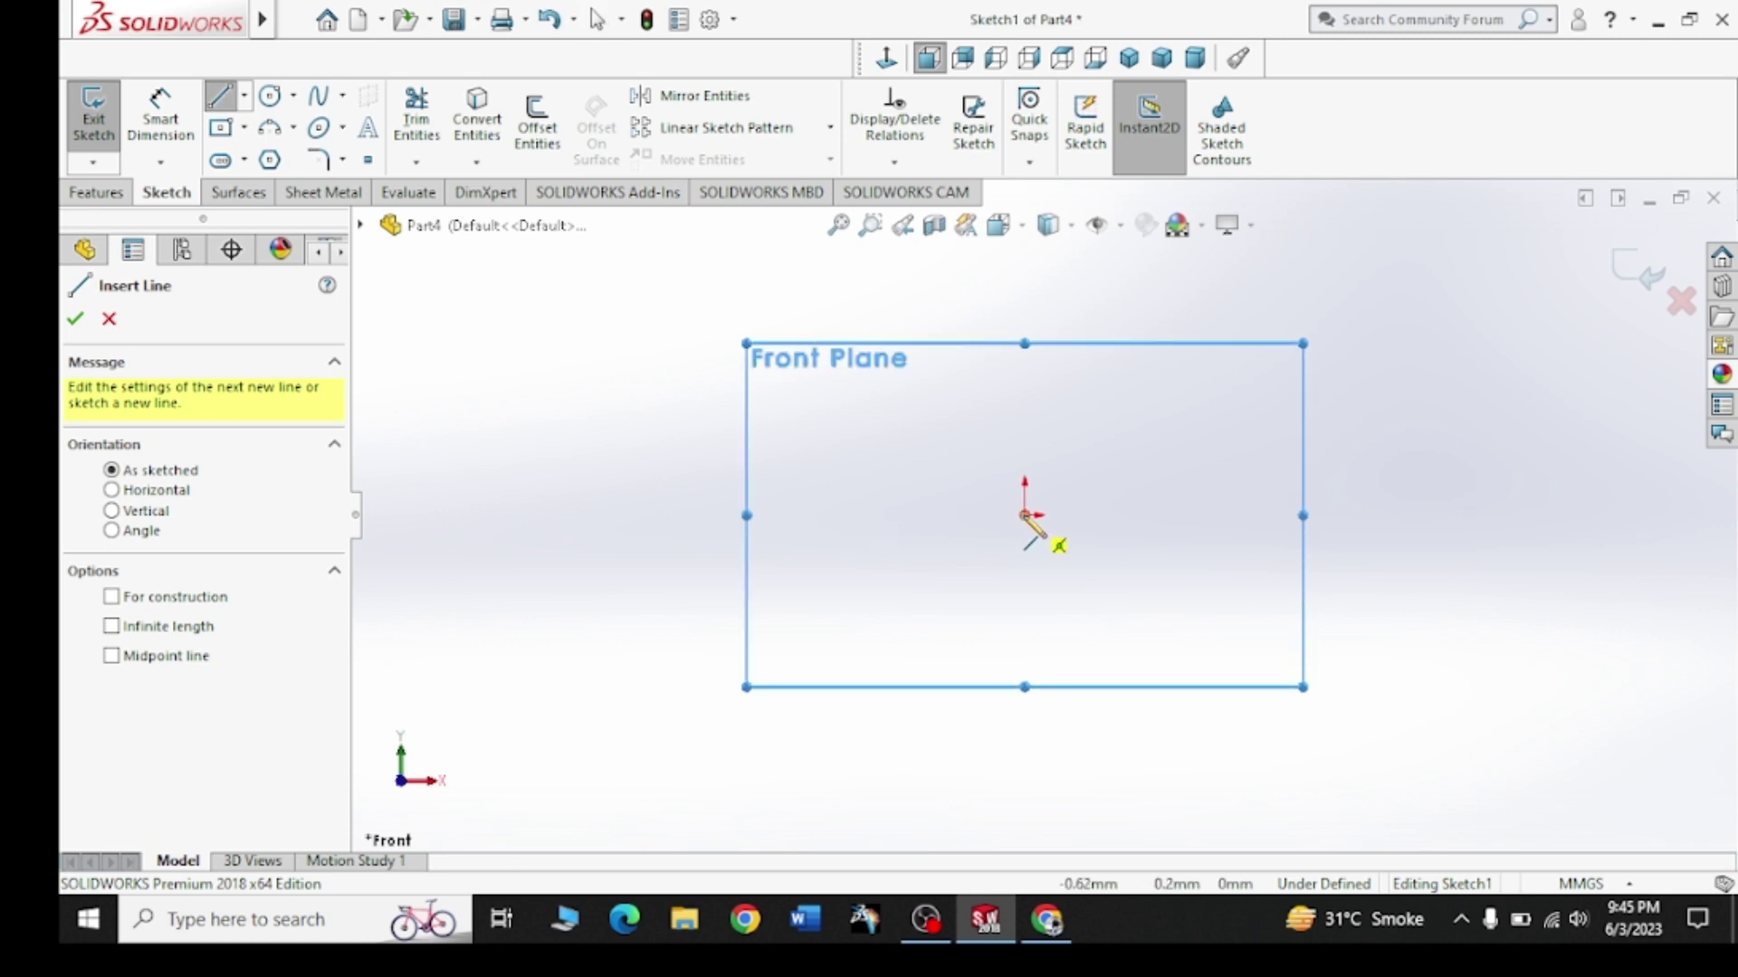
pyautogui.click(1071, 519)
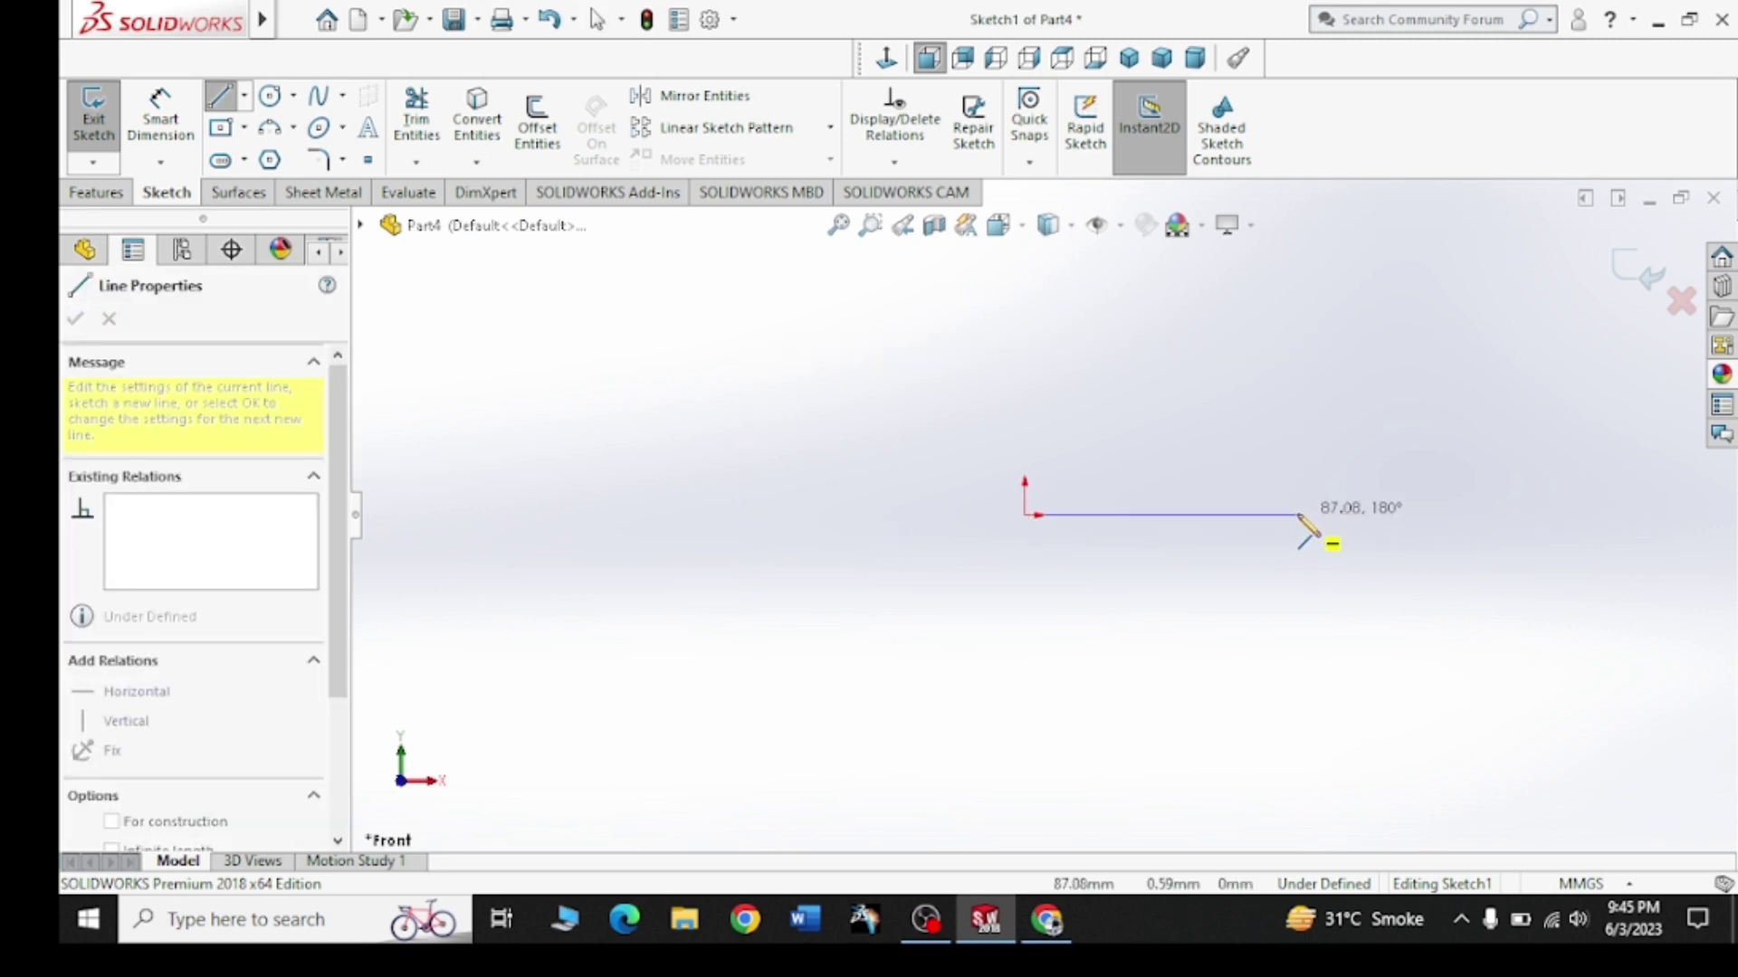
pyautogui.click(1362, 515)
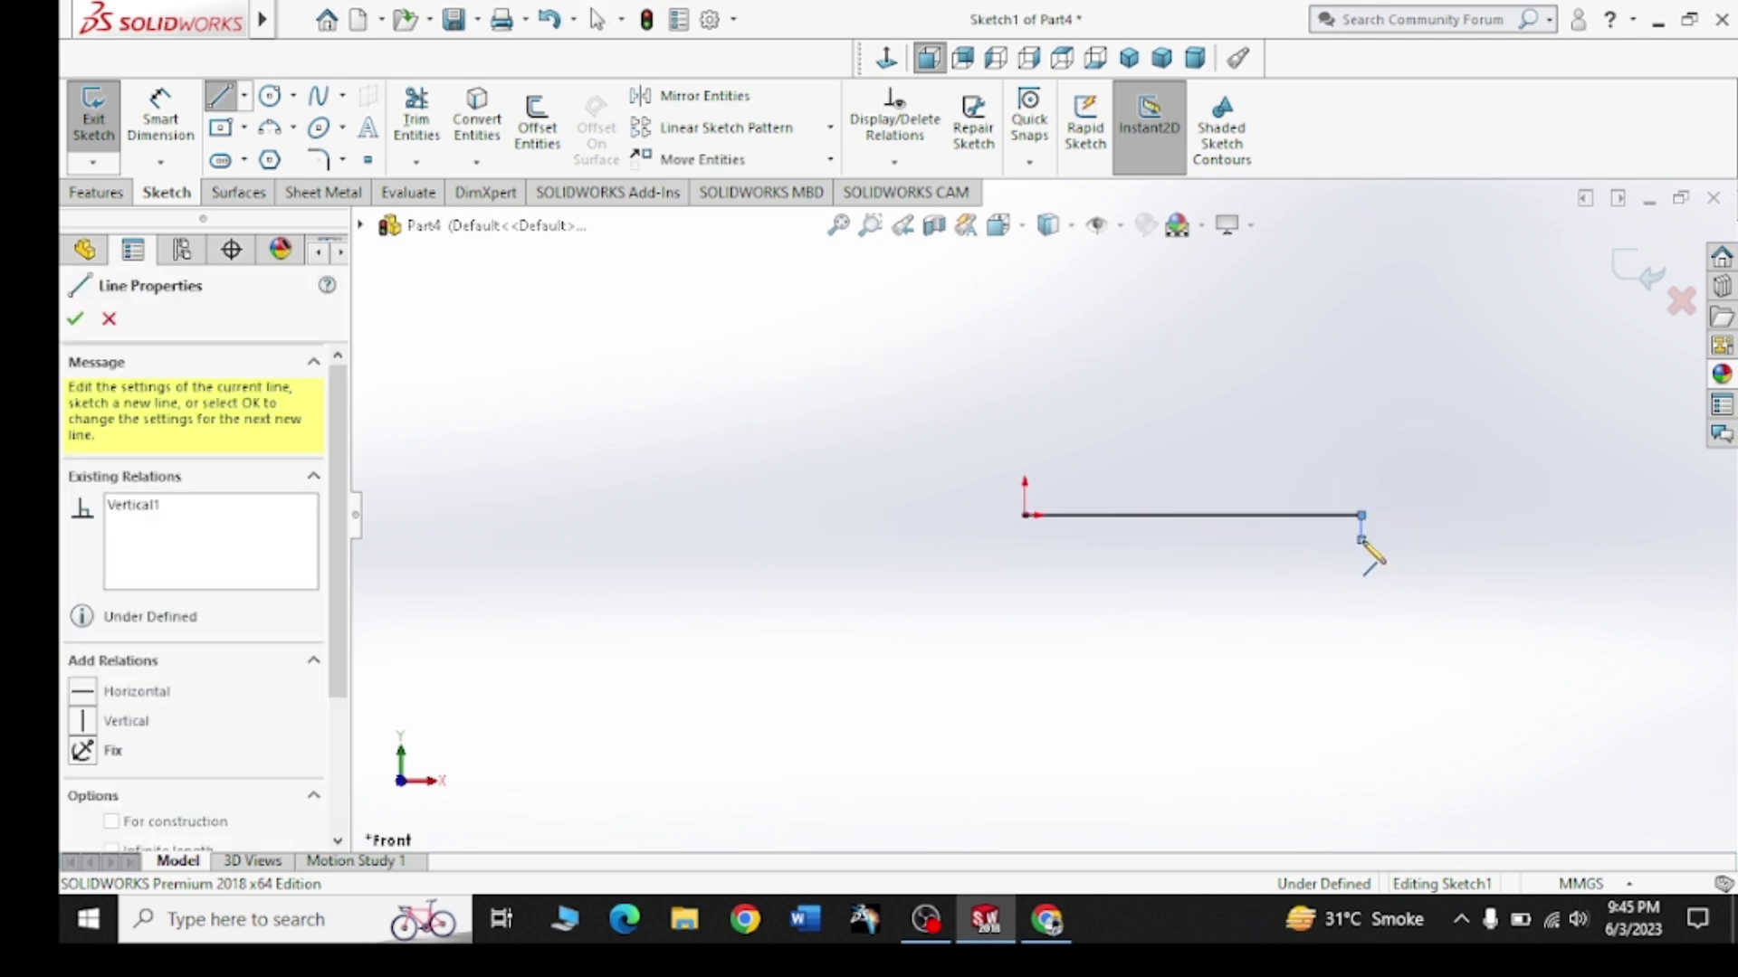
pyautogui.click(1553, 540)
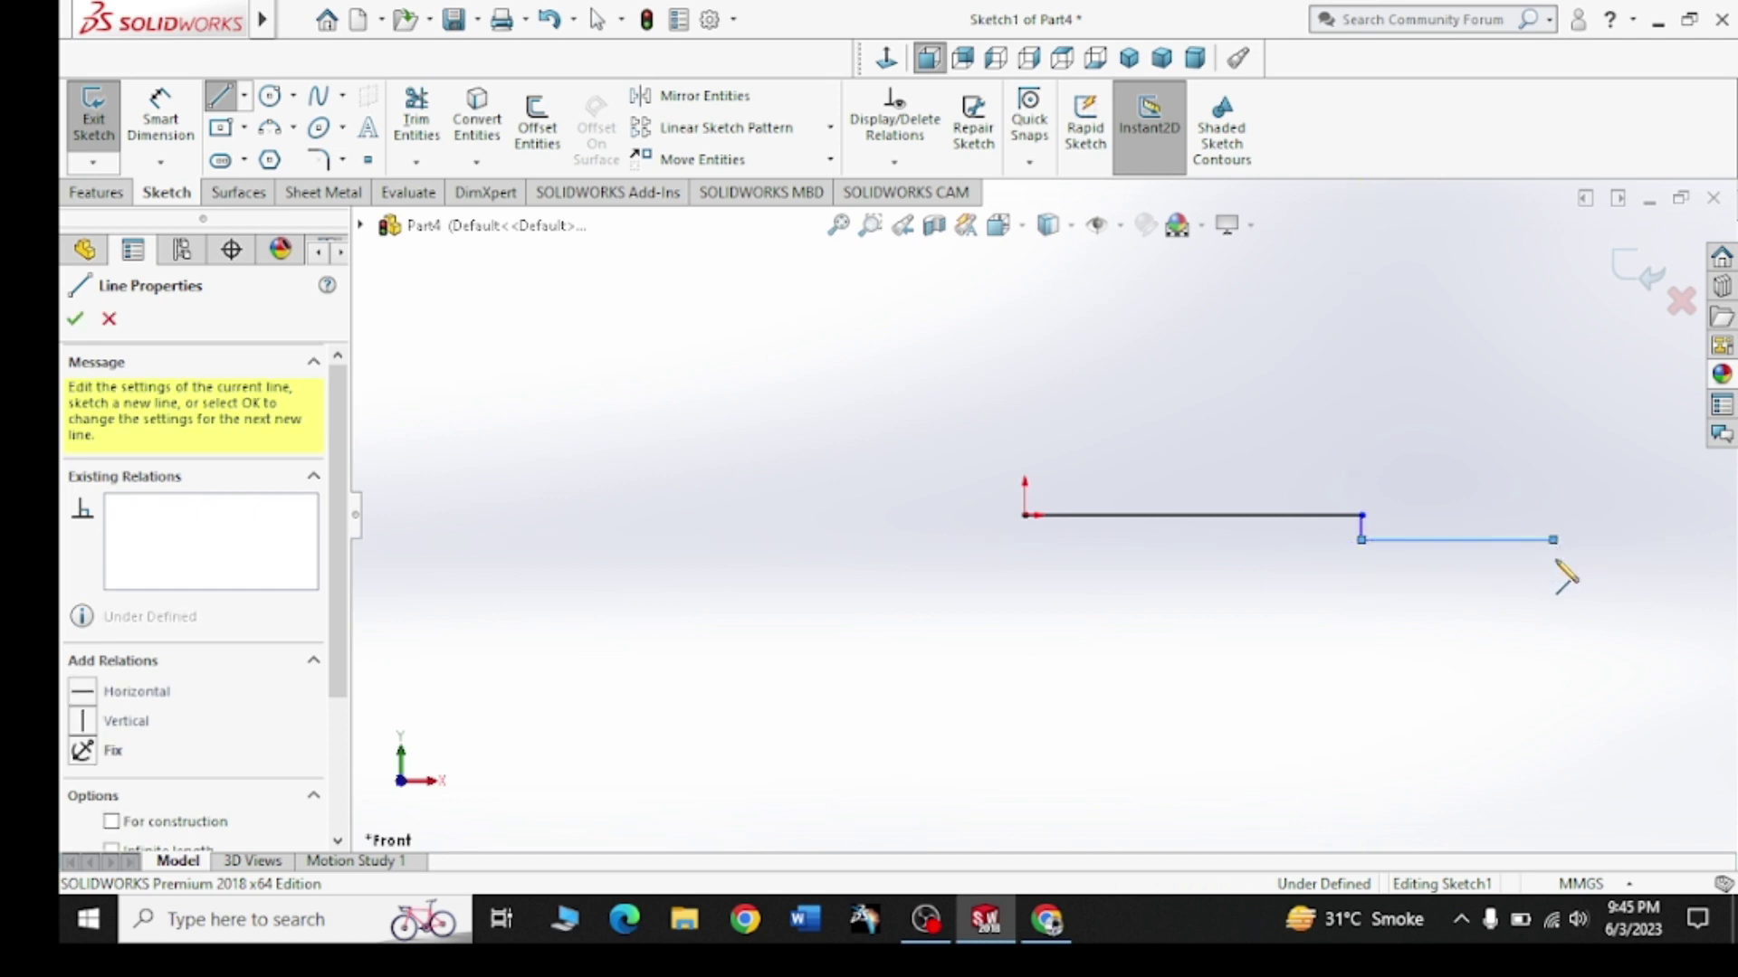
pyautogui.click(1552, 570)
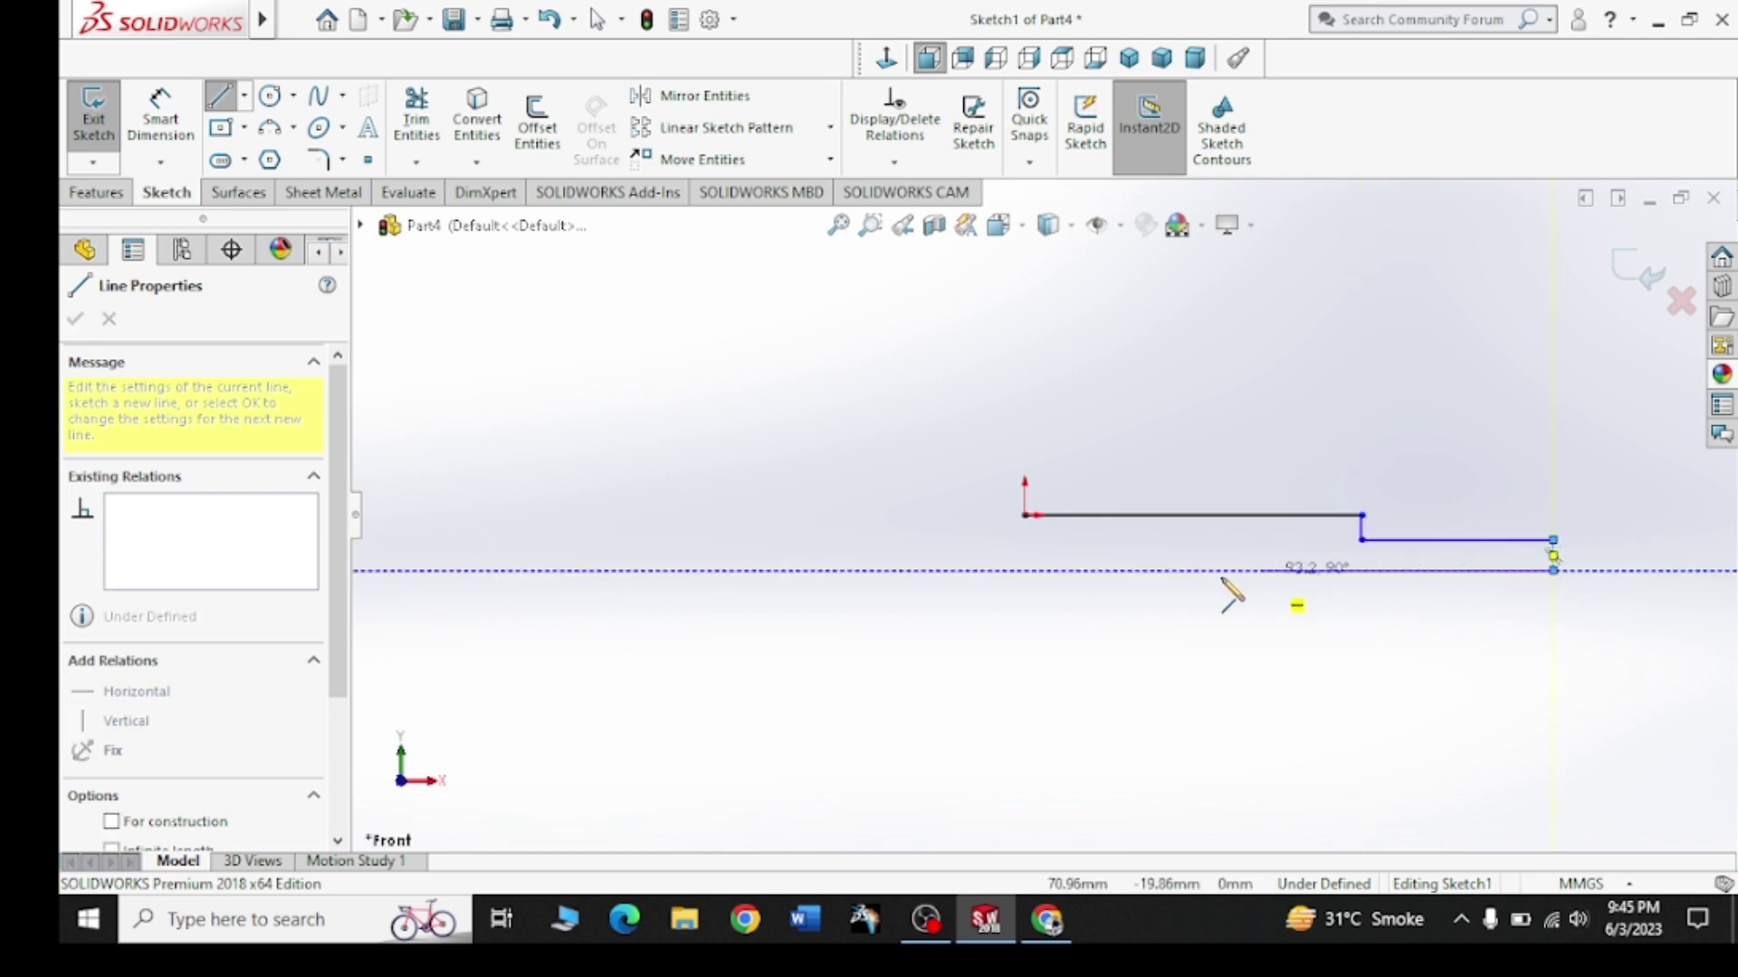
pyautogui.click(1031, 571)
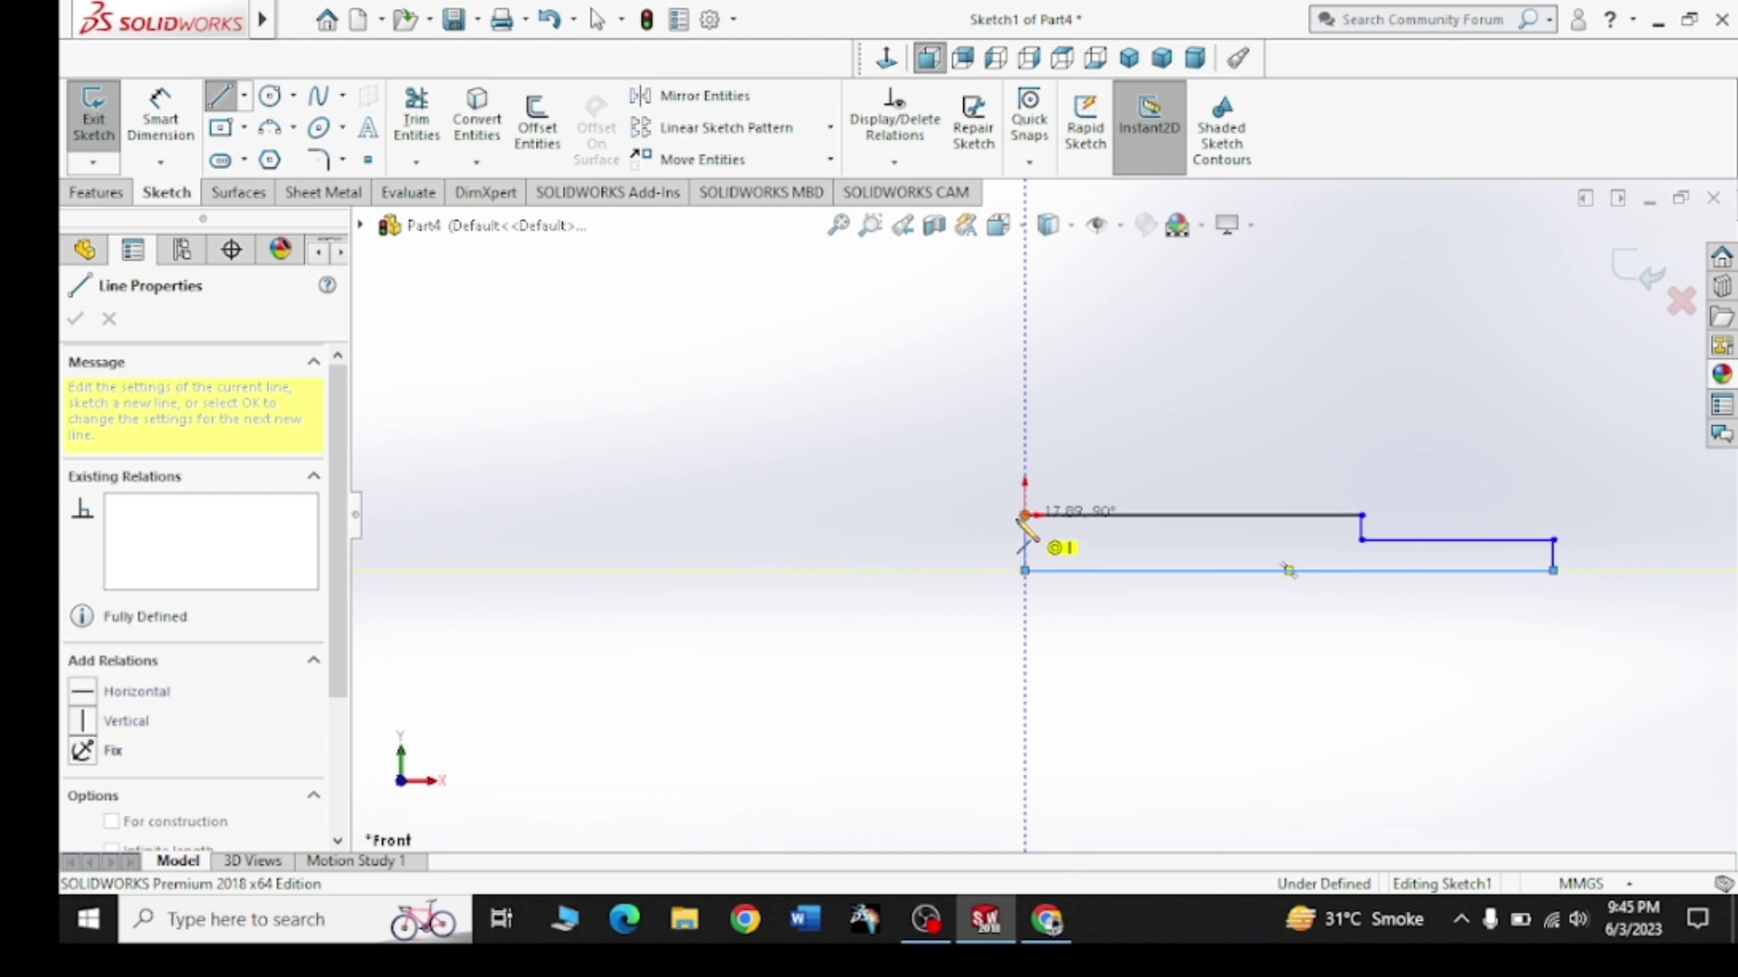
pyautogui.rightClick(813, 491)
pyautogui.click(862, 500)
# Dimension the top edge to 120 and the lower right edge to 80
pyautogui.click(154, 113)
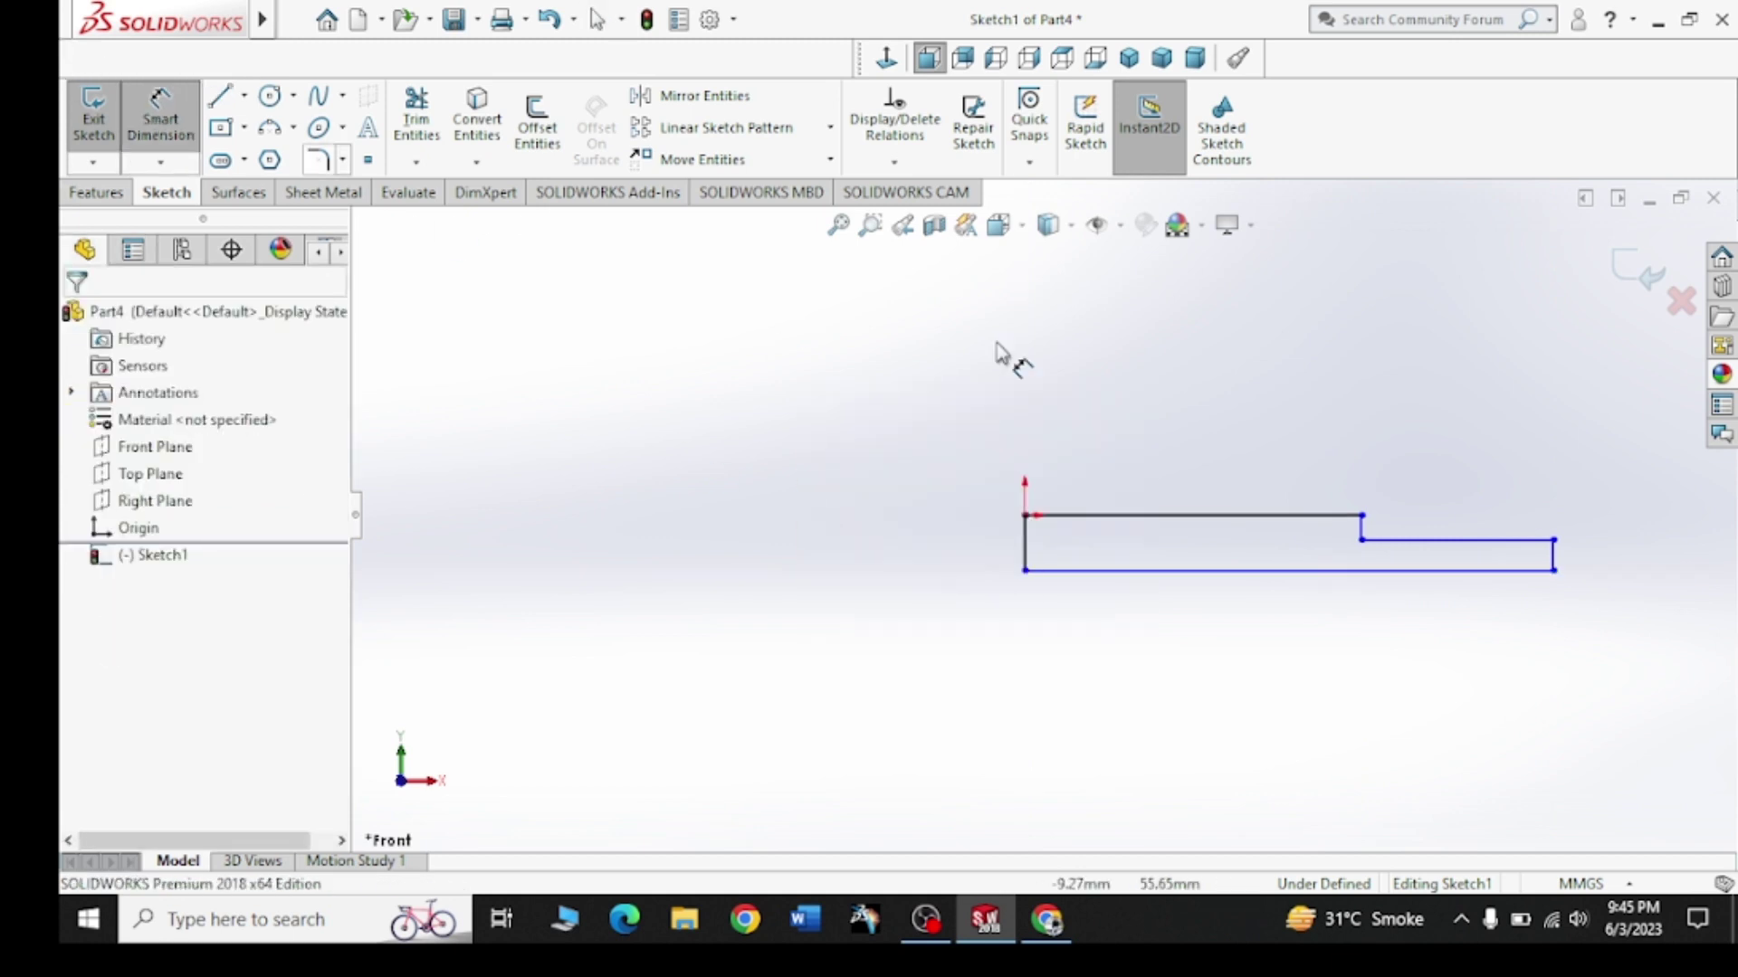
pyautogui.click(1241, 516)
pyautogui.click(1176, 439)
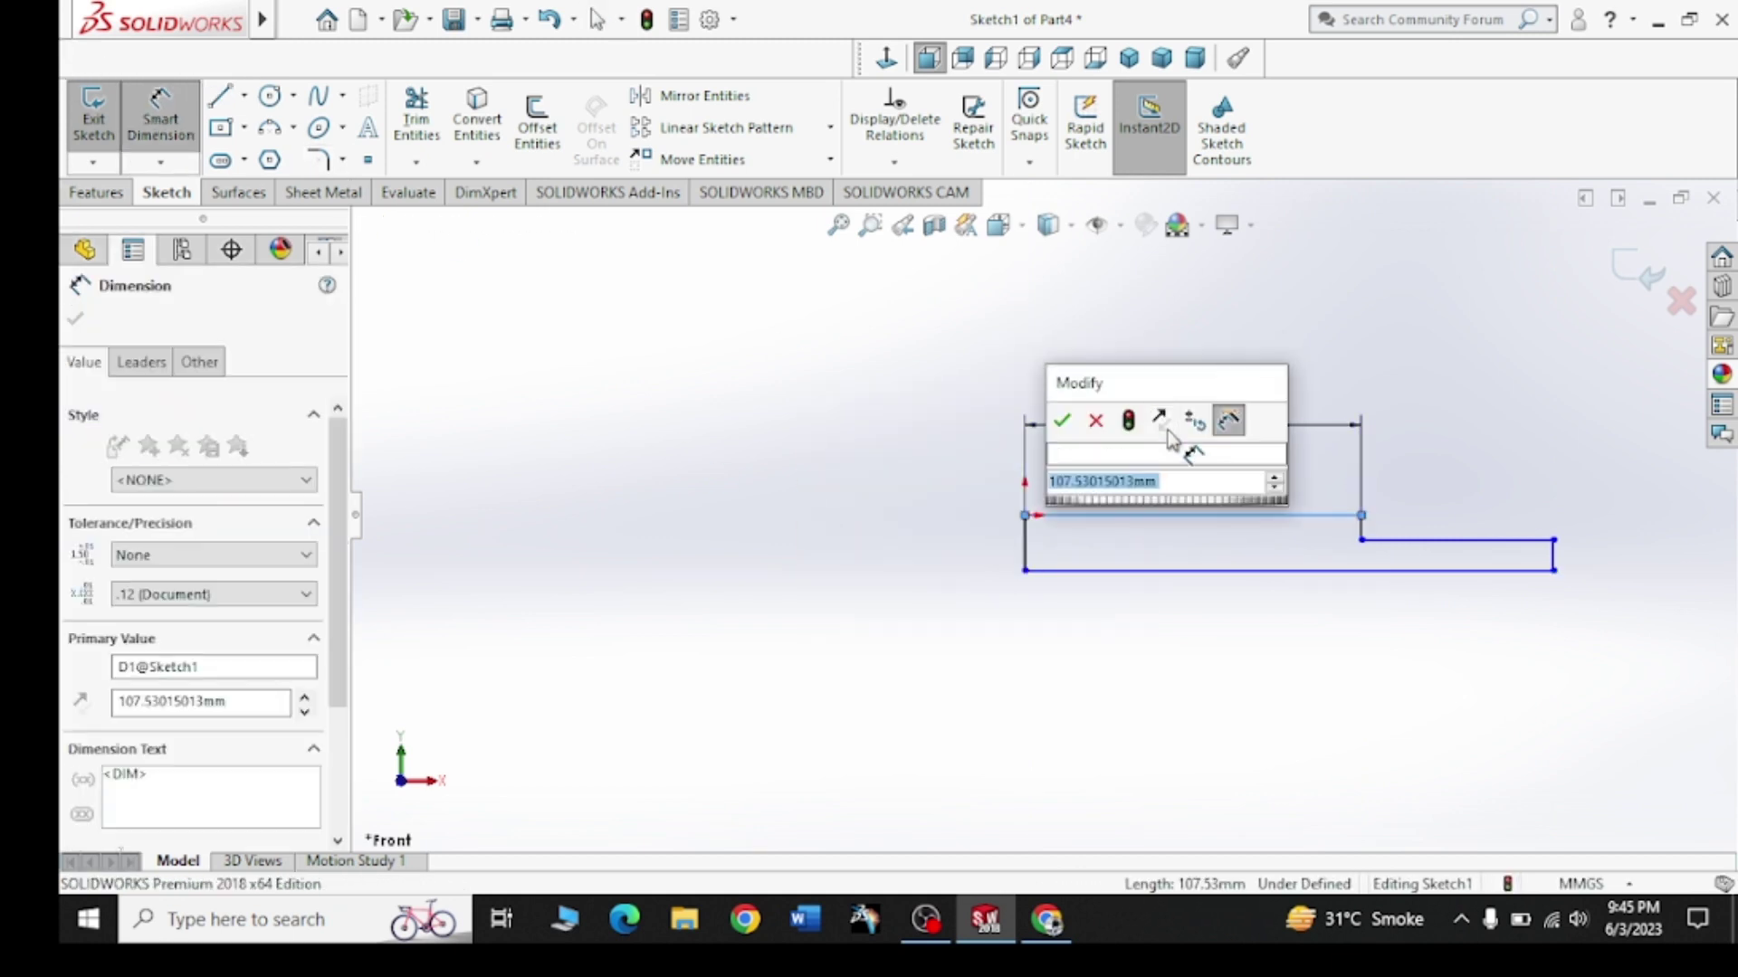
pyautogui.write('120')
pyautogui.press('Return')
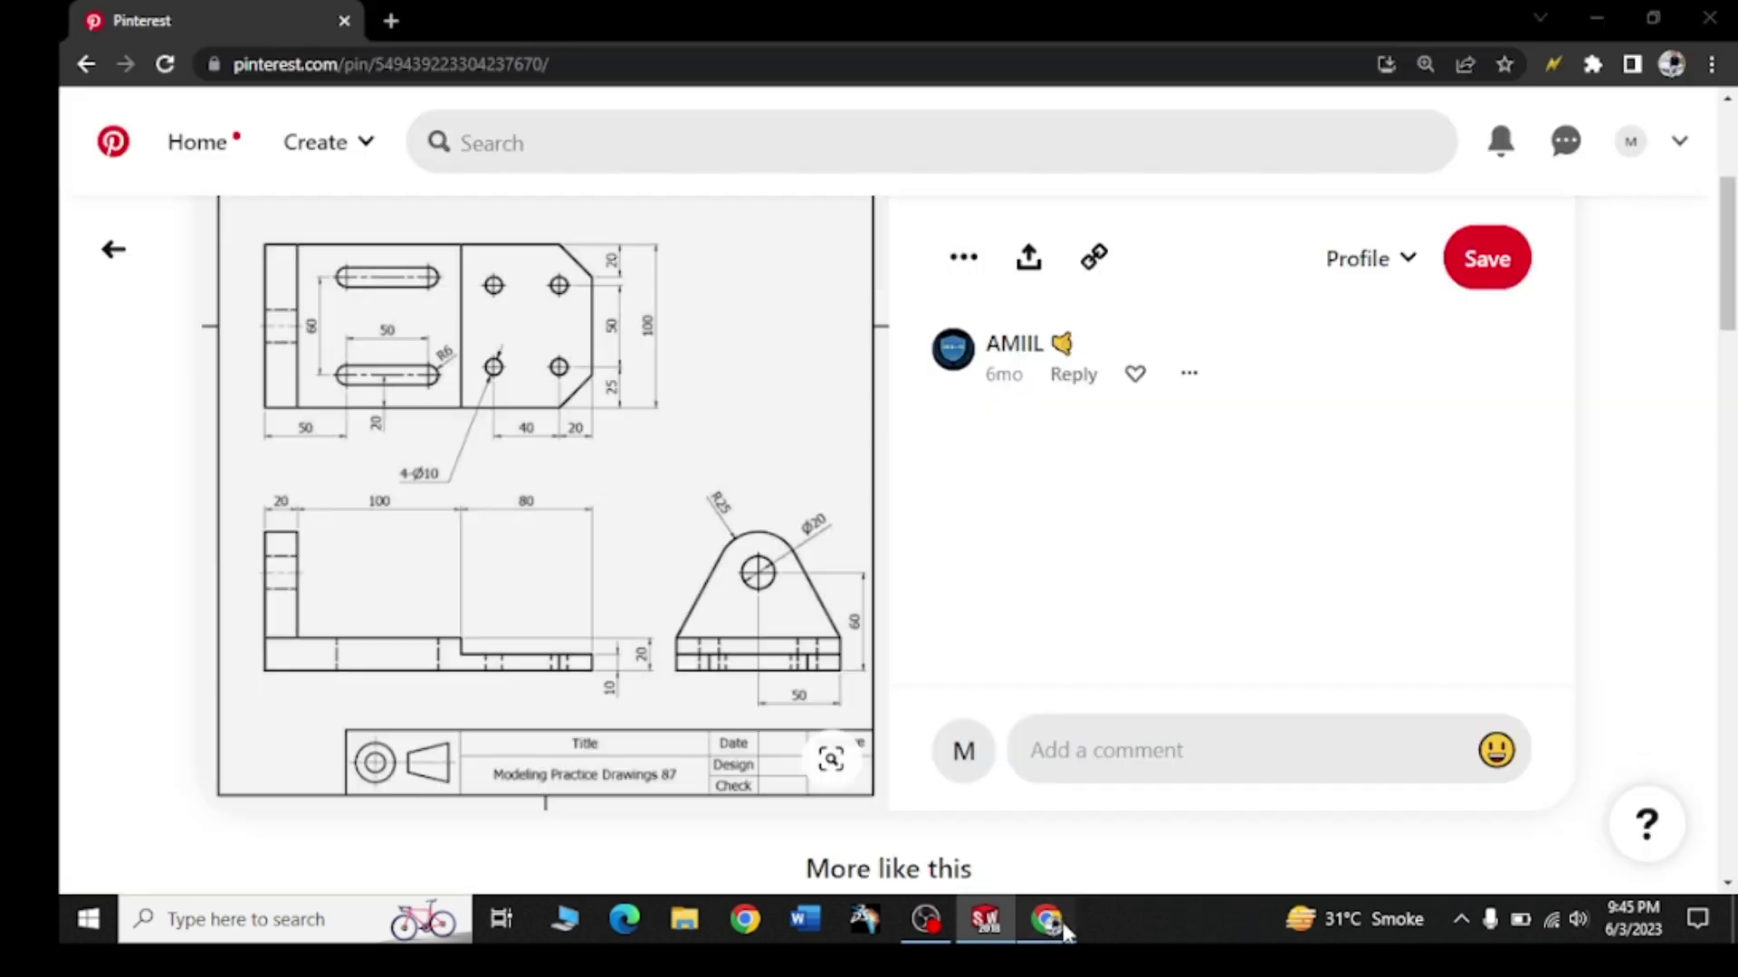
pyautogui.click(1061, 927)
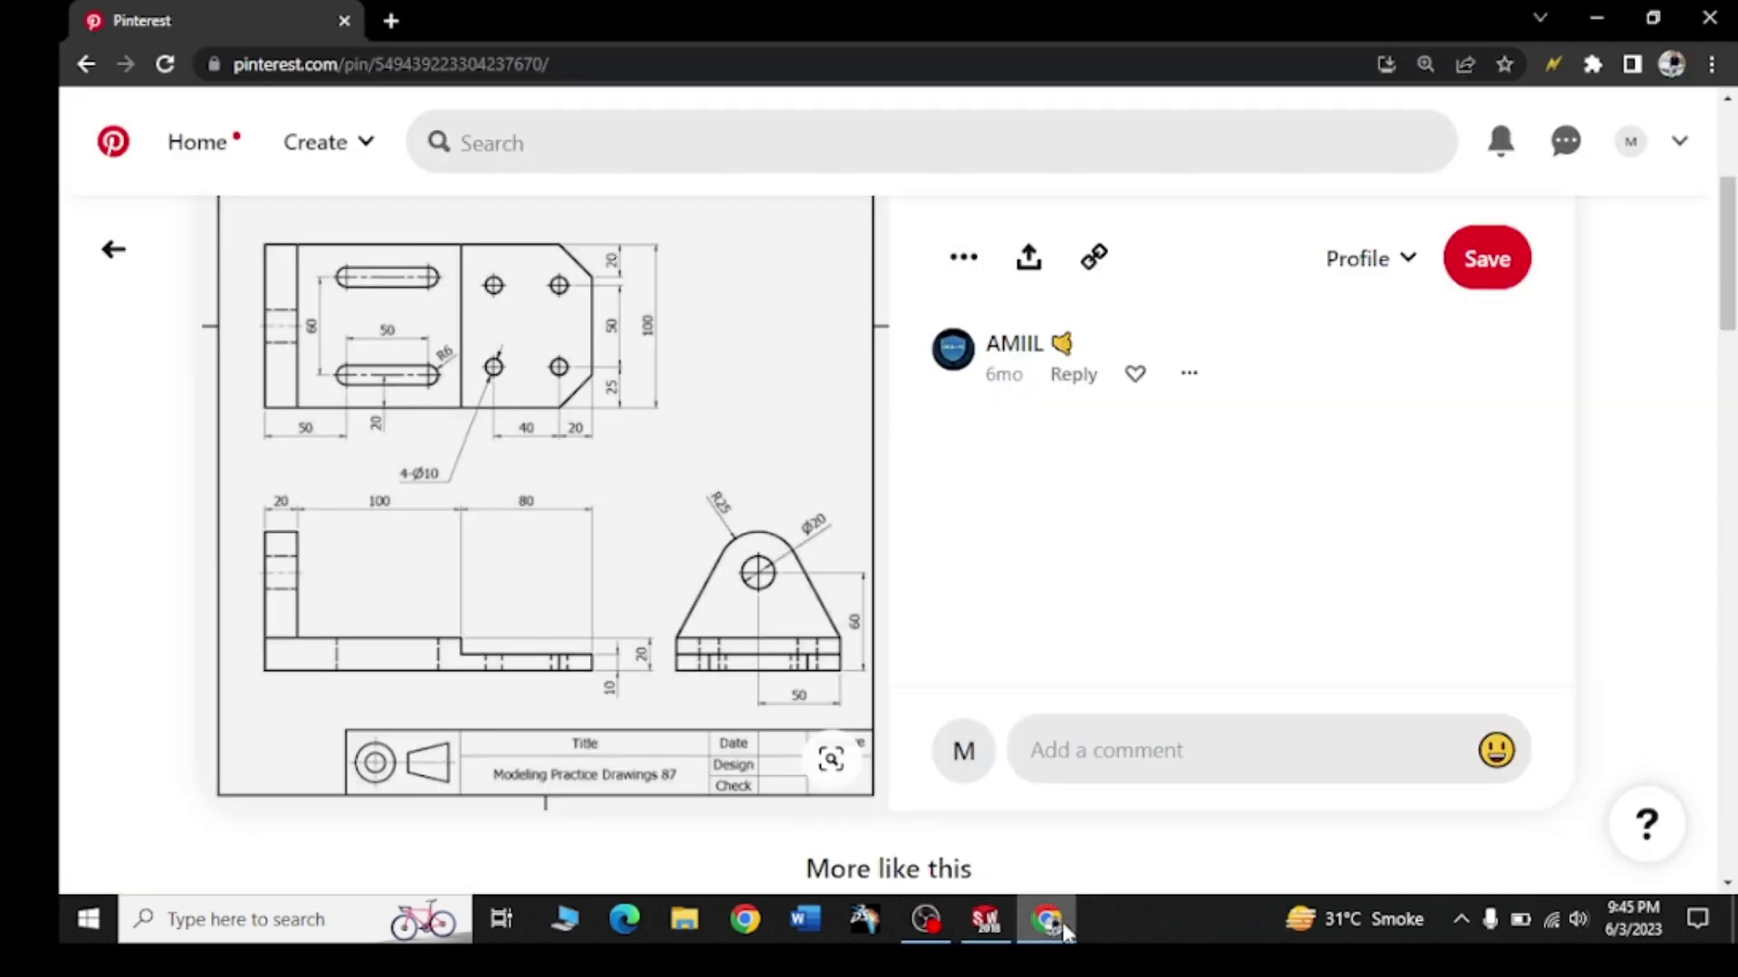
pyautogui.moveTo(543, 496)
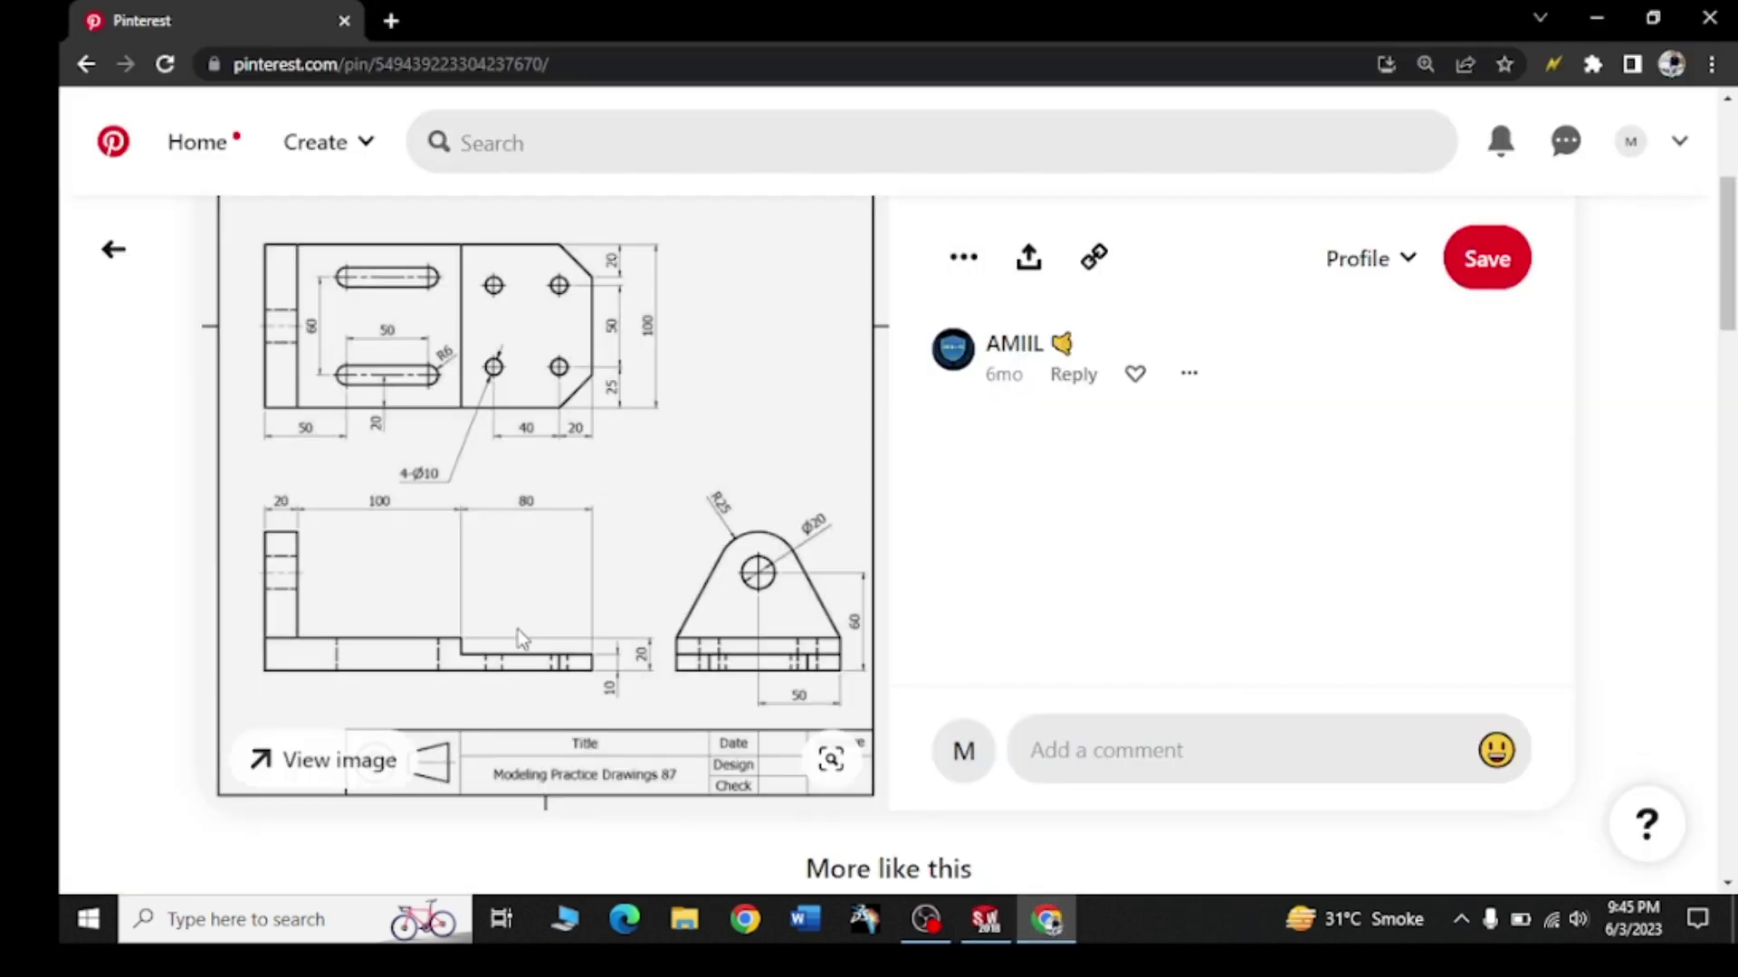
pyautogui.click(1048, 921)
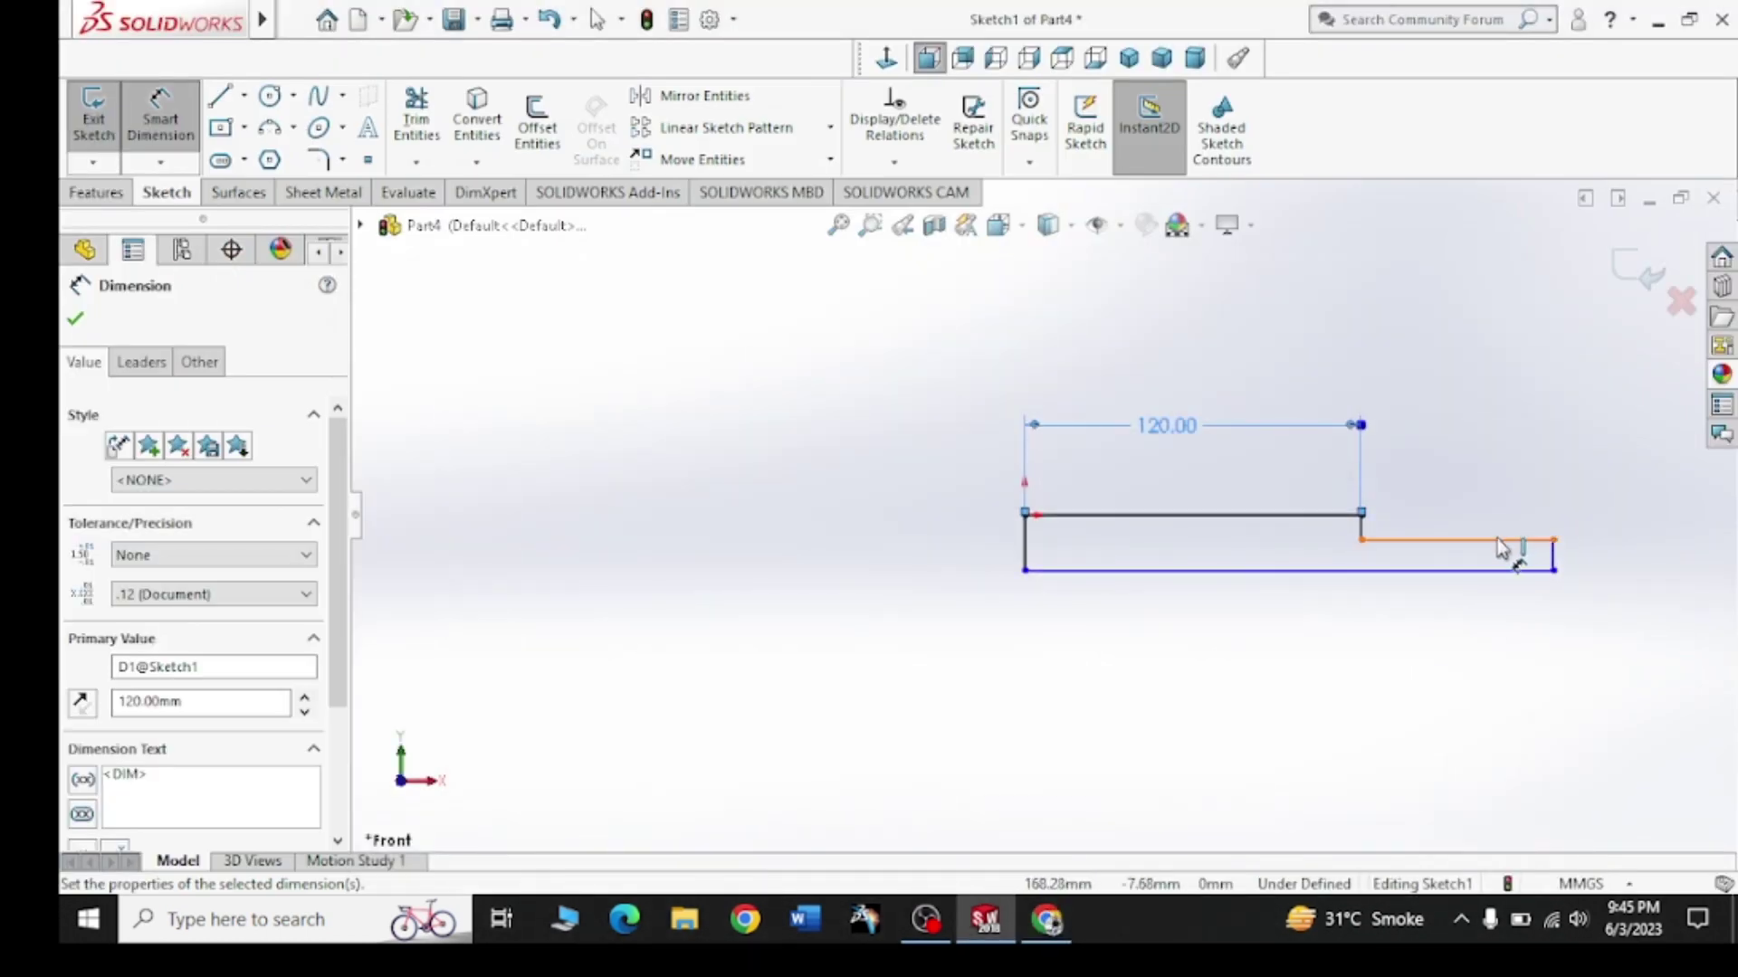
pyautogui.click(1497, 540)
pyautogui.click(1483, 433)
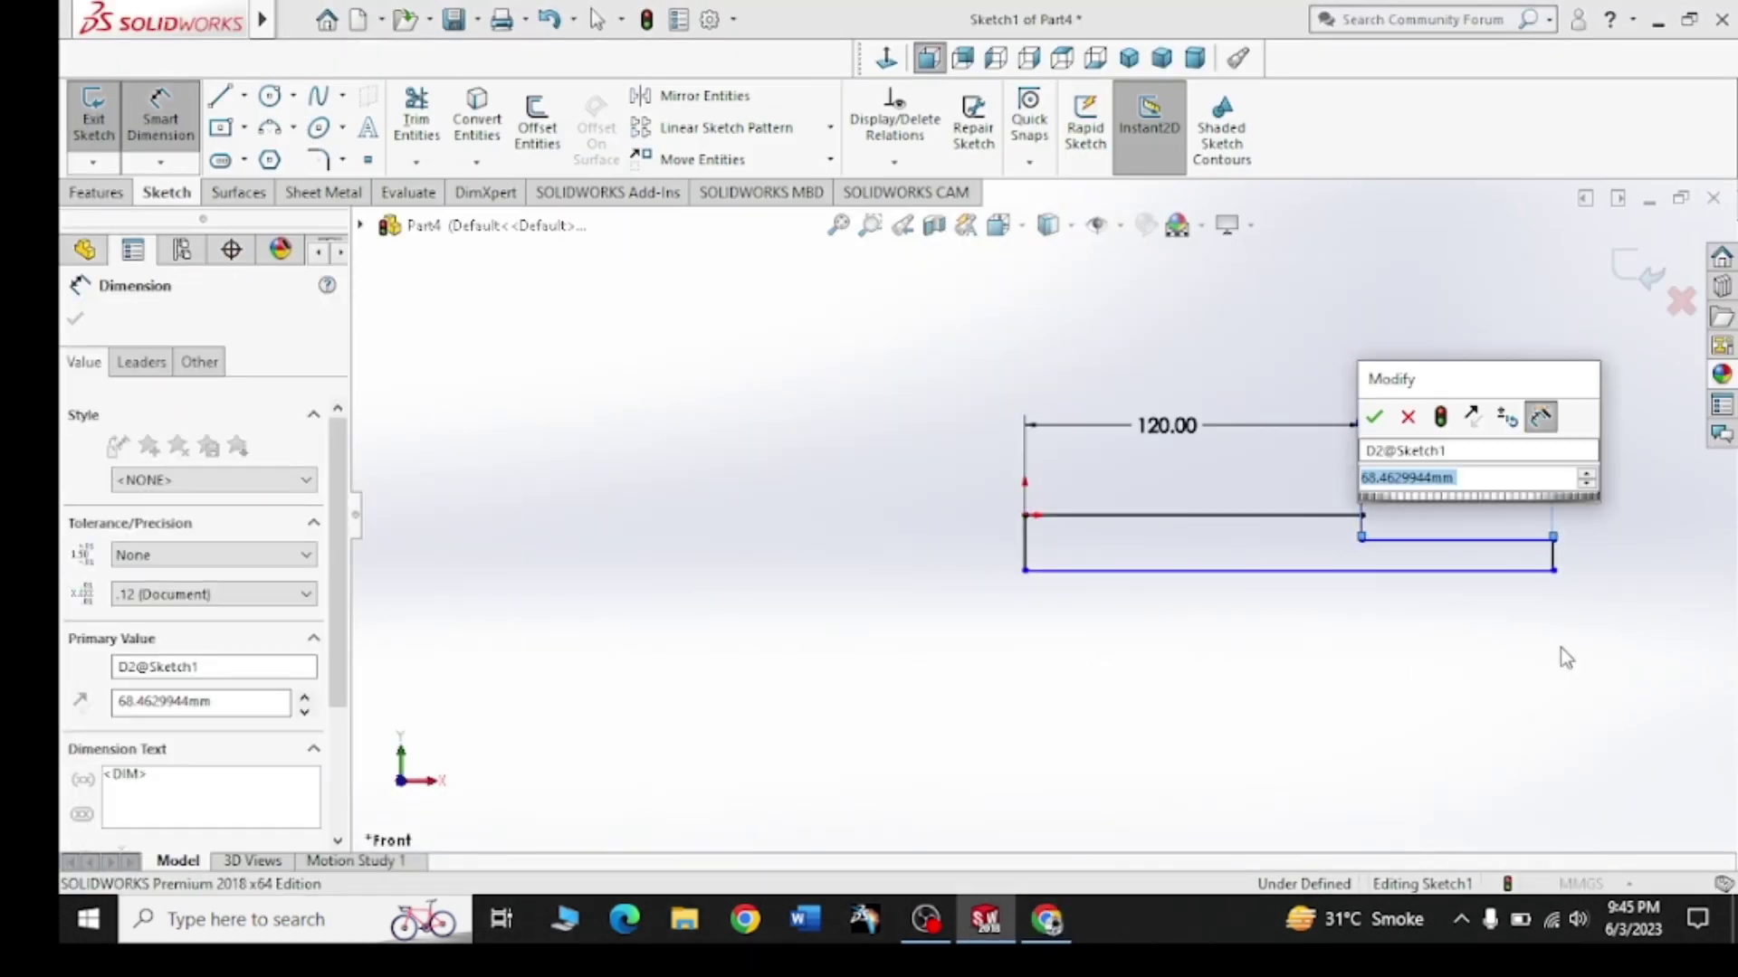
pyautogui.write('80')
pyautogui.press('Return')
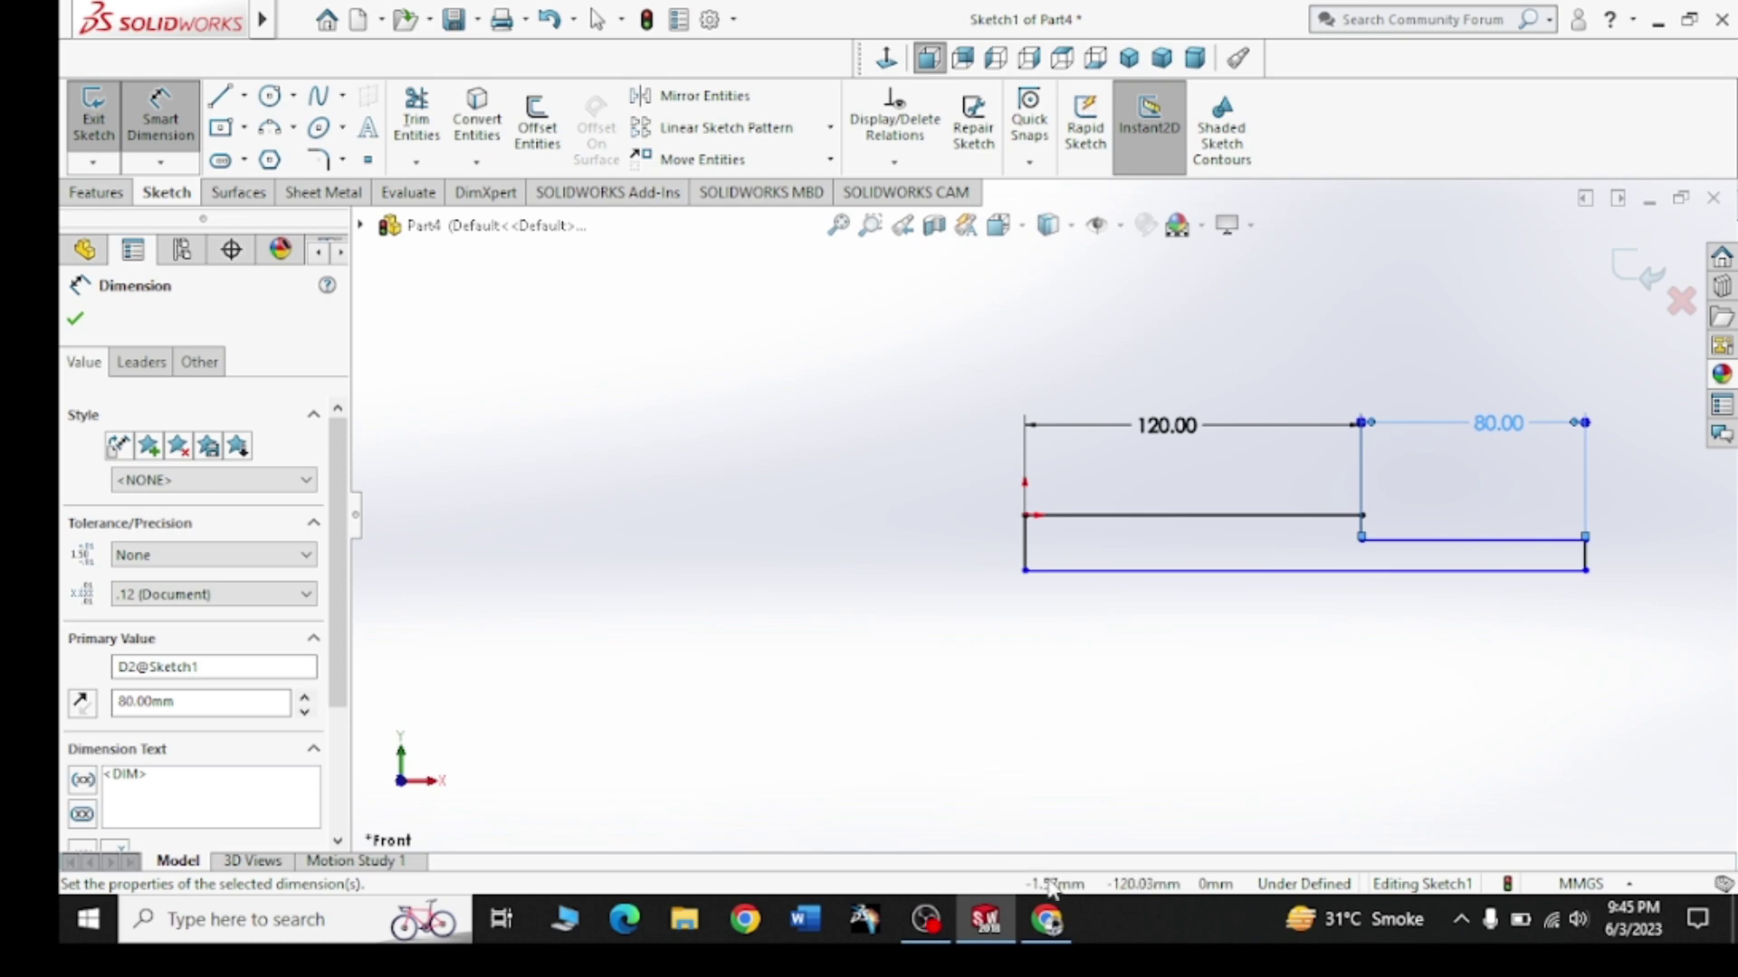
pyautogui.click(1048, 921)
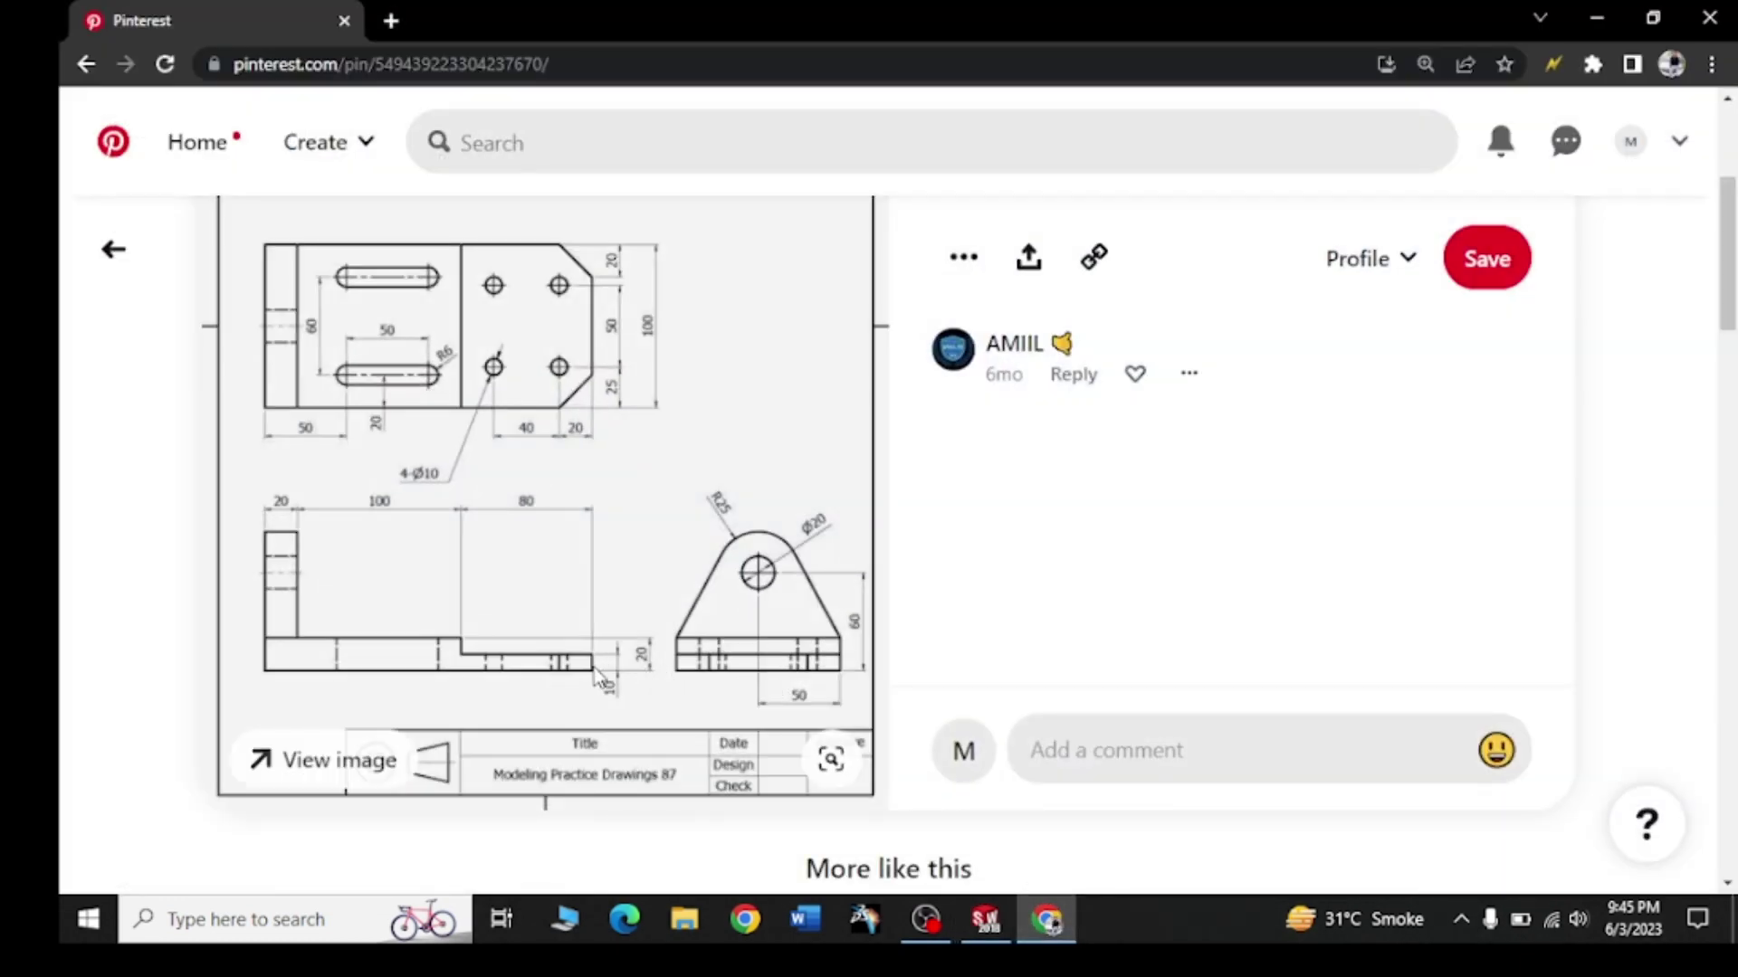
pyautogui.click(1048, 922)
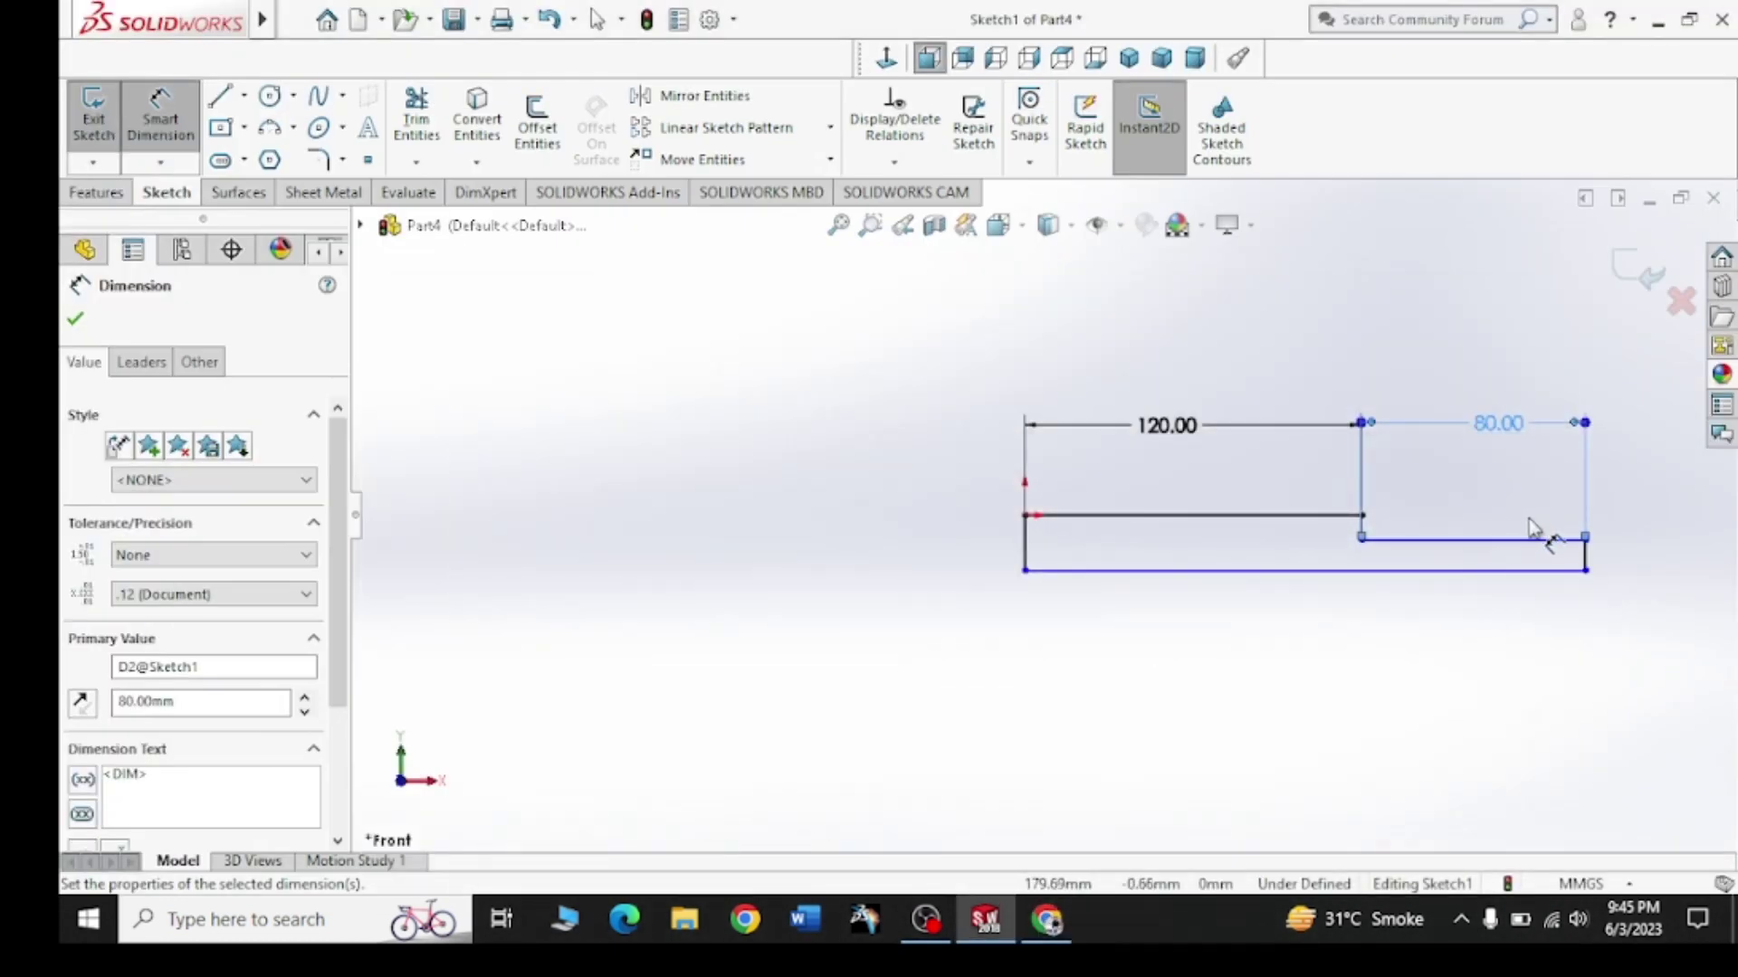
# Dimension the right end height to 10 and the left end height to 20
pyautogui.click(1586, 561)
pyautogui.click(1664, 556)
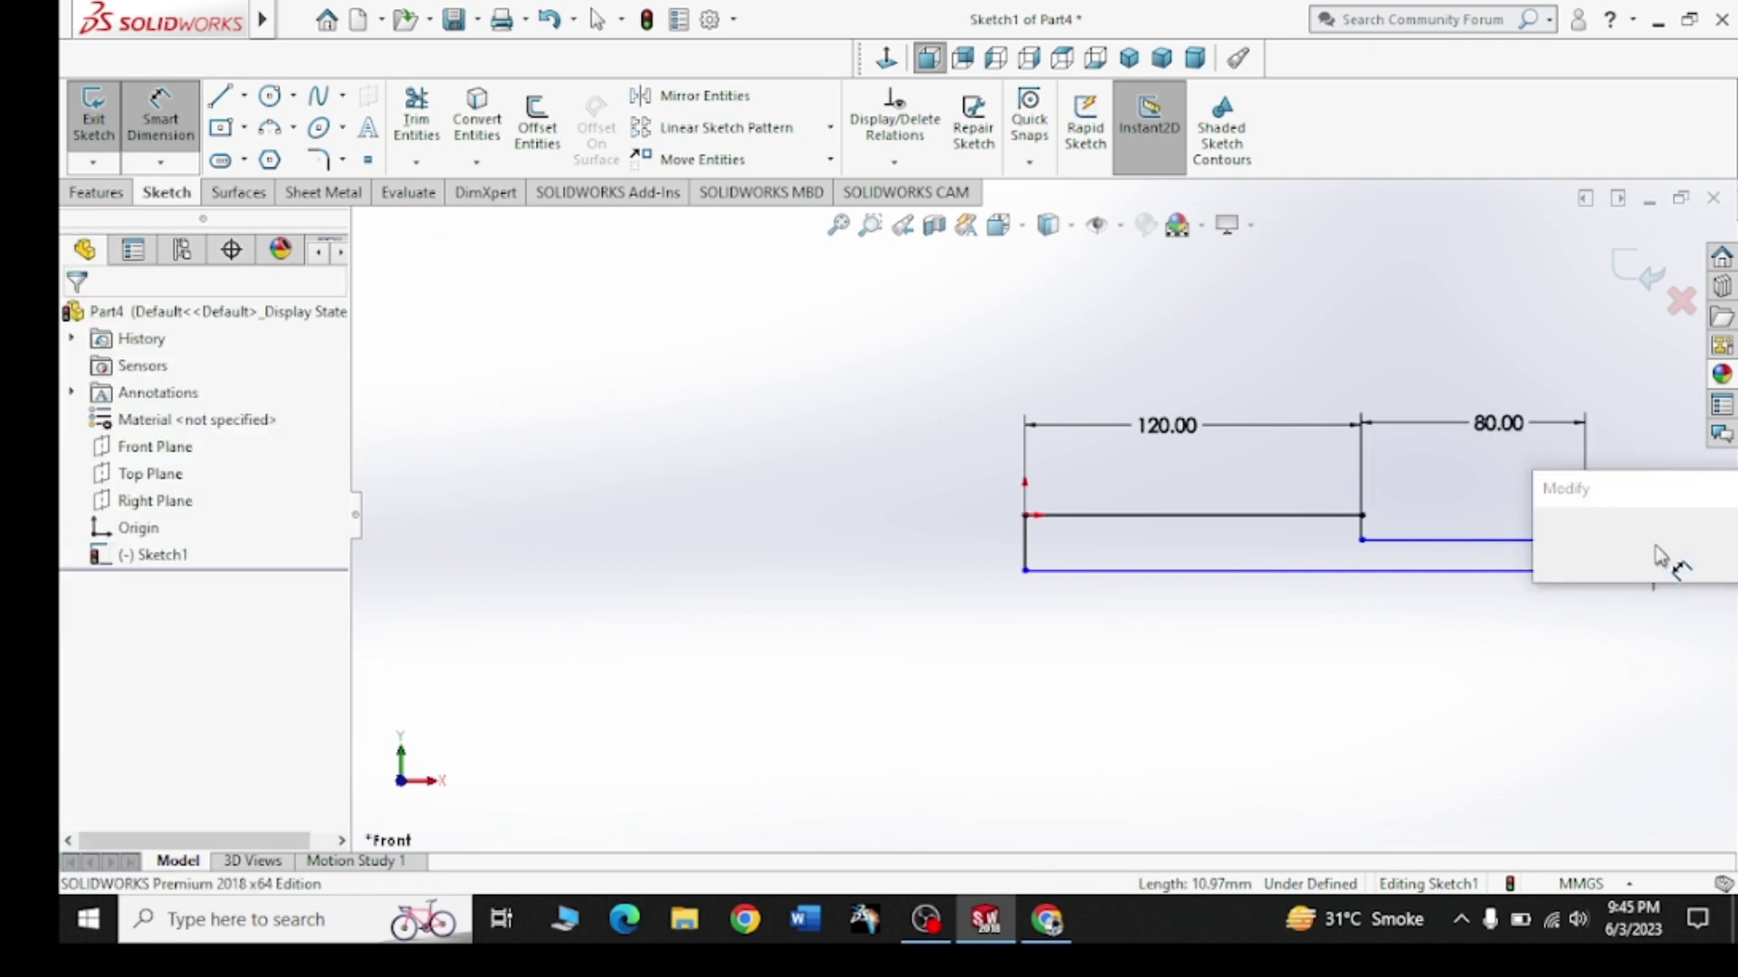
pyautogui.write('10')
pyautogui.press('Return')
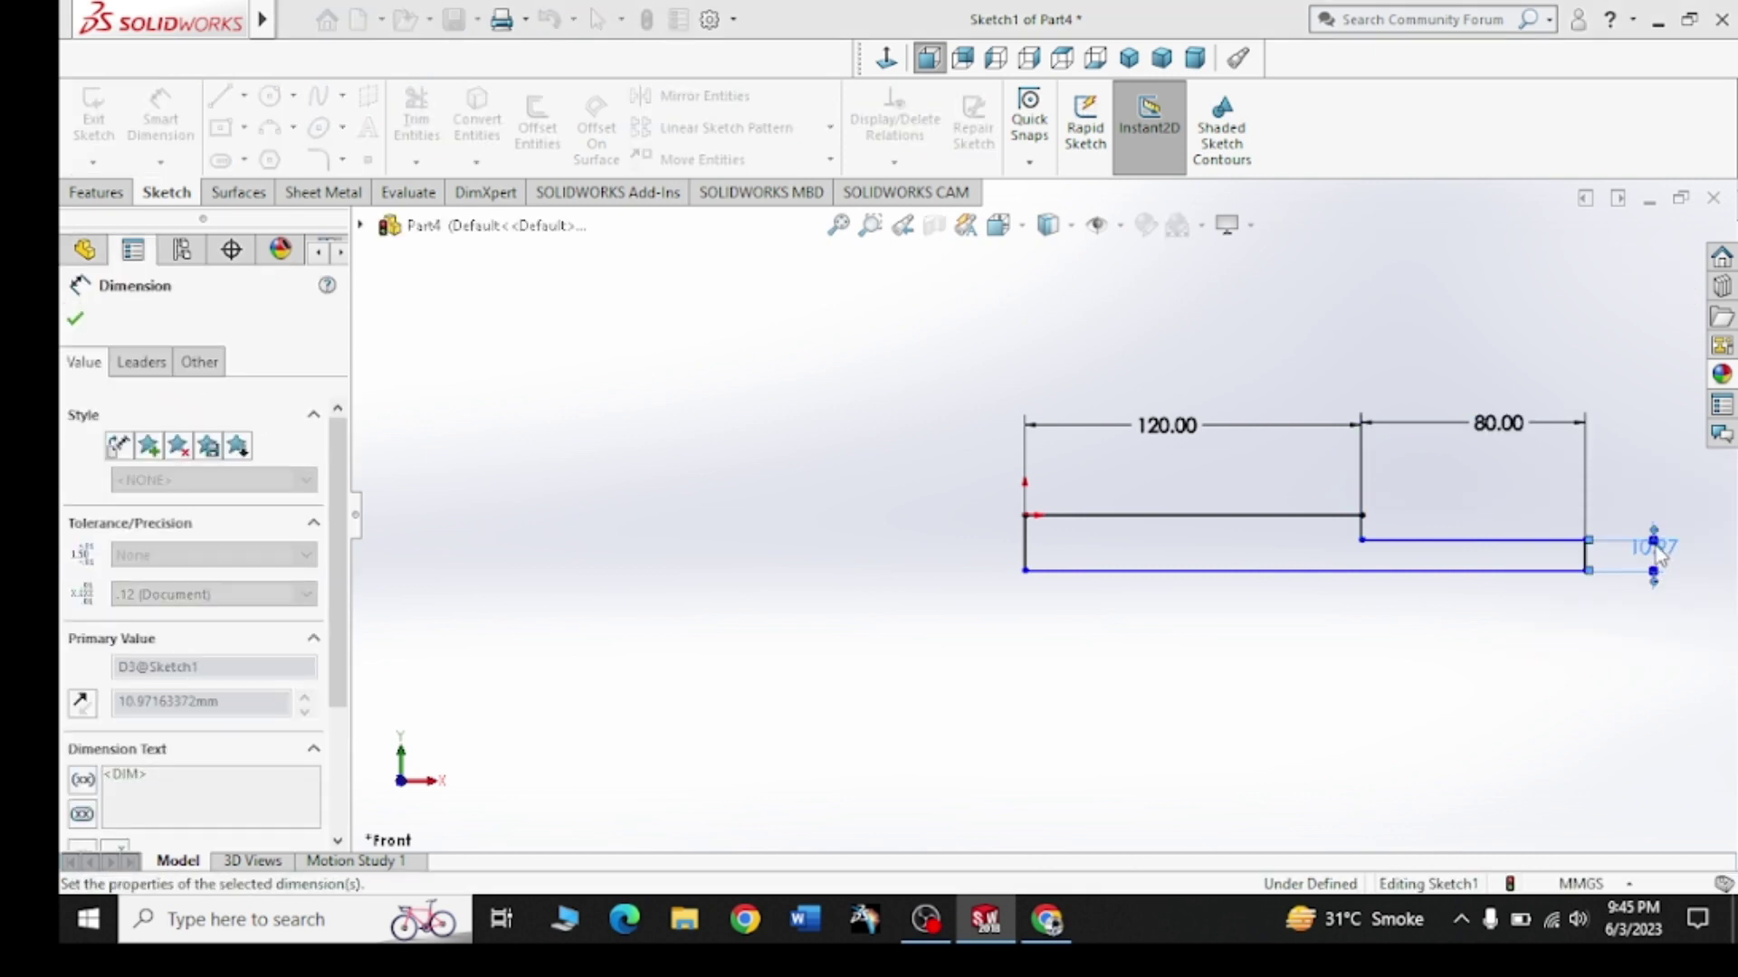
pyautogui.click(1026, 548)
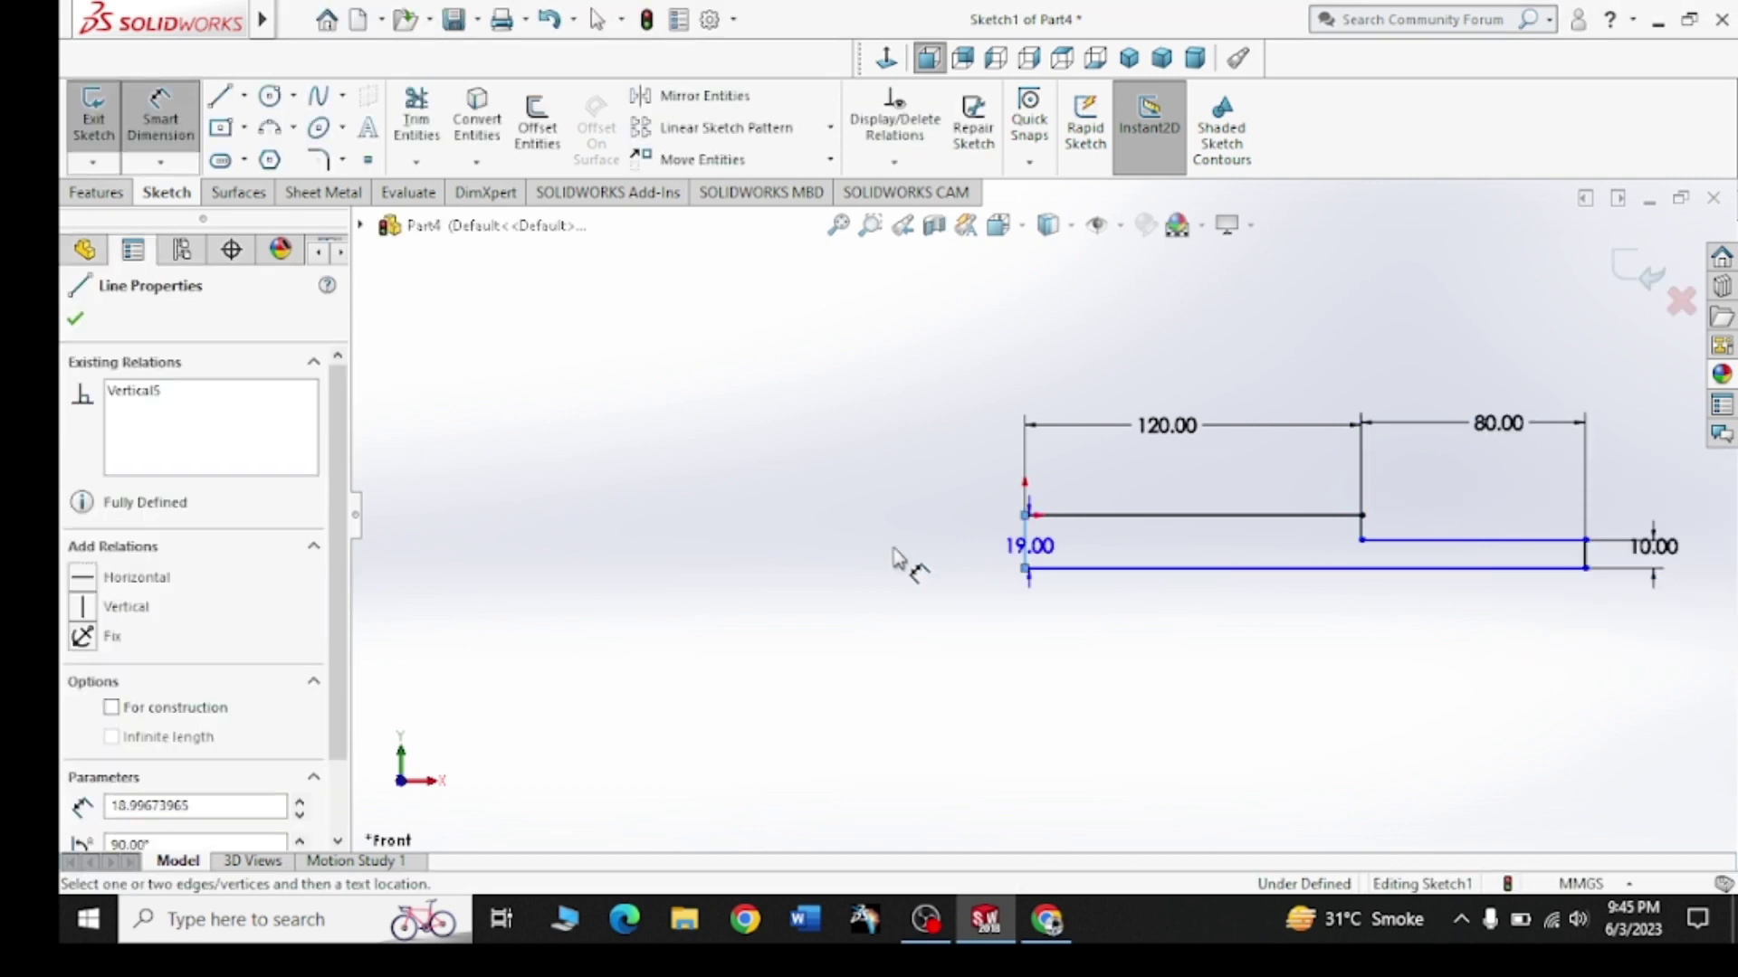
pyautogui.click(900, 561)
pyautogui.write('20')
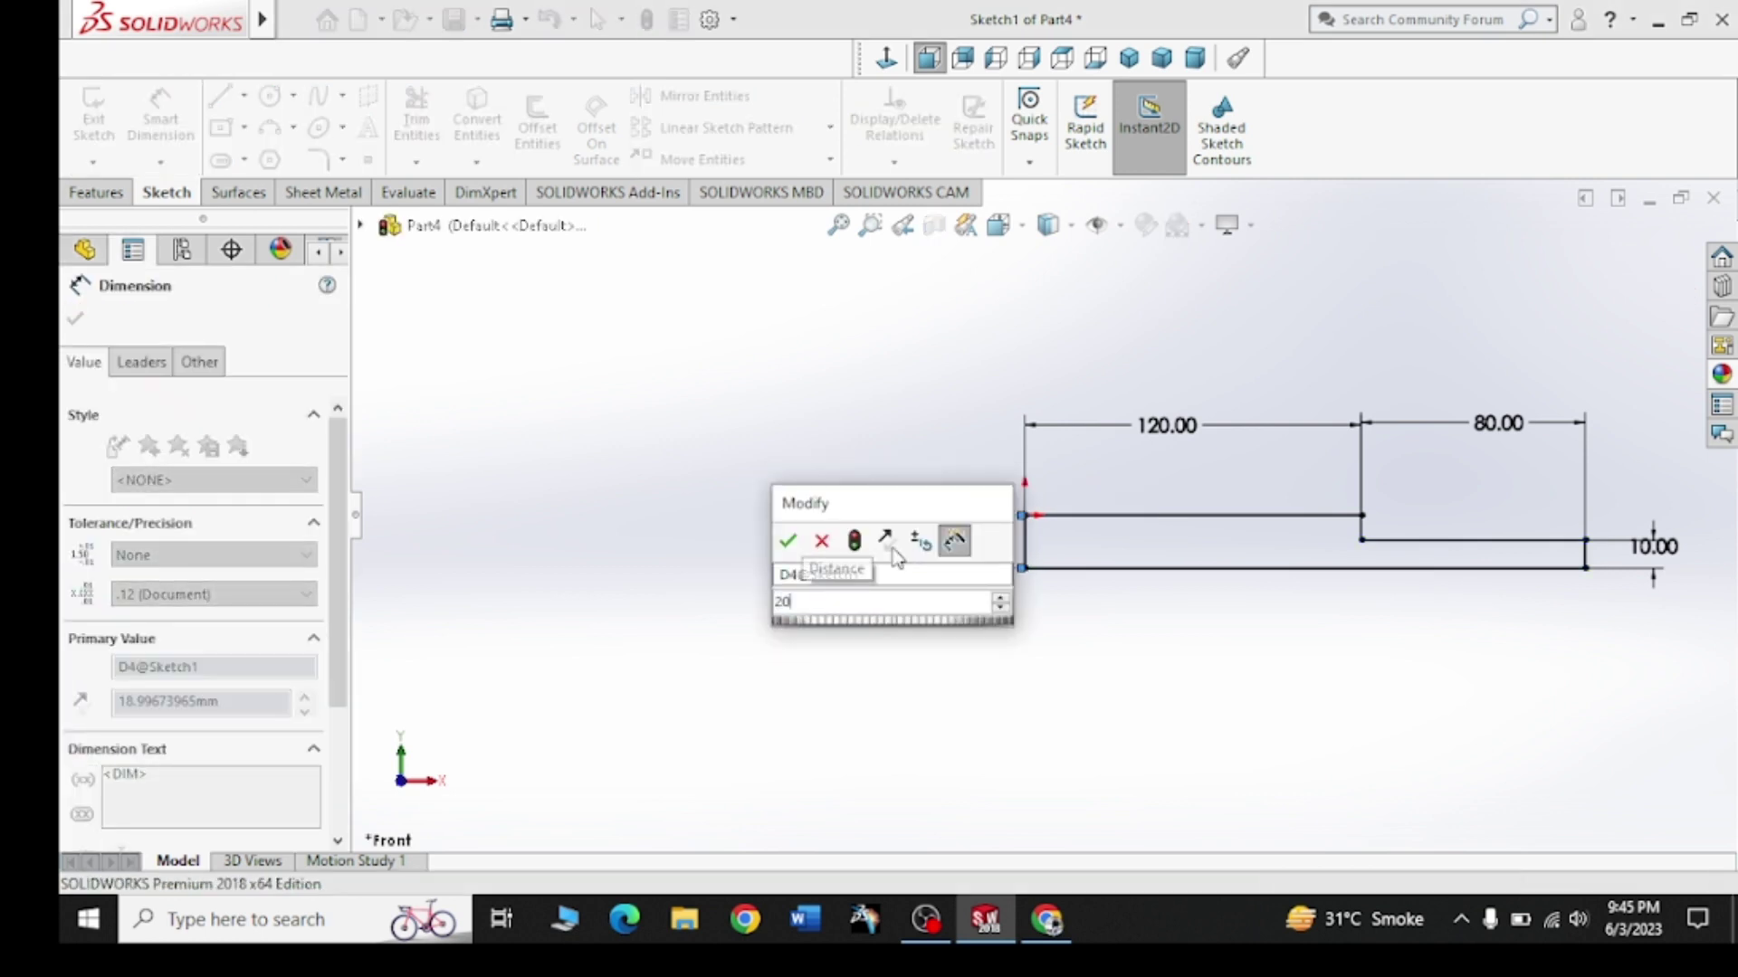
pyautogui.press('Return')
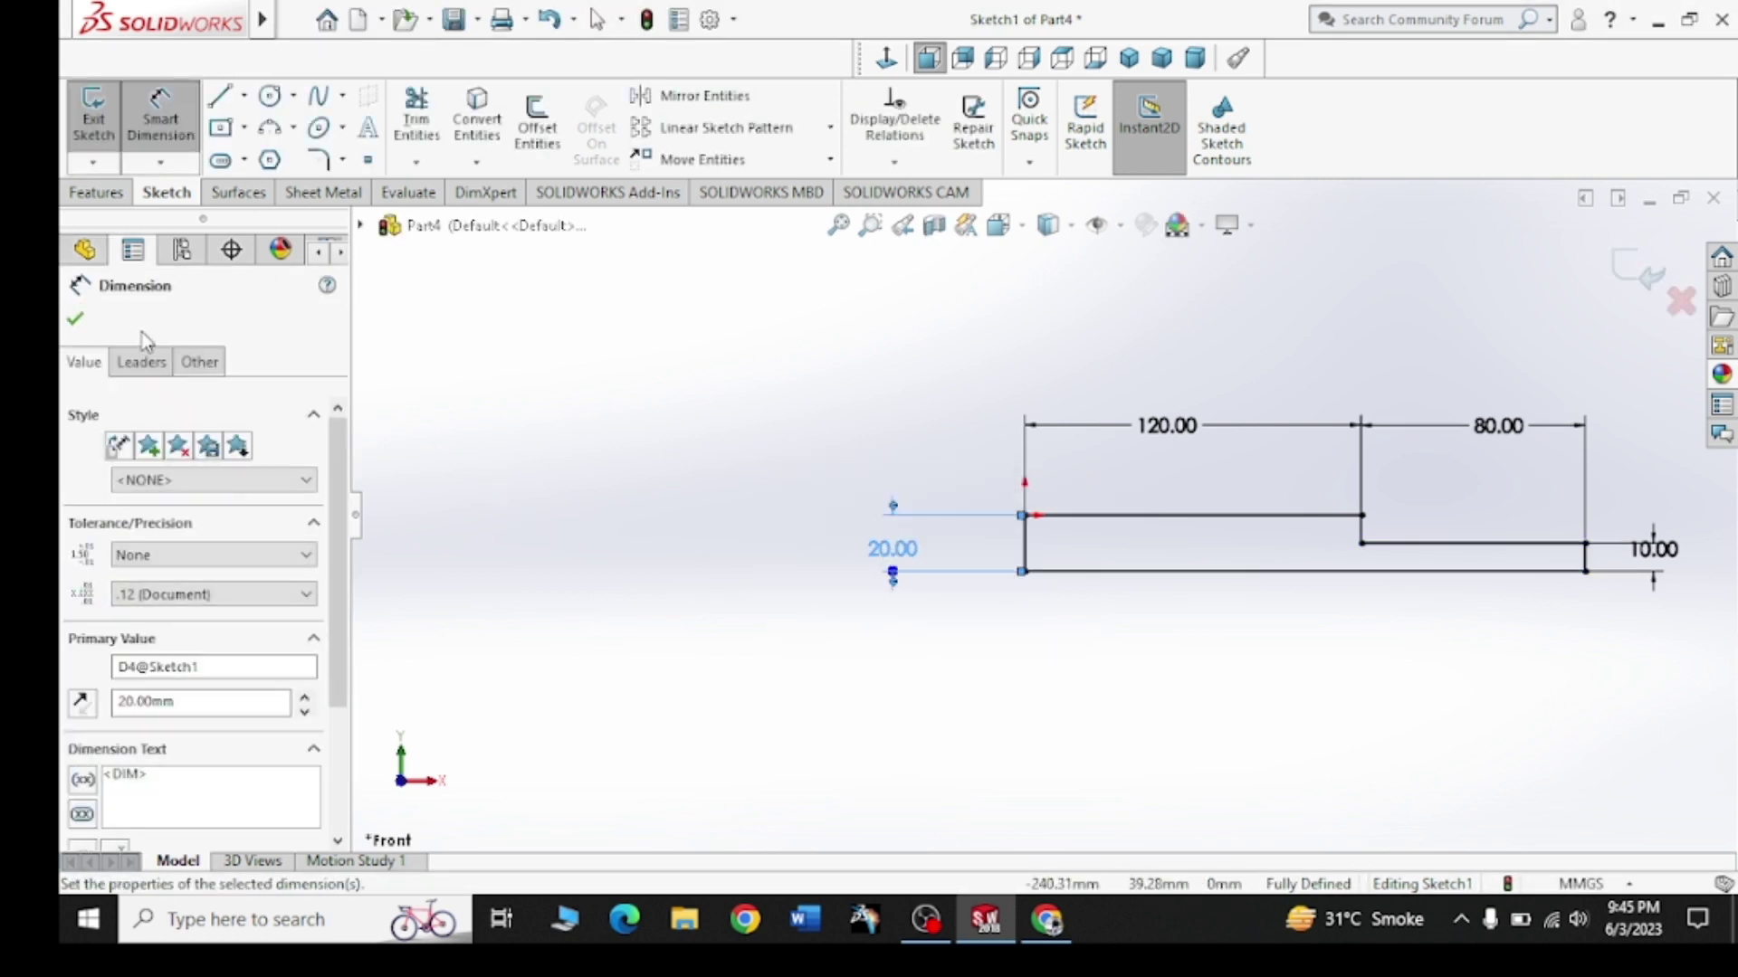
pyautogui.click(68, 323)
pyautogui.press('f')
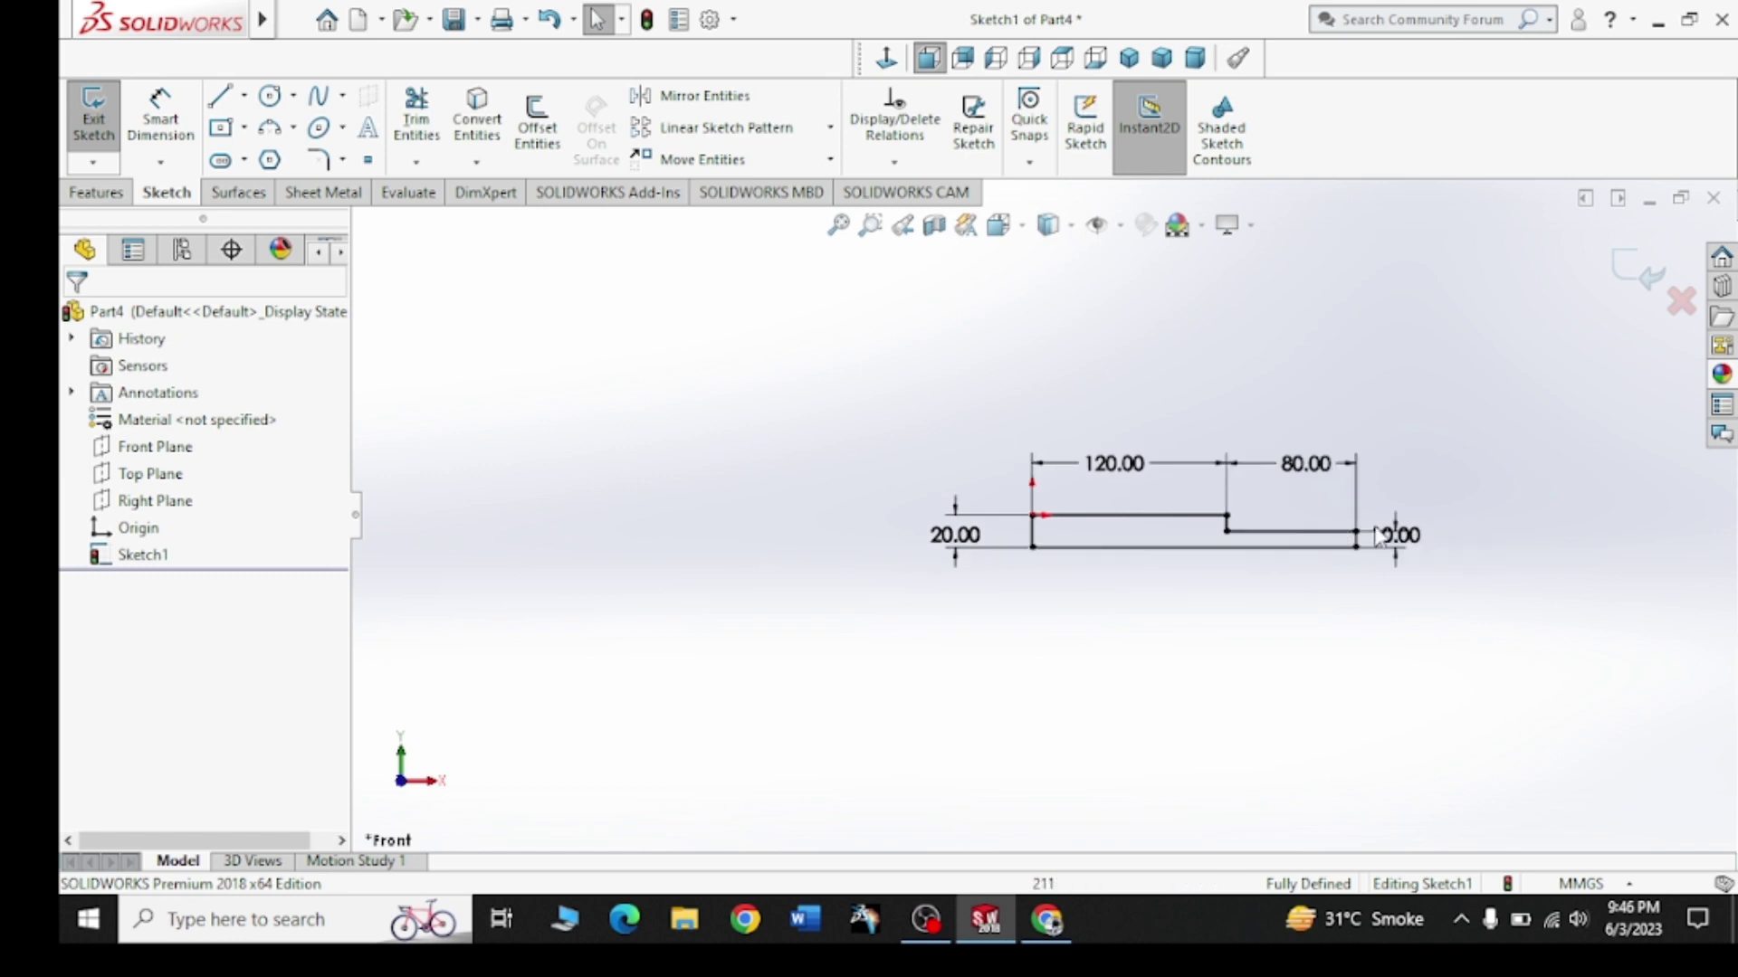
# Extrude the stepped profile 100 mm into the solid Boss-Extrude1
pyautogui.click(97, 192)
pyautogui.click(103, 117)
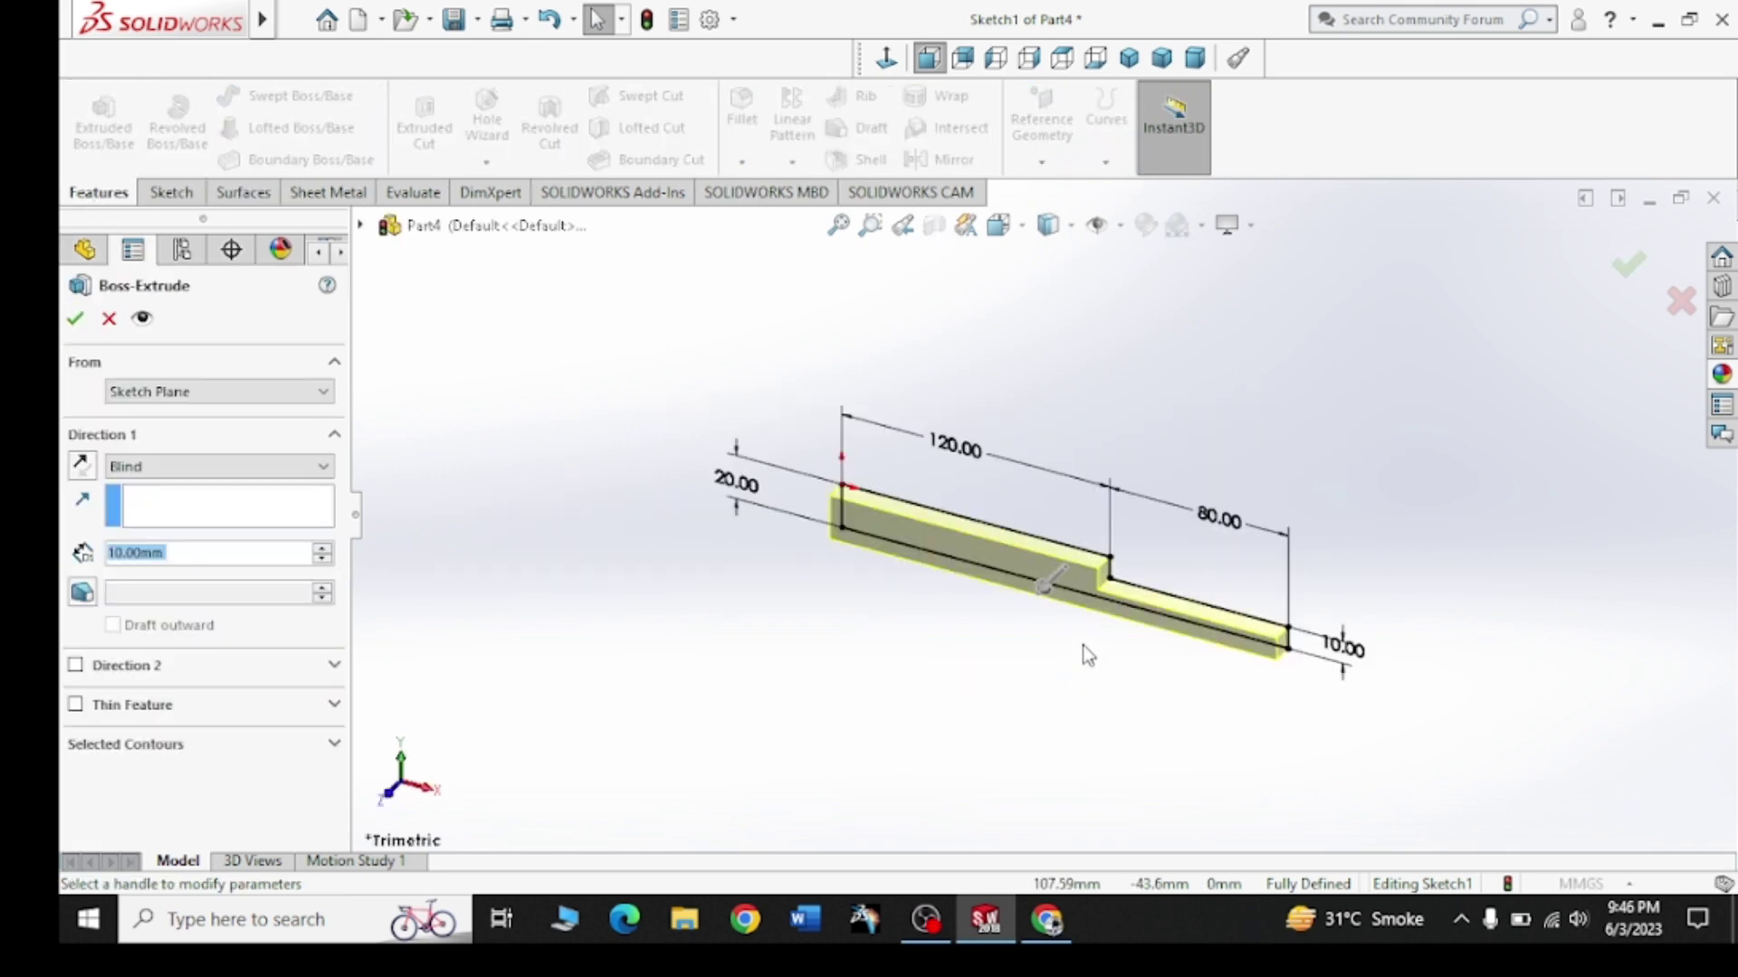
pyautogui.click(1047, 920)
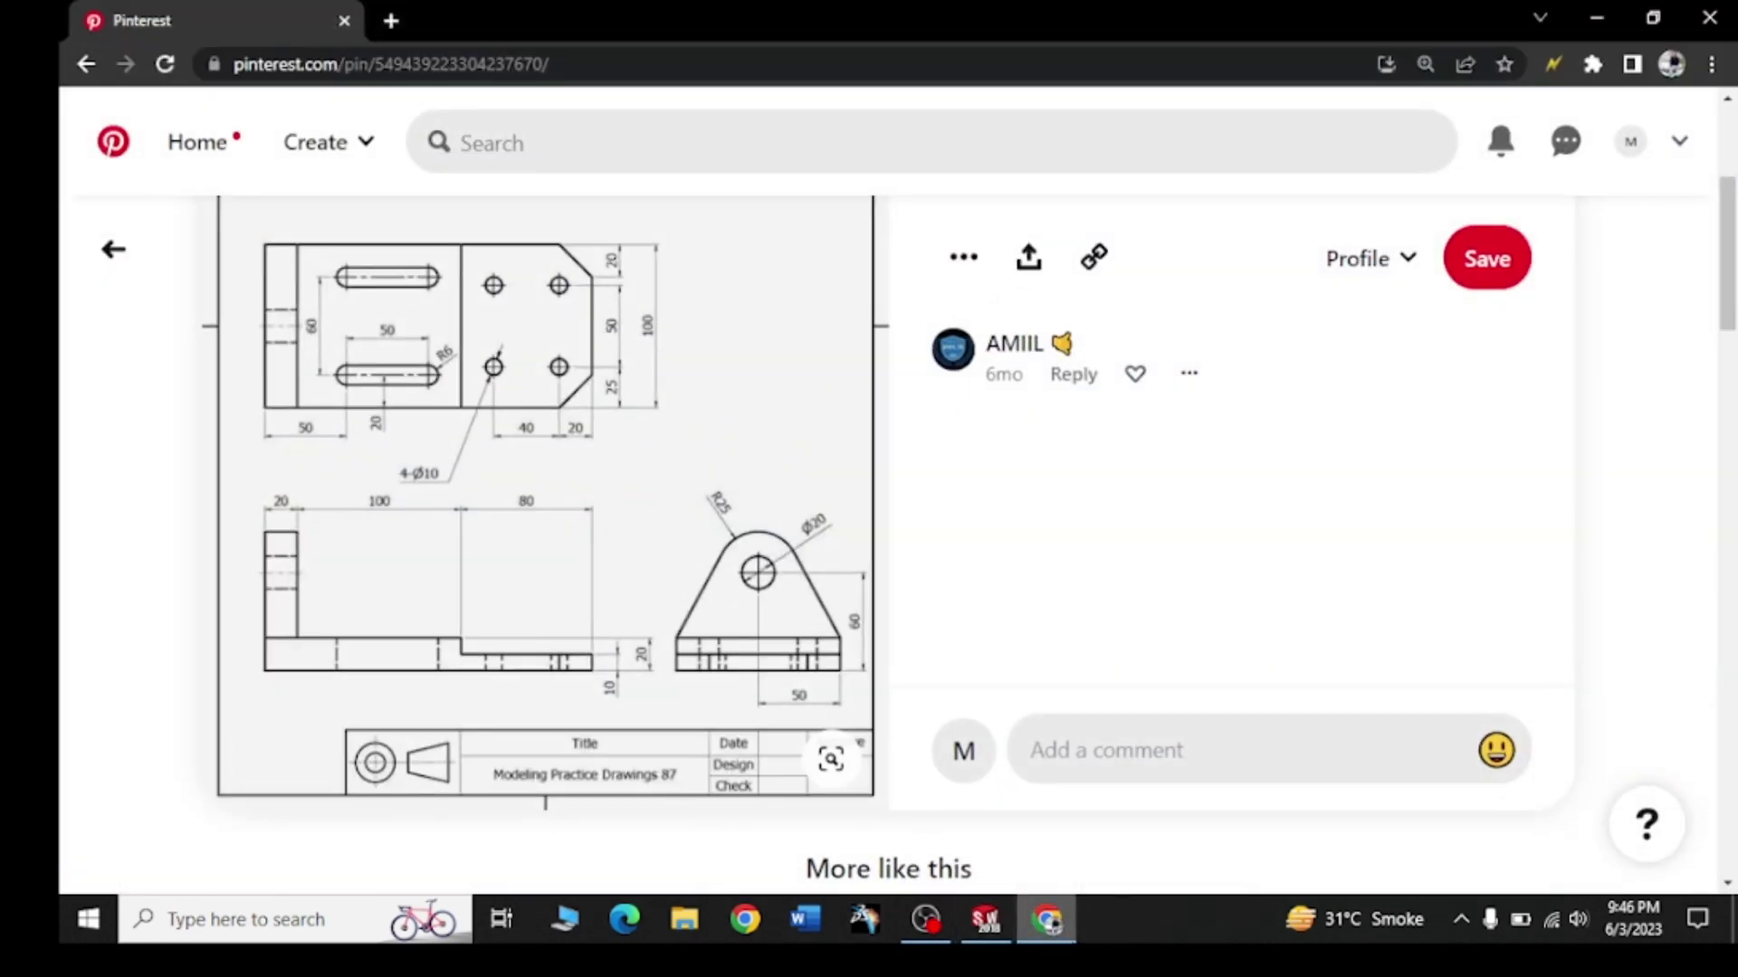
pyautogui.click(1047, 919)
pyautogui.doubleClick(184, 562)
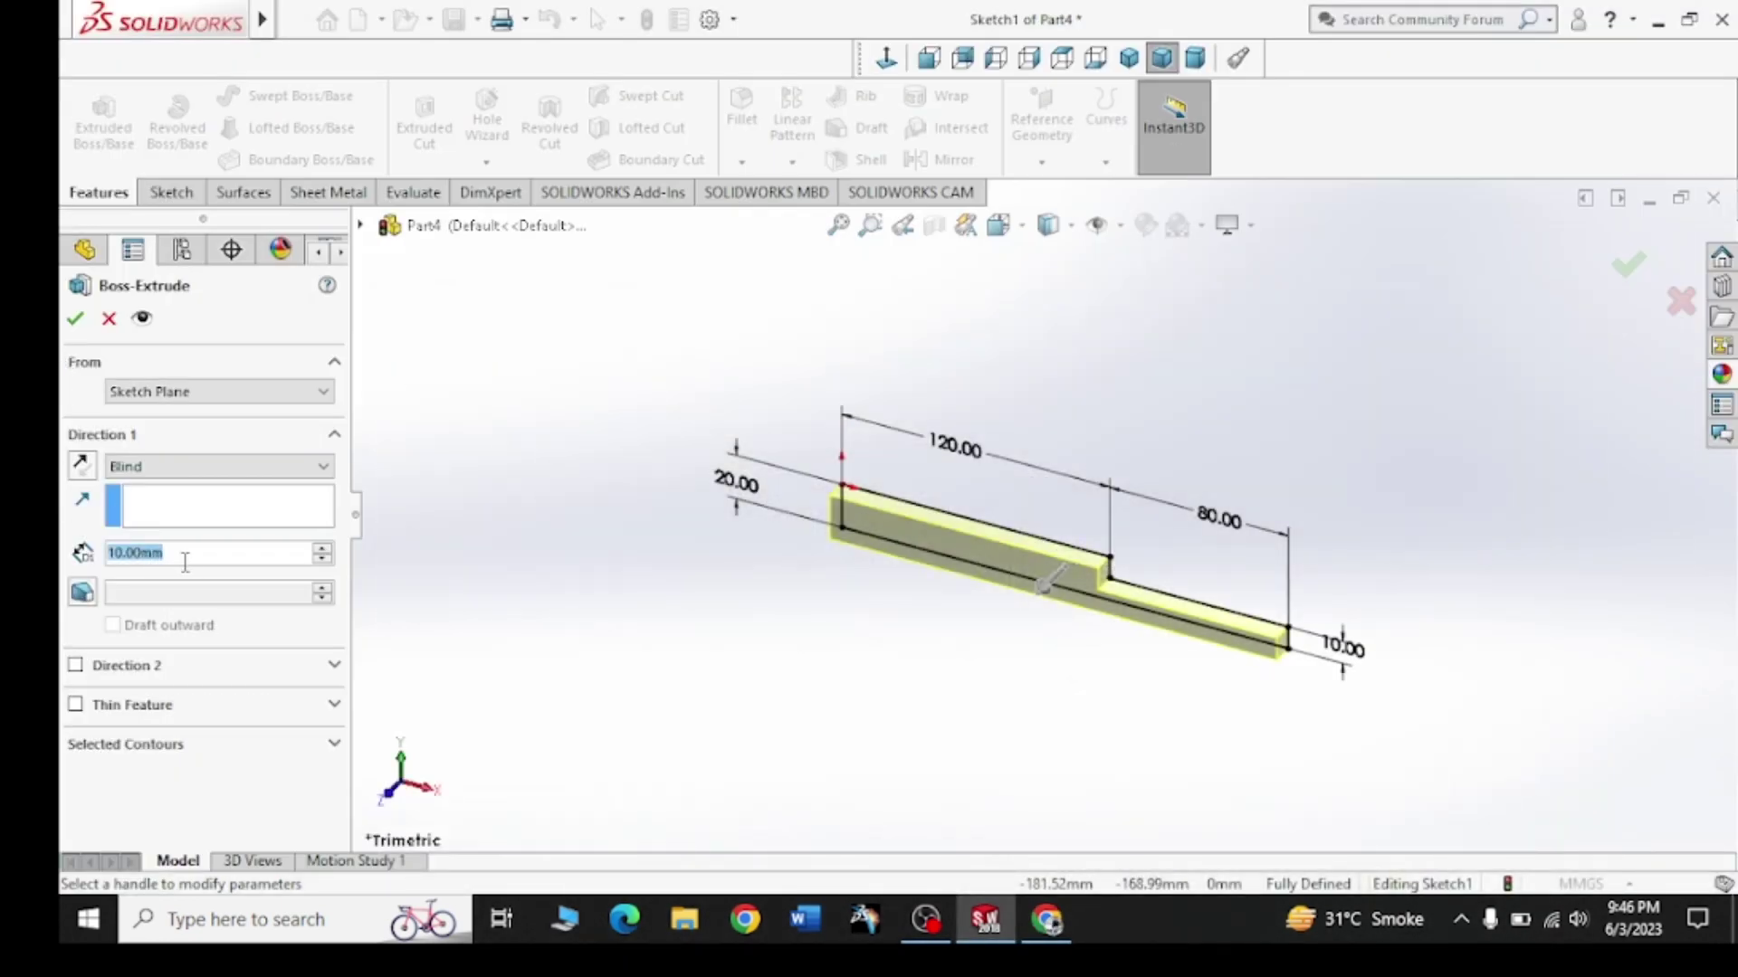
pyautogui.write('100')
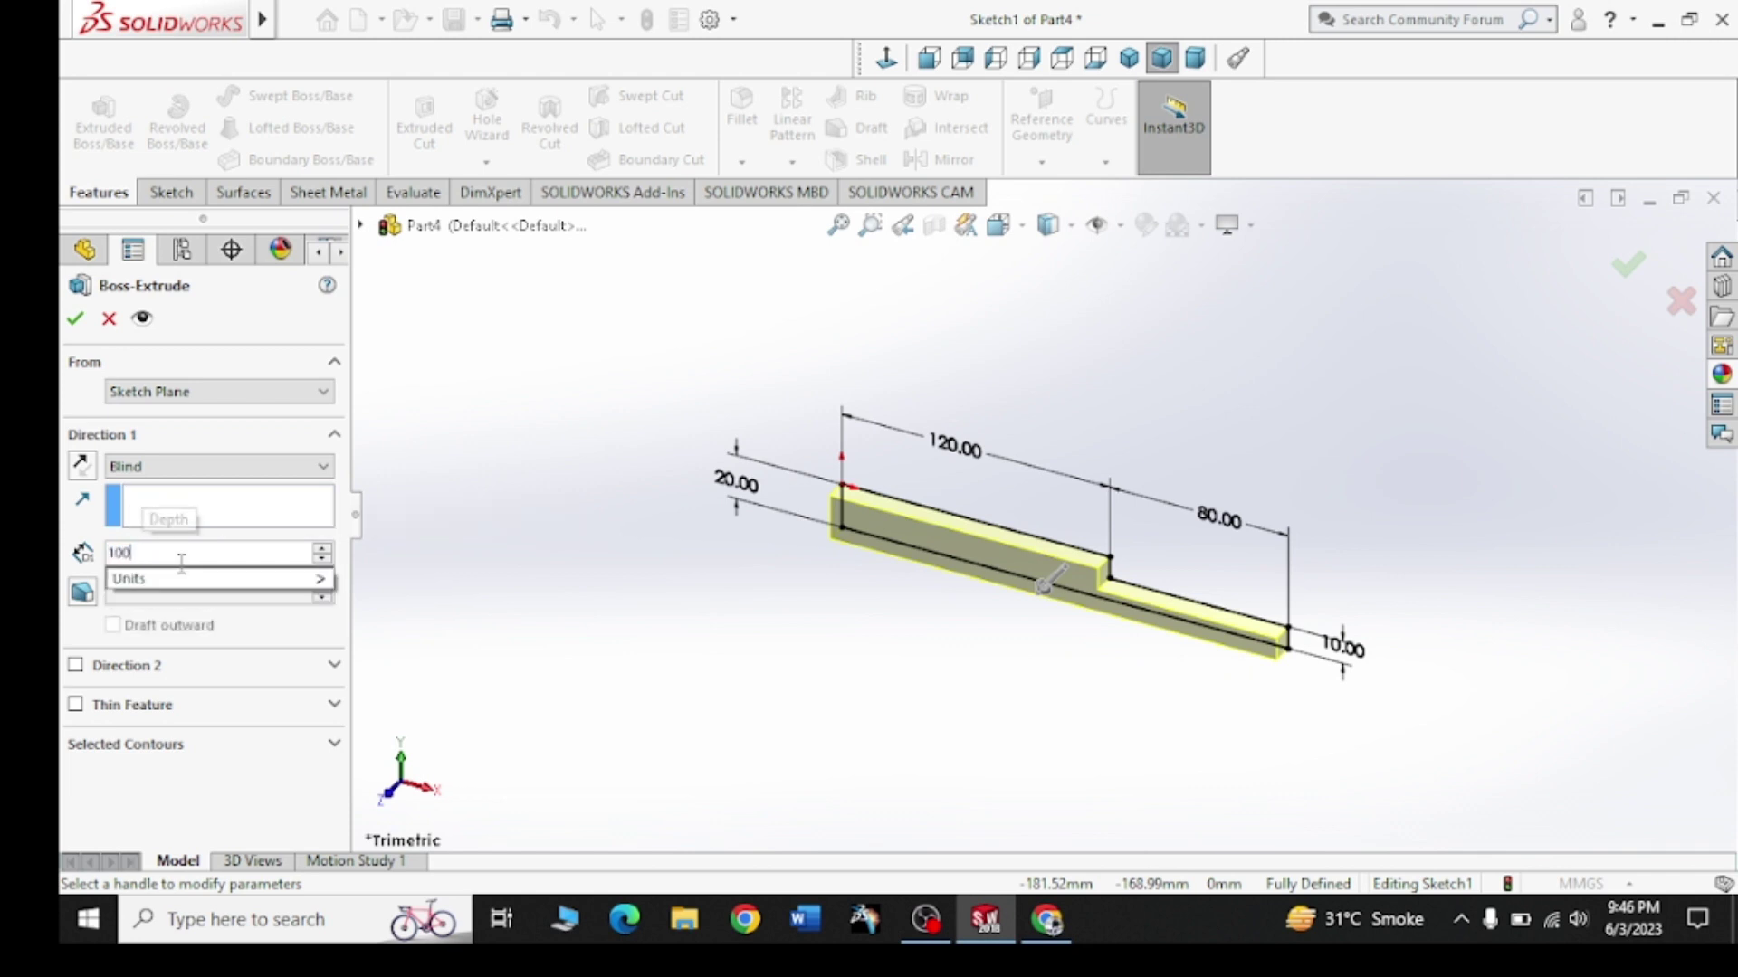
pyautogui.press('Return')
pyautogui.click(75, 318)
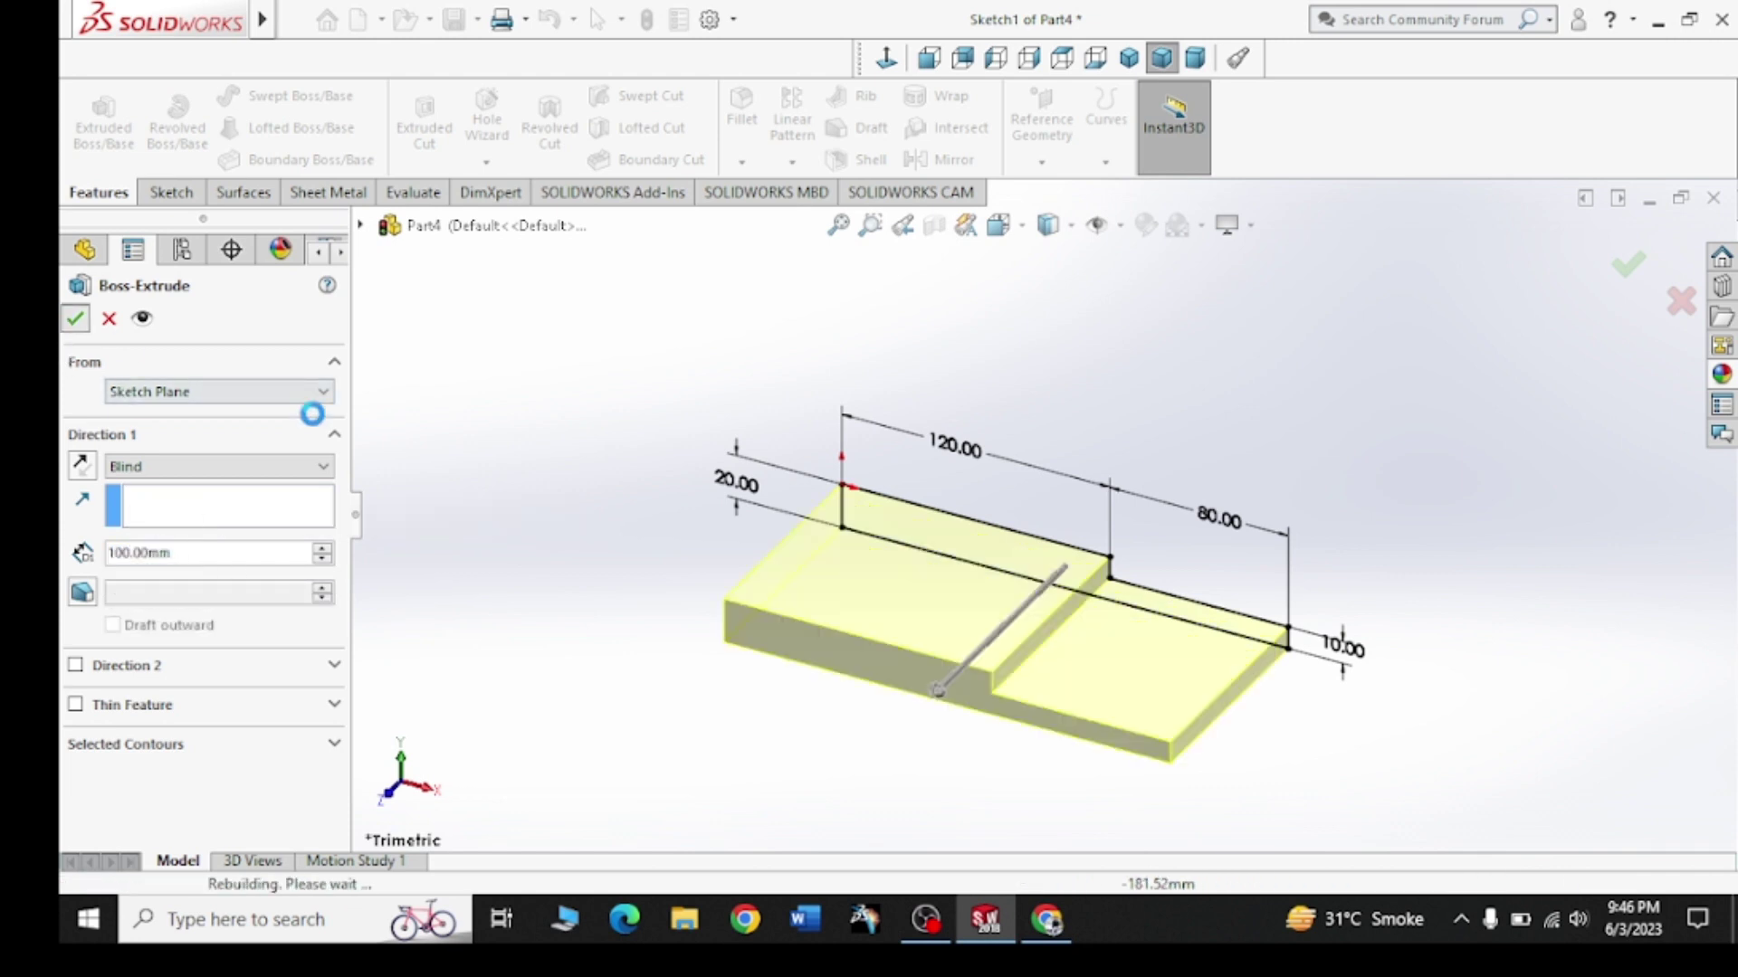
pyautogui.click(1047, 919)
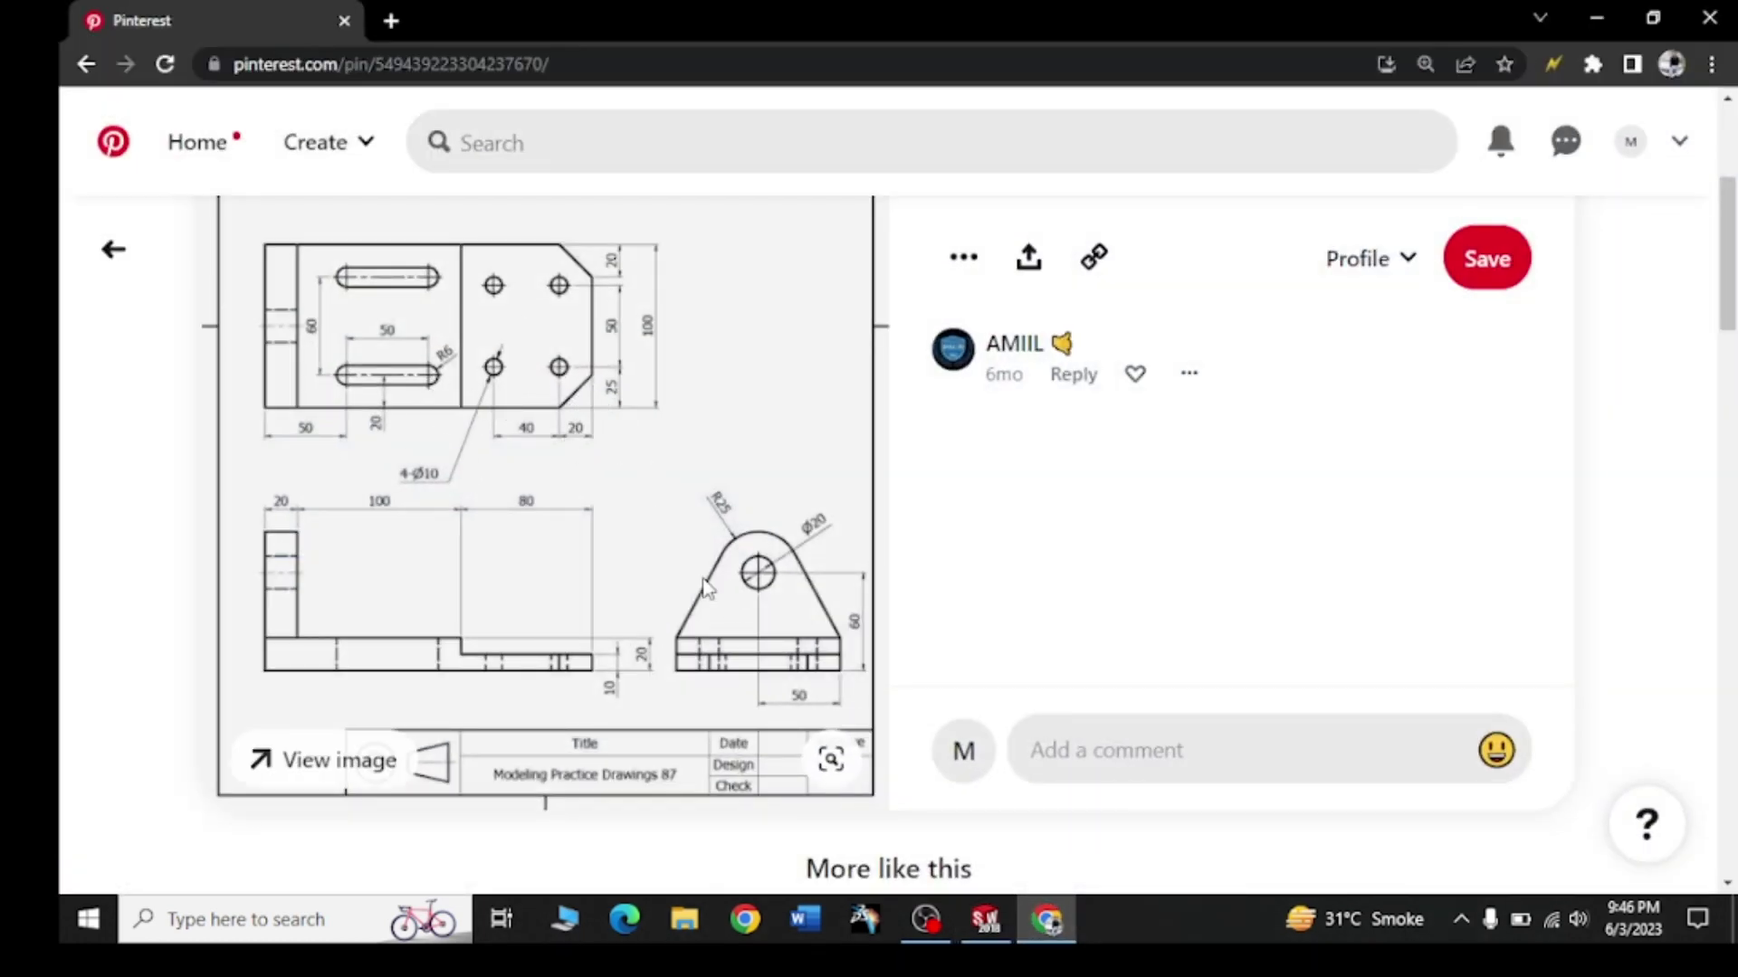
pyautogui.click(1047, 919)
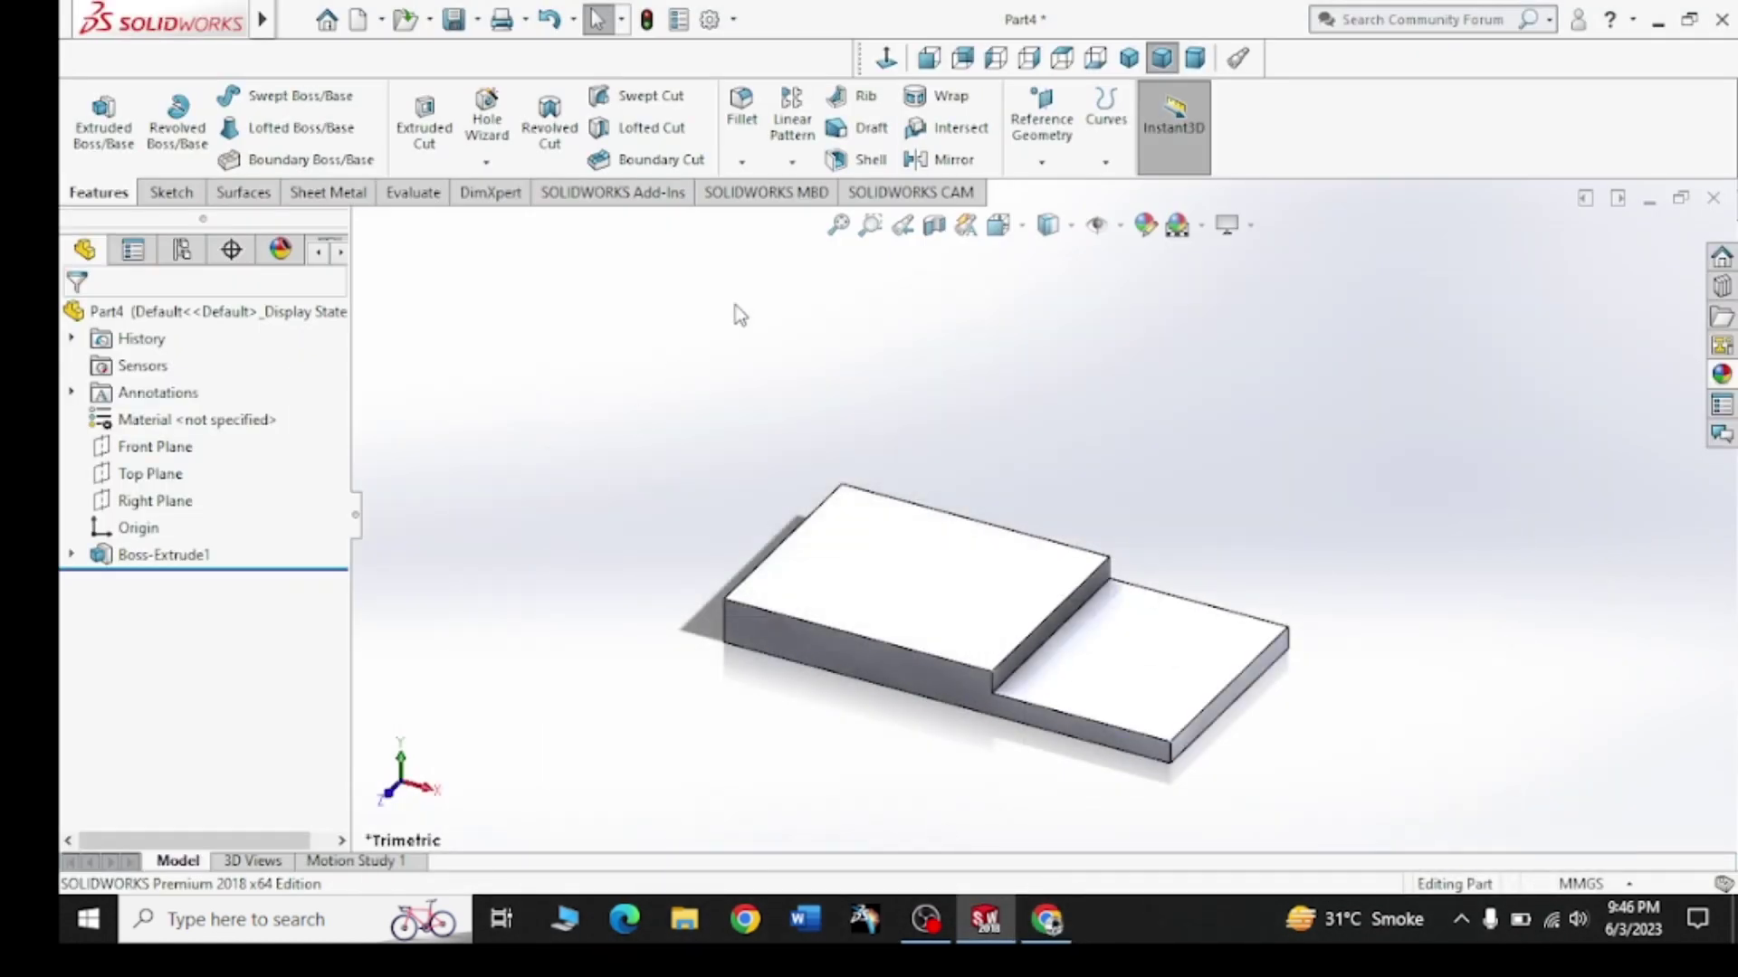
pyautogui.click(741, 162)
# Chamfer the front and back corner edges of the thin end by 20 mm
pyautogui.click(785, 221)
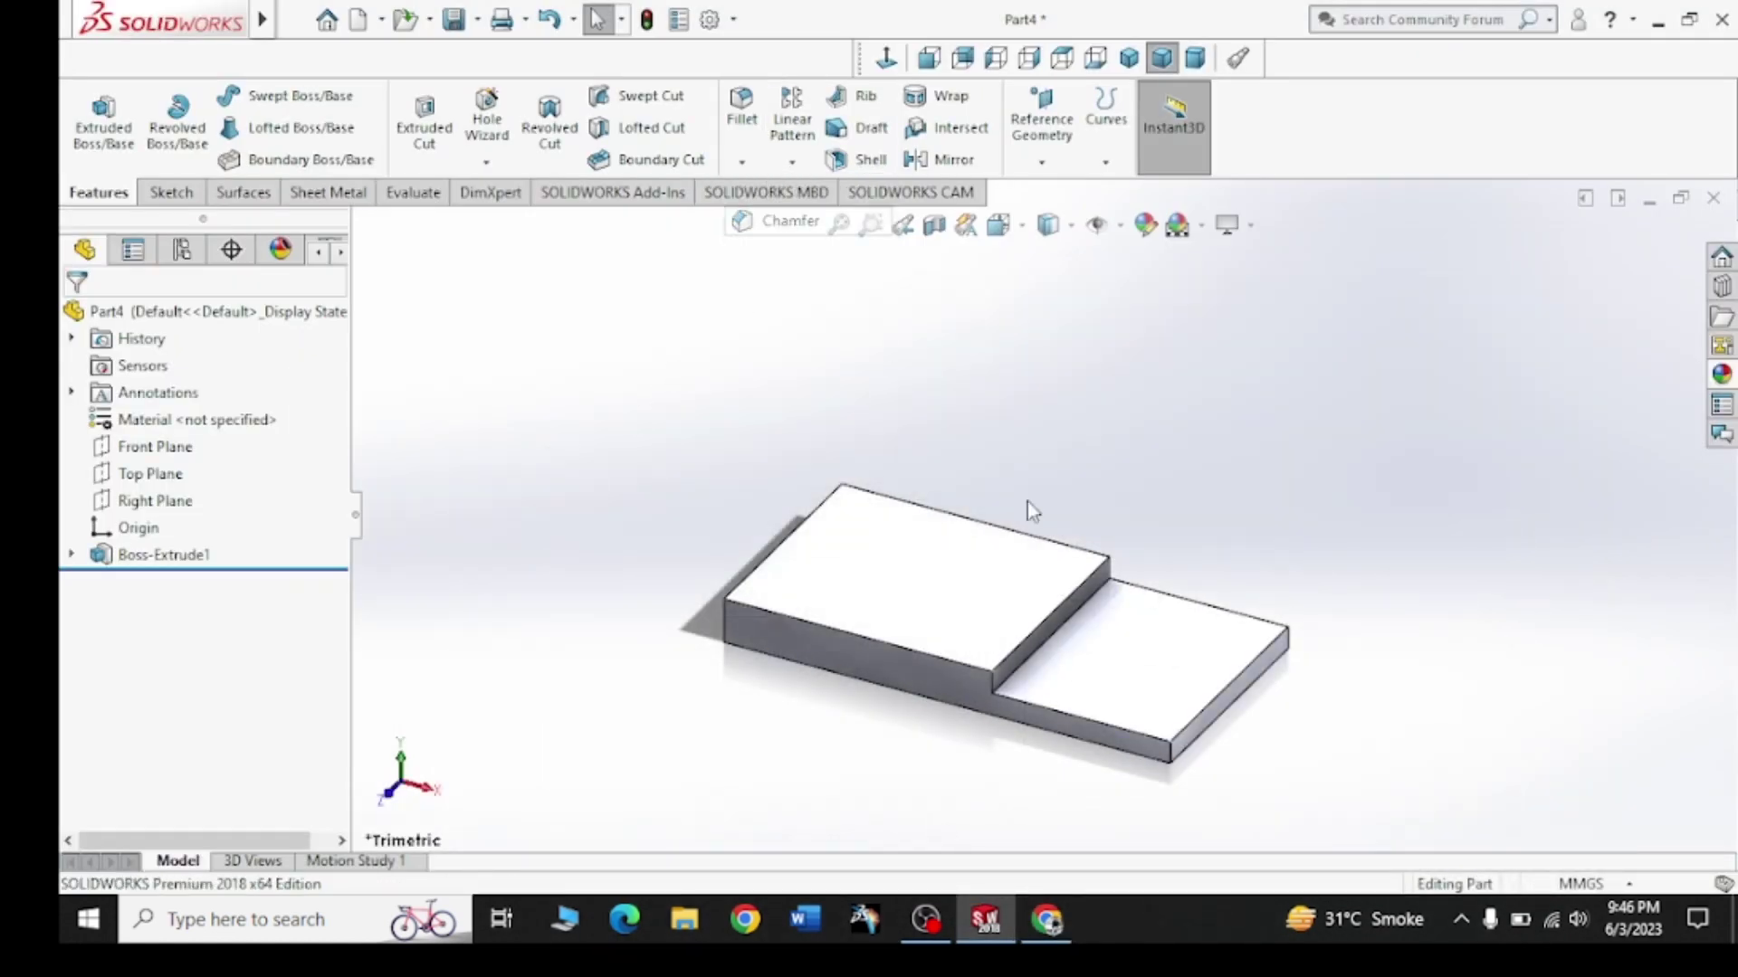
pyautogui.click(1170, 753)
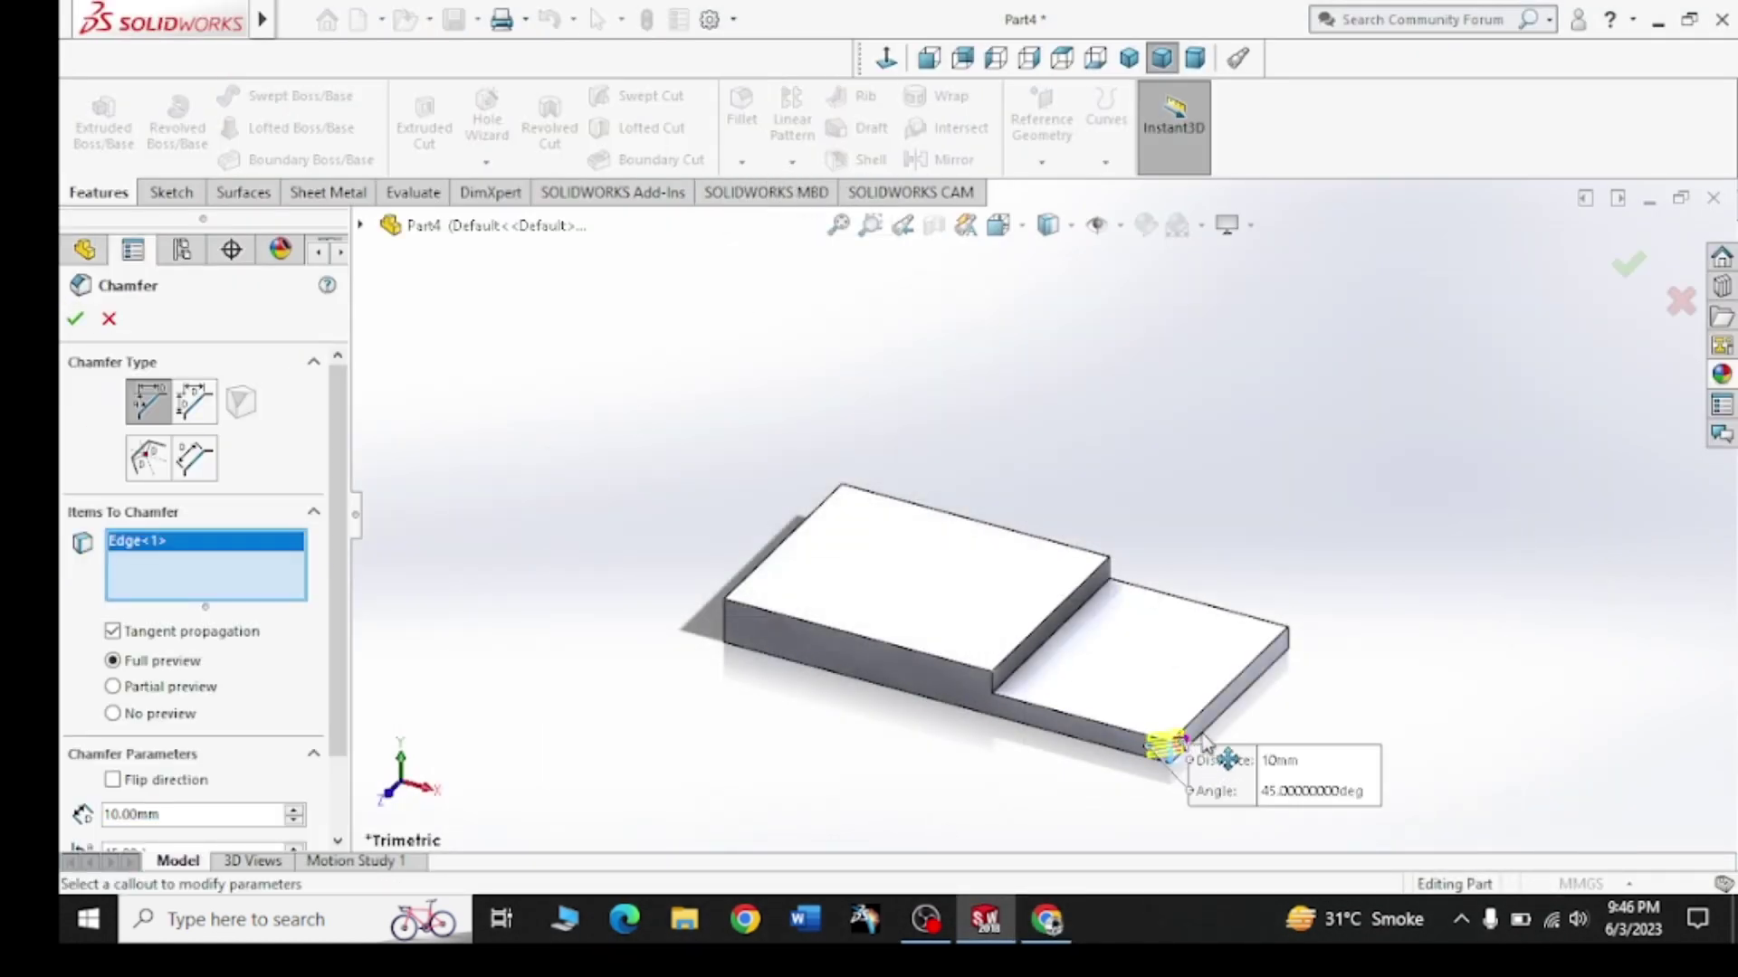
pyautogui.click(1288, 644)
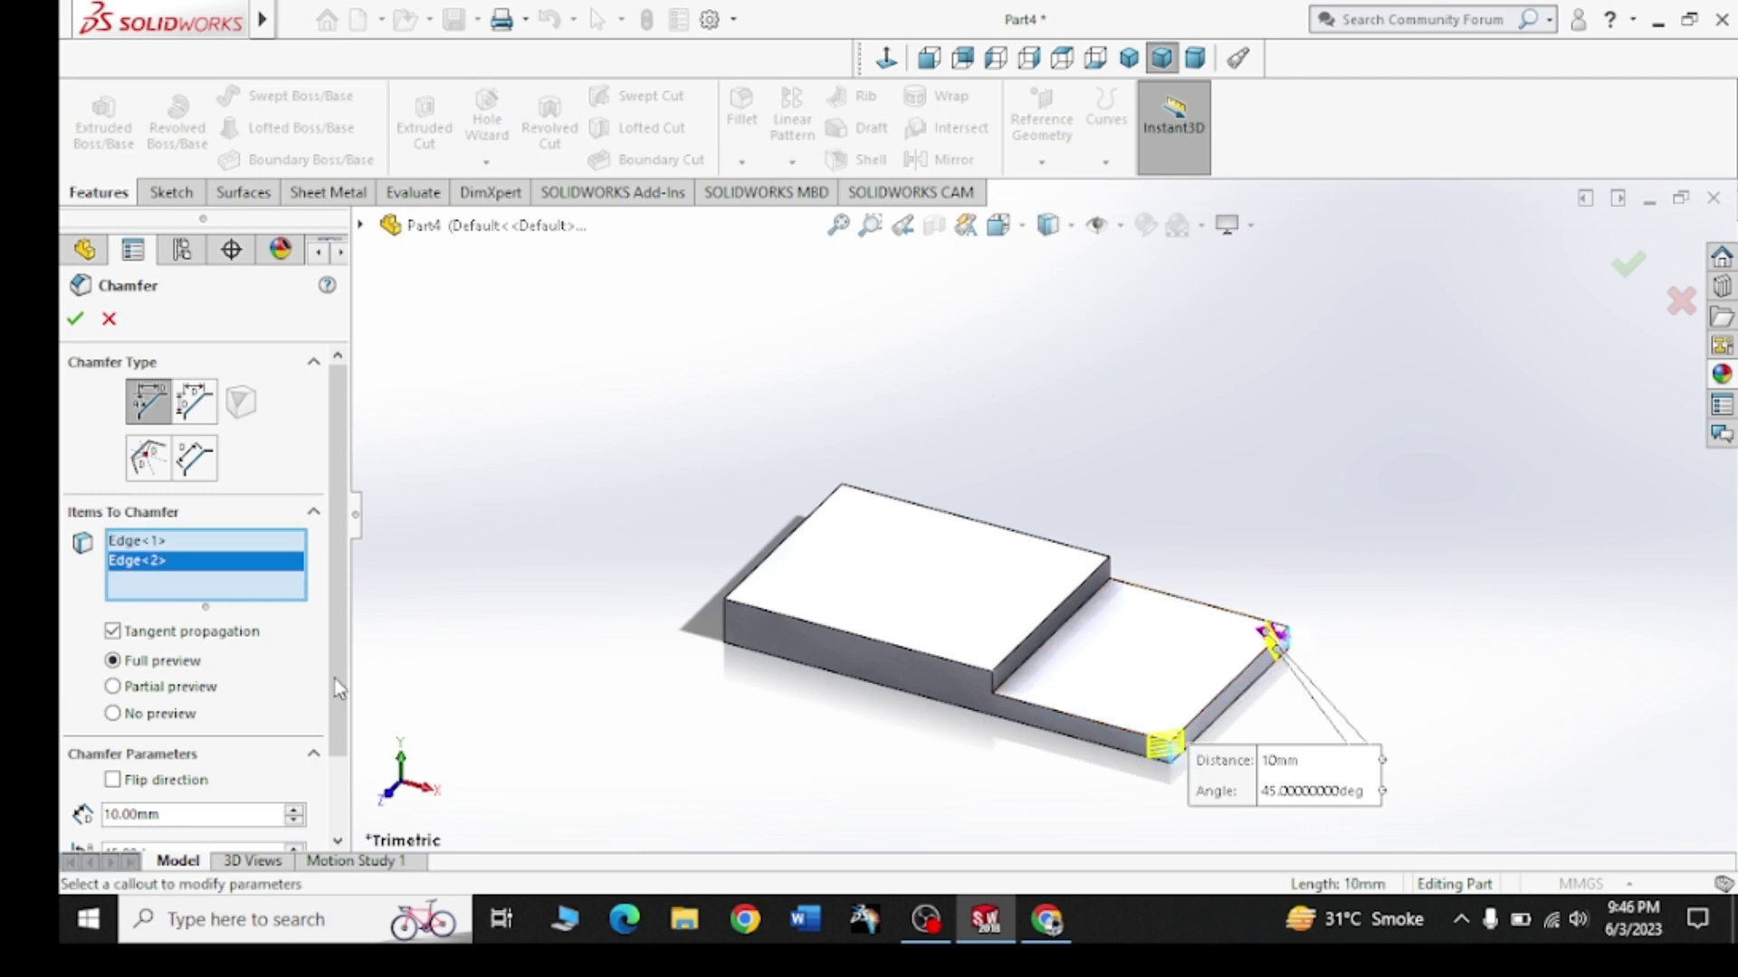
pyautogui.click(293, 808)
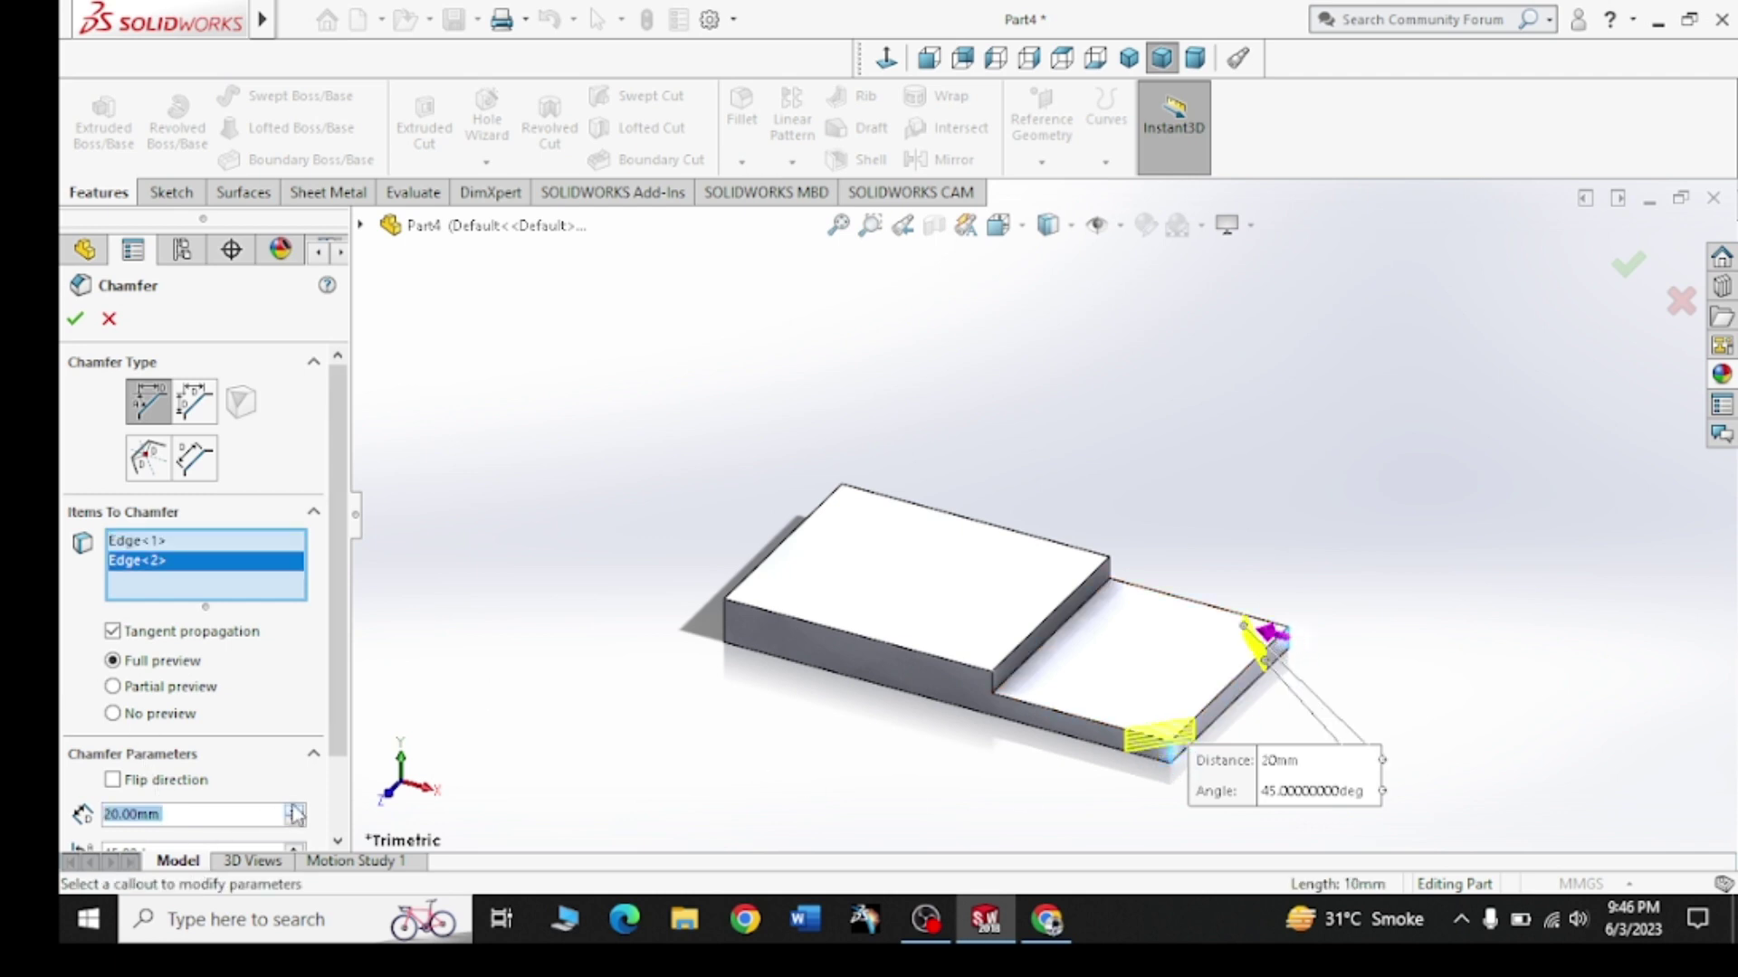
pyautogui.click(75, 318)
pyautogui.click(1047, 920)
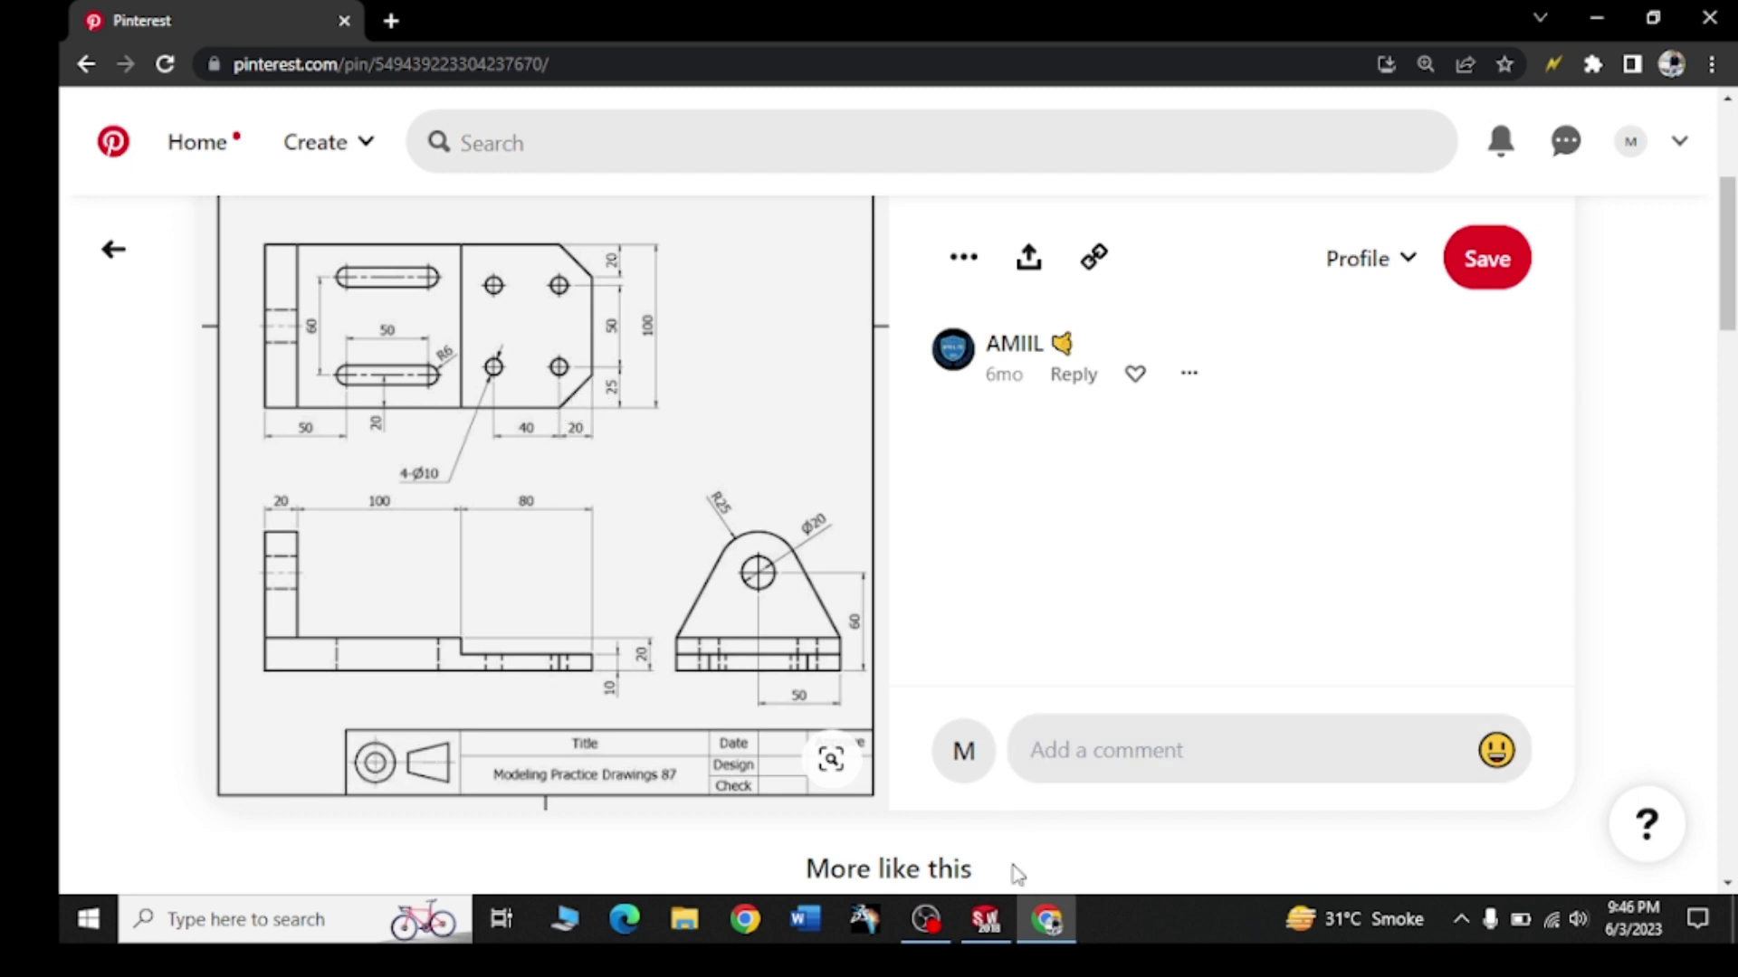
# Return to the chamfered Part4 in SOLIDWORKS after studying the drawing
pyautogui.moveTo(986, 919)
pyautogui.click(1000, 916)
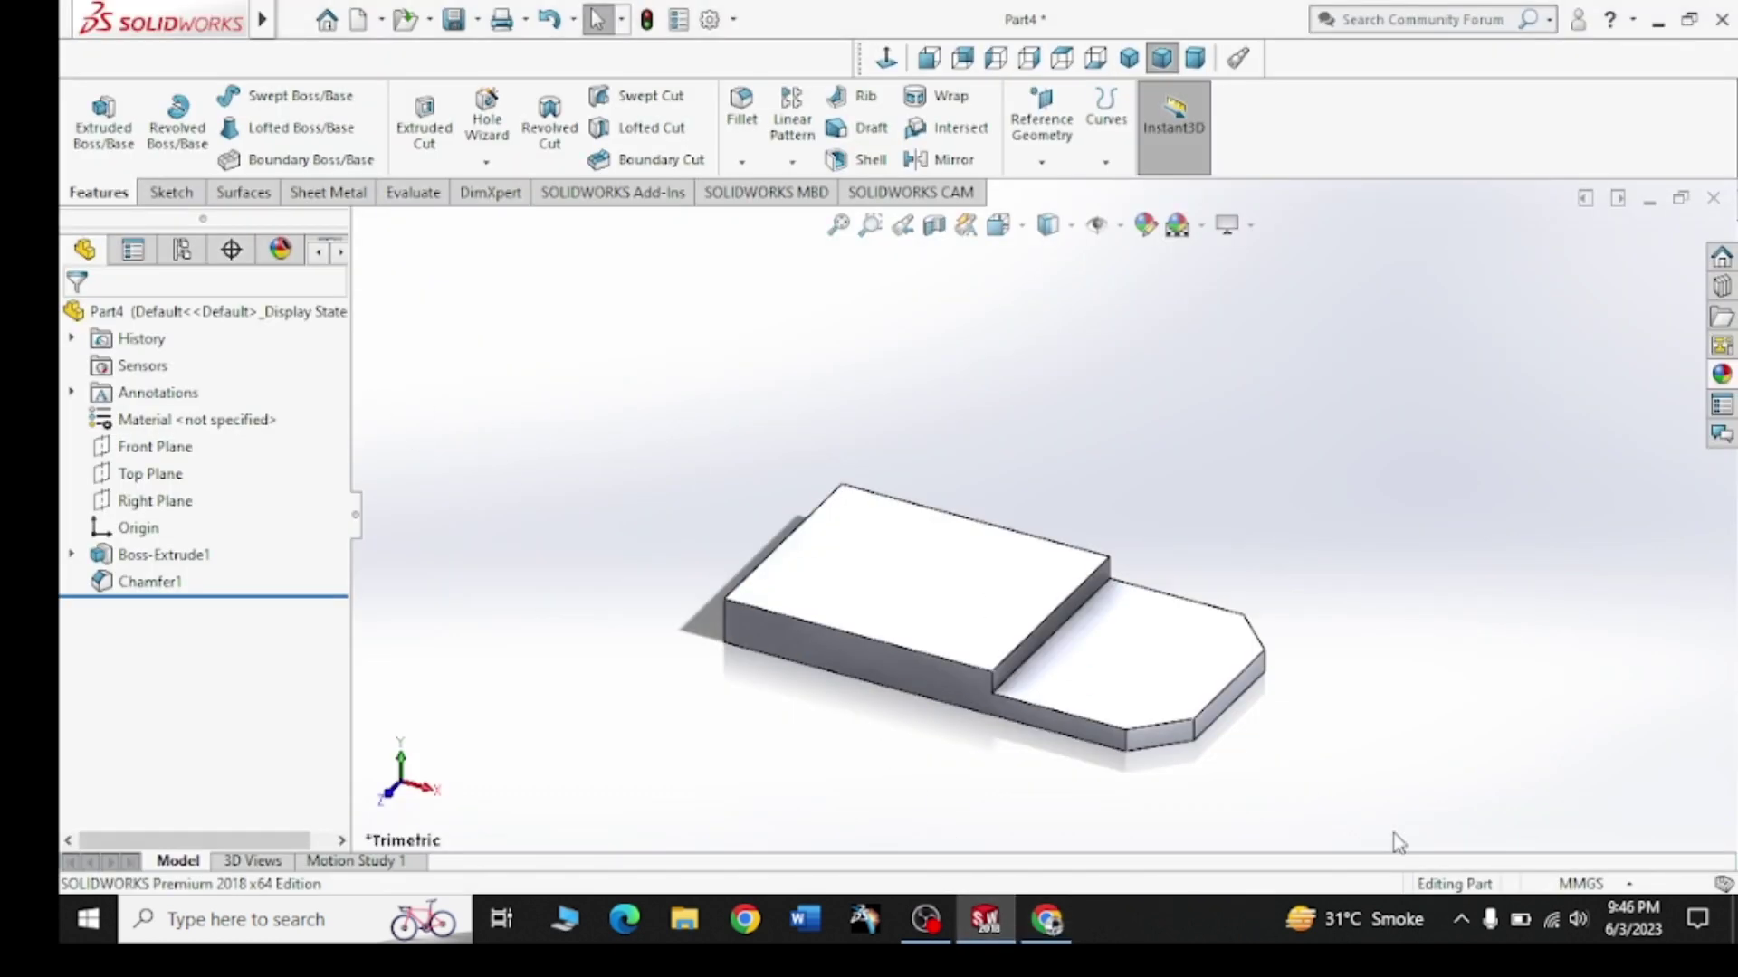
# Start a sketch on the lower step's top face and draw a vertical line from the chamfer corner
pyautogui.click(1143, 683)
pyautogui.click(1252, 600)
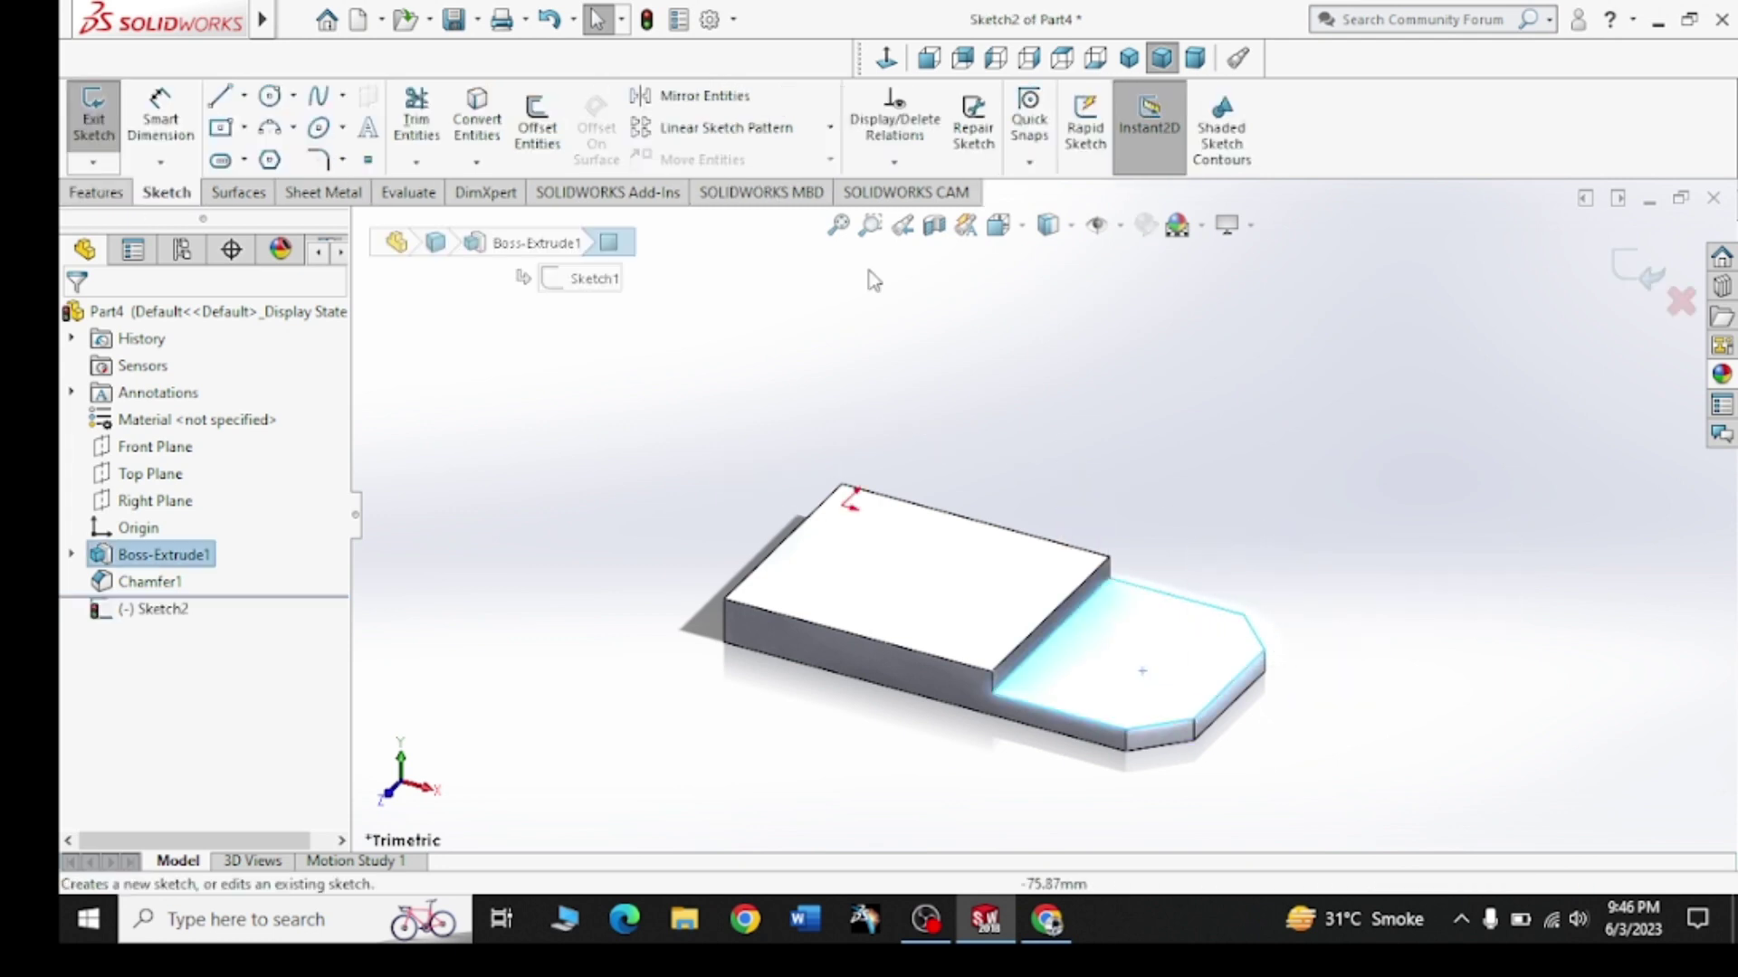
pyautogui.click(886, 58)
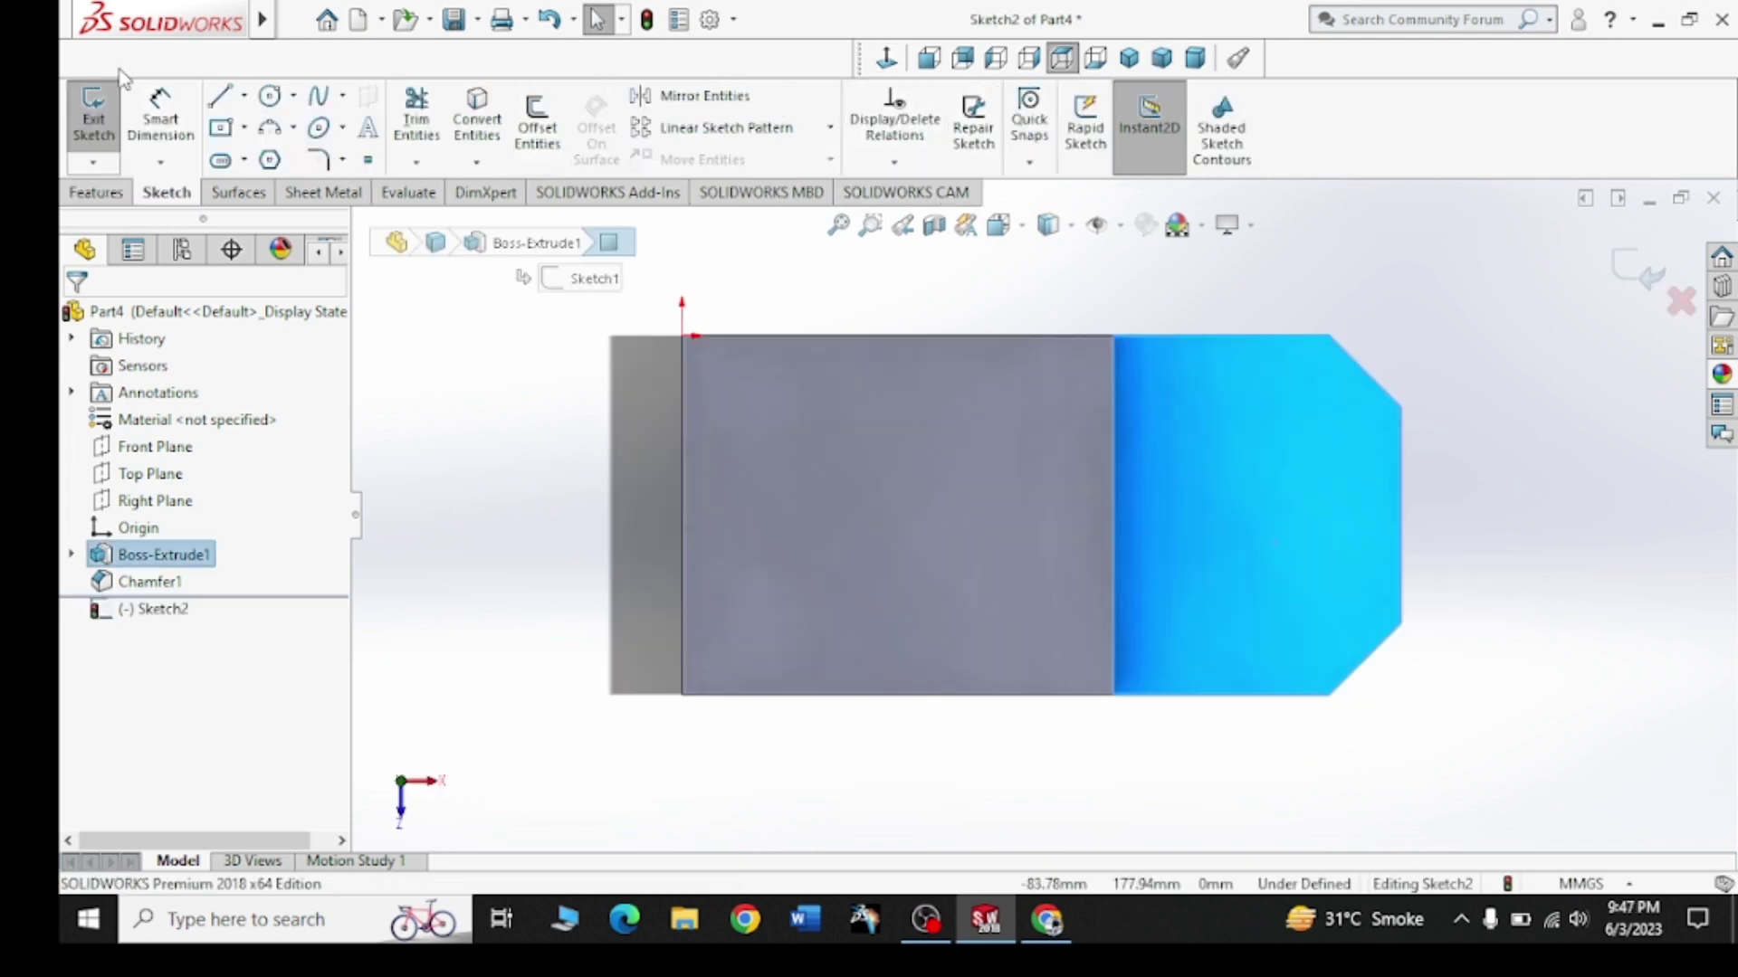
pyautogui.click(219, 95)
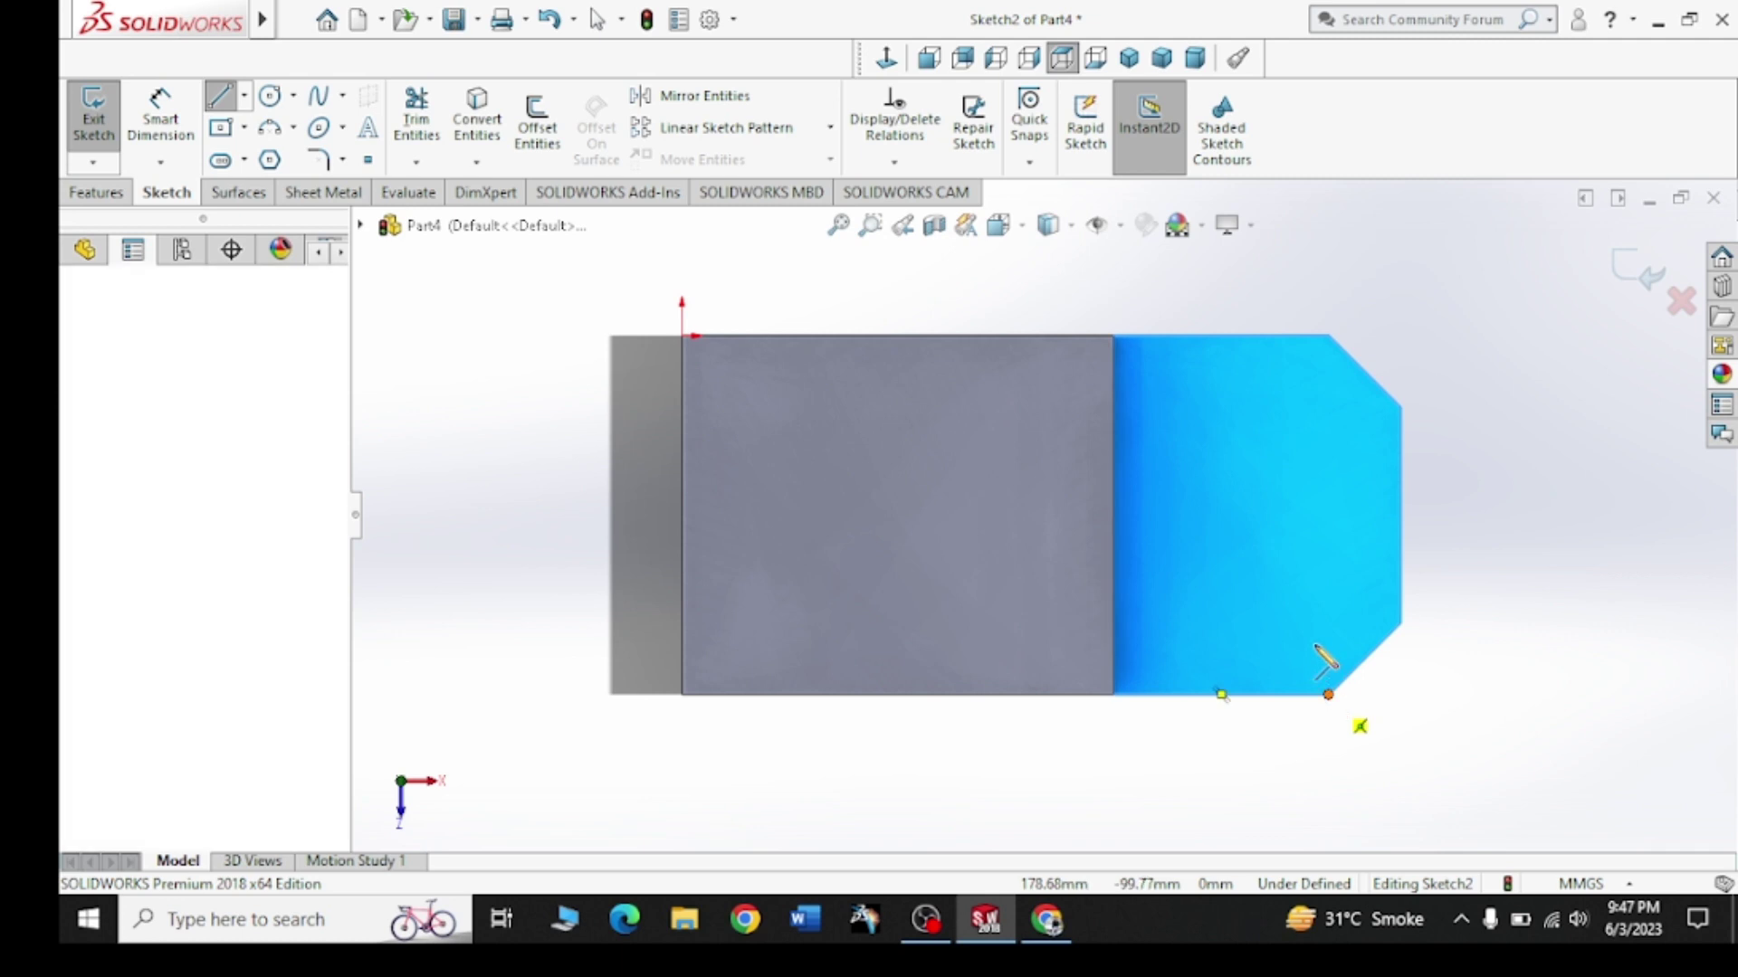
pyautogui.click(1328, 624)
pyautogui.doubleClick(1327, 694)
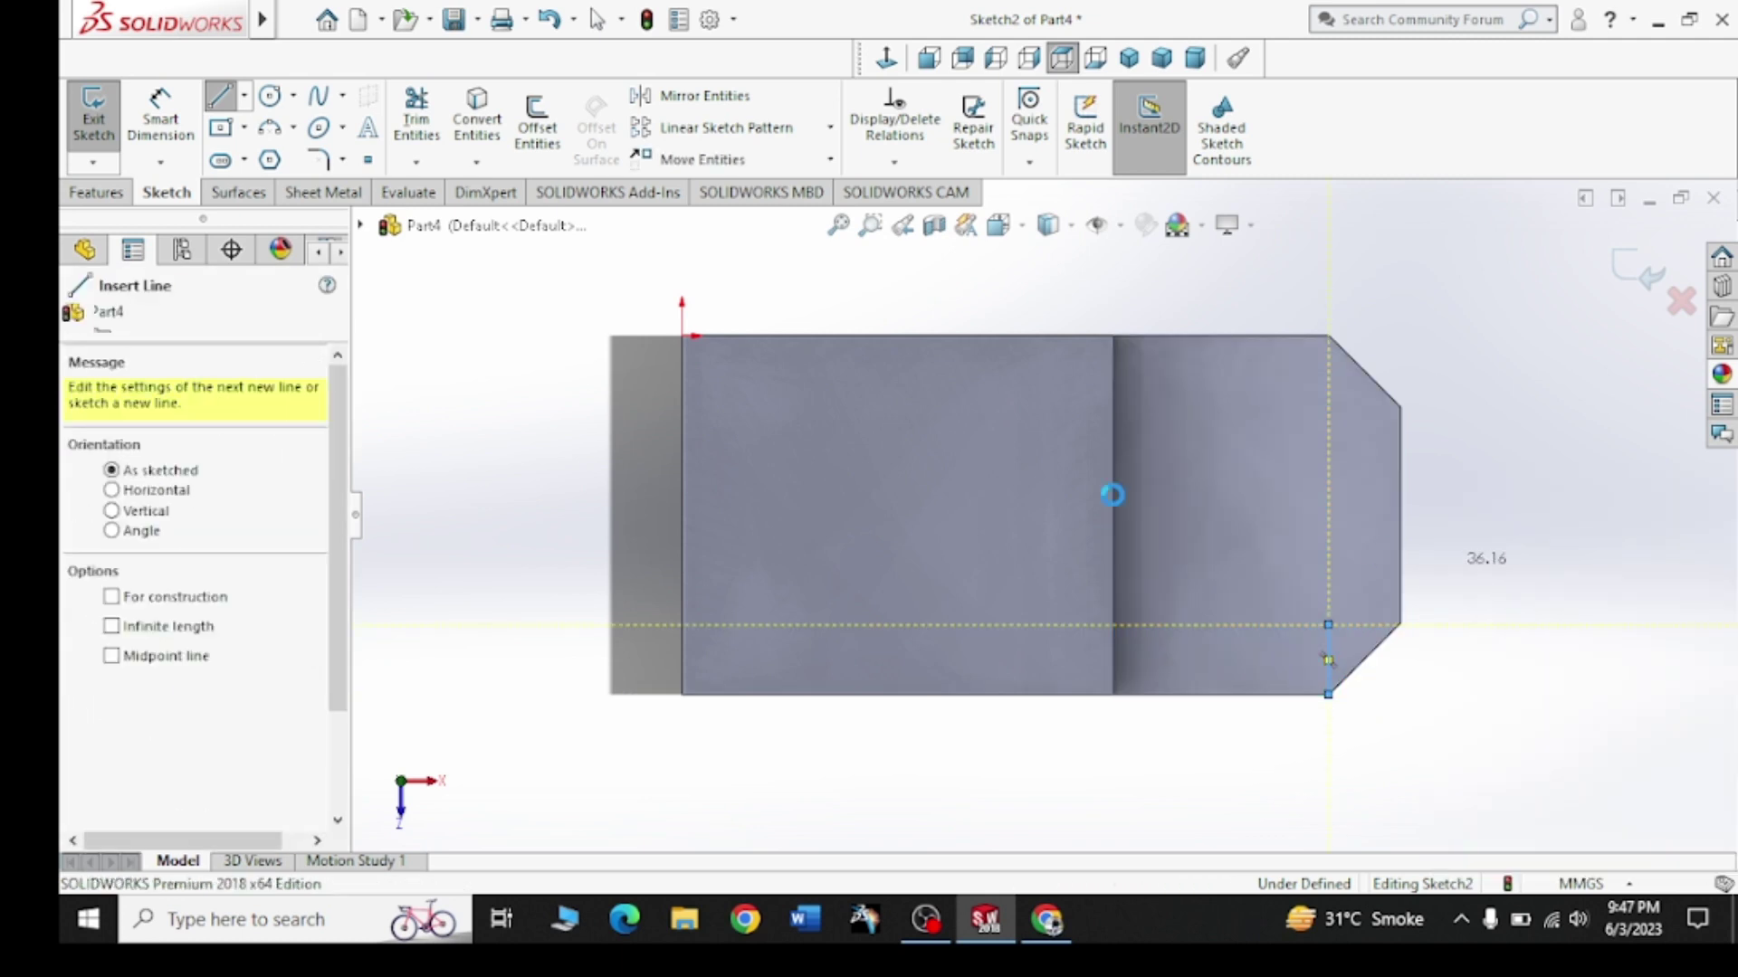
pyautogui.press('Escape')
# Dimension the vertical line to 25 mm and compare it with the reference drawing
pyautogui.click(160, 118)
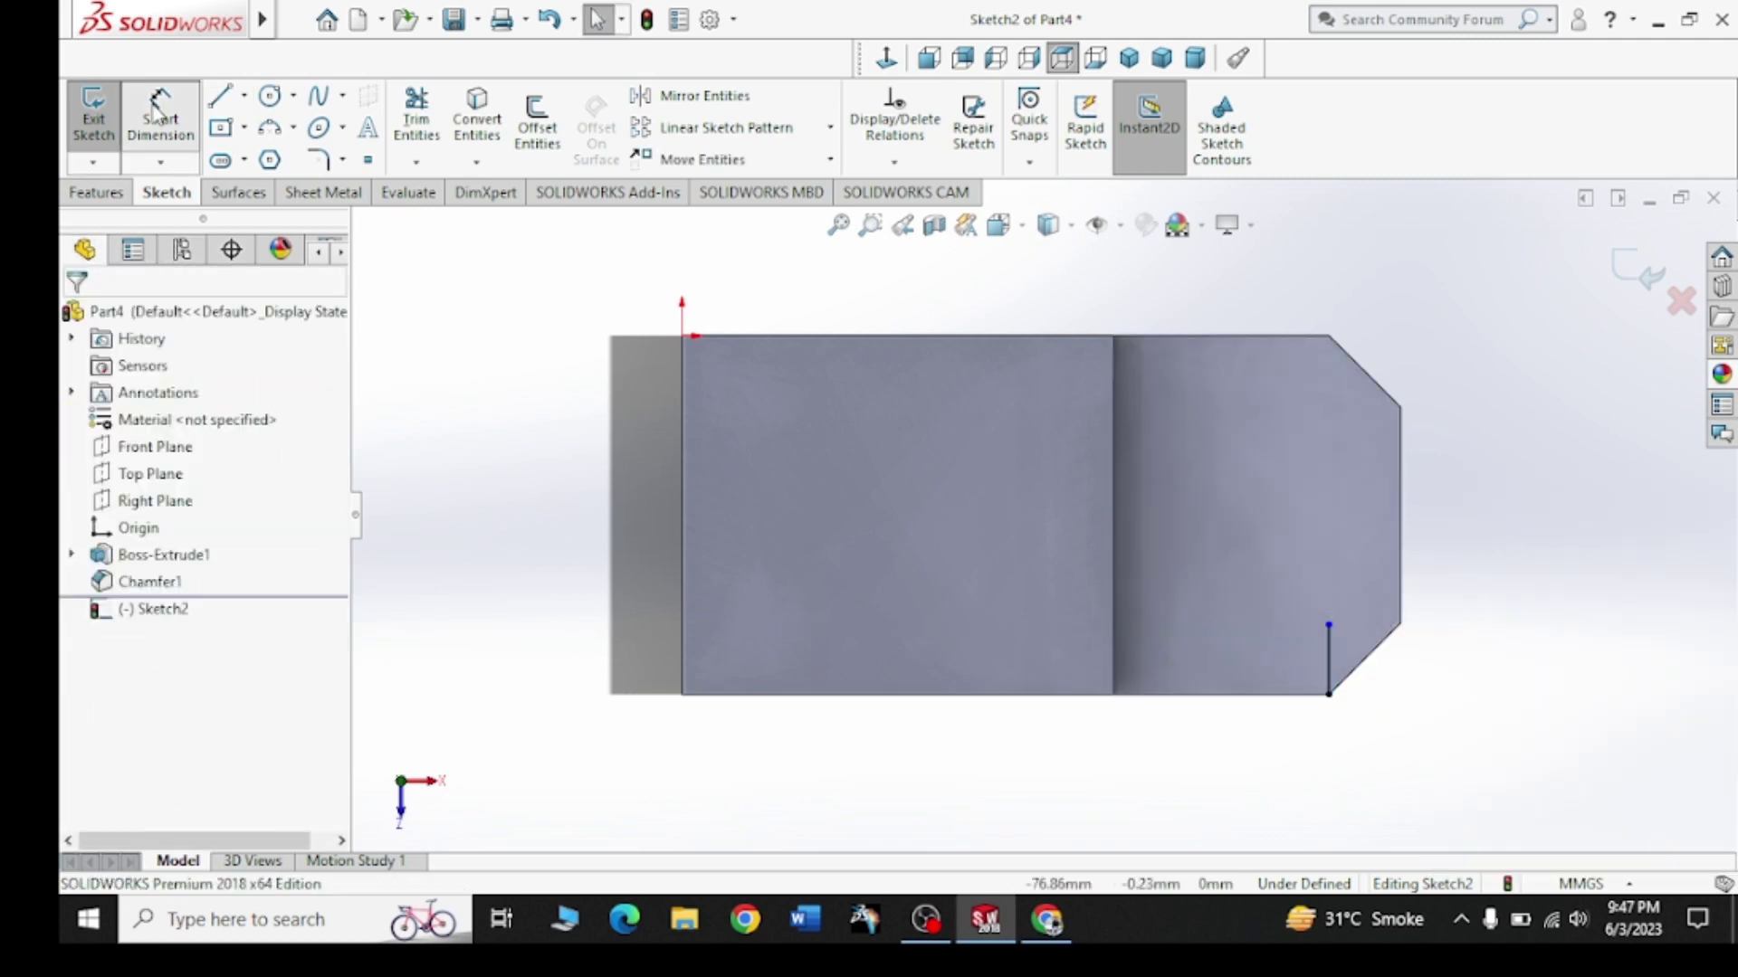
pyautogui.click(1329, 657)
pyautogui.click(1494, 641)
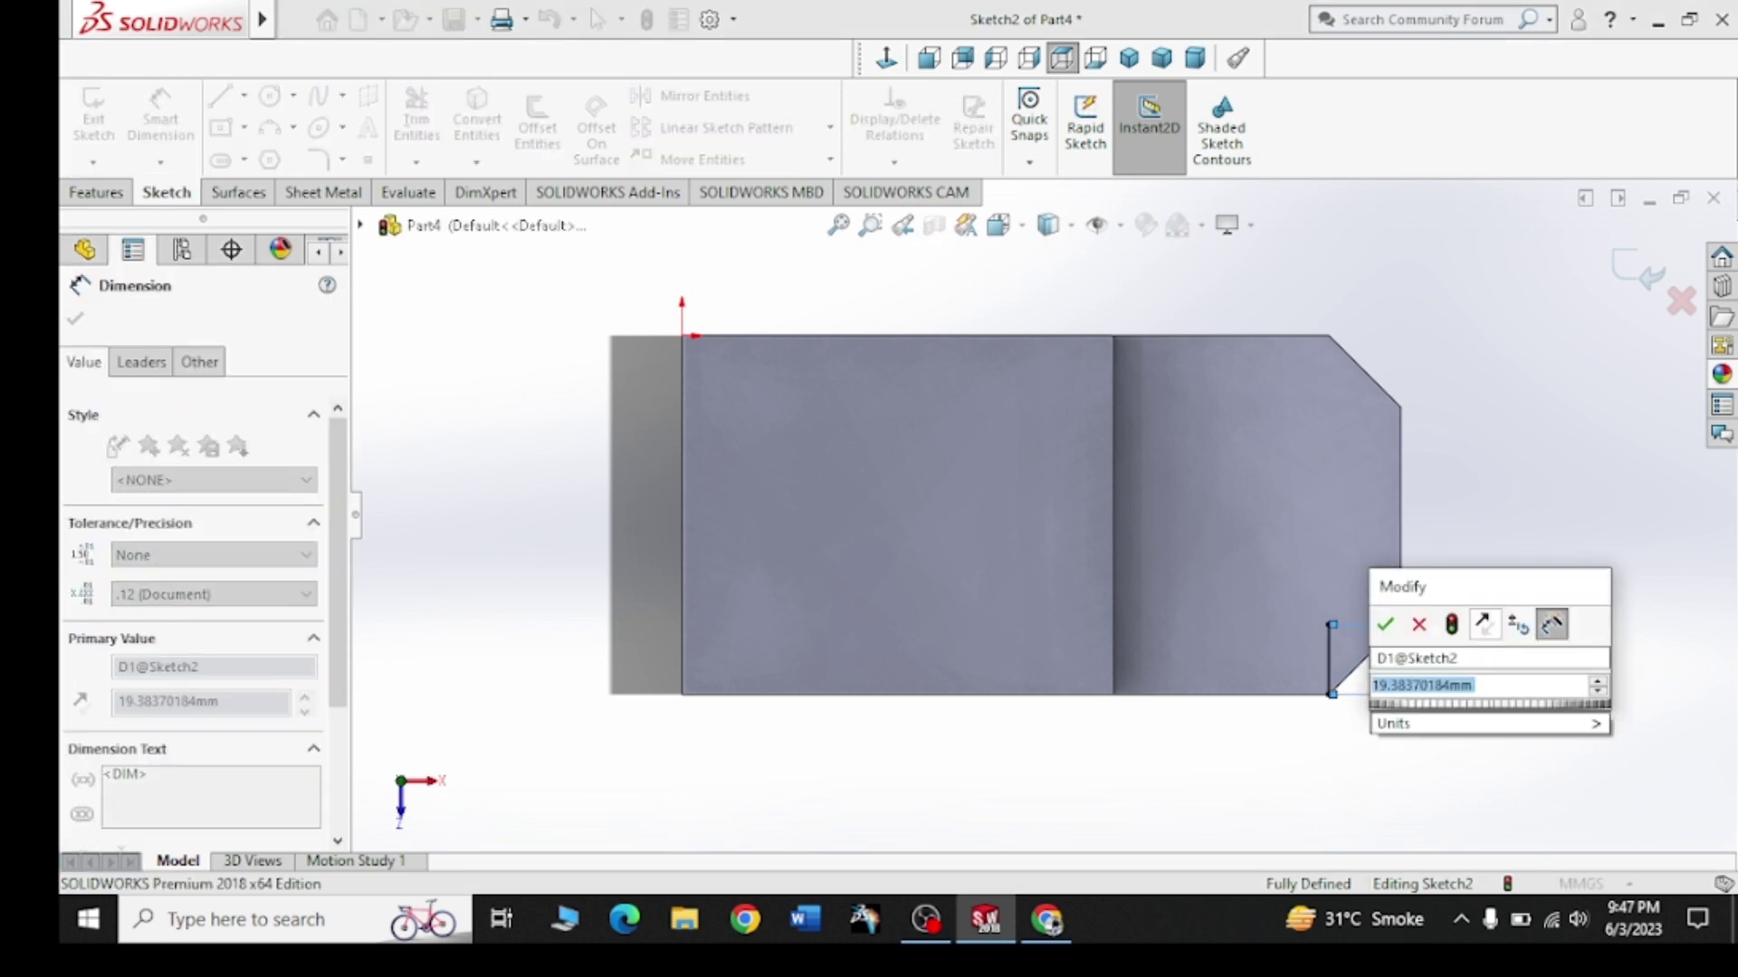
pyautogui.write('25')
pyautogui.press('Return')
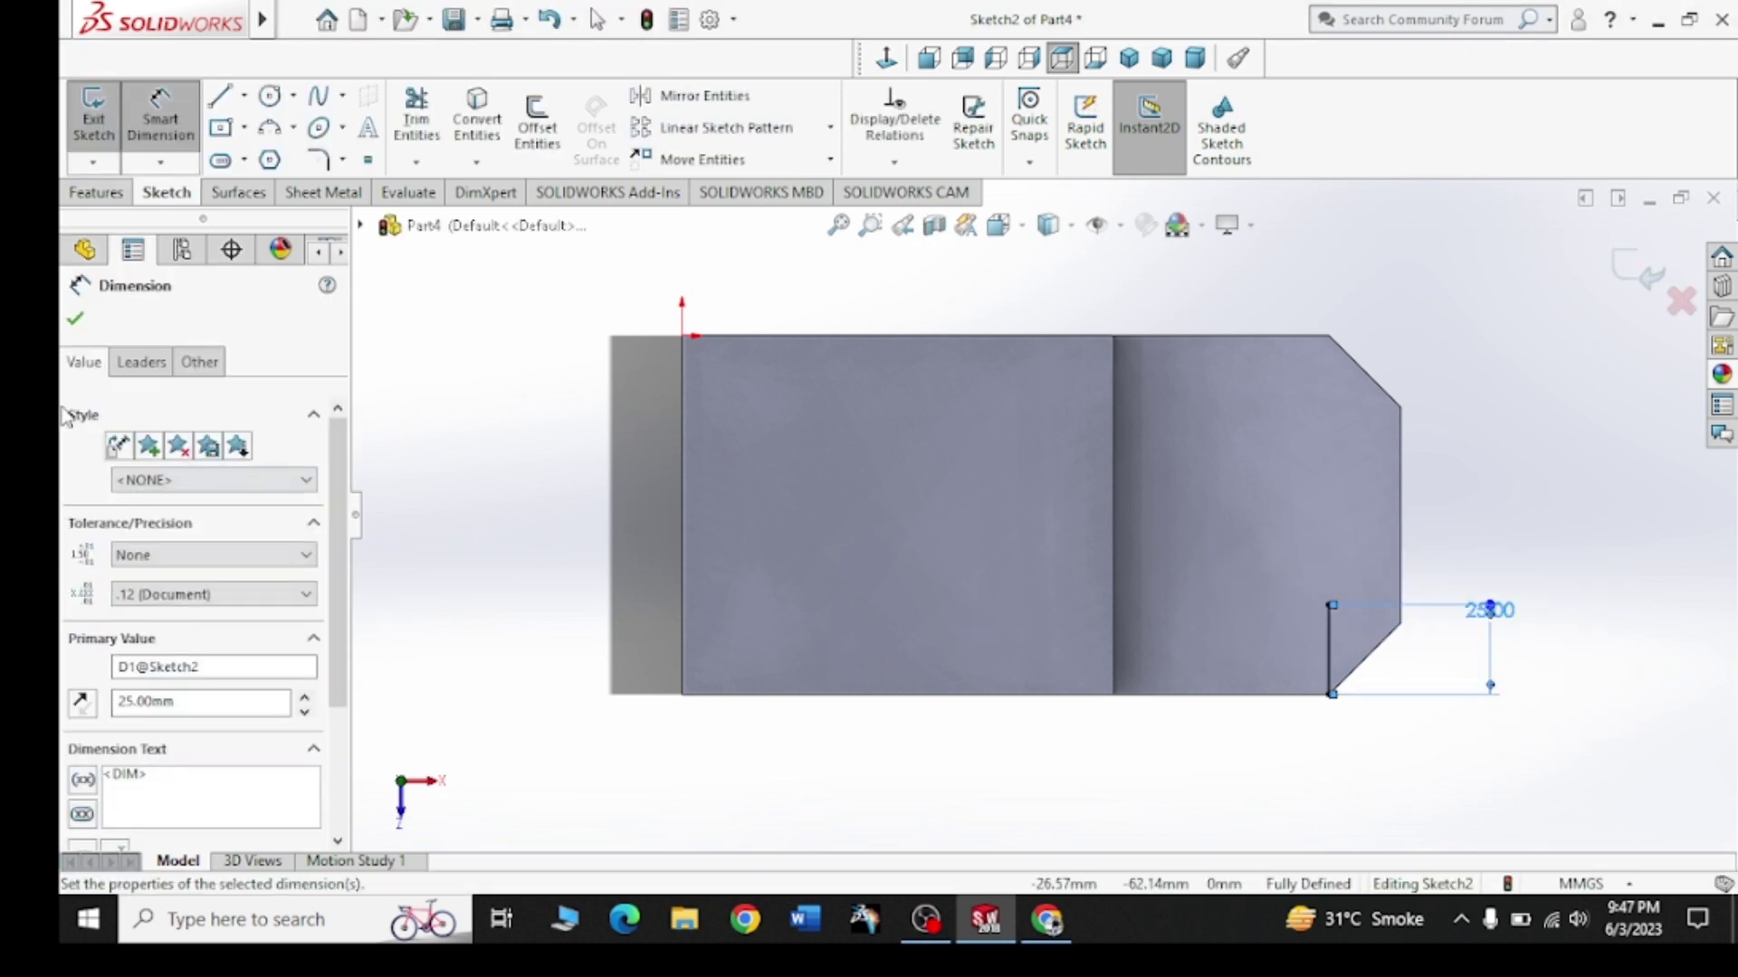
pyautogui.click(77, 320)
pyautogui.click(1062, 918)
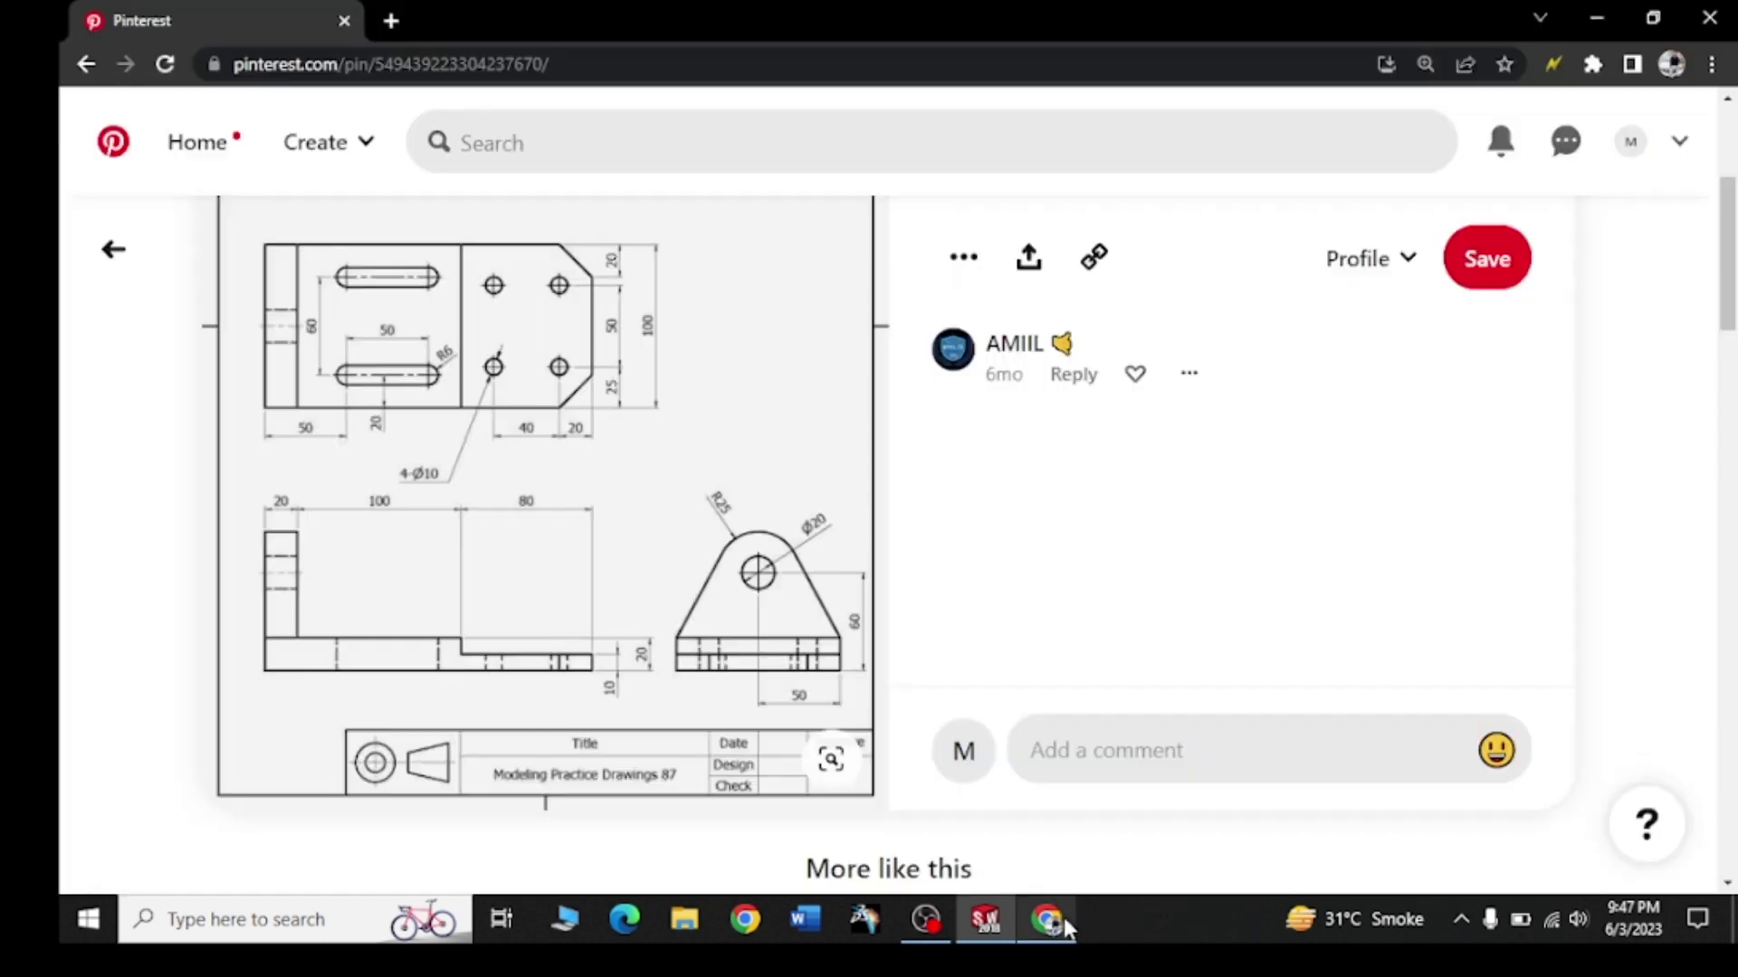
pyautogui.moveTo(543, 496)
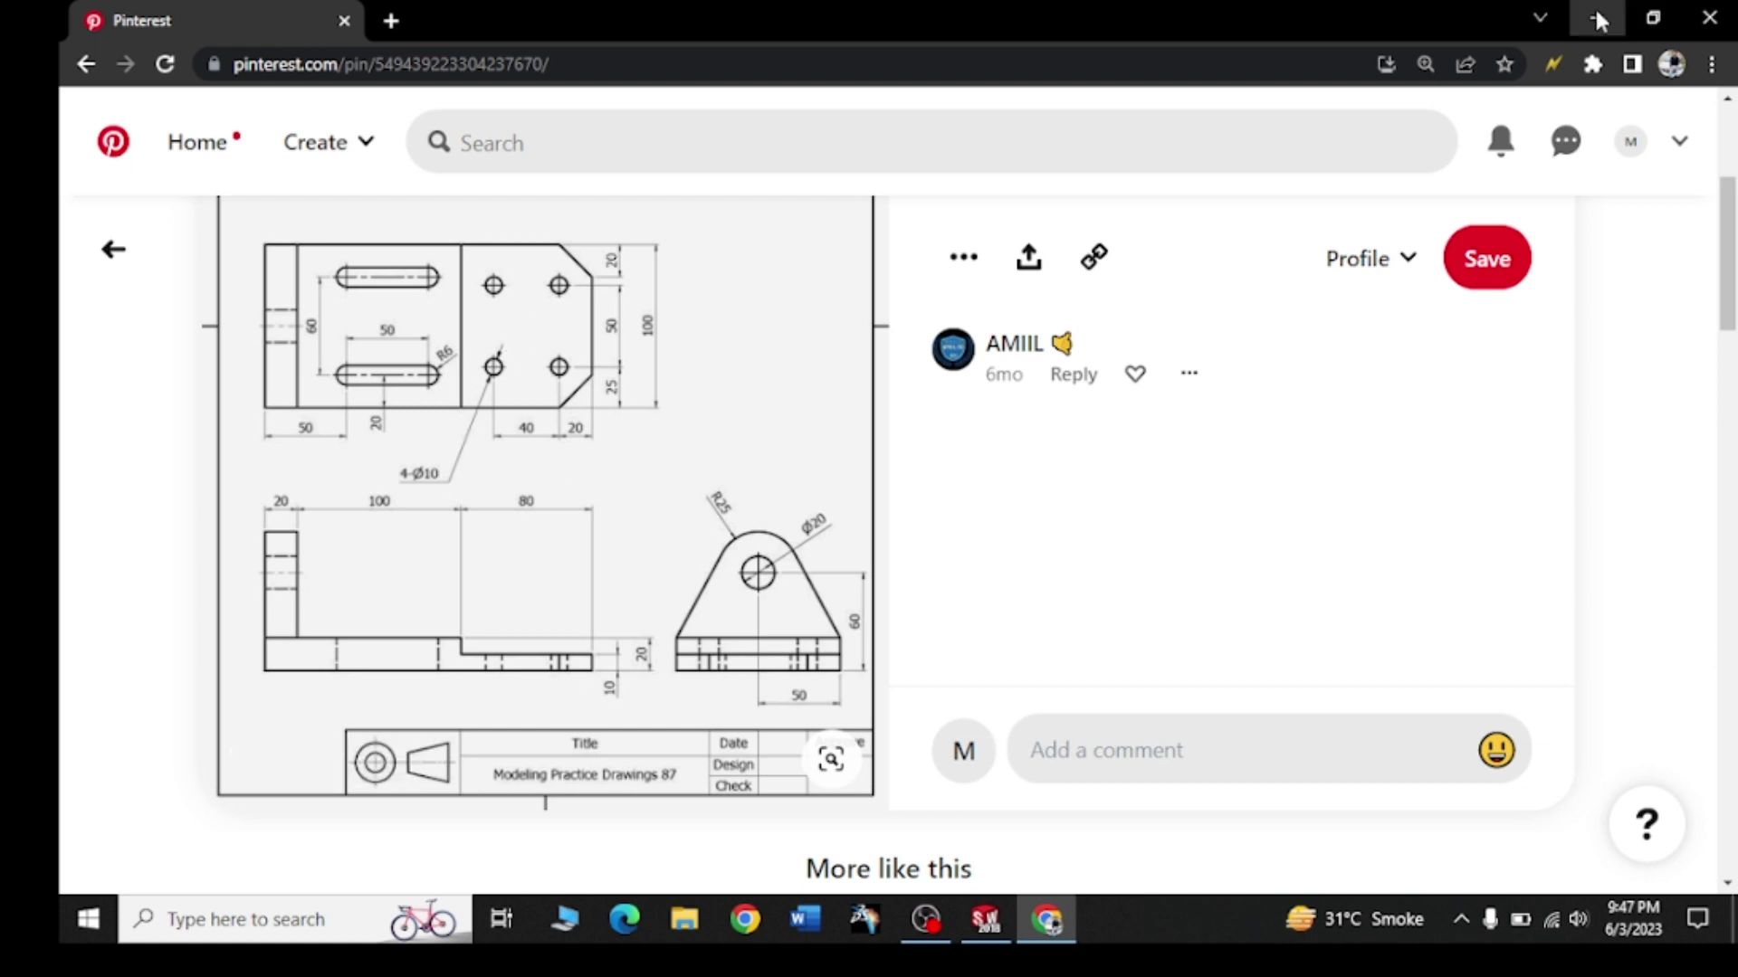
pyautogui.click(1597, 18)
# Offset the vertical line 40 mm to locate the second hole position
pyautogui.click(554, 137)
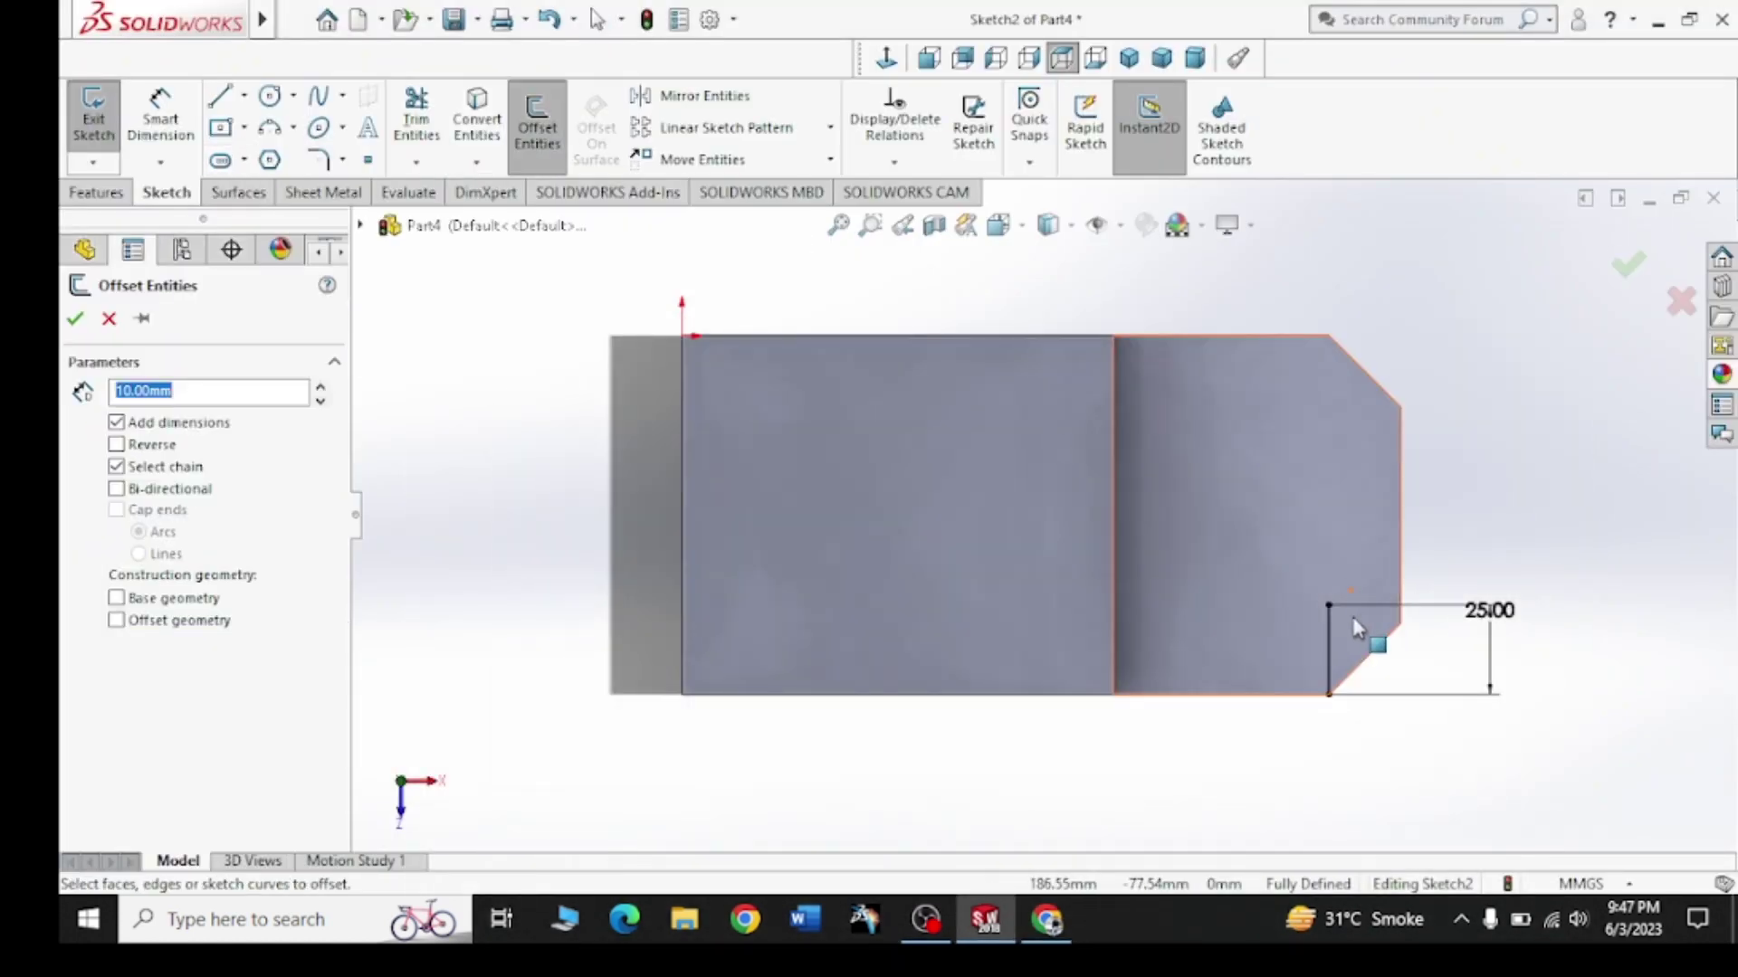
pyautogui.click(1334, 632)
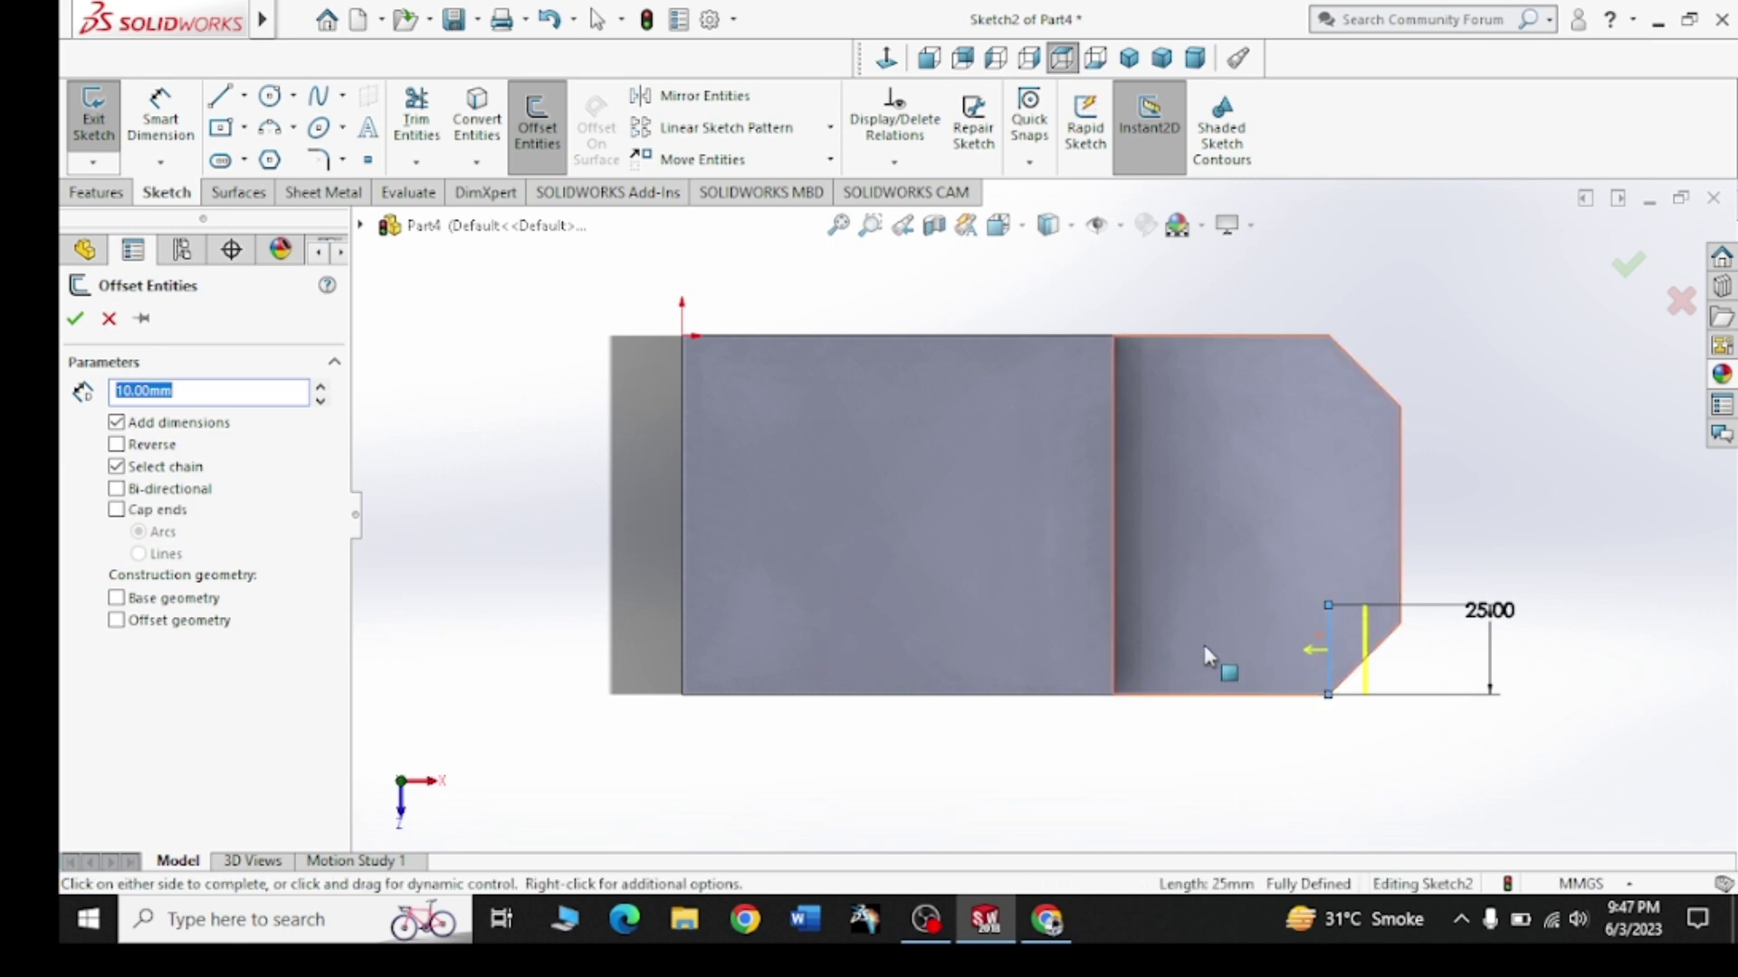
pyautogui.write('40')
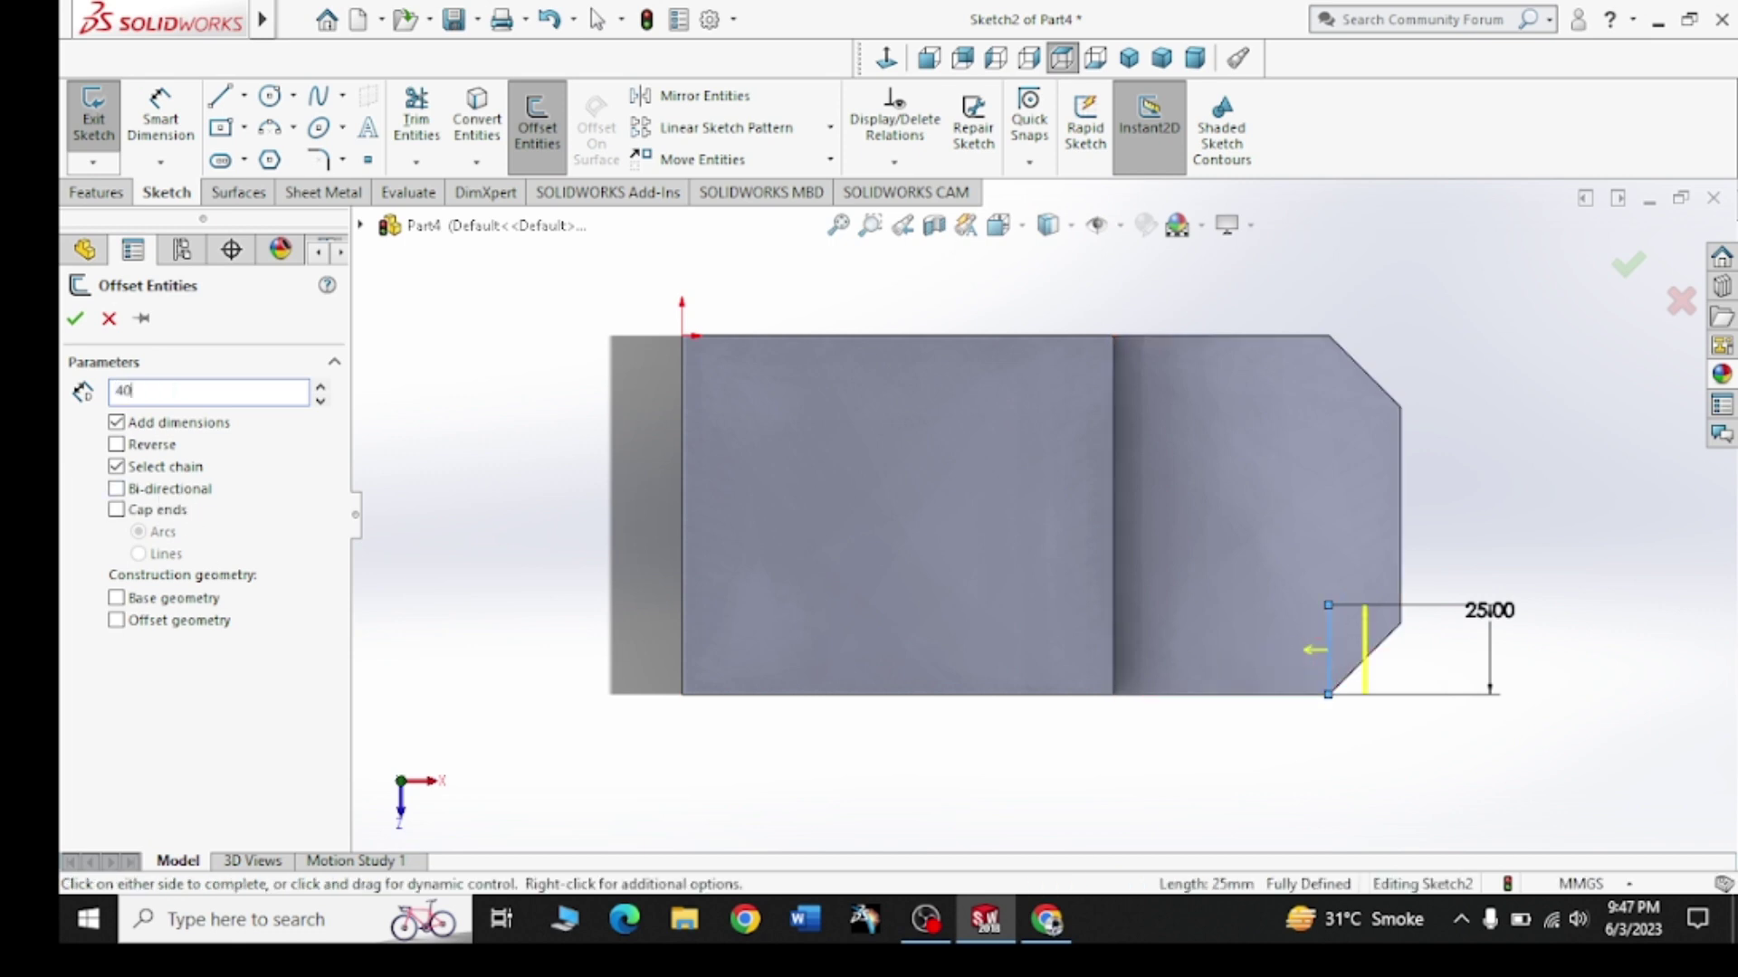
pyautogui.press('Return')
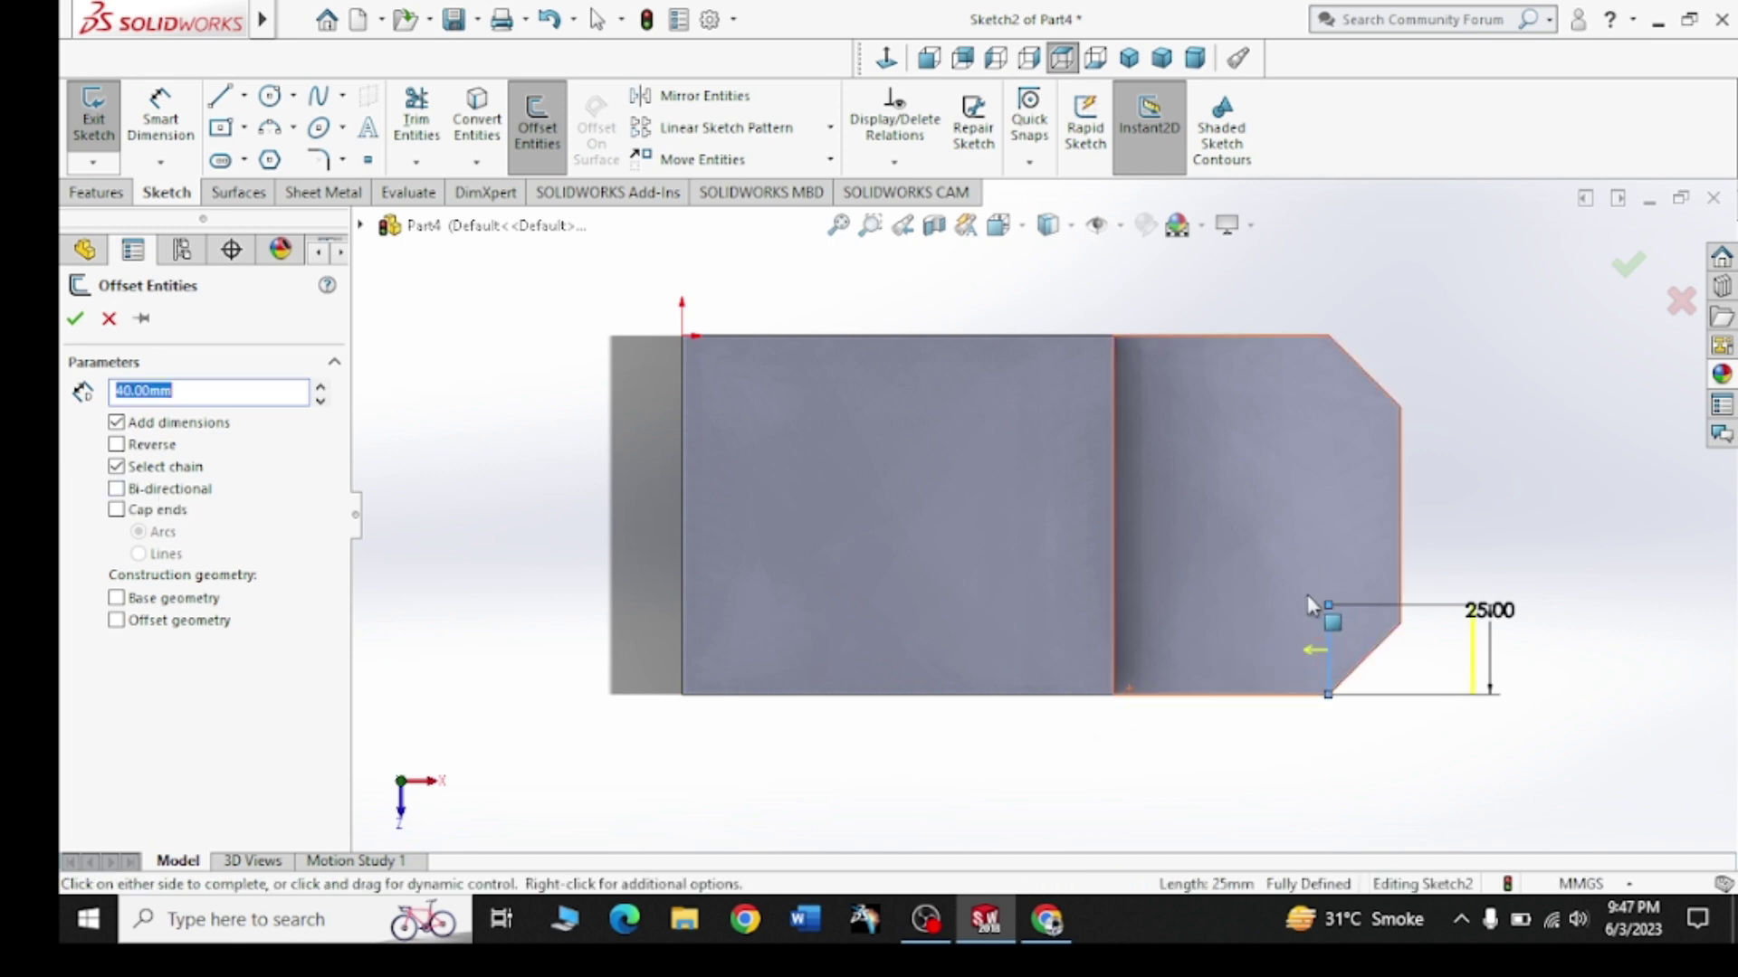
pyautogui.click(1222, 671)
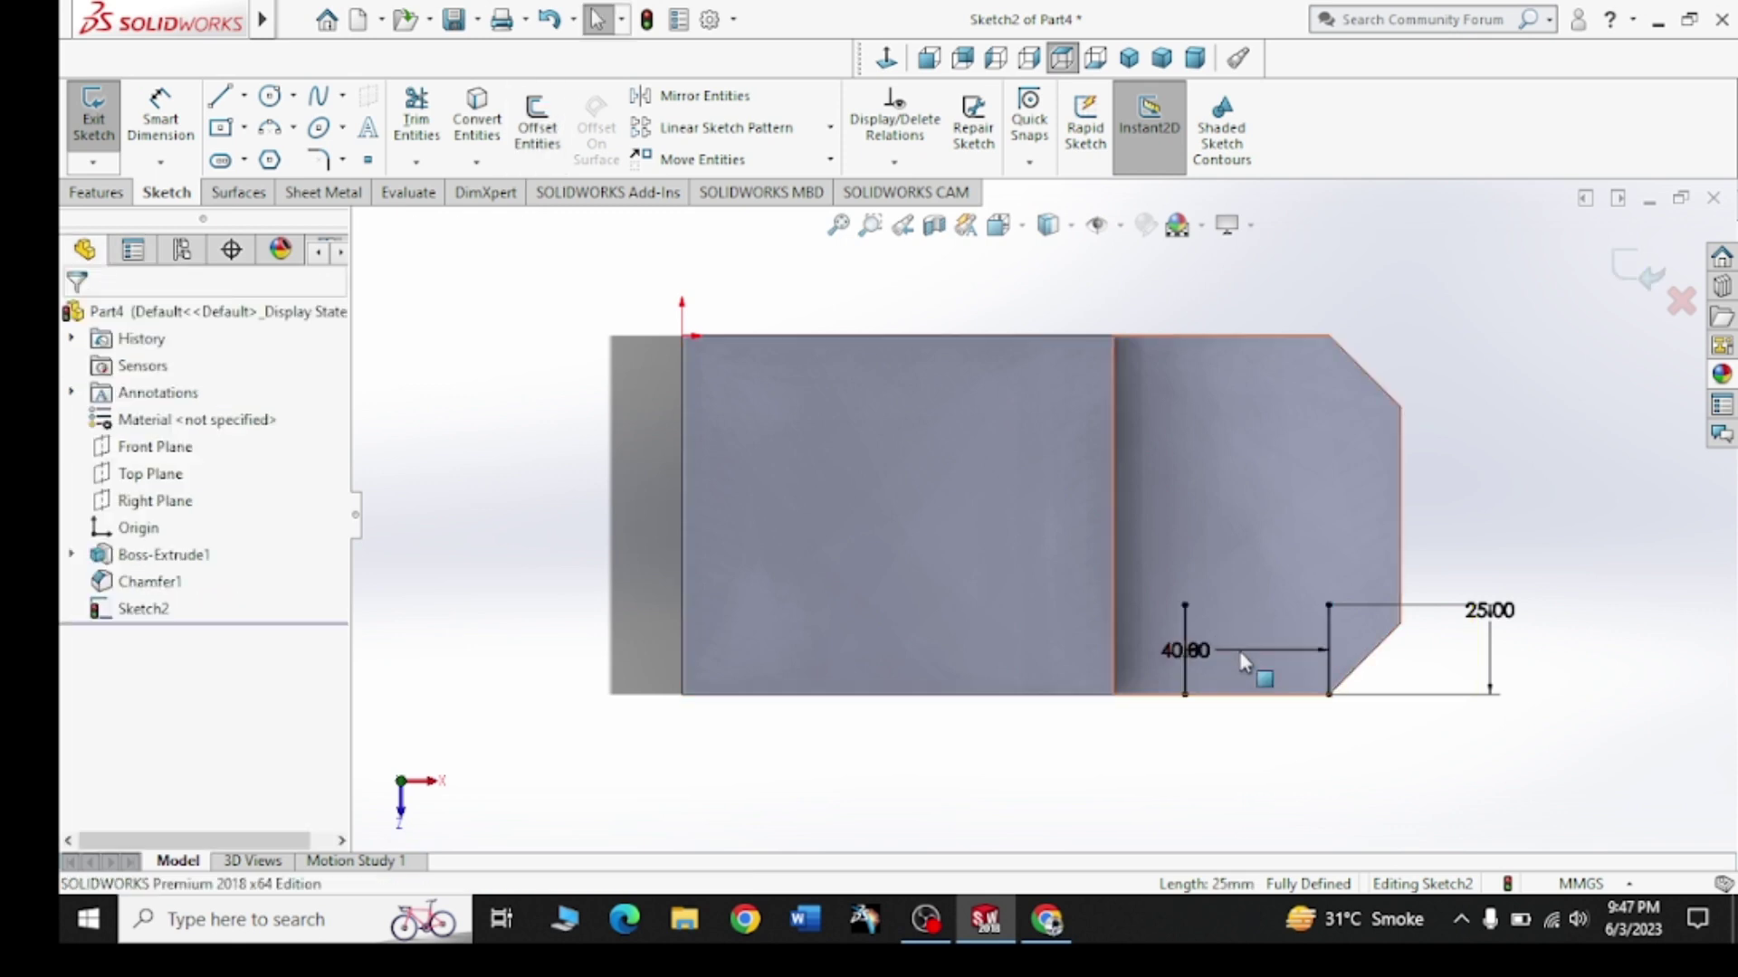
# Draw two circles at the right and left hole positions
pyautogui.click(292, 95)
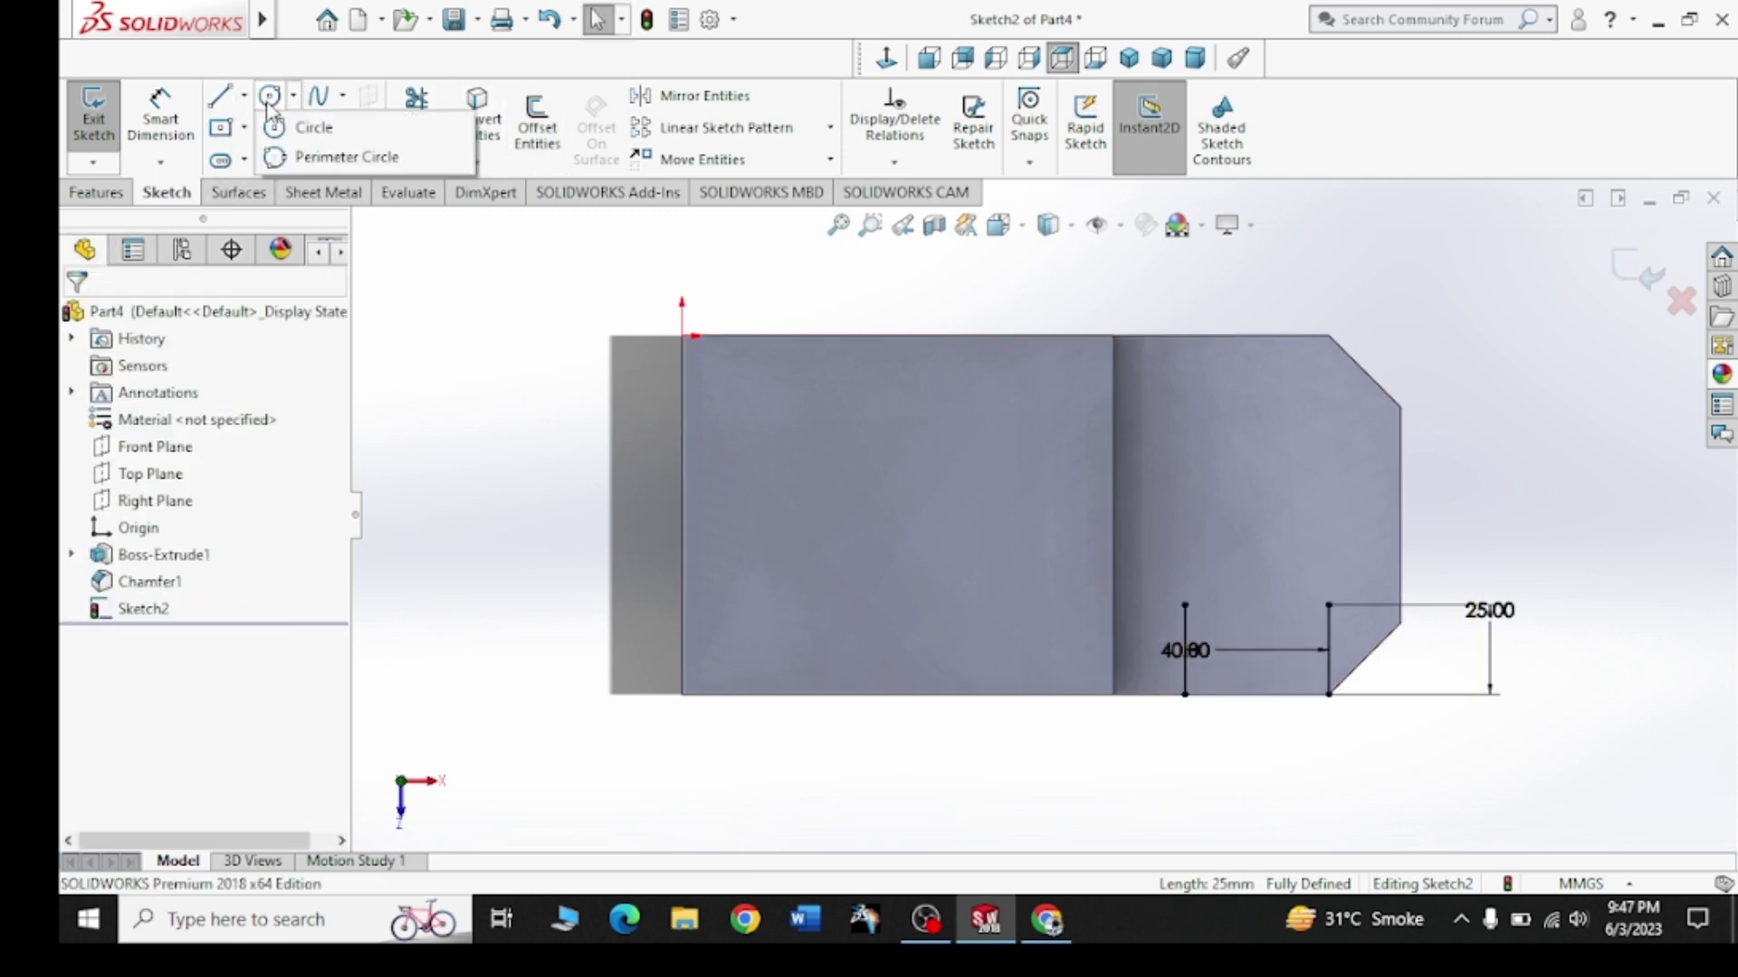
pyautogui.click(1328, 604)
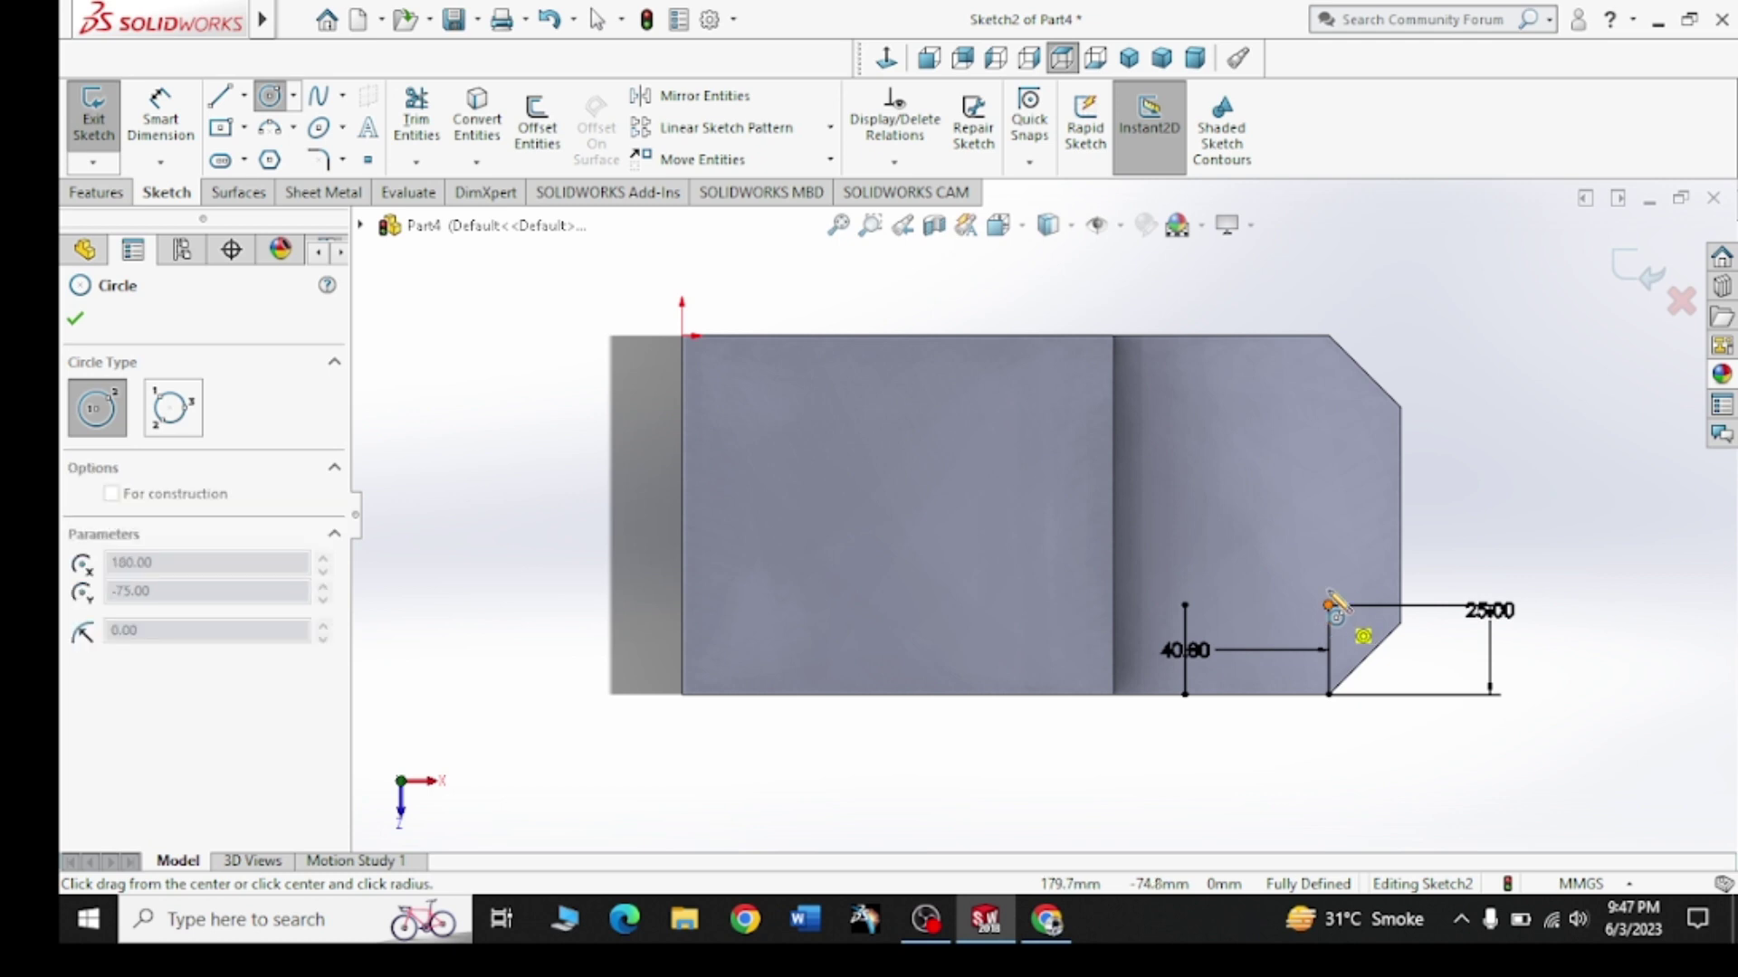
pyautogui.click(1371, 587)
pyautogui.click(1185, 604)
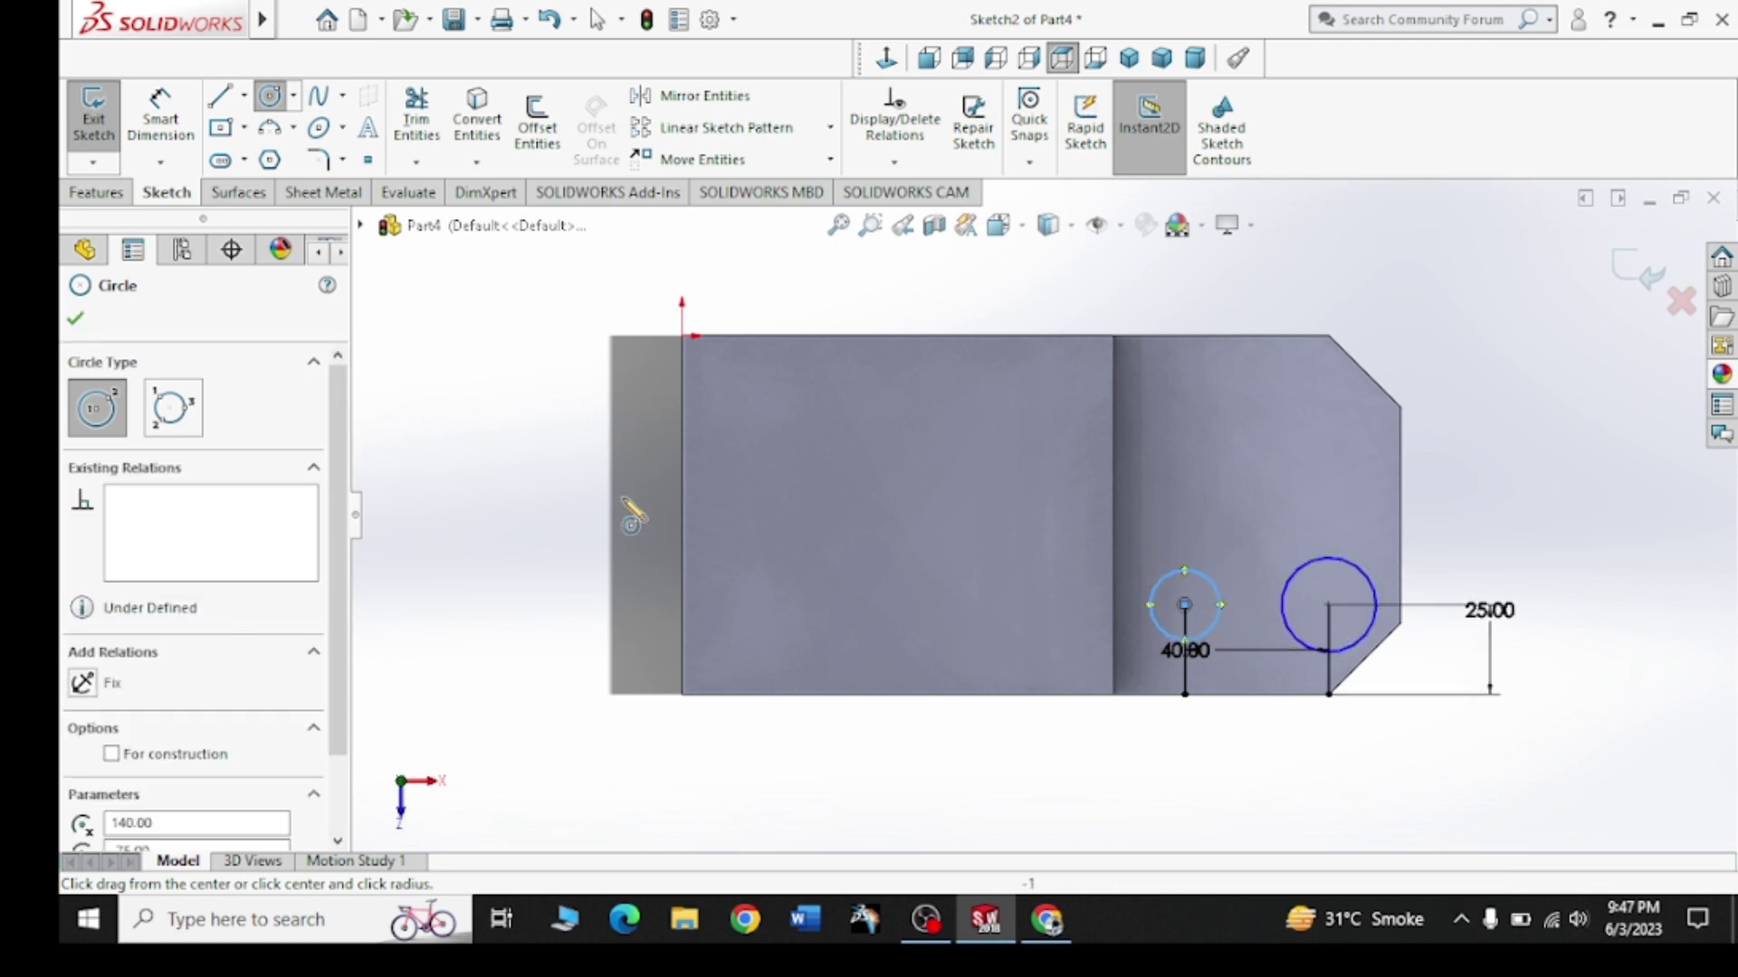
pyautogui.rightClick(518, 499)
# Dimension the right circle's diameter to 10 mm
pyautogui.click(534, 512)
pyautogui.click(160, 118)
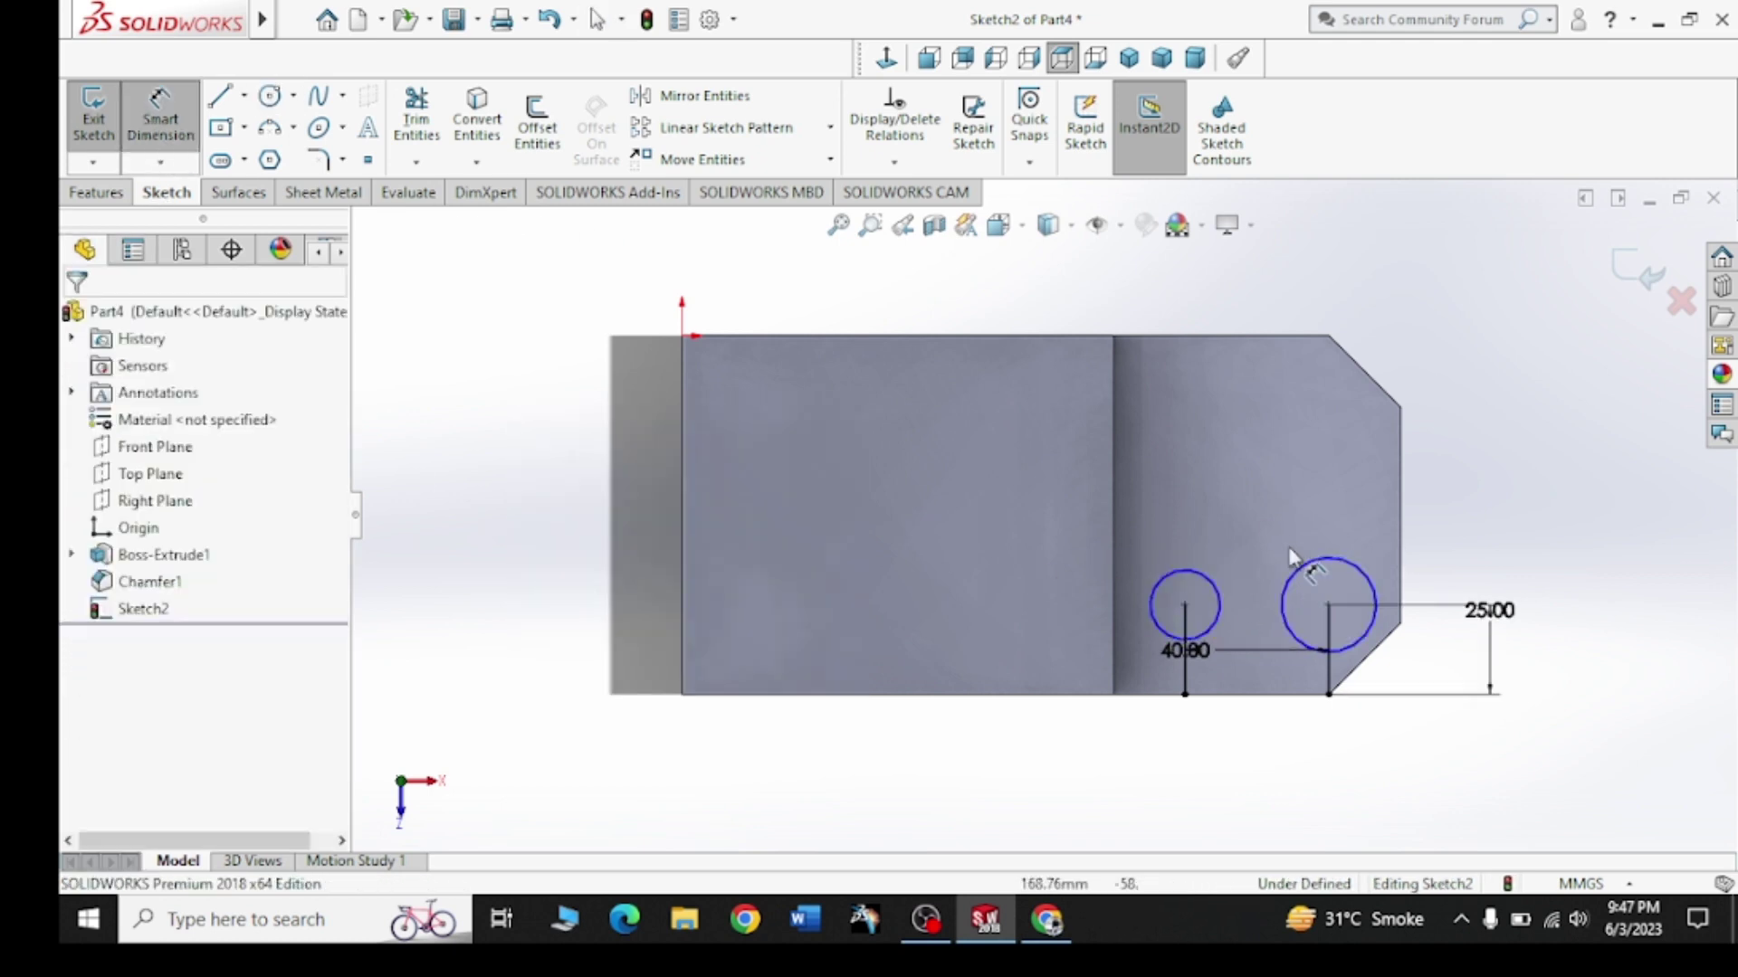
pyautogui.click(1368, 580)
pyautogui.click(1539, 583)
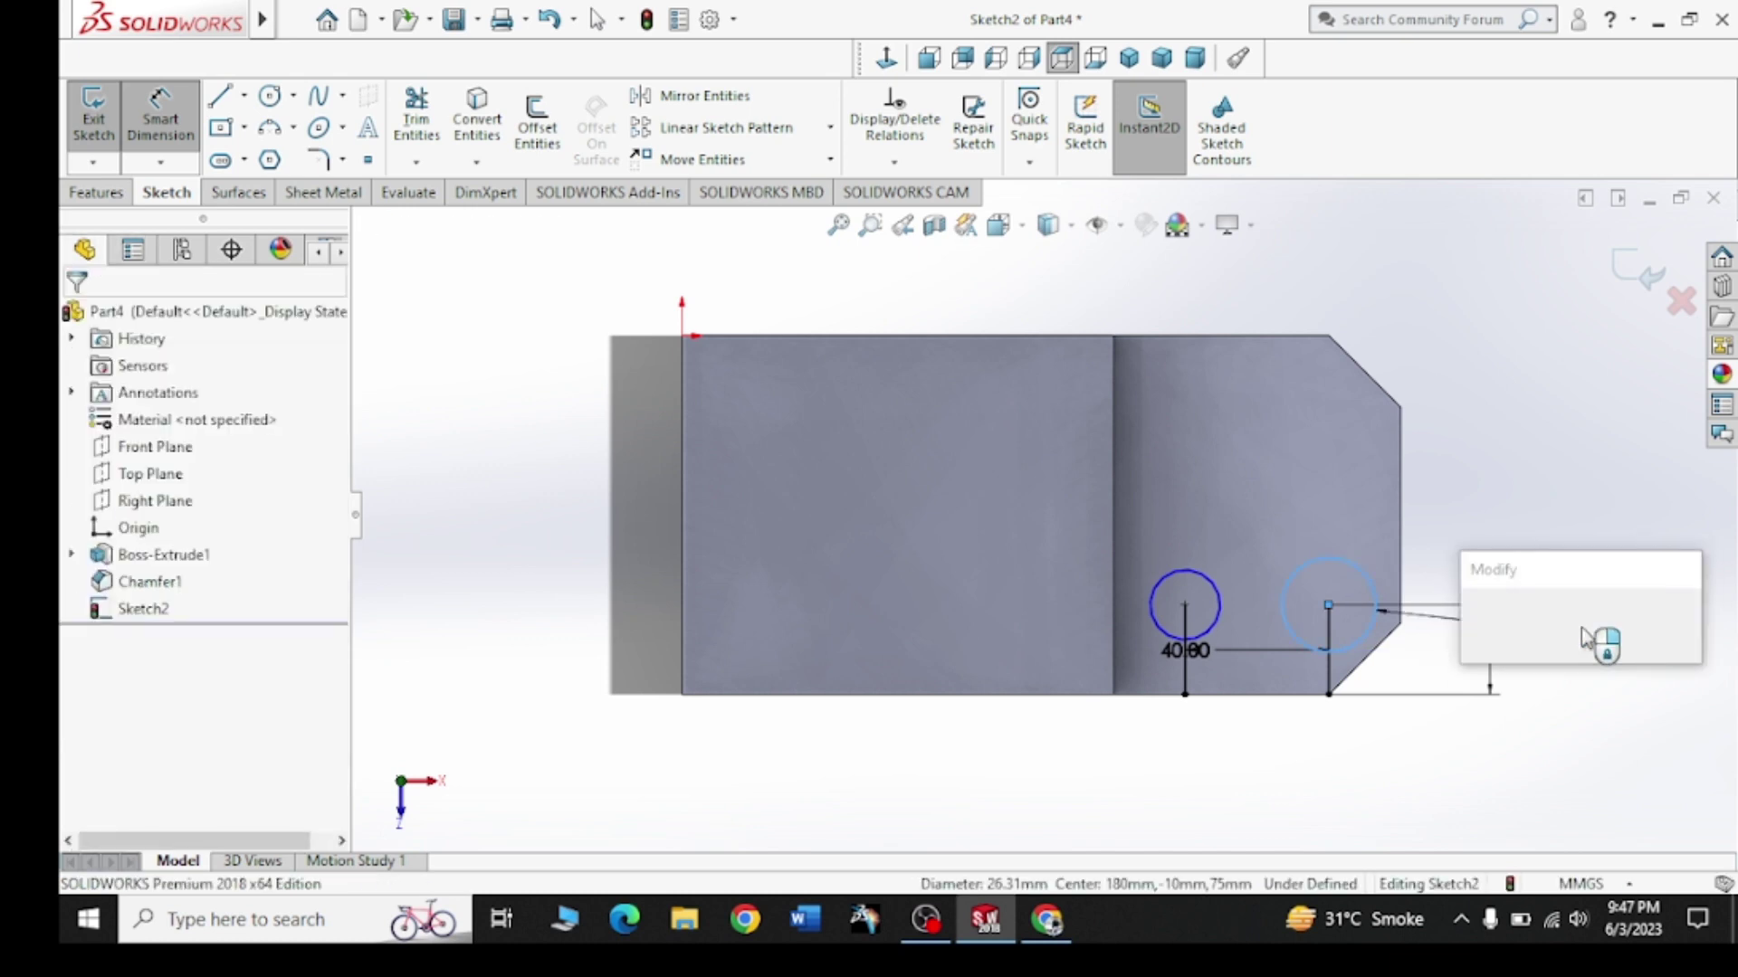
pyautogui.write('10')
pyautogui.press('Return')
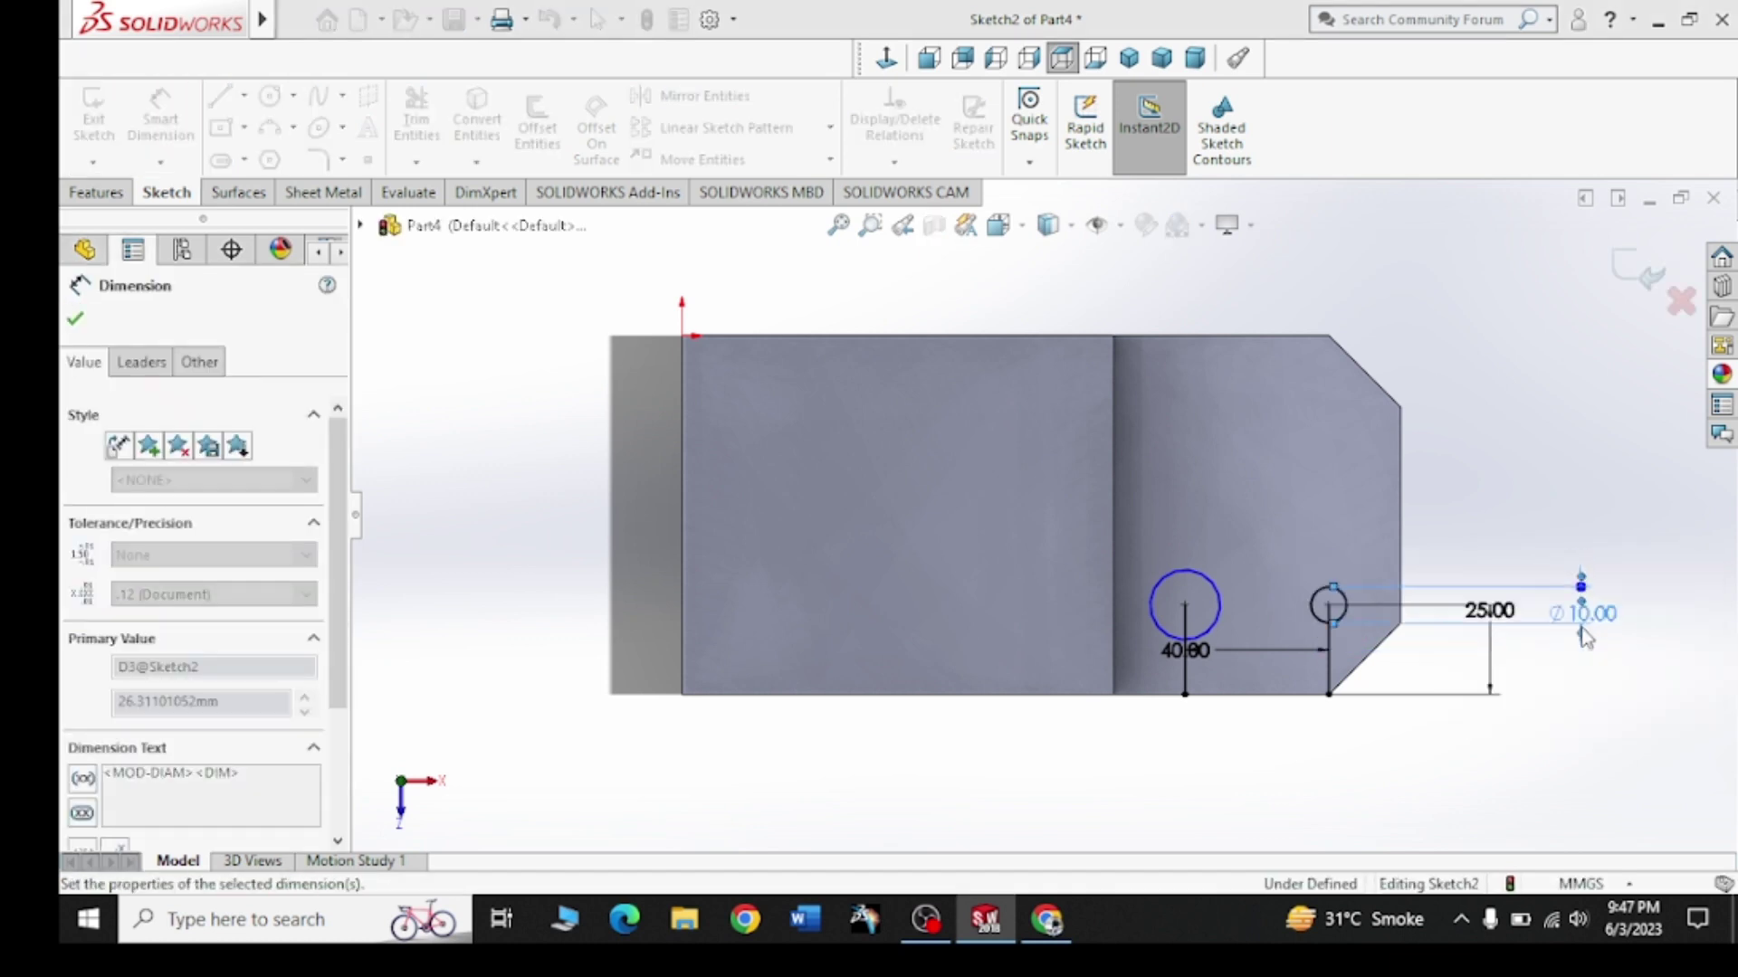
pyautogui.click(75, 318)
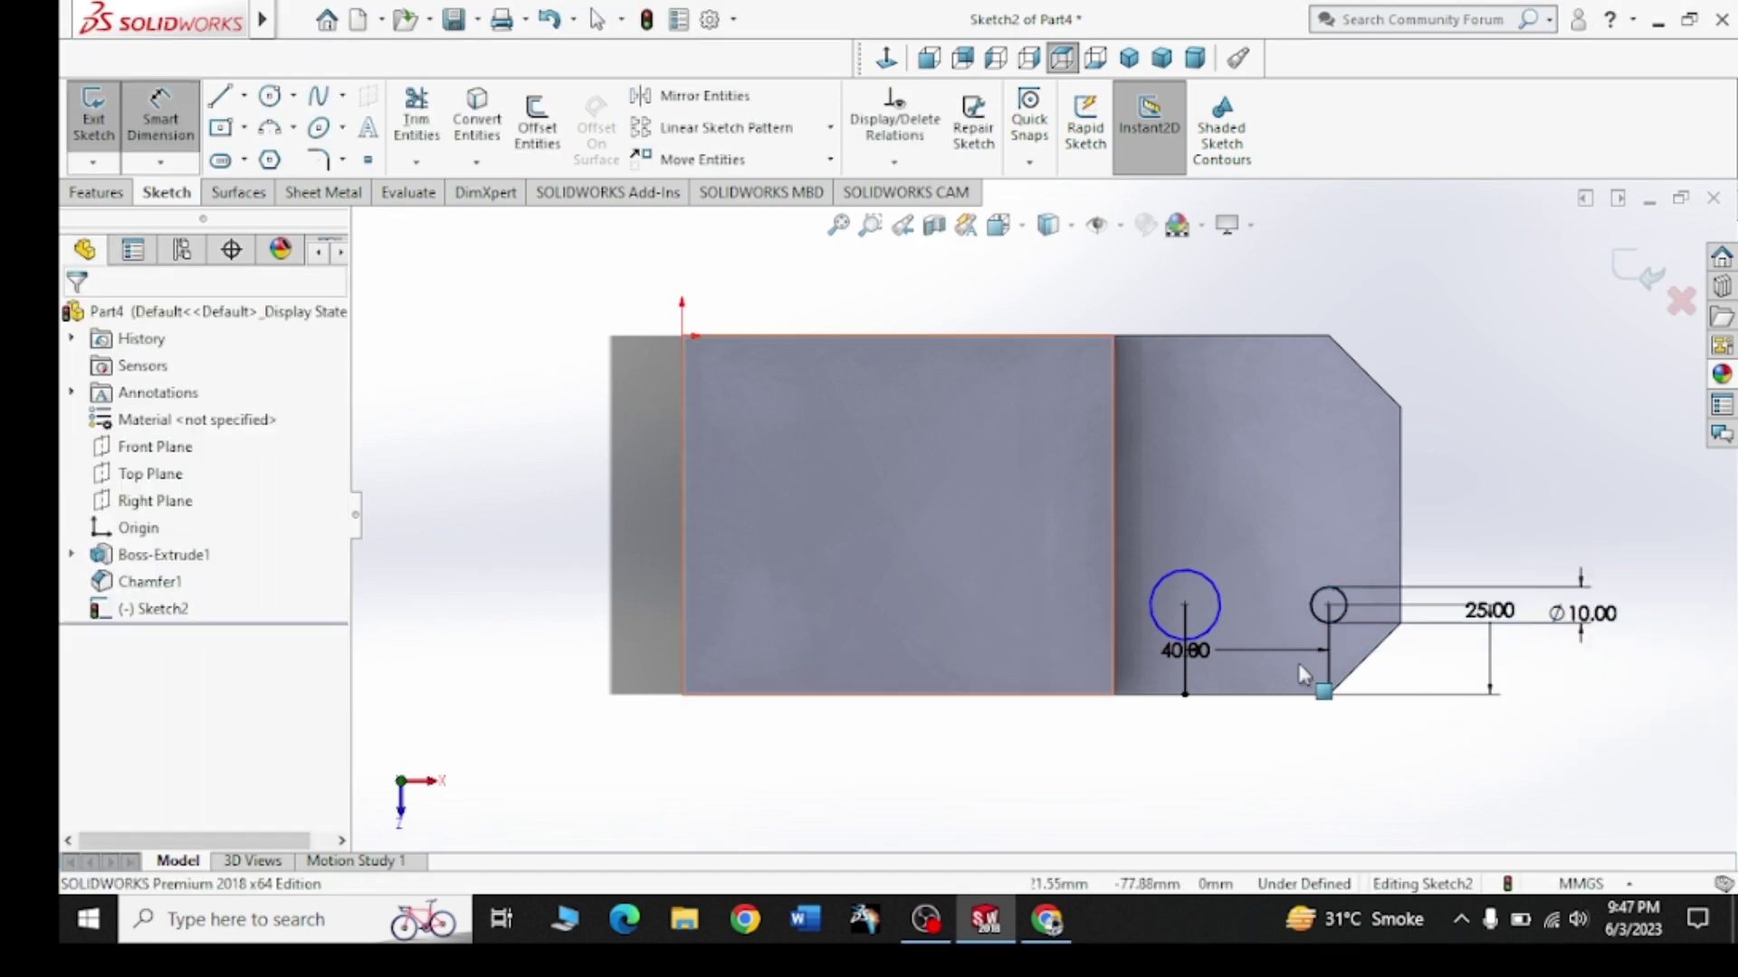
# Make the two circles equal in size with an Equal relation
pyautogui.click(1346, 606)
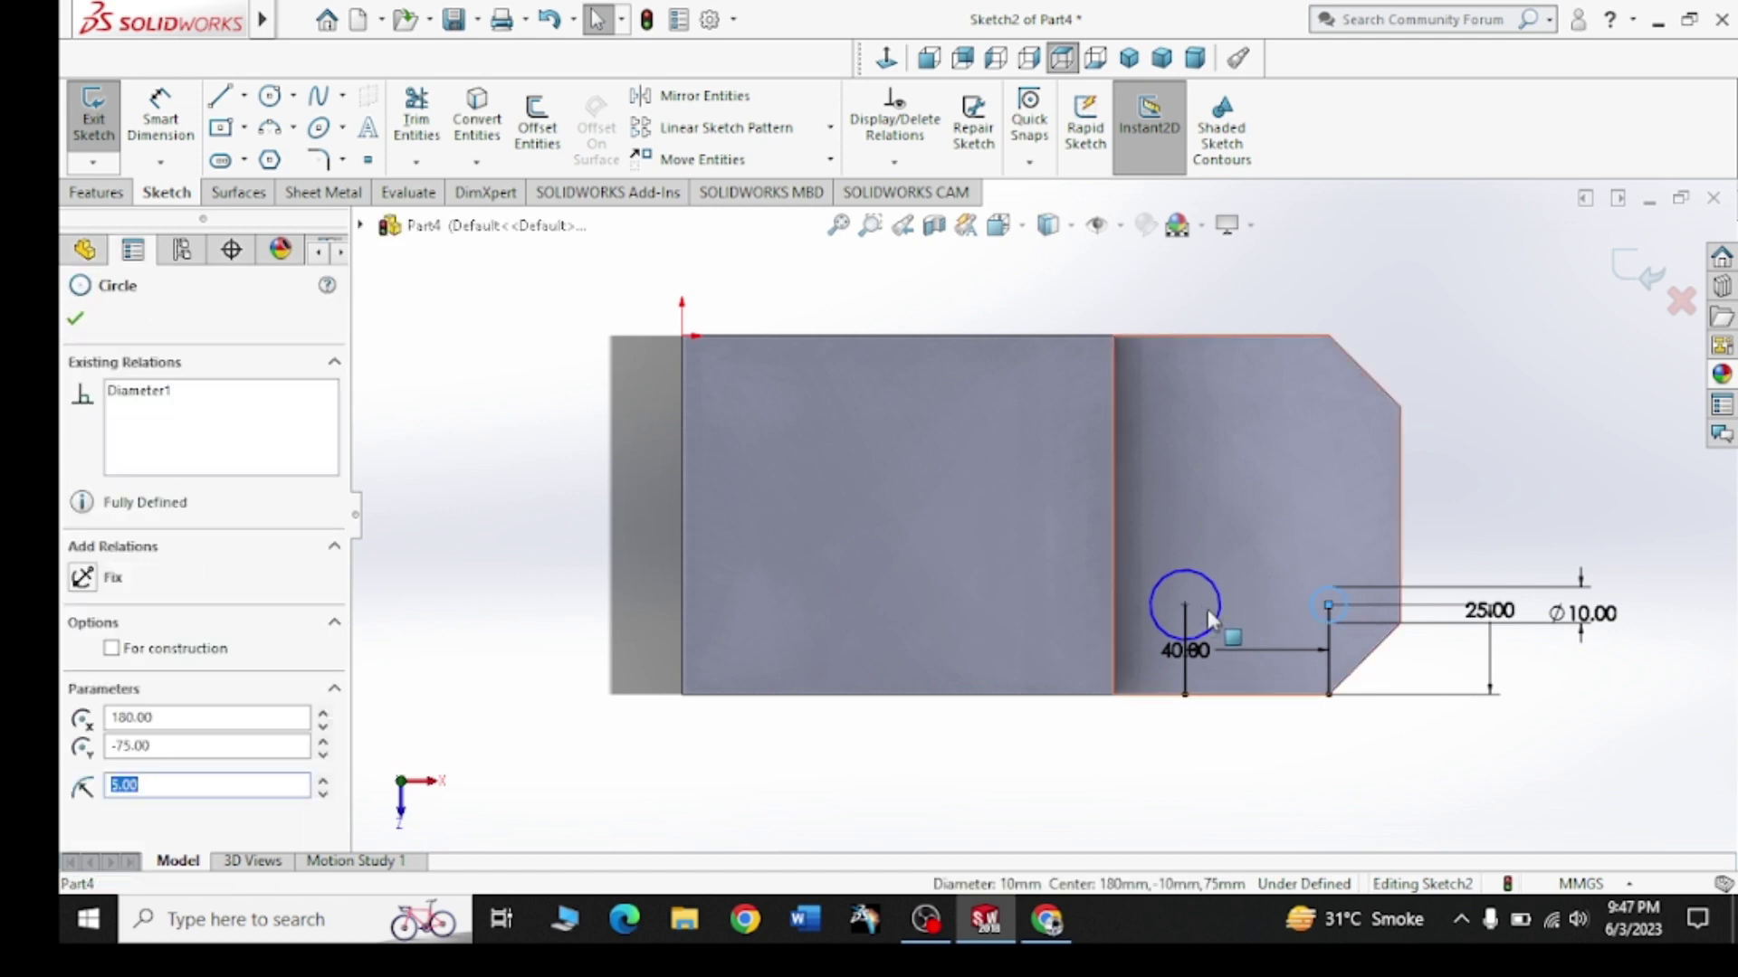
pyautogui.keyDown('ctrl'); pyautogui.click(1218, 627); pyautogui.keyUp('ctrl')
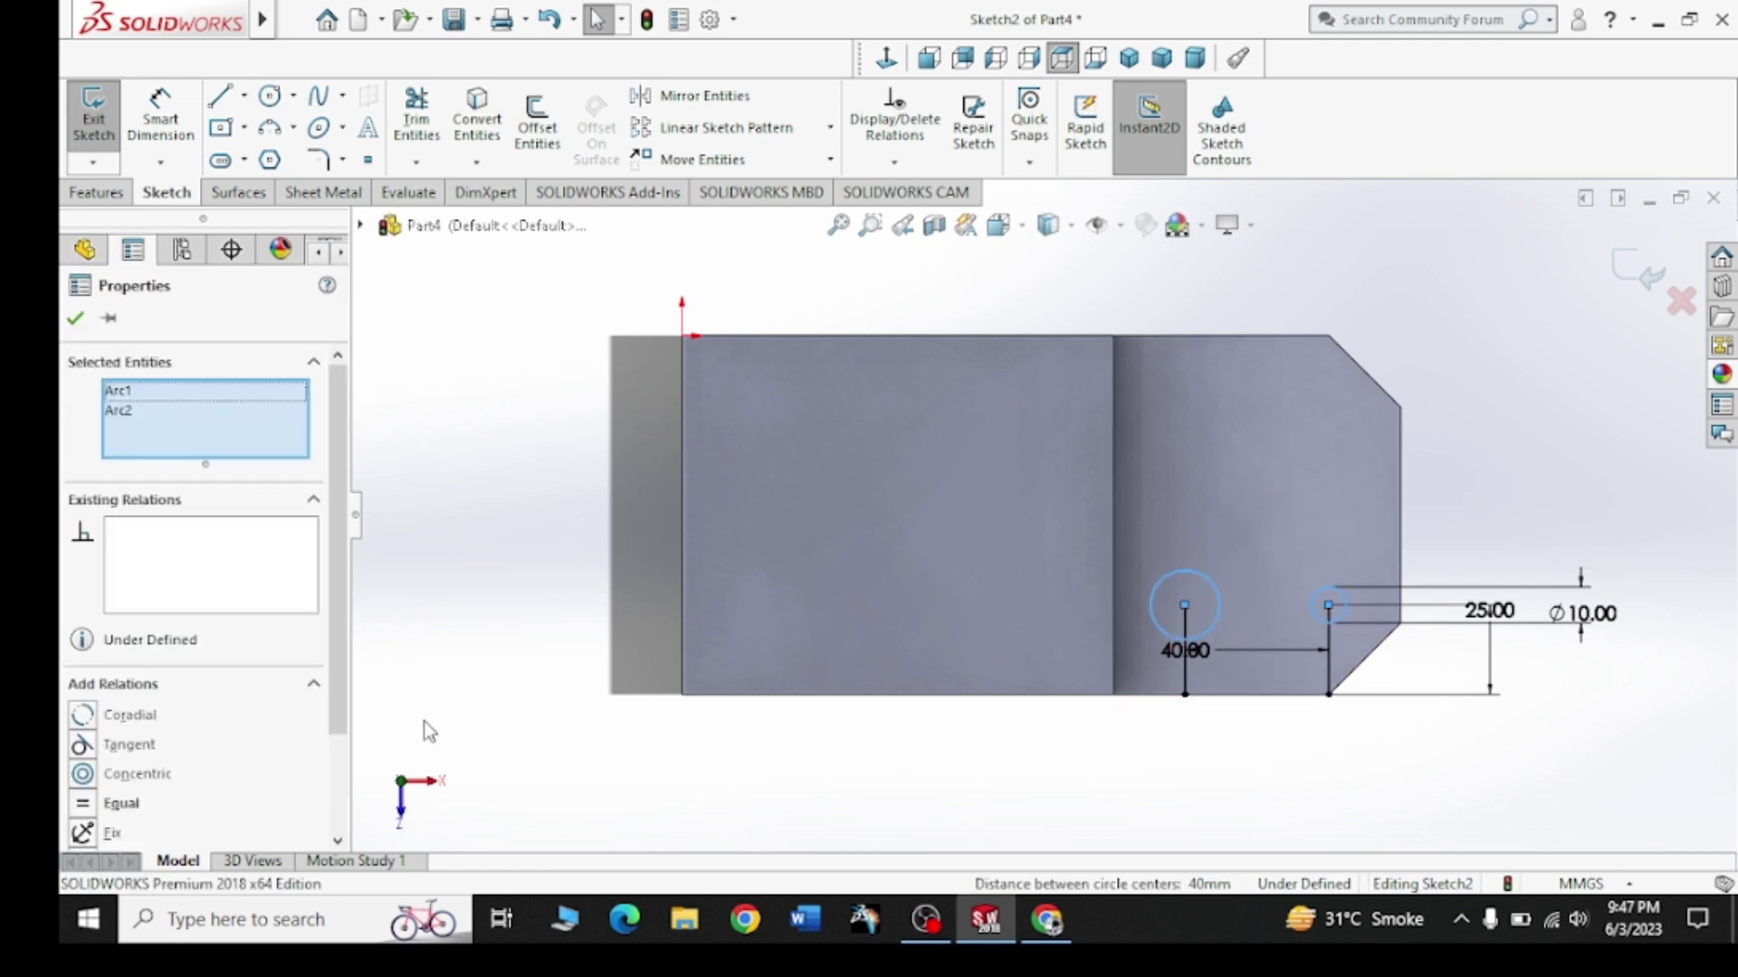
pyautogui.click(82, 803)
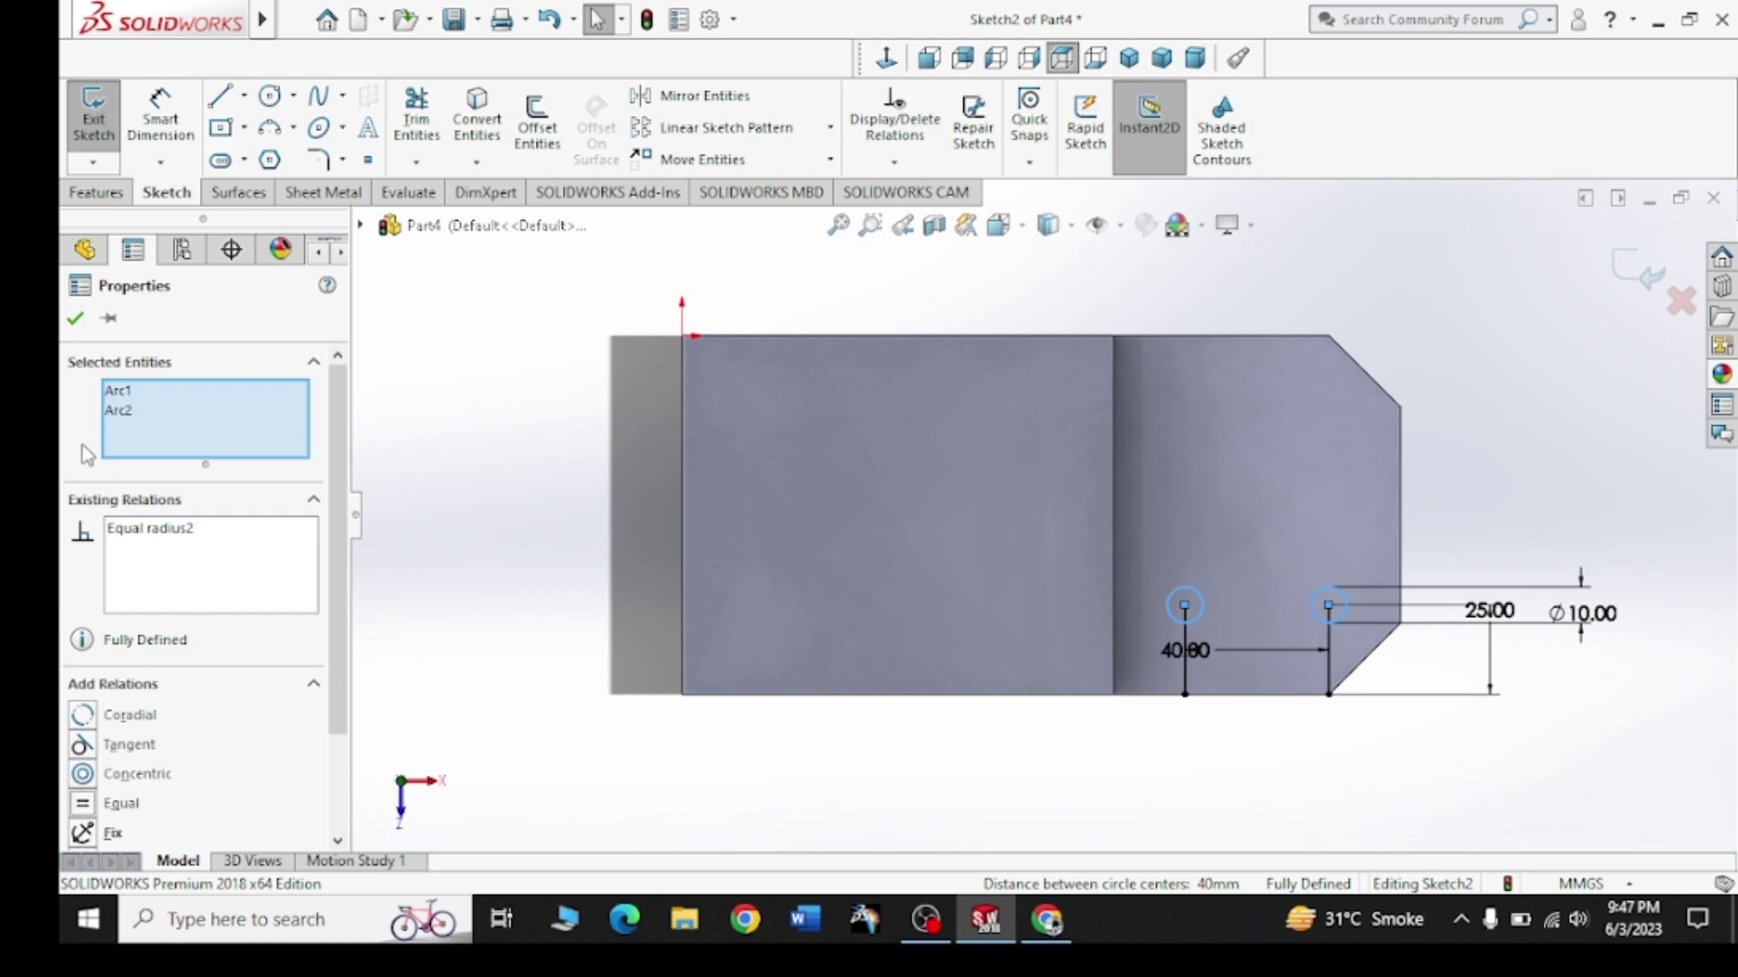
pyautogui.click(72, 319)
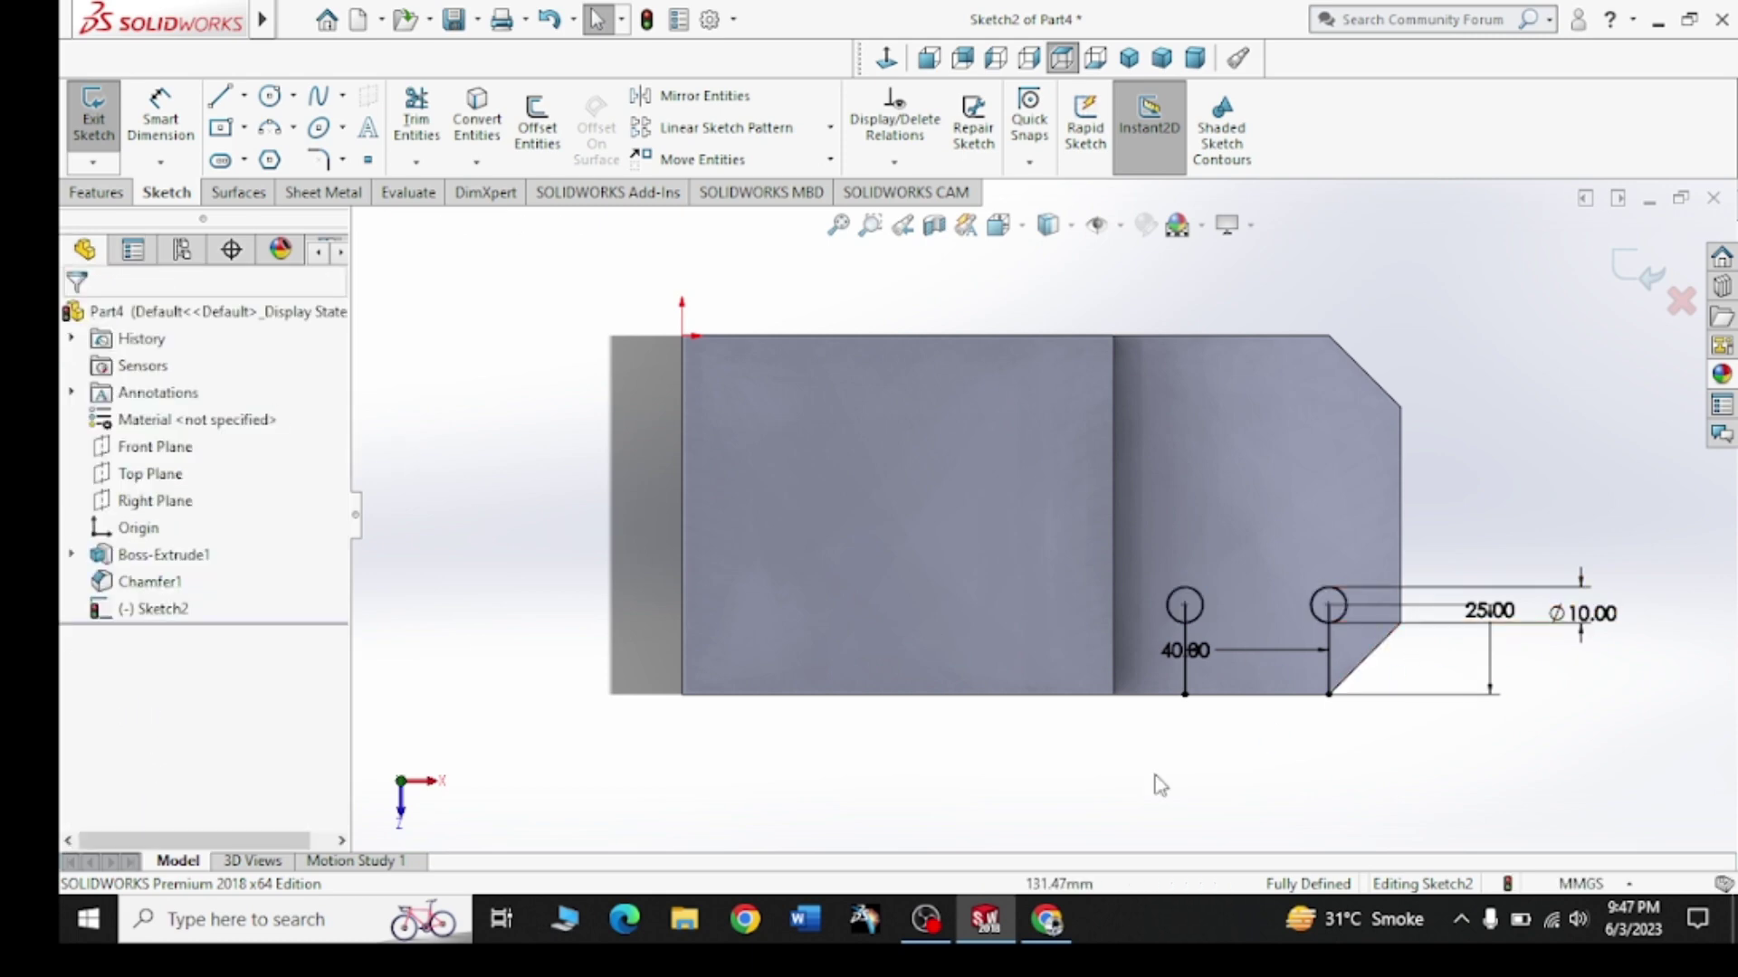
pyautogui.click(1047, 925)
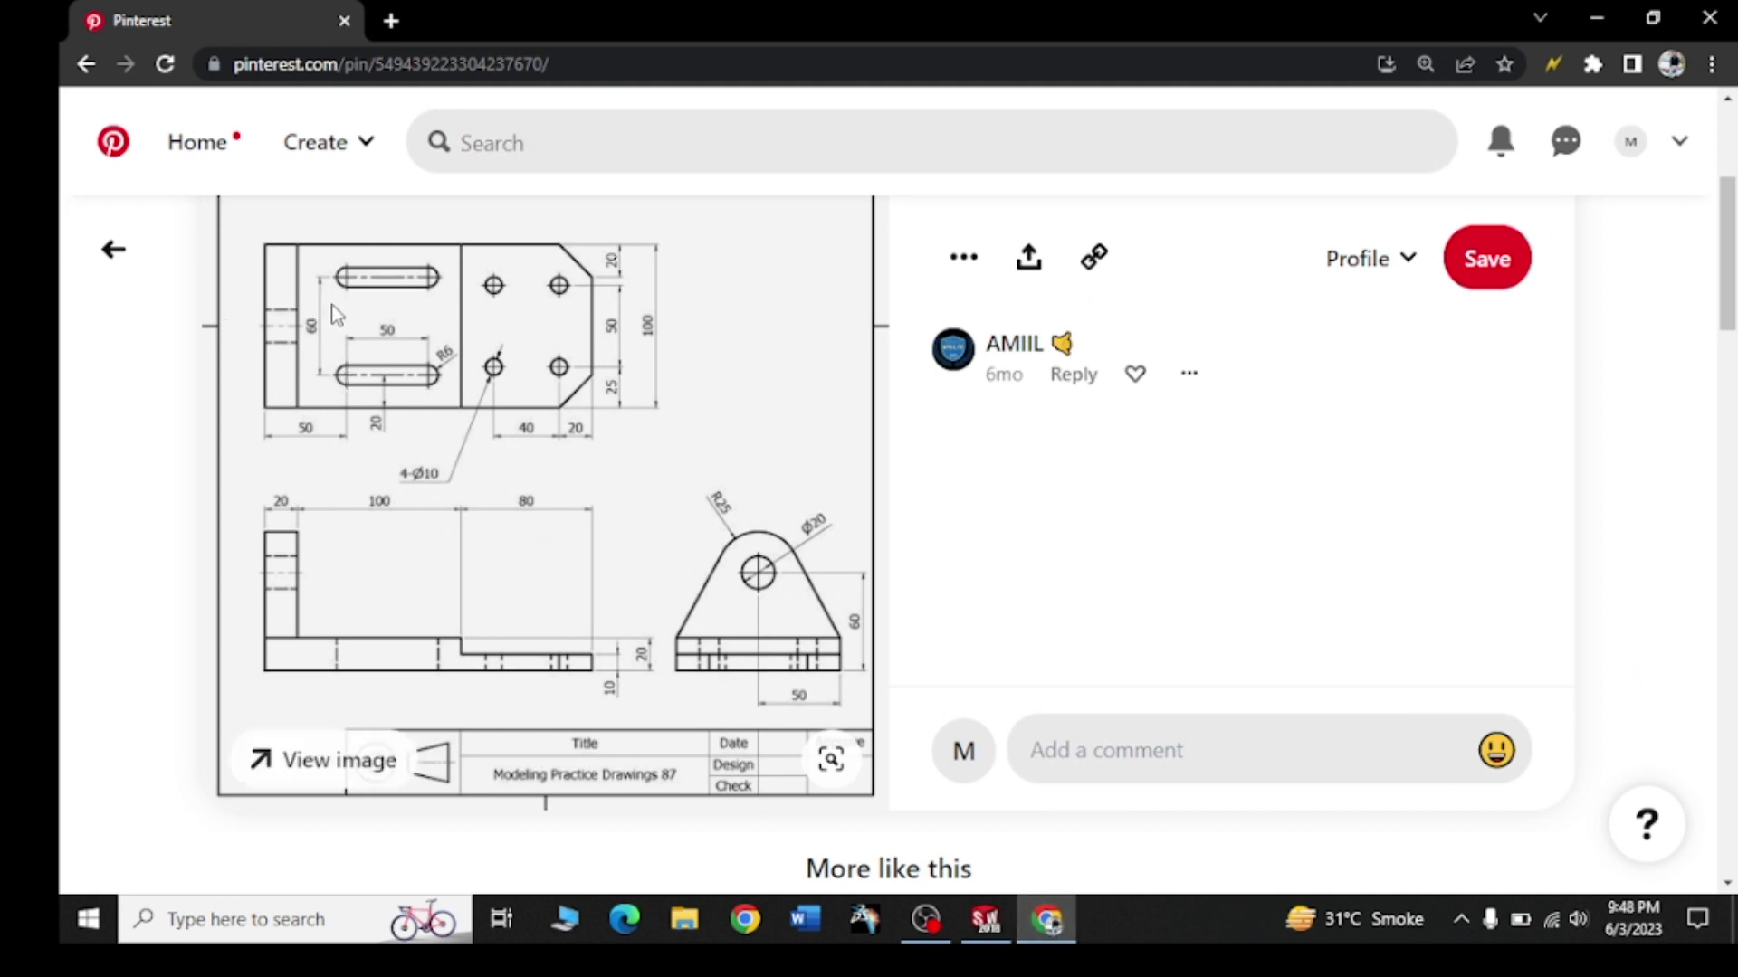
pyautogui.moveTo(1046, 920)
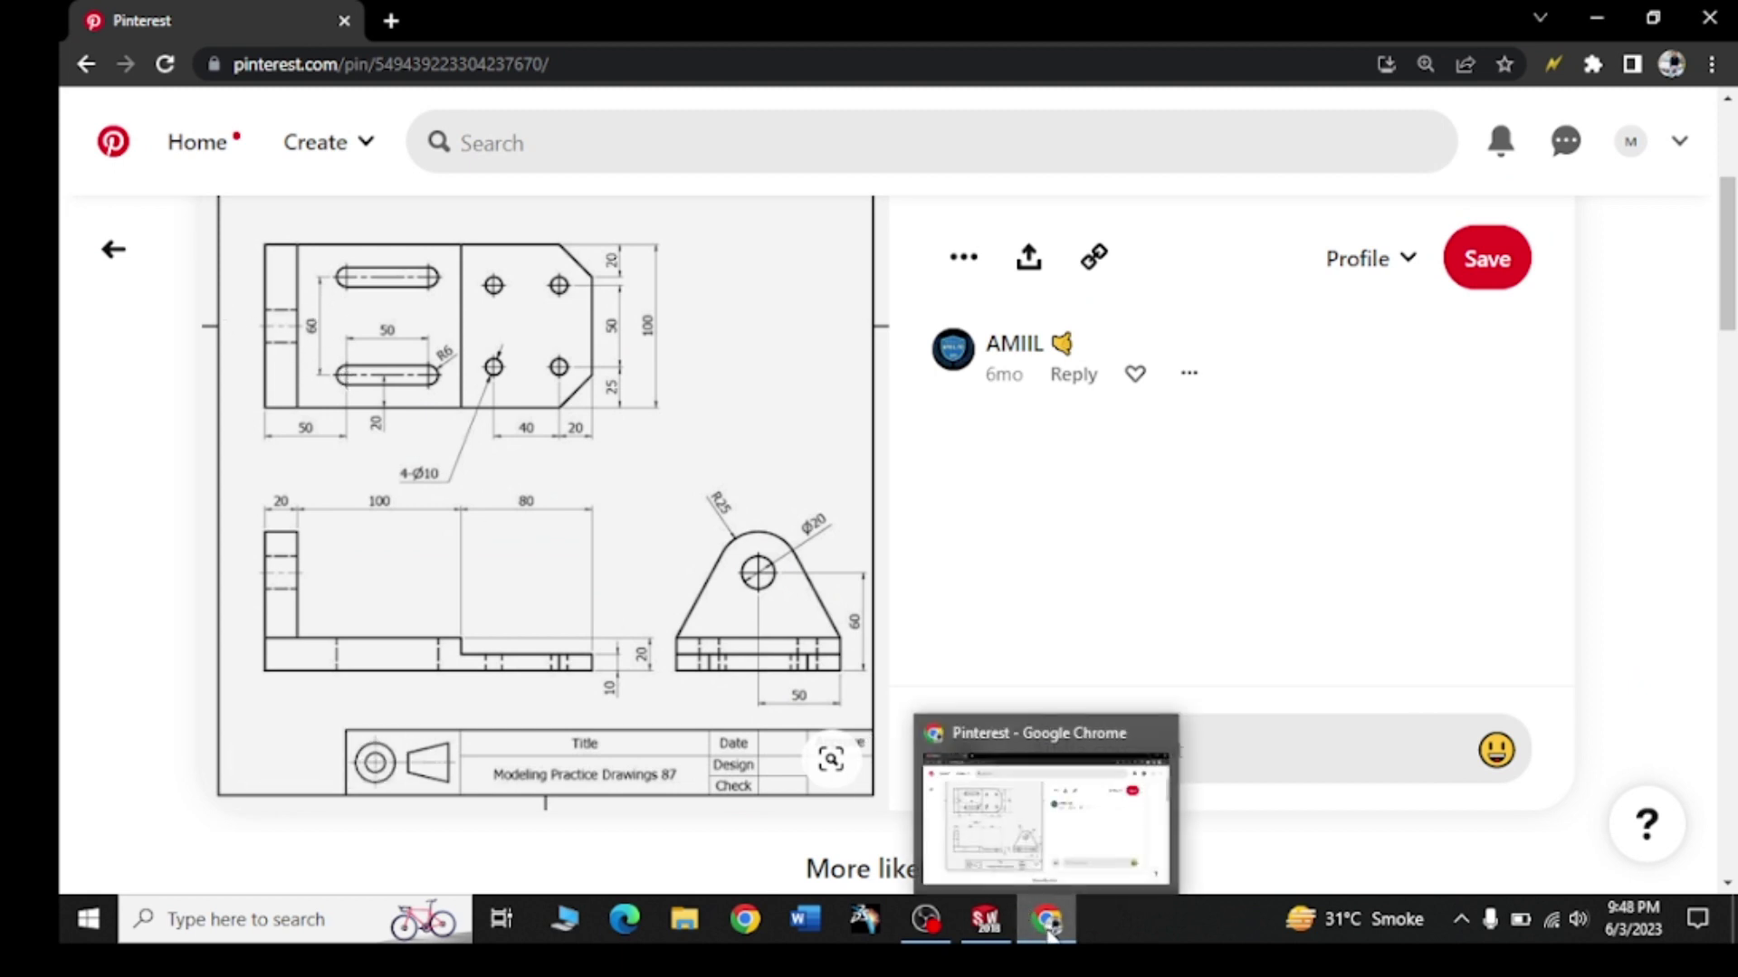
# Draw a horizontal centerline across the taller section from the left edge to the bend line
pyautogui.click(1047, 932)
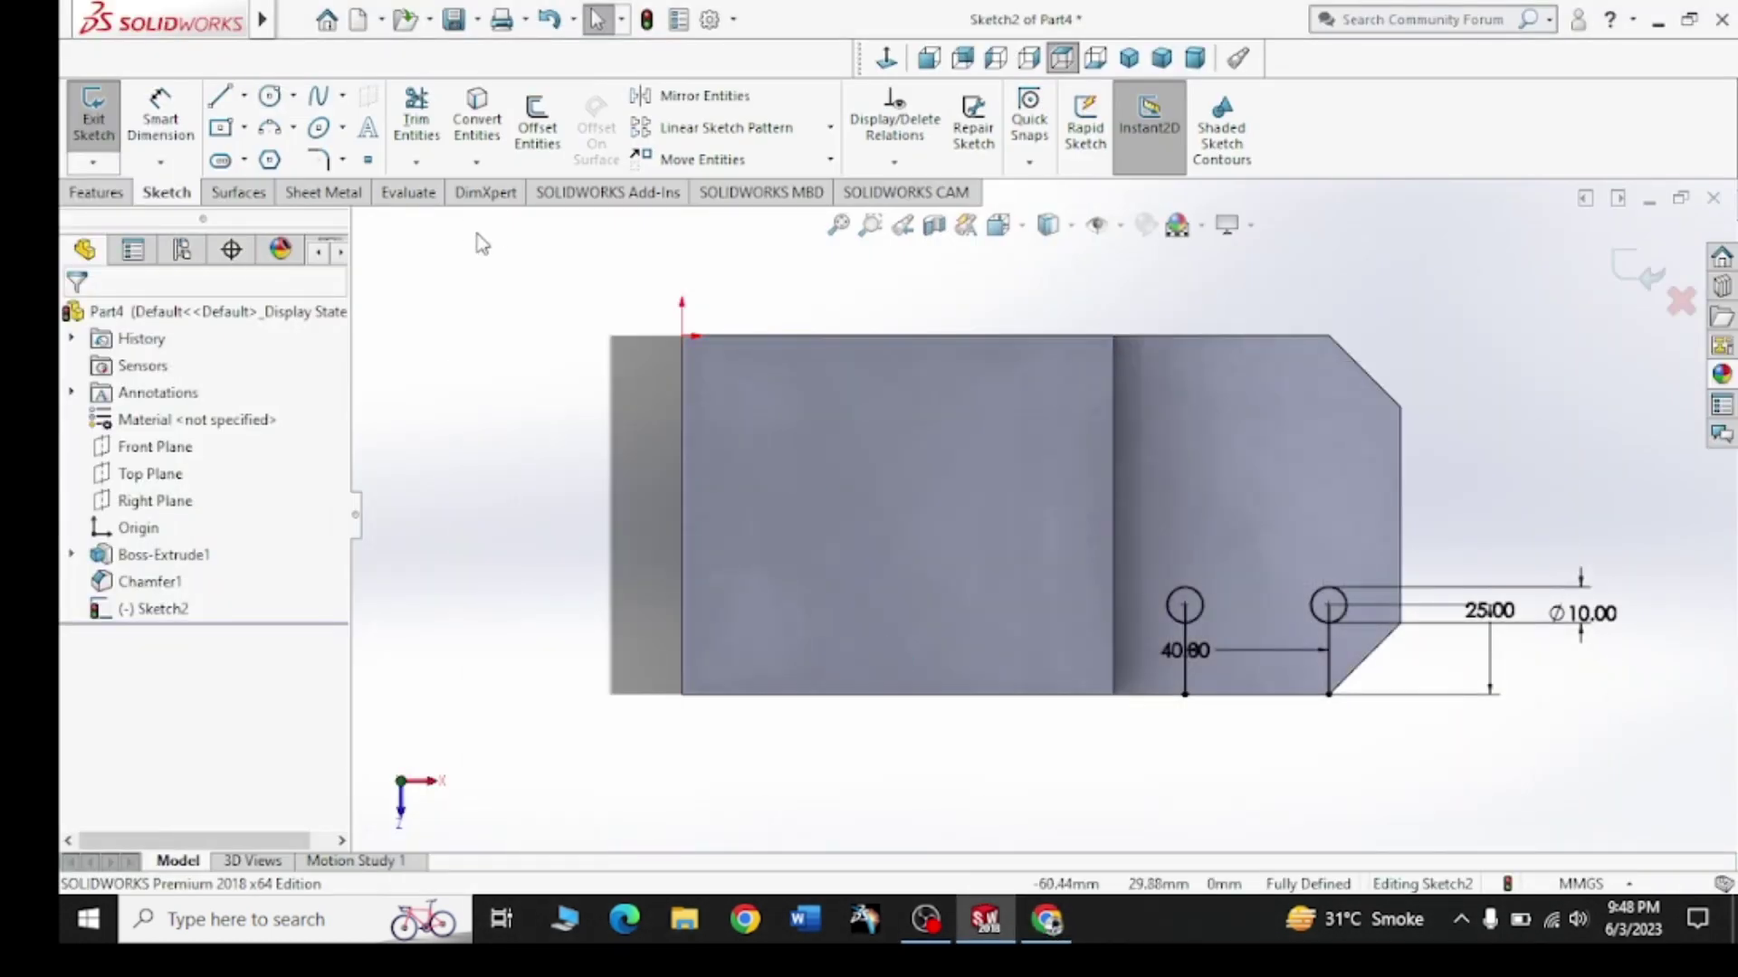
pyautogui.click(246, 95)
pyautogui.click(281, 152)
pyautogui.click(681, 514)
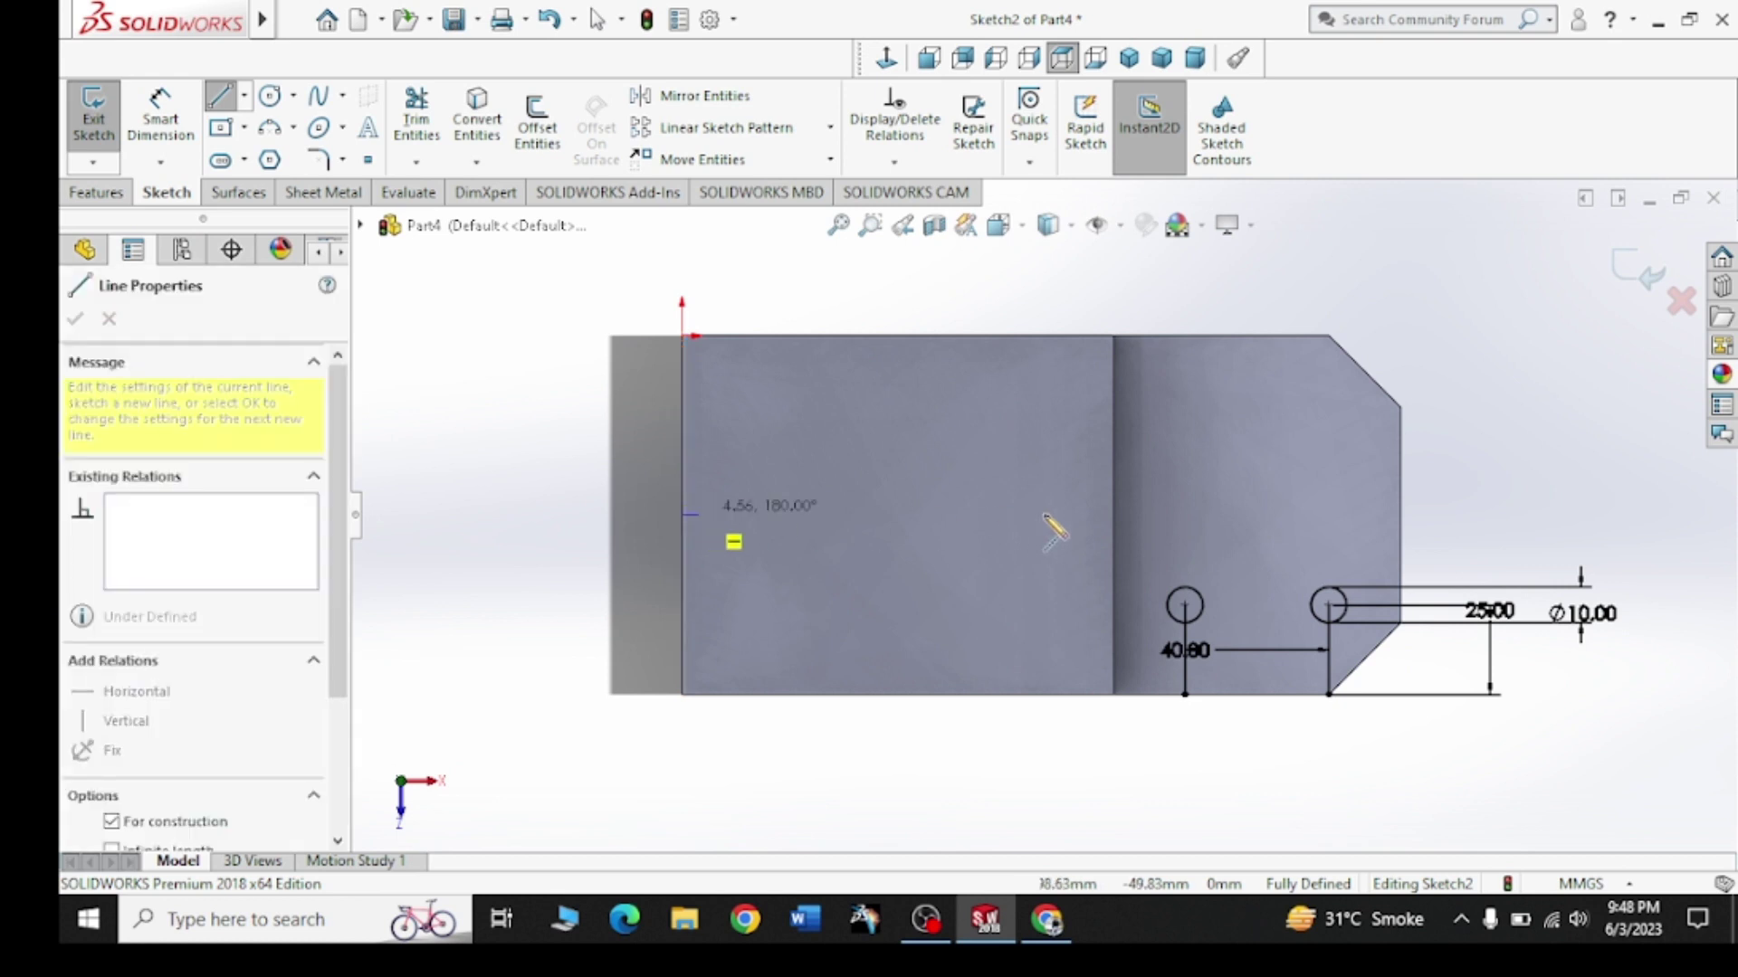
pyautogui.click(1113, 514)
pyautogui.rightClick(563, 423)
pyautogui.click(621, 443)
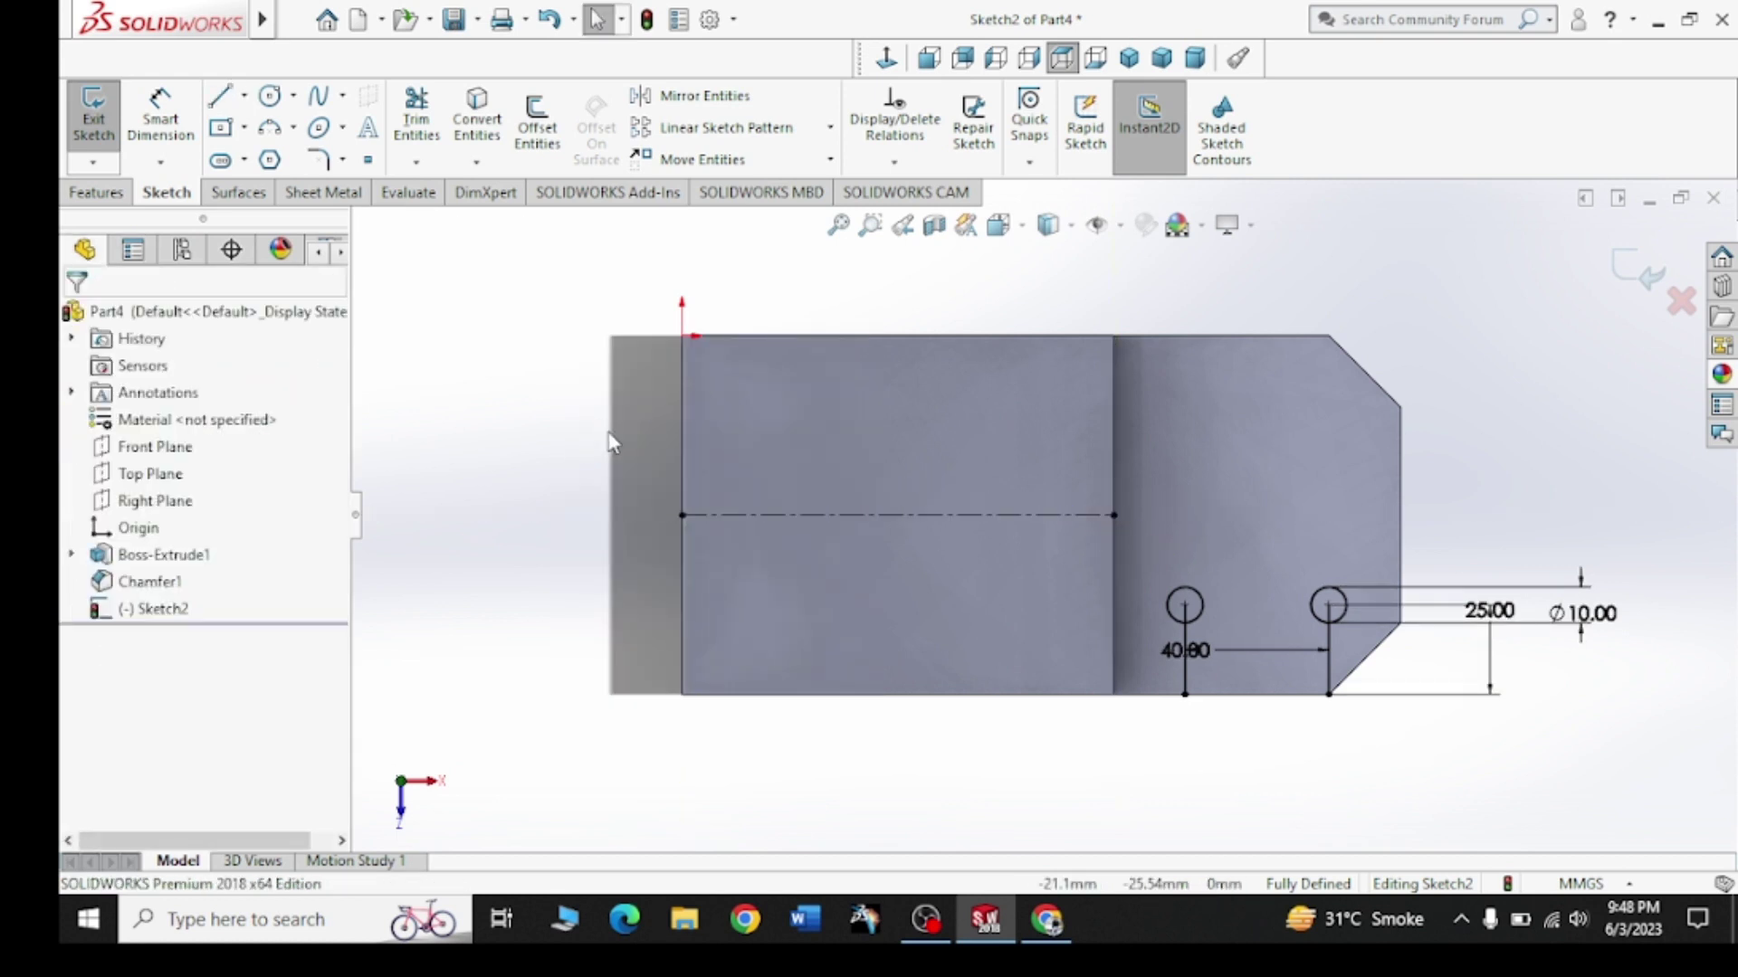
pyautogui.click(245, 95)
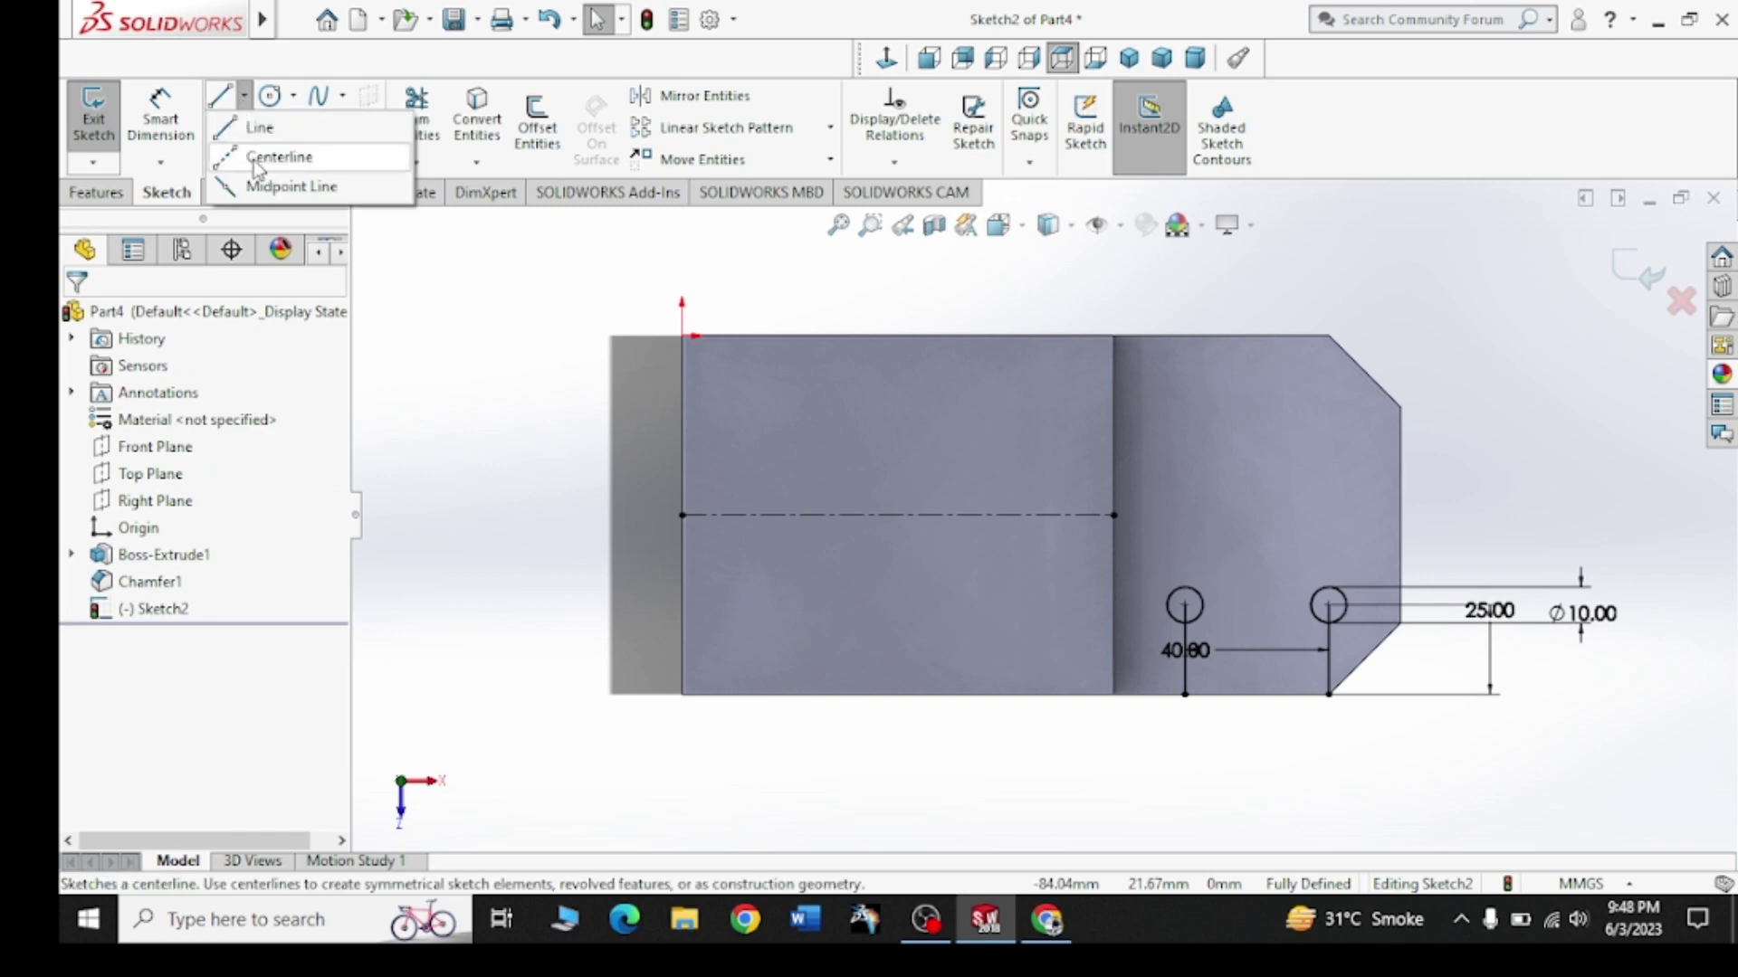
pyautogui.click(259, 135)
pyautogui.click(1047, 919)
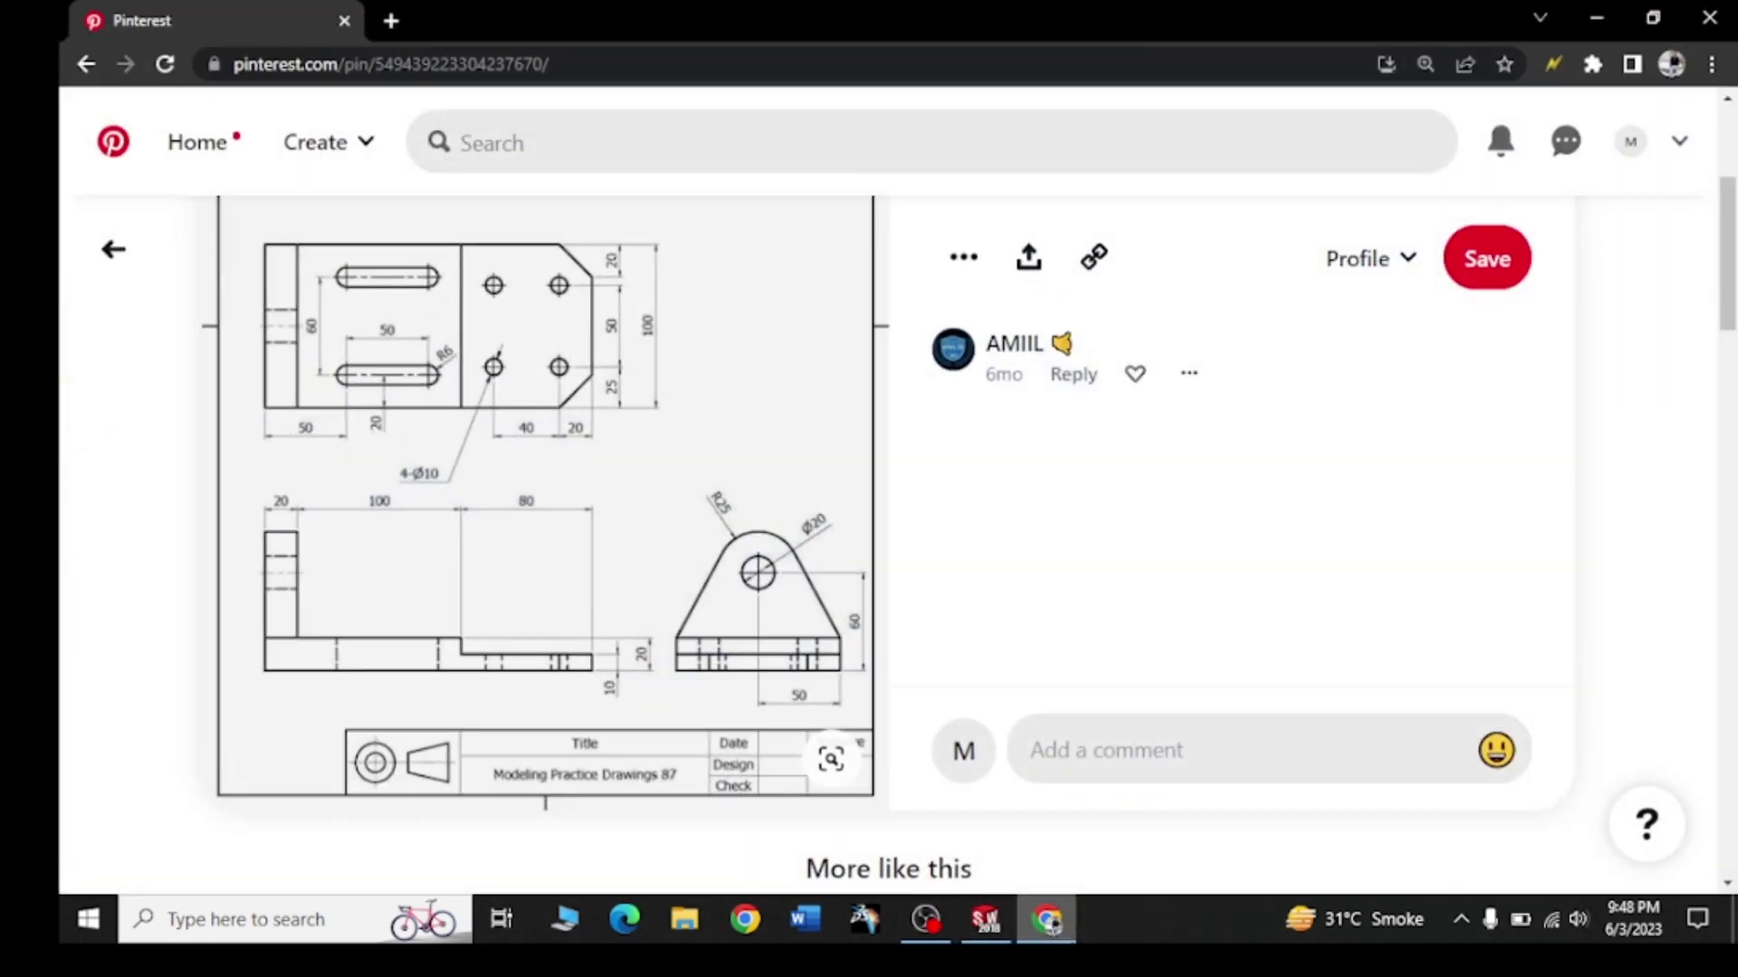
pyautogui.click(1055, 924)
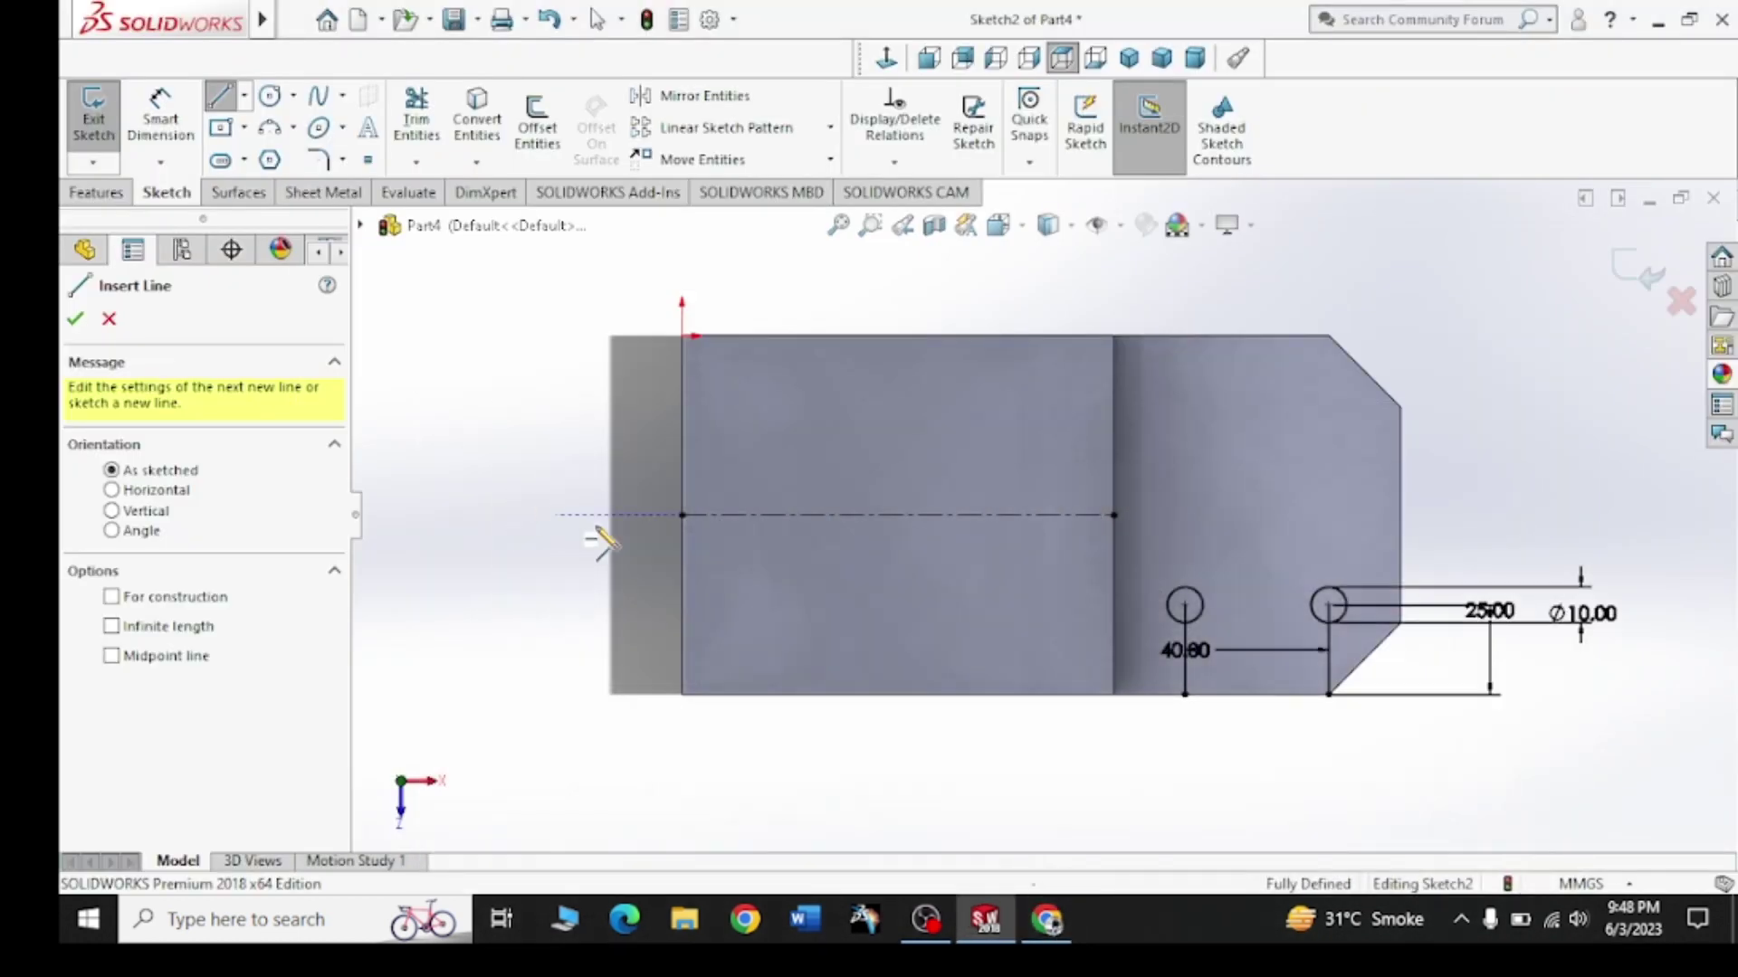
# Draw a line from the centerline's left end and dimension it to 50 mm
pyautogui.click(682, 516)
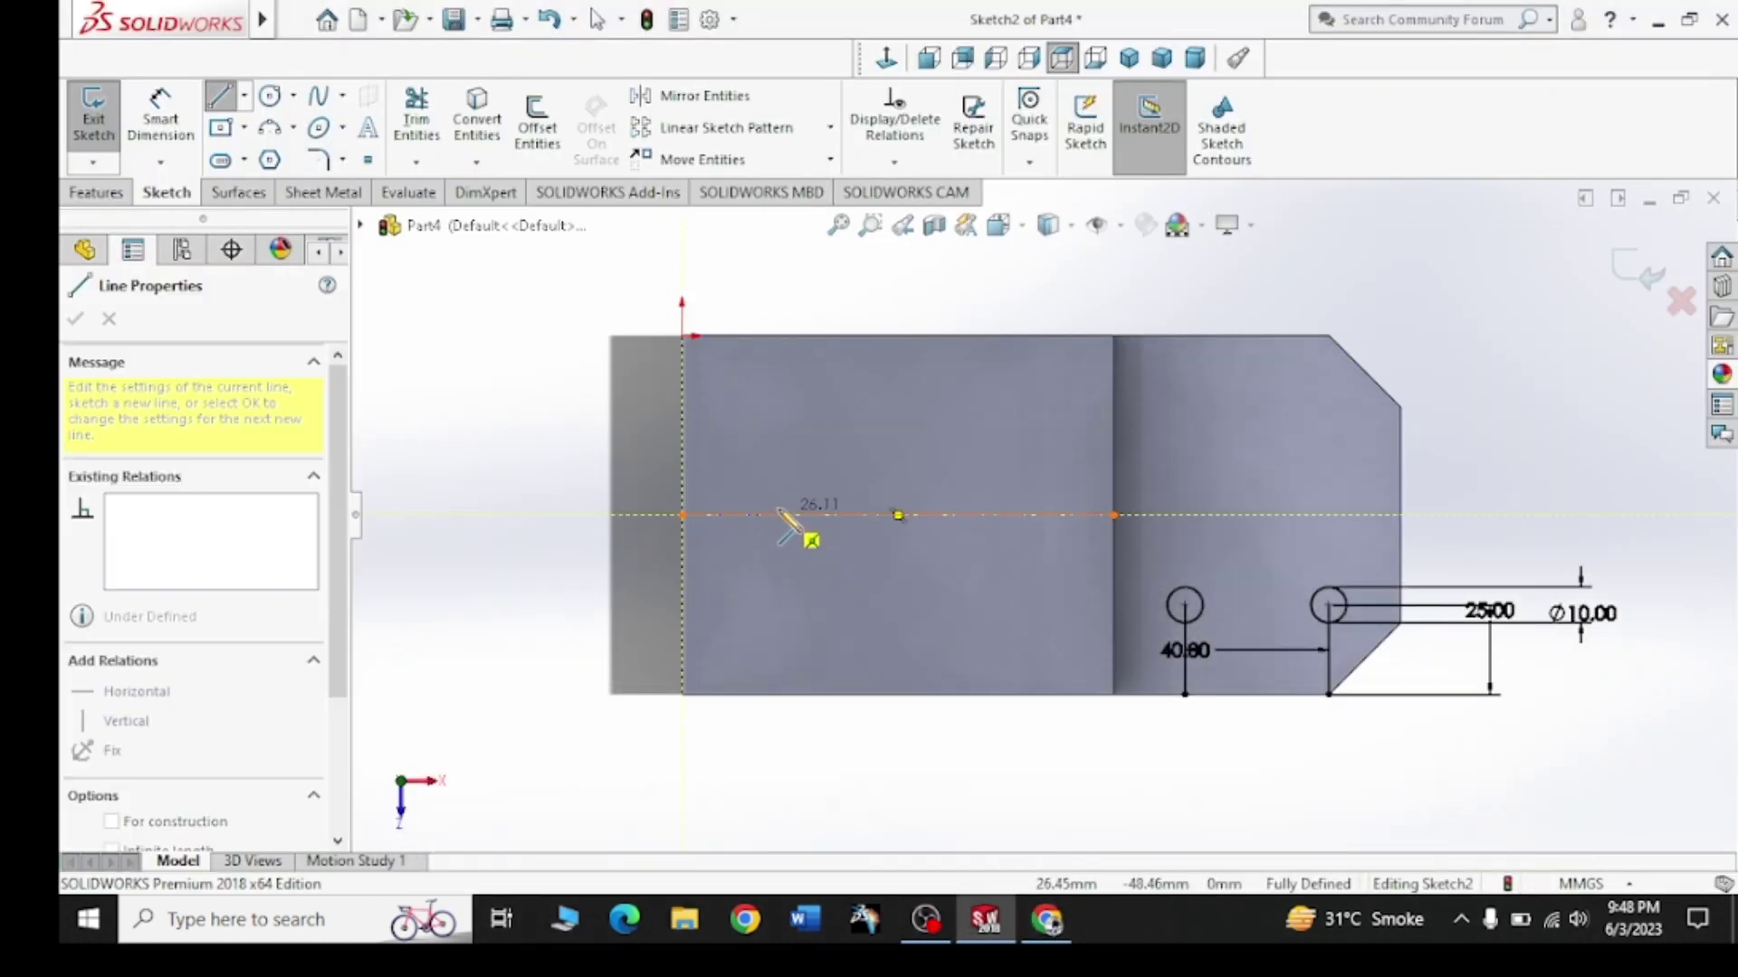
pyautogui.click(846, 515)
pyautogui.rightClick(485, 387)
pyautogui.click(520, 416)
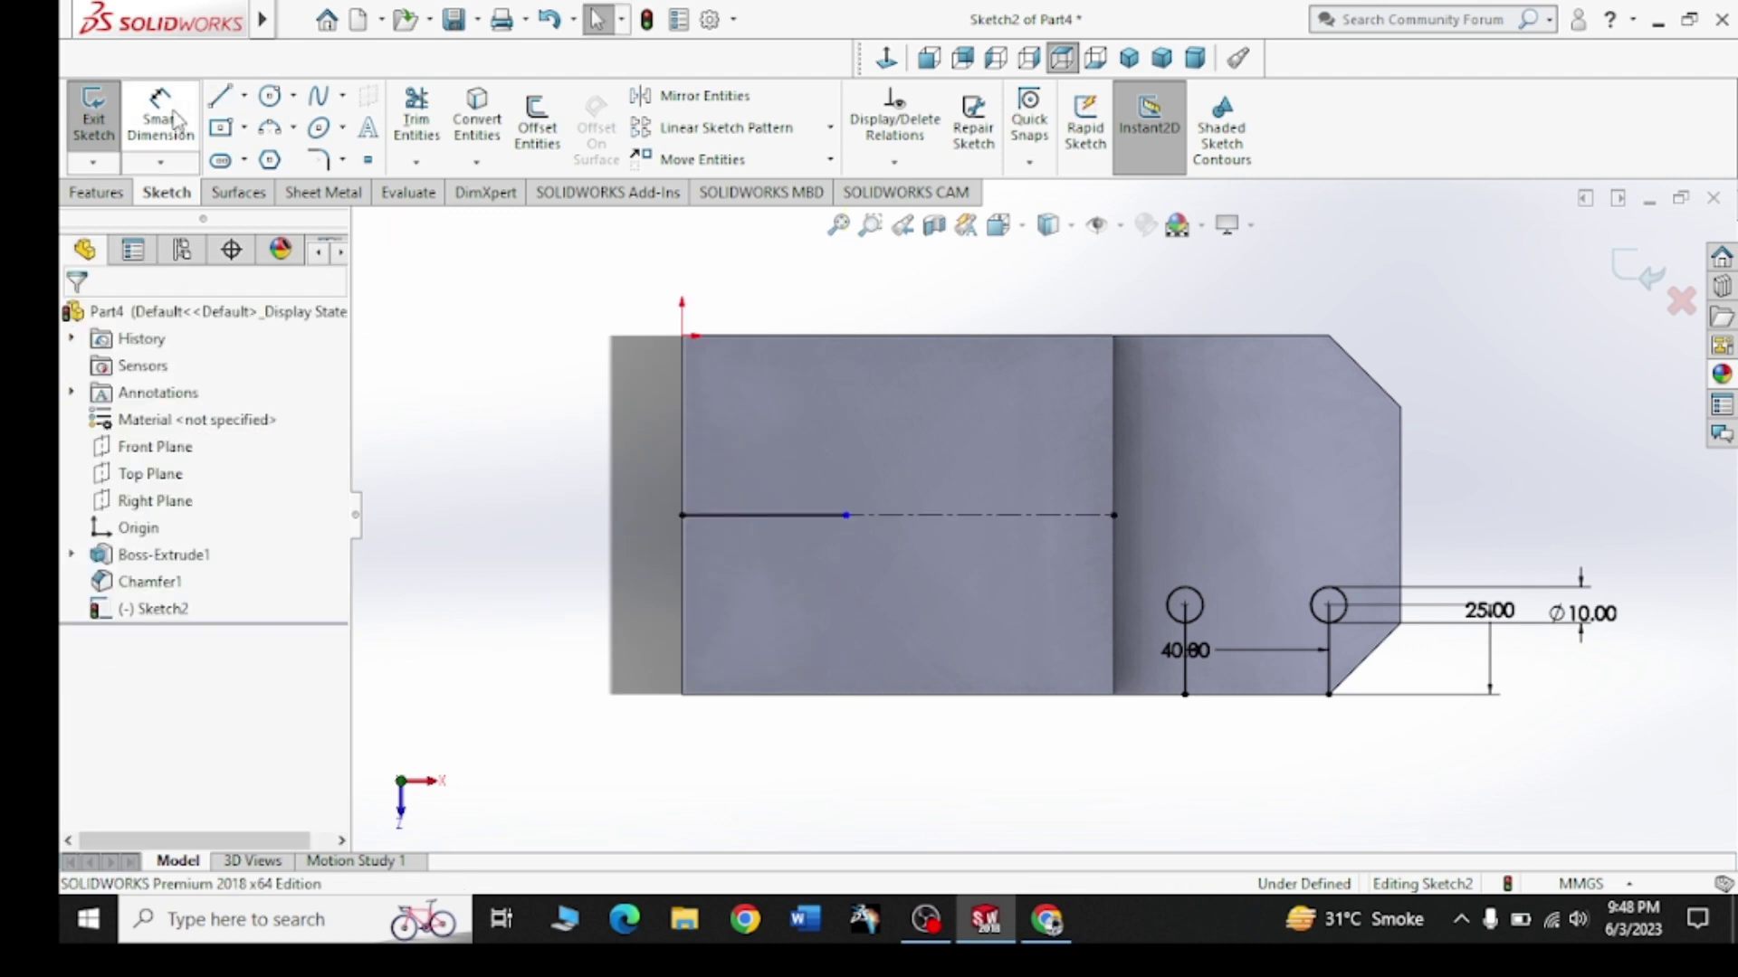
pyautogui.click(757, 516)
pyautogui.click(794, 274)
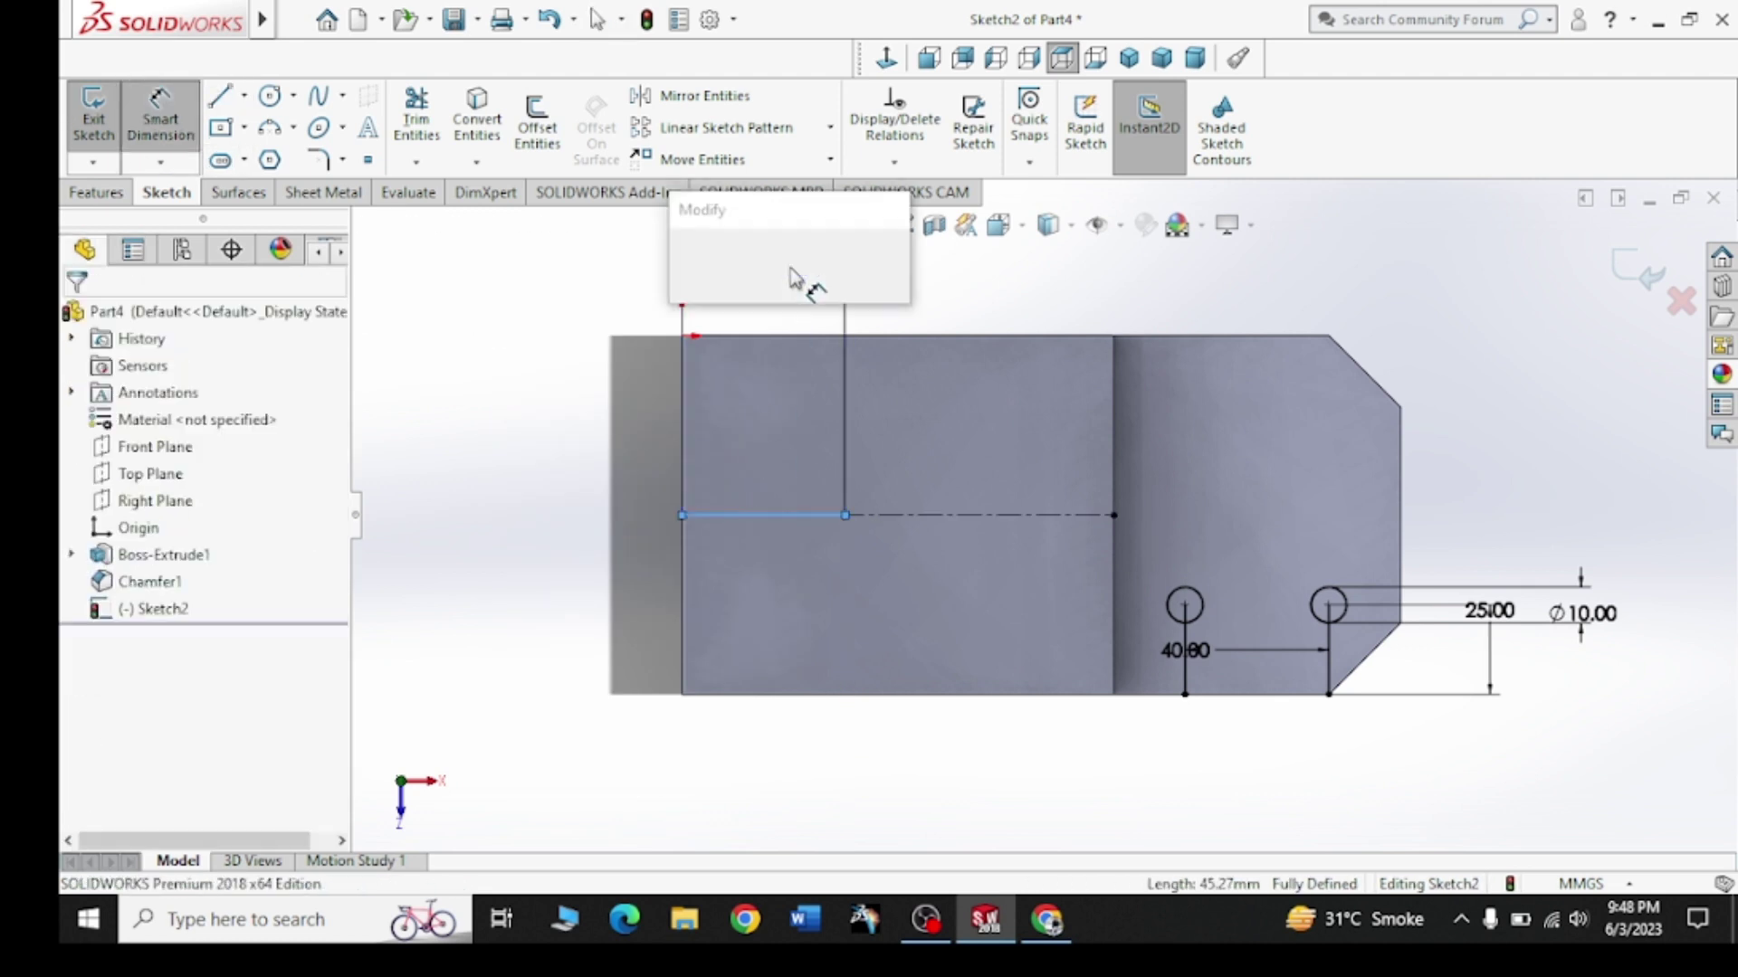
pyautogui.write('50')
pyautogui.press('Return')
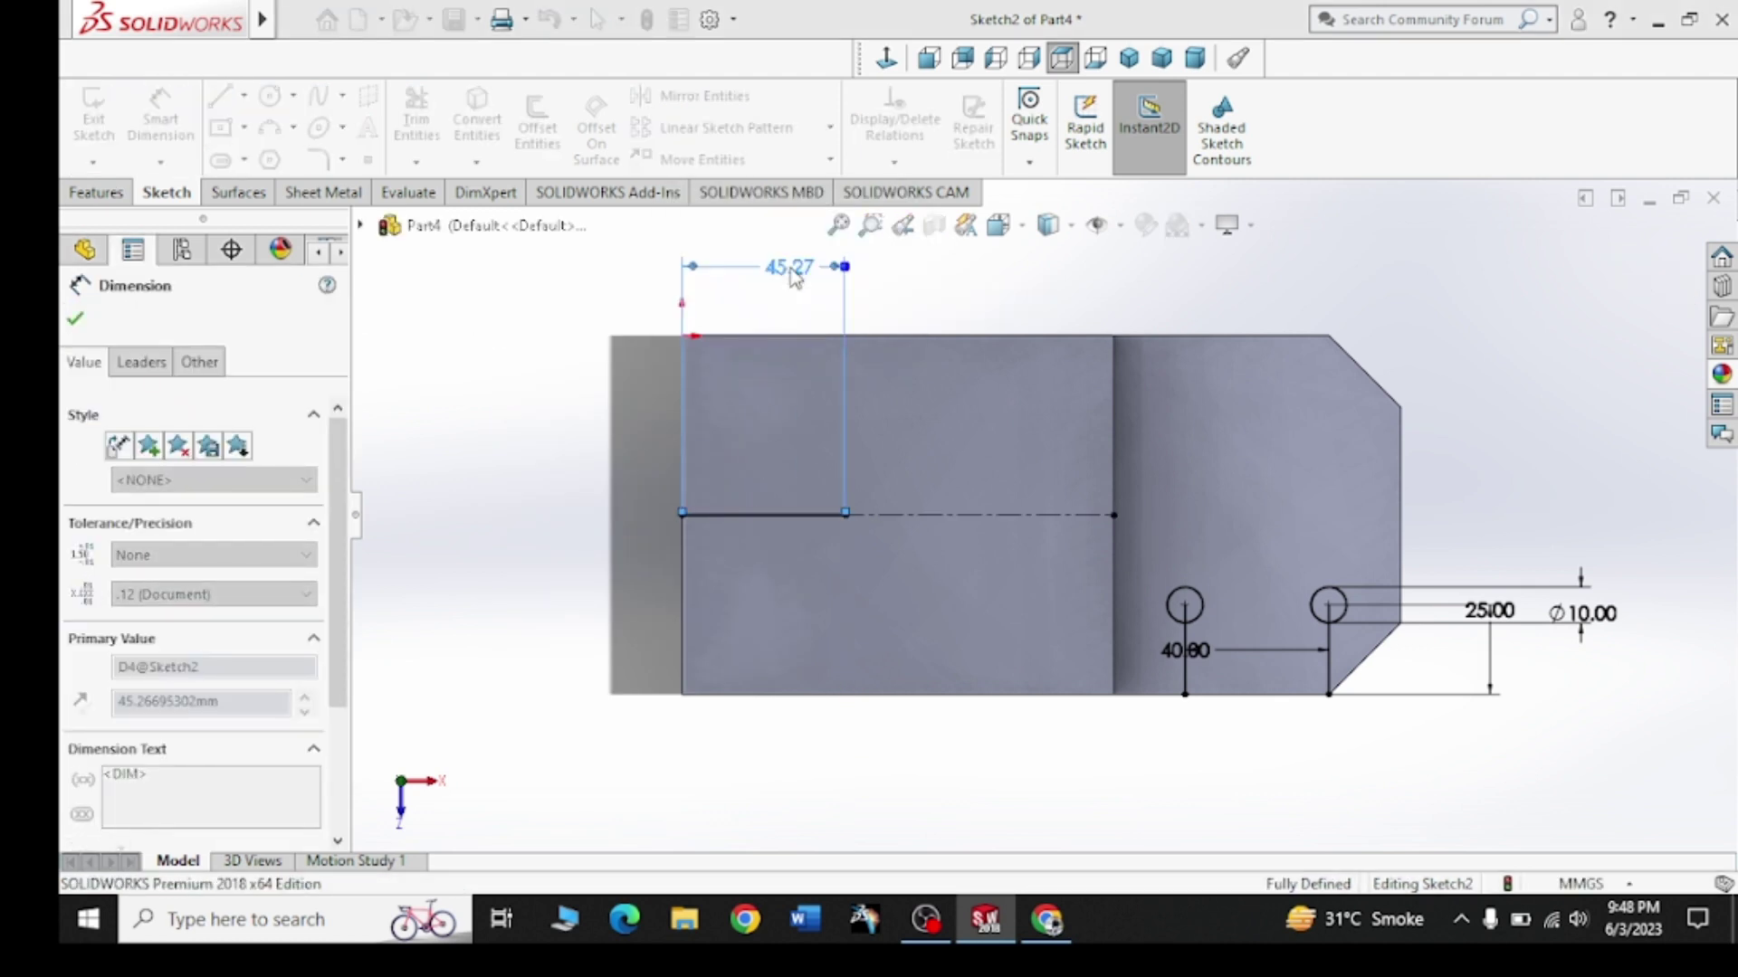
# Offset the 50 mm line 30 mm below it, checking the reference drawing
pyautogui.click(1050, 923)
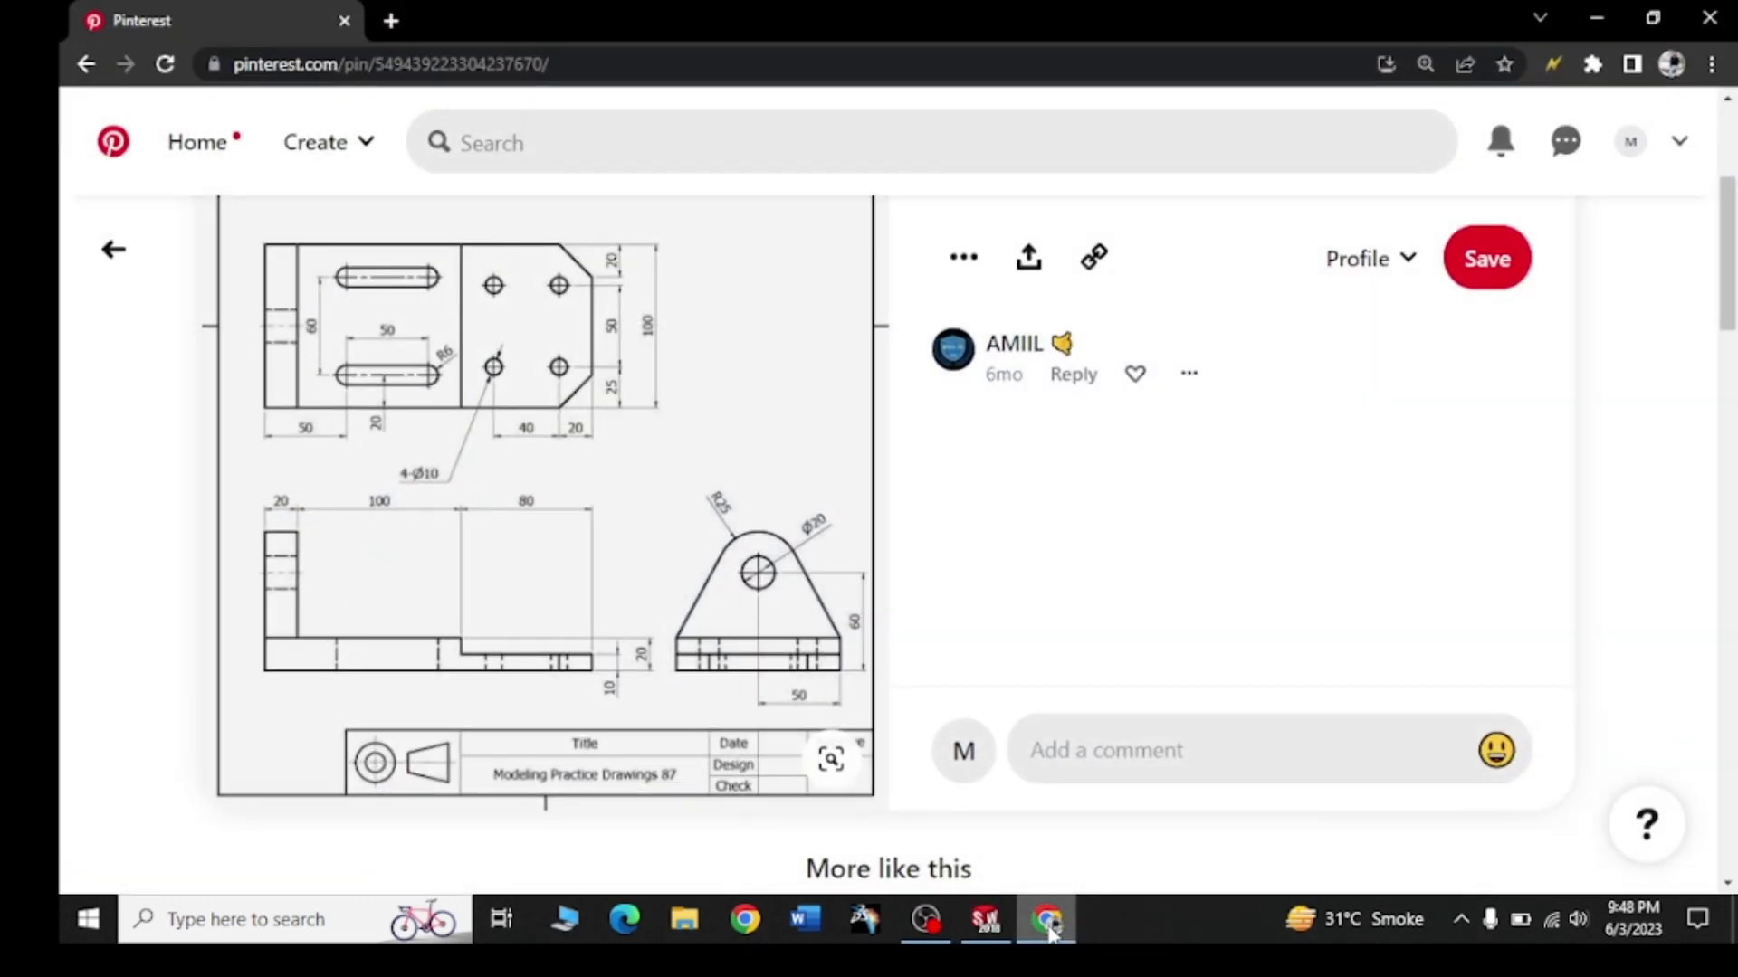
pyautogui.moveTo(544, 494)
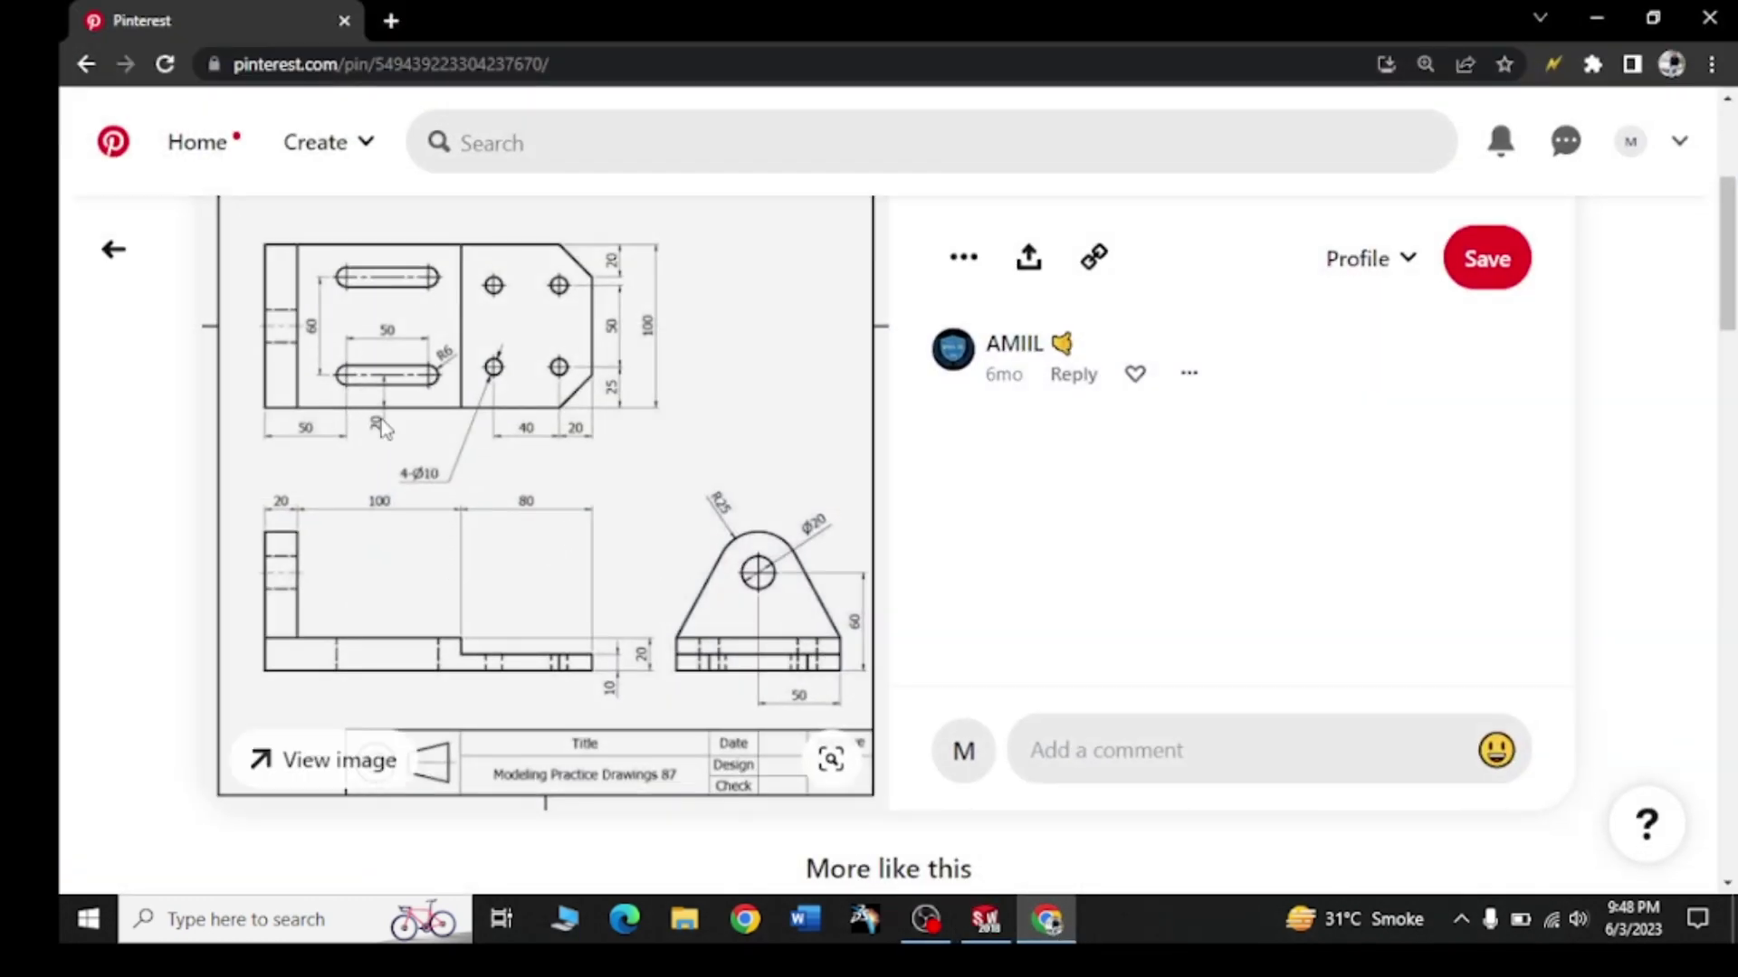
pyautogui.click(1047, 920)
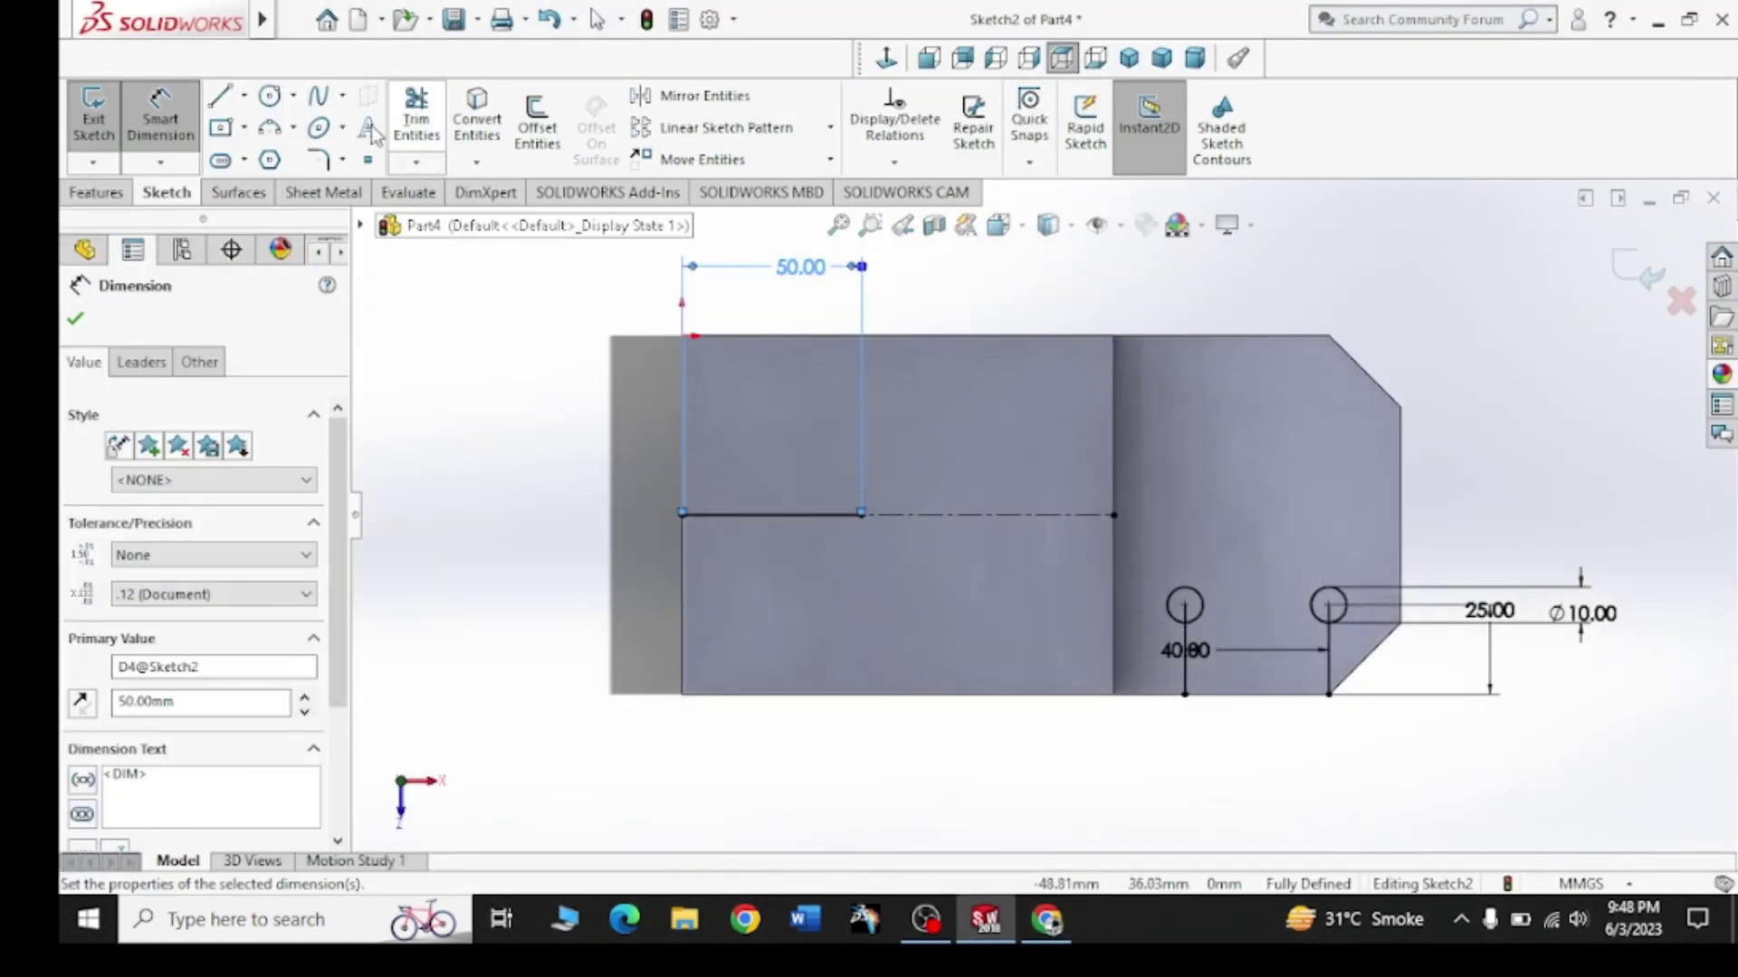
pyautogui.click(537, 127)
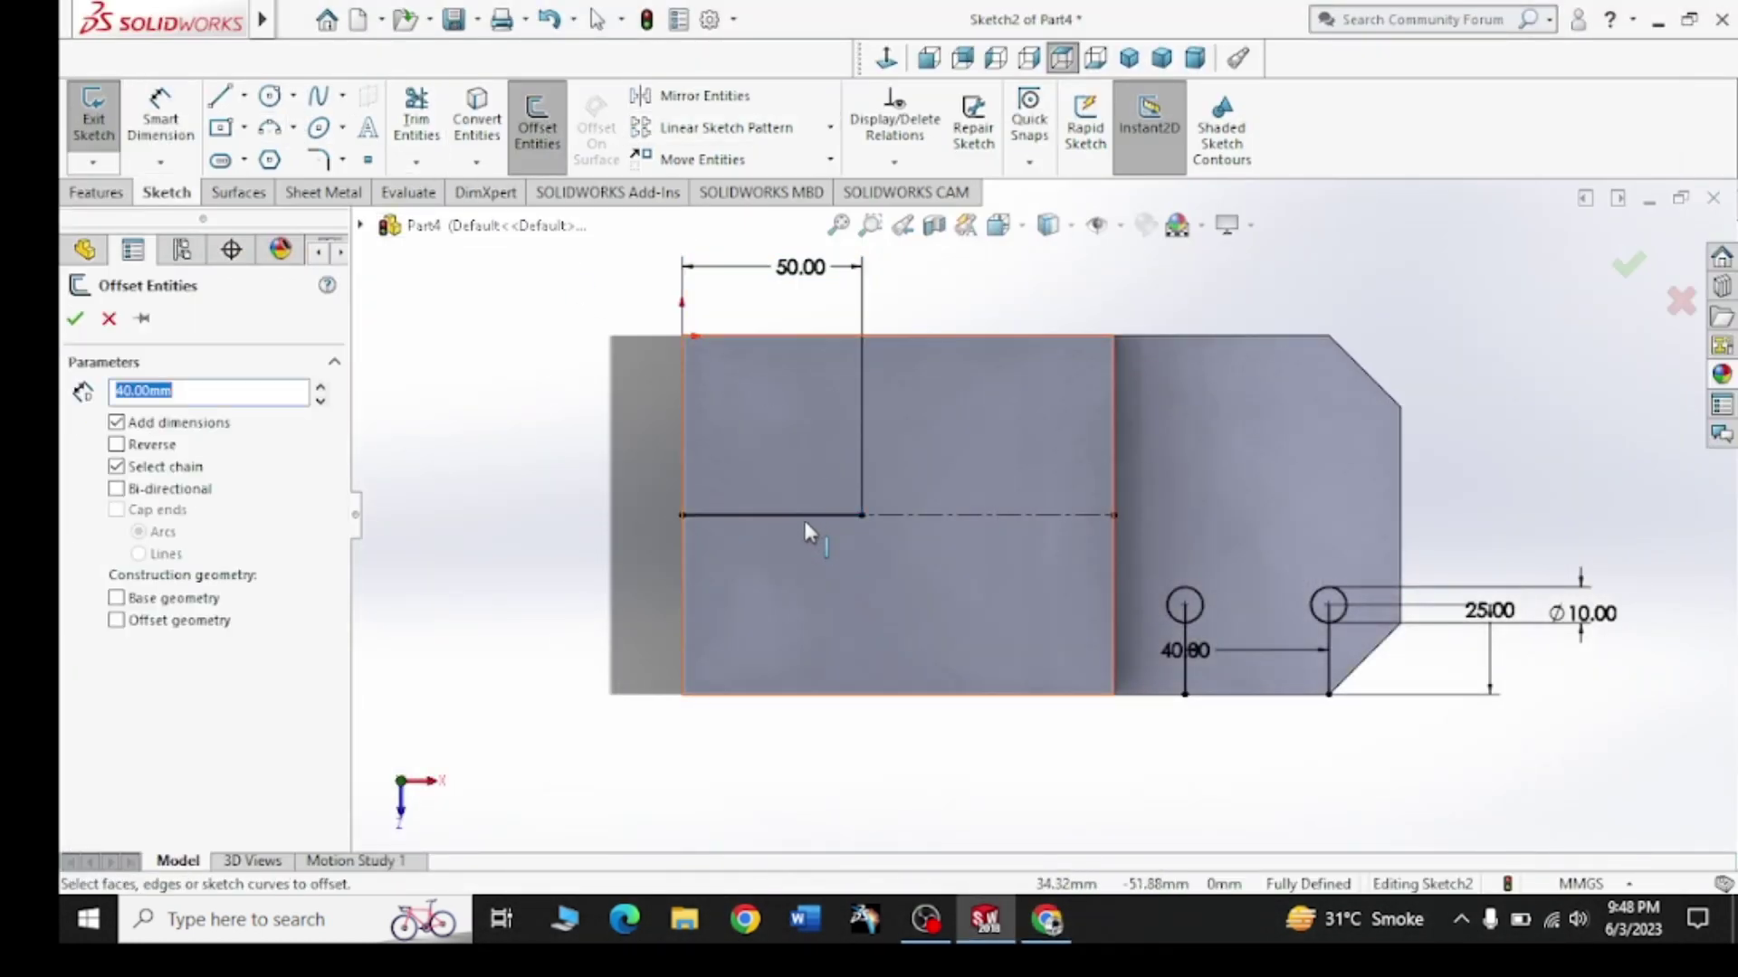
pyautogui.click(804, 517)
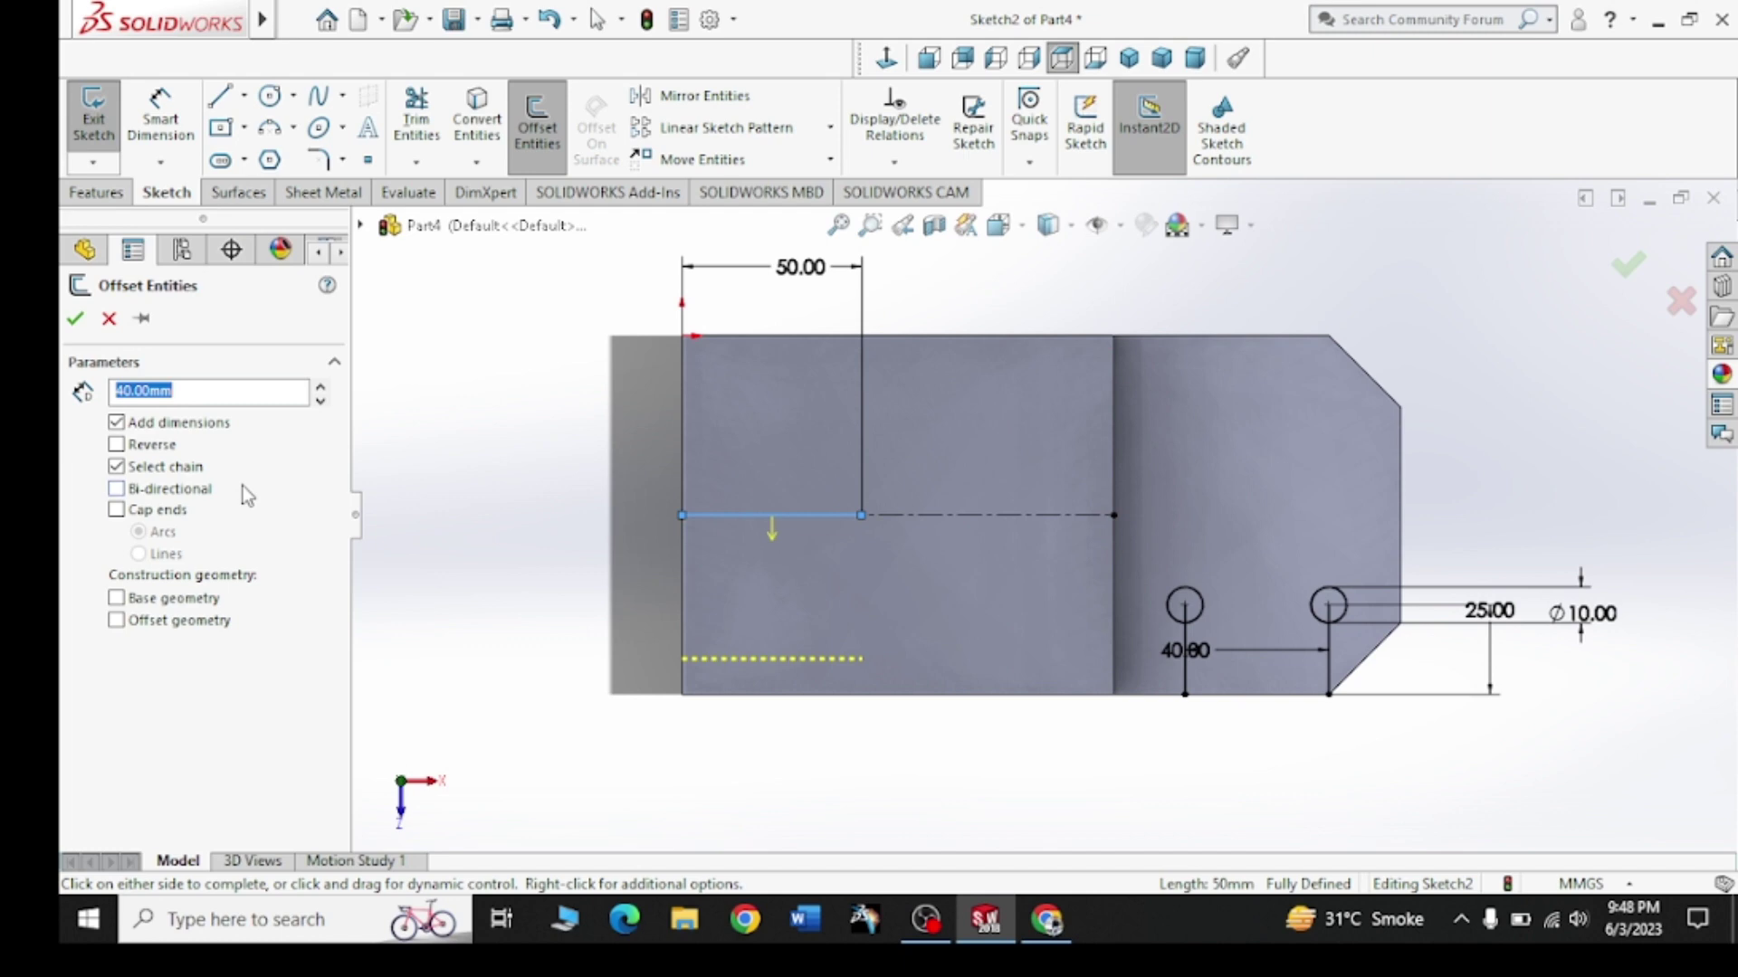
pyautogui.write('30')
pyautogui.press('Return')
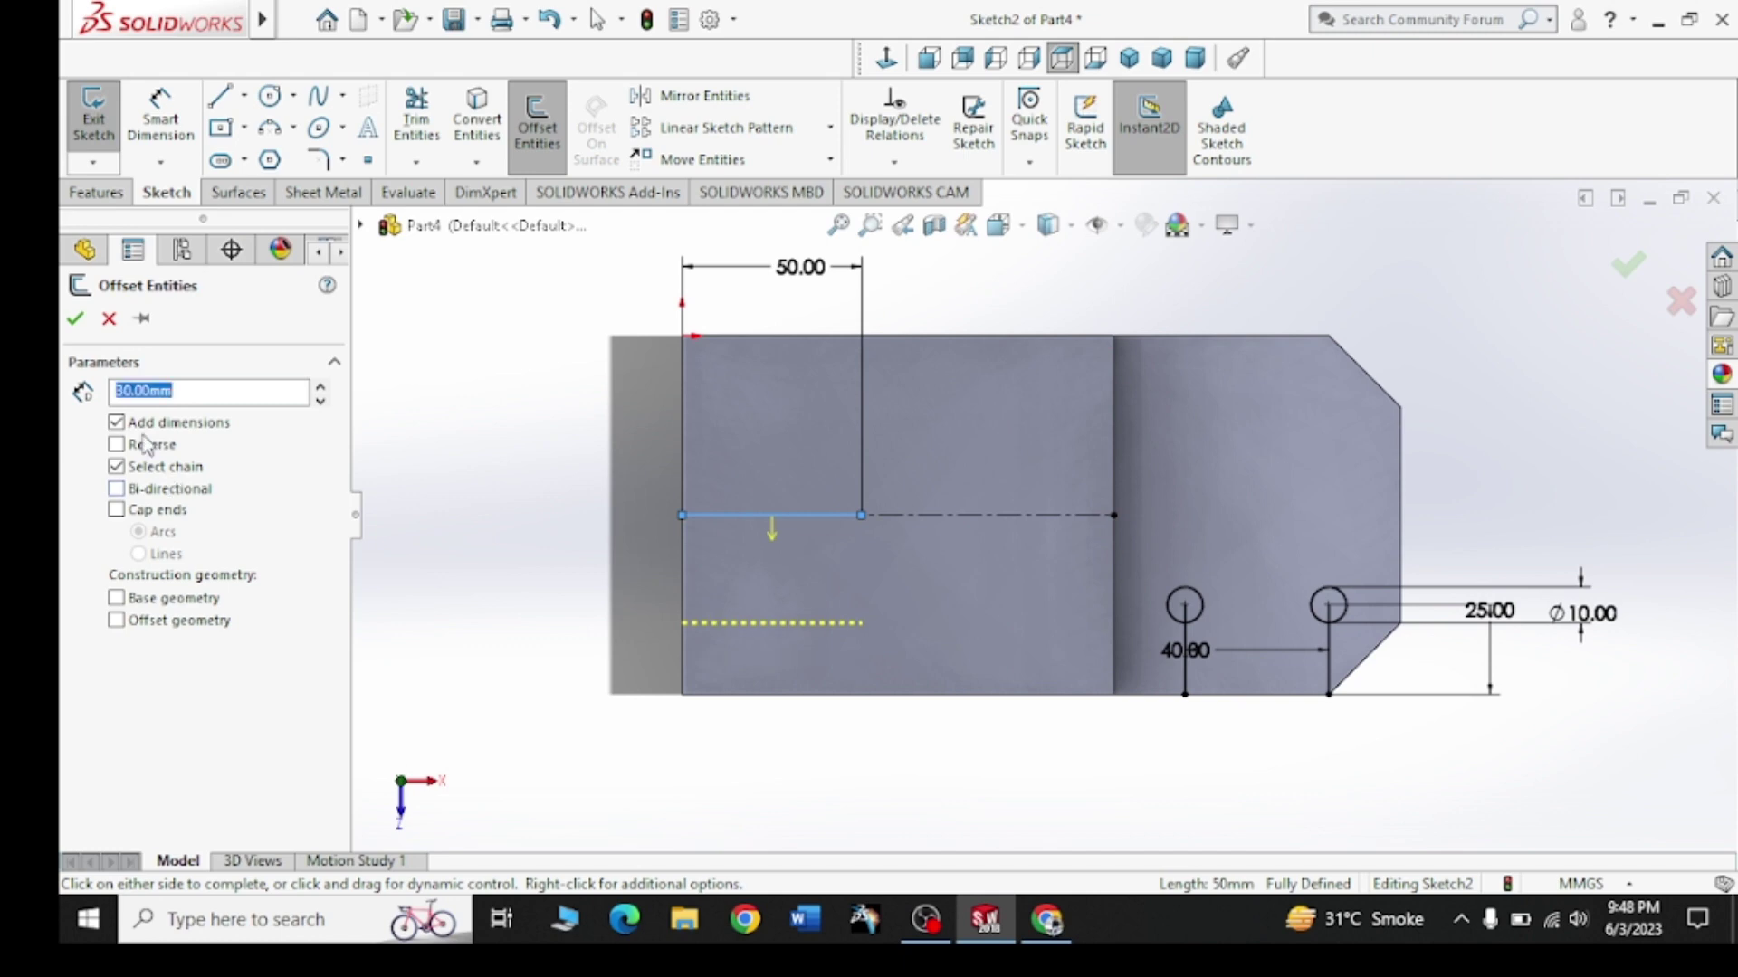
pyautogui.click(72, 319)
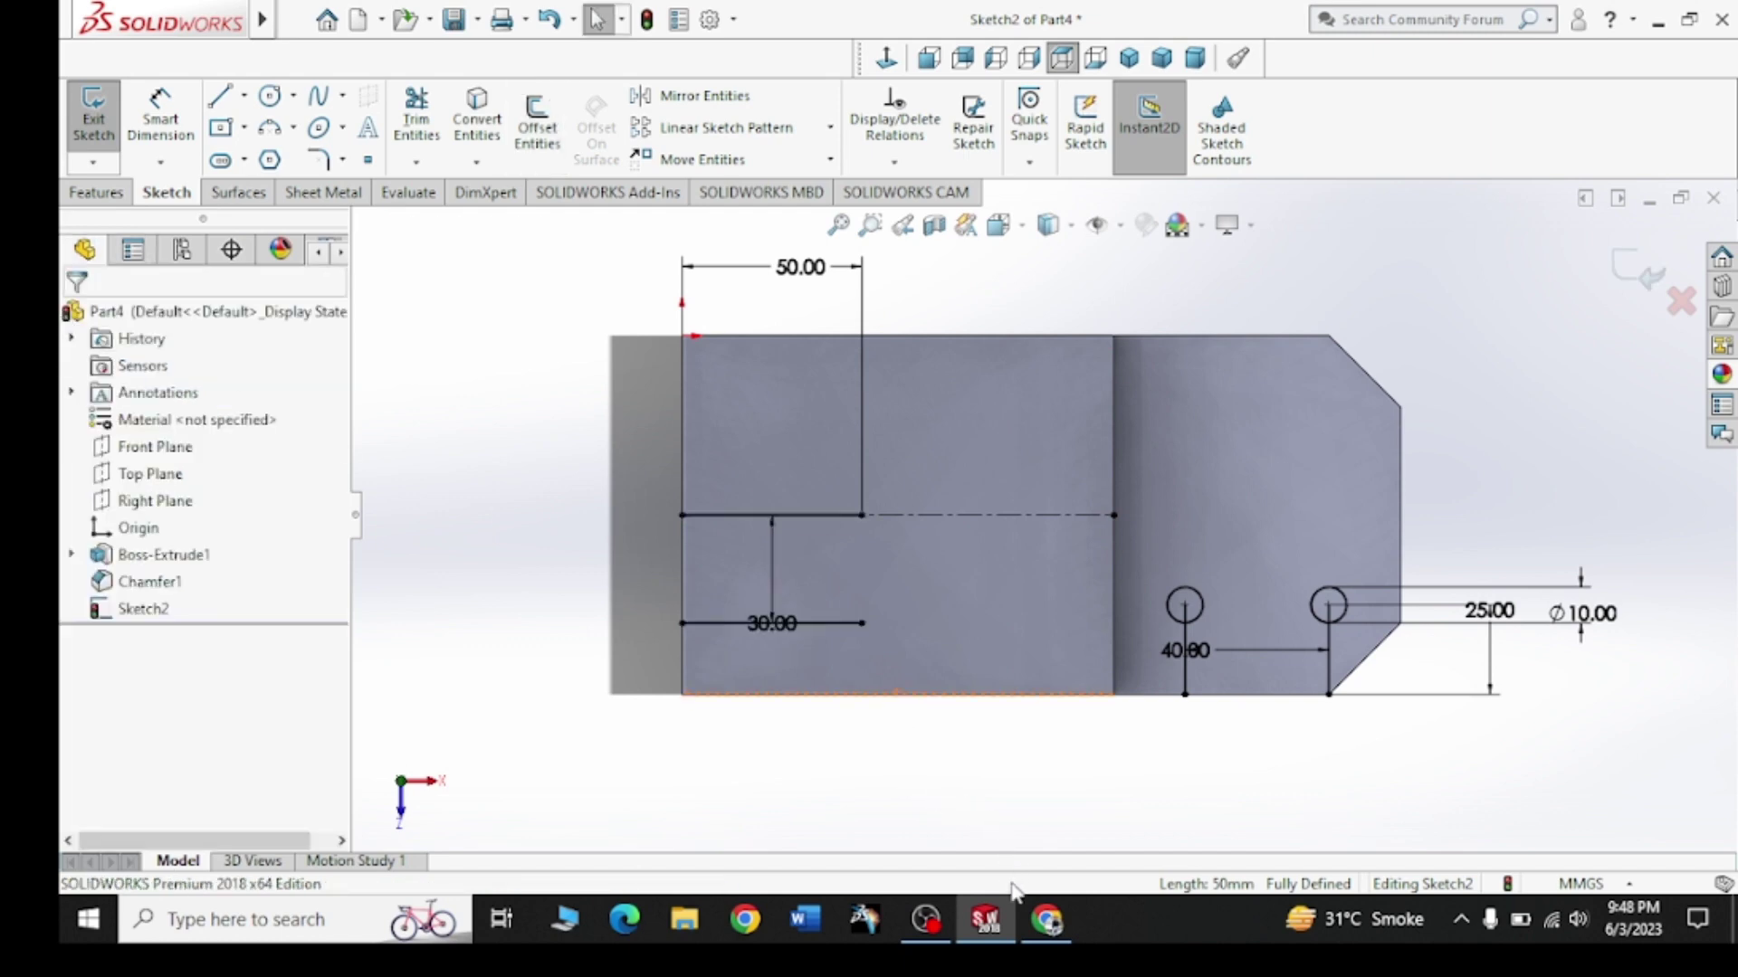
pyautogui.click(1036, 914)
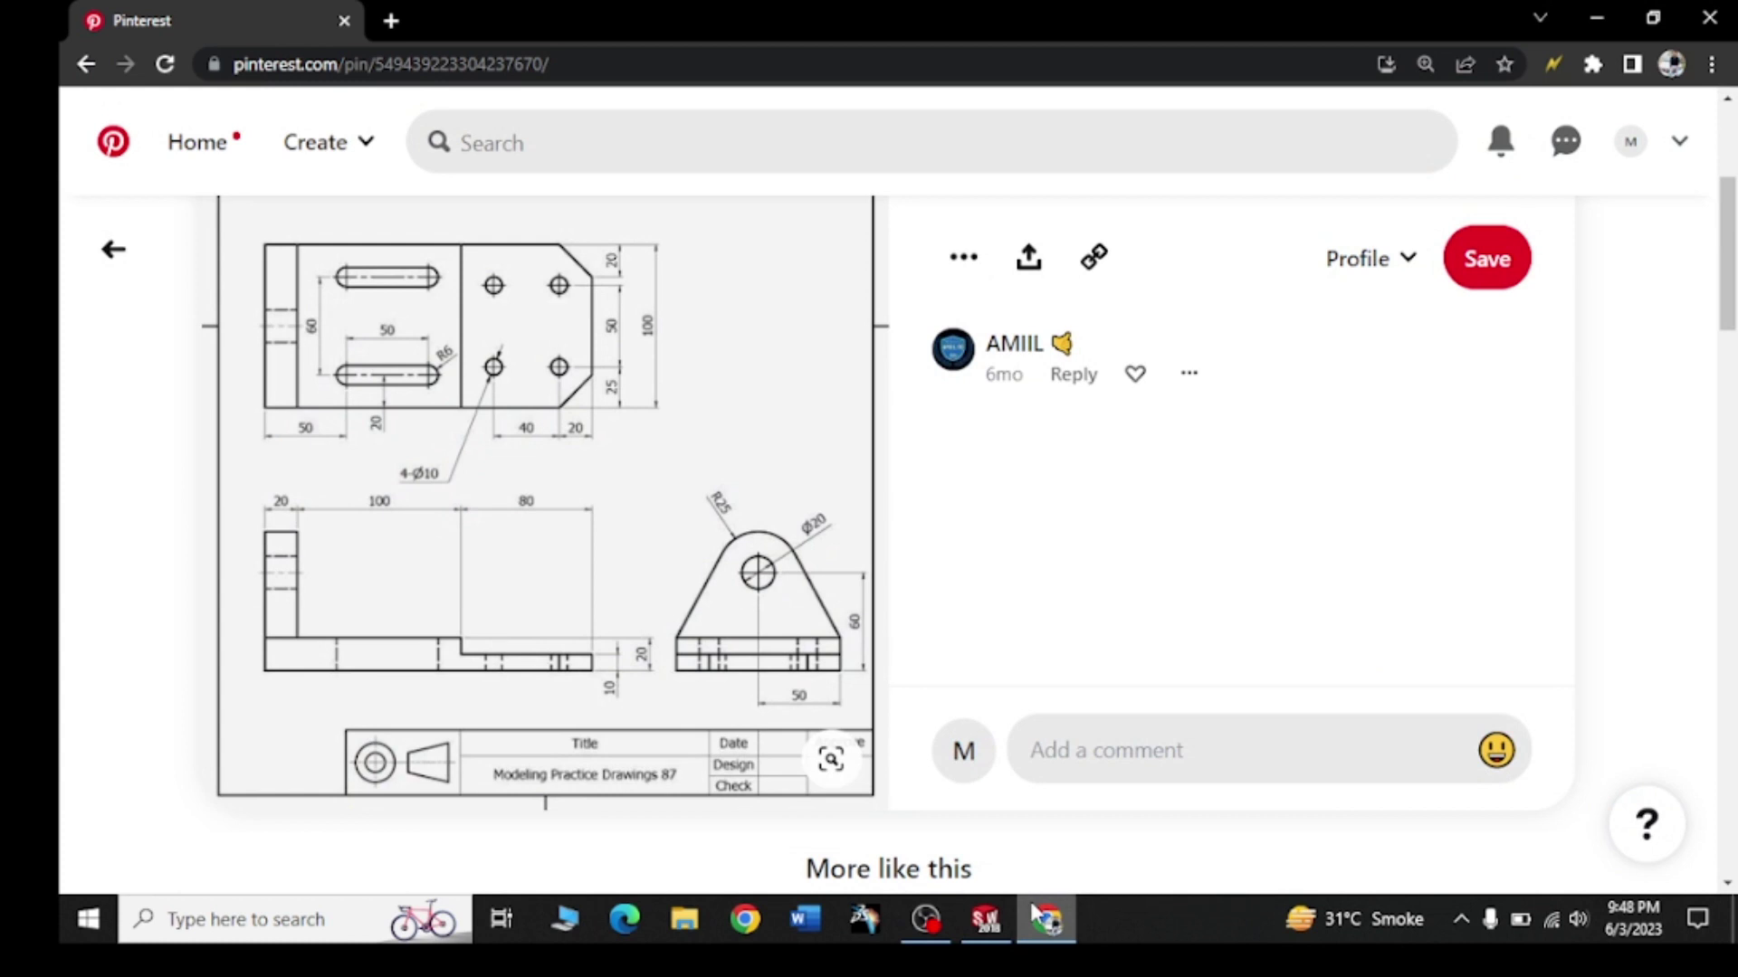
pyautogui.click(985, 919)
# Draw a straight slot starting from the end of the 30.00 offset line
pyautogui.click(220, 160)
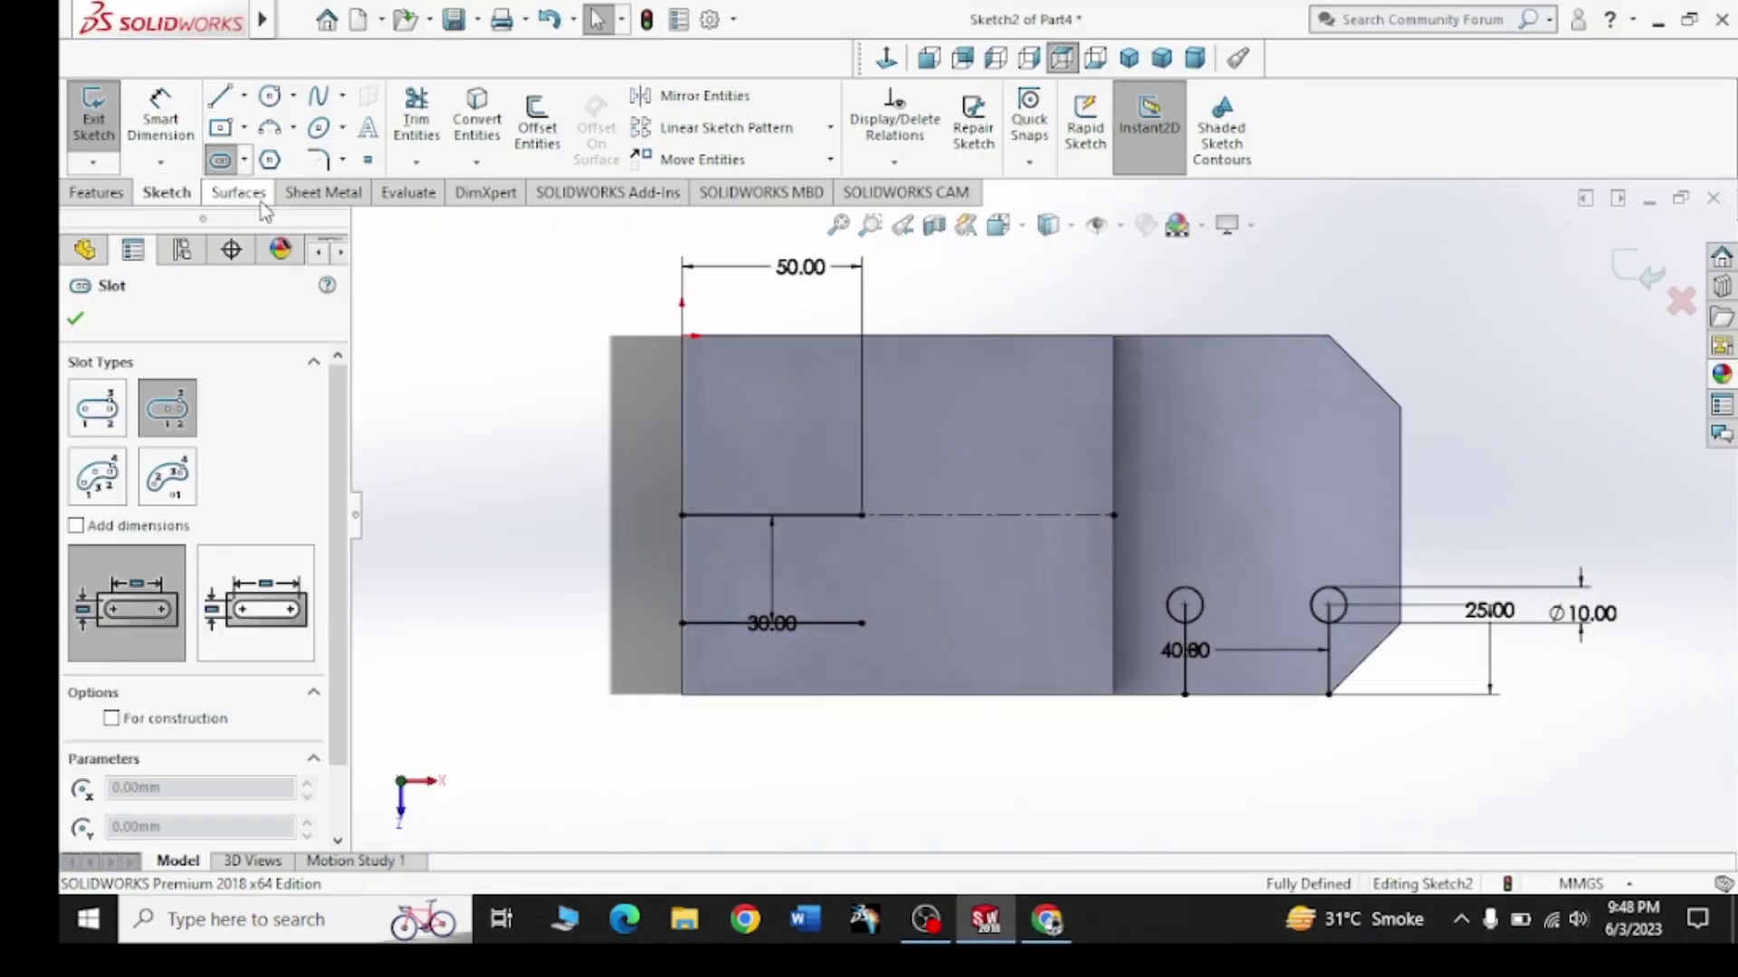
pyautogui.click(244, 161)
pyautogui.click(272, 183)
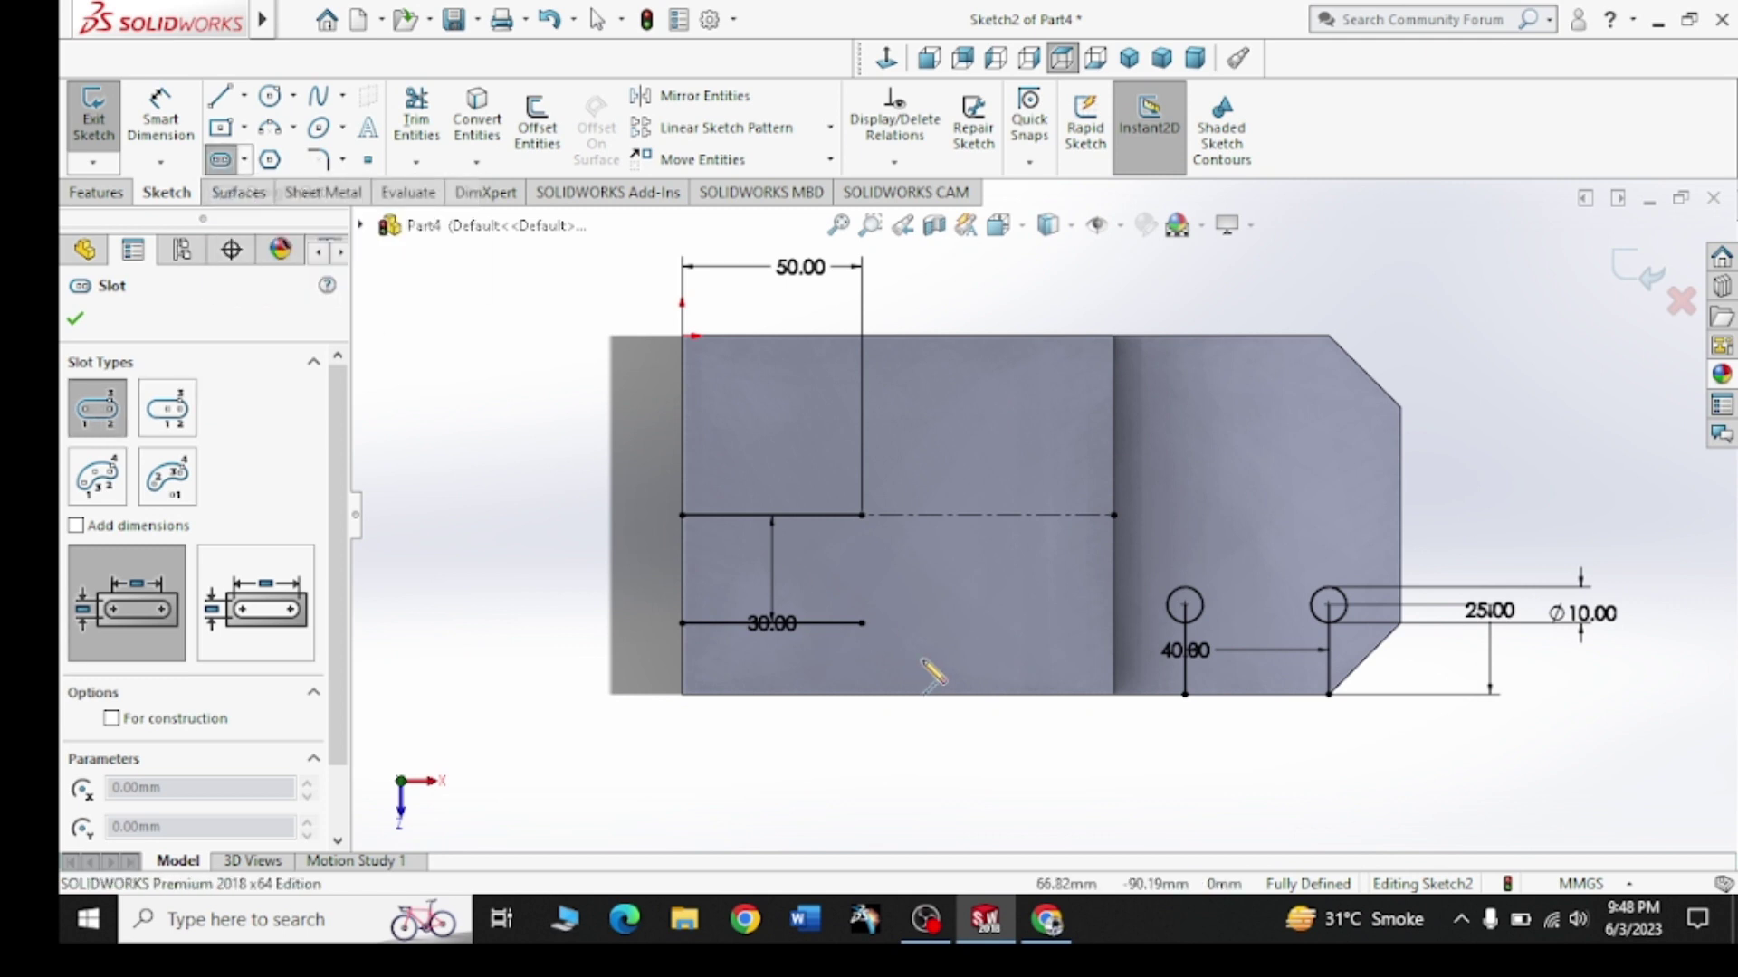
pyautogui.click(861, 623)
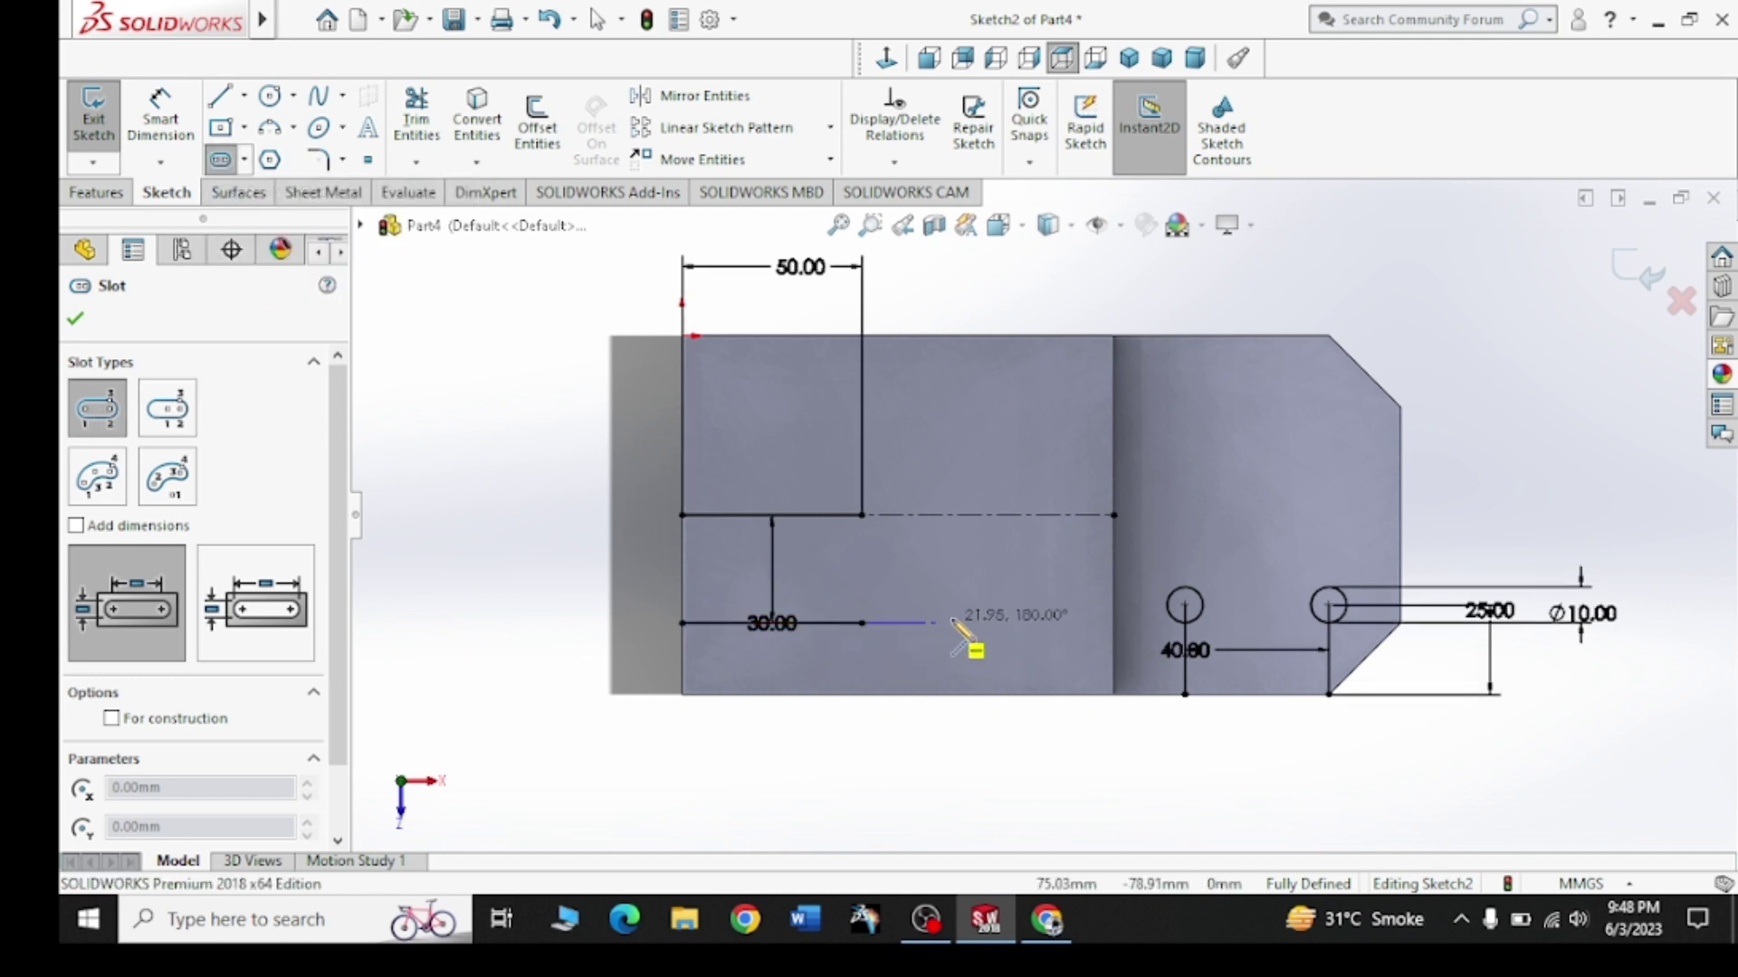
pyautogui.click(1052, 622)
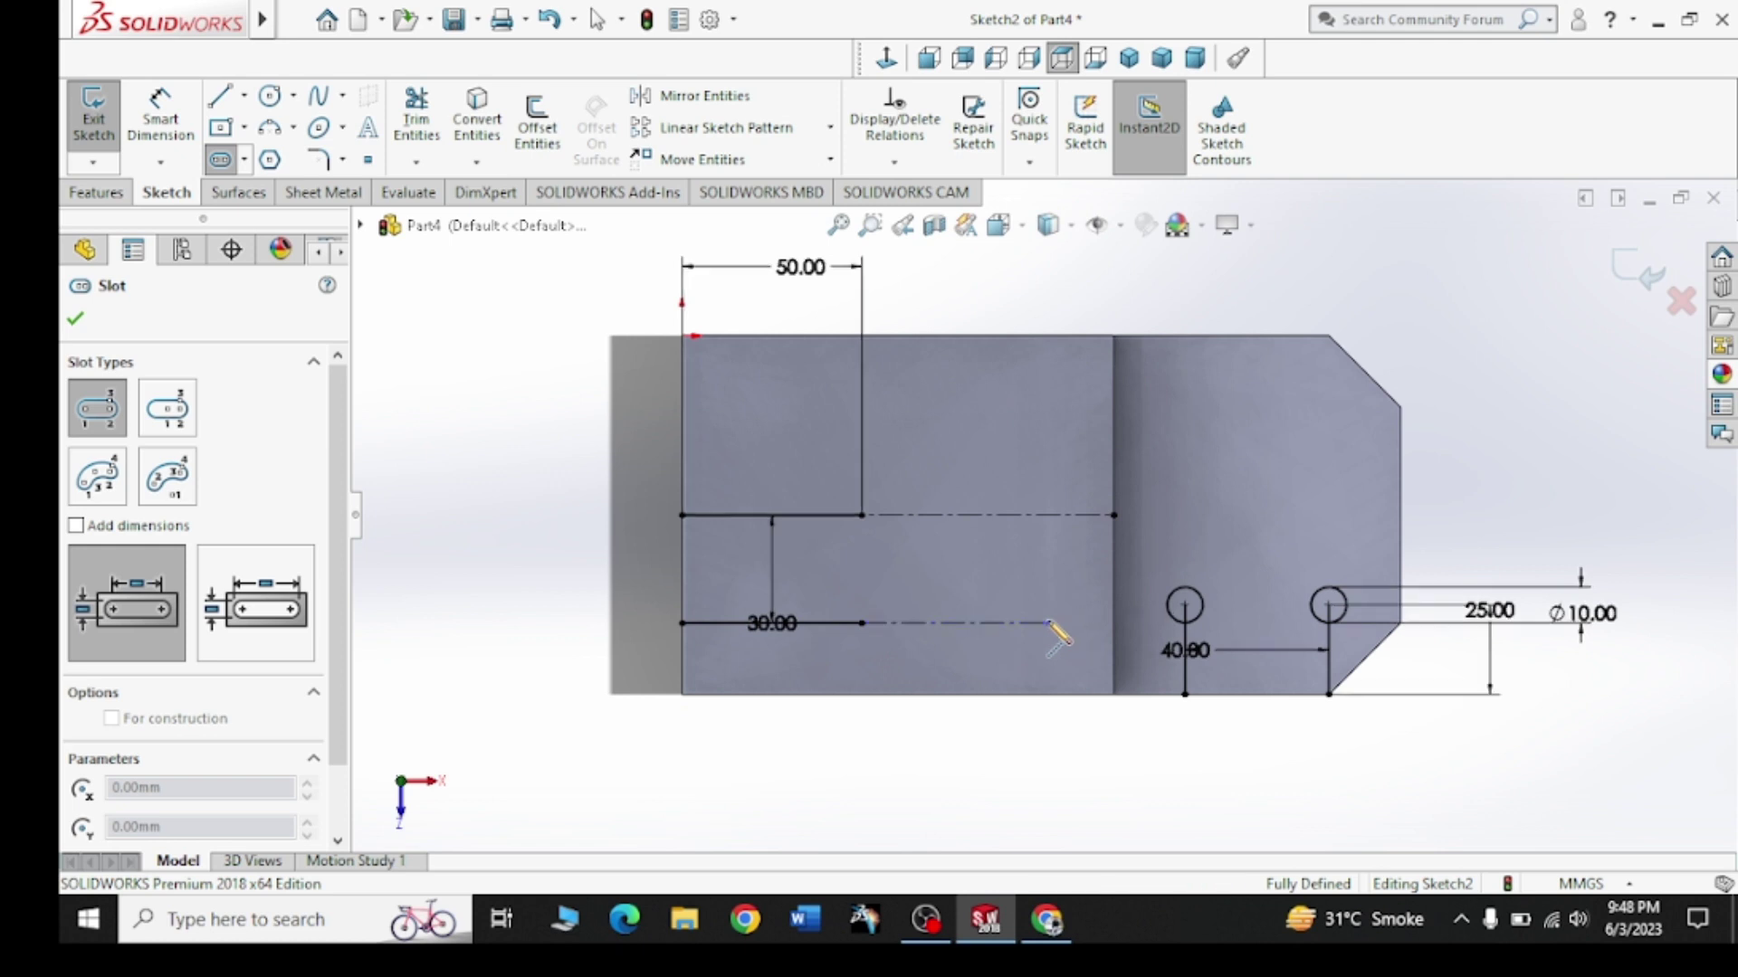
pyautogui.rightClick(1004, 458)
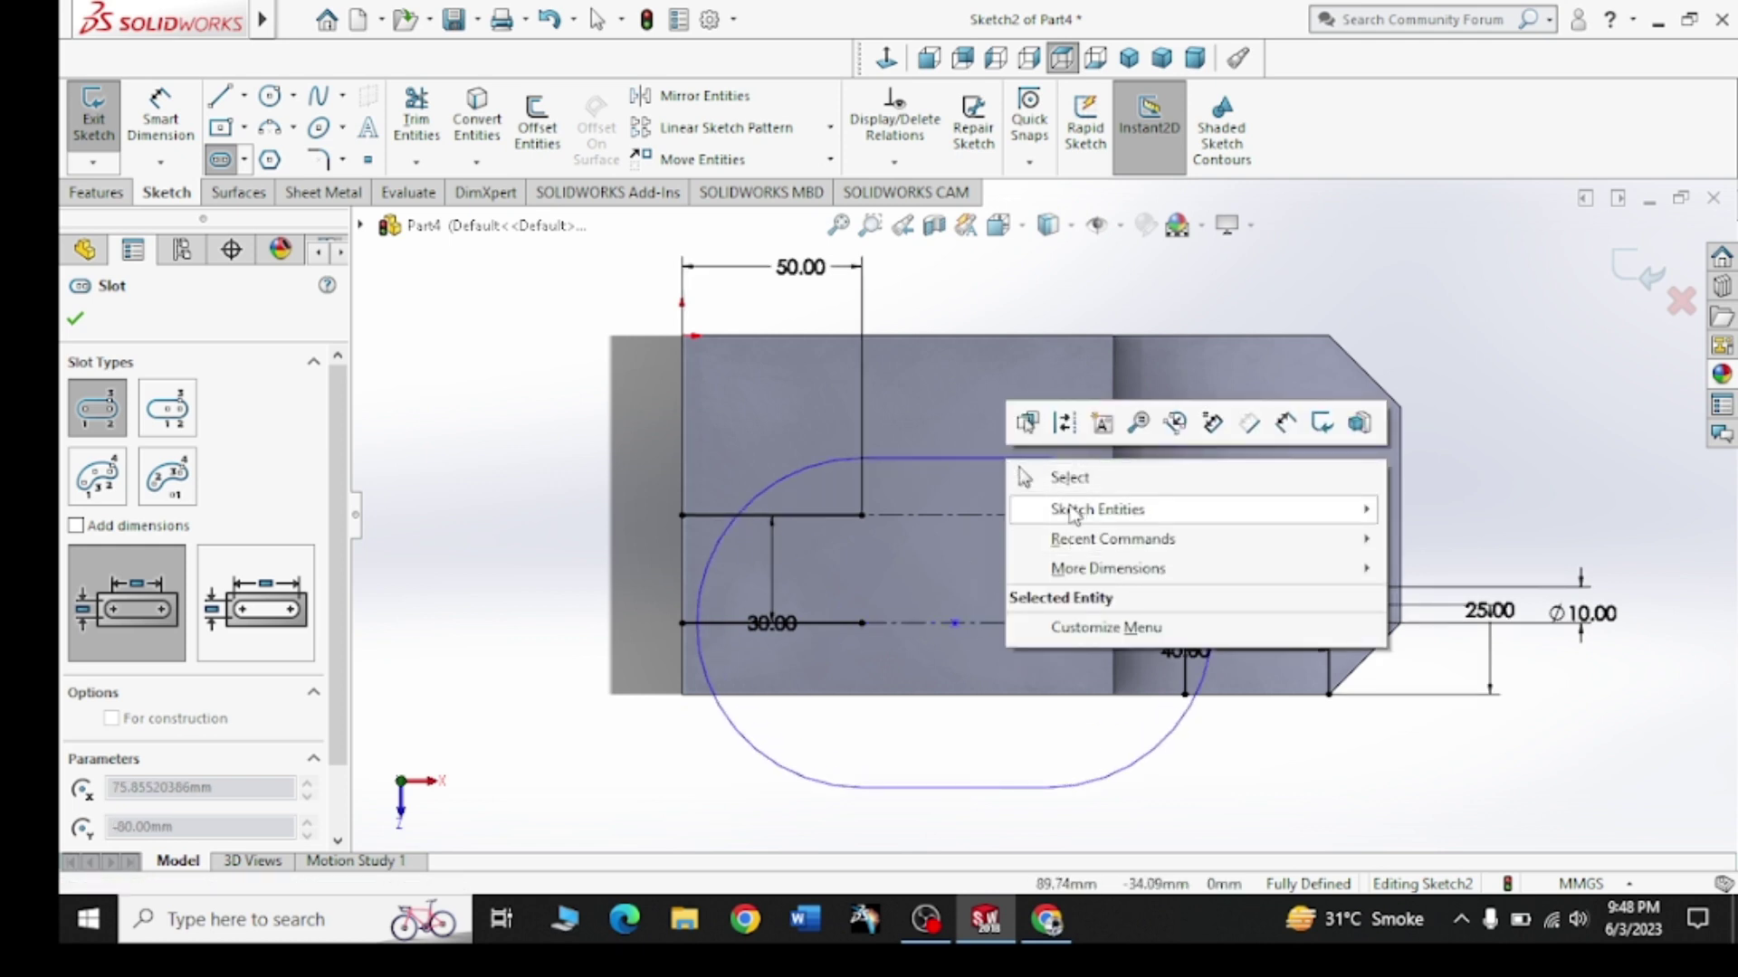
pyautogui.click(946, 546)
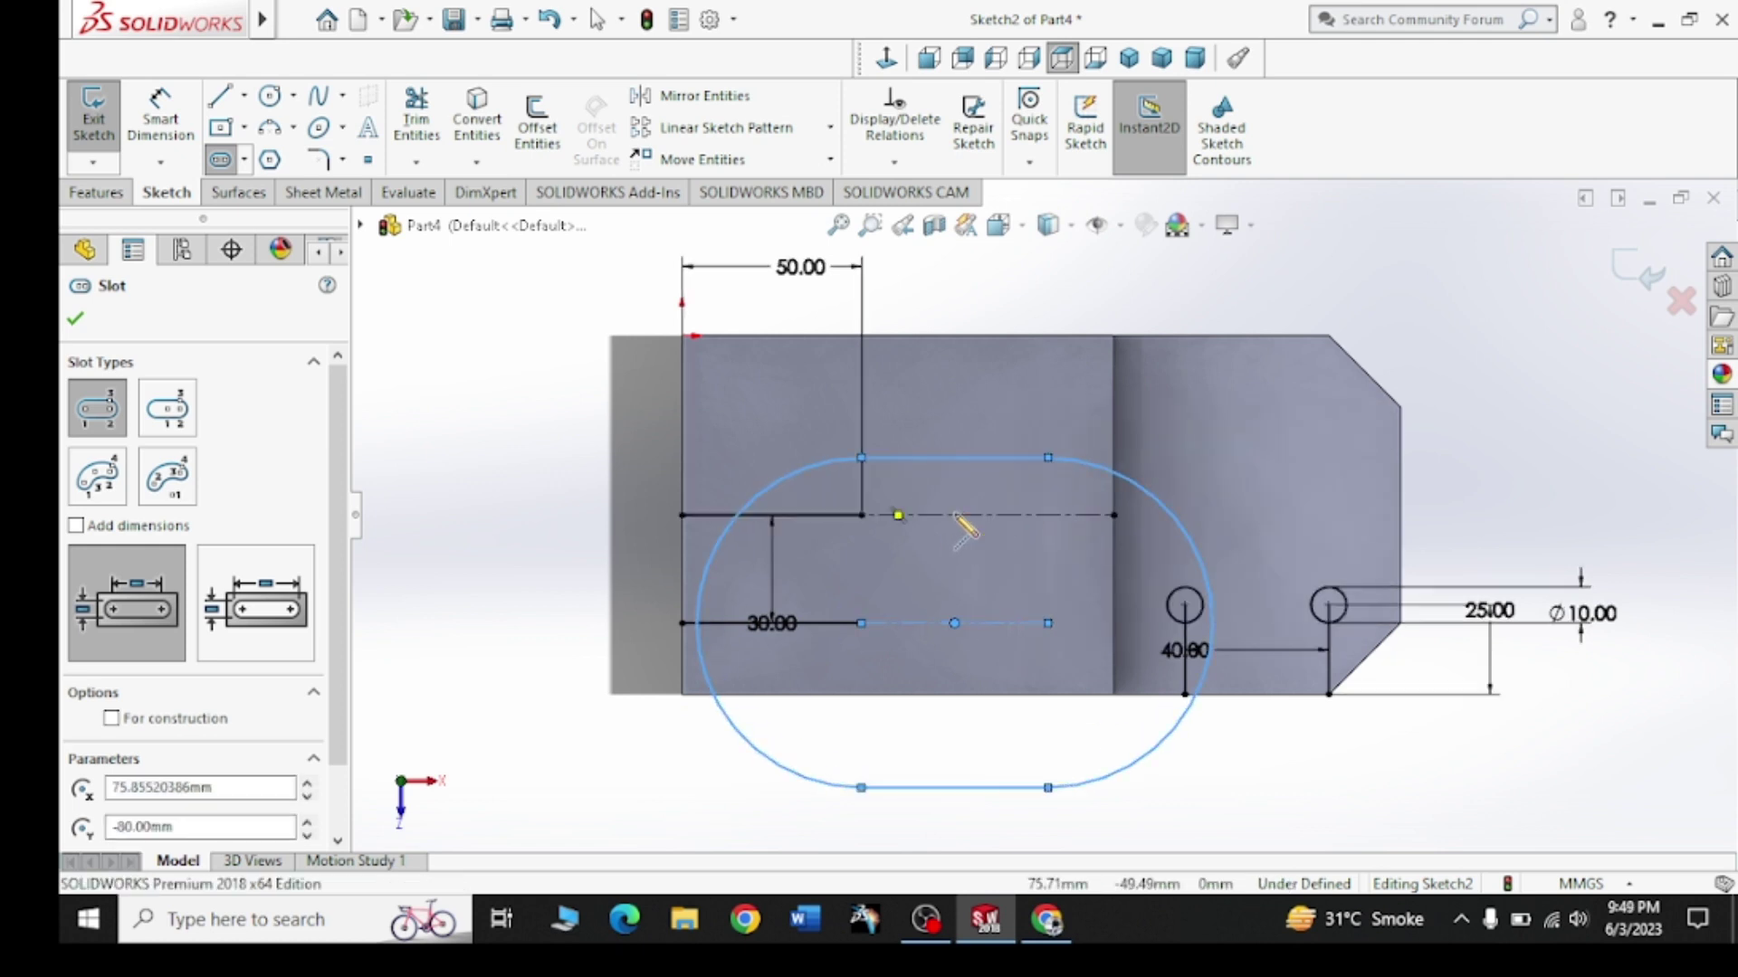
pyautogui.press('Escape')
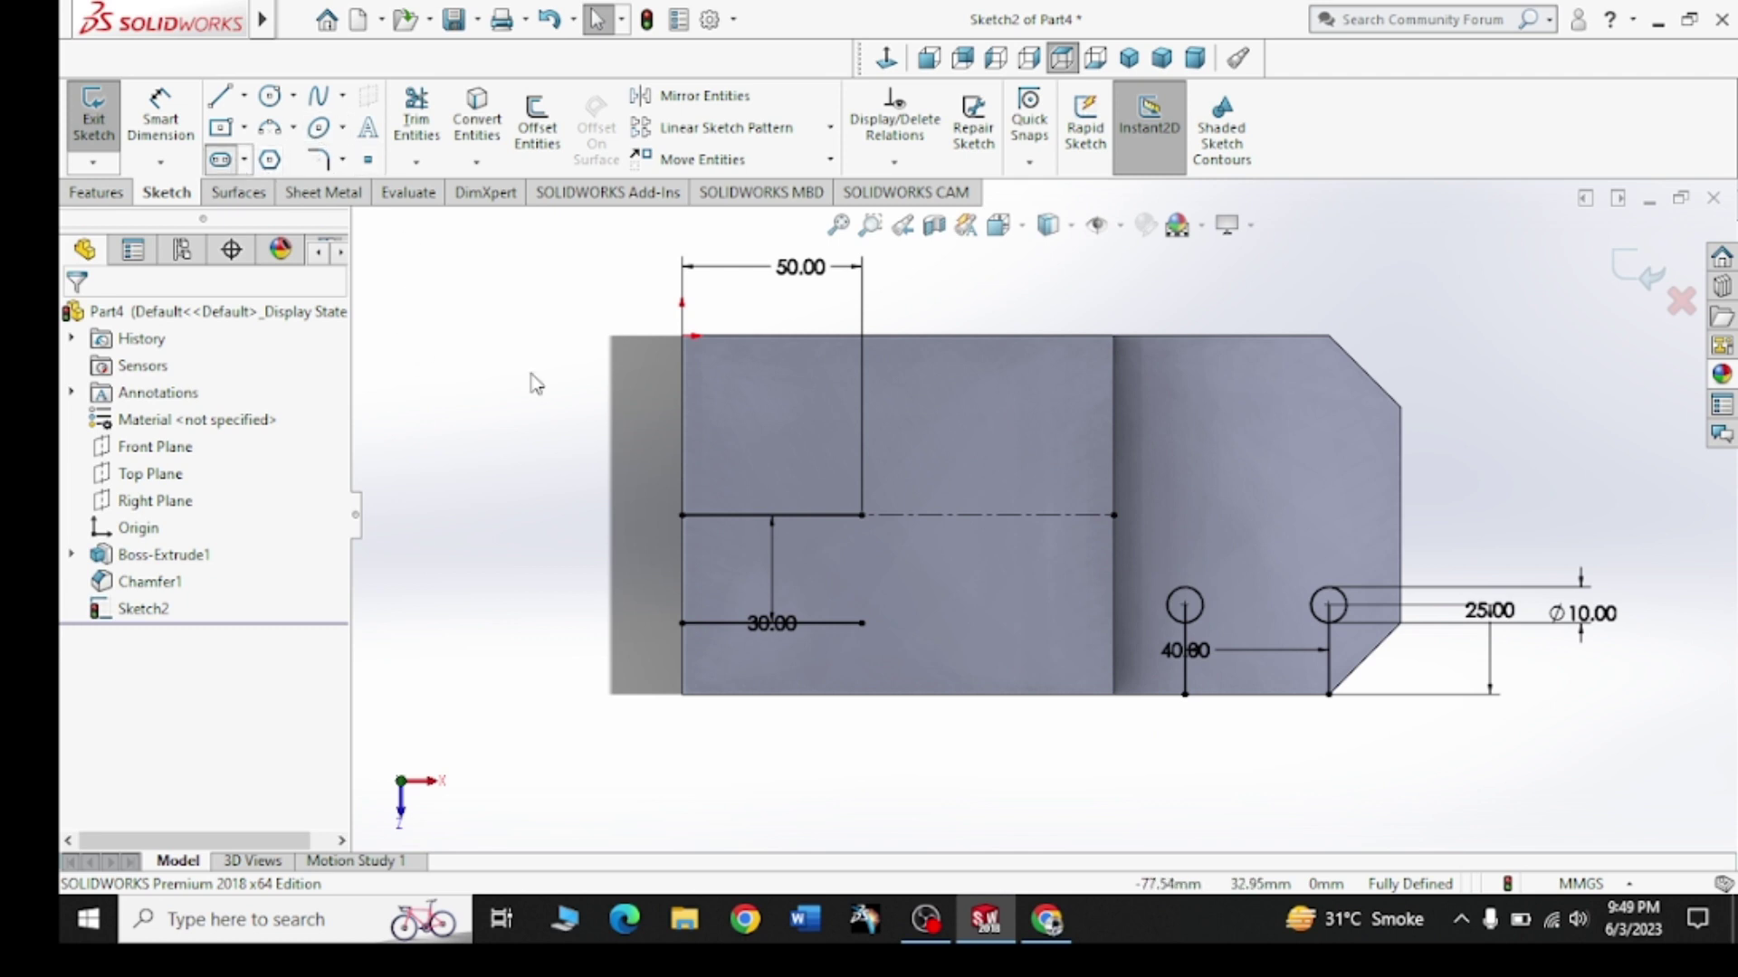
pyautogui.press('Return')
pyautogui.click(861, 623)
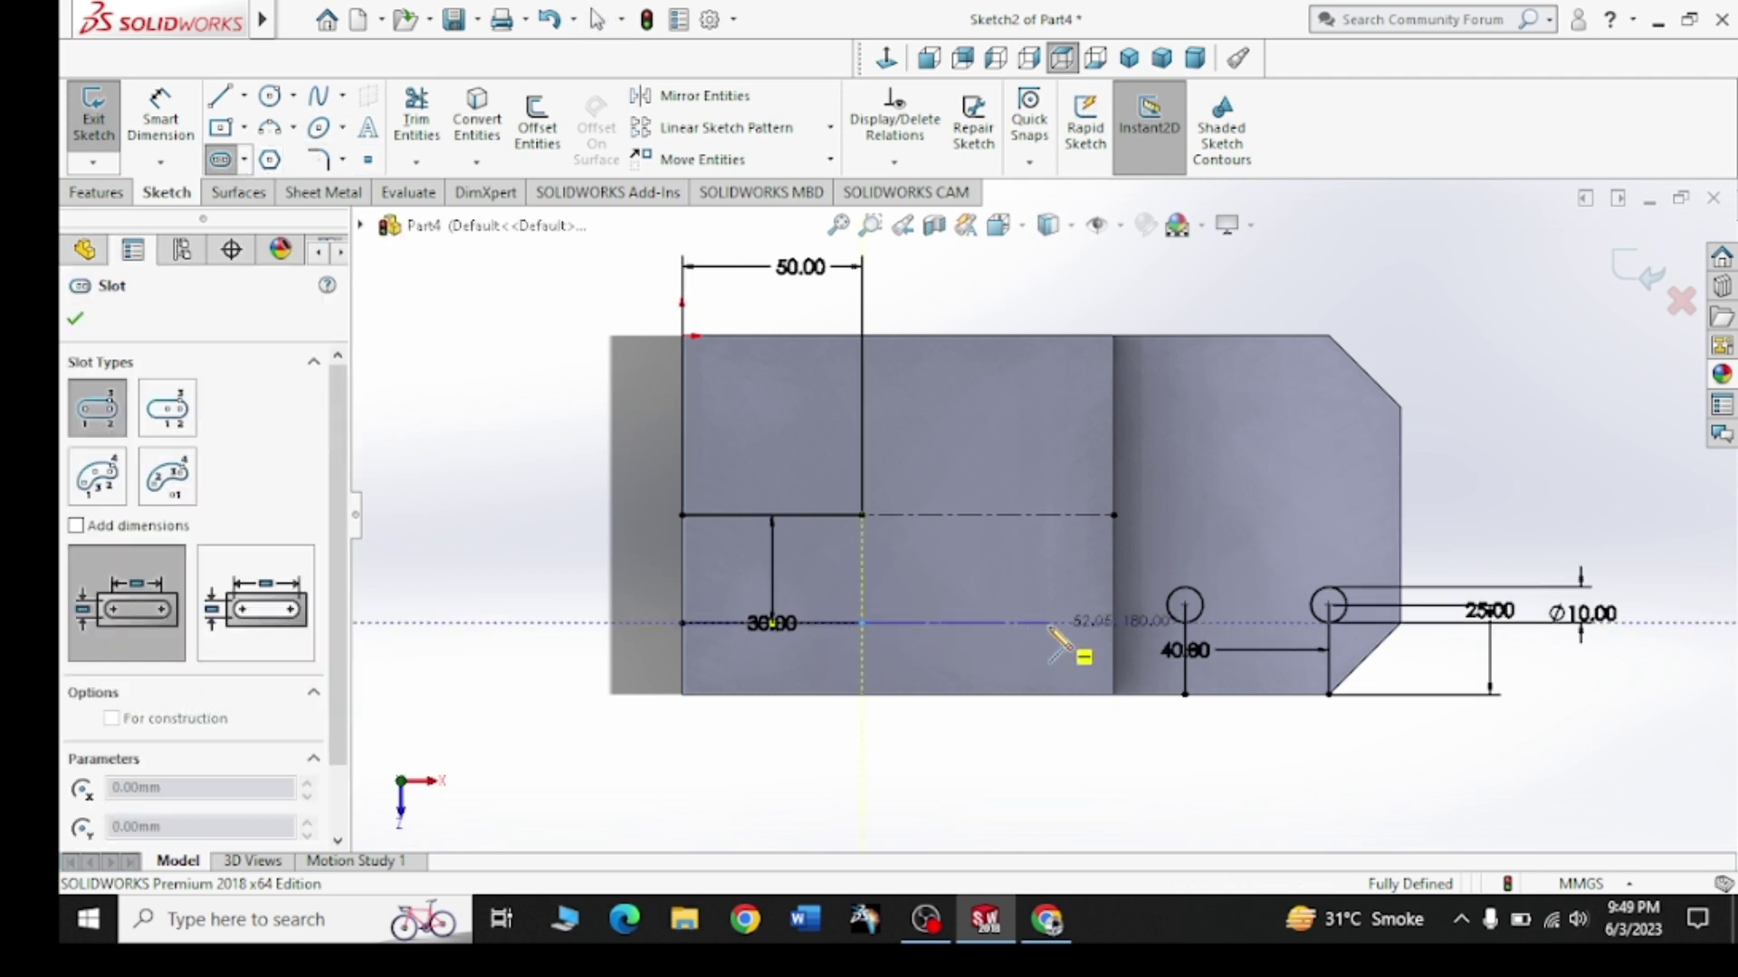
pyautogui.click(1049, 622)
pyautogui.click(1014, 595)
# Dimension the slot to 50 mm length and R6 end radius
pyautogui.press('Escape')
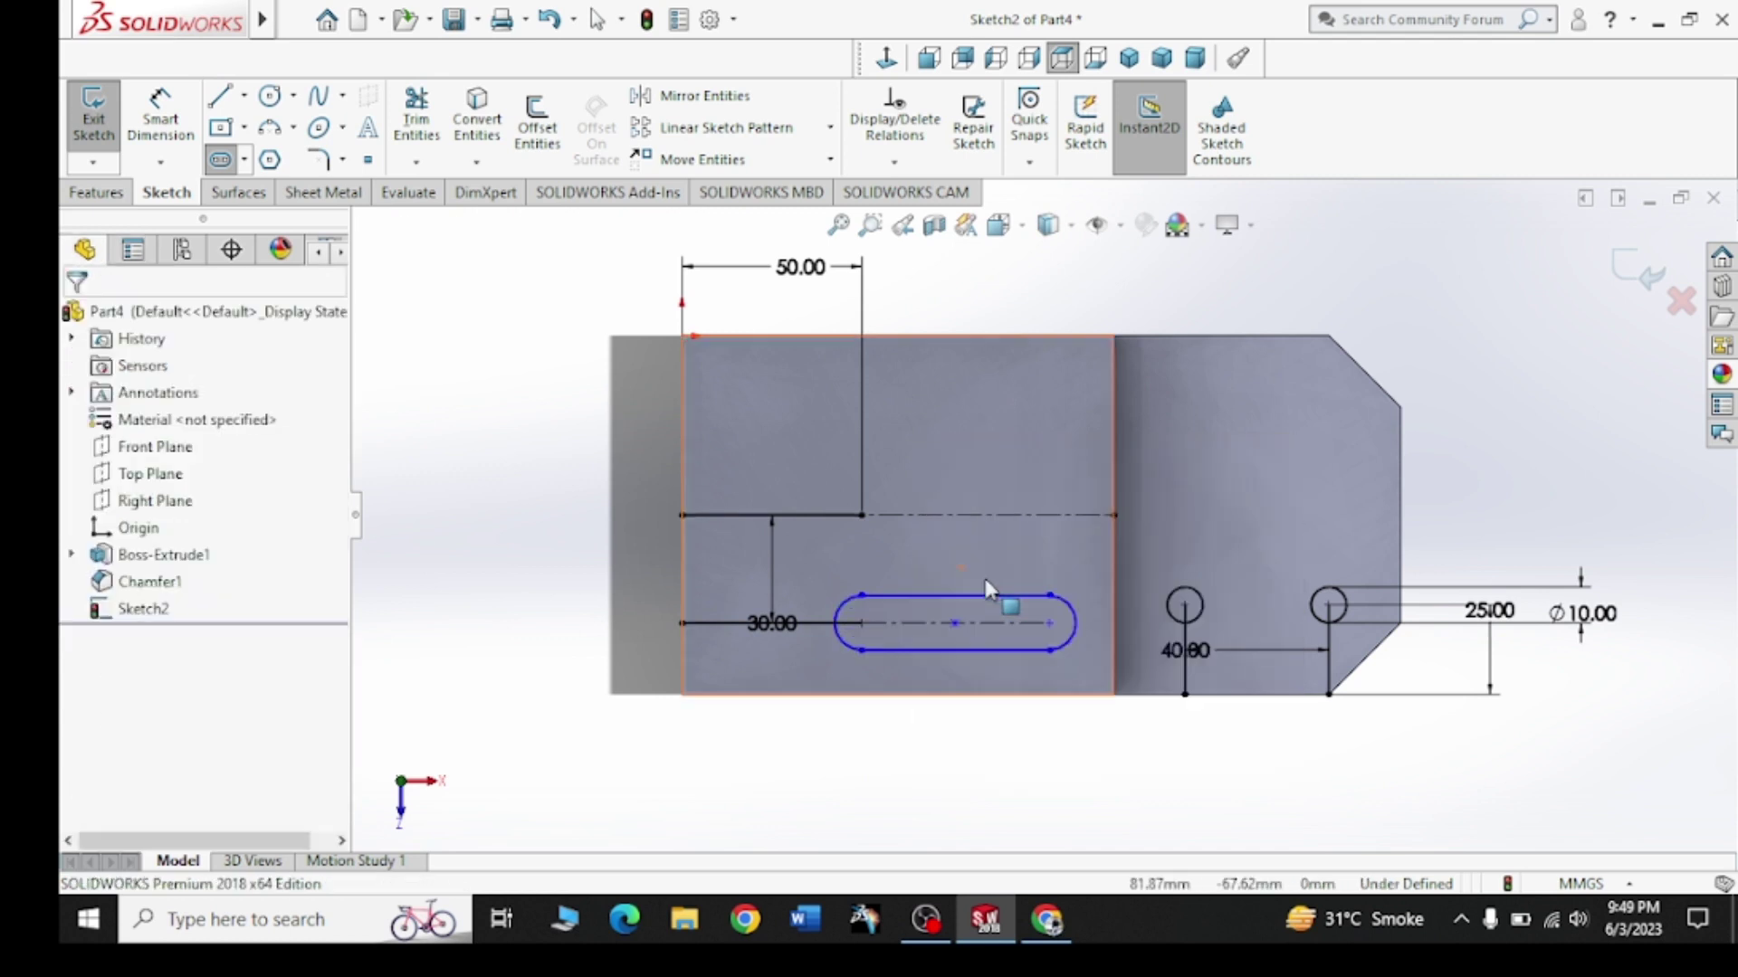
pyautogui.click(160, 113)
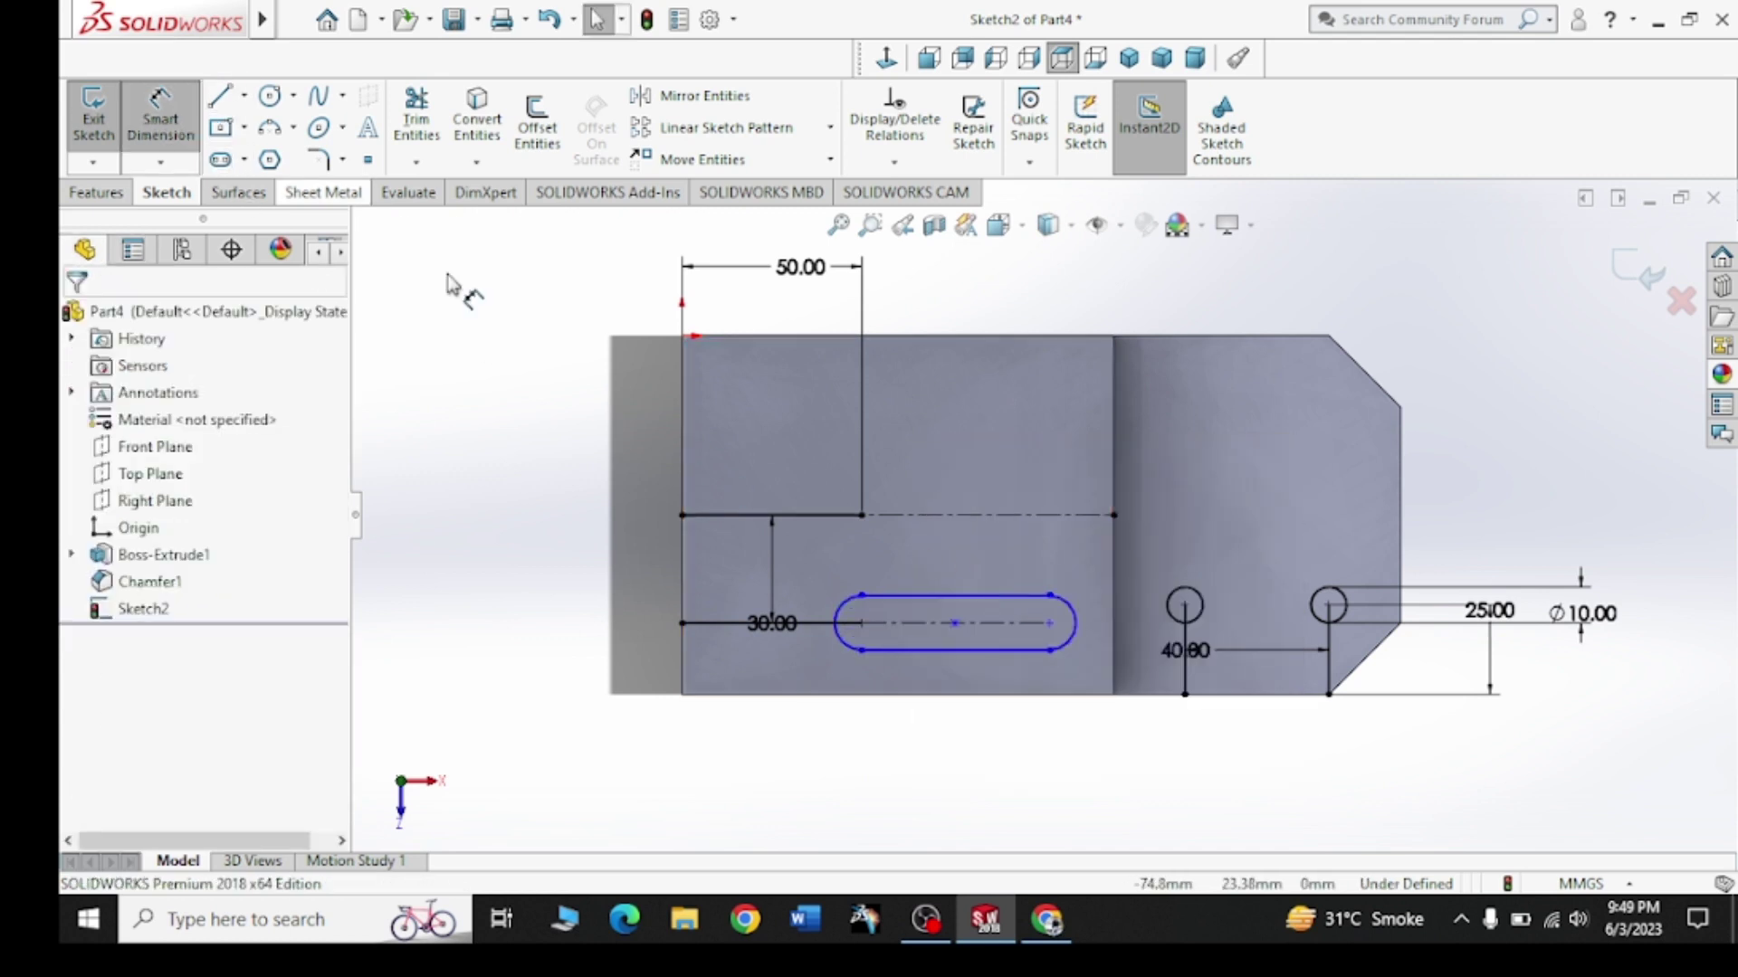
pyautogui.click(964, 615)
pyautogui.click(971, 769)
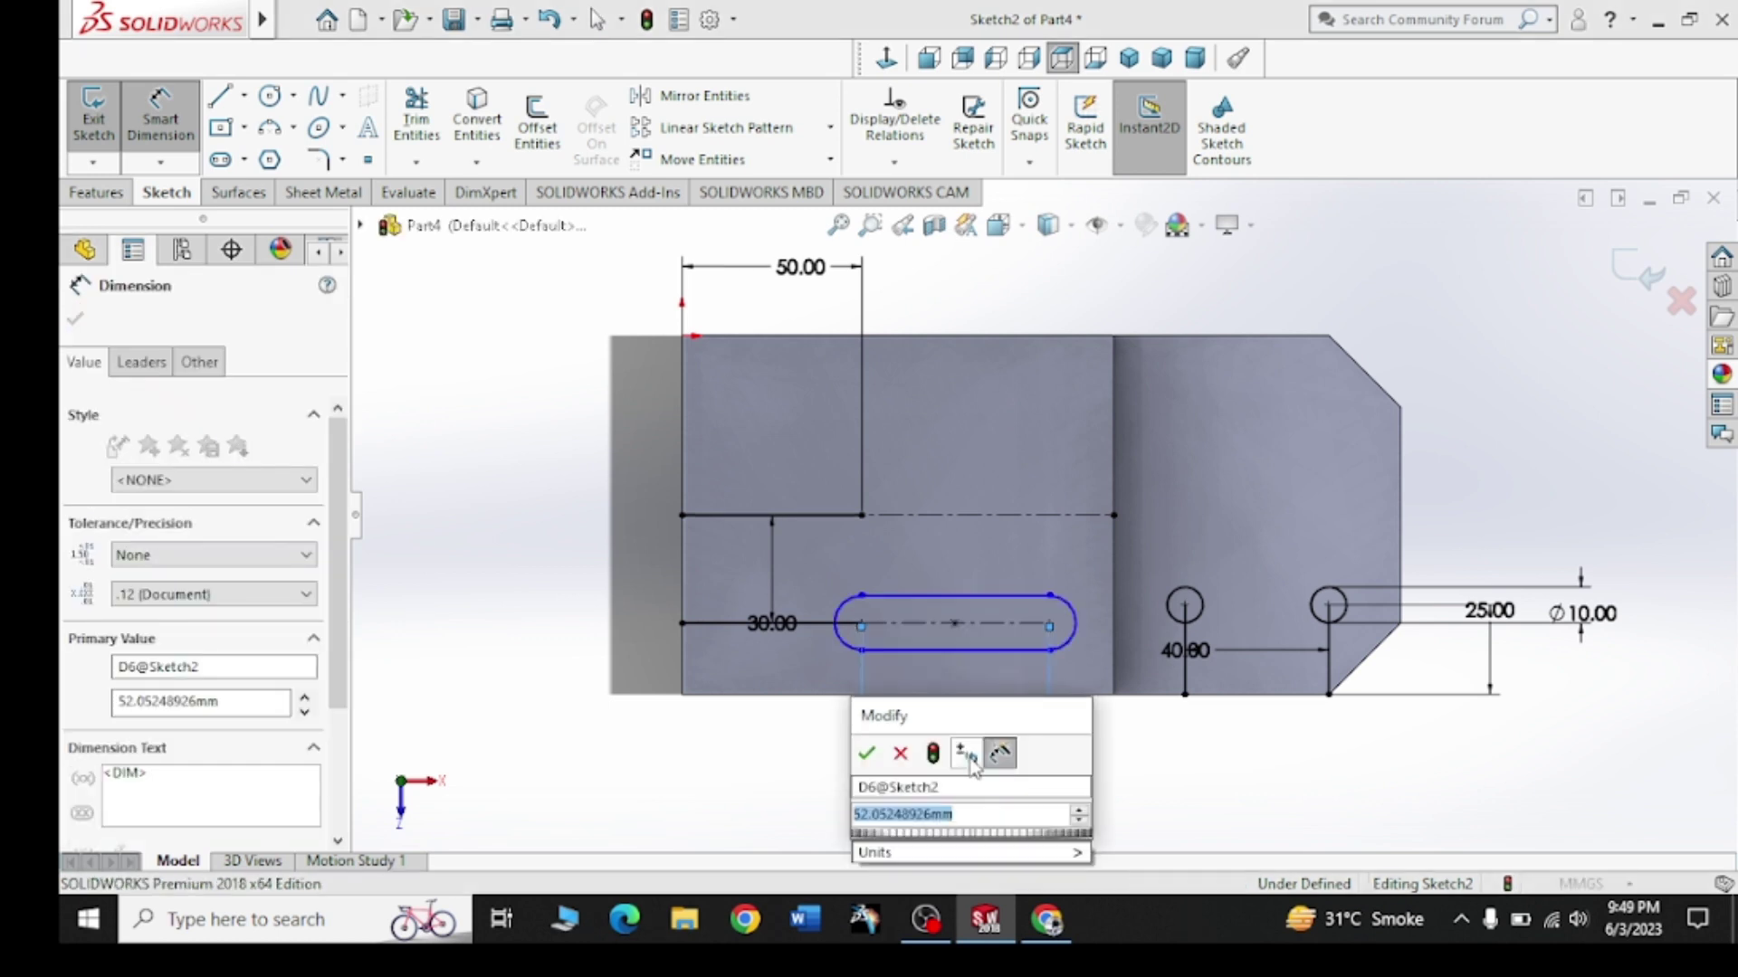
pyautogui.write('50')
pyautogui.press('Return')
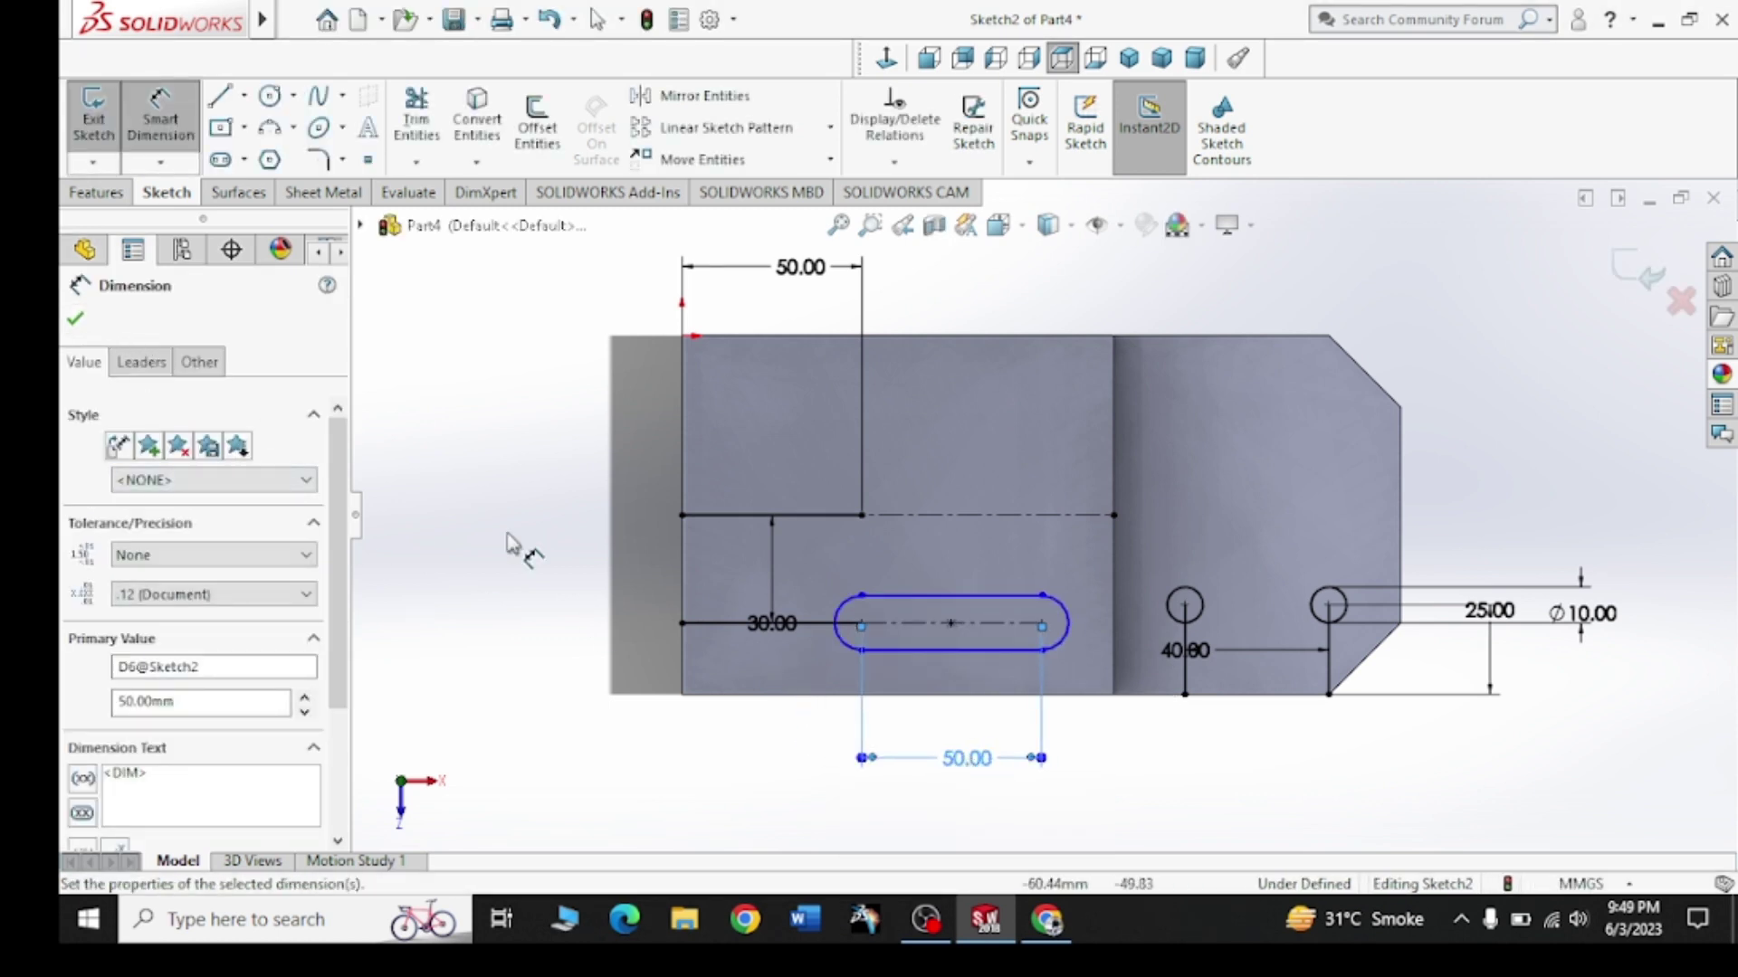
pyautogui.hotkey('alt', 'Tab')
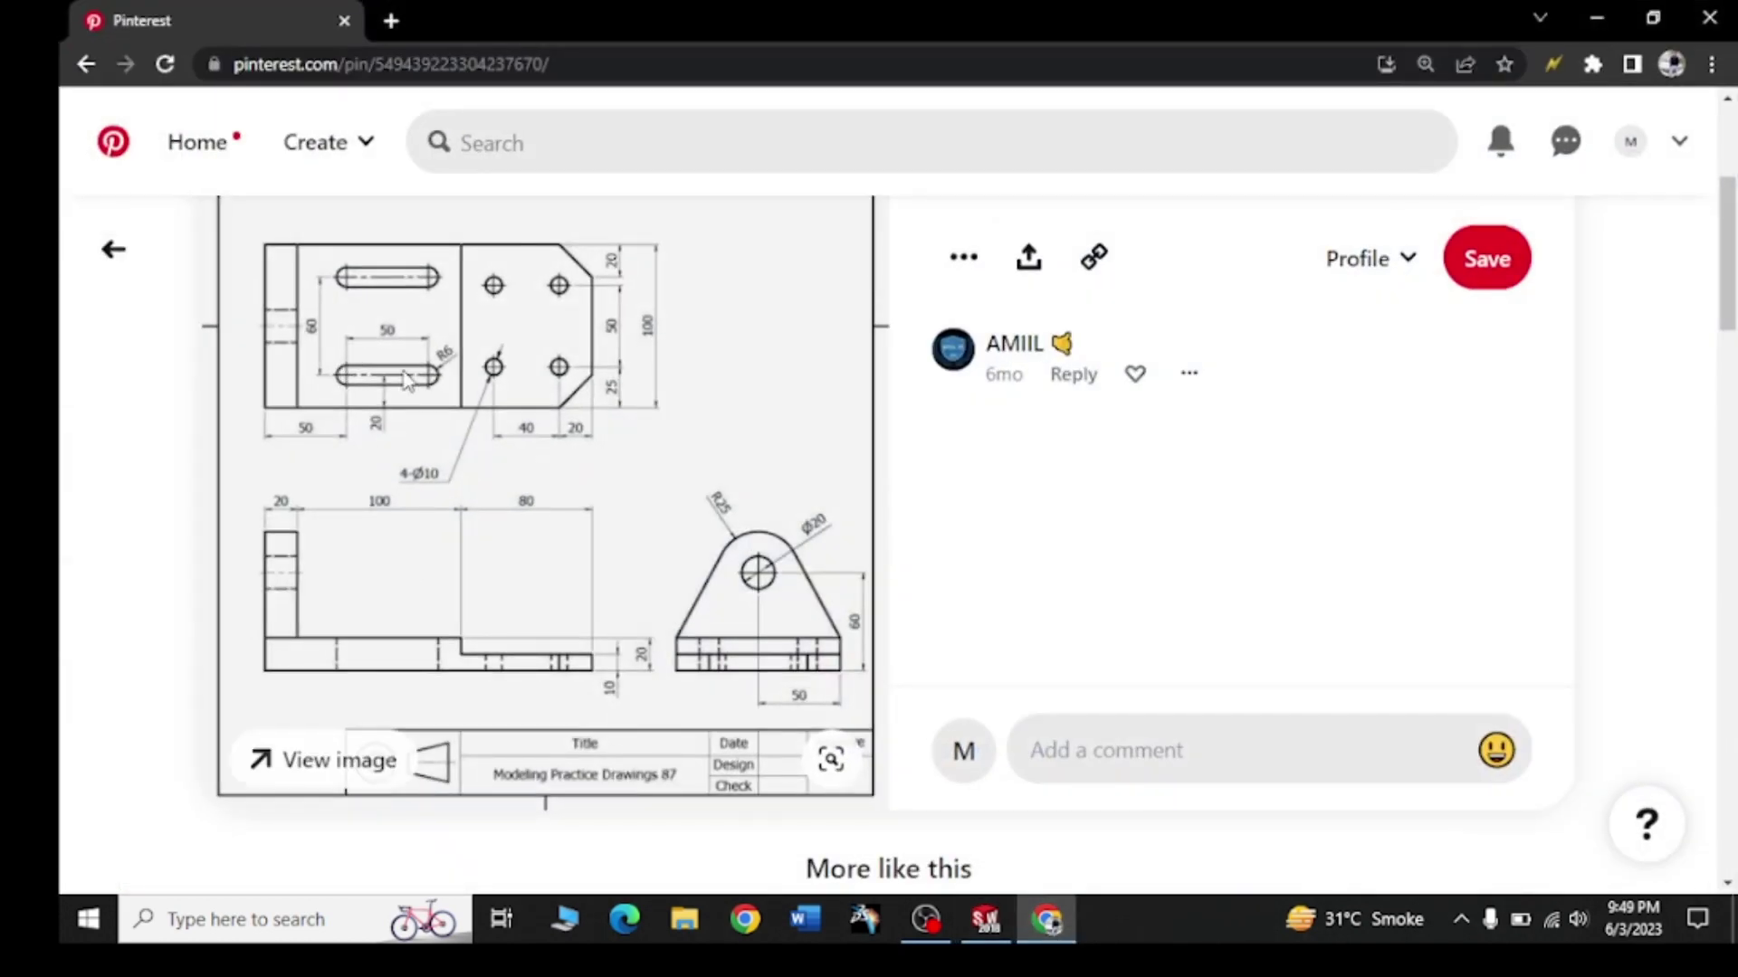
pyautogui.click(1596, 18)
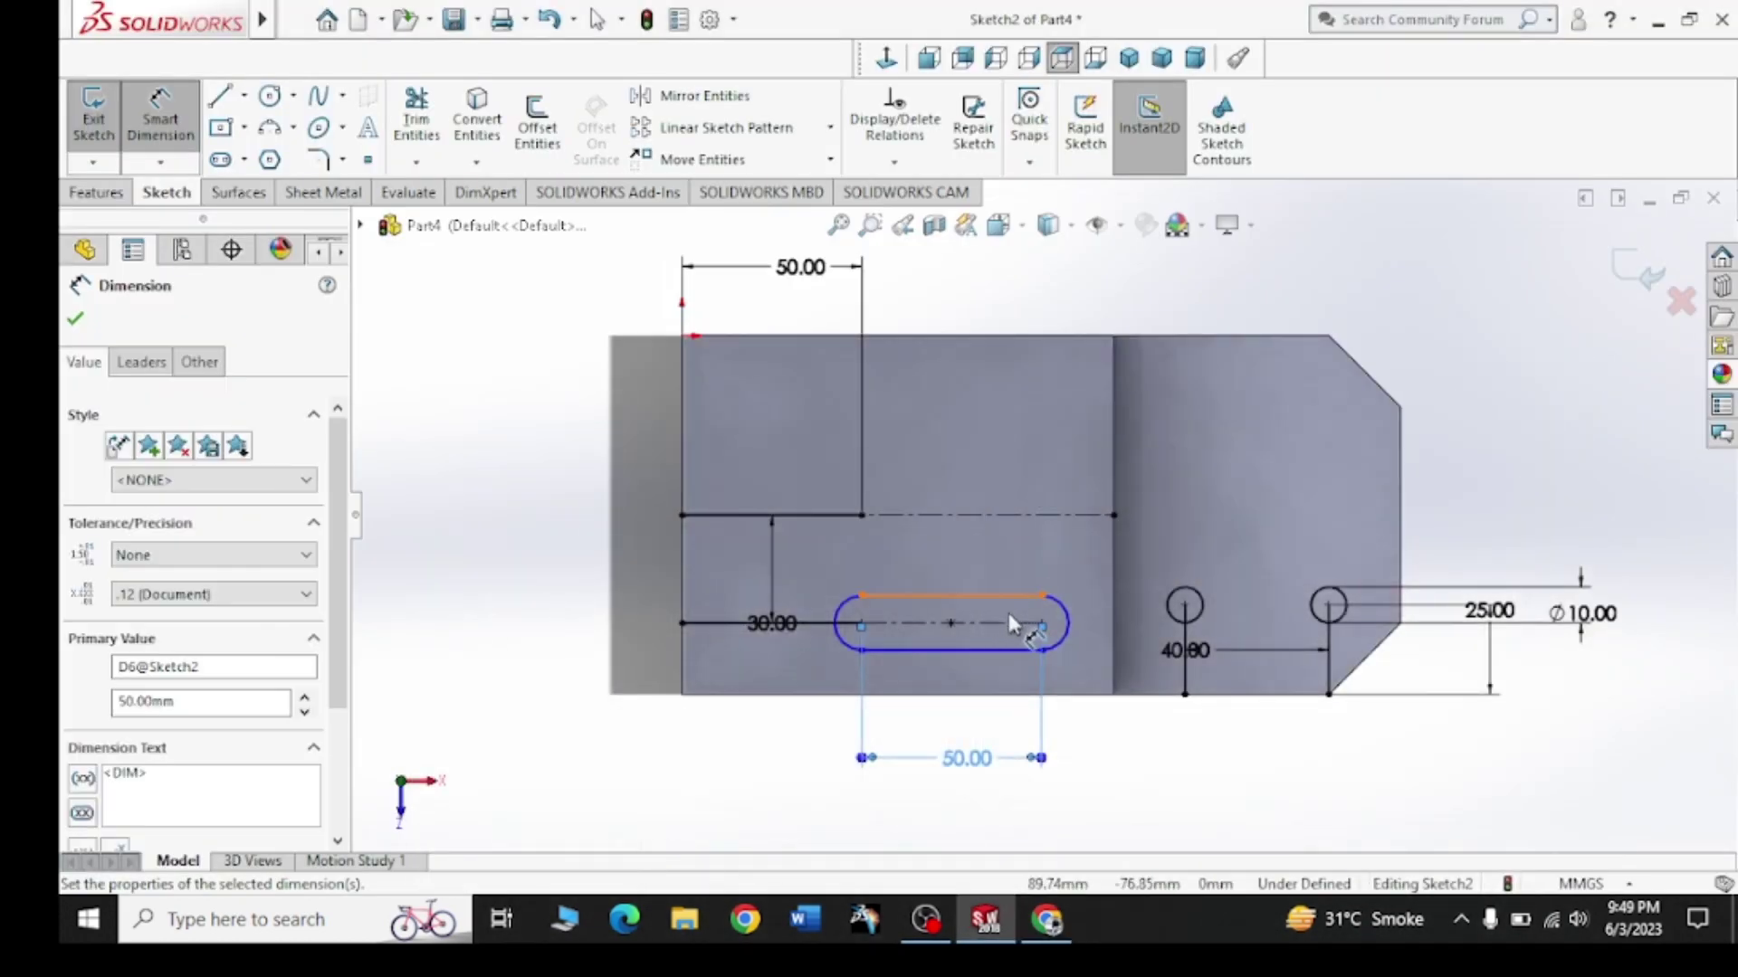
pyautogui.click(1066, 625)
pyautogui.click(1149, 767)
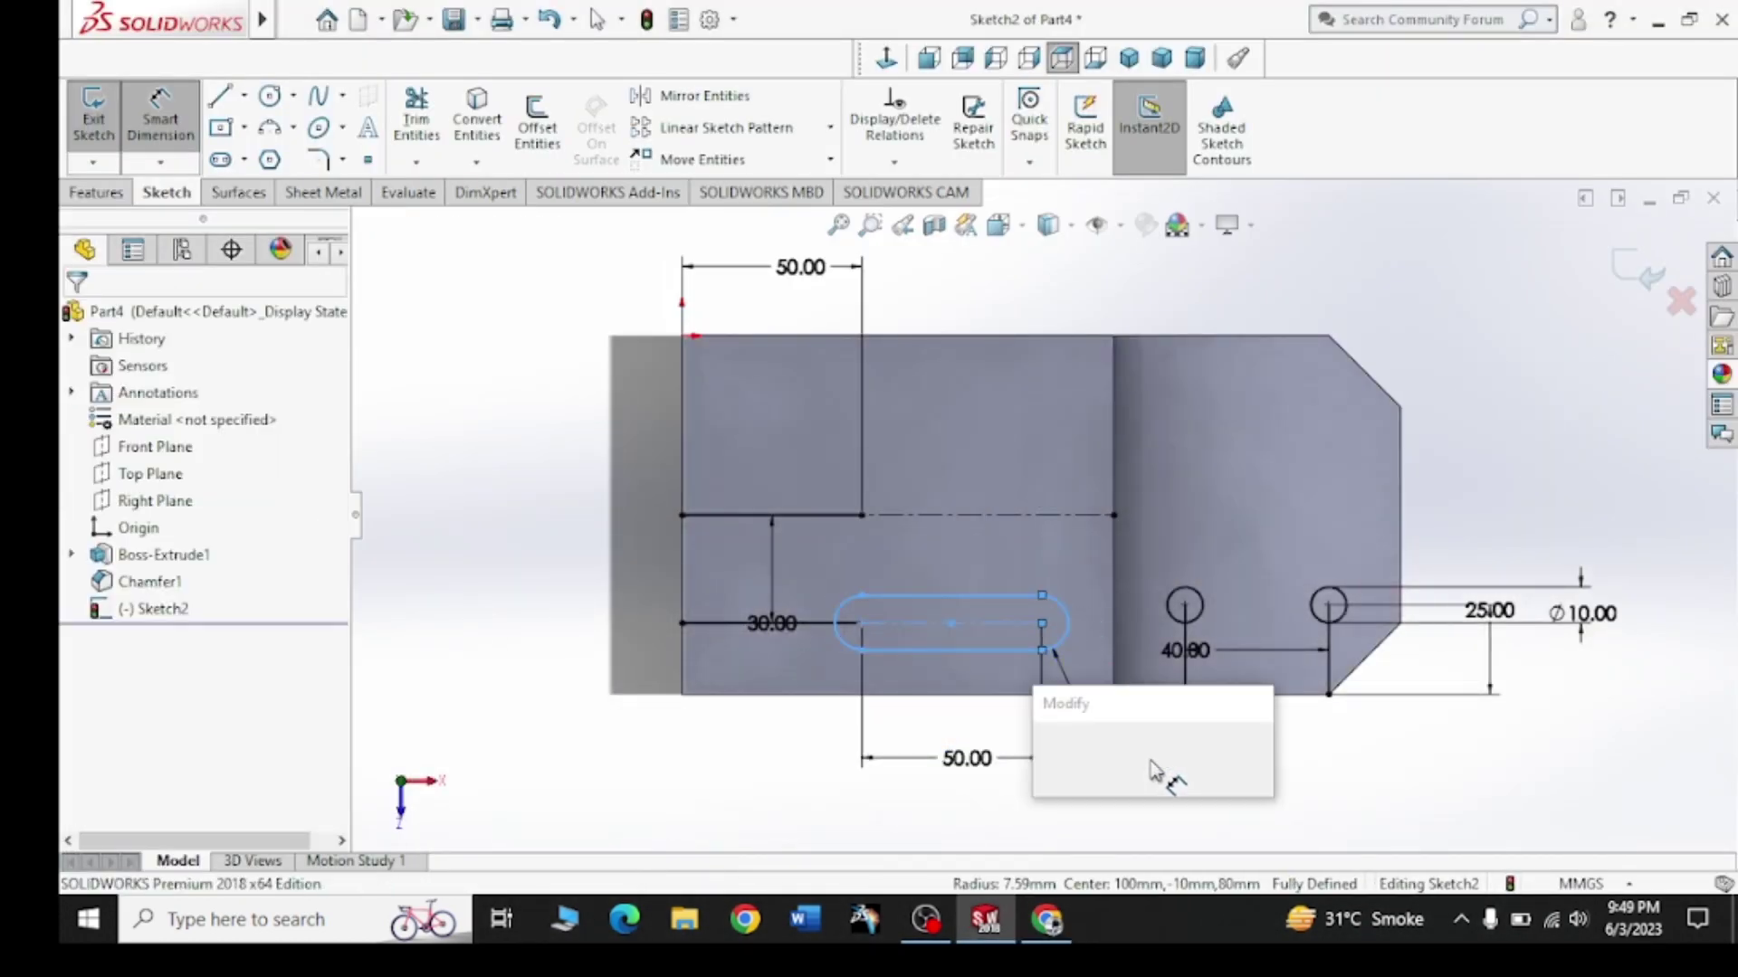
pyautogui.write('6')
pyautogui.press('Return')
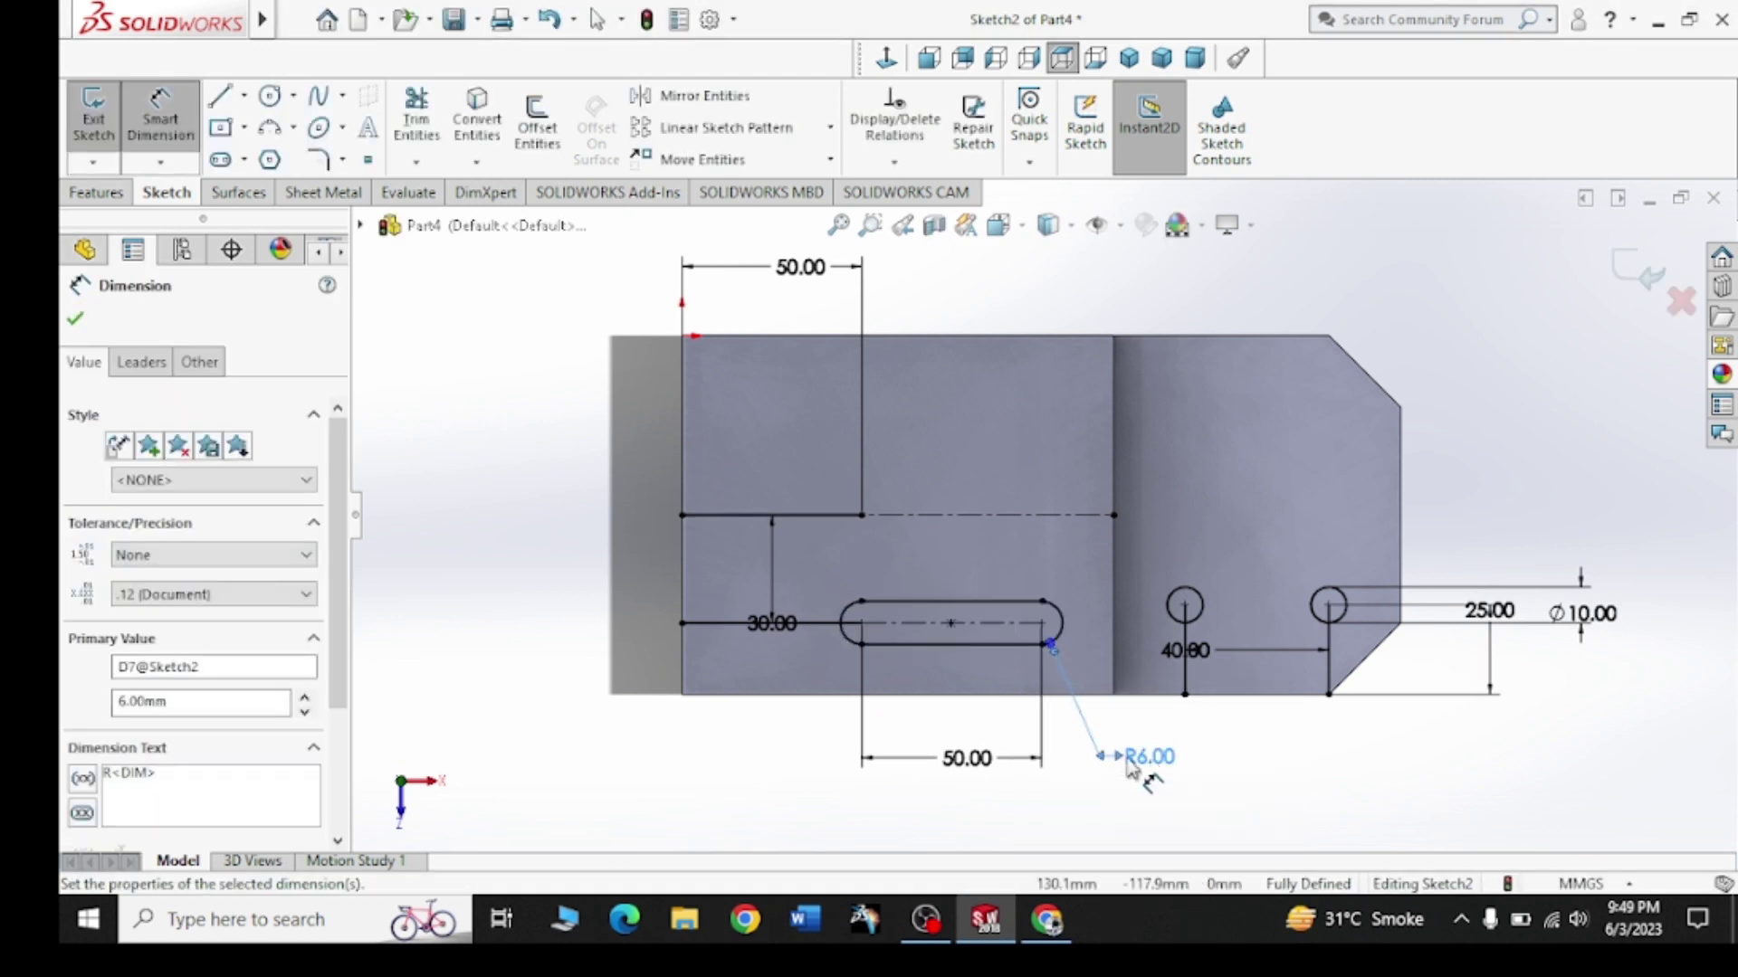
pyautogui.click(74, 323)
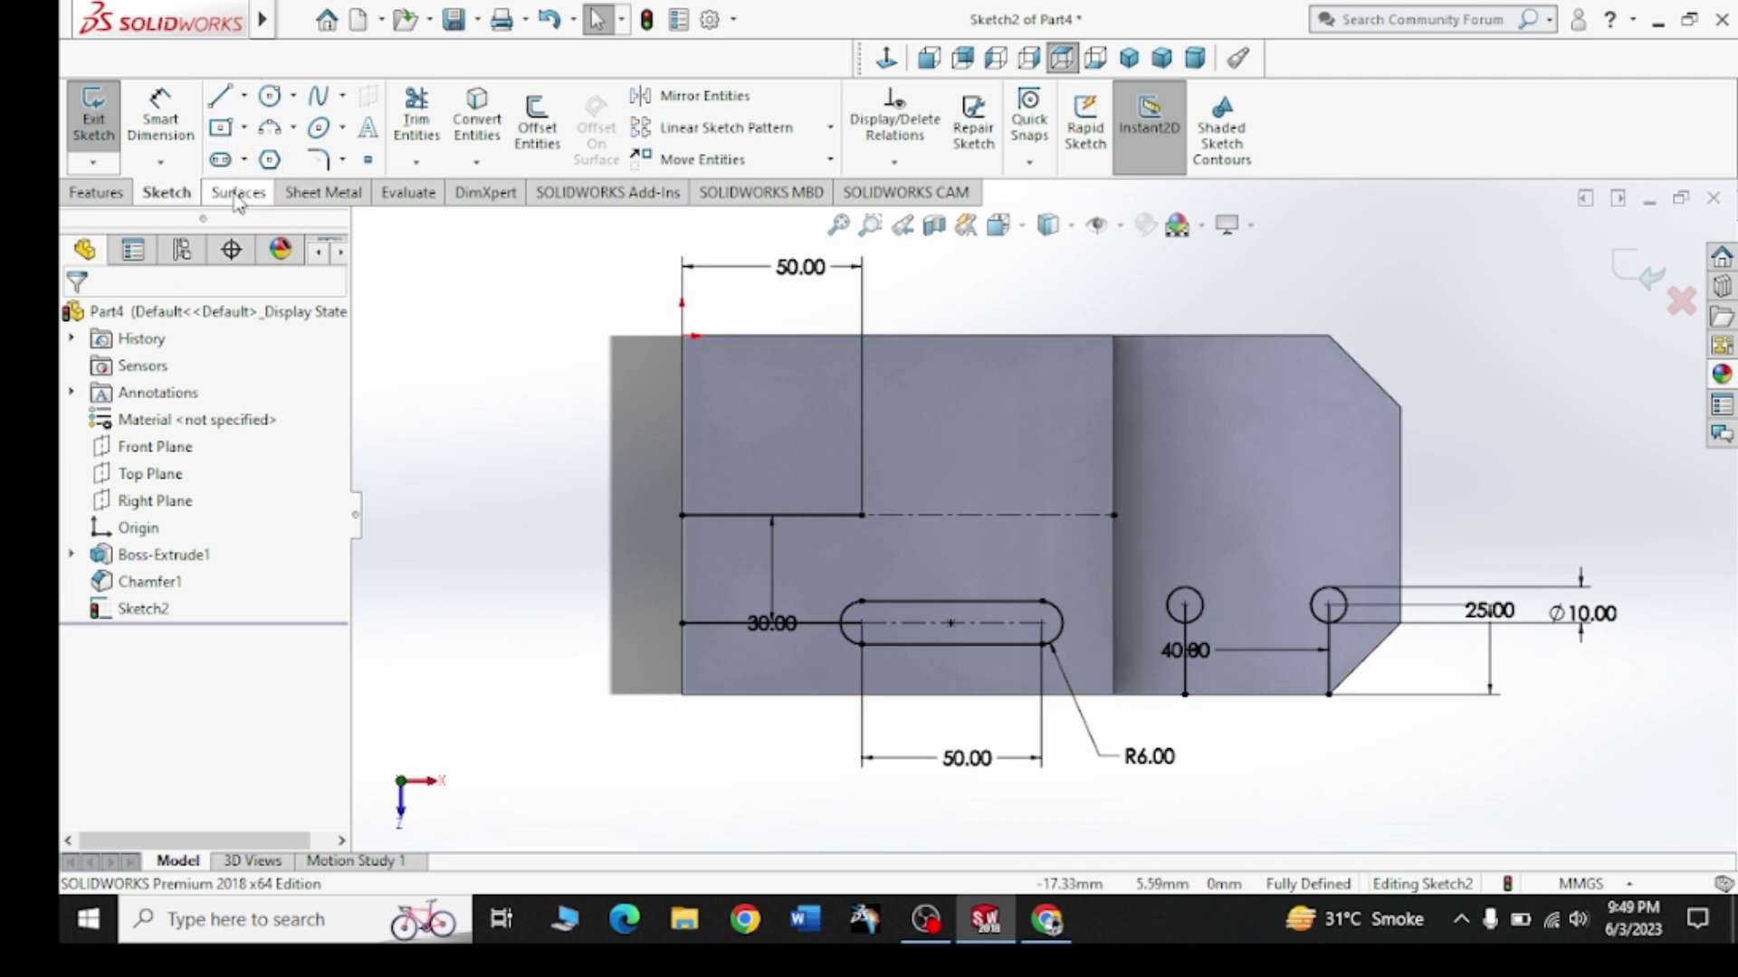
# Attempt to trim the horizontal centre line and dismiss the cannot-extend warning
pyautogui.click(405, 172)
pyautogui.click(452, 186)
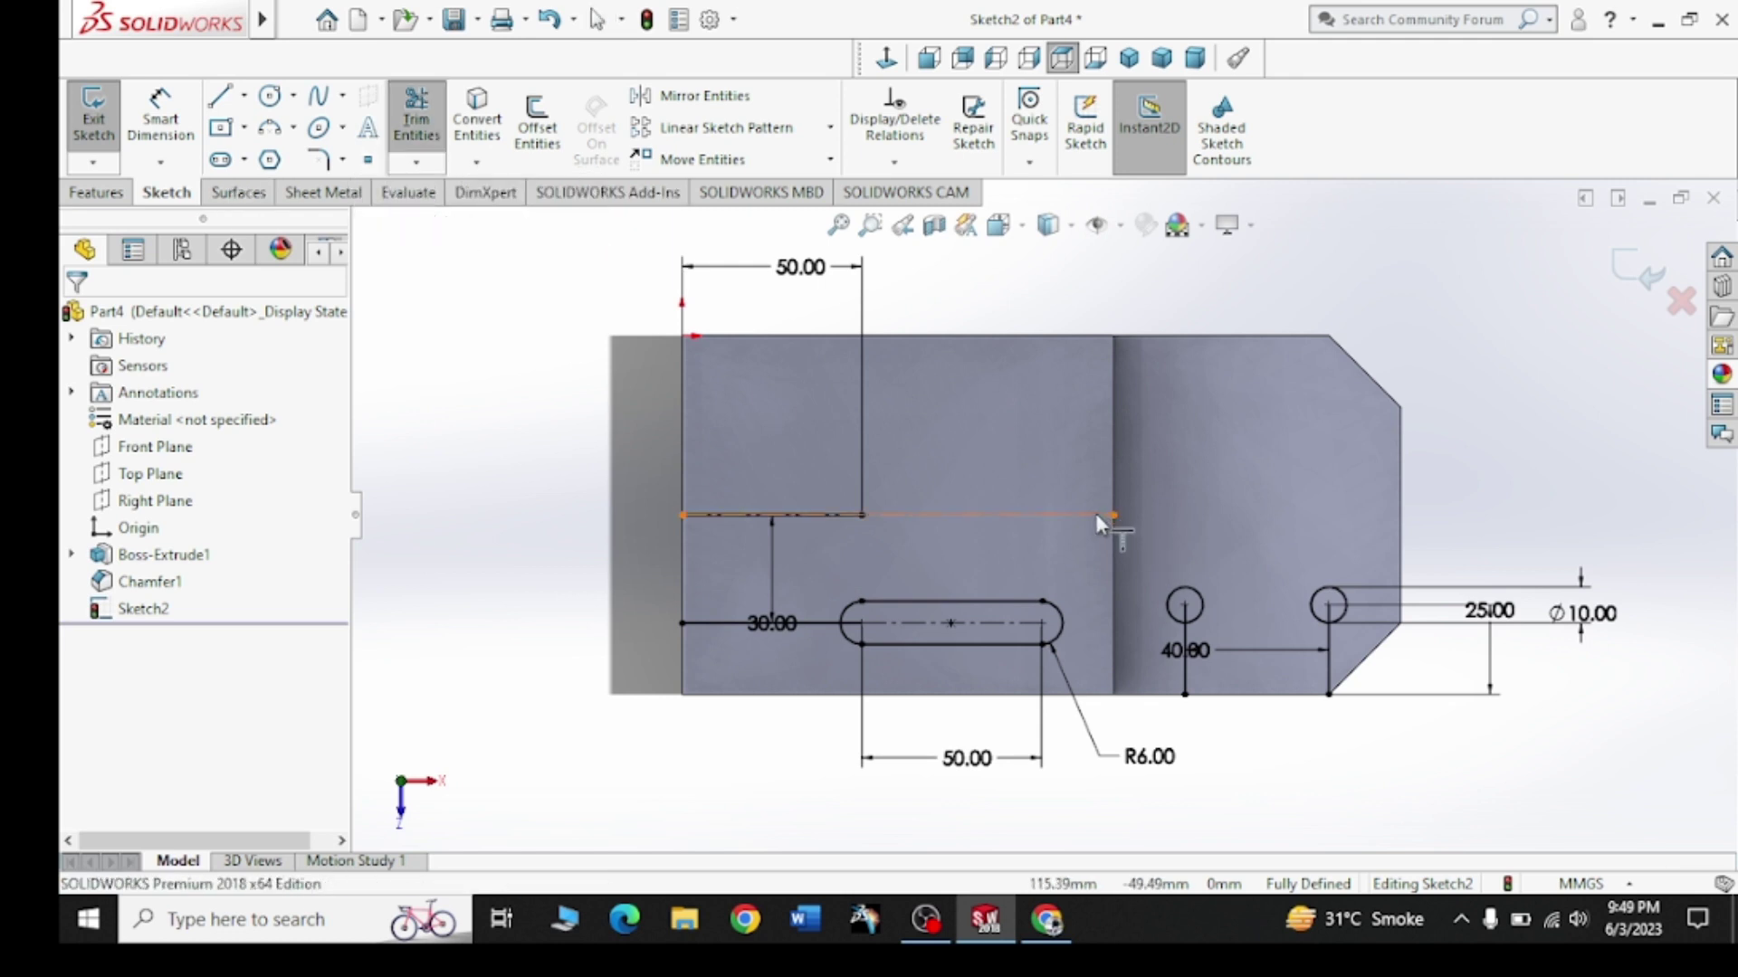
pyautogui.click(1097, 516)
pyautogui.click(1039, 456)
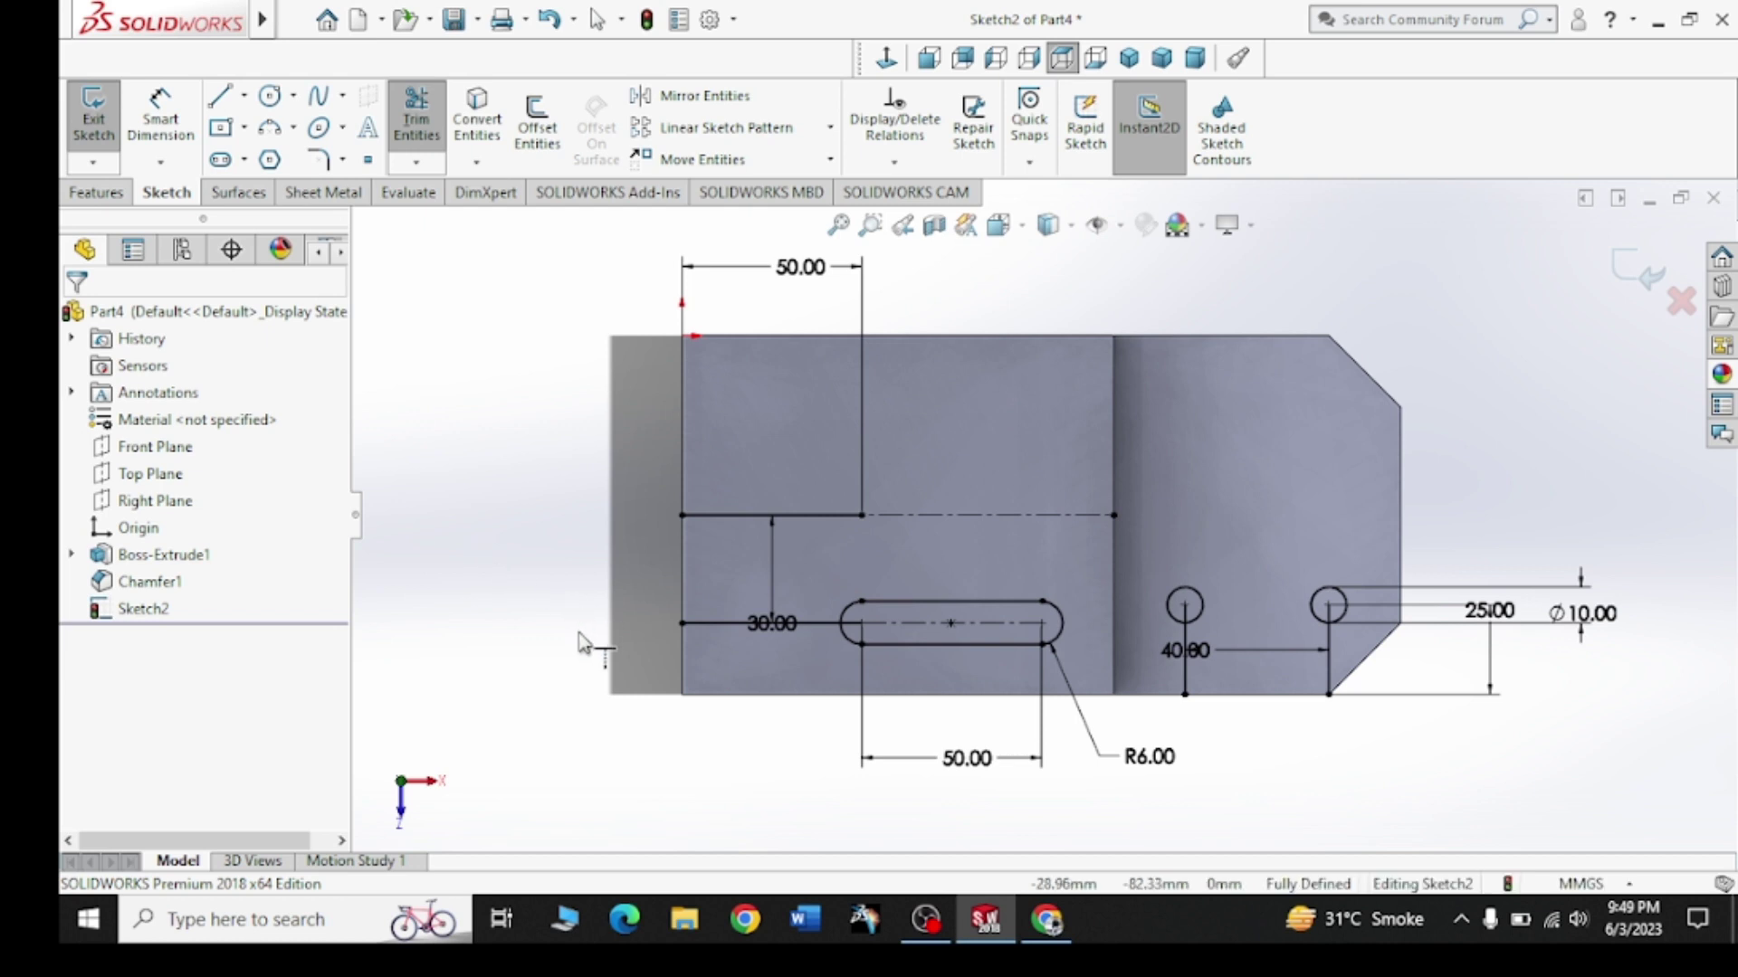
pyautogui.press('Escape')
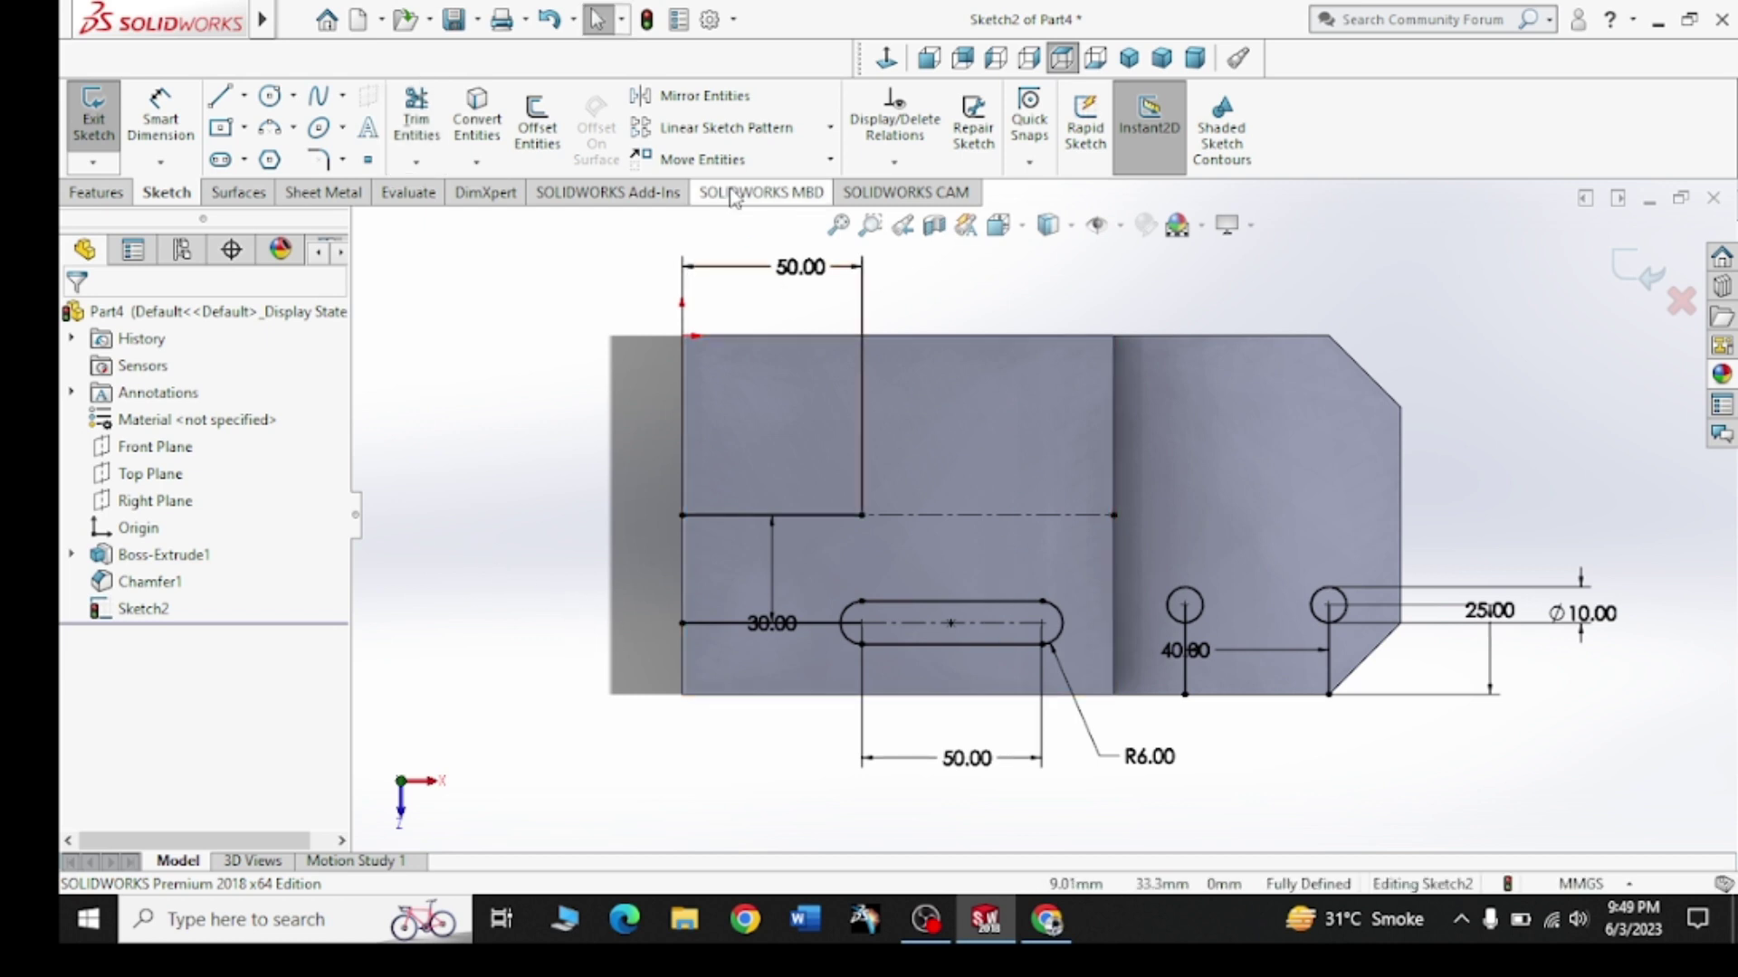
# Mirror the slot about the horizontal centre line, then select the centre and vertical lines
pyautogui.click(715, 95)
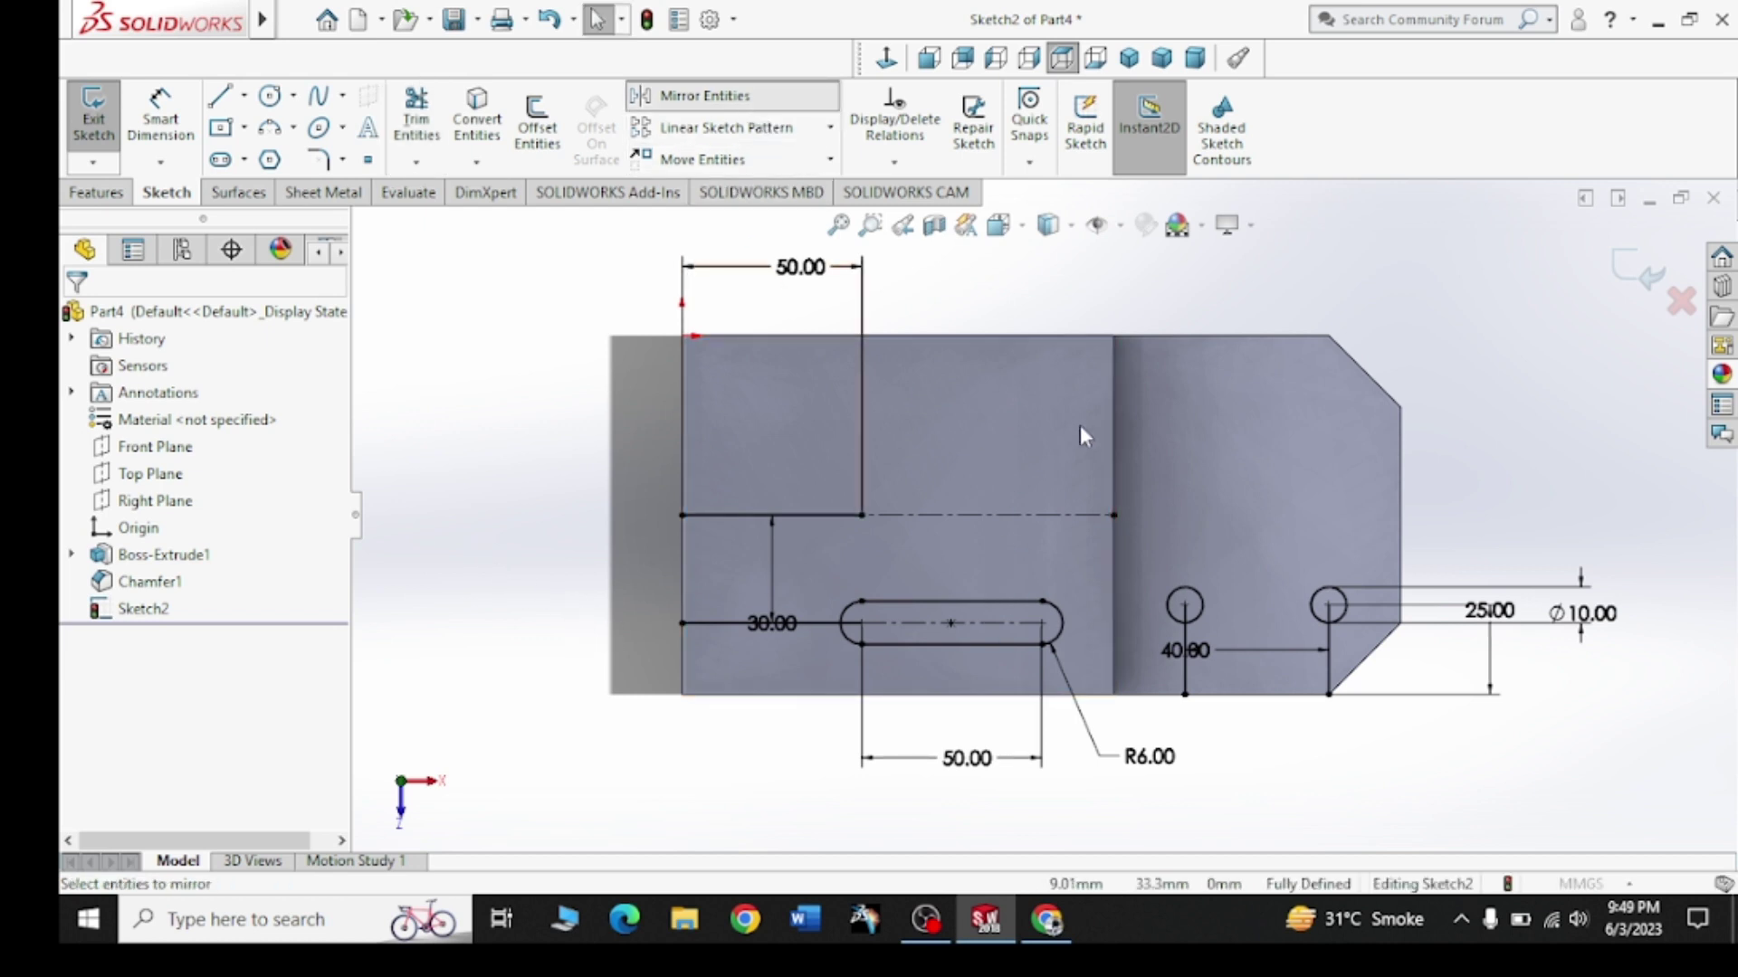
pyautogui.click(1013, 599)
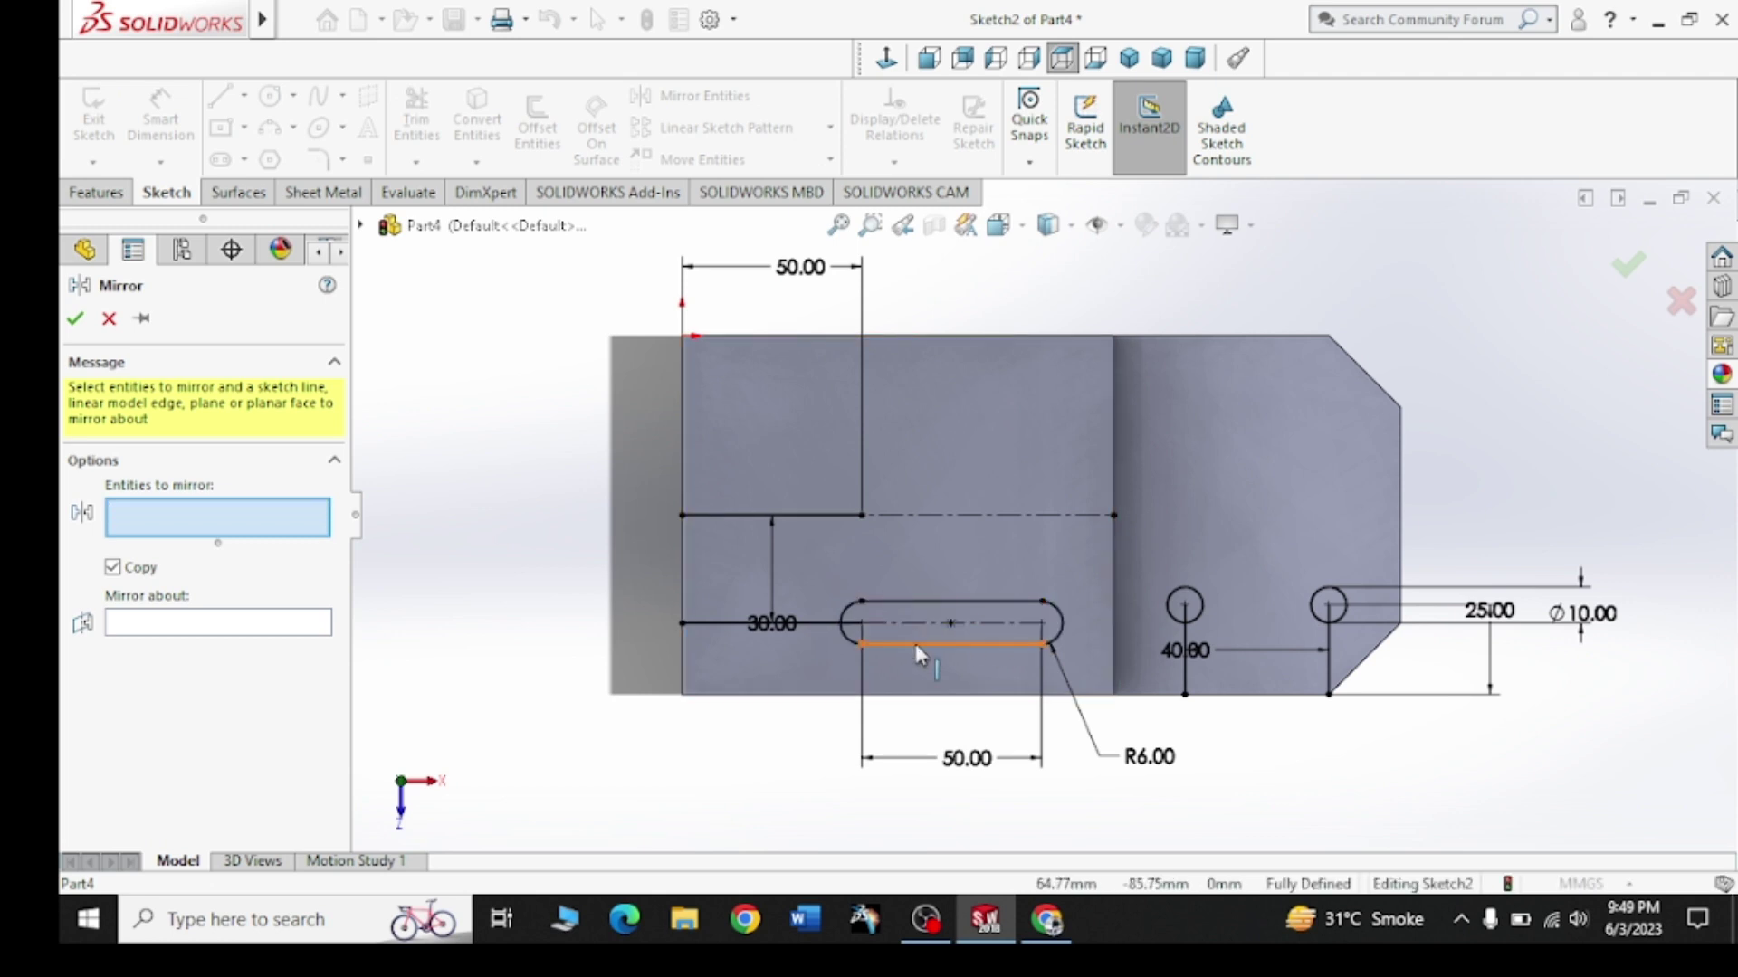
pyautogui.click(200, 625)
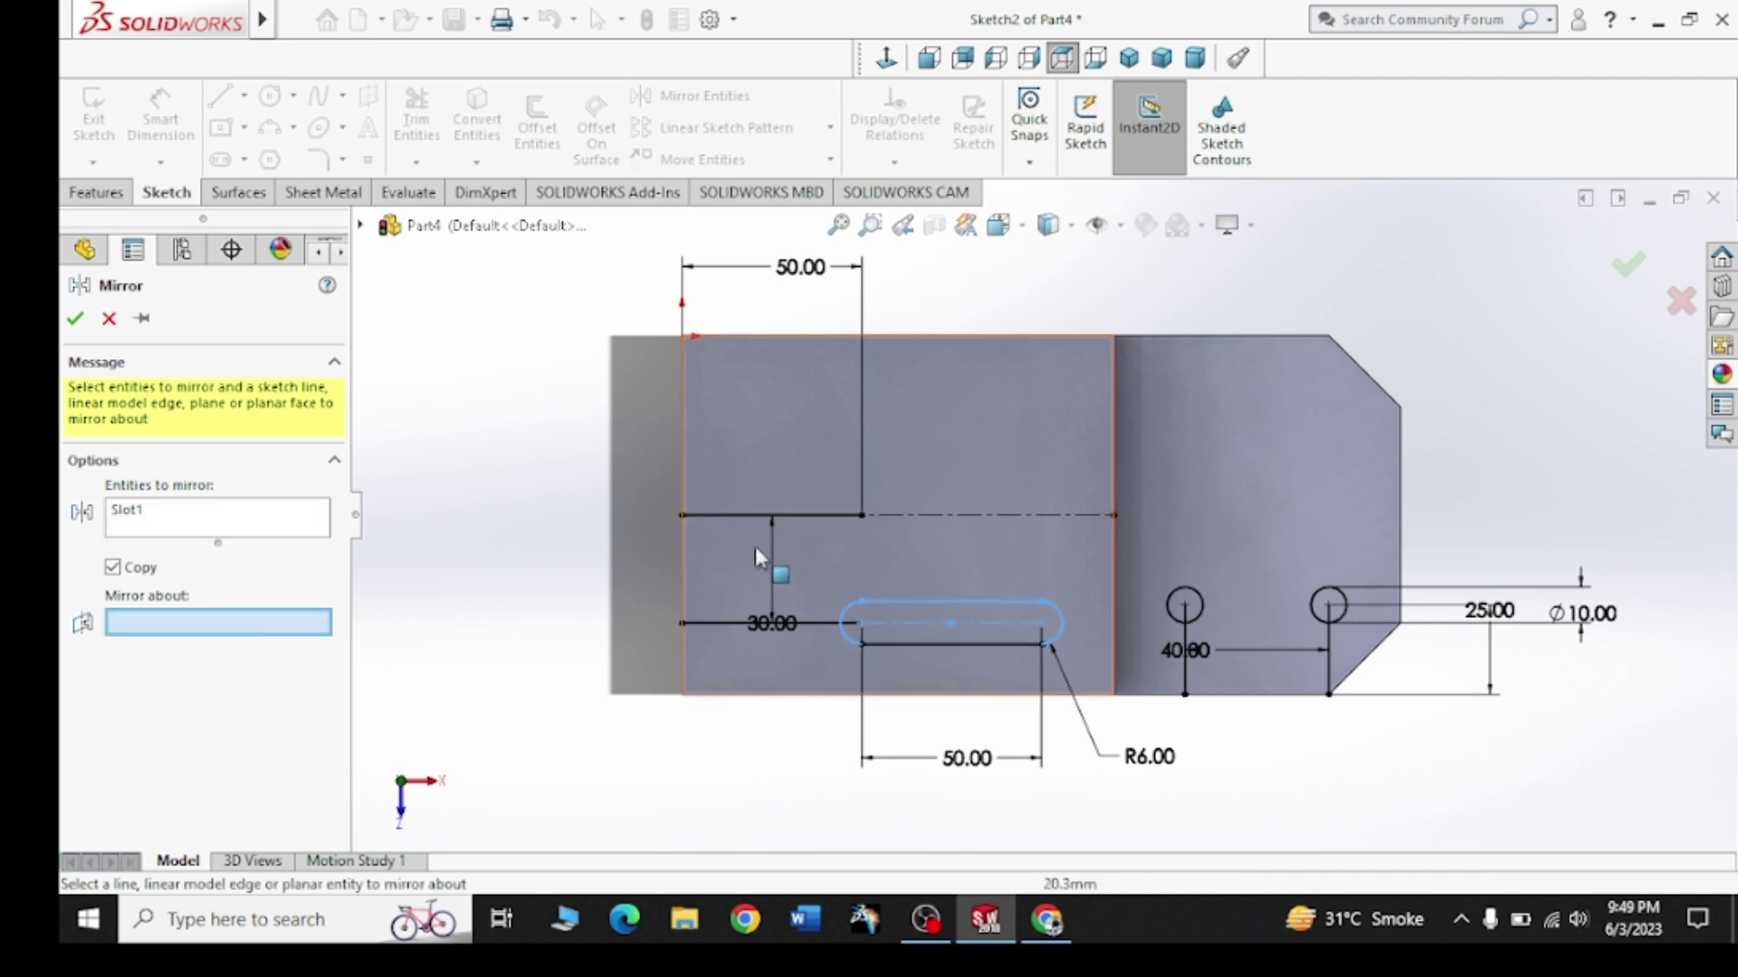
pyautogui.click(961, 515)
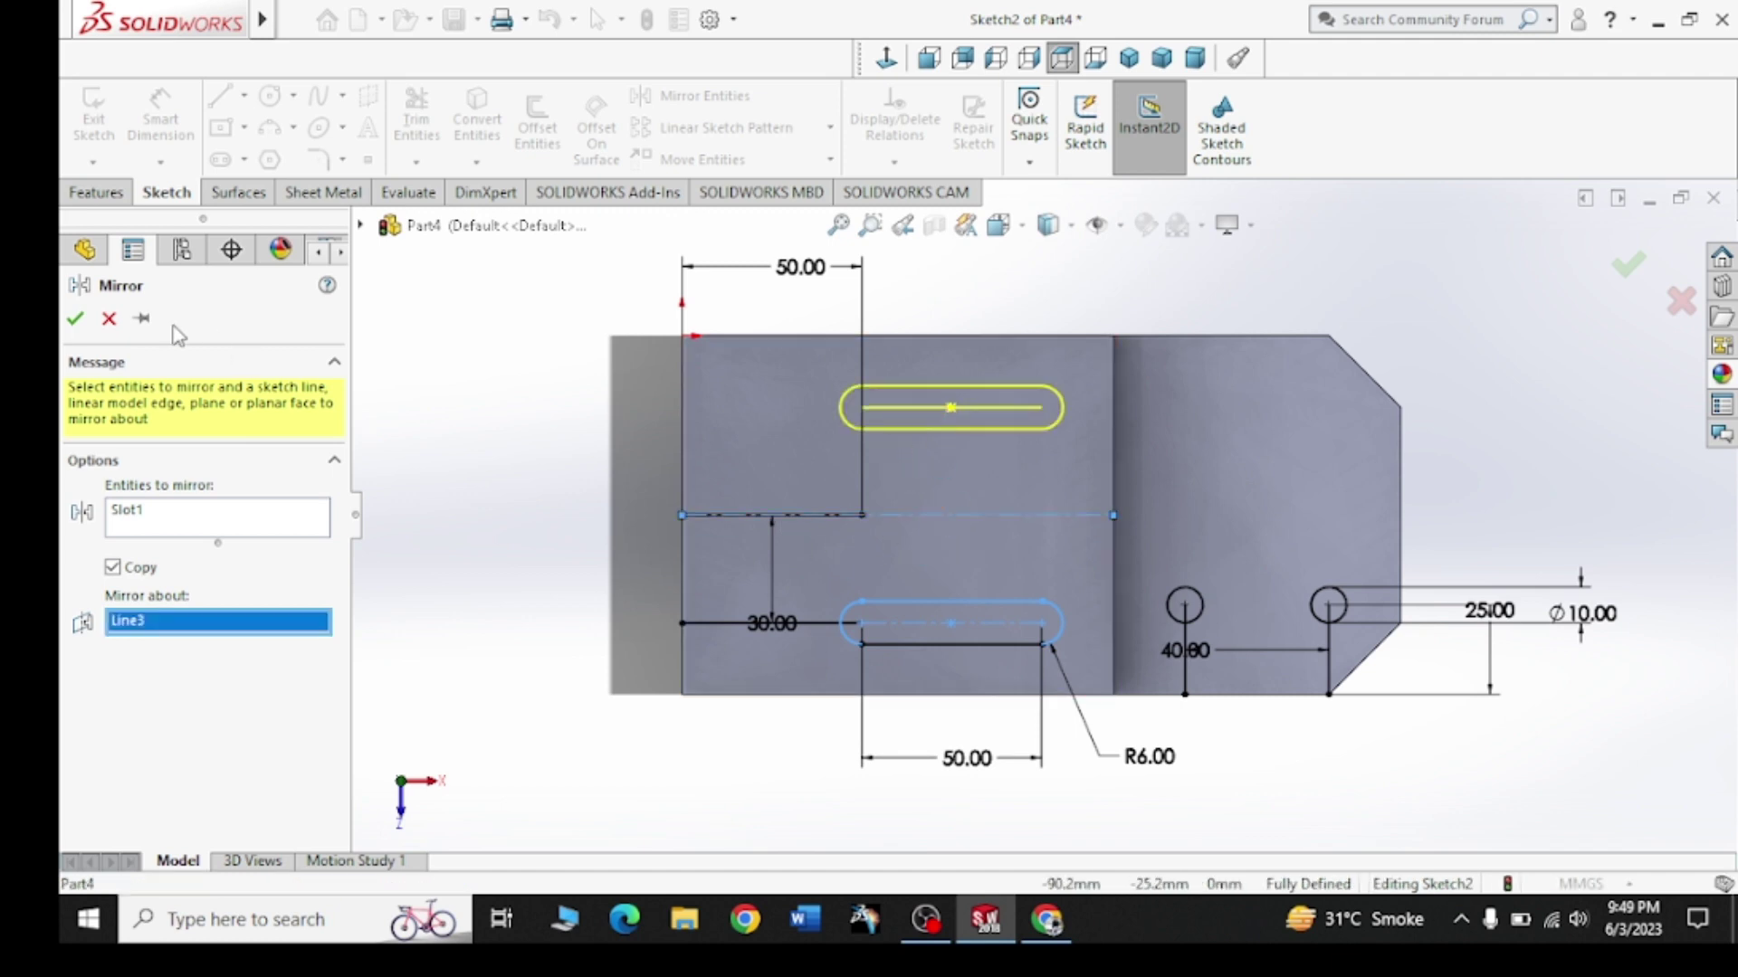
pyautogui.click(76, 318)
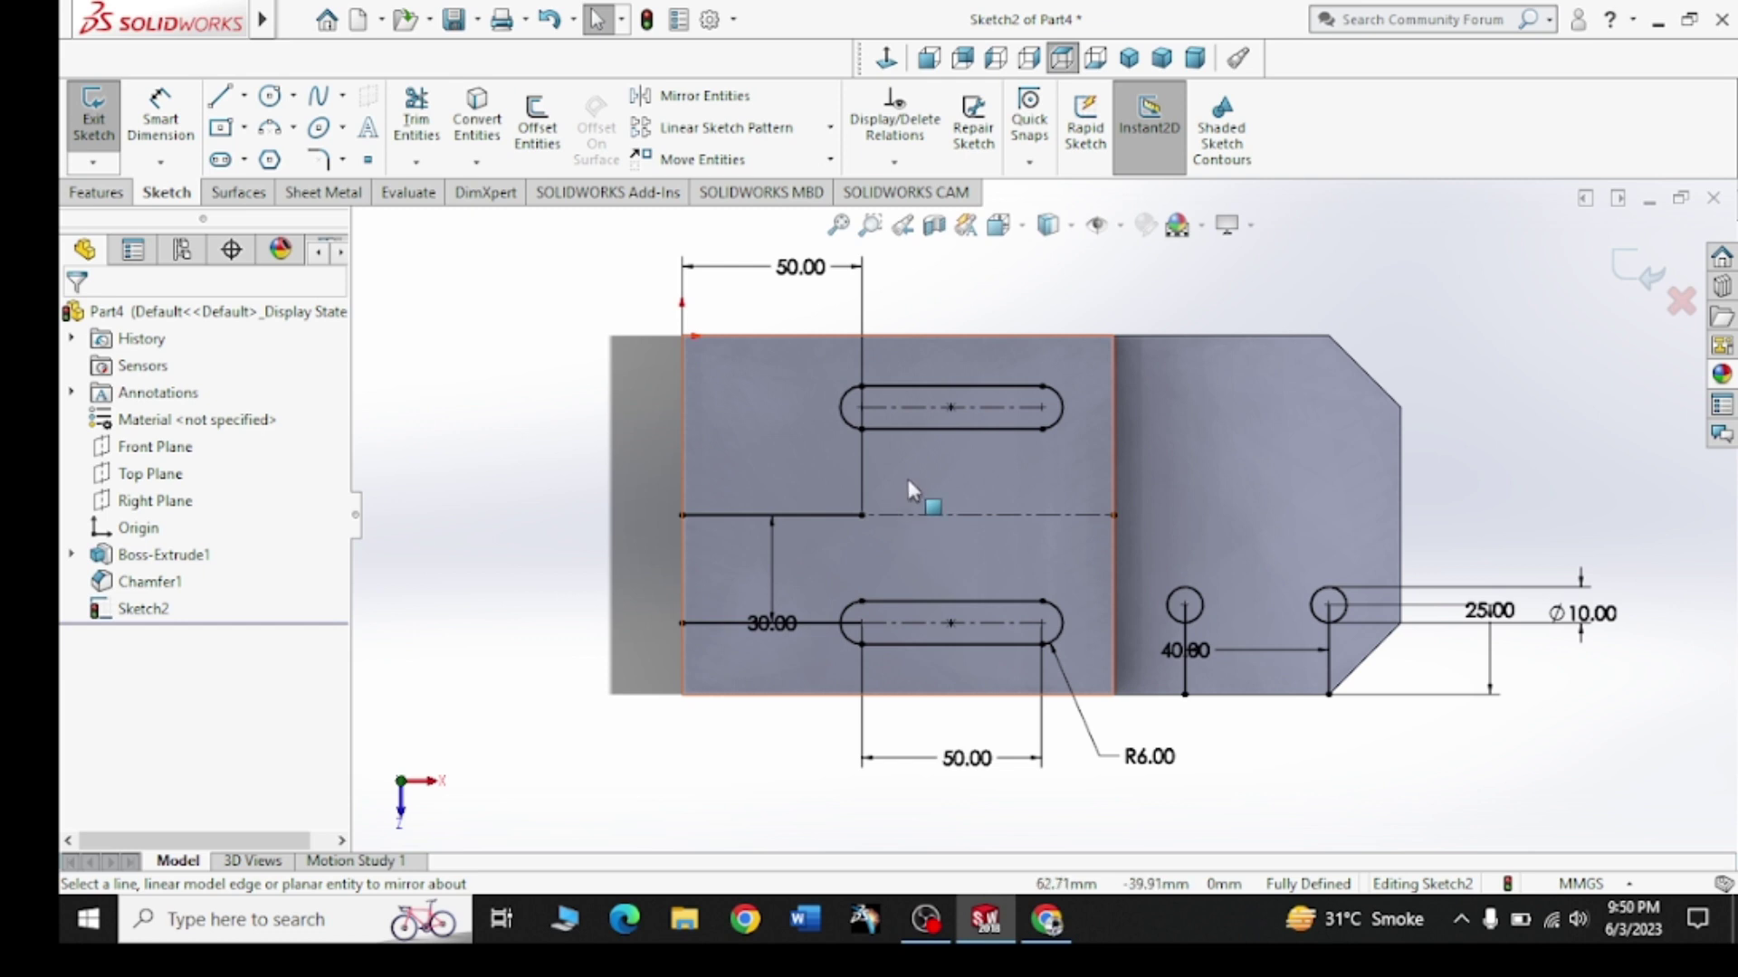
pyautogui.moveTo(905, 482); pyautogui.dragTo(787, 531)
# Delete the old reference lines, then draw a horizontal helper line across the right section
pyautogui.press('Delete')
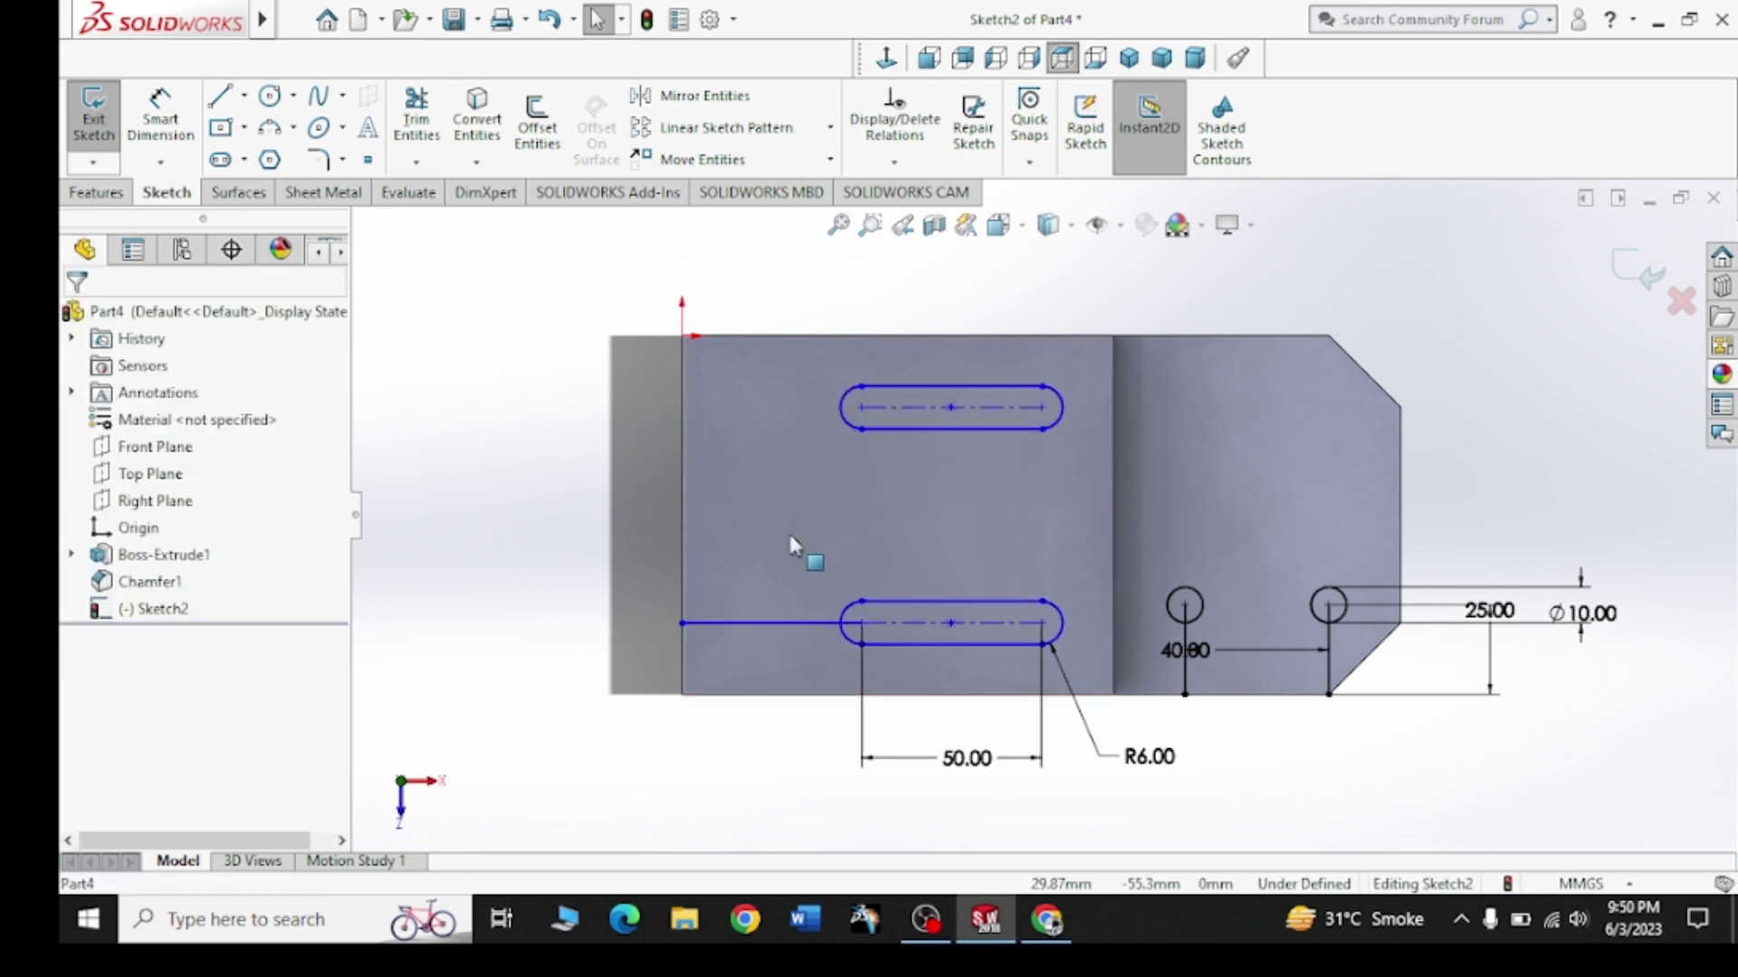
pyautogui.click(708, 637)
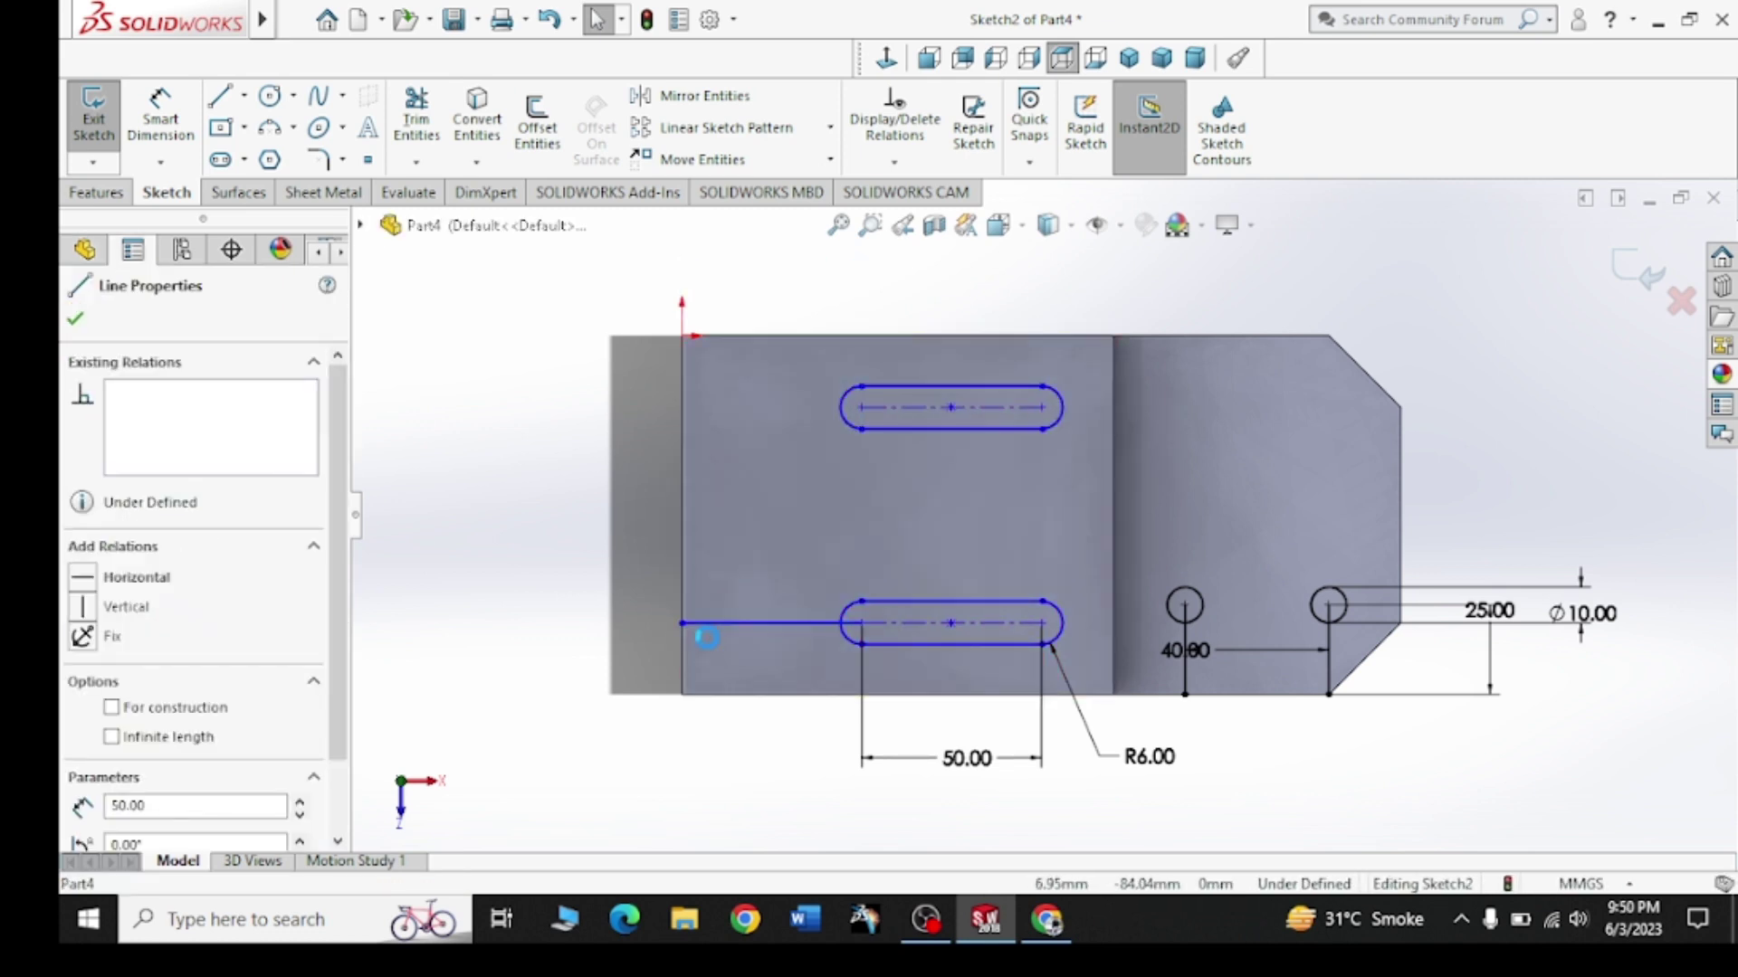
pyautogui.press('Delete')
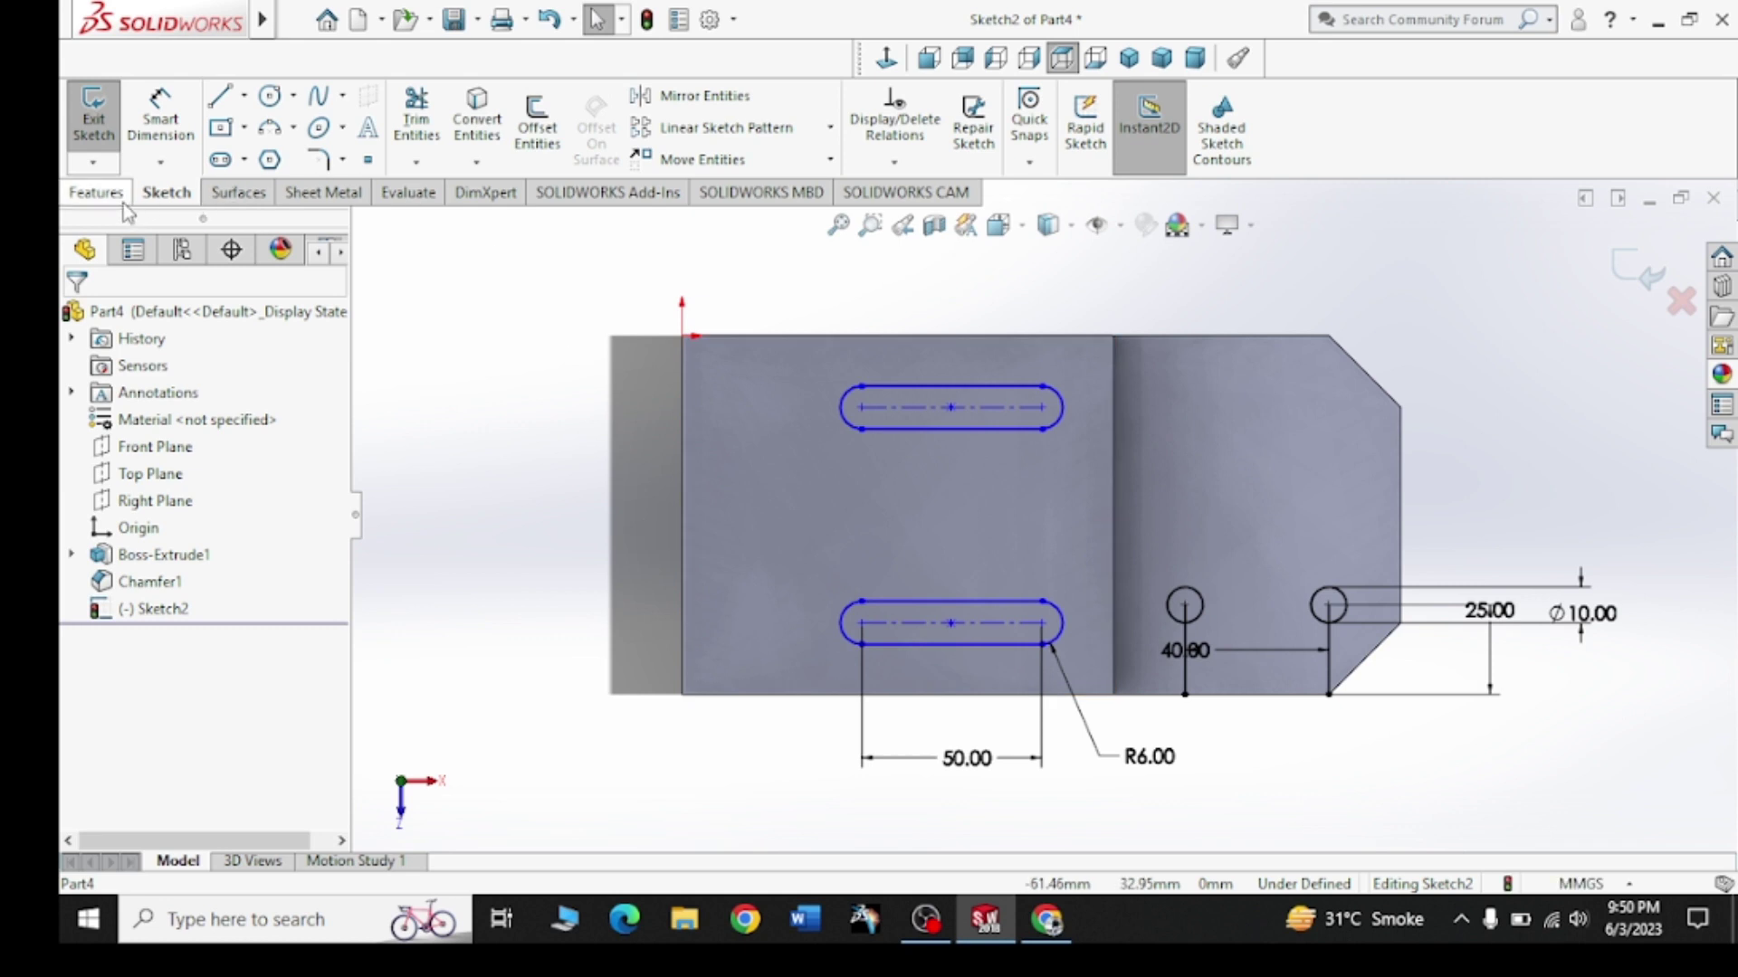
pyautogui.click(219, 95)
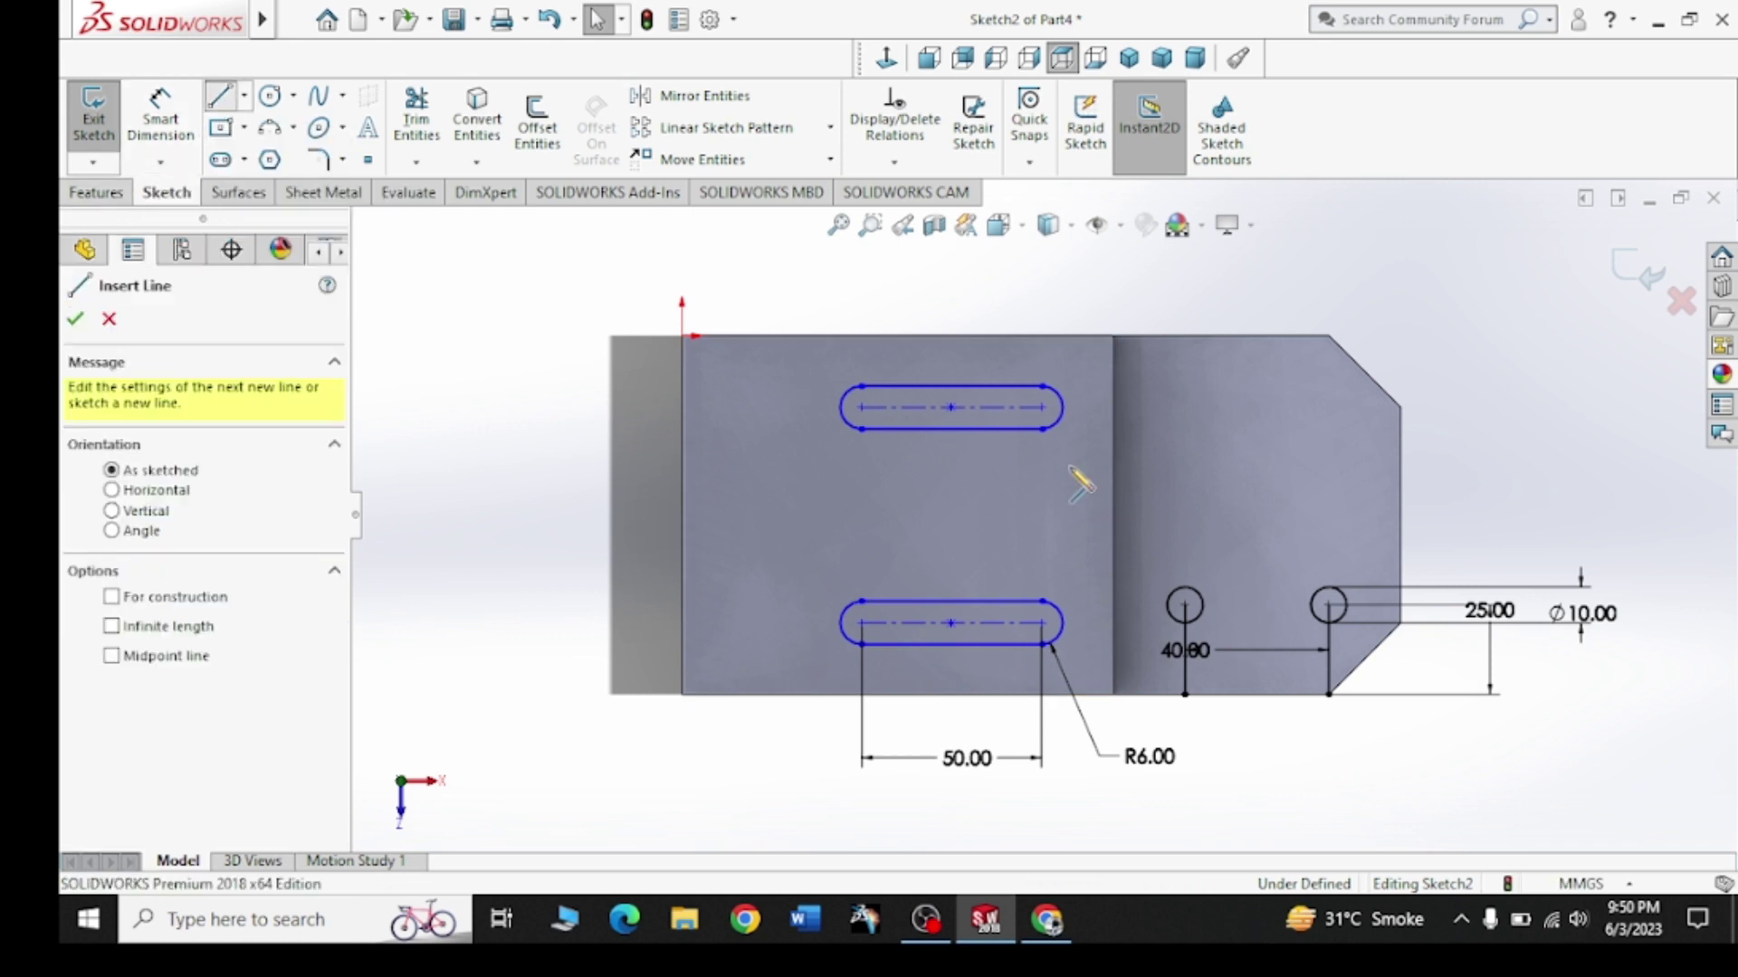
pyautogui.click(1114, 515)
pyautogui.click(1401, 515)
pyautogui.rightClick(1475, 387)
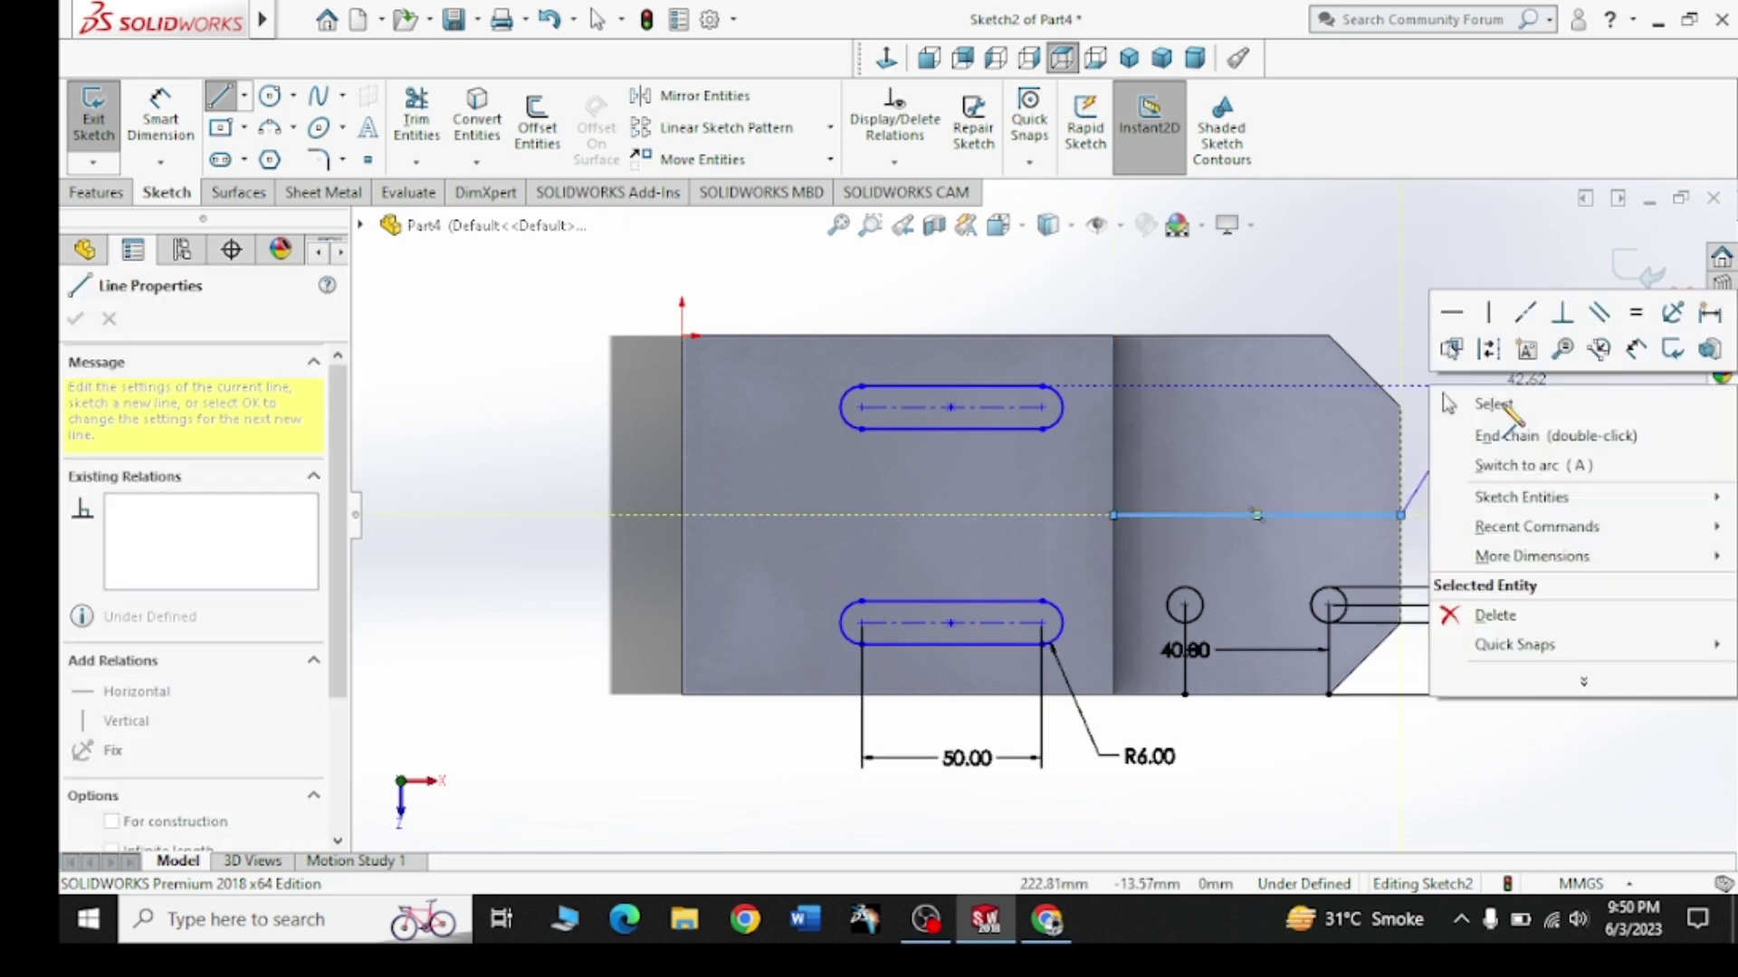
pyautogui.click(1502, 405)
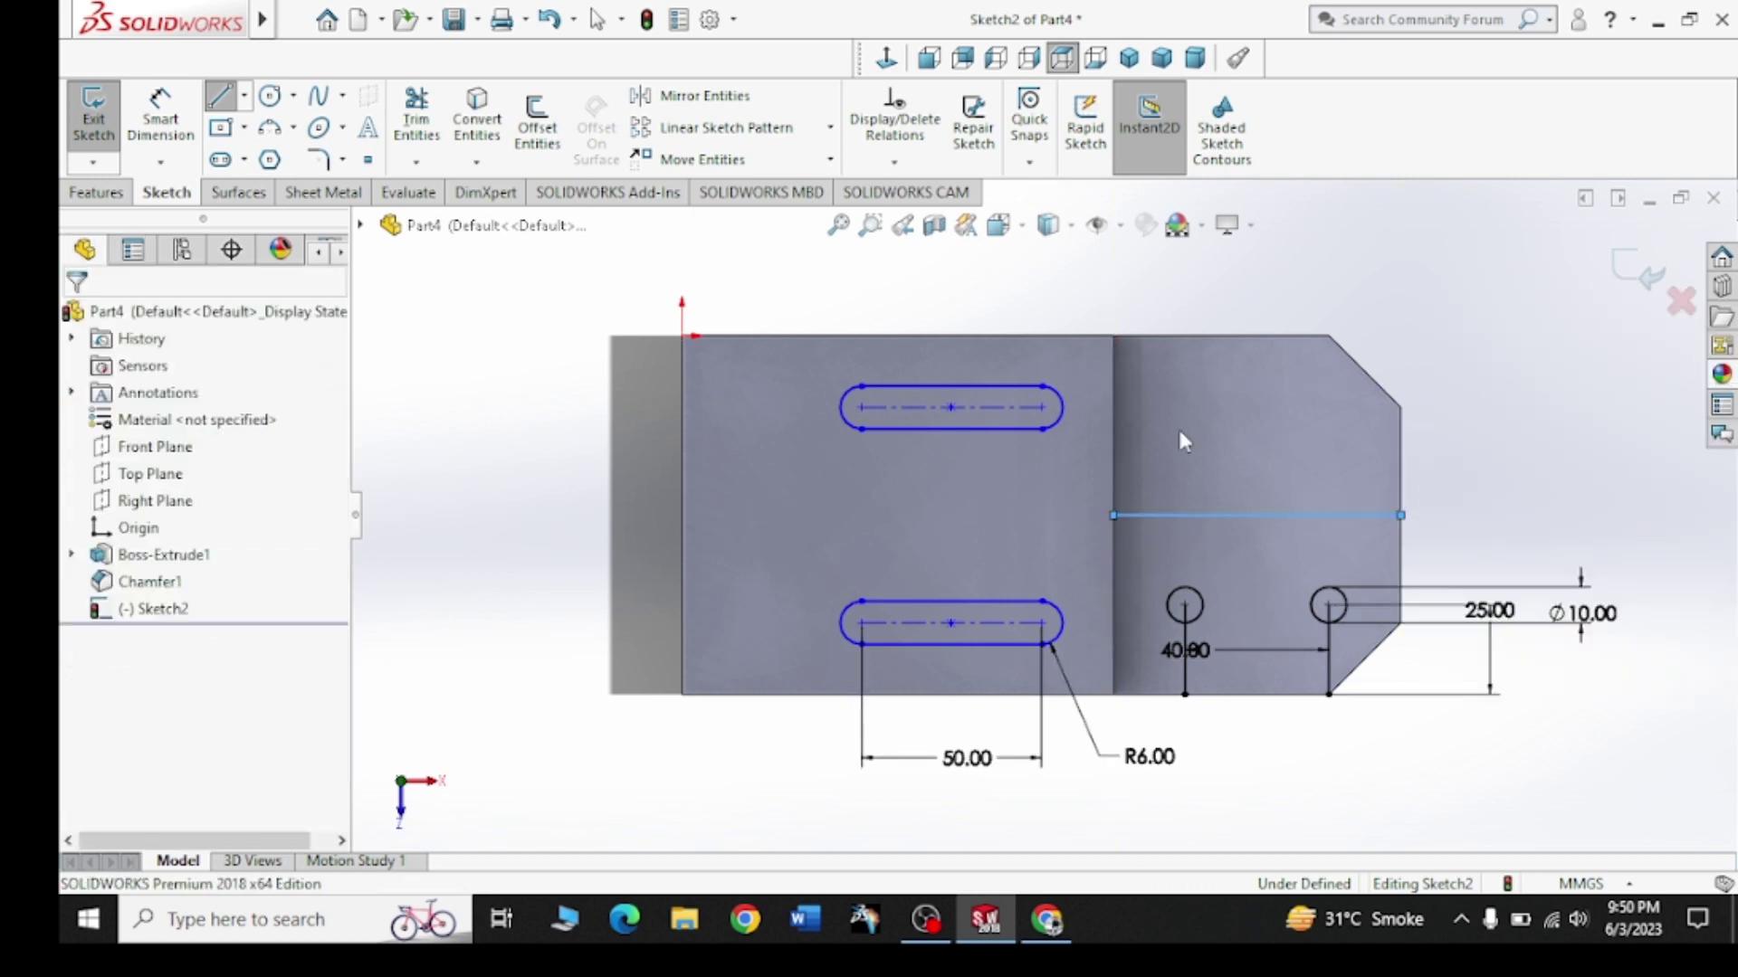
# Mirror the two lower Ø10 circles about the helper line, then delete the line
pyautogui.click(735, 106)
pyautogui.click(1203, 606)
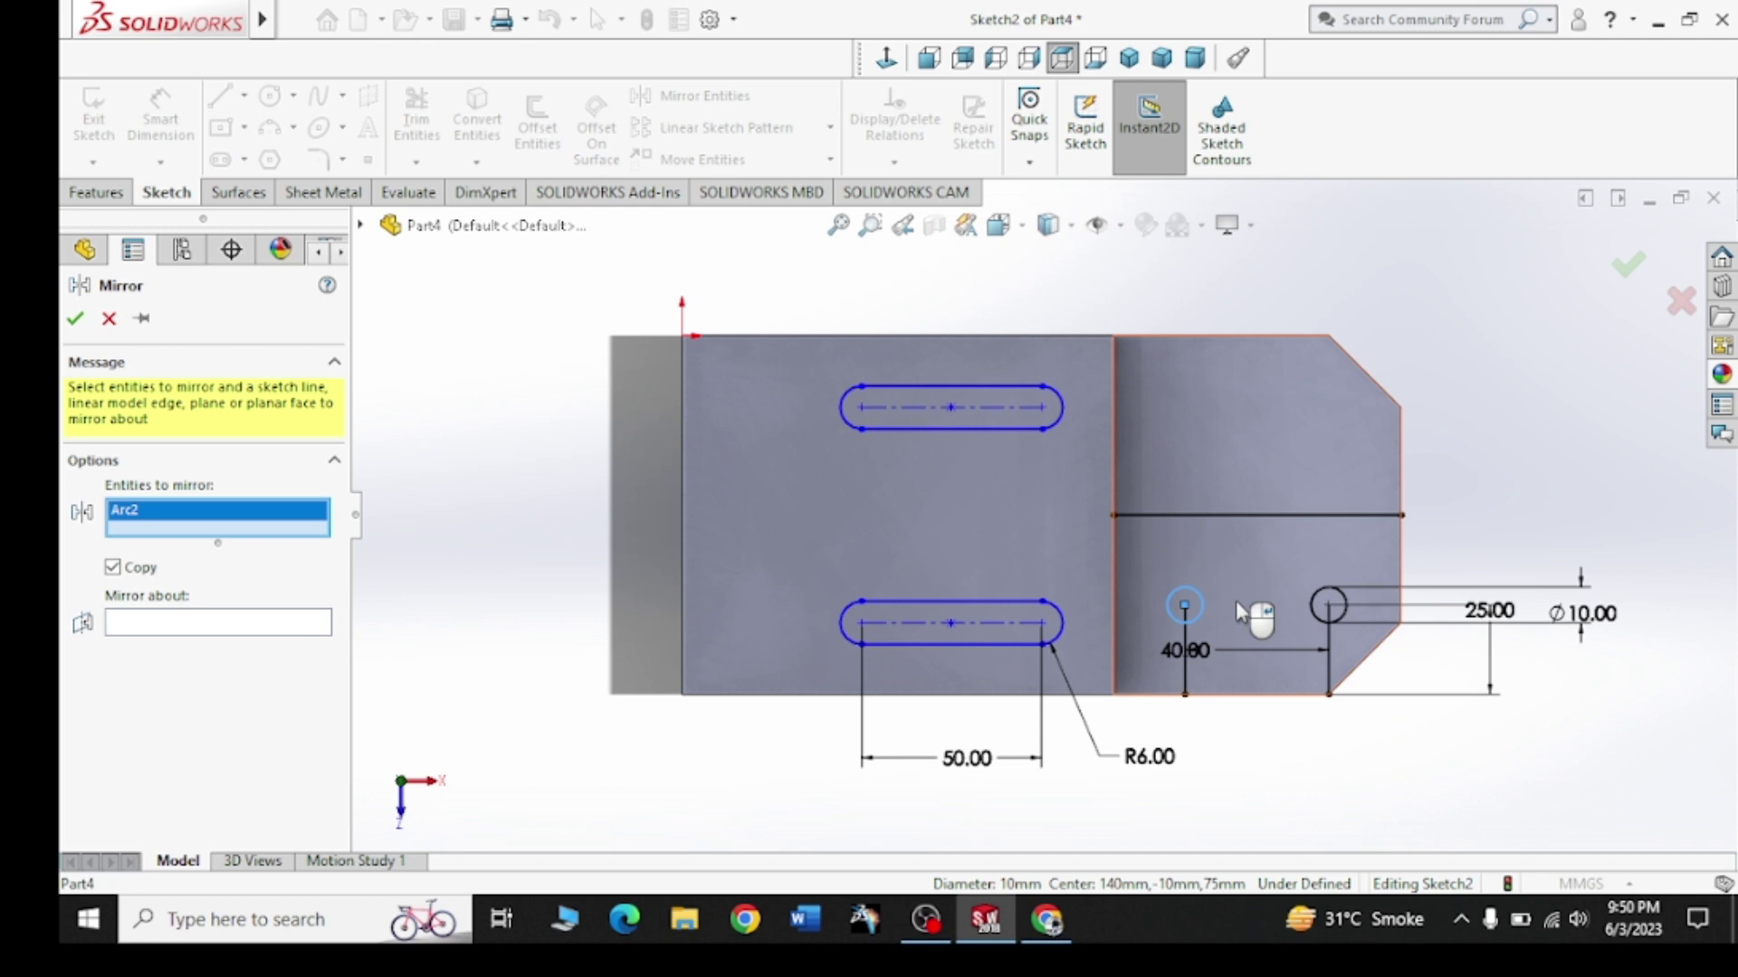
pyautogui.click(1310, 612)
pyautogui.click(145, 642)
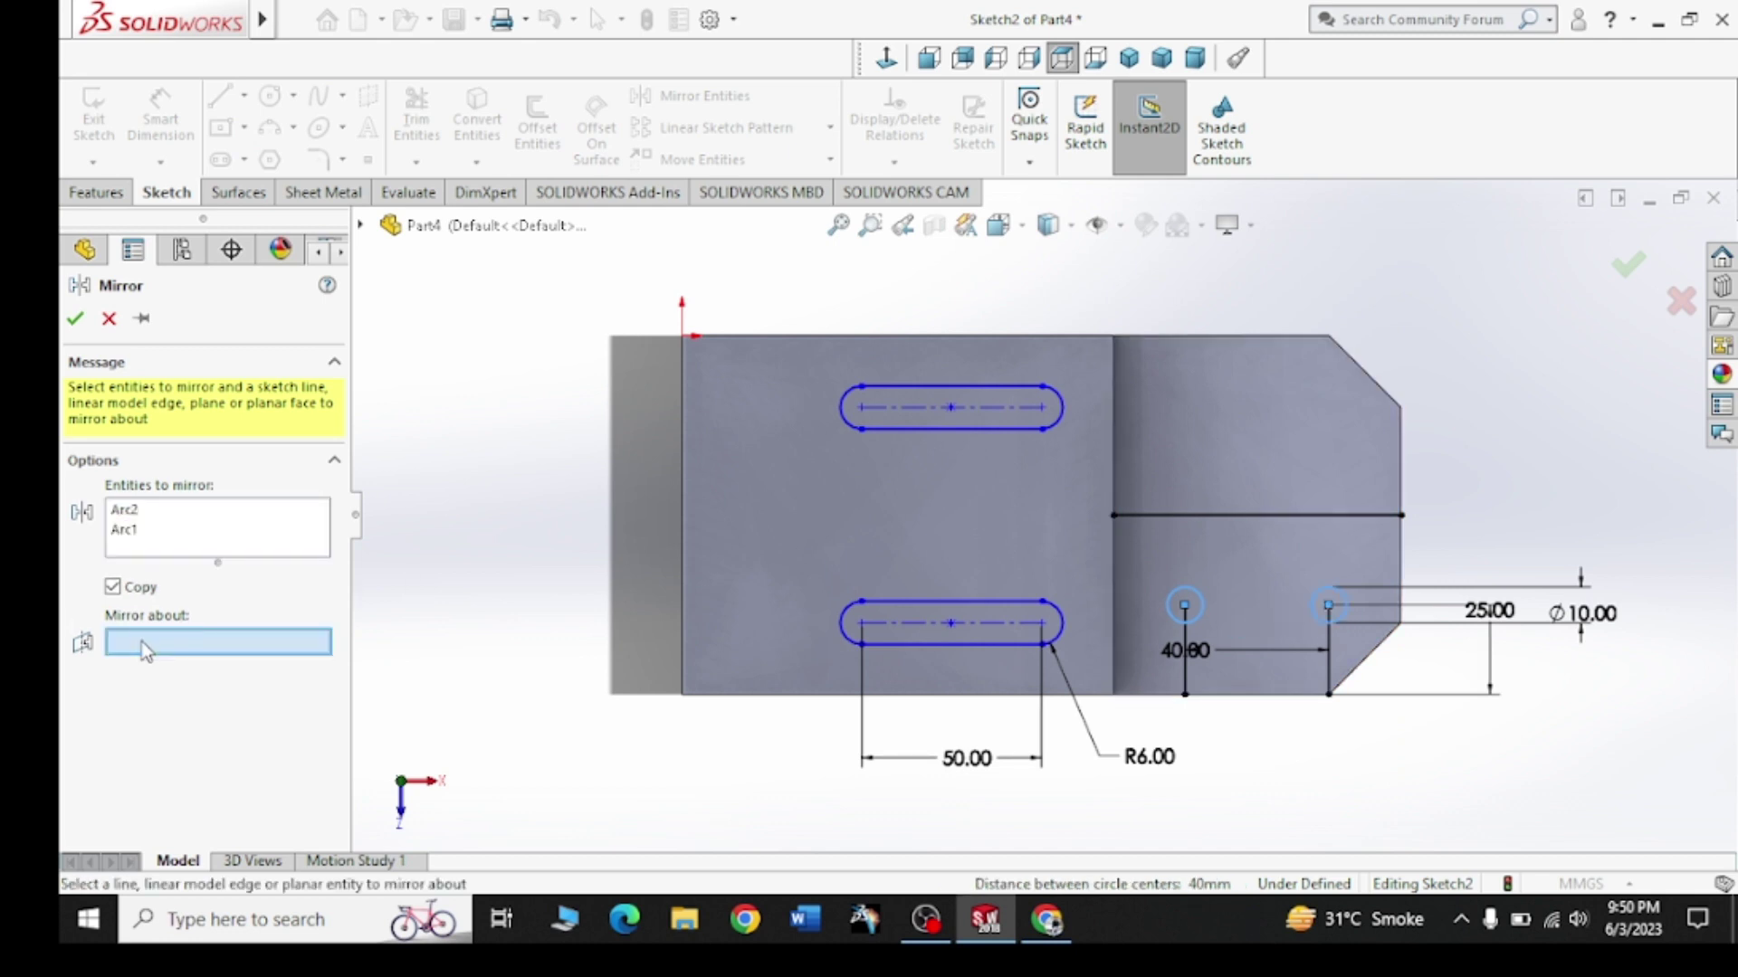
pyautogui.click(1182, 509)
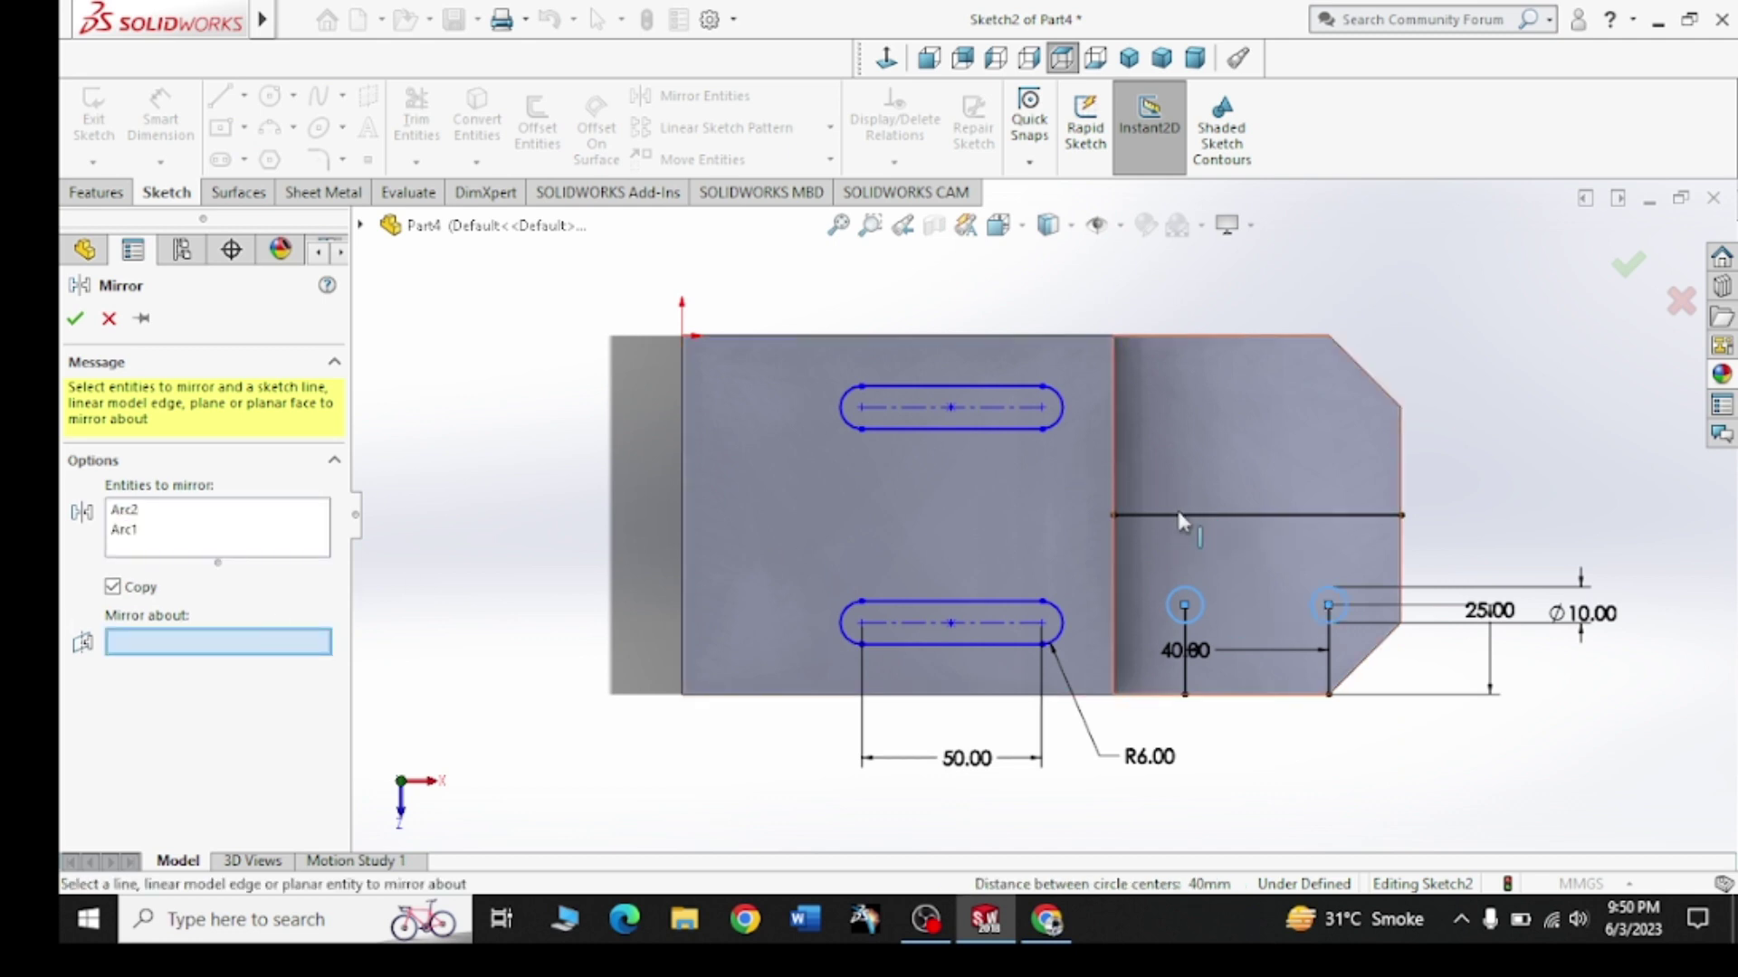
pyautogui.click(78, 319)
pyautogui.click(1293, 515)
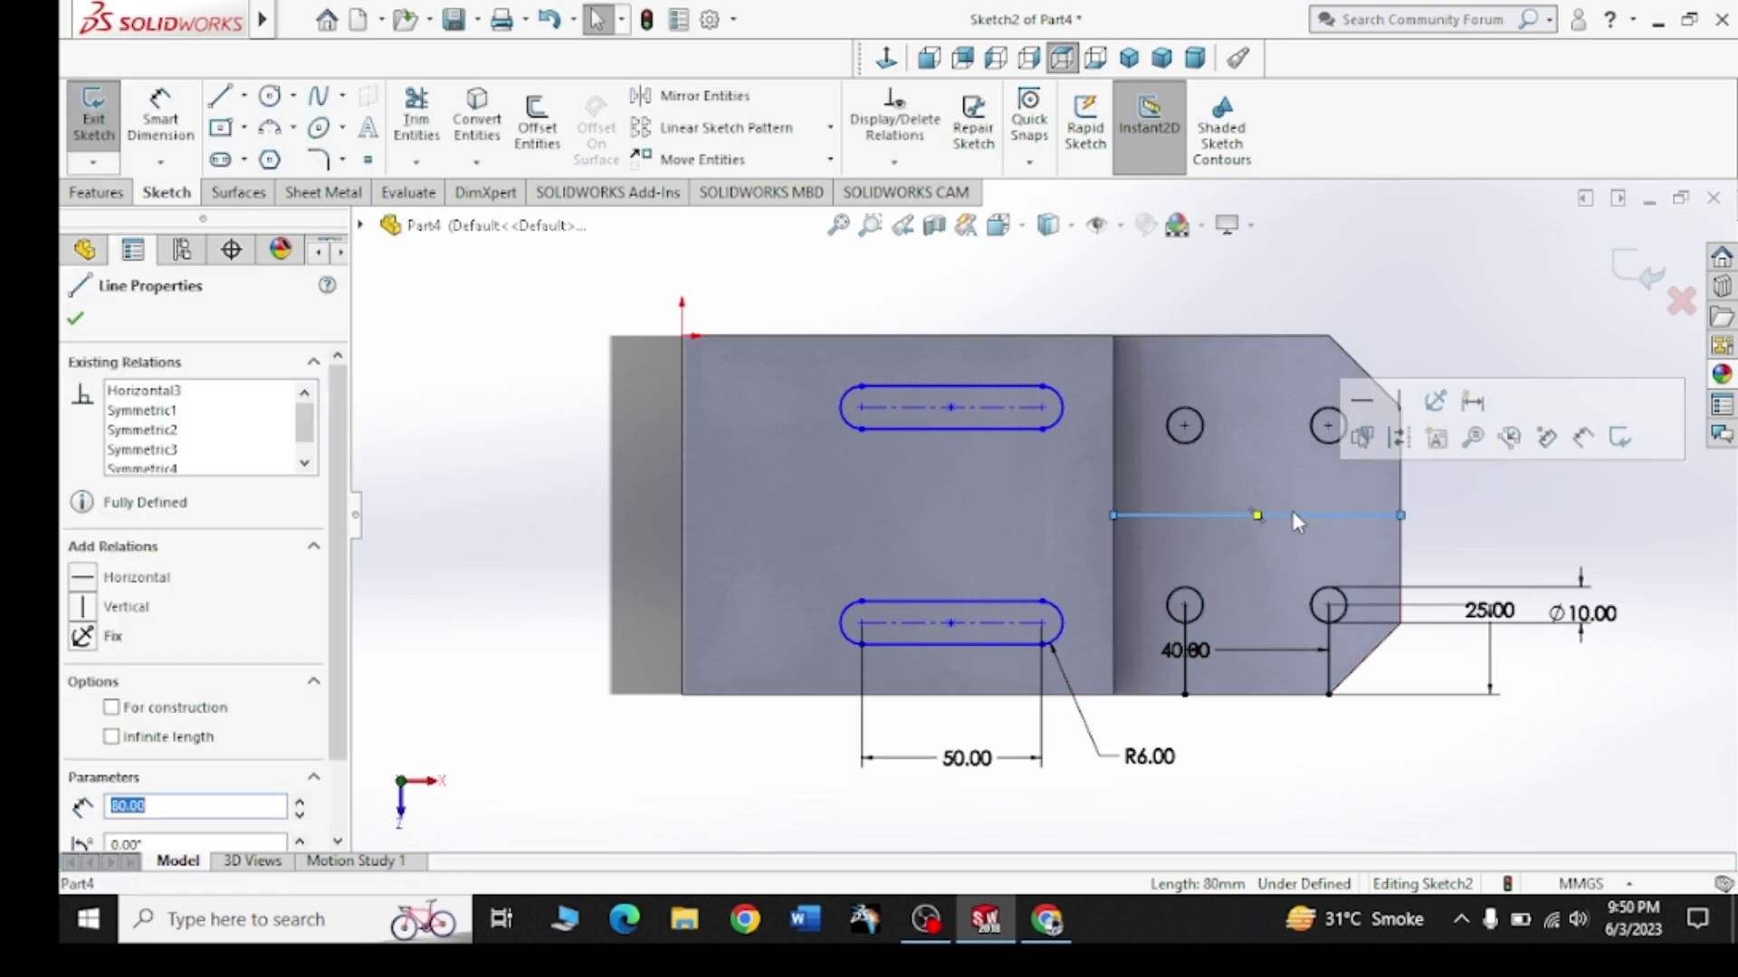
pyautogui.press('Delete')
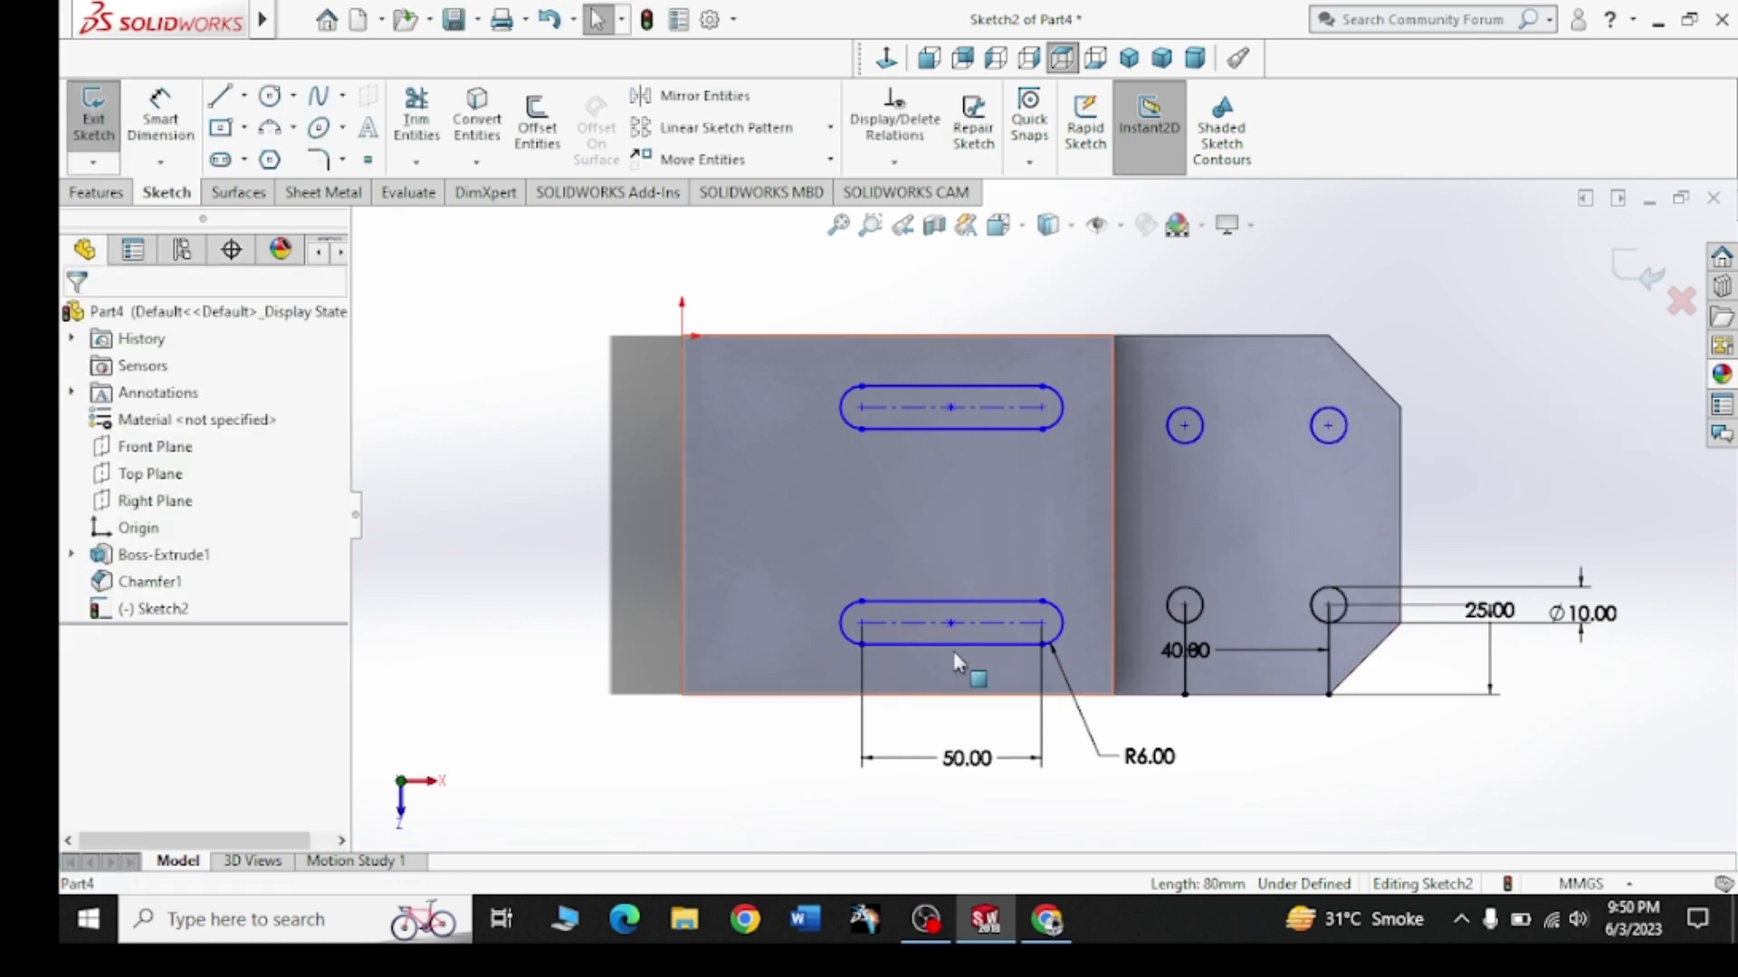
pyautogui.click(127, 194)
pyautogui.click(423, 127)
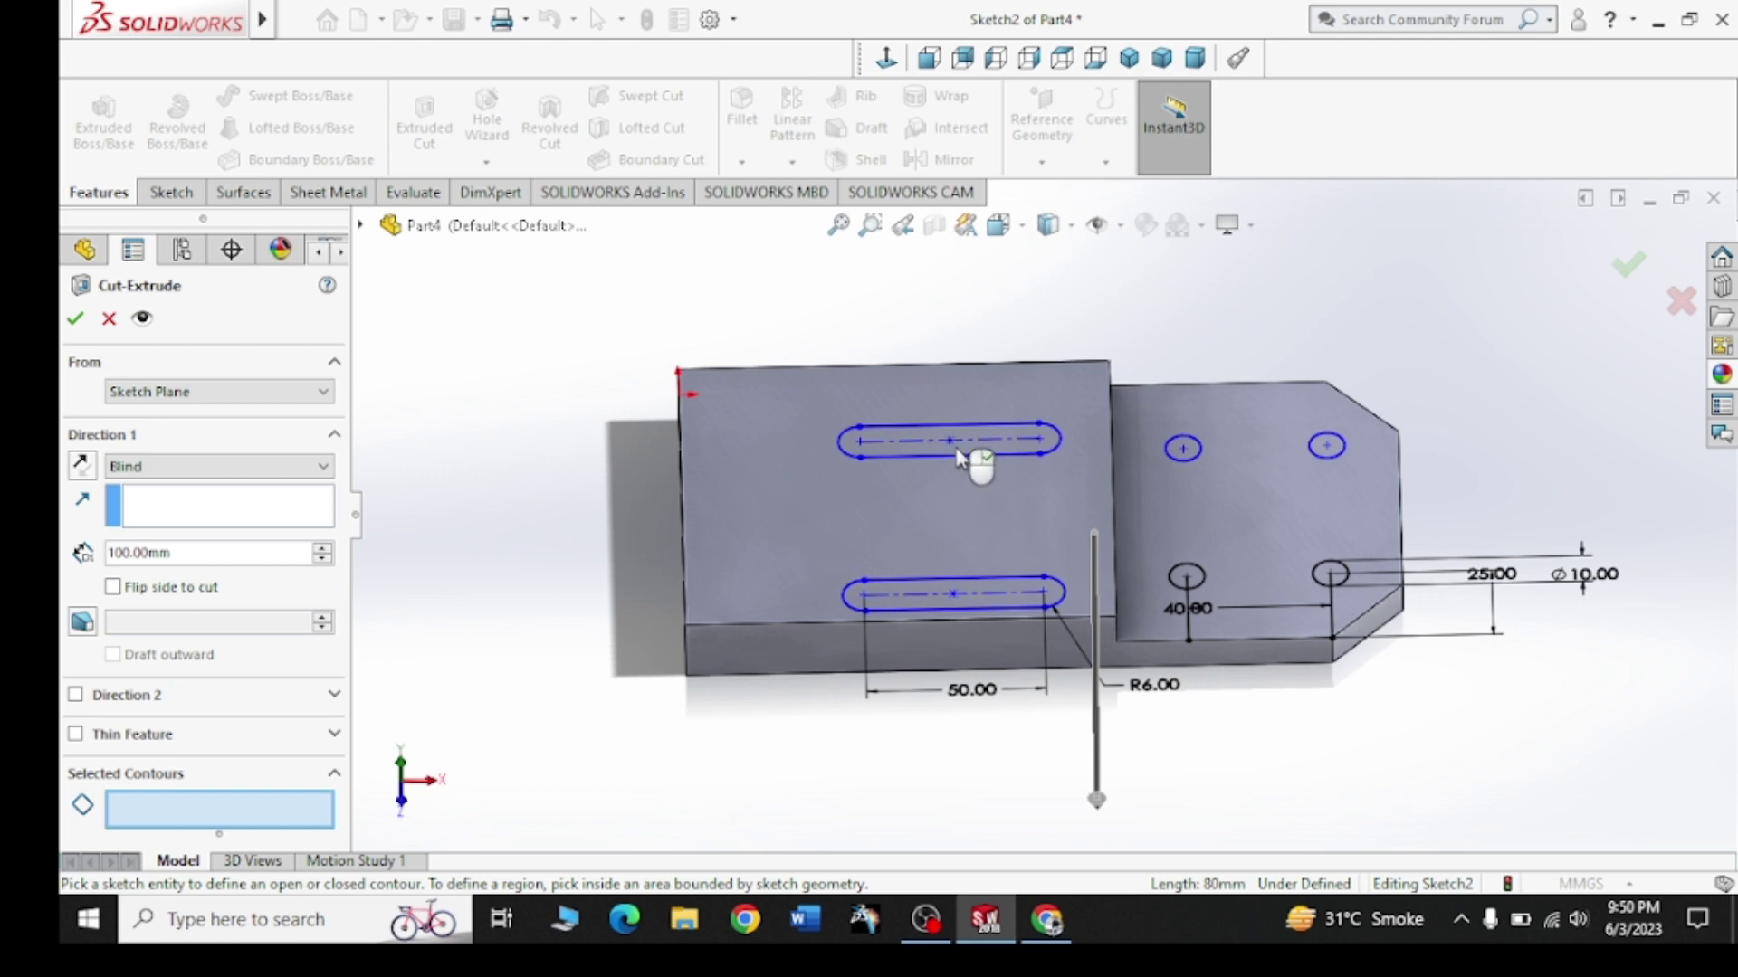
pyautogui.click(962, 458)
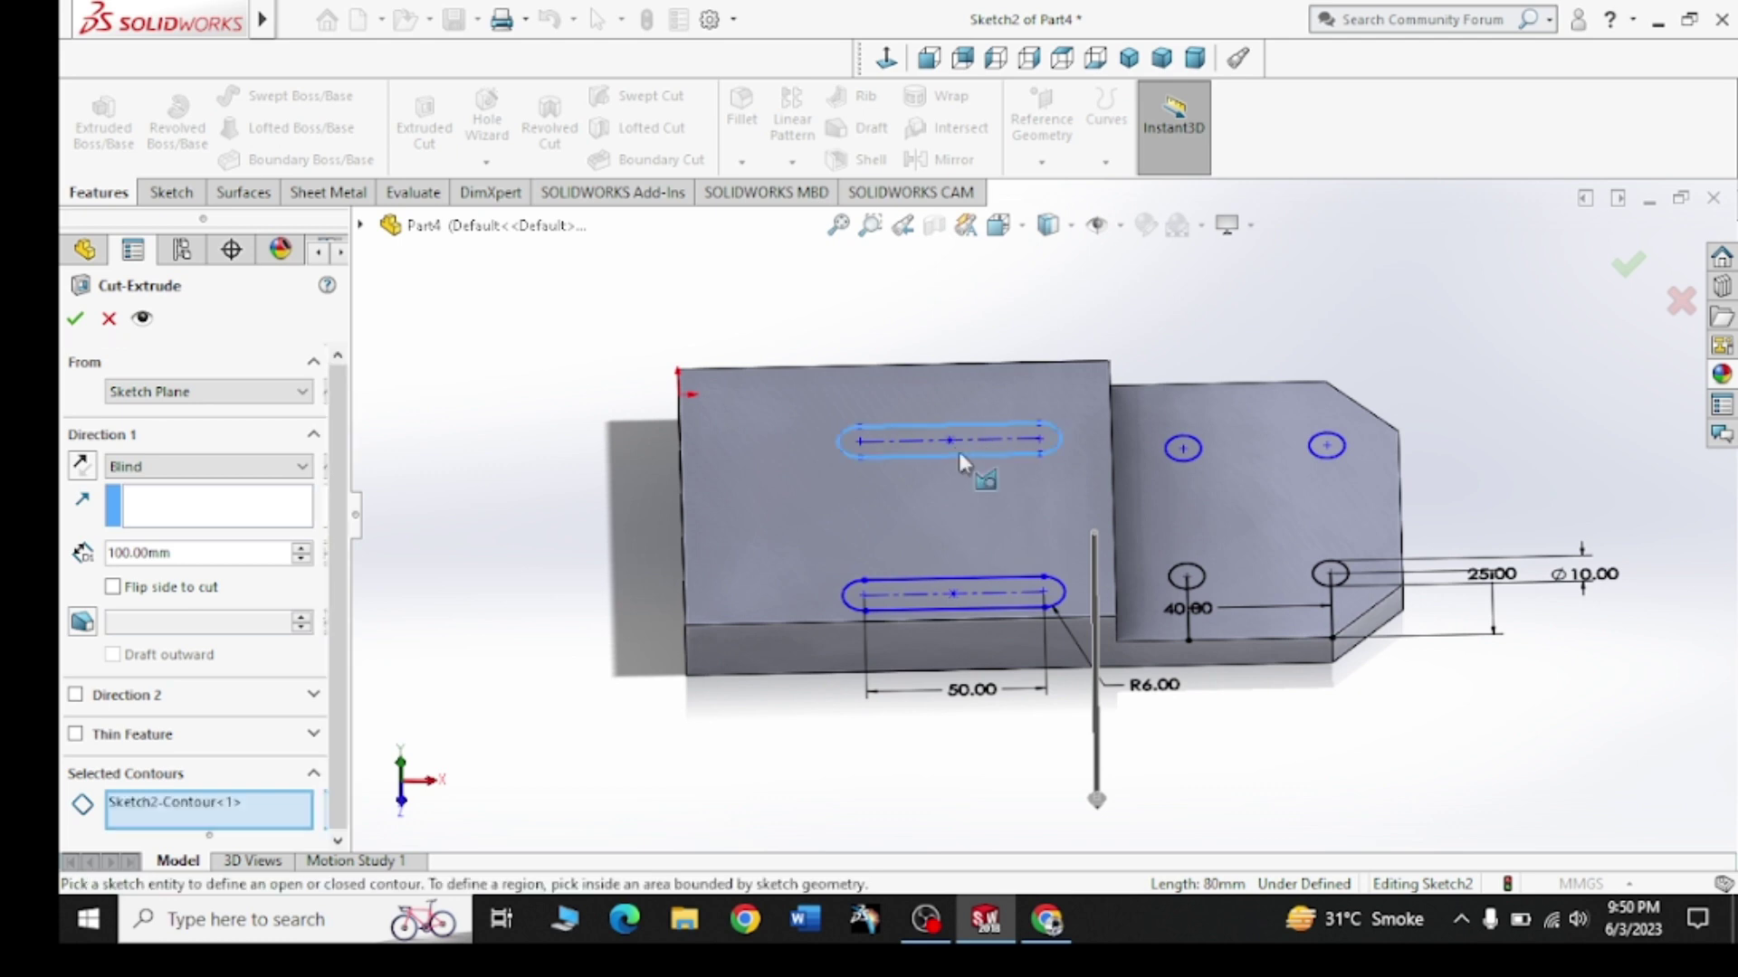
pyautogui.click(991, 608)
pyautogui.click(1198, 451)
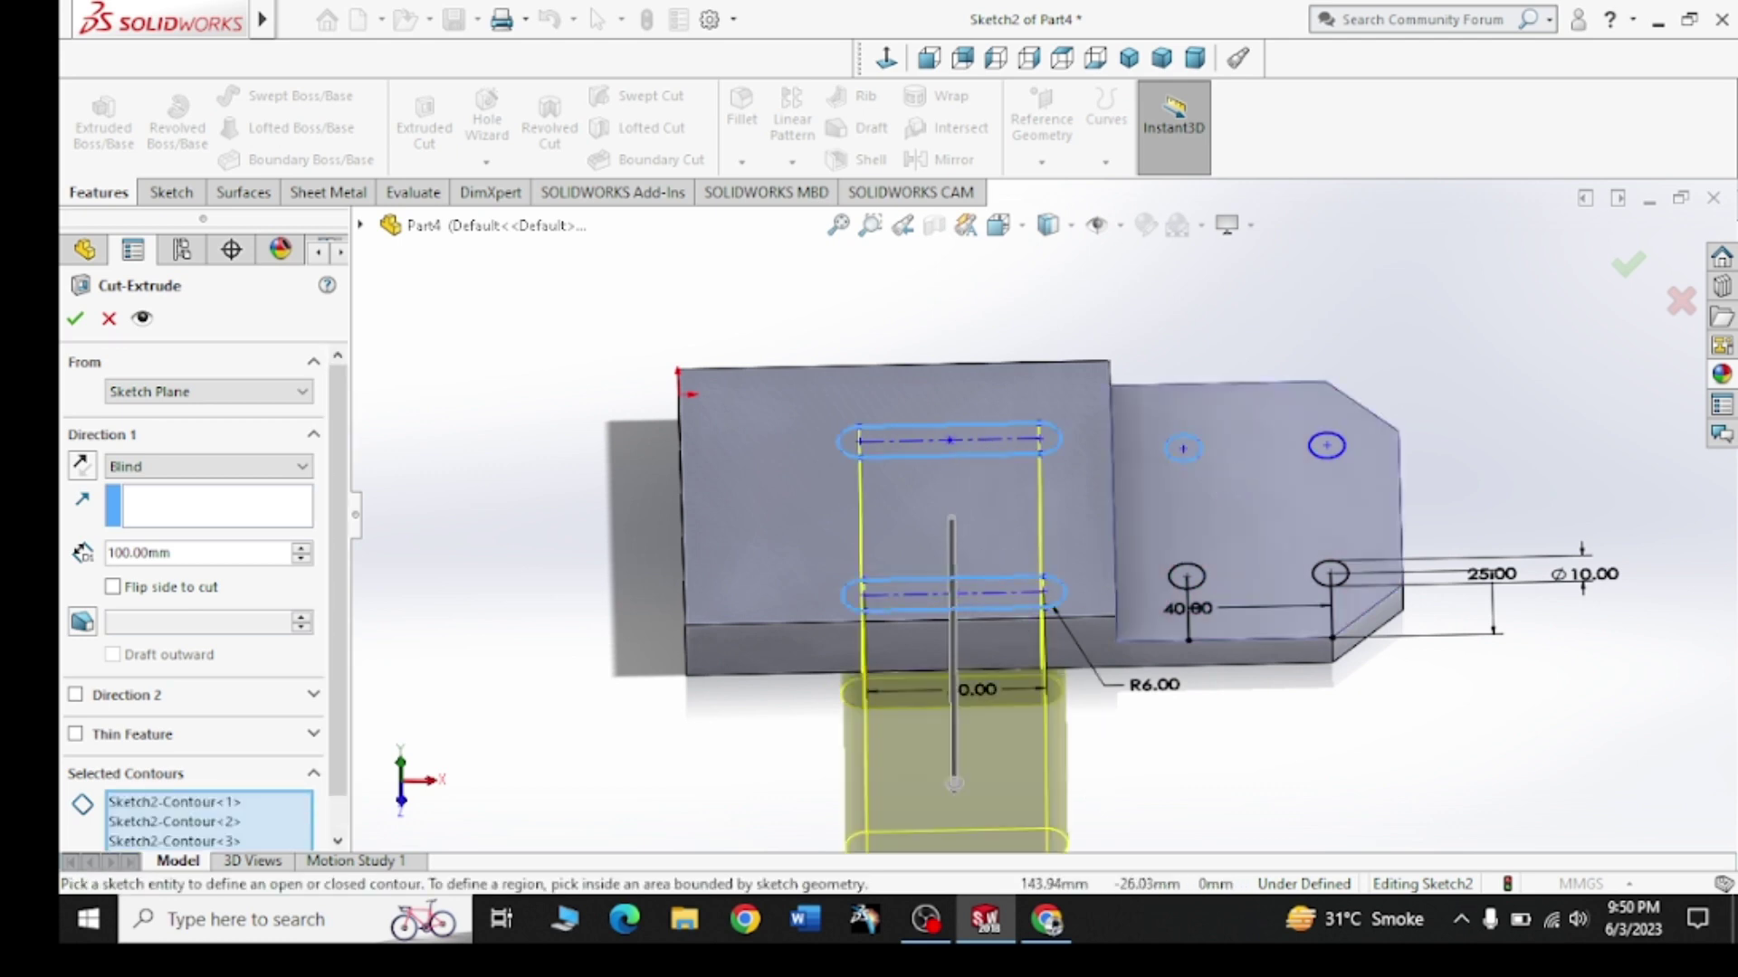
pyautogui.click(1327, 447)
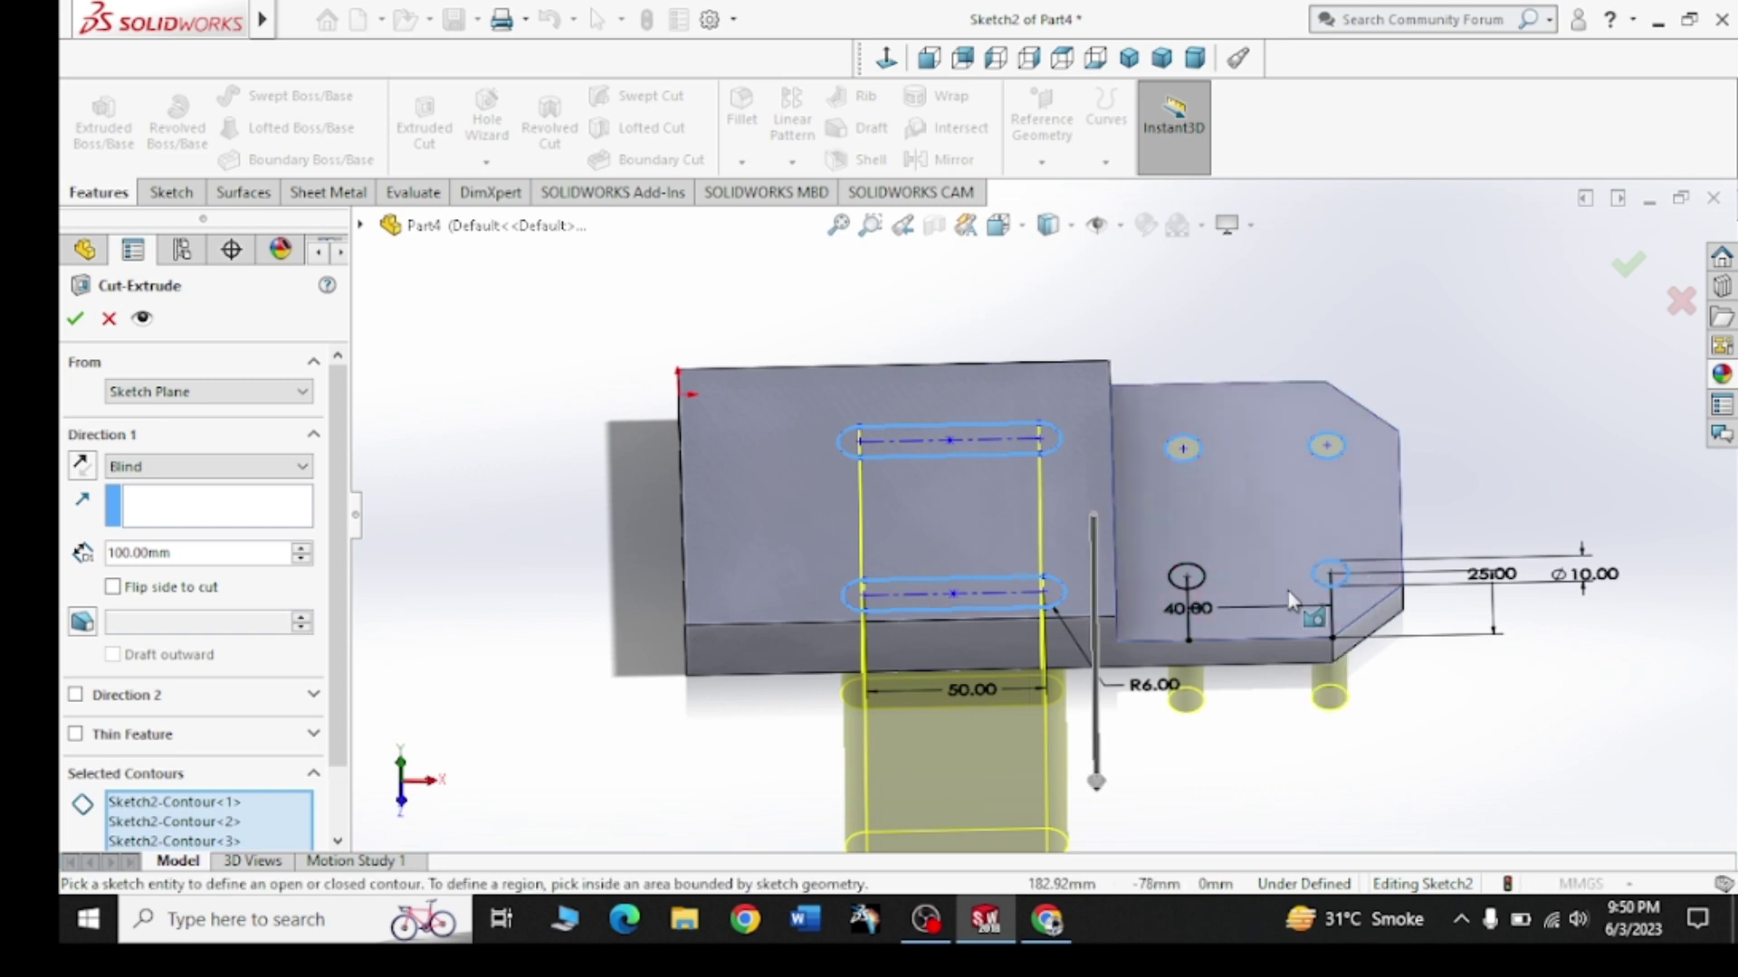
pyautogui.click(1187, 577)
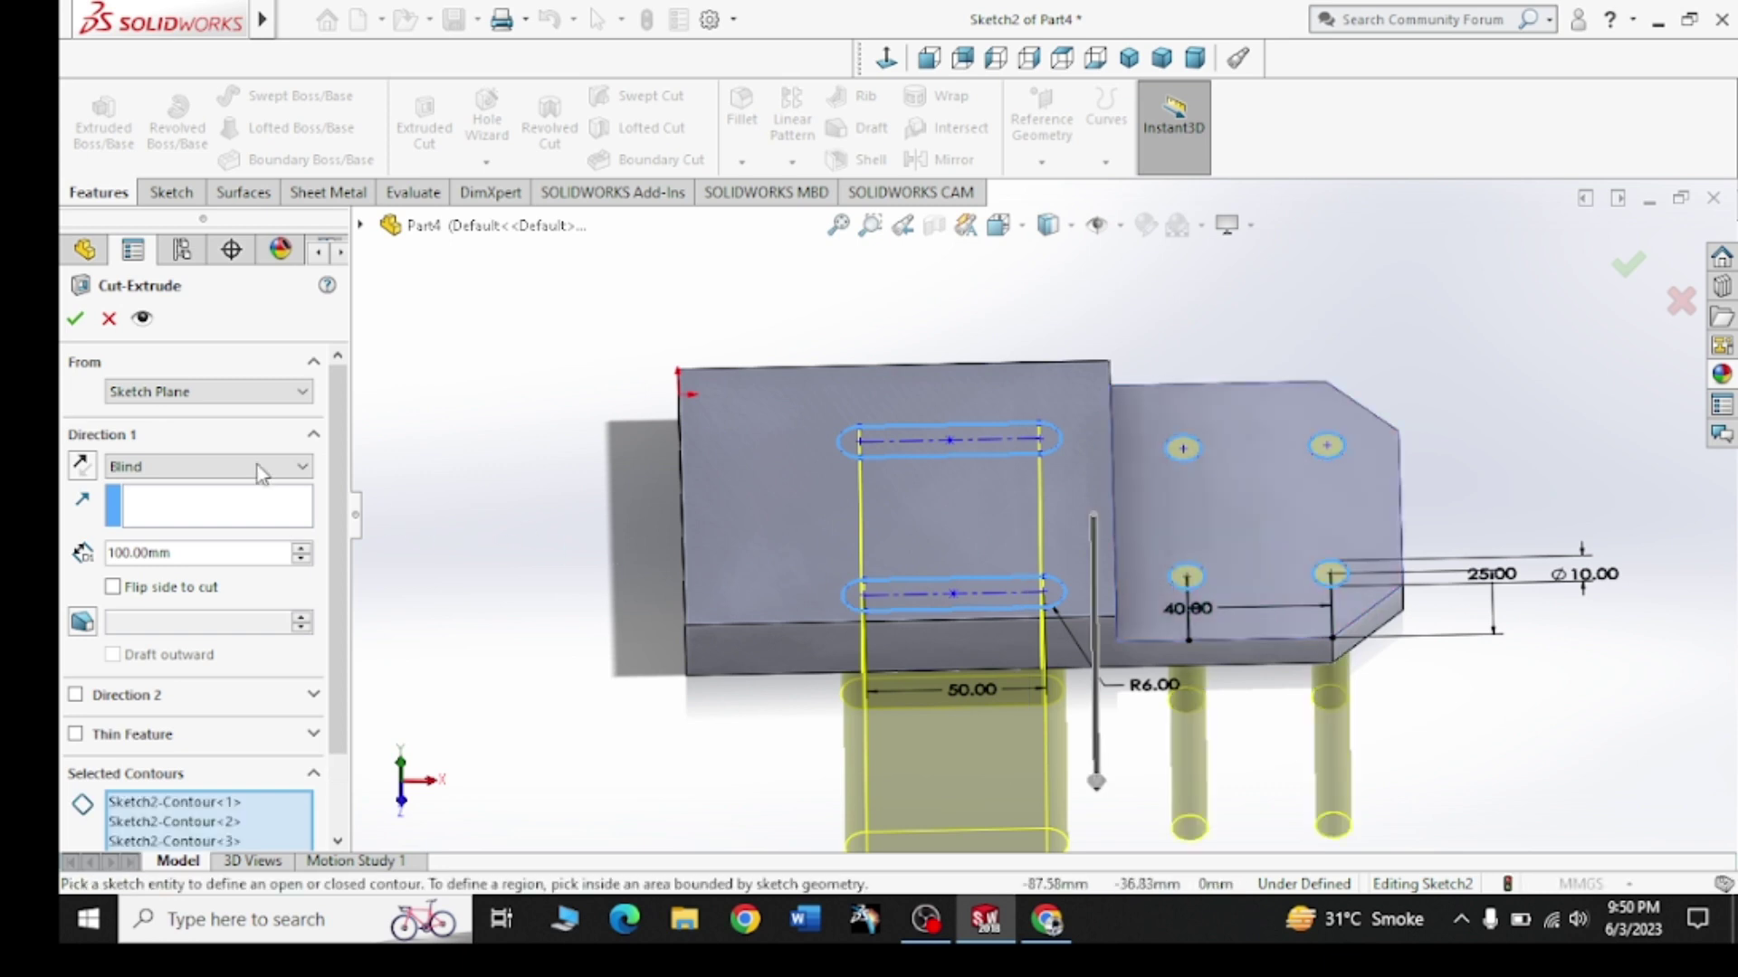
pyautogui.press('Return')
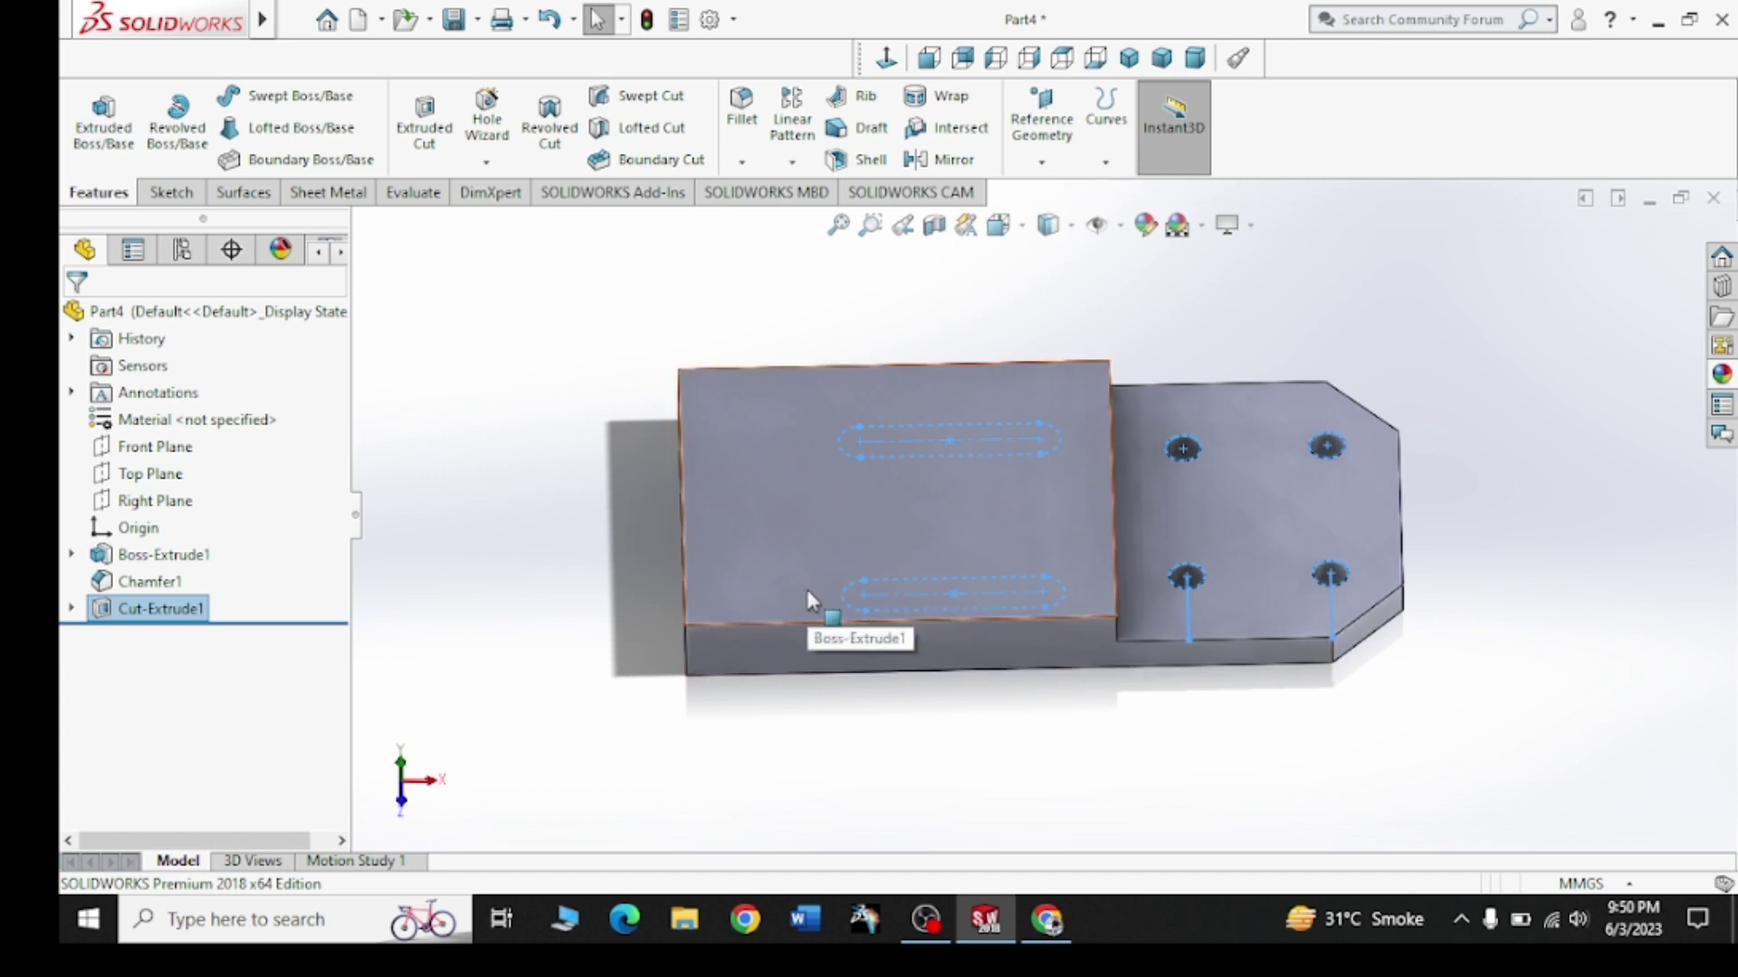
pyautogui.hotkey('ctrl', 'z')
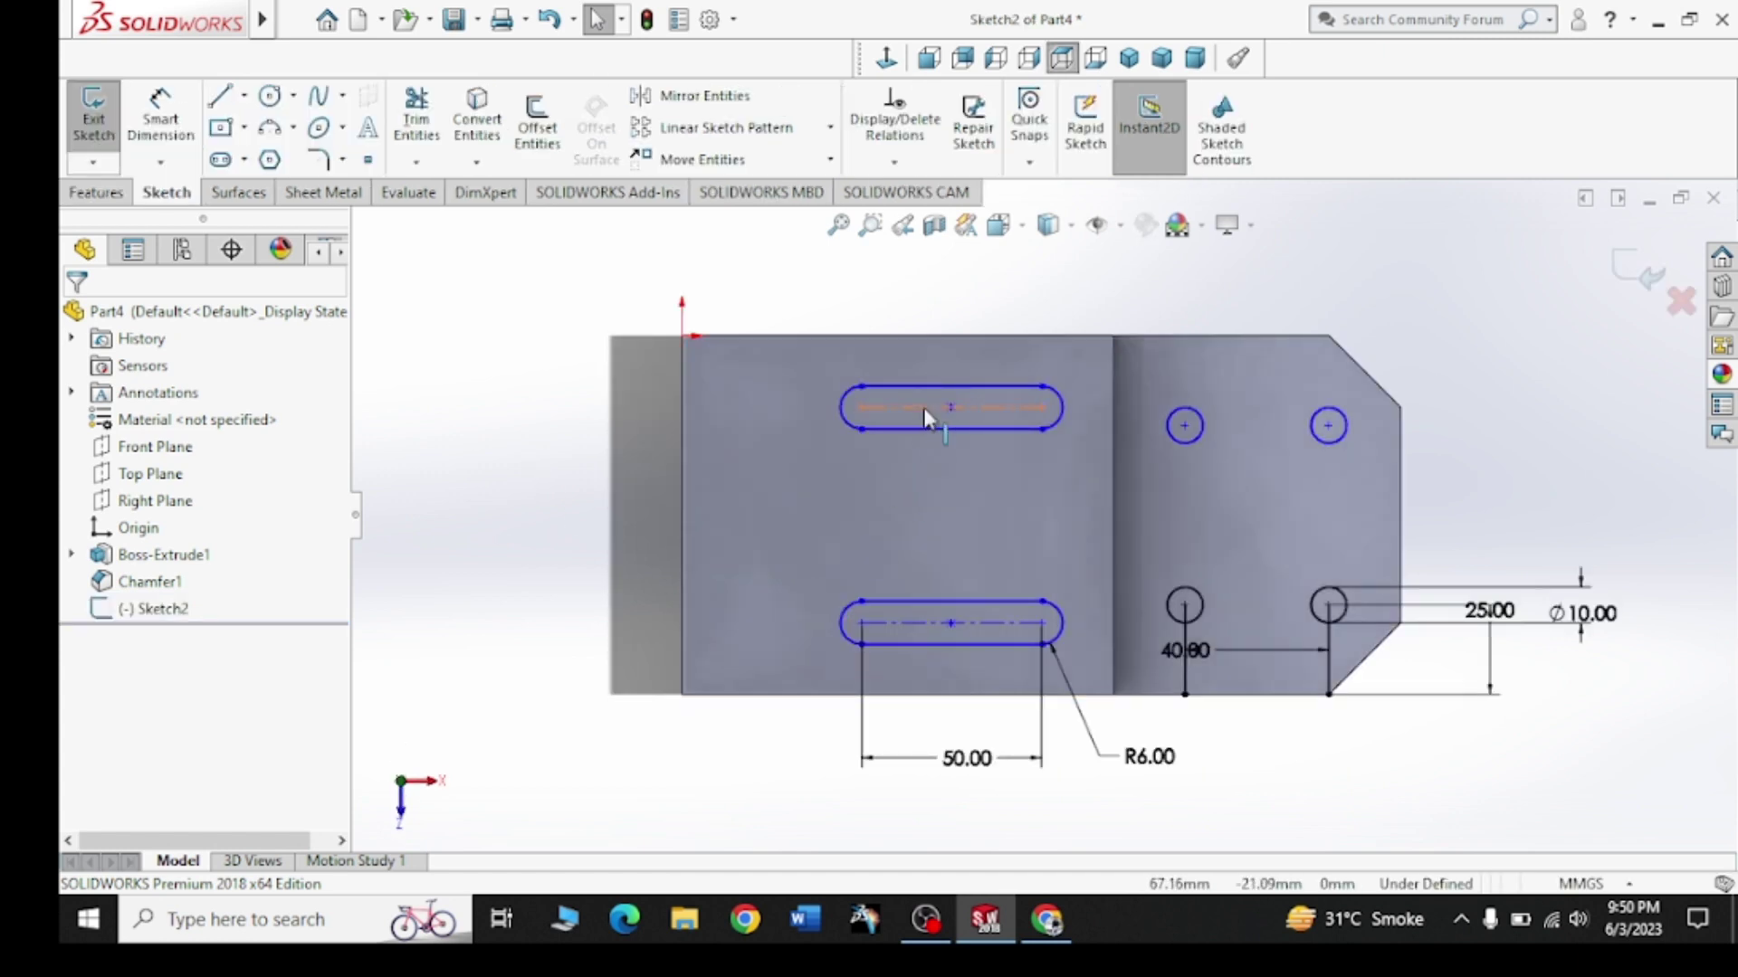
# Delete the upper slot, undo to restore it, and close the slot properties
pyautogui.click(922, 407)
pyautogui.press('Delete')
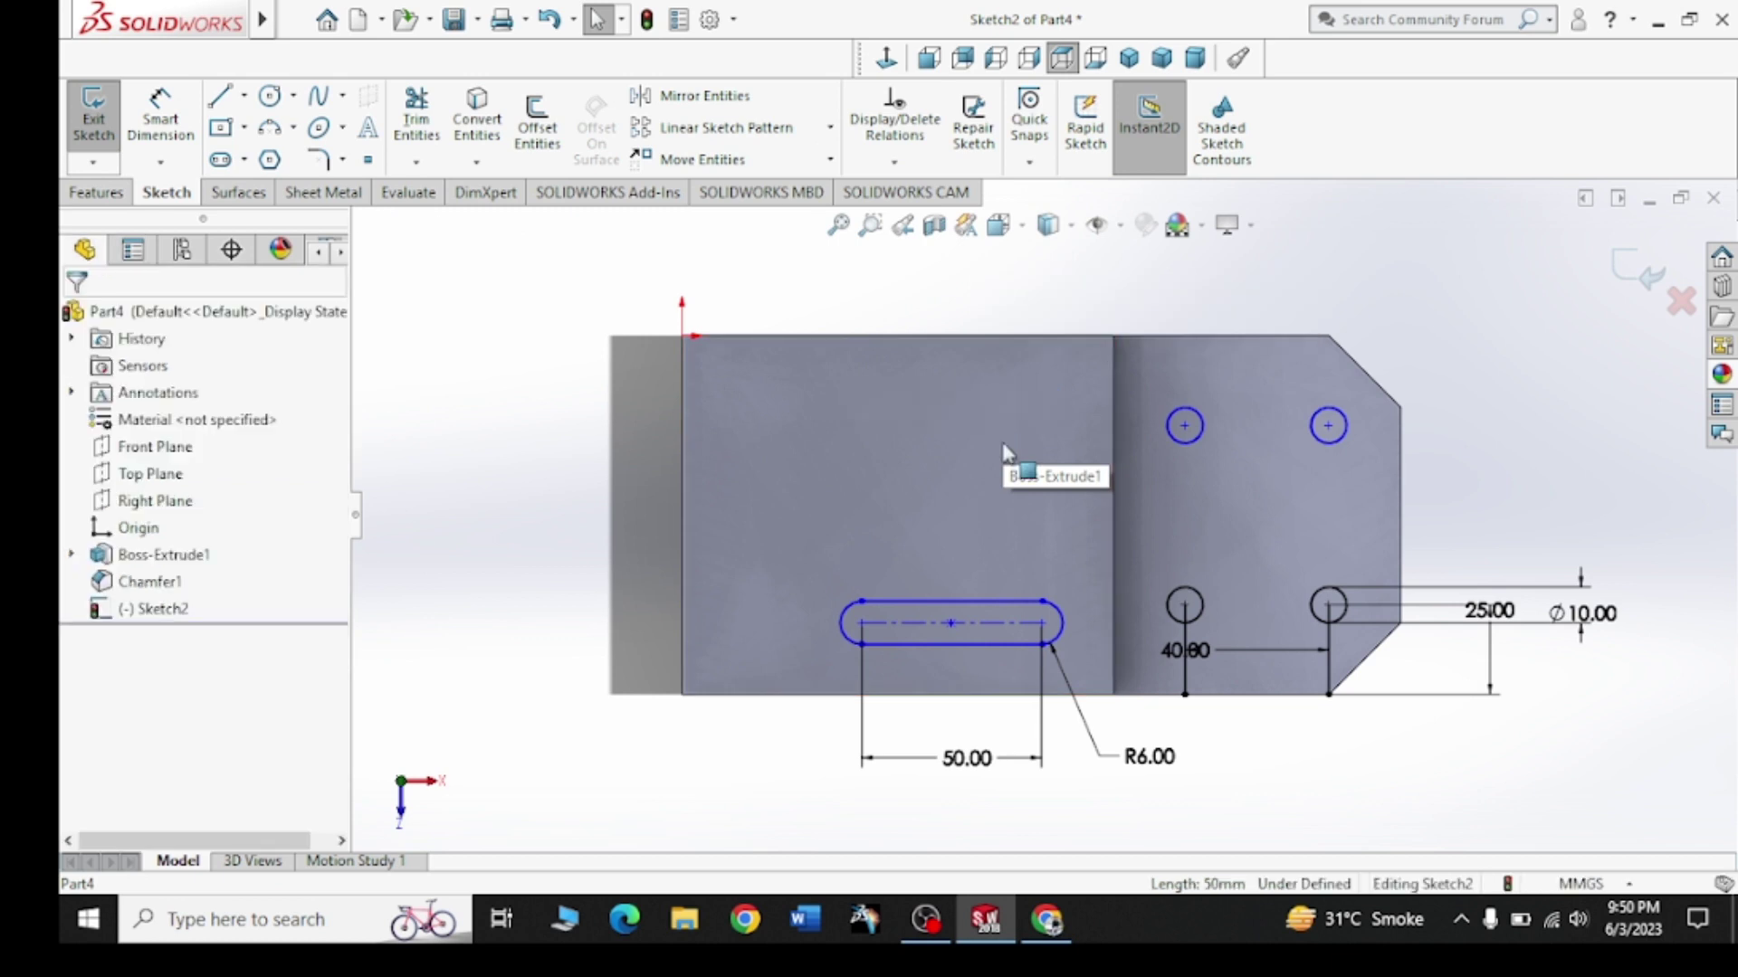
pyautogui.hotkey('ctrl', 'z')
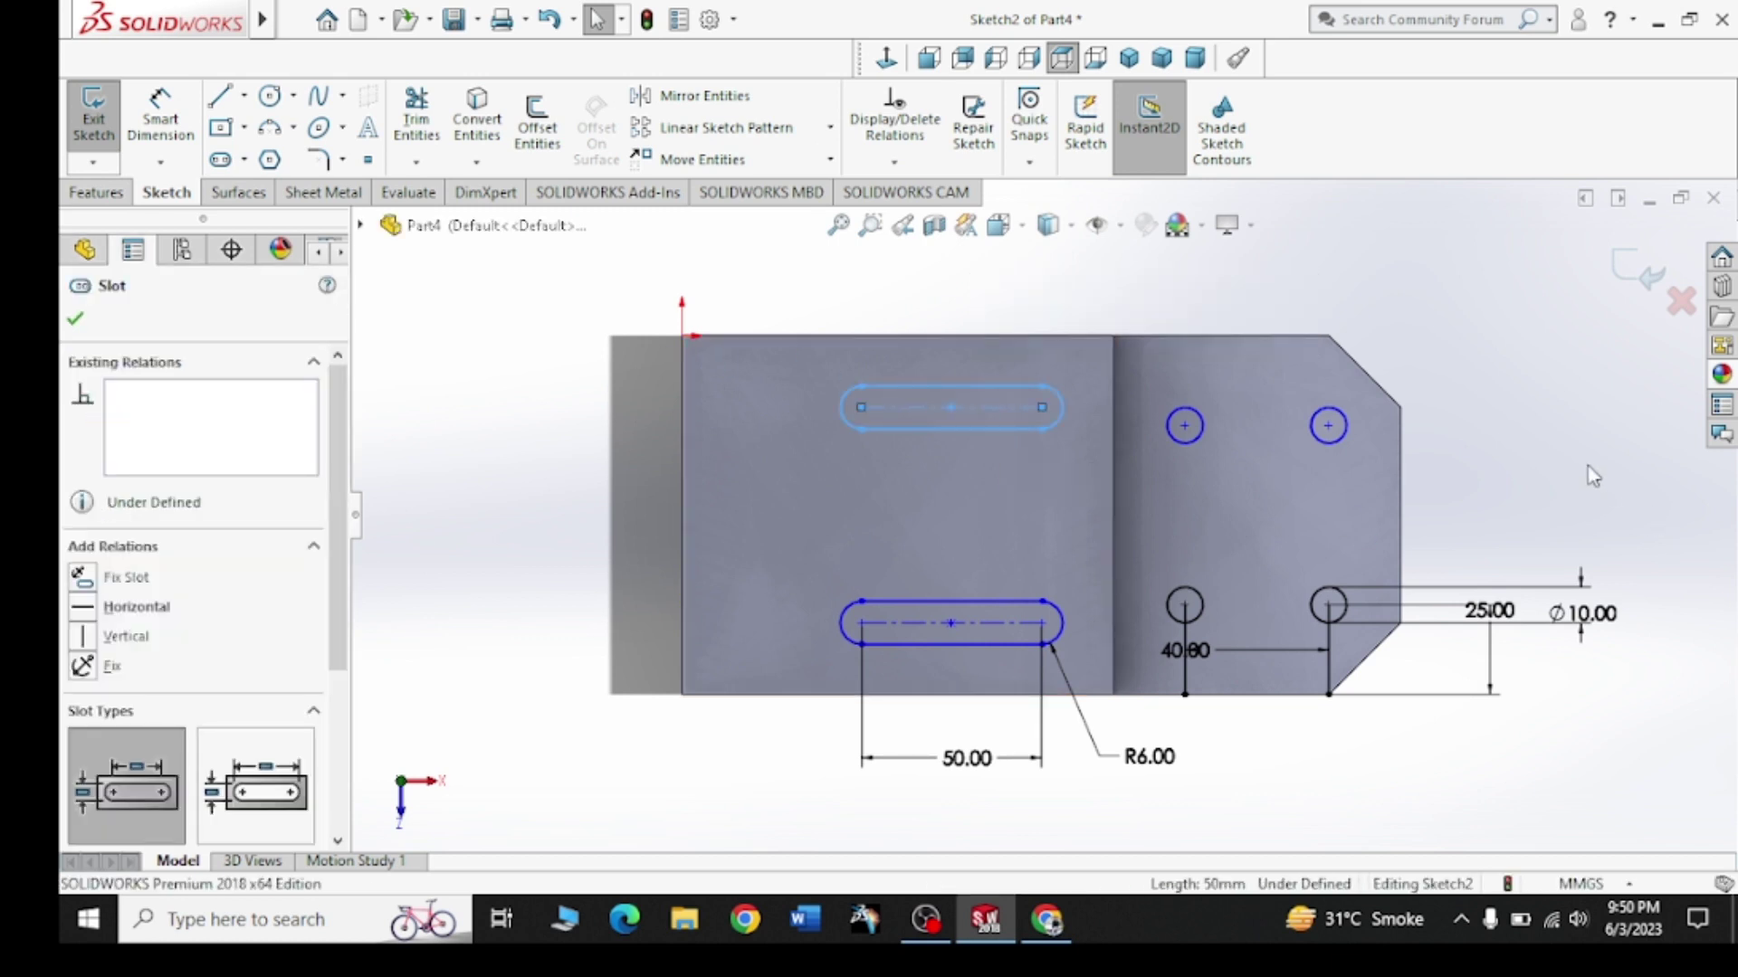
pyautogui.click(75, 318)
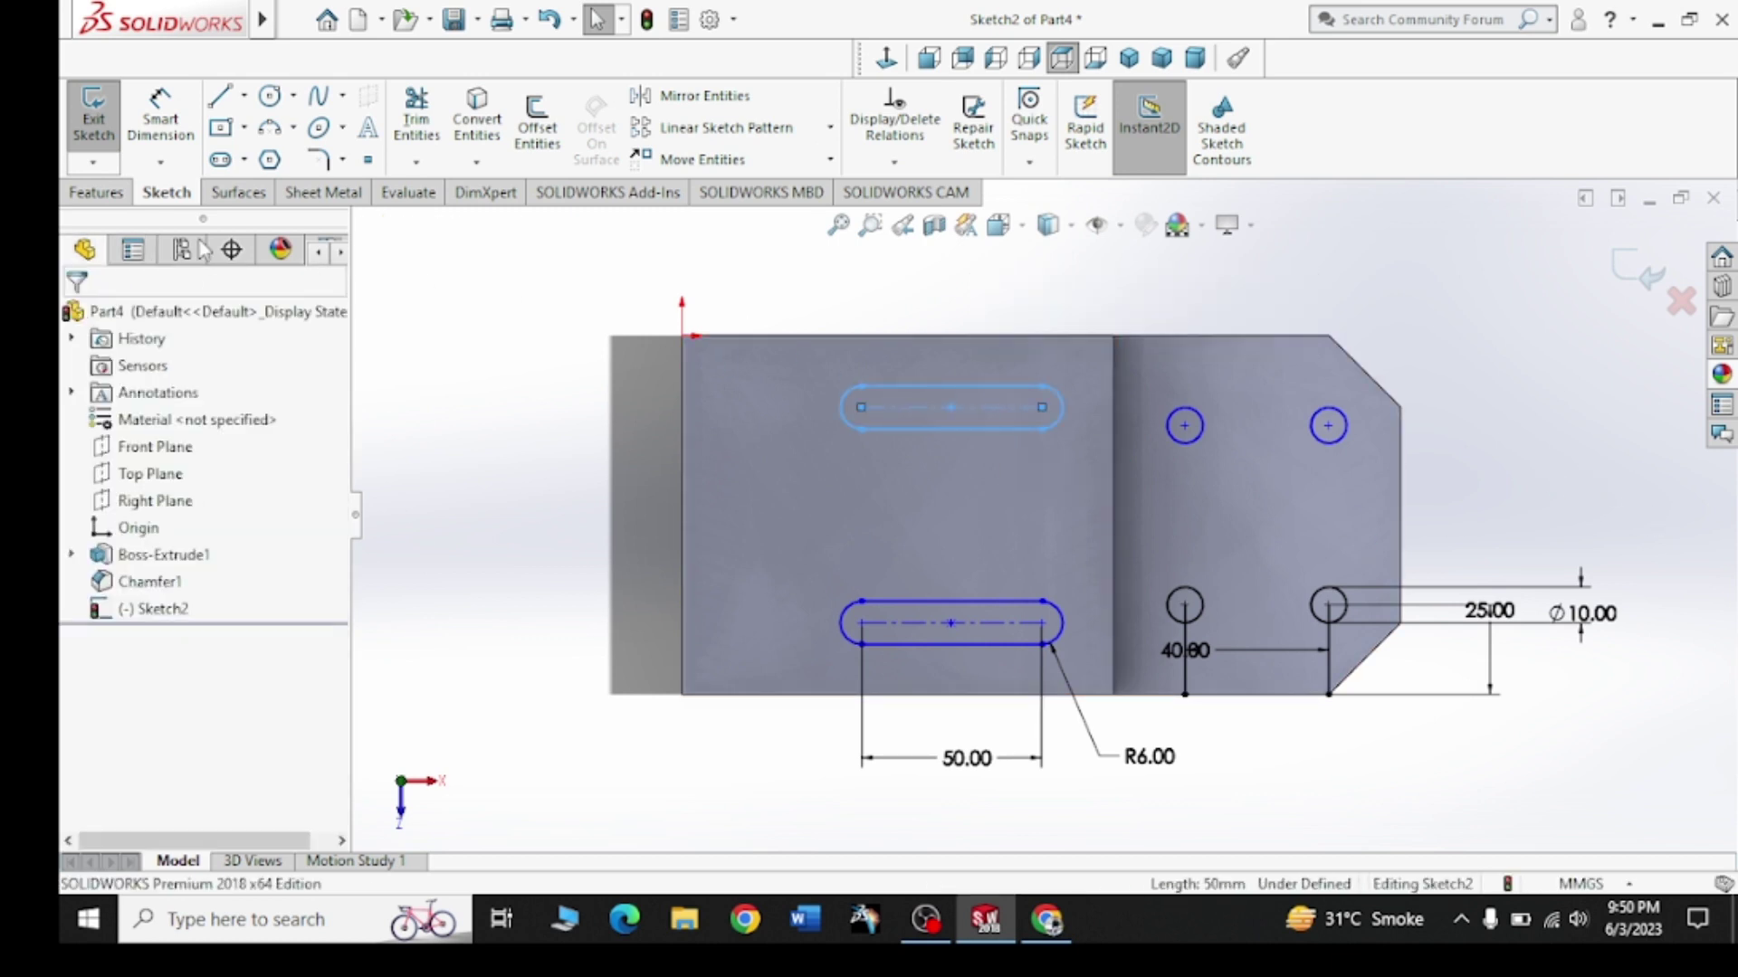
# Extruded-cut both slot contours with Through All - Both
pyautogui.click(98, 192)
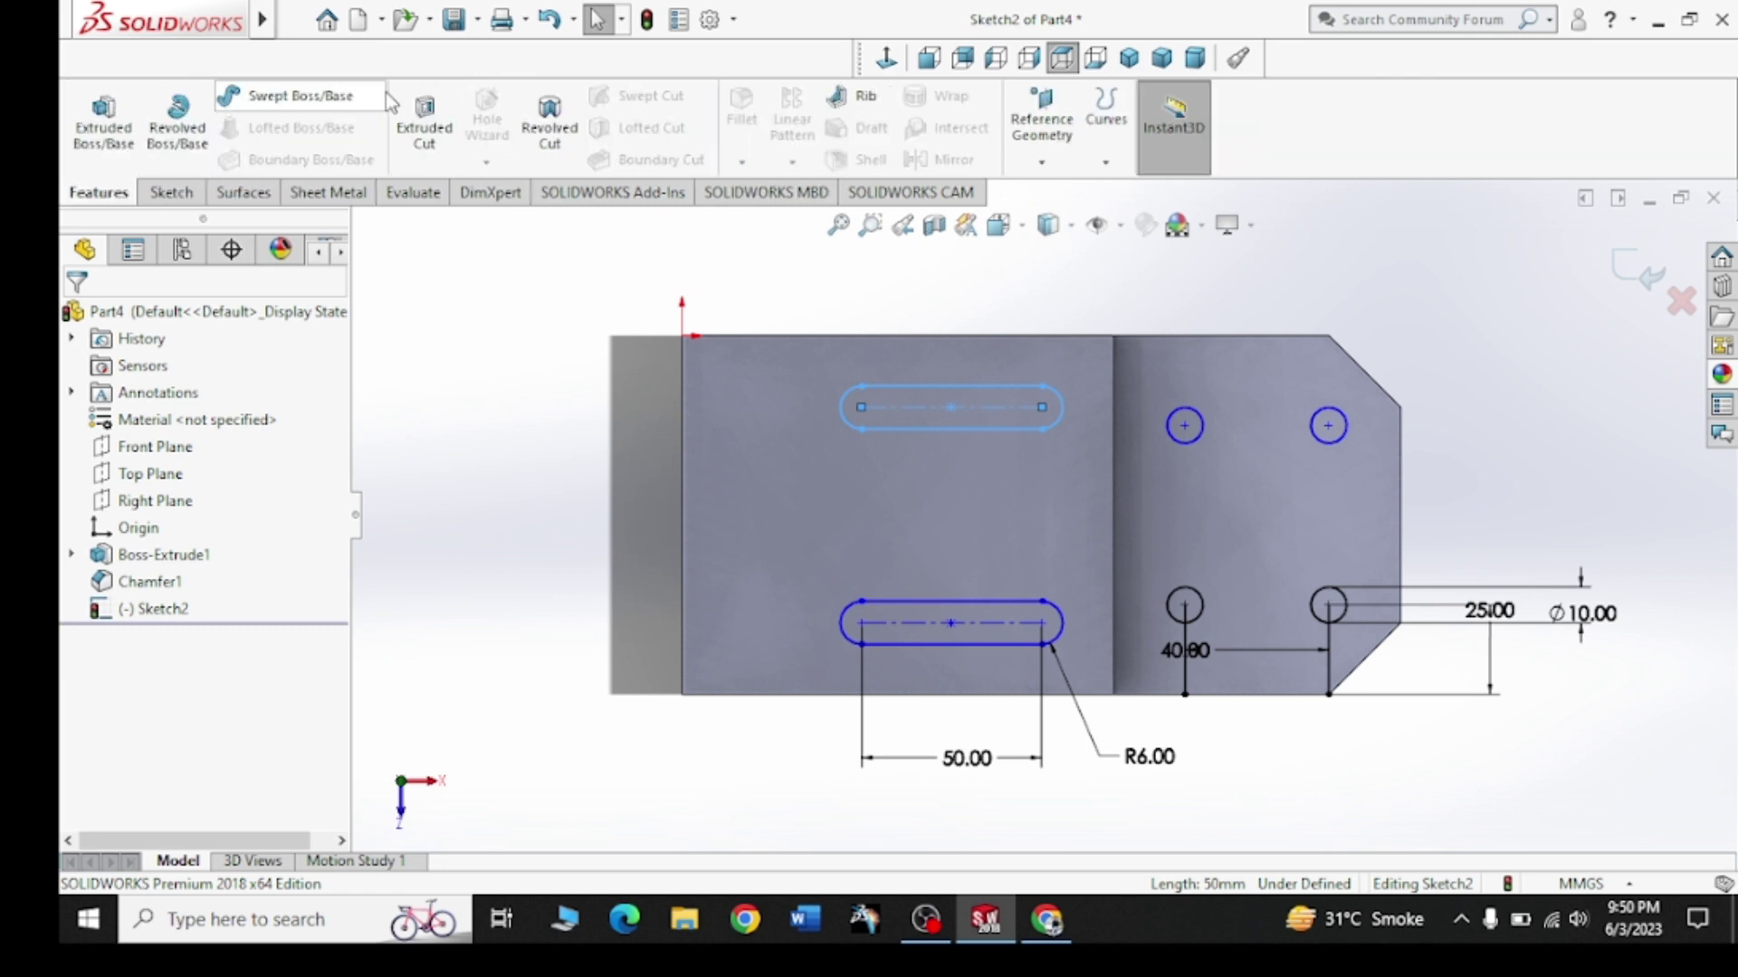
pyautogui.click(425, 127)
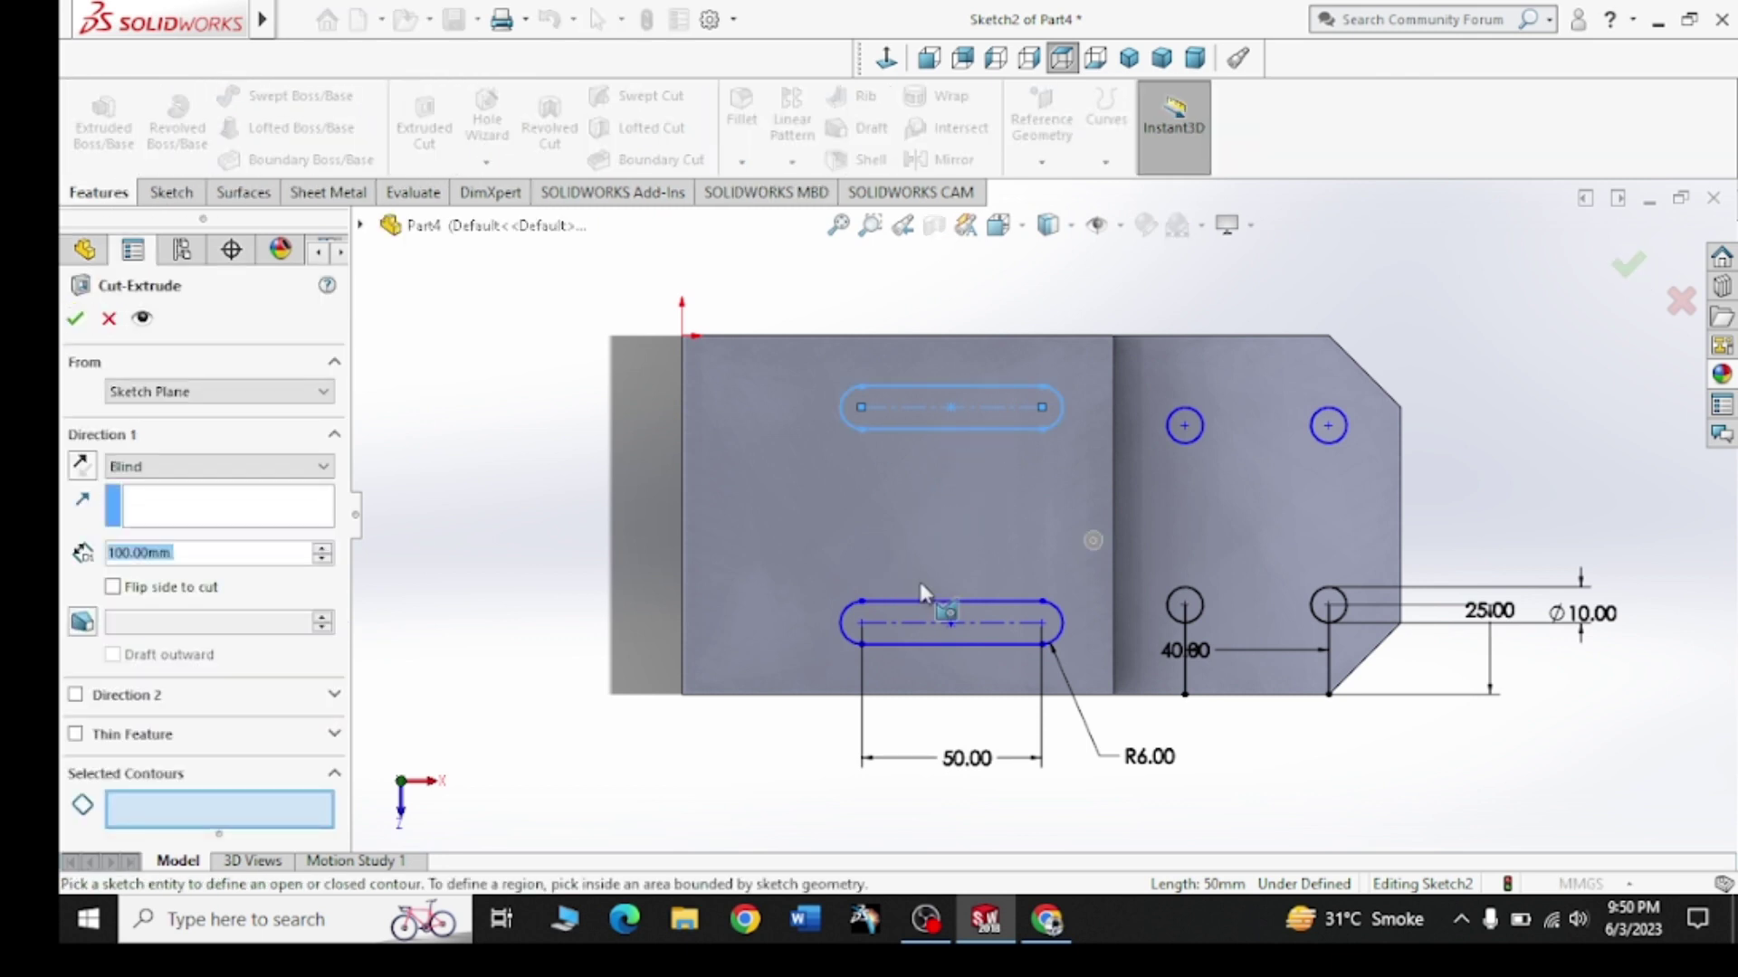
pyautogui.click(920, 606)
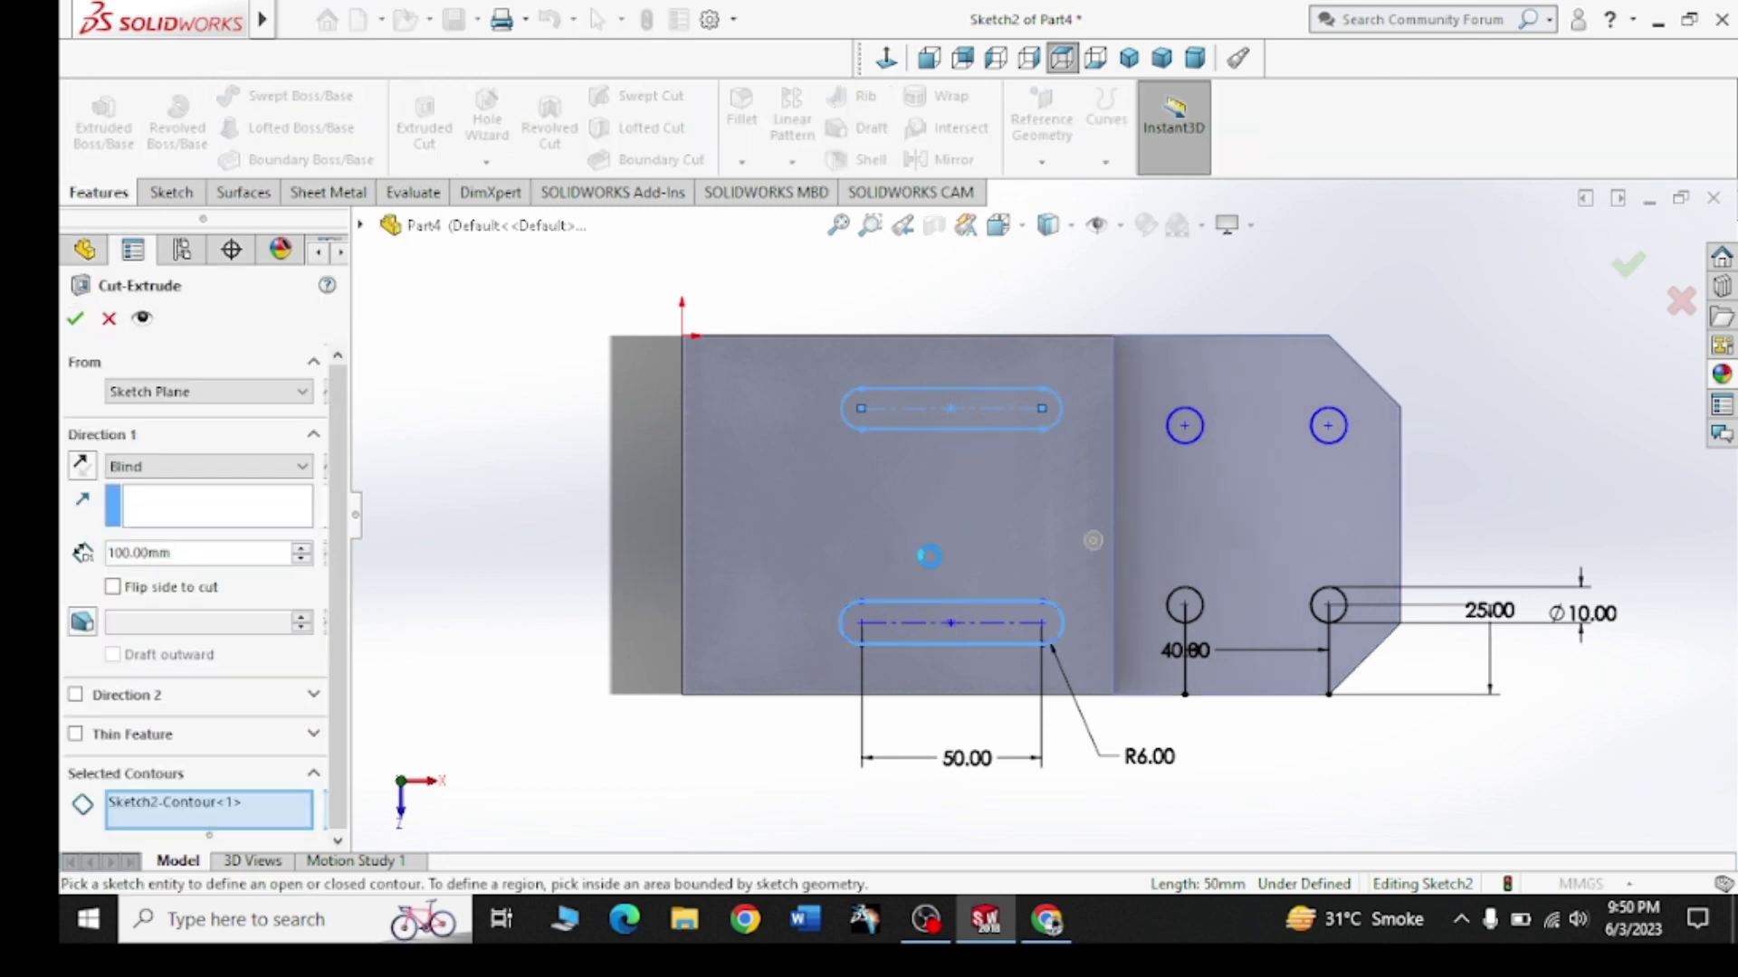
pyautogui.click(961, 429)
pyautogui.moveTo(943, 531); pyautogui.dragTo(398, 566, button='middle')
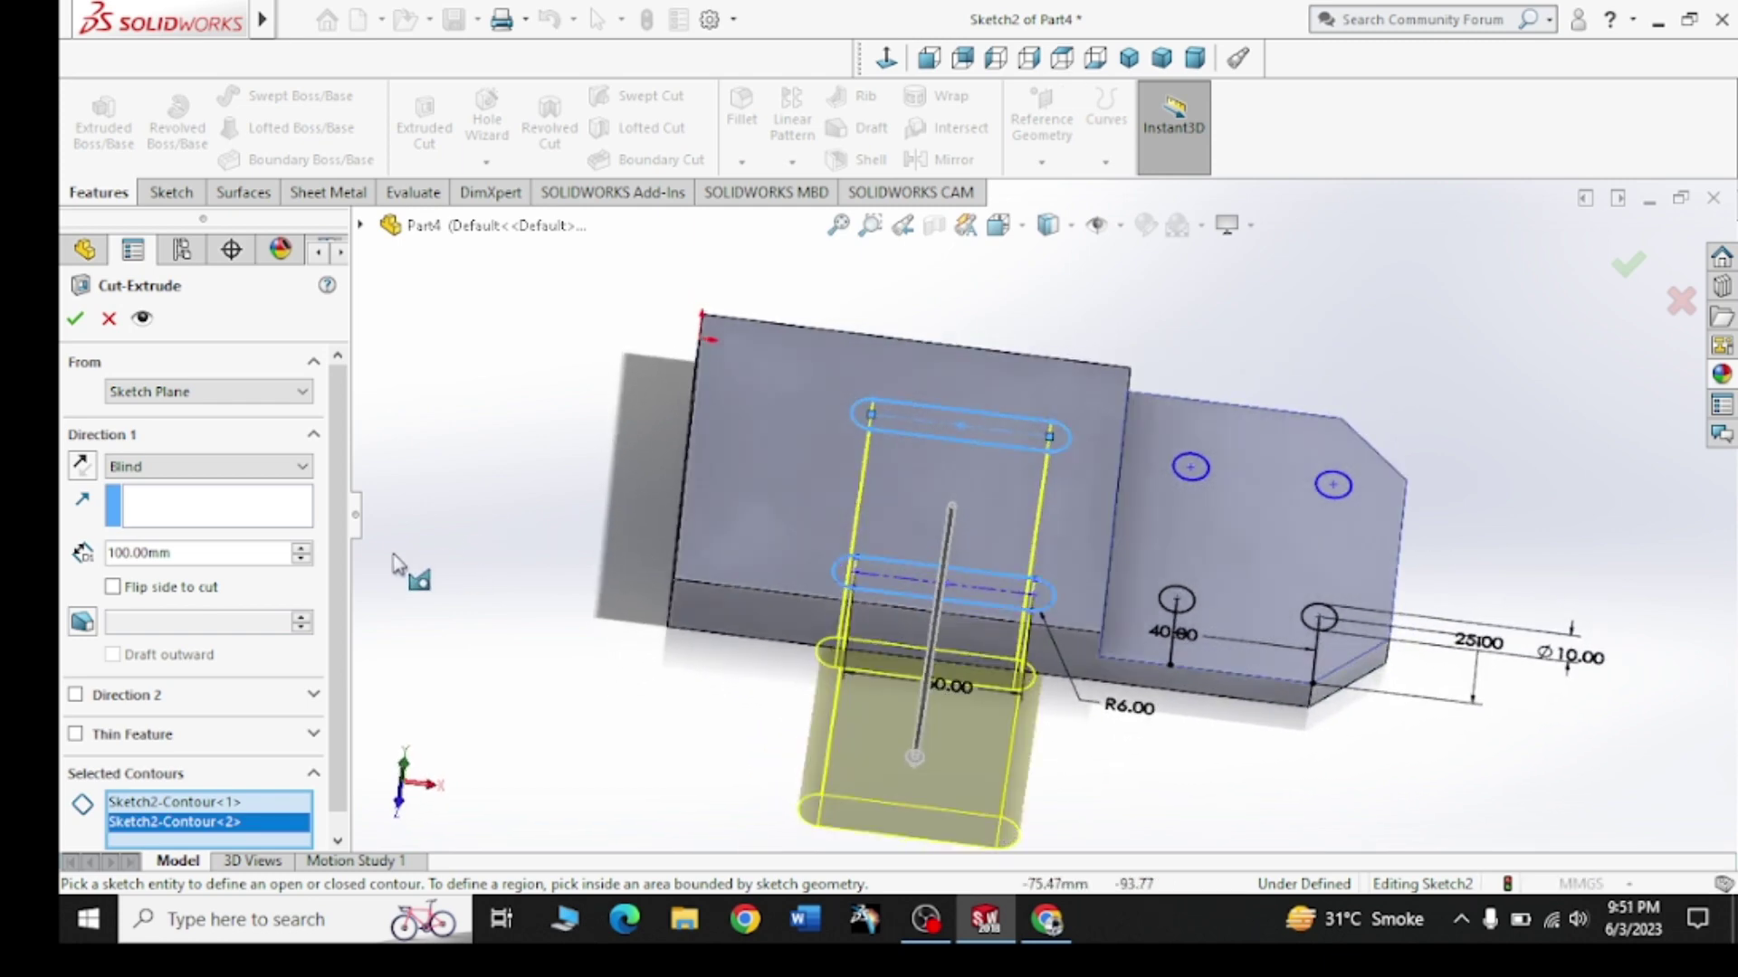
pyautogui.click(80, 472)
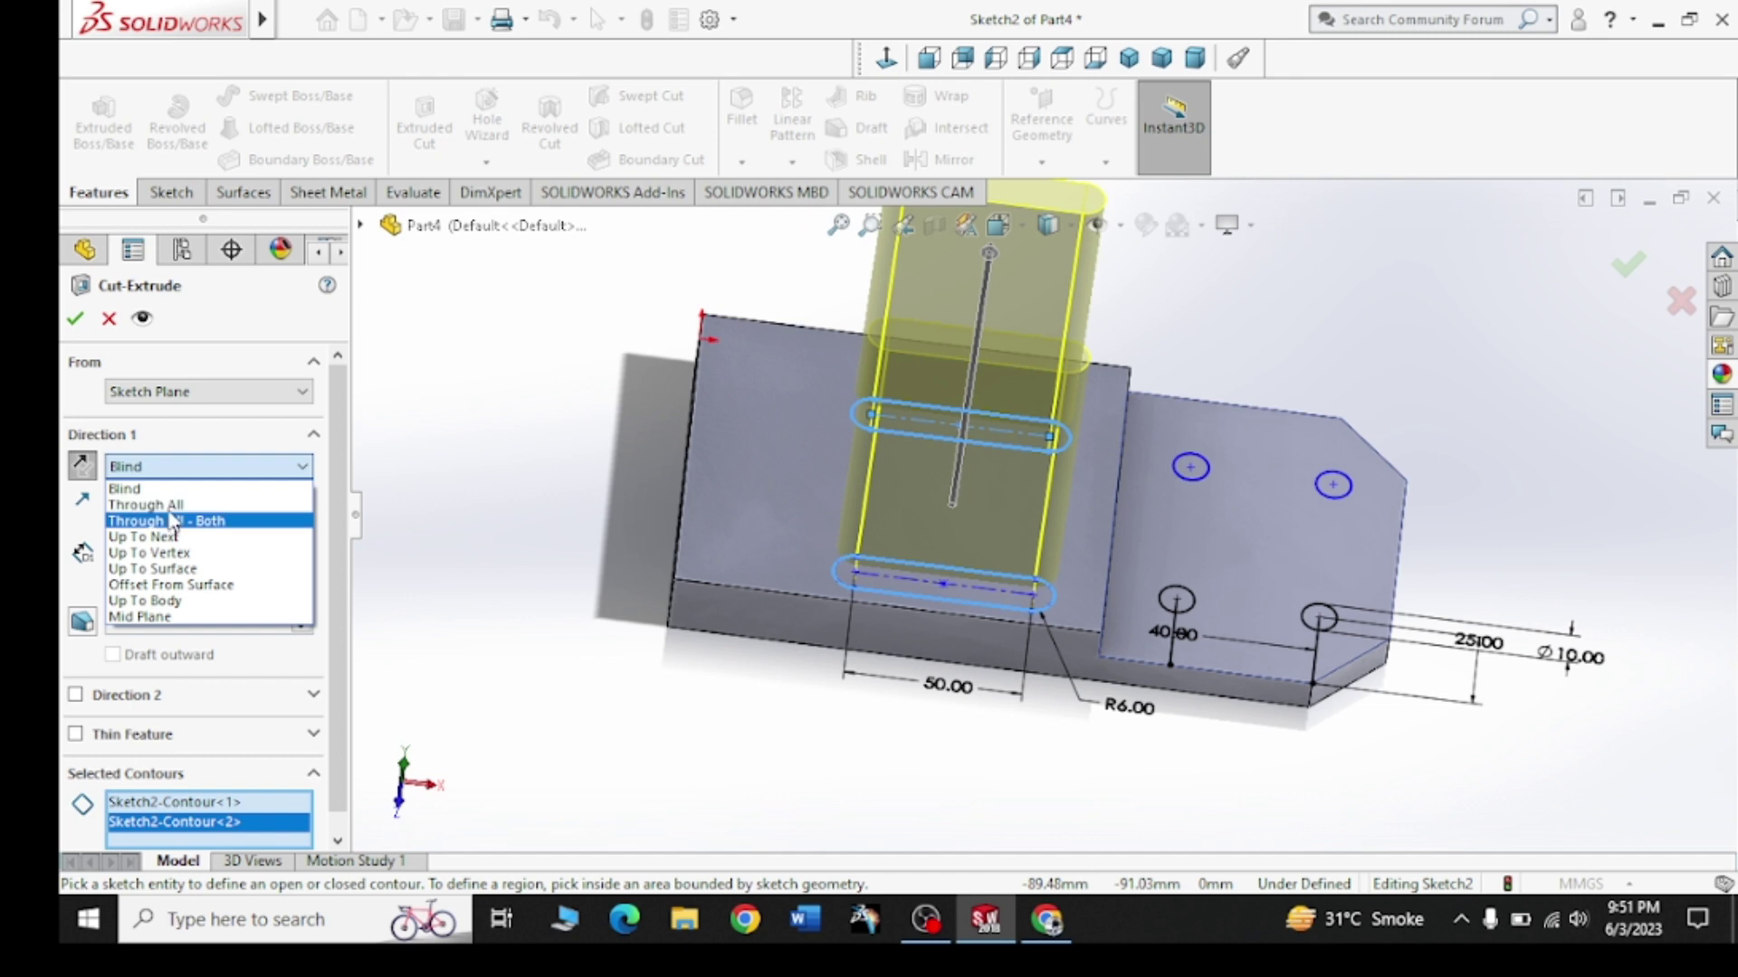
pyautogui.click(172, 522)
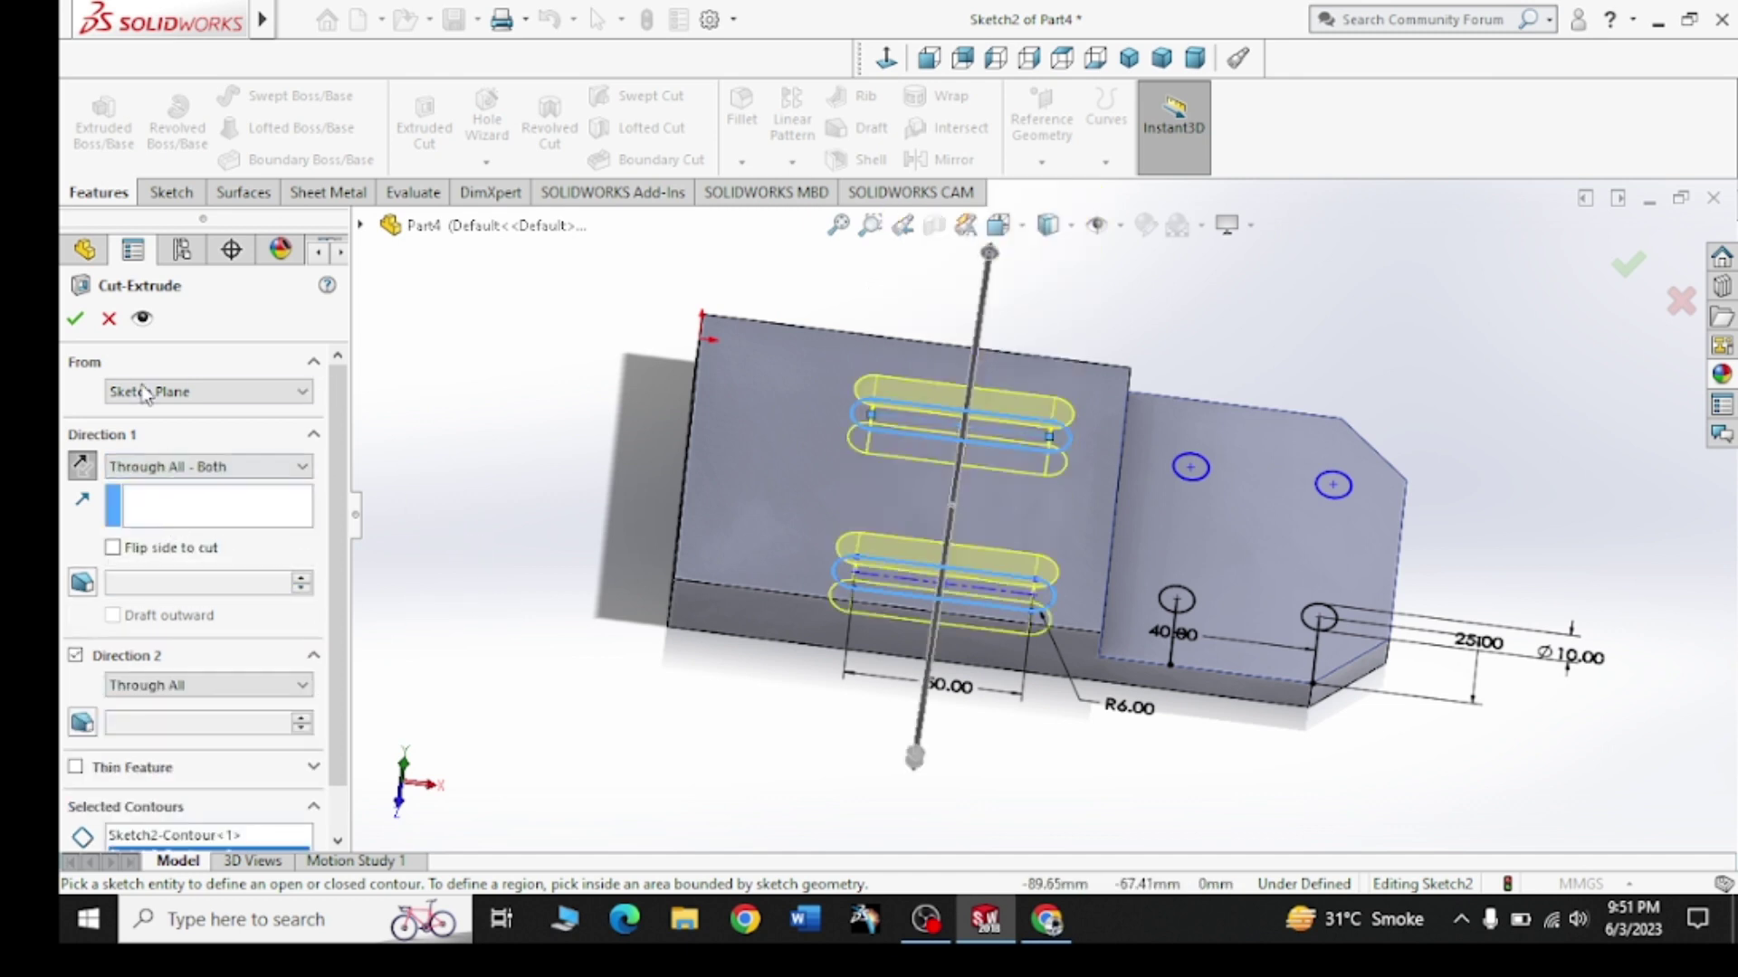
pyautogui.click(76, 320)
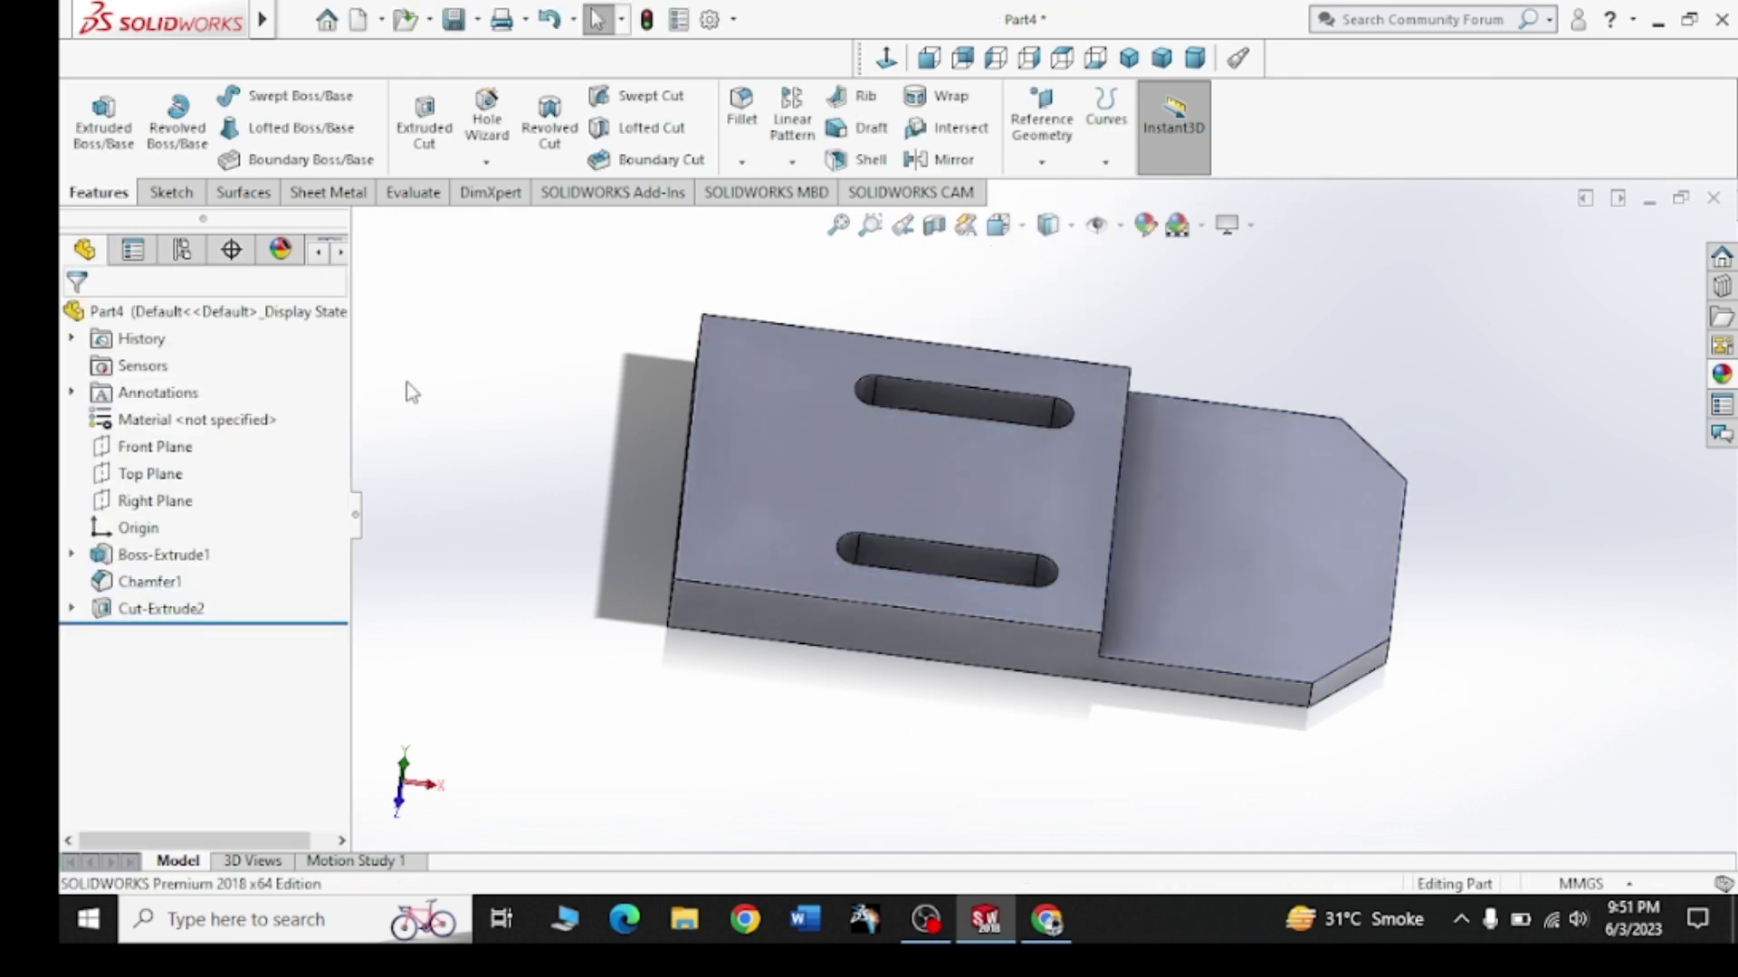
# Undo the slot-only cut and re-cut both slots plus four Ø10 circles Through All - Both
pyautogui.hotkey('ctrl', 'z')
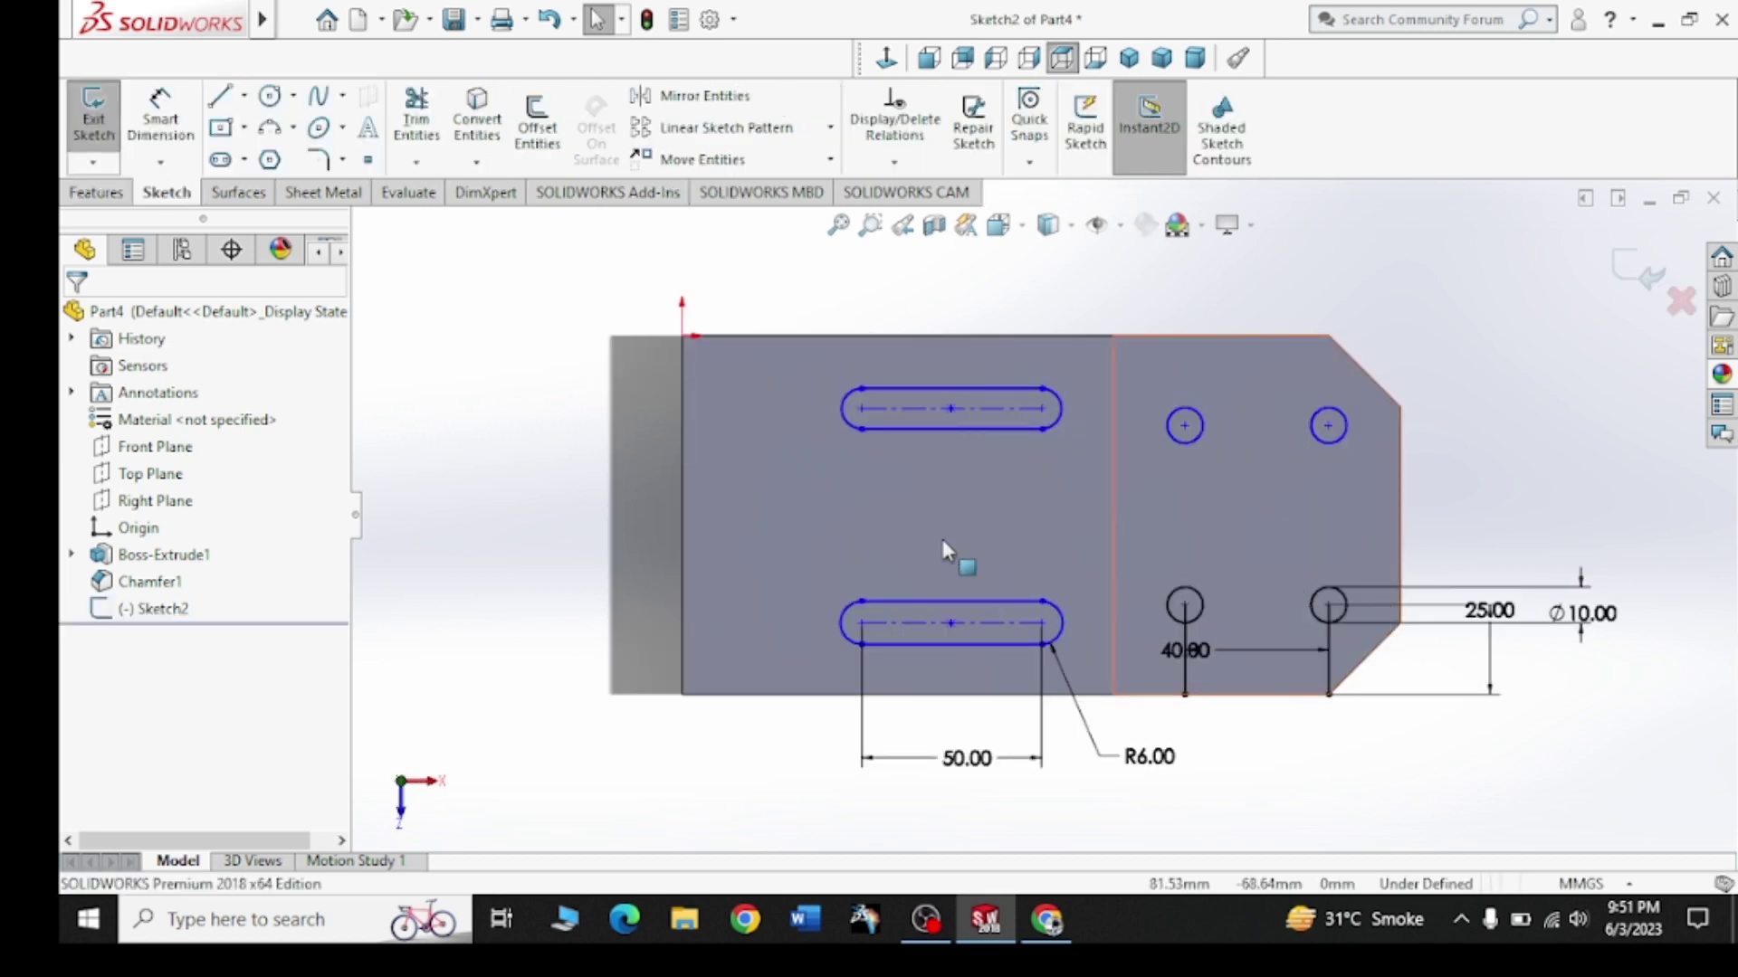
pyautogui.click(121, 199)
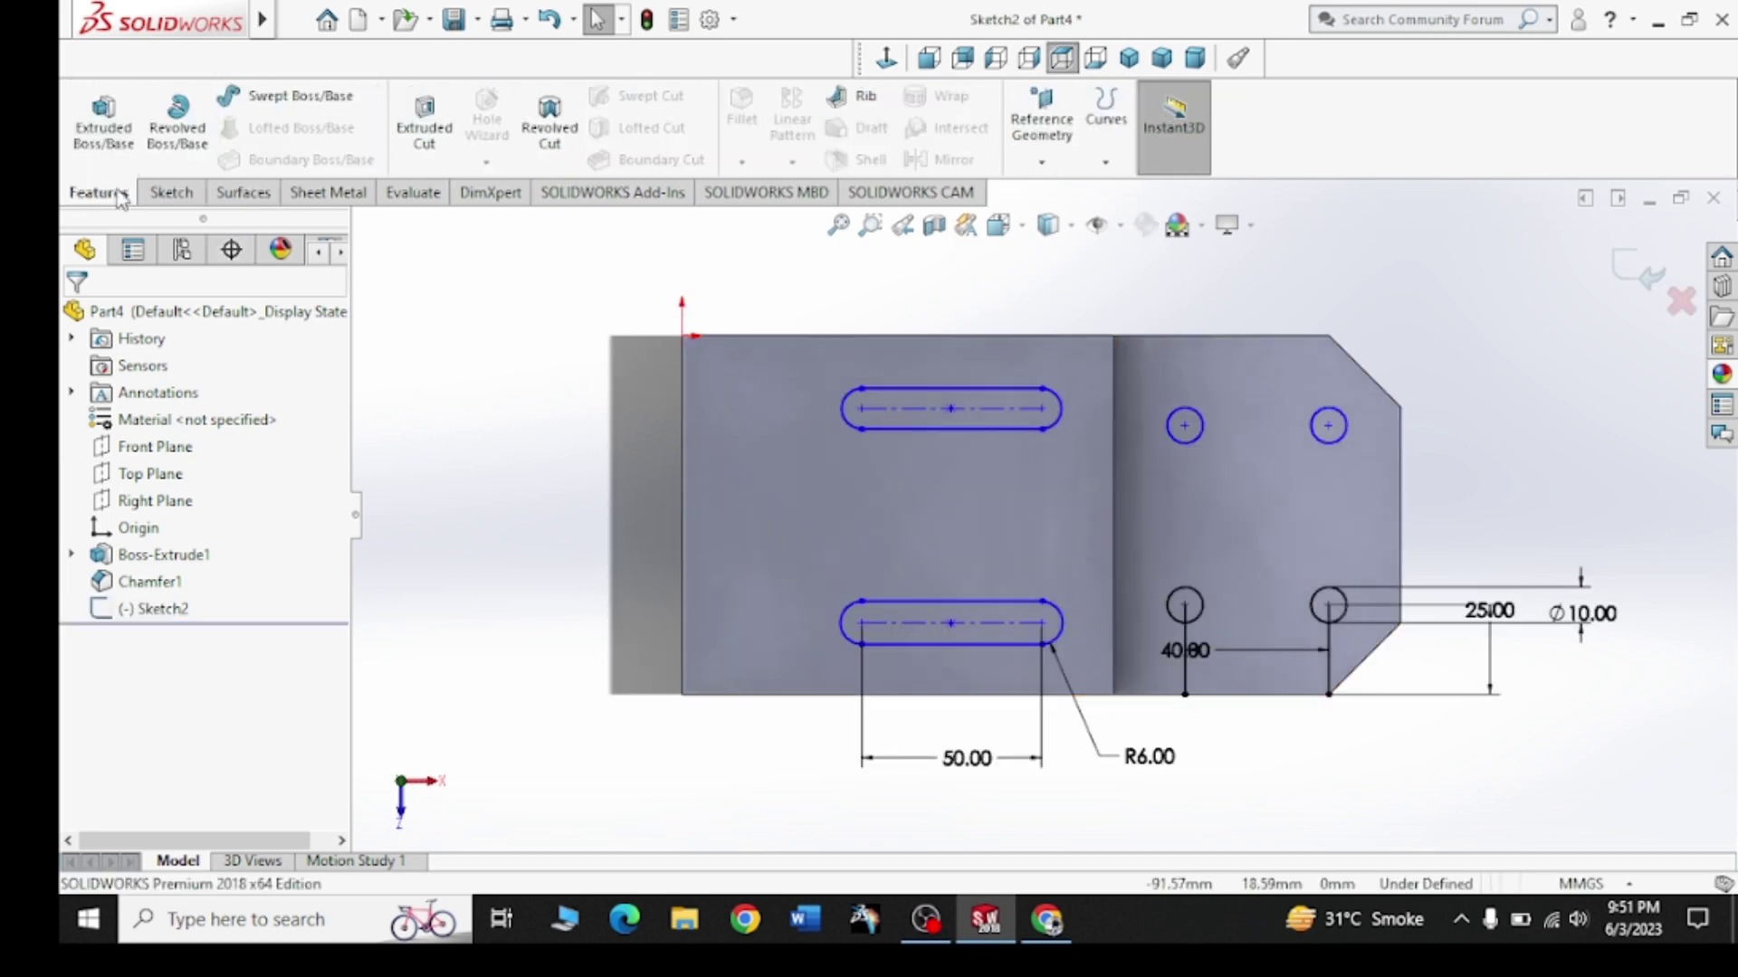
pyautogui.click(401, 162)
pyautogui.click(1008, 396)
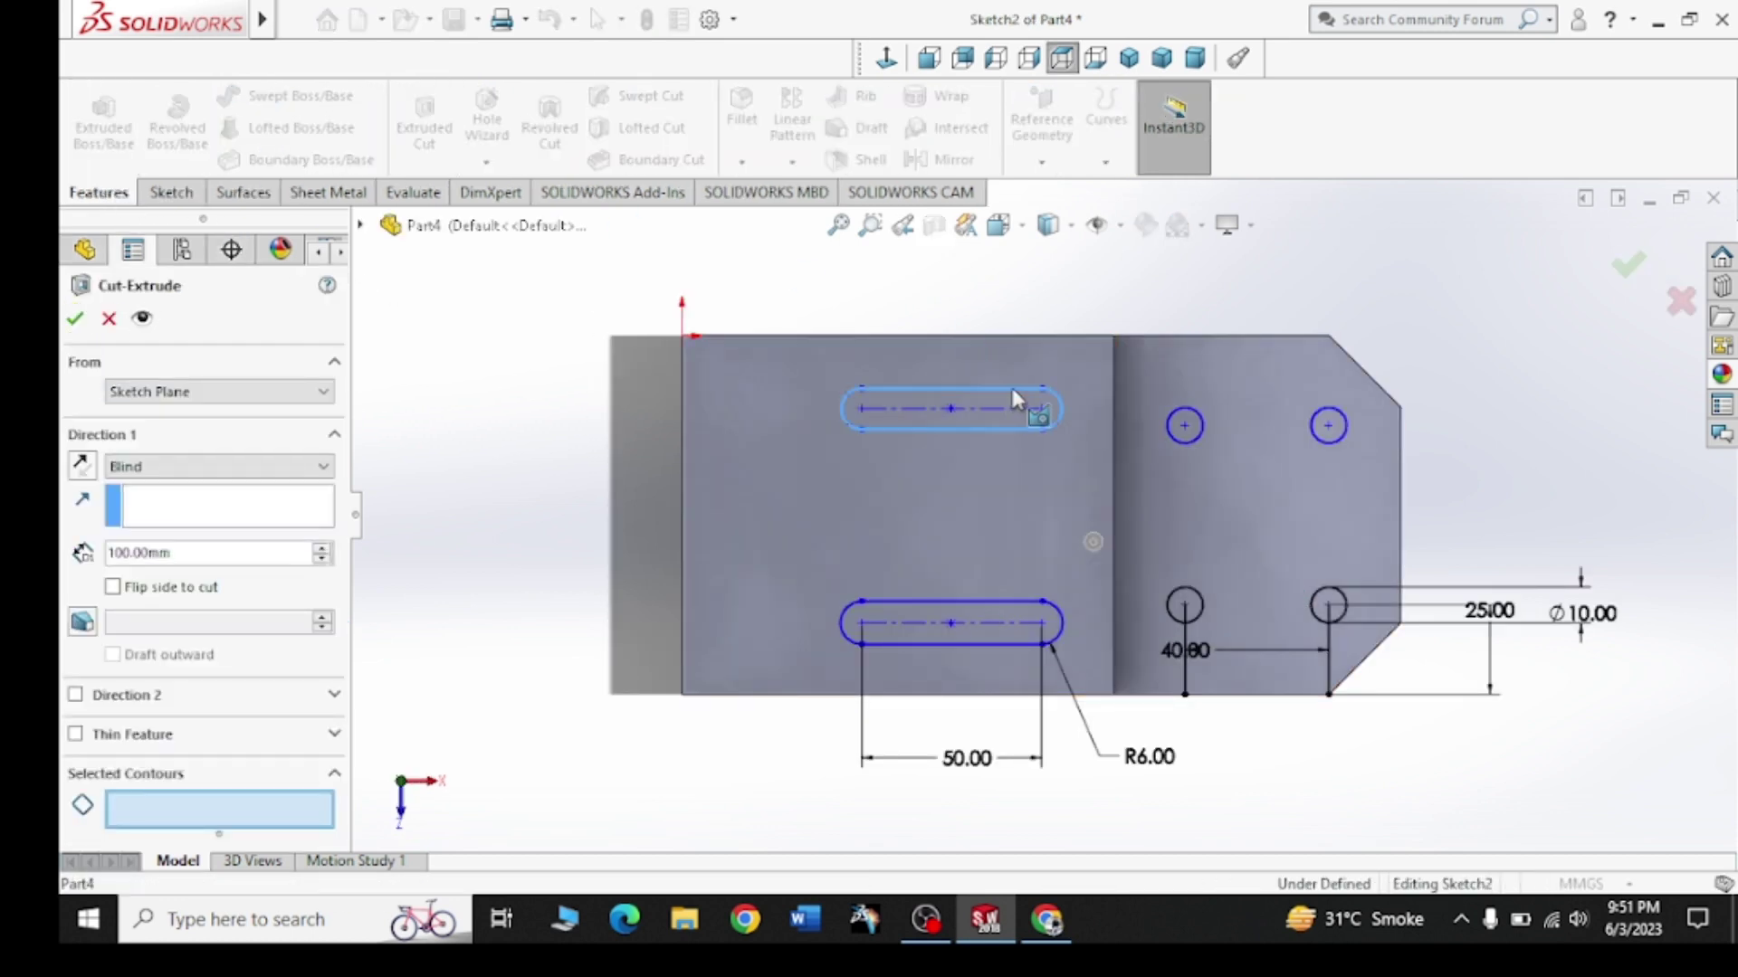
pyautogui.click(1027, 621)
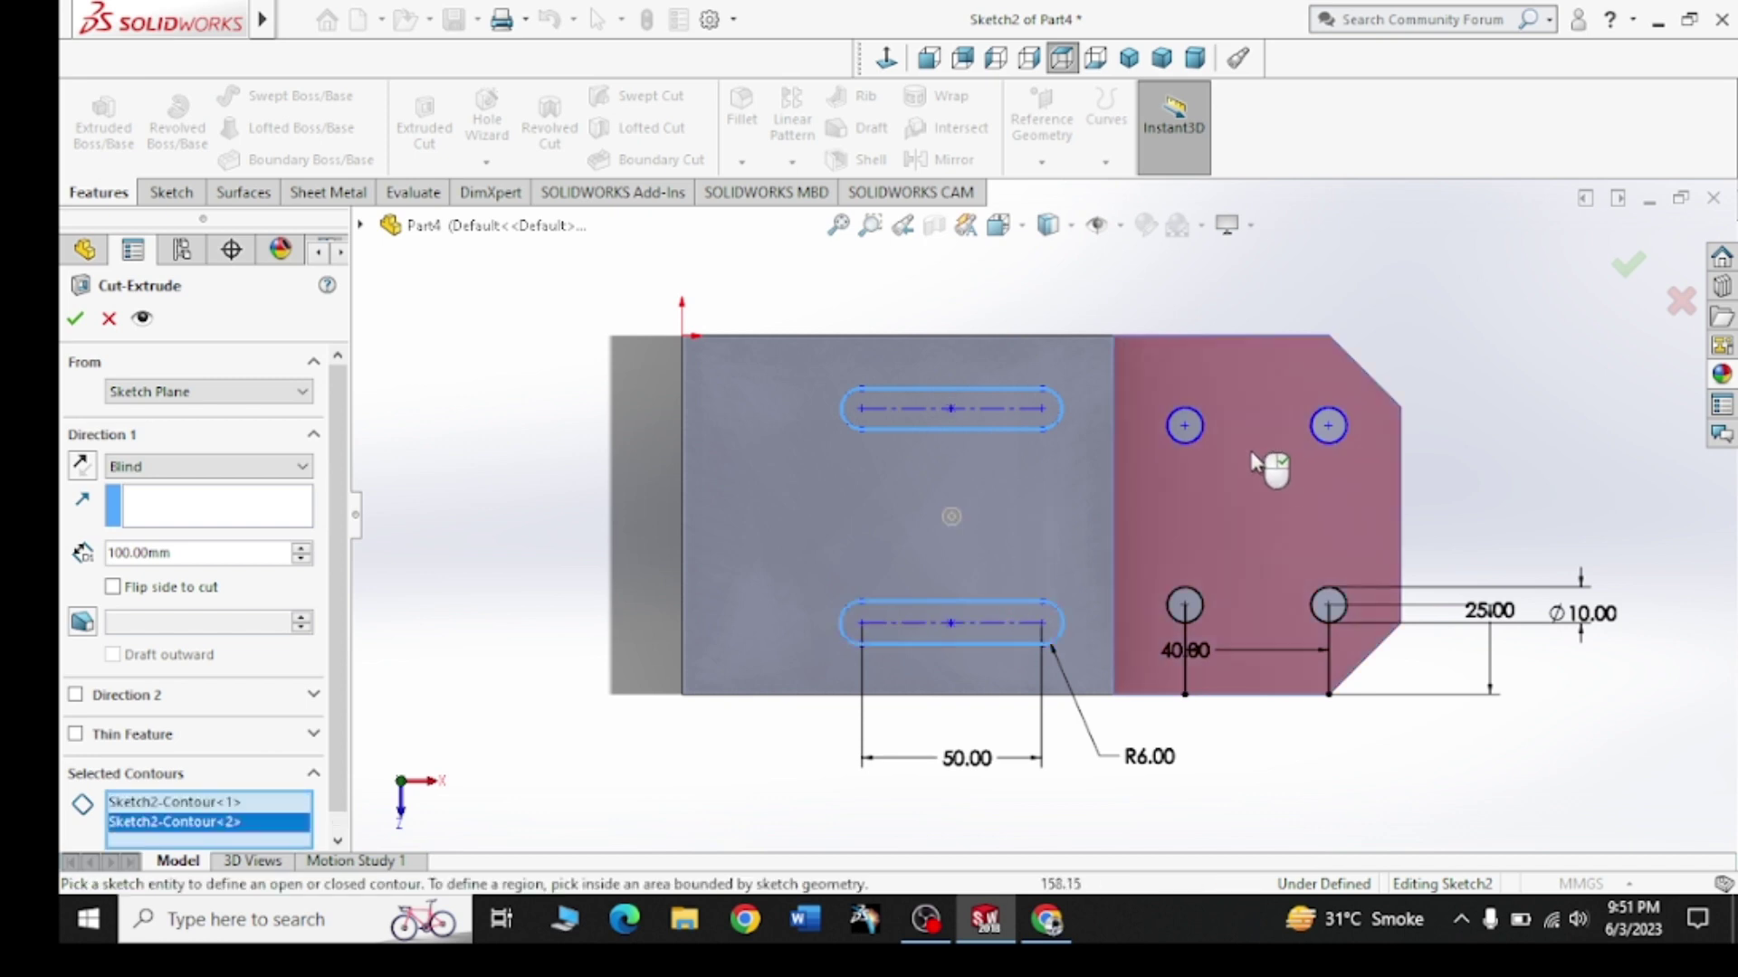
pyautogui.click(1185, 427)
pyautogui.click(1332, 443)
pyautogui.click(1331, 608)
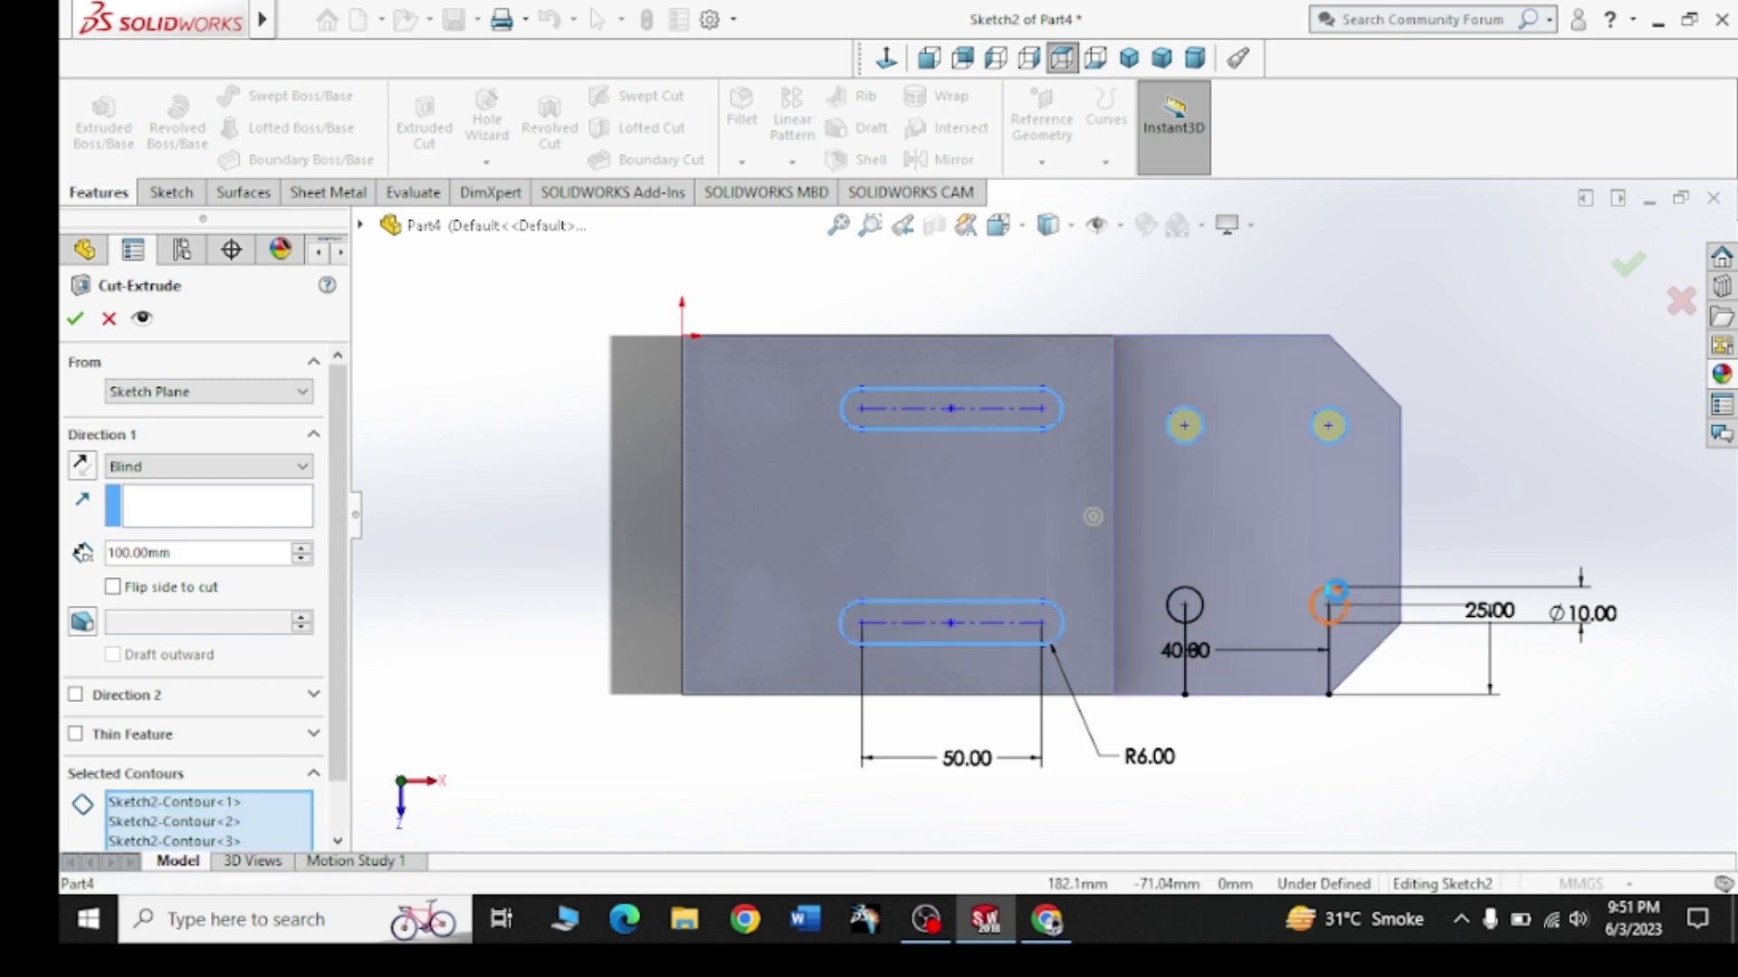
pyautogui.click(1144, 551)
pyautogui.moveTo(1144, 550); pyautogui.dragTo(1124, 361, button='middle')
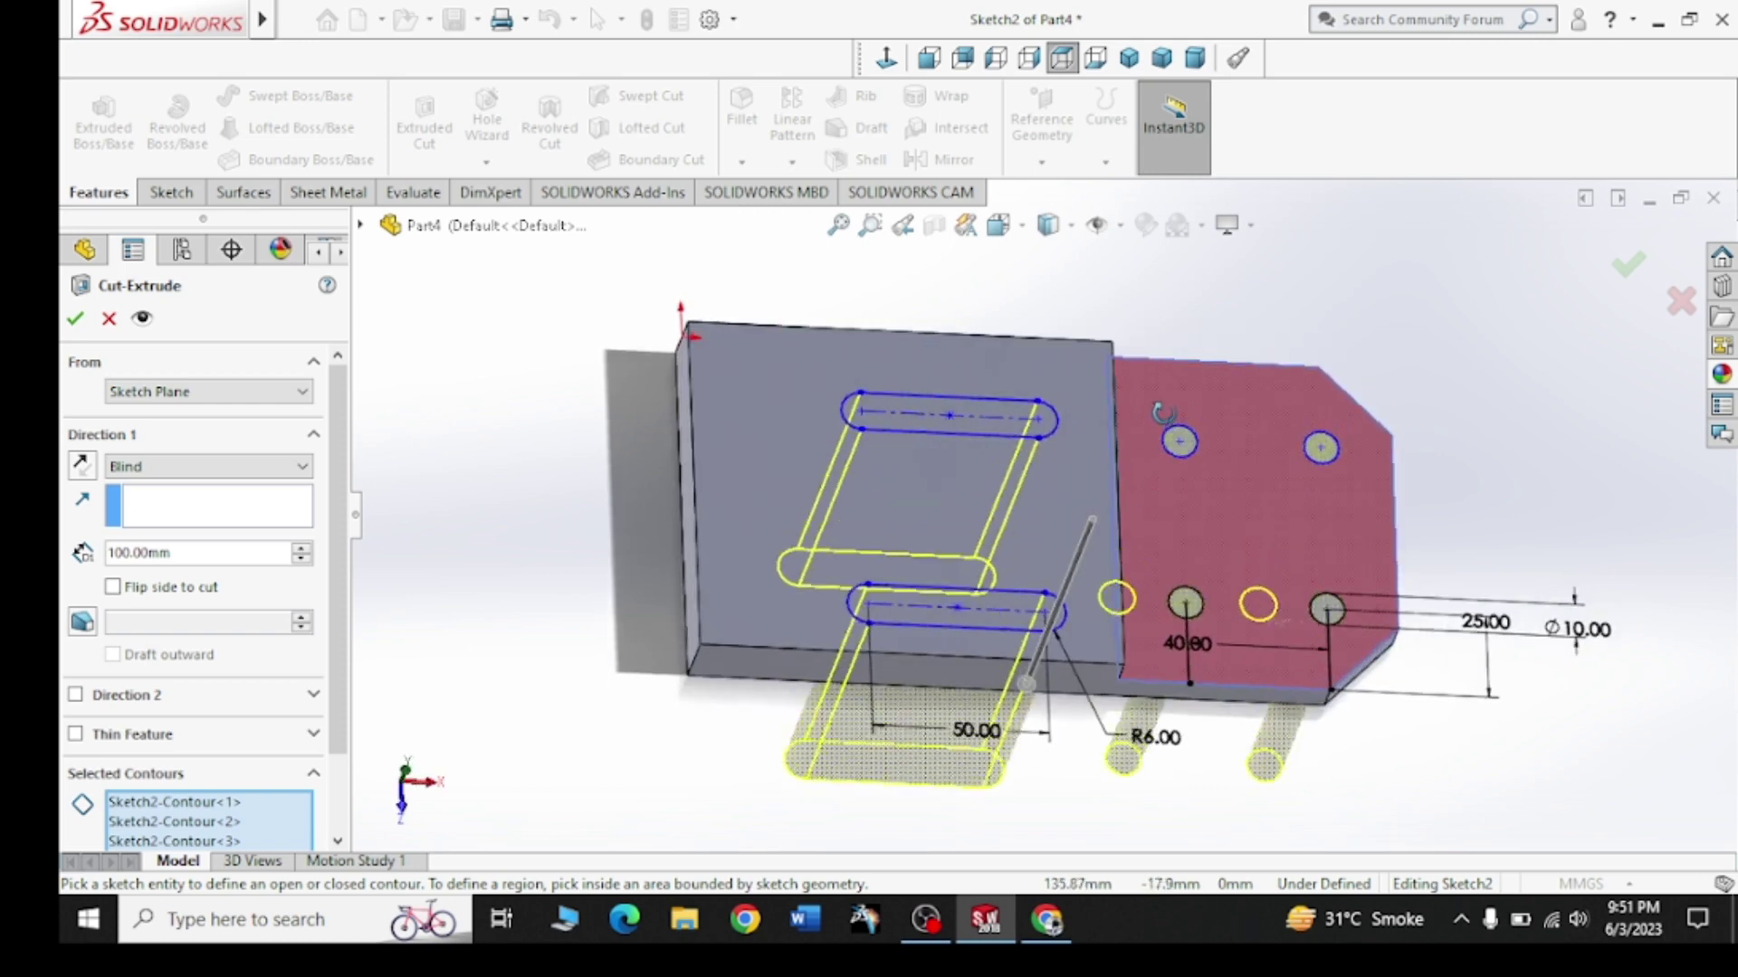
pyautogui.click(208, 466)
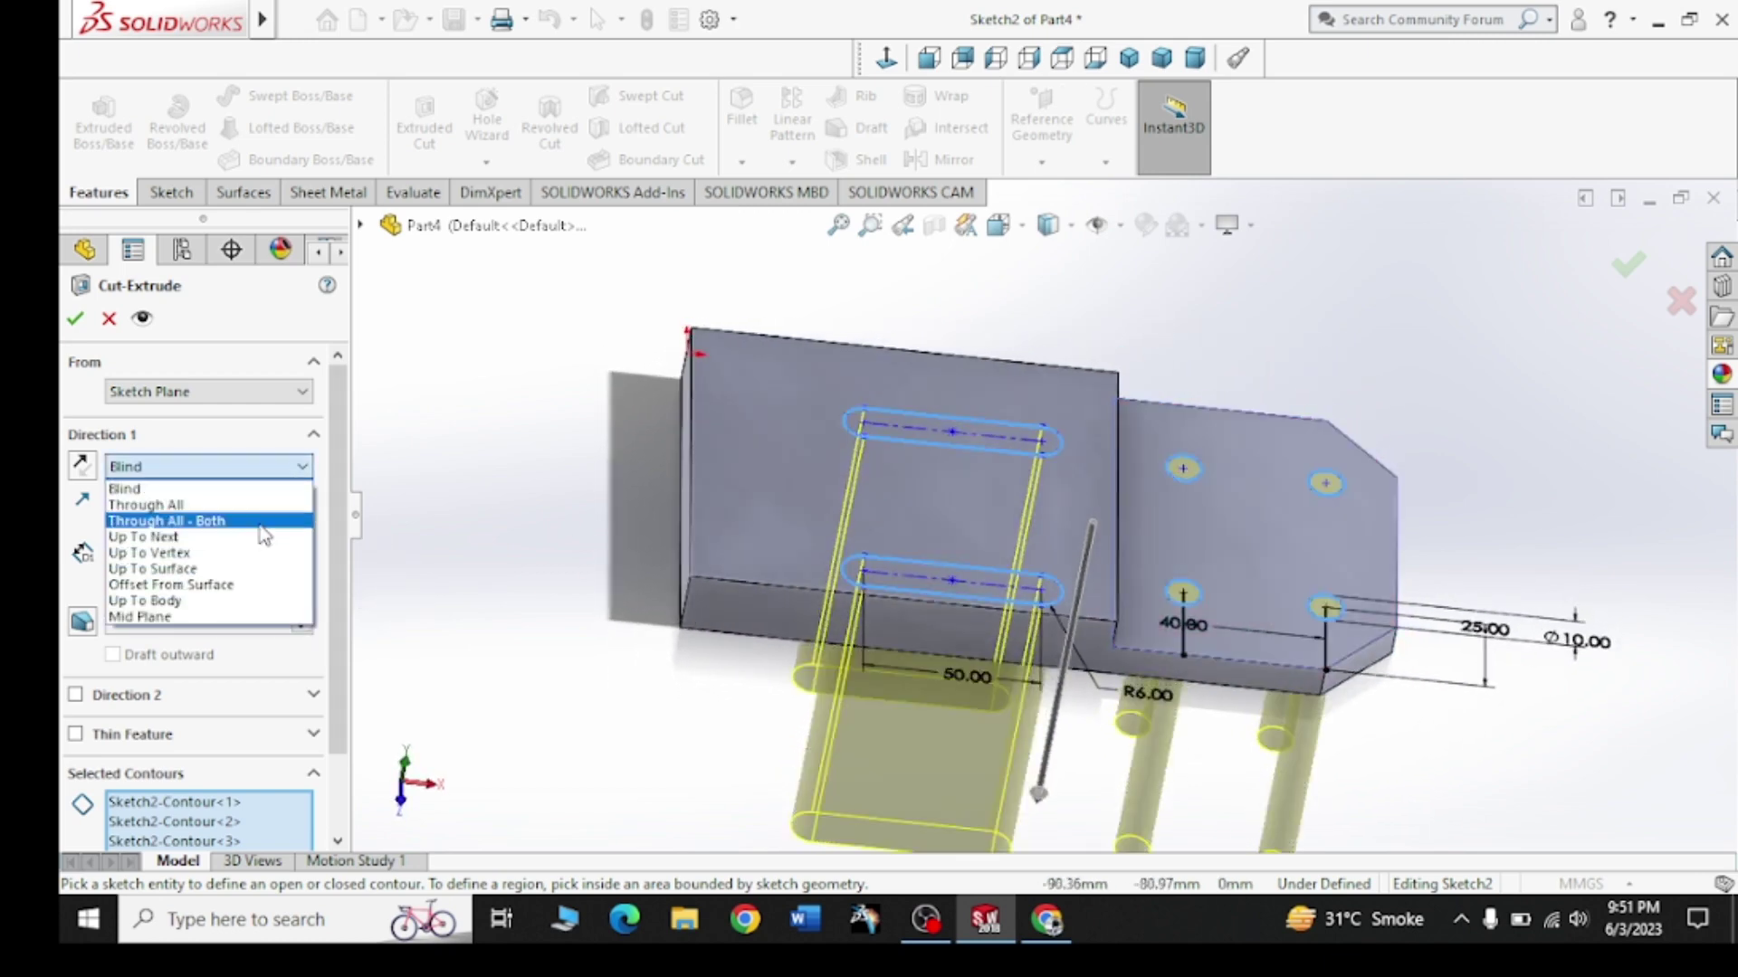
pyautogui.click(260, 517)
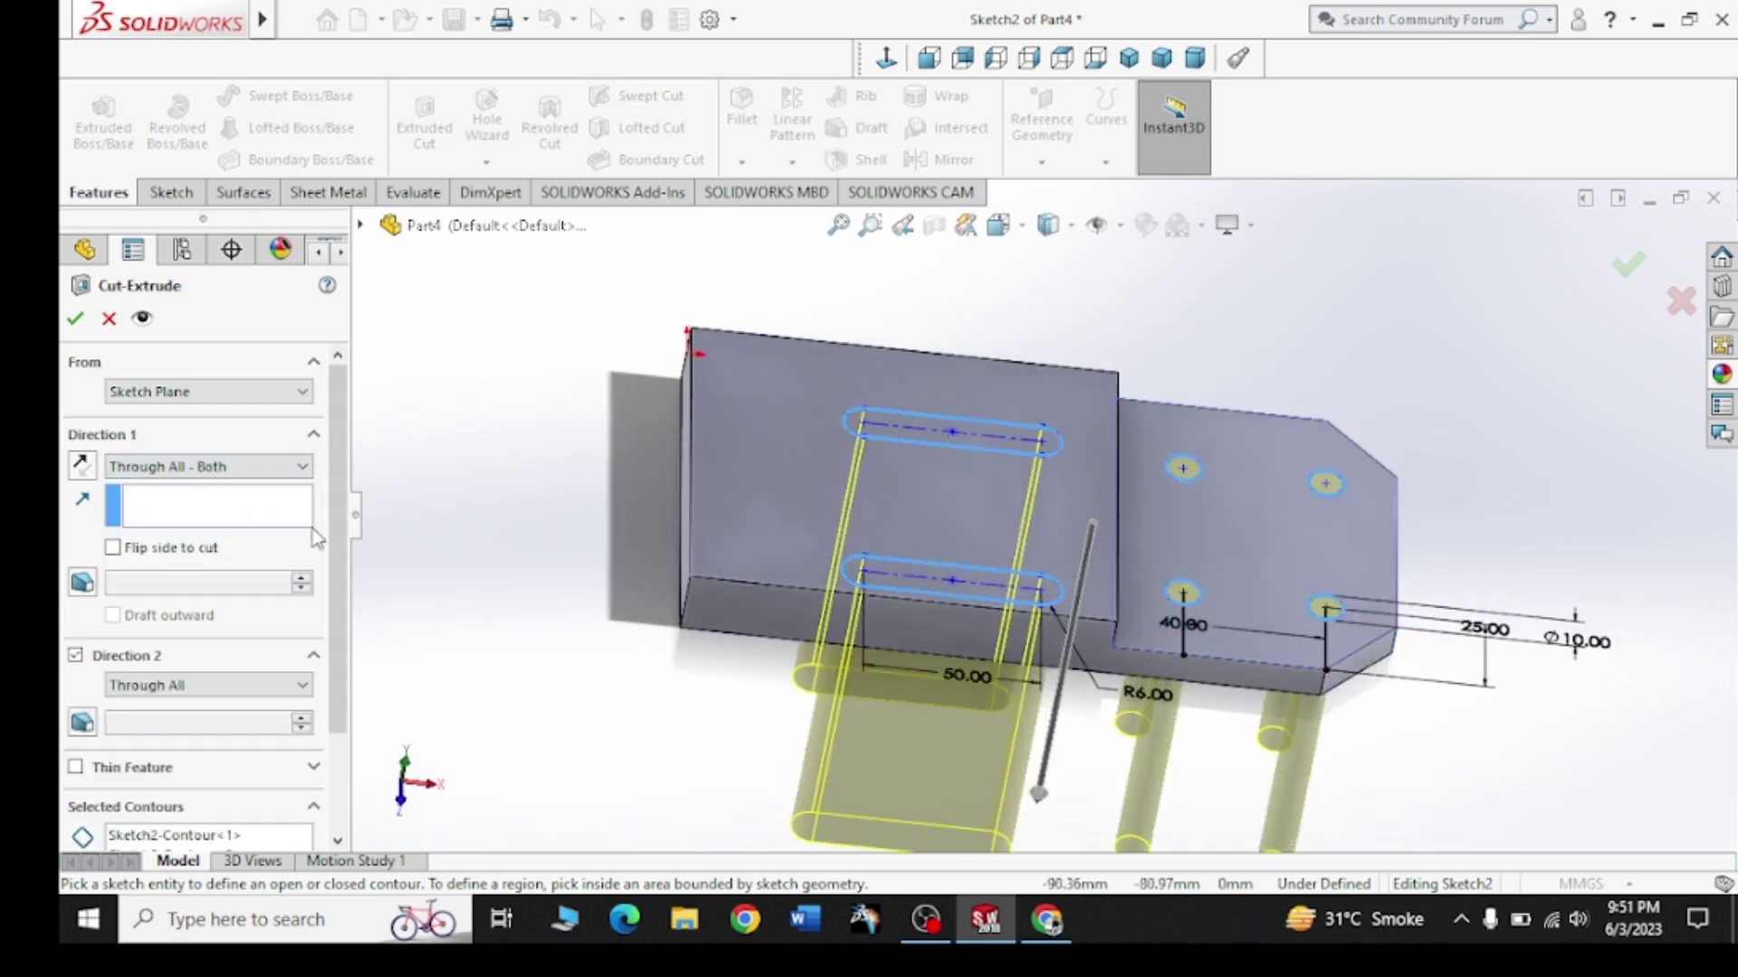
pyautogui.click(78, 320)
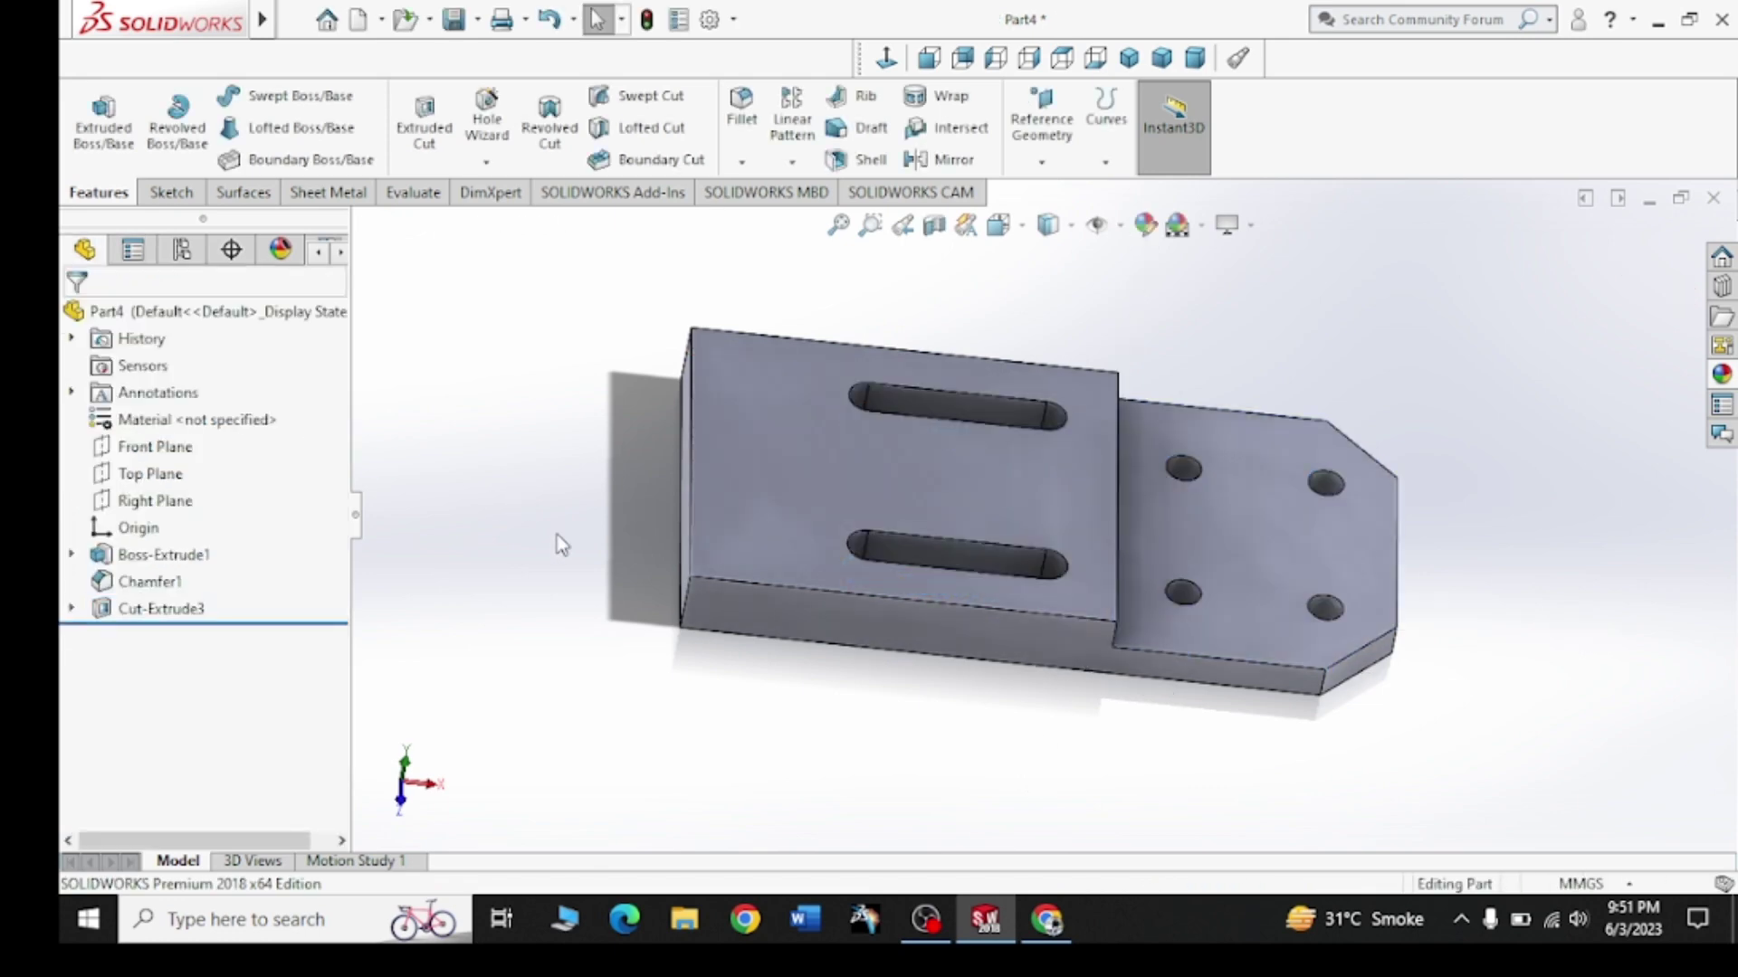
# Review the Modeling Practice Drawings 87 reference sheet on Pinterest, then return to SOLIDWORKS
pyautogui.click(1047, 921)
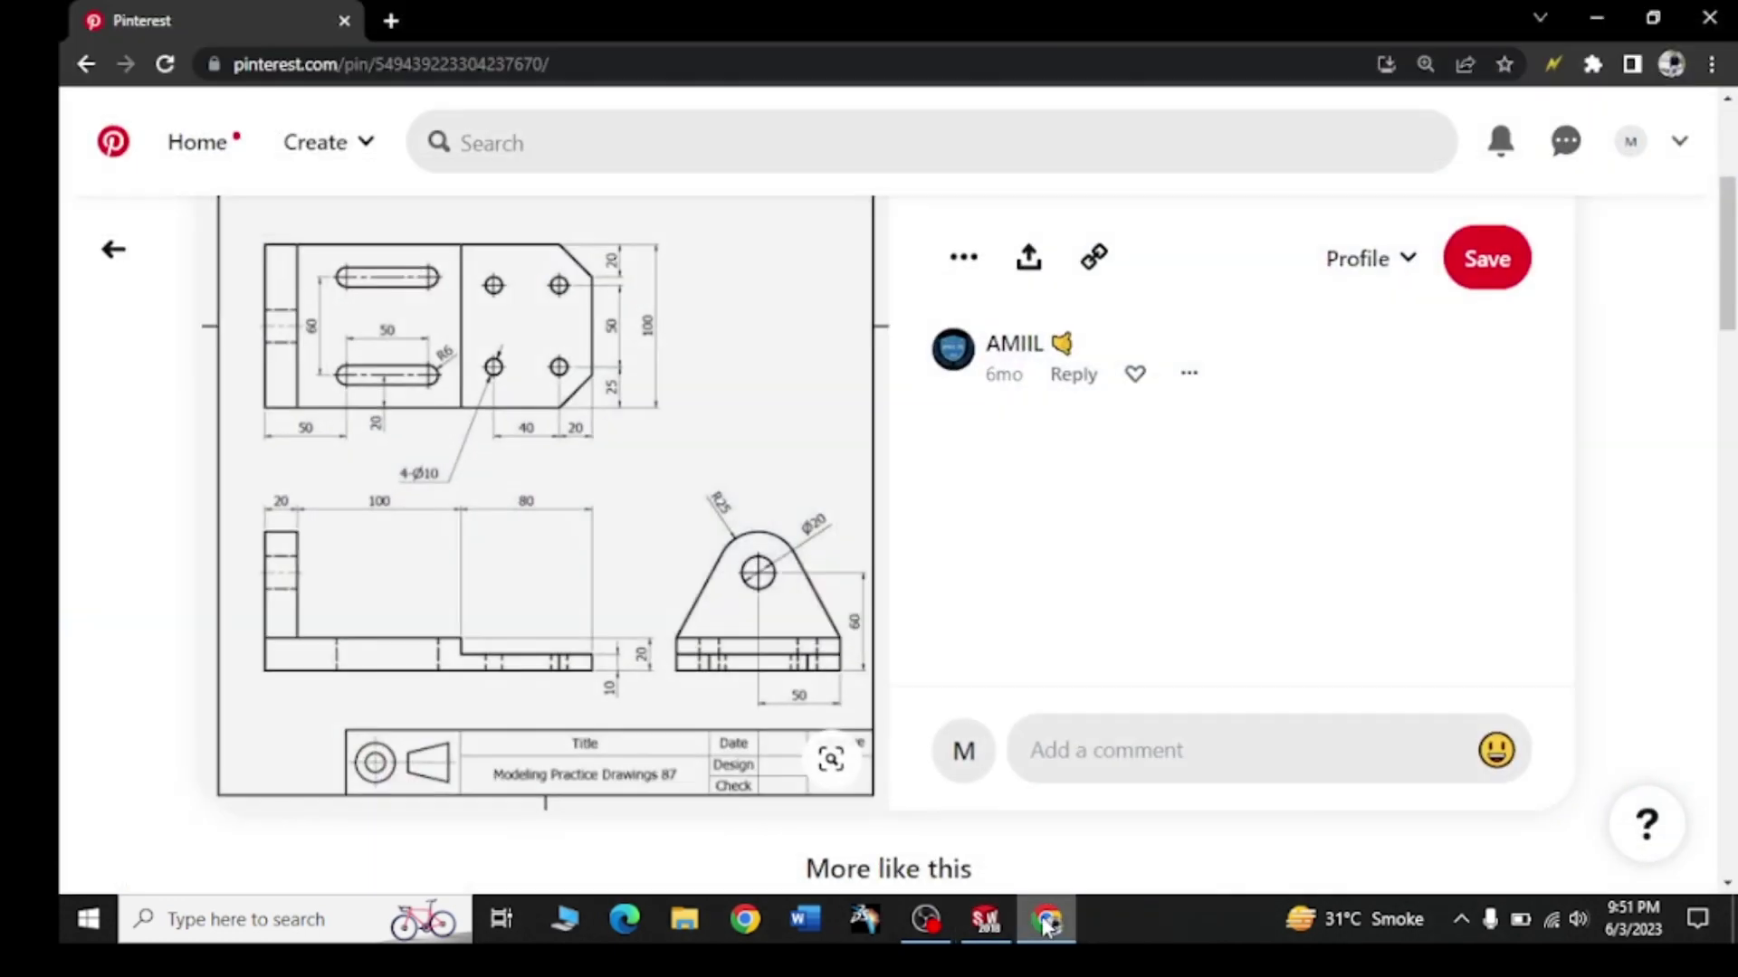
pyautogui.moveTo(545, 488)
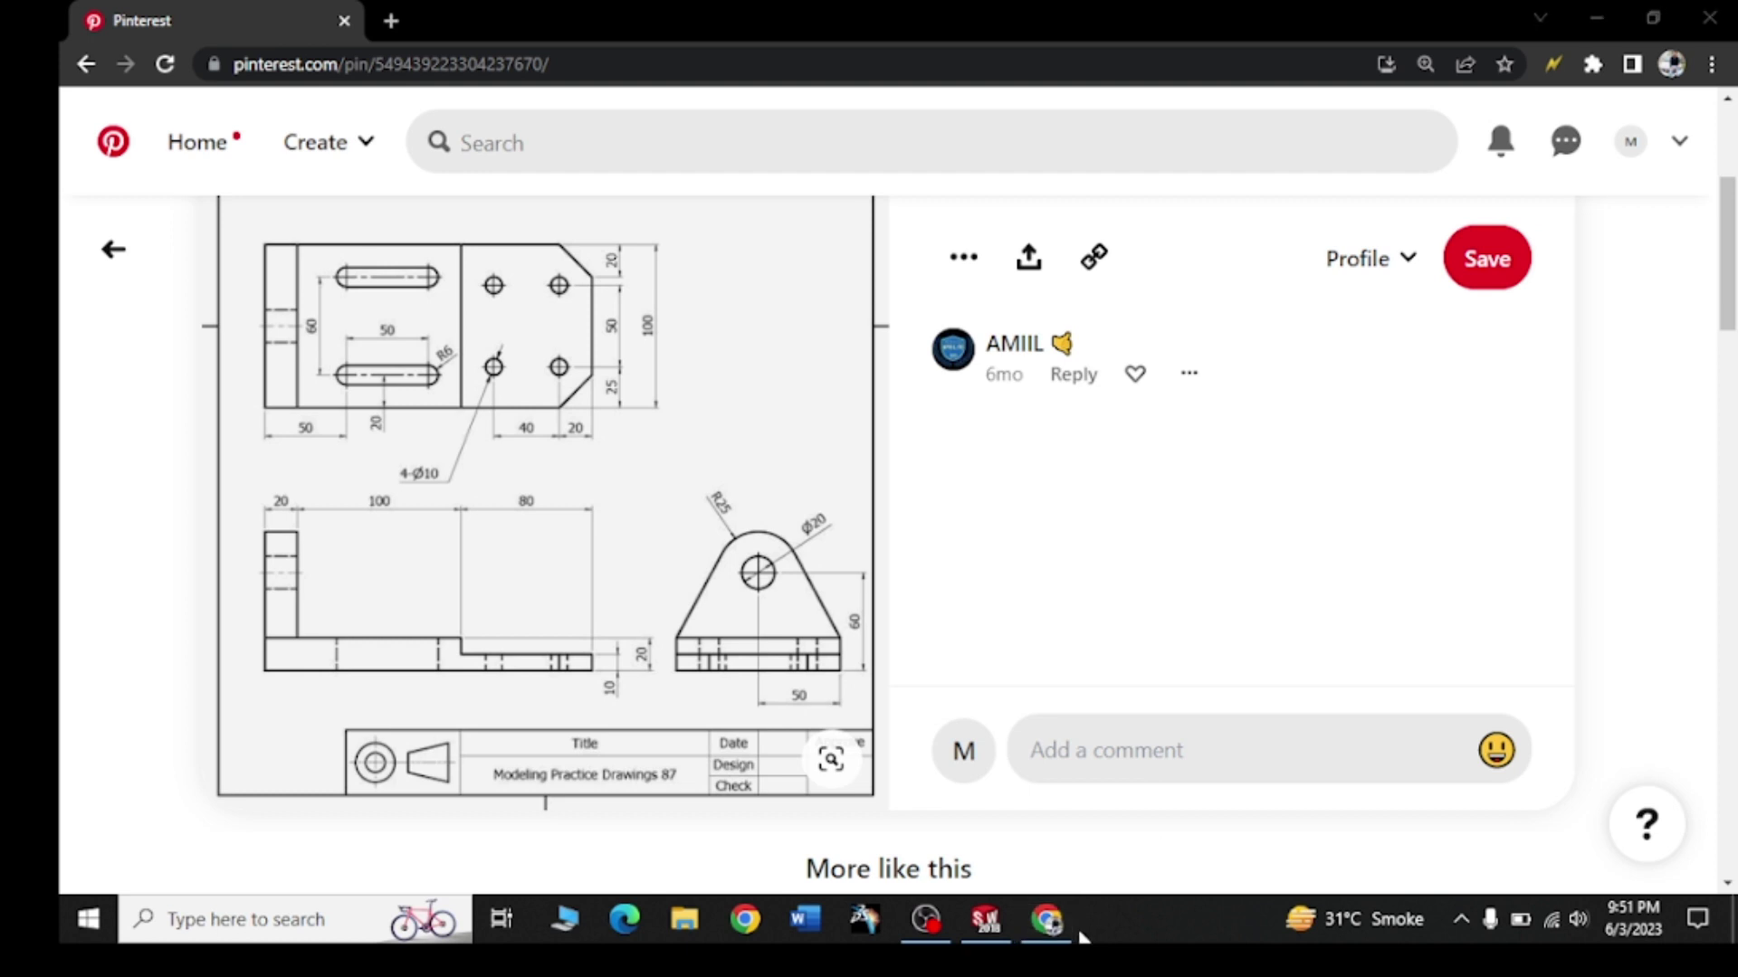
pyautogui.click(1008, 916)
# Start a new sketch on the plate's chamfered end face, viewed normal to it
pyautogui.moveTo(1434, 642)
pyautogui.mouseDown(button='middle')
pyautogui.moveTo(1342, 625)
pyautogui.moveTo(1323, 648)
pyautogui.mouseUp(button='middle')
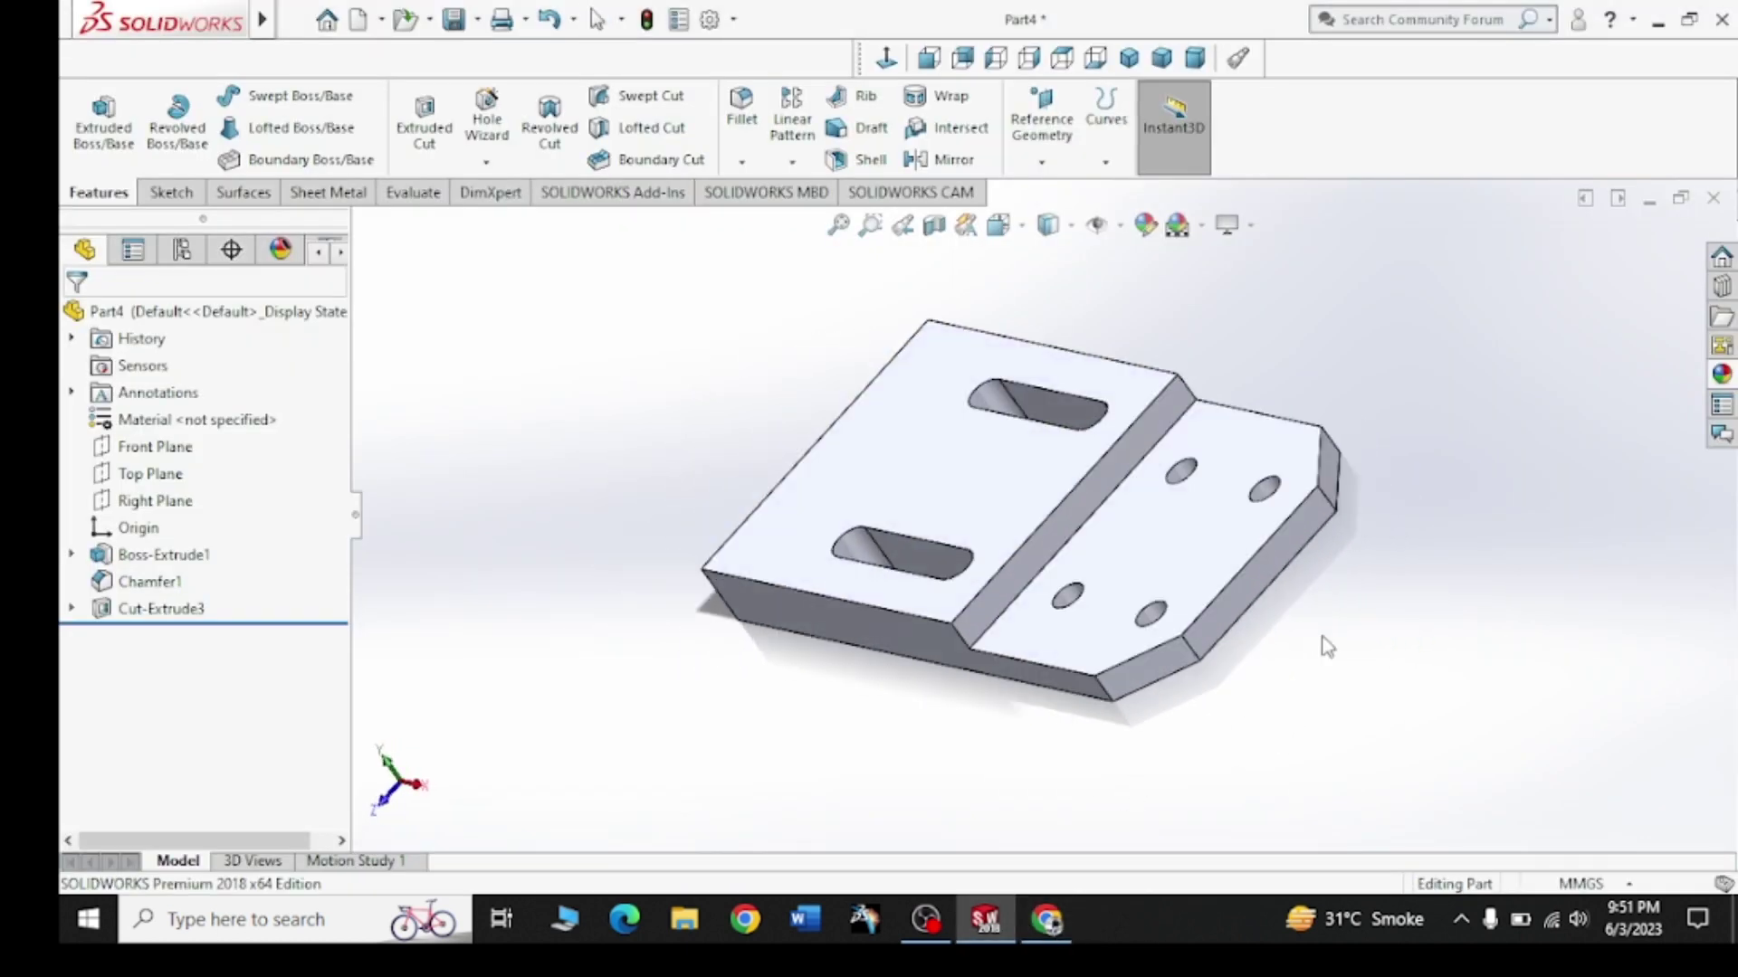
pyautogui.click(1289, 580)
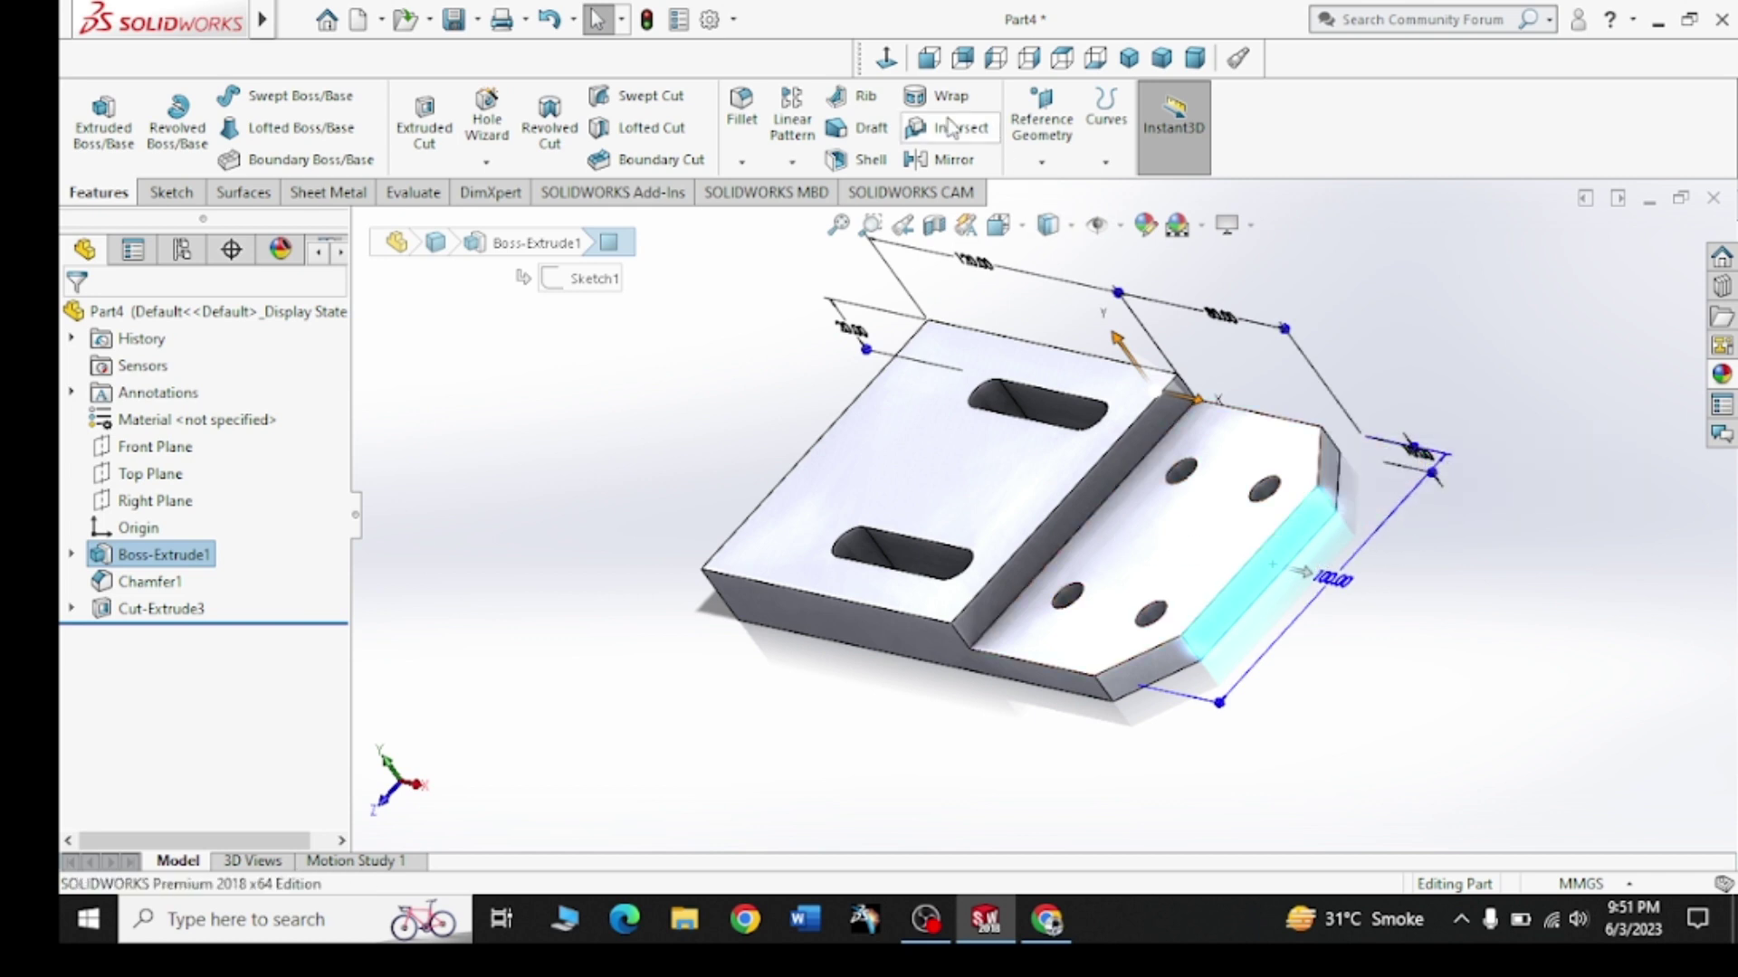
pyautogui.click(888, 60)
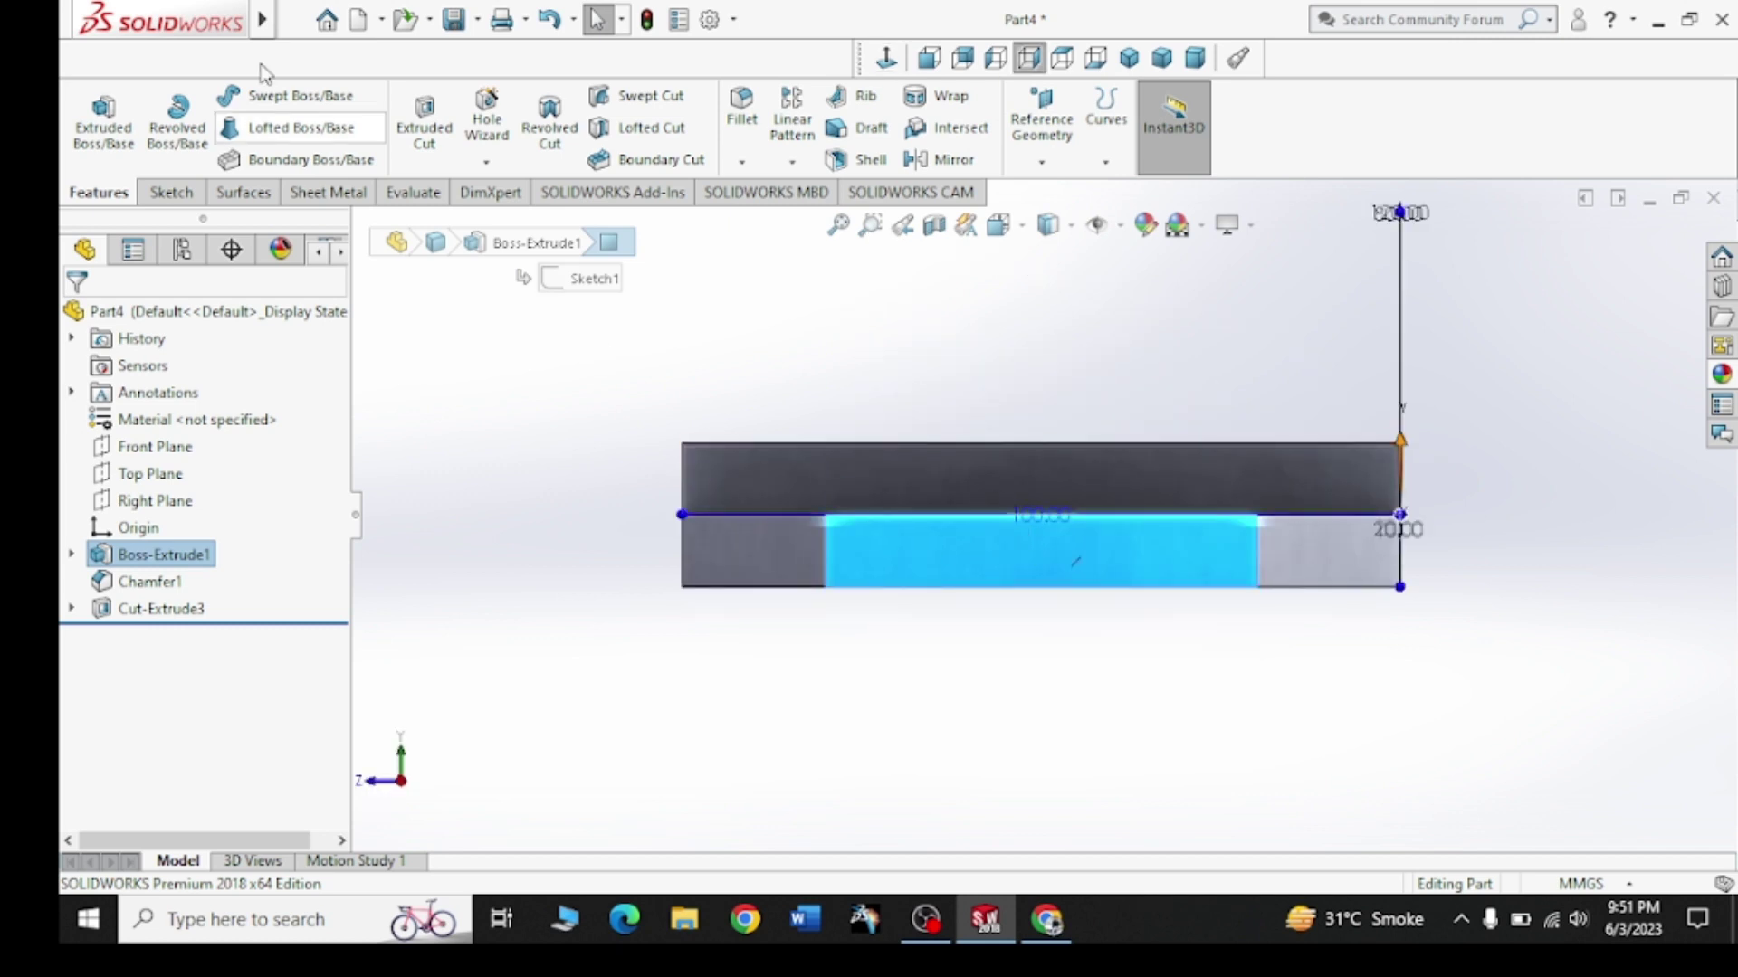
pyautogui.click(171, 191)
pyautogui.click(95, 165)
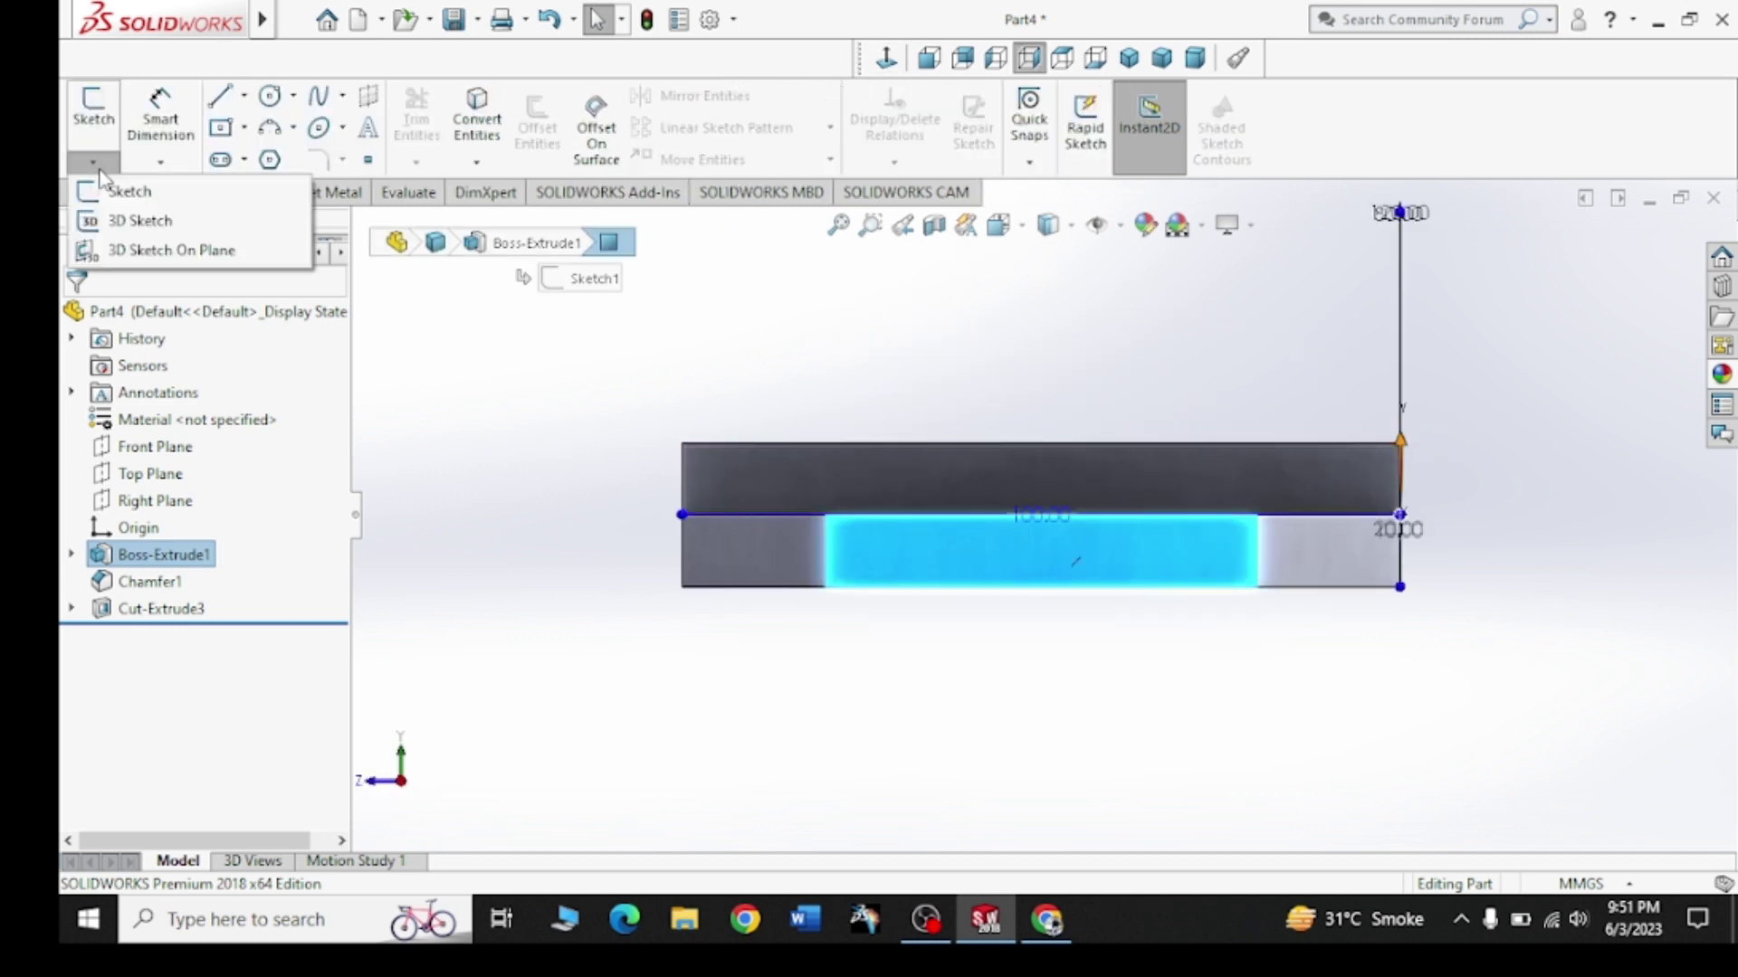
pyautogui.click(131, 192)
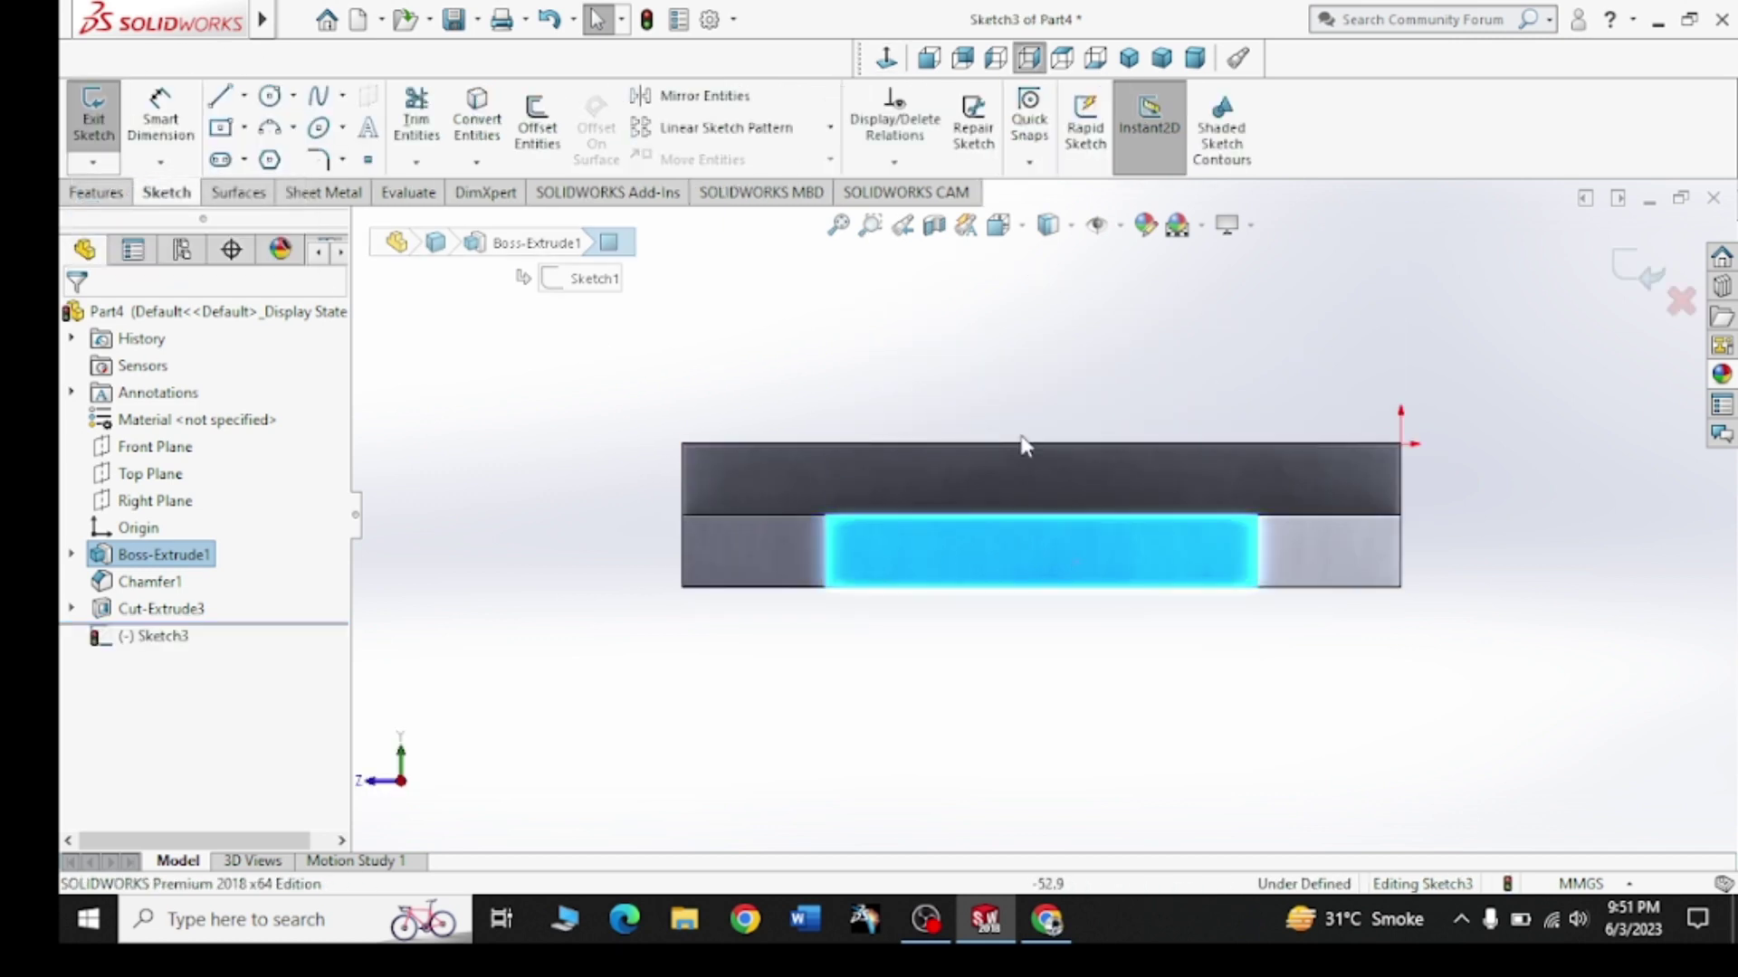
# Draw a vertical line up from the face's bottom edge, dimension it 60, then undo the dimension
pyautogui.click(234, 95)
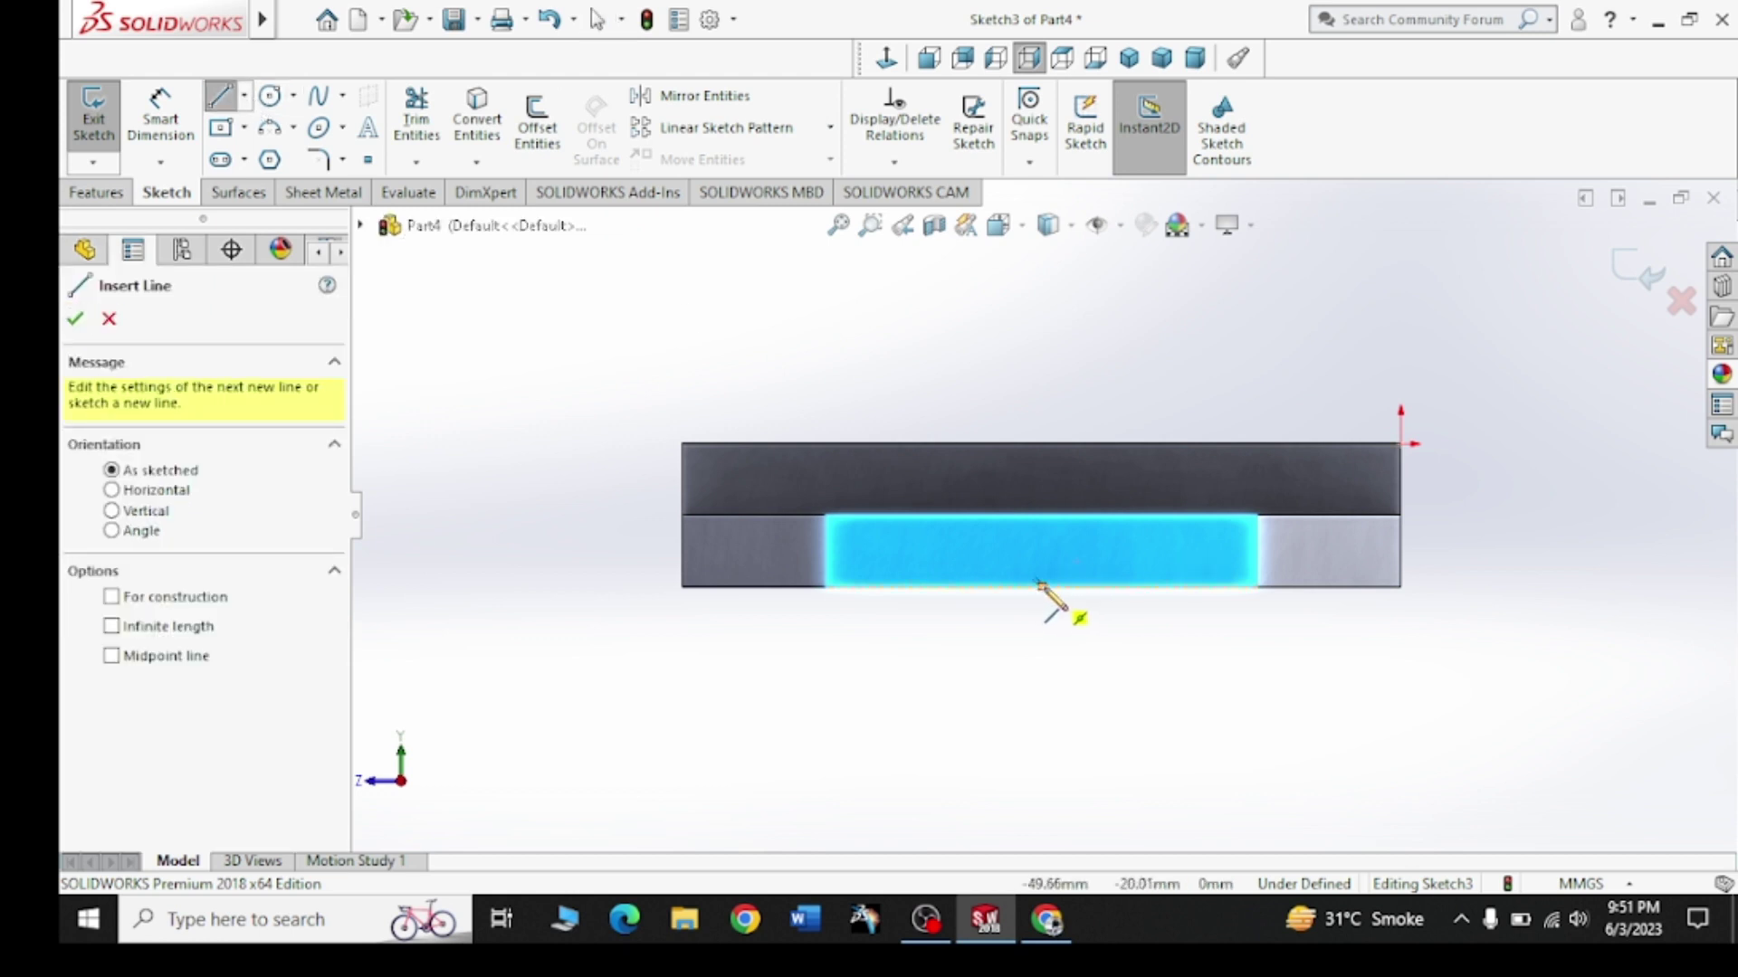
pyautogui.click(1041, 586)
pyautogui.click(1040, 292)
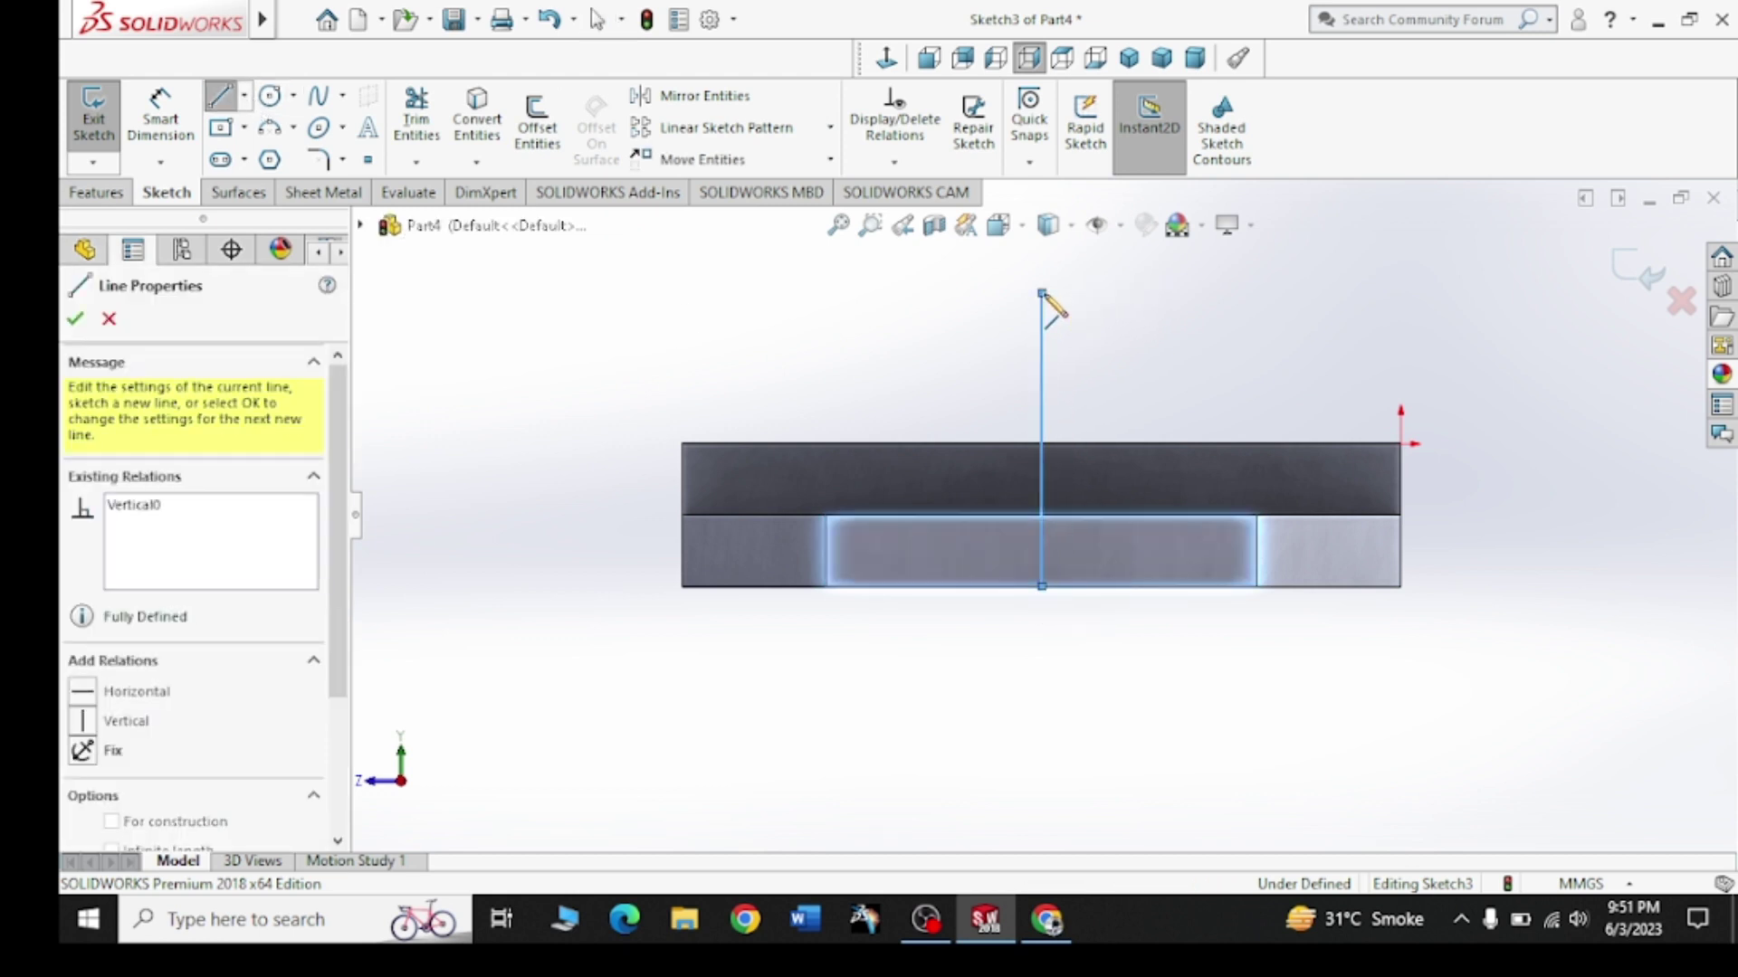
pyautogui.rightClick(1050, 306)
pyautogui.click(1231, 357)
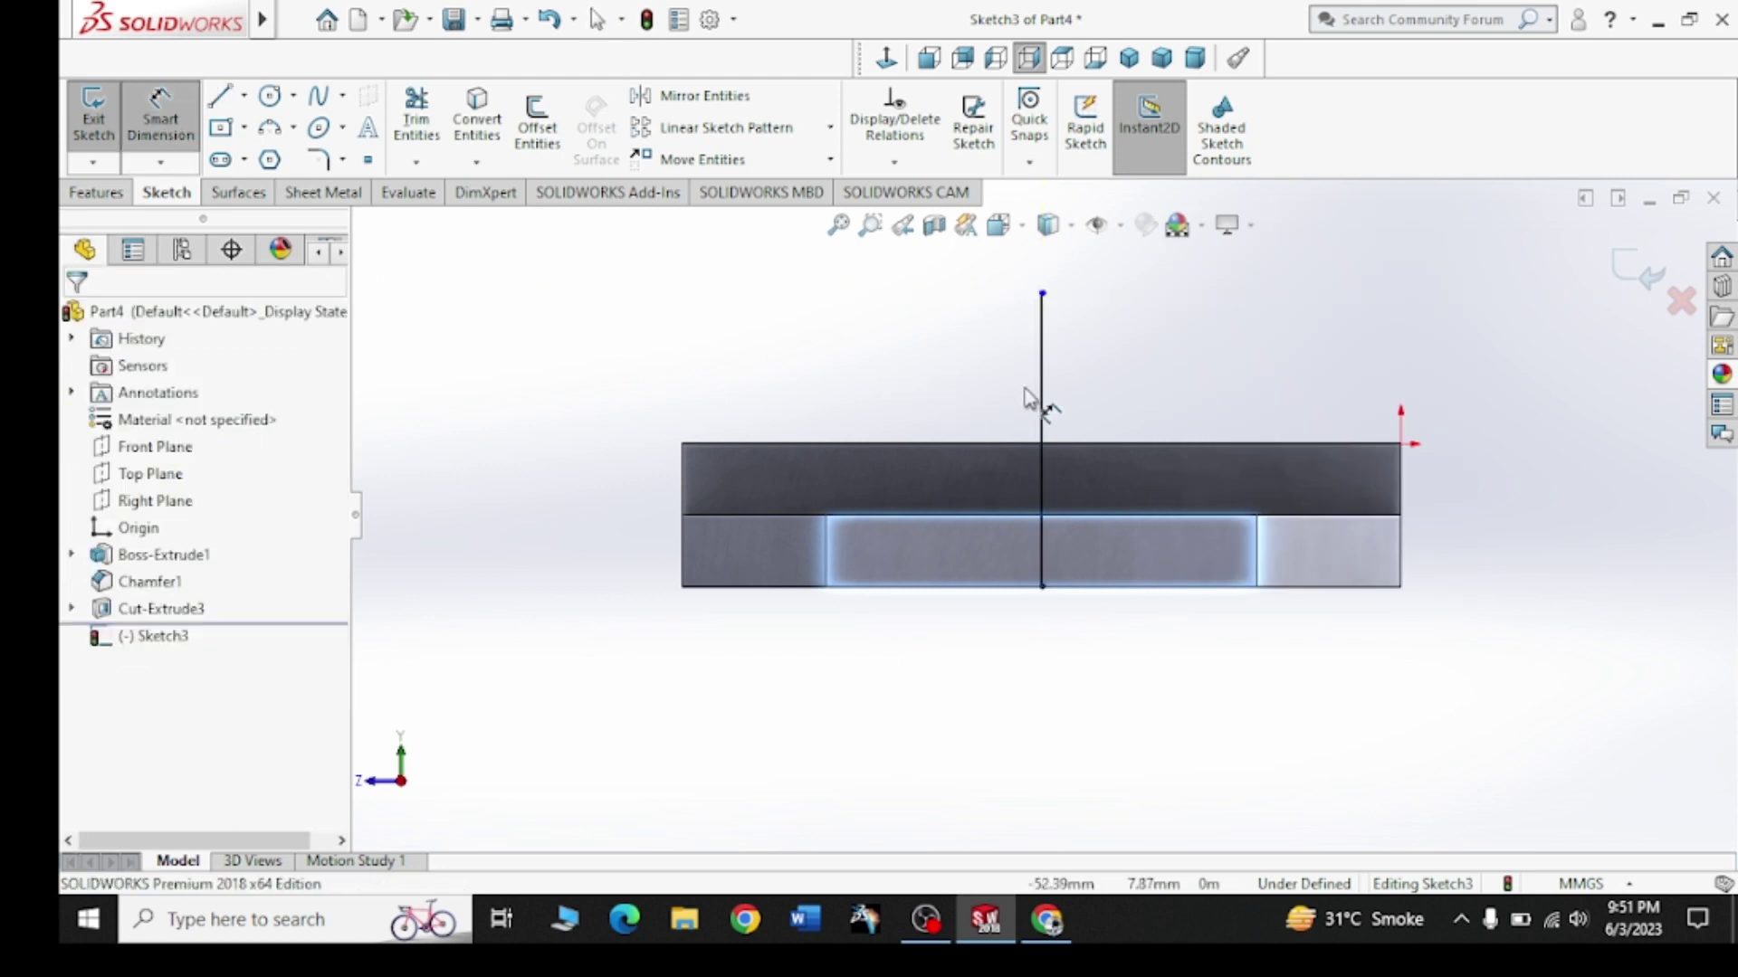
pyautogui.click(1039, 399)
pyautogui.click(619, 414)
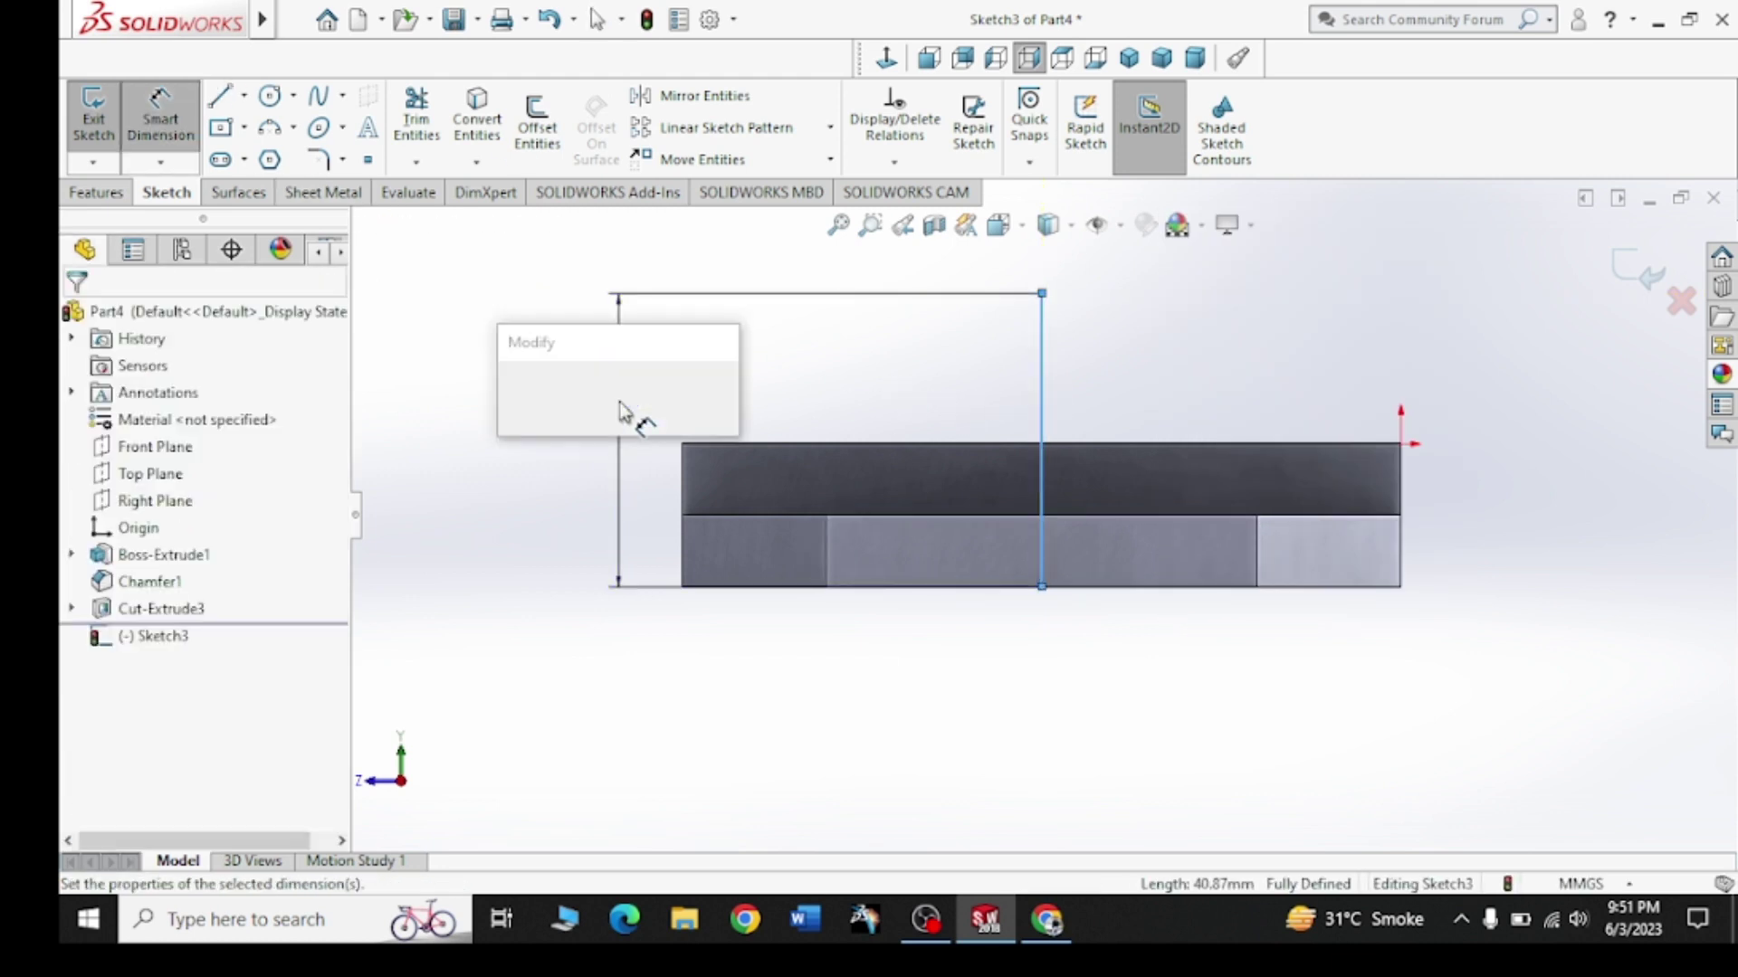
pyautogui.write('60')
pyautogui.press('Return')
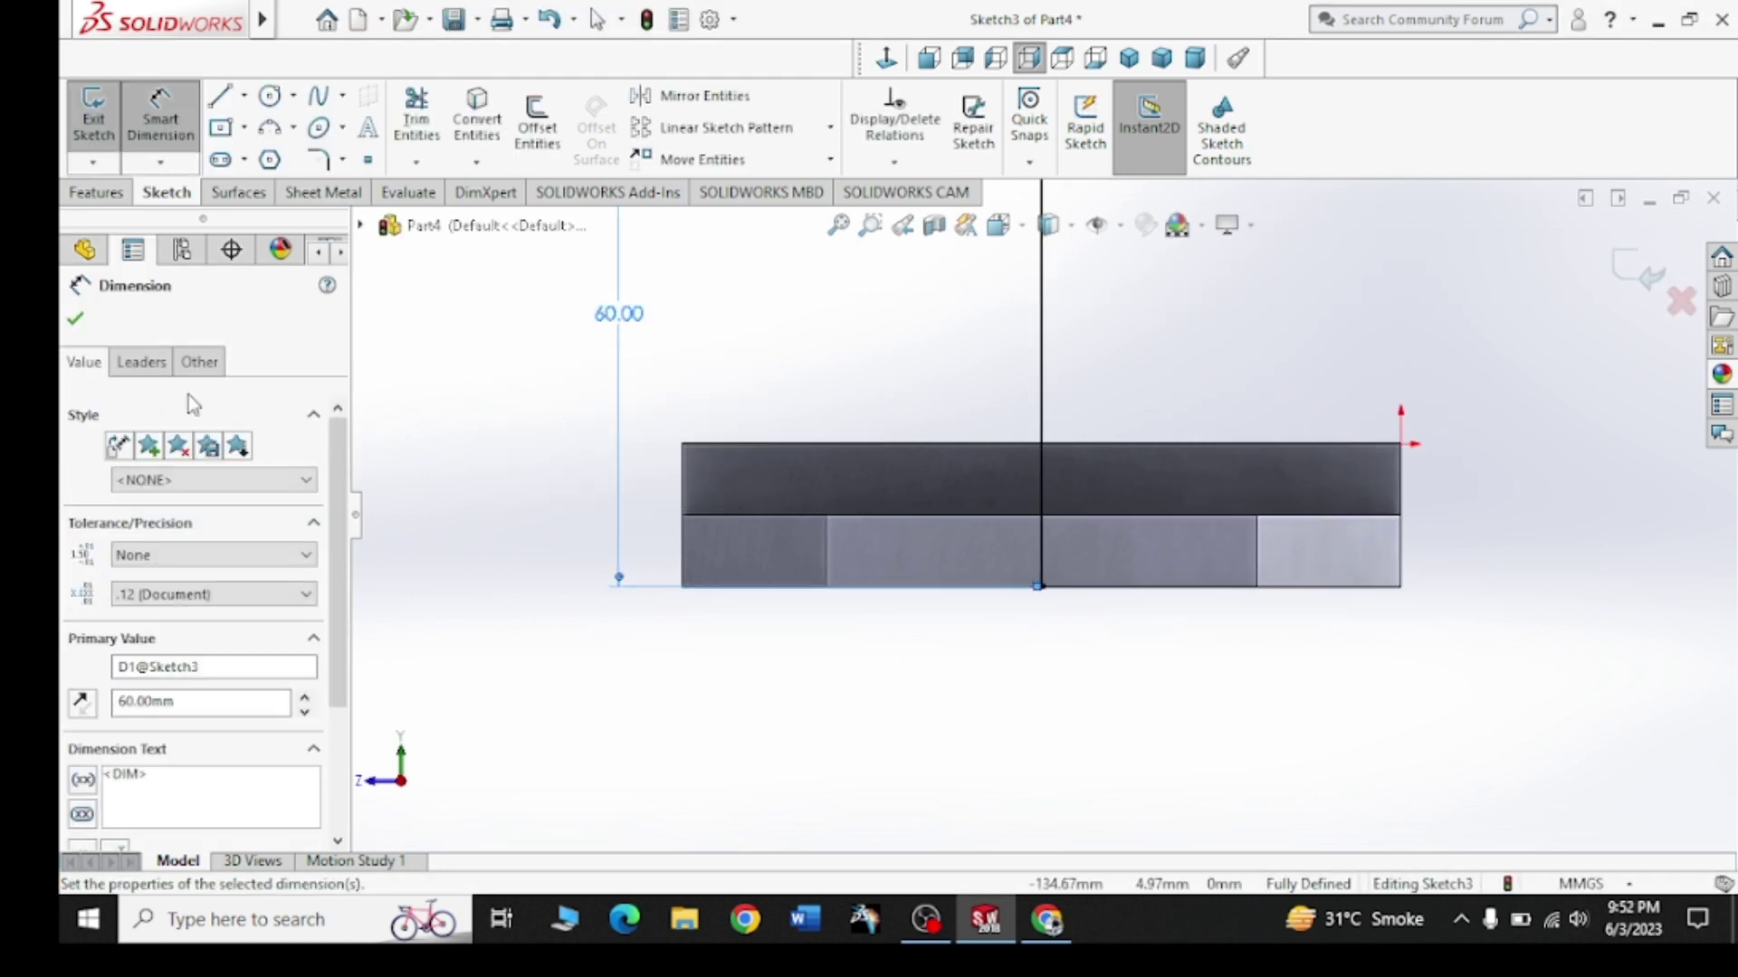
pyautogui.click(75, 321)
pyautogui.moveTo(688, 506); pyautogui.dragTo(655, 459, button='middle')
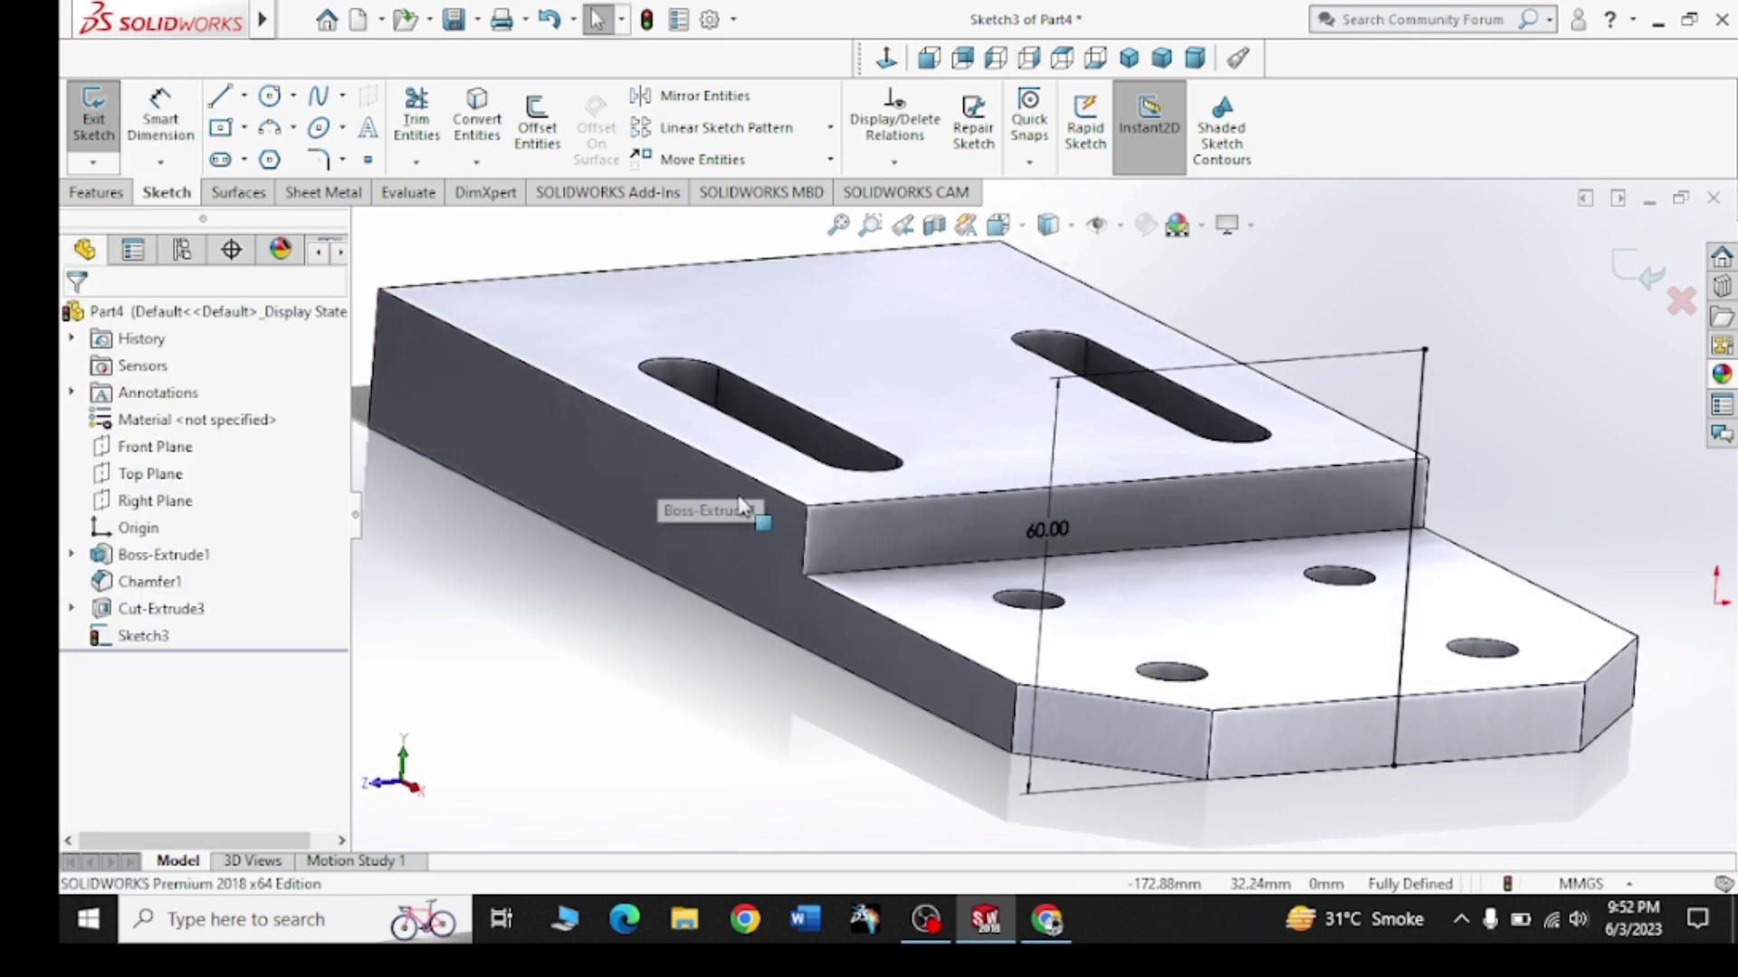
pyautogui.hotkey('ctrl', '4')
pyautogui.hotkey('ctrl', 'z')
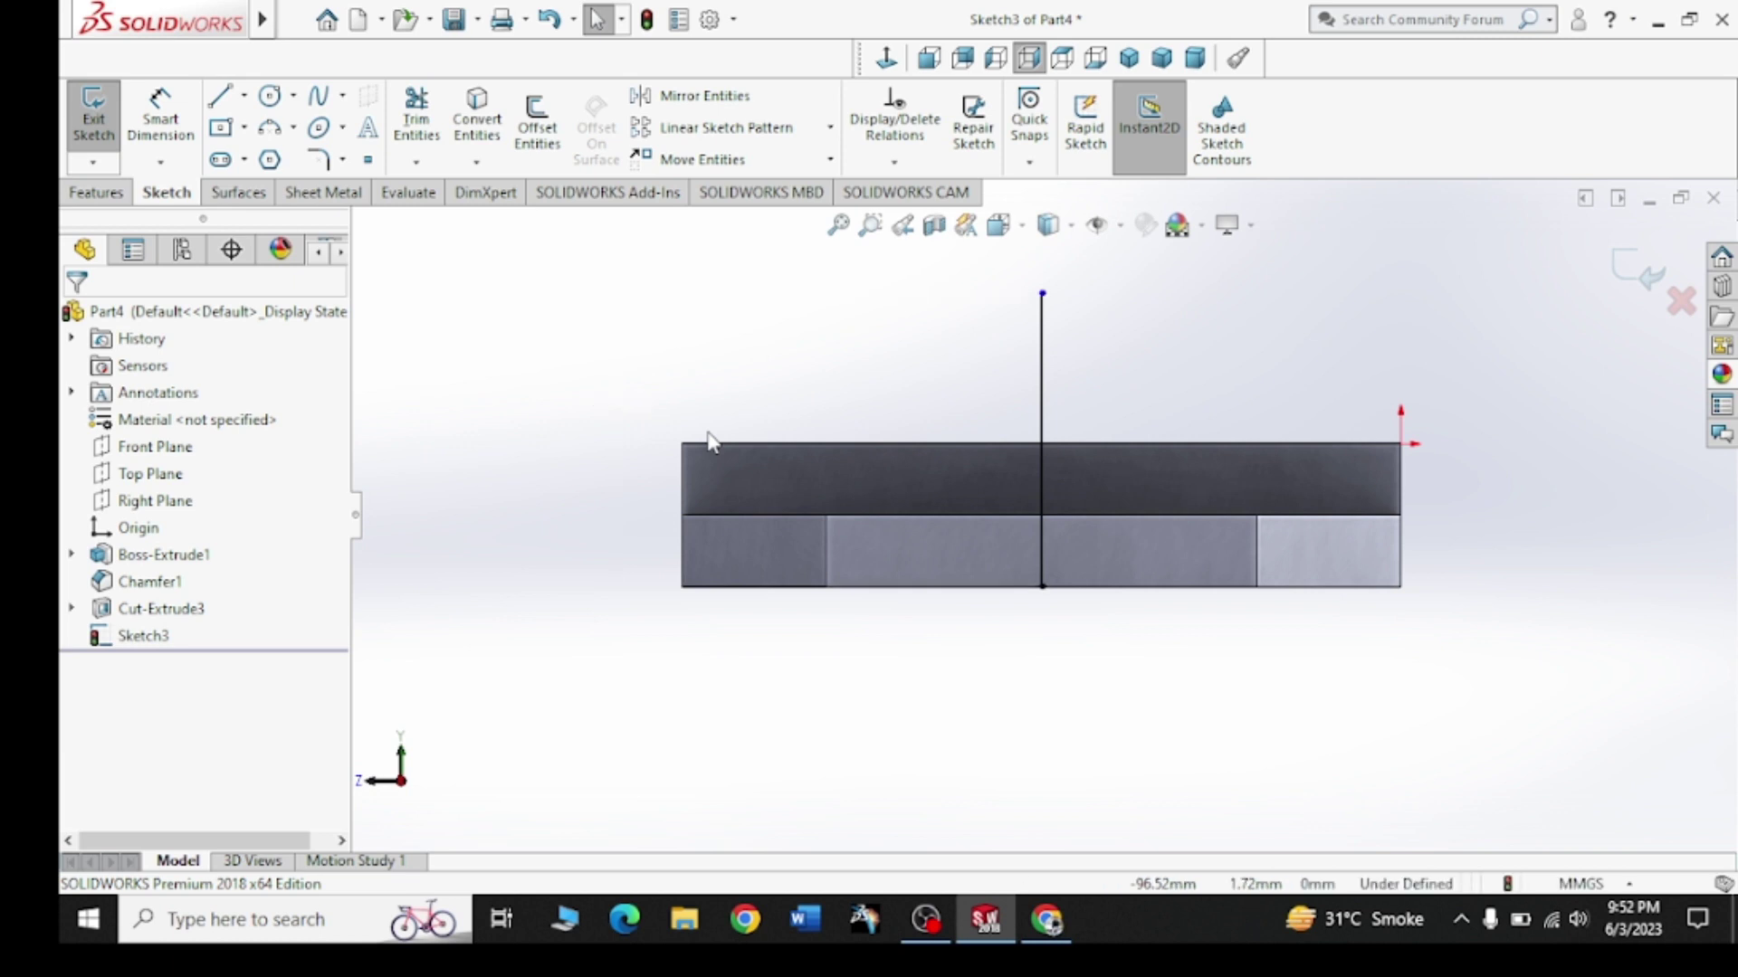
# View the thicker end face normal-on and draw a vertical line from its bottom edge
pyautogui.moveTo(711, 442); pyautogui.dragTo(715, 496, button='middle')
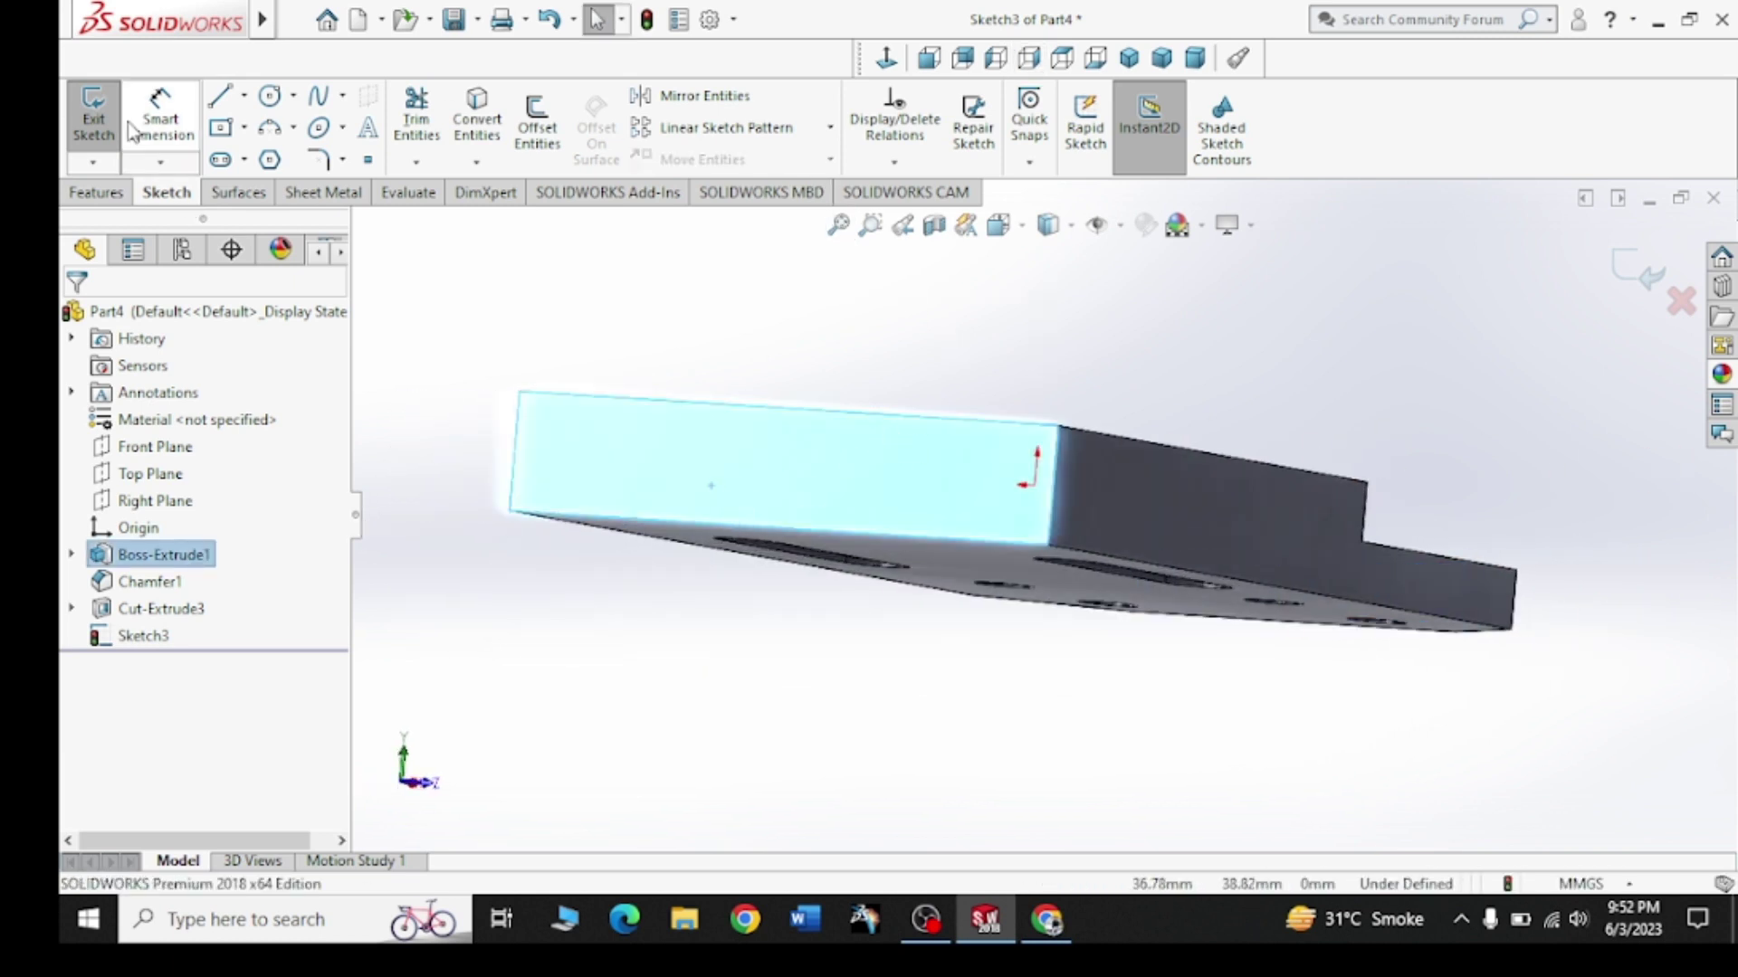
pyautogui.click(886, 59)
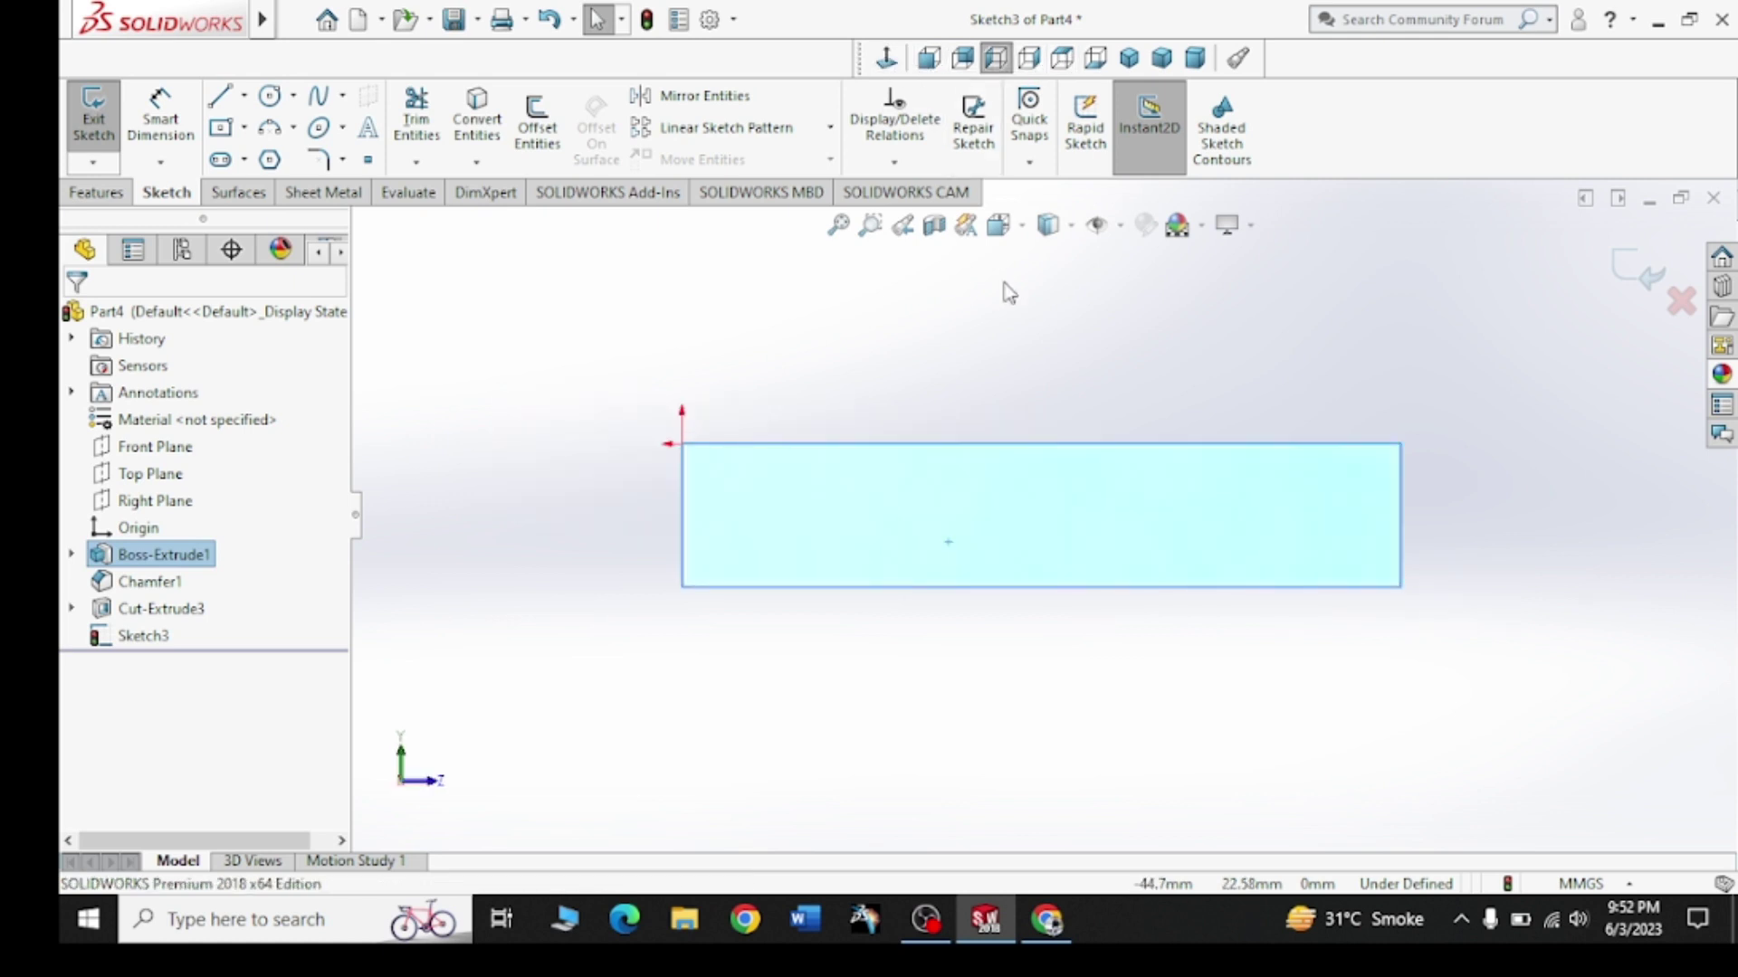
pyautogui.click(220, 97)
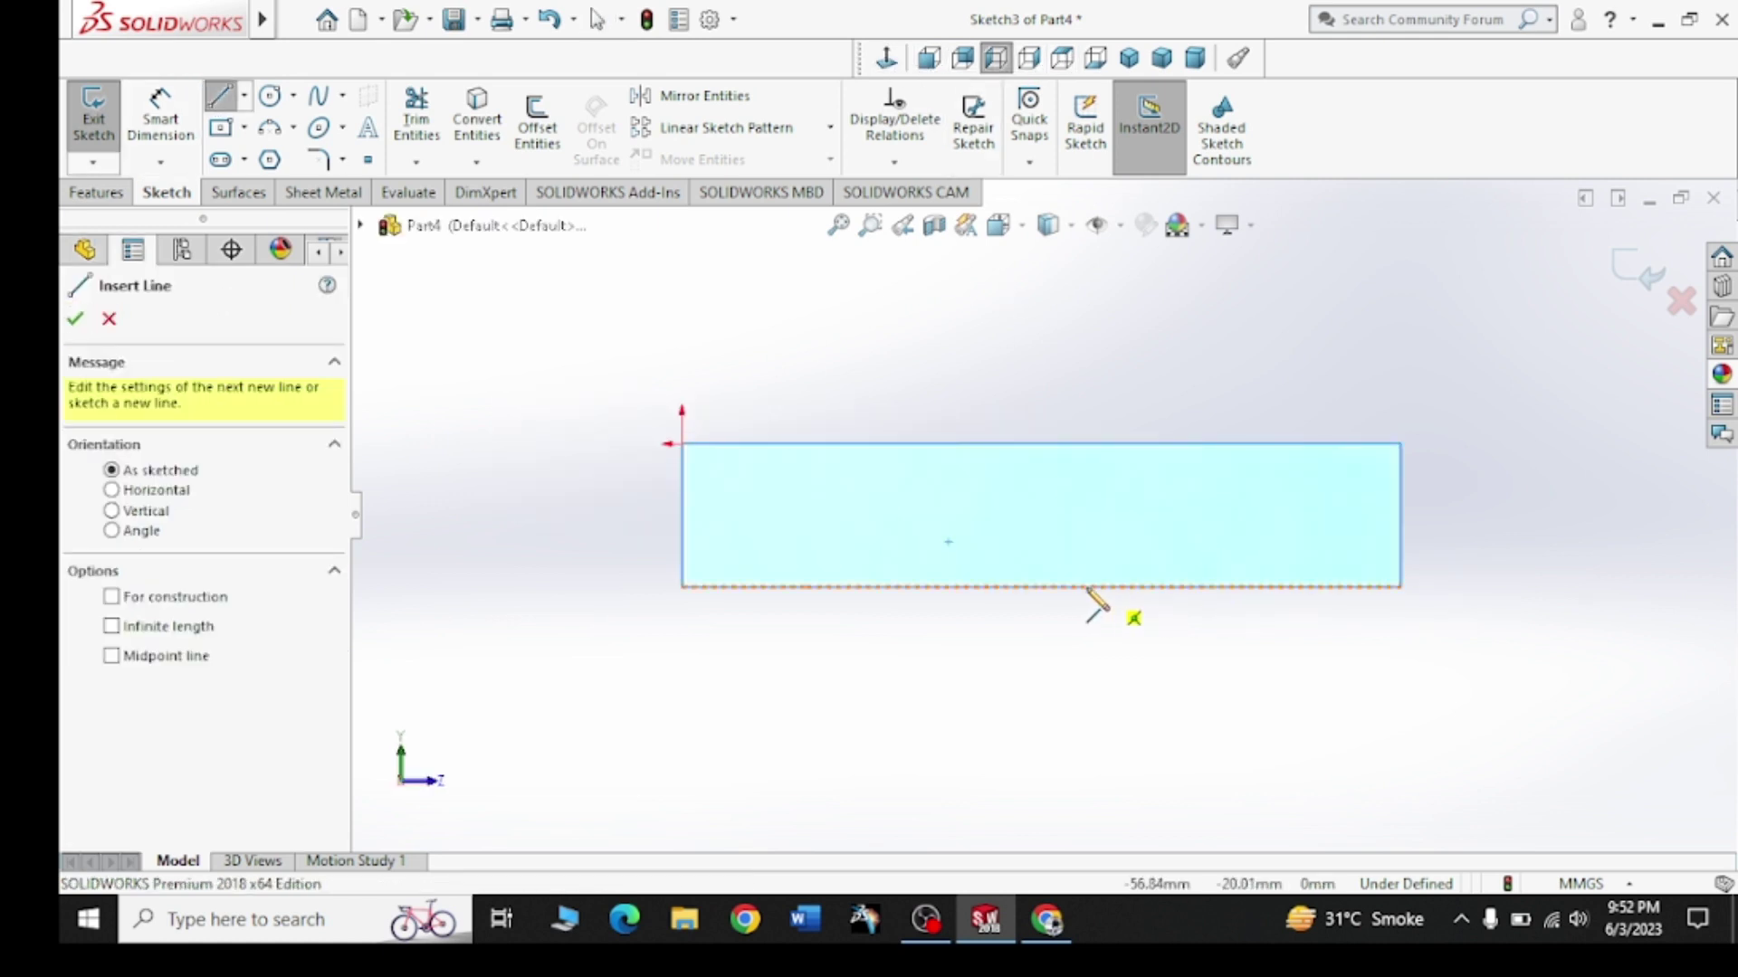
pyautogui.click(1041, 586)
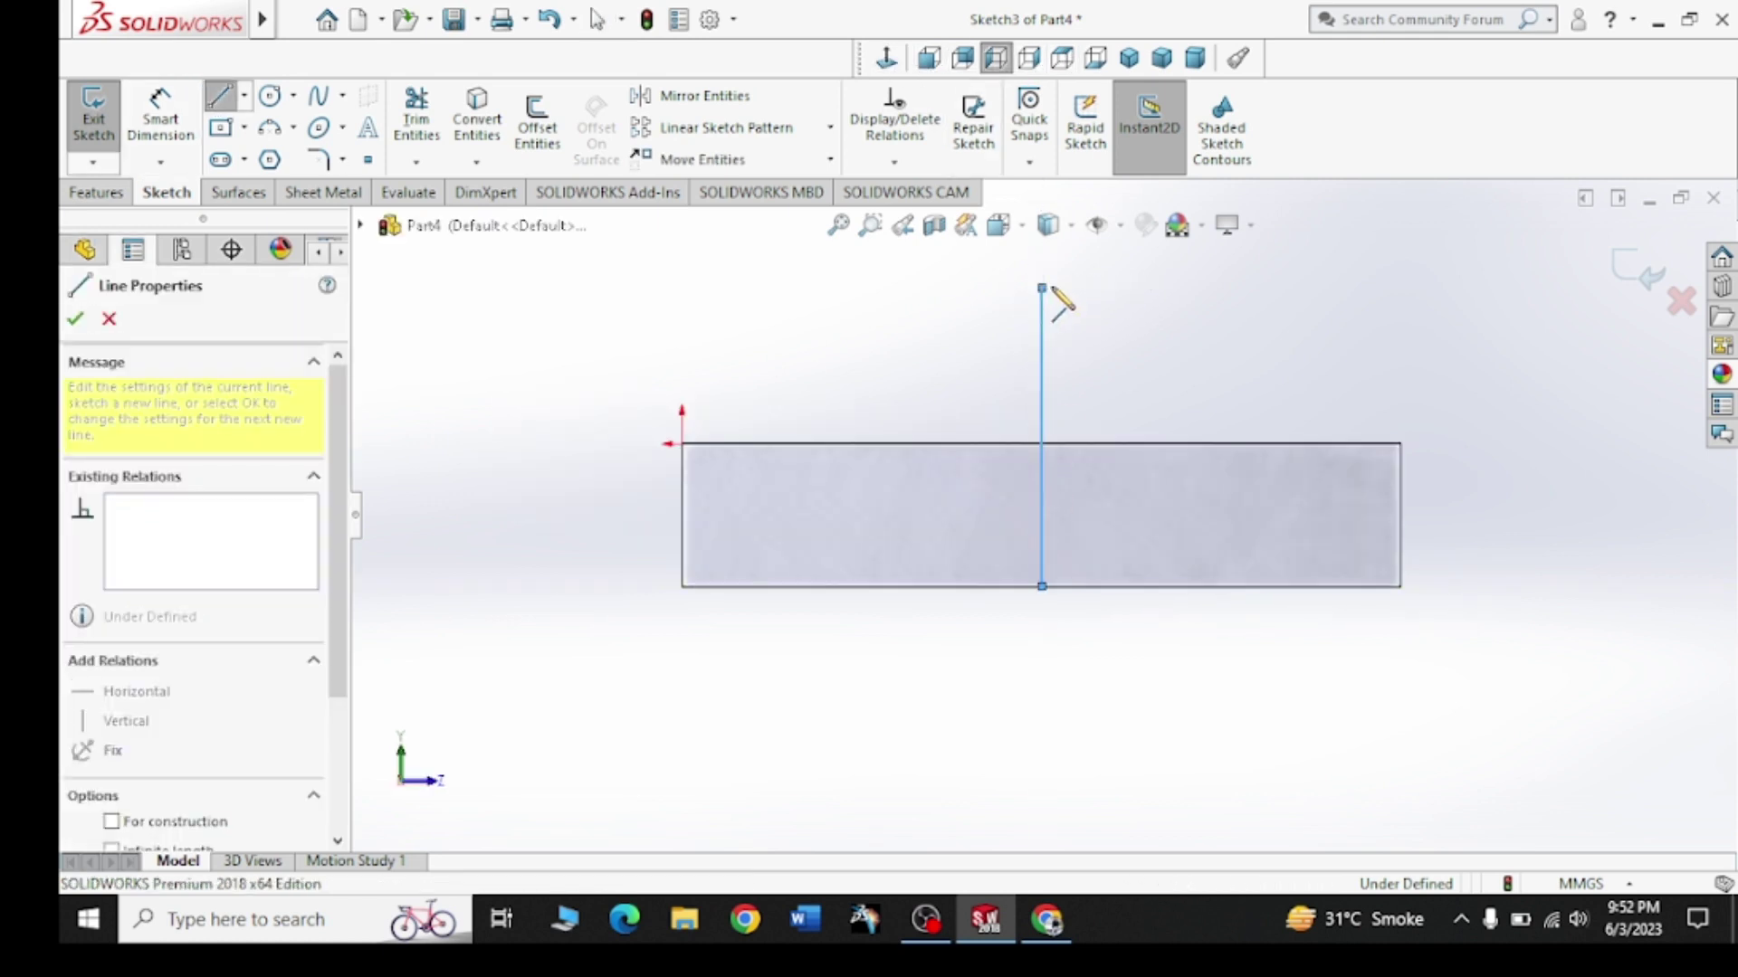
pyautogui.rightClick(1042, 288)
pyautogui.click(1141, 308)
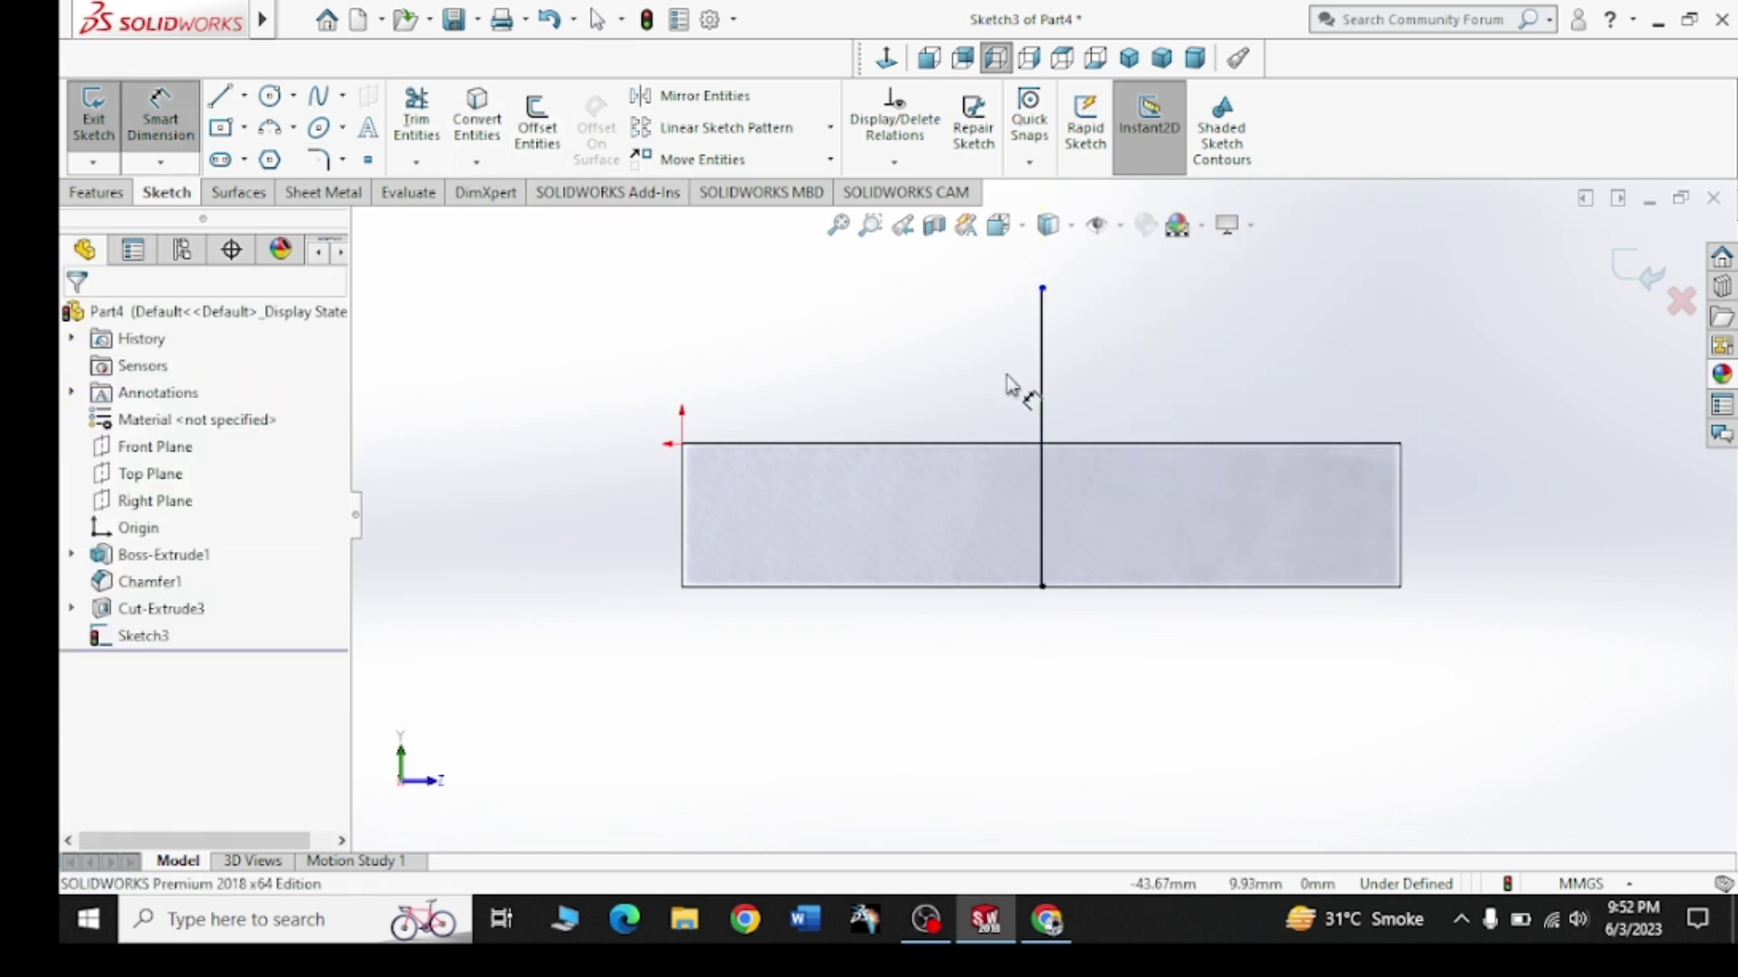
# Dimension the vertical line to 60 mm and compare with the reference drawing
pyautogui.click(1040, 398)
pyautogui.click(509, 436)
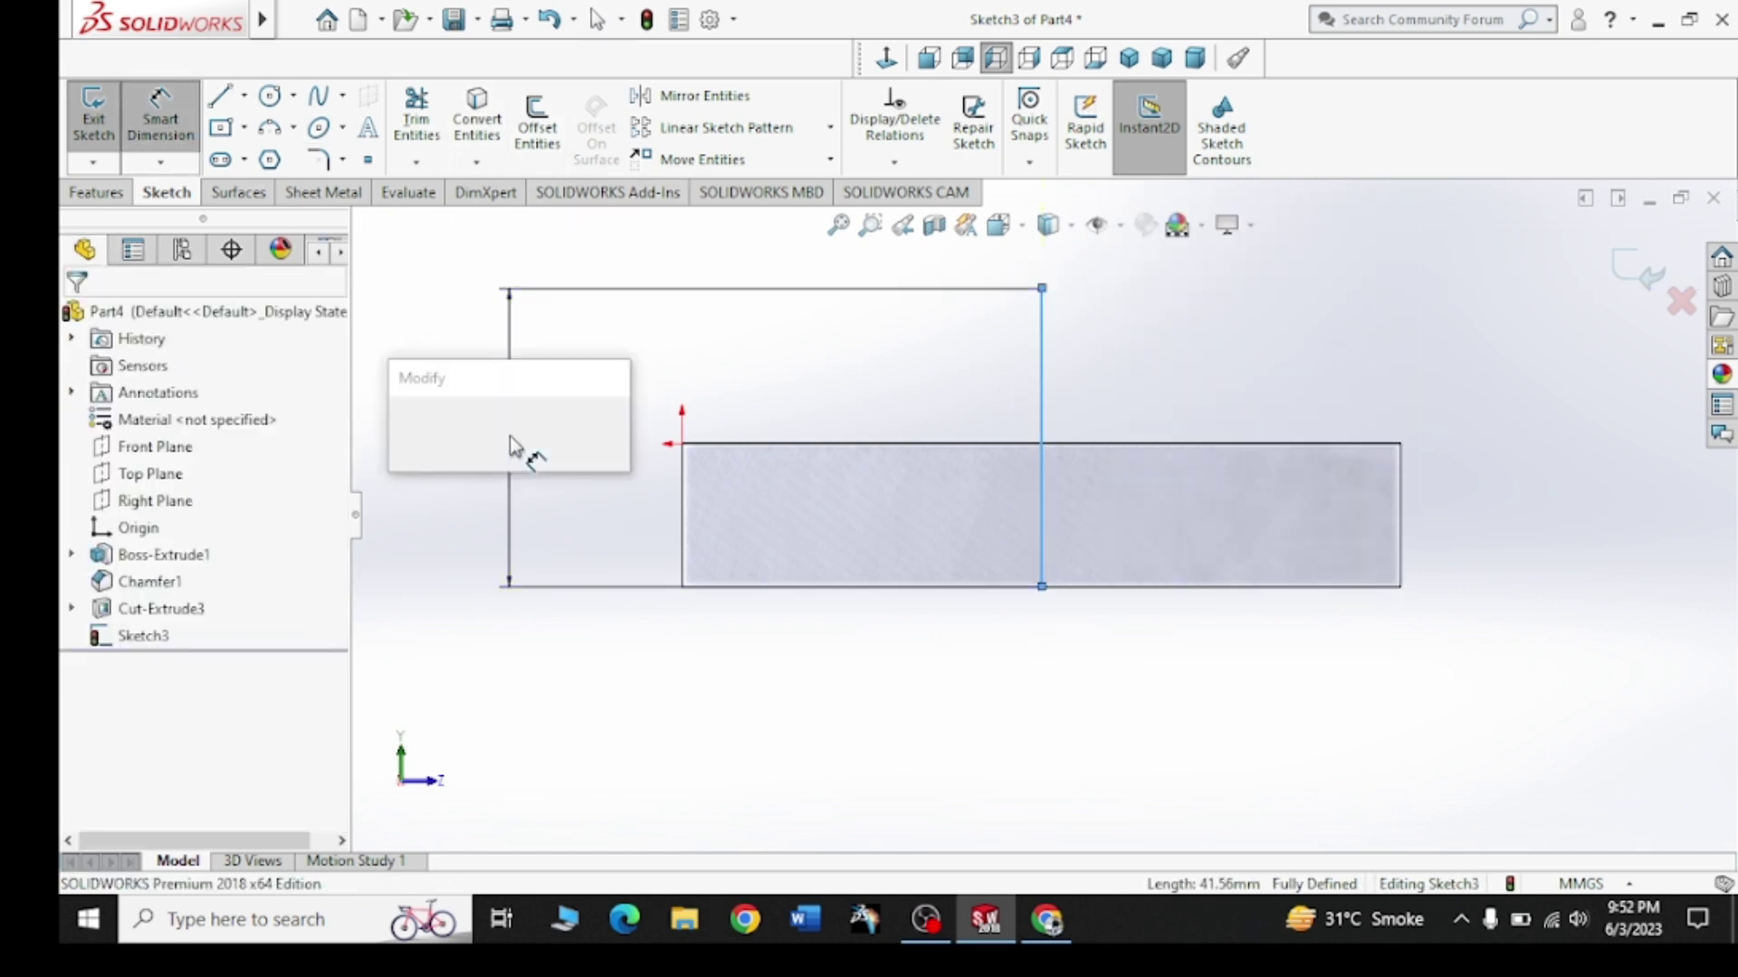
pyautogui.write('60')
pyautogui.press('Return')
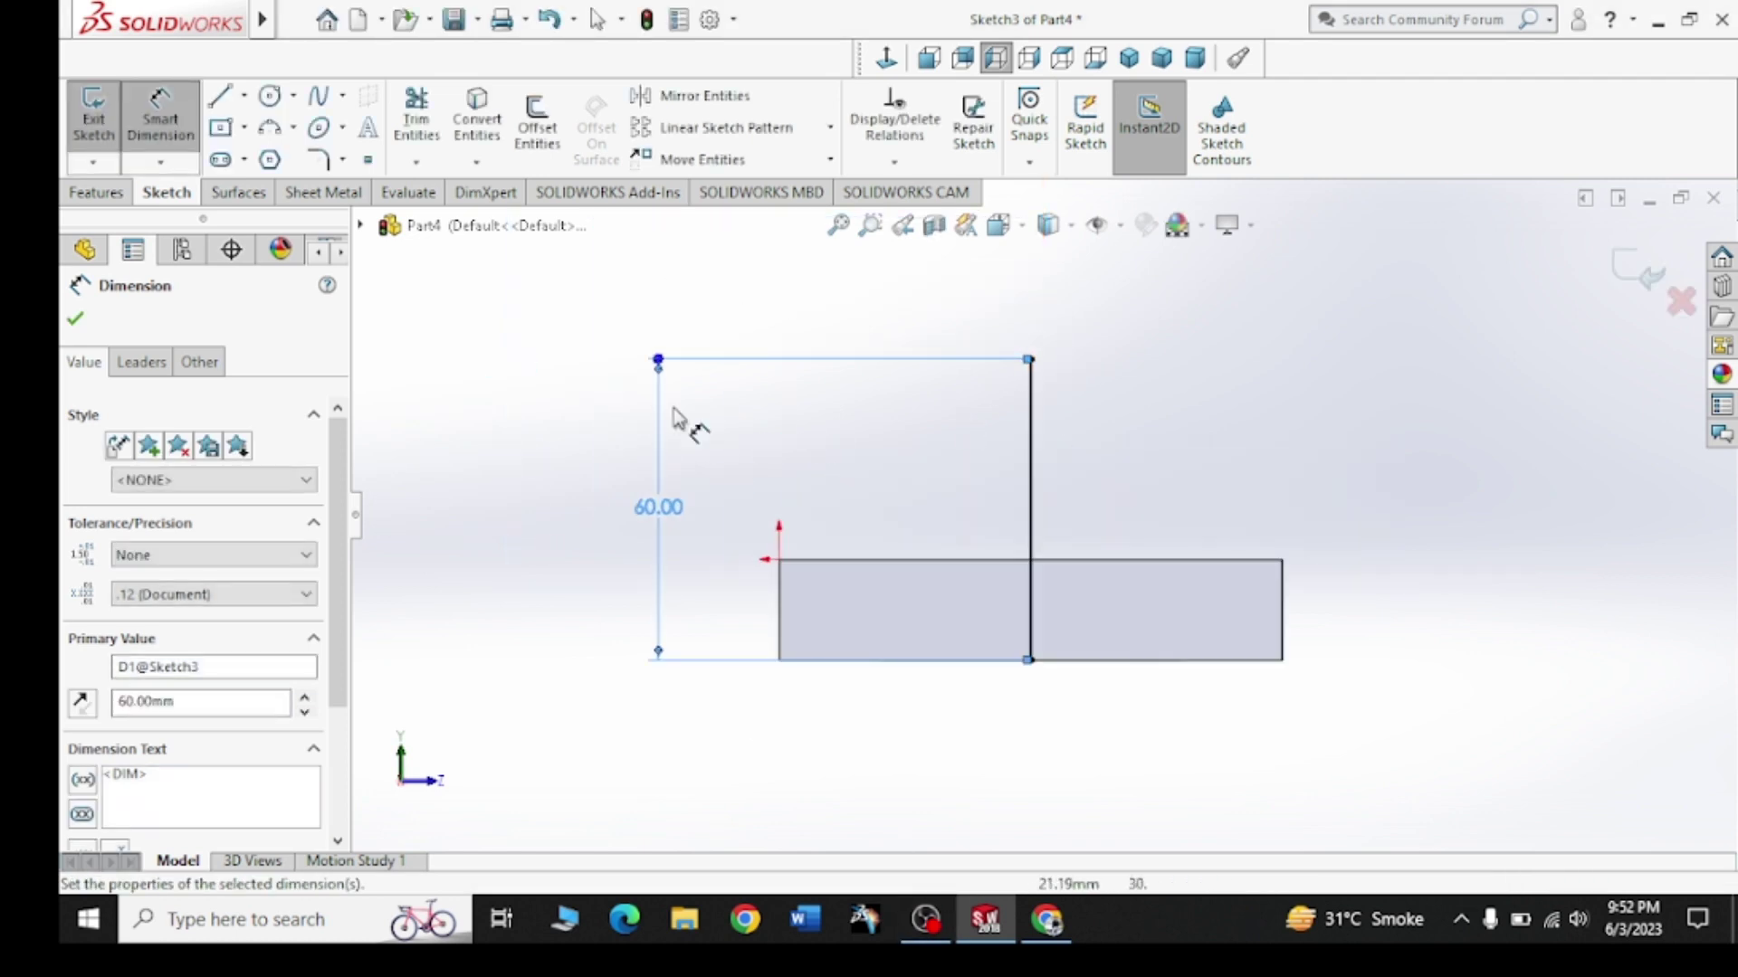
pyautogui.click(1156, 810)
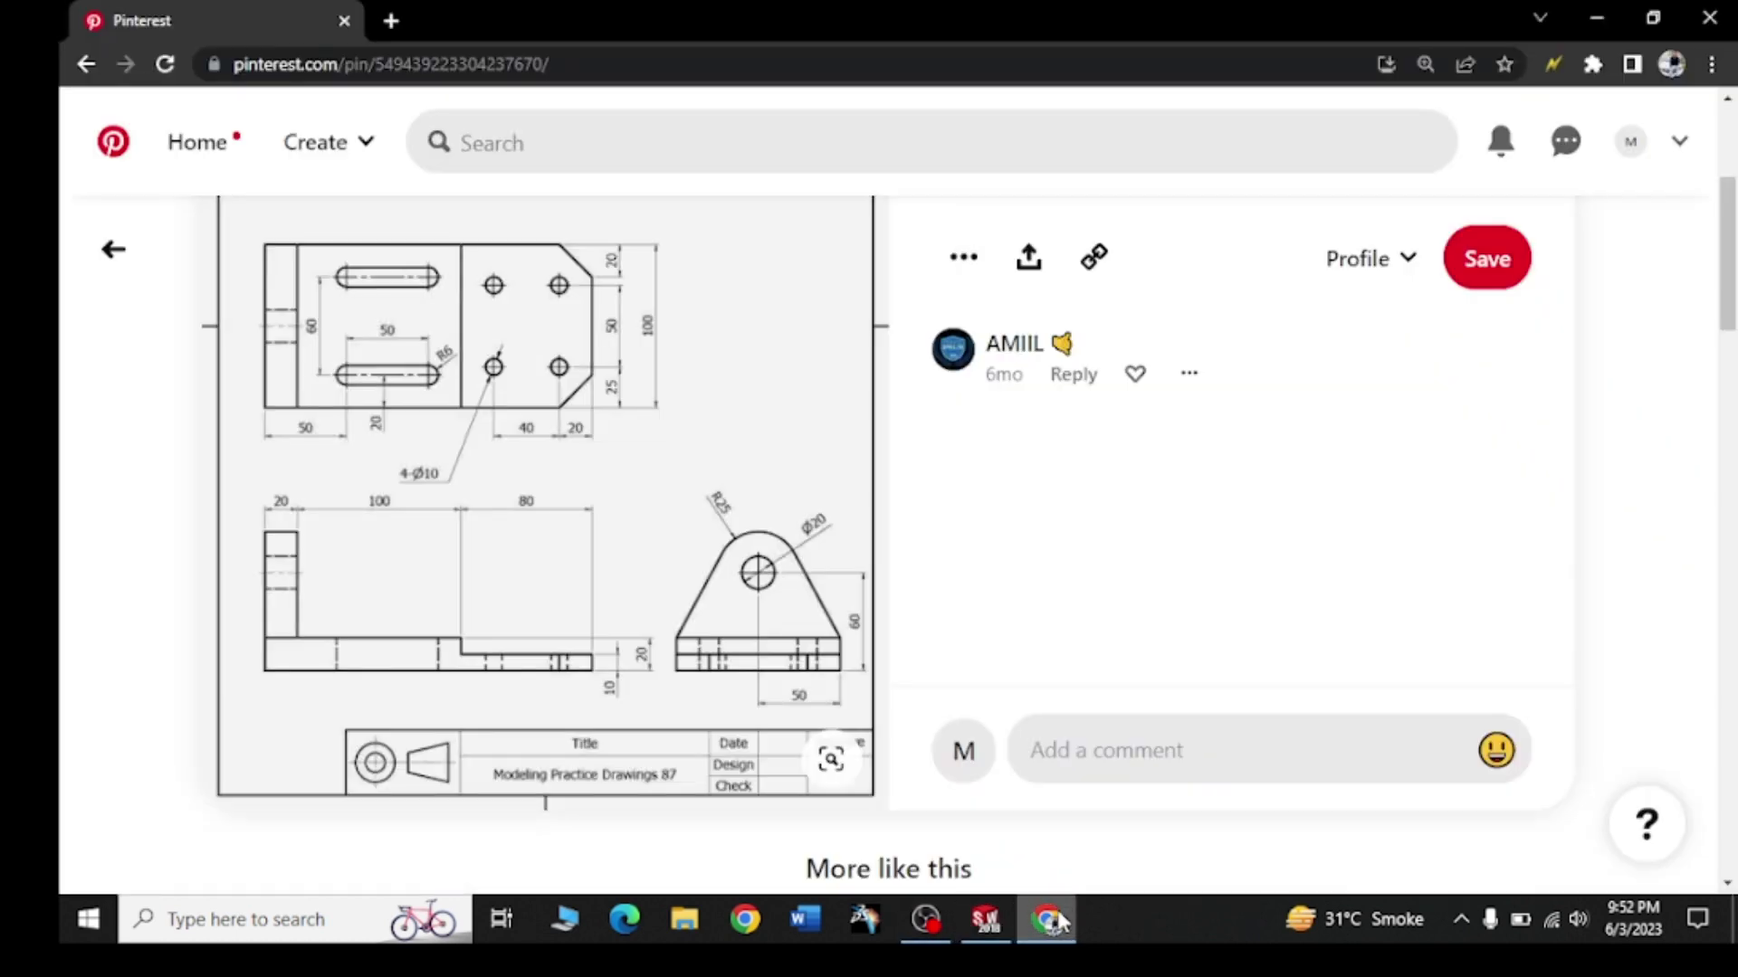
pyautogui.click(1047, 919)
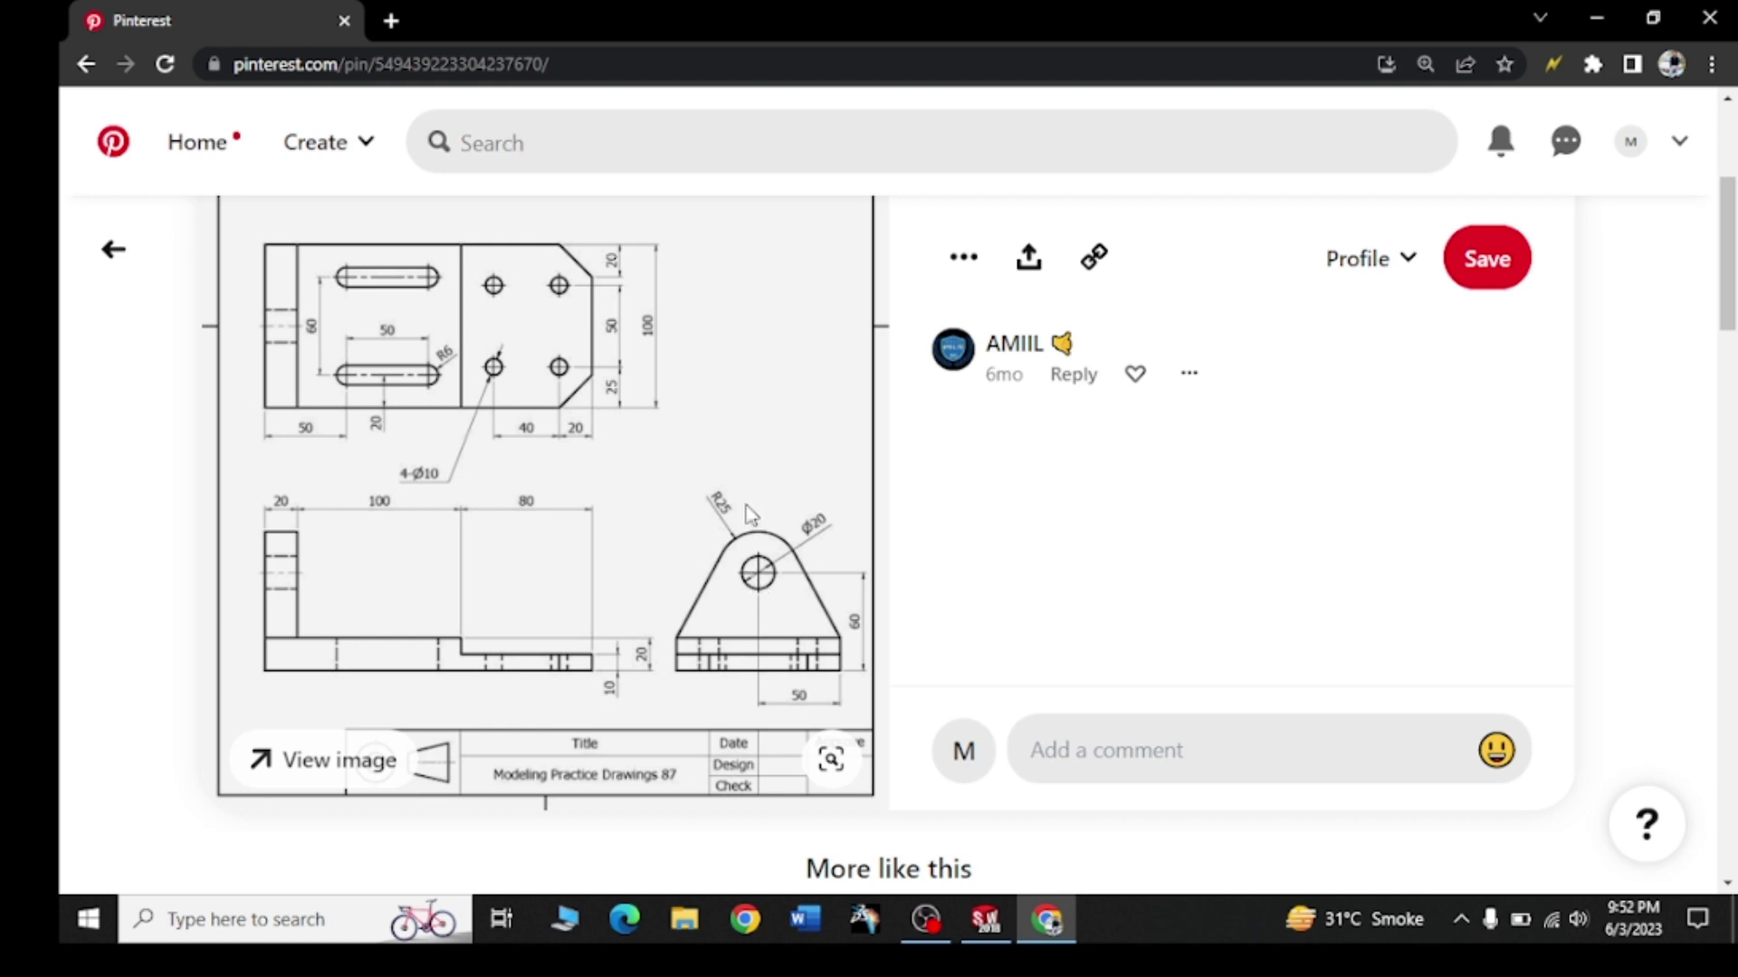
pyautogui.click(1048, 921)
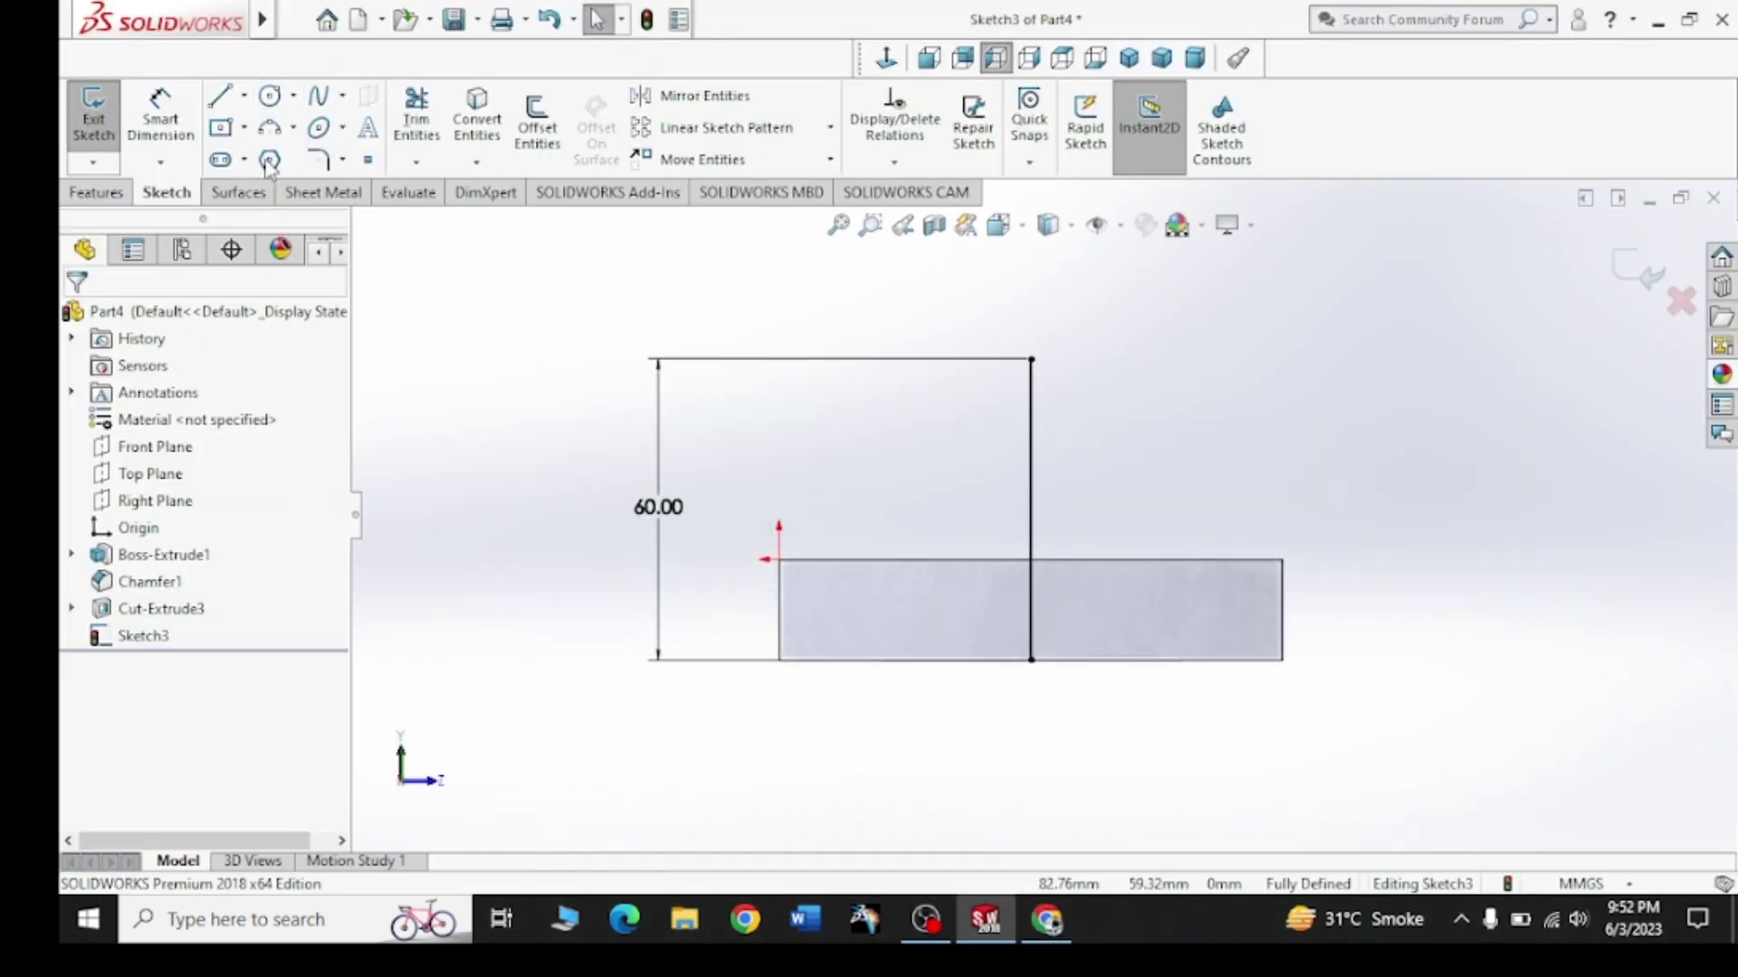
# Draw two concentric circles centred on the top end of the vertical line
pyautogui.click(179, 141)
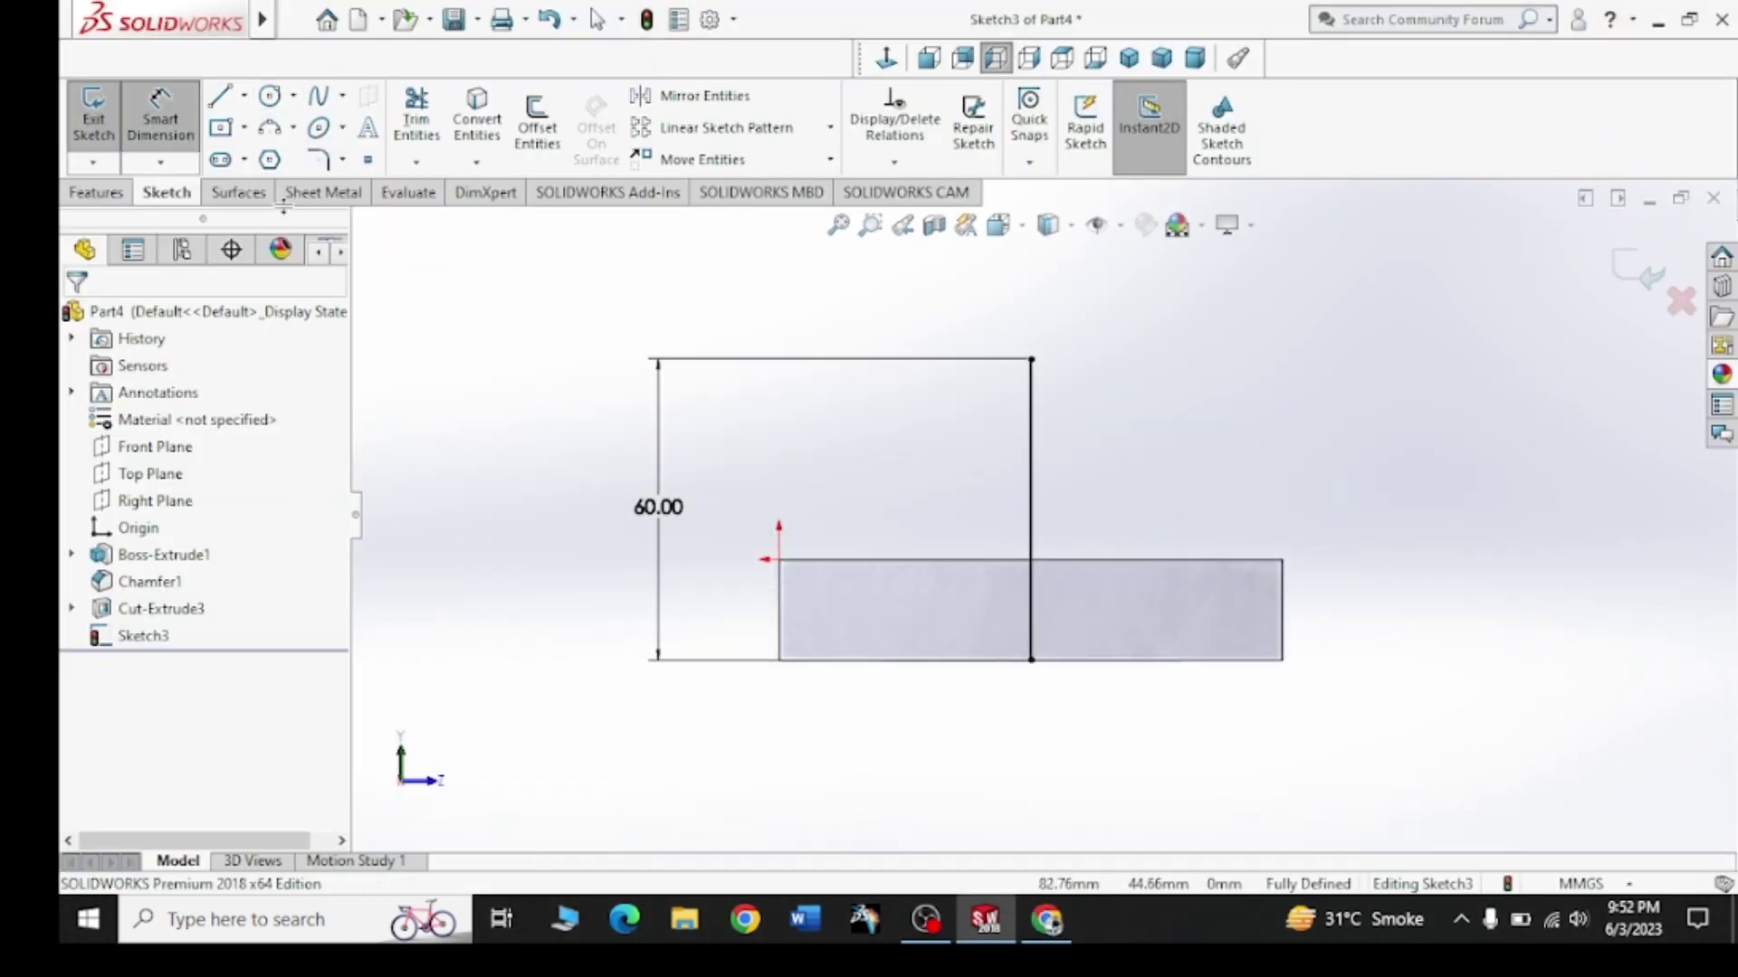
pyautogui.click(1032, 359)
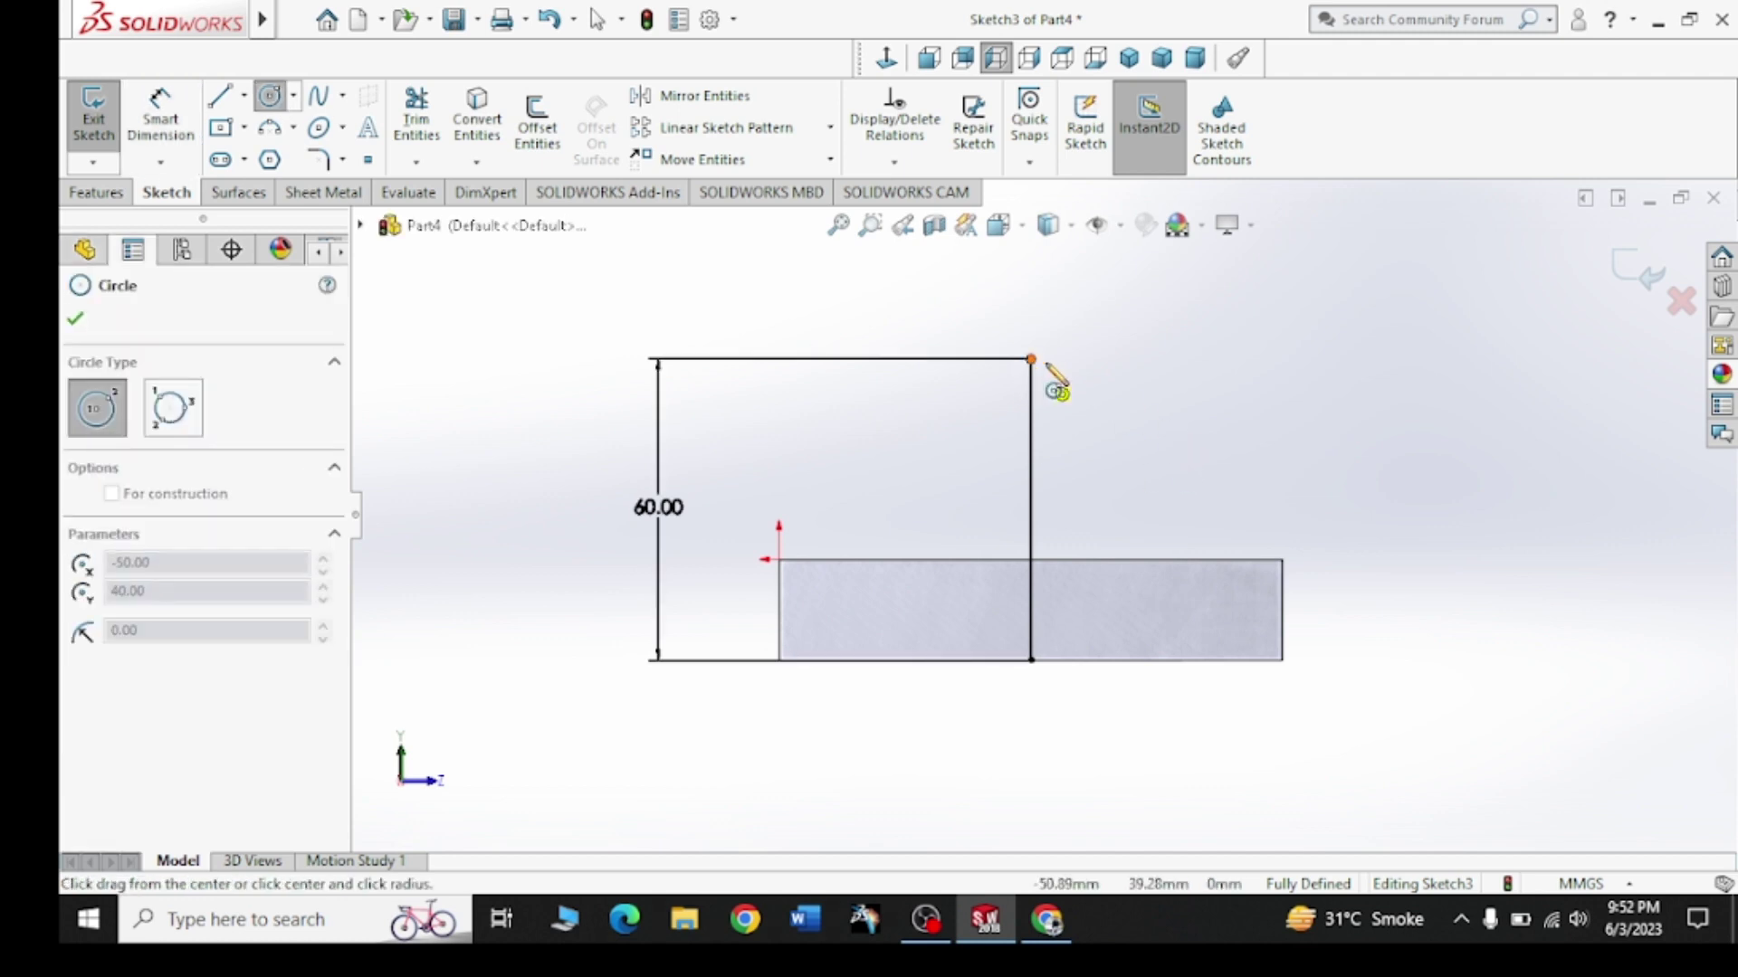
pyautogui.click(1151, 466)
pyautogui.click(1032, 360)
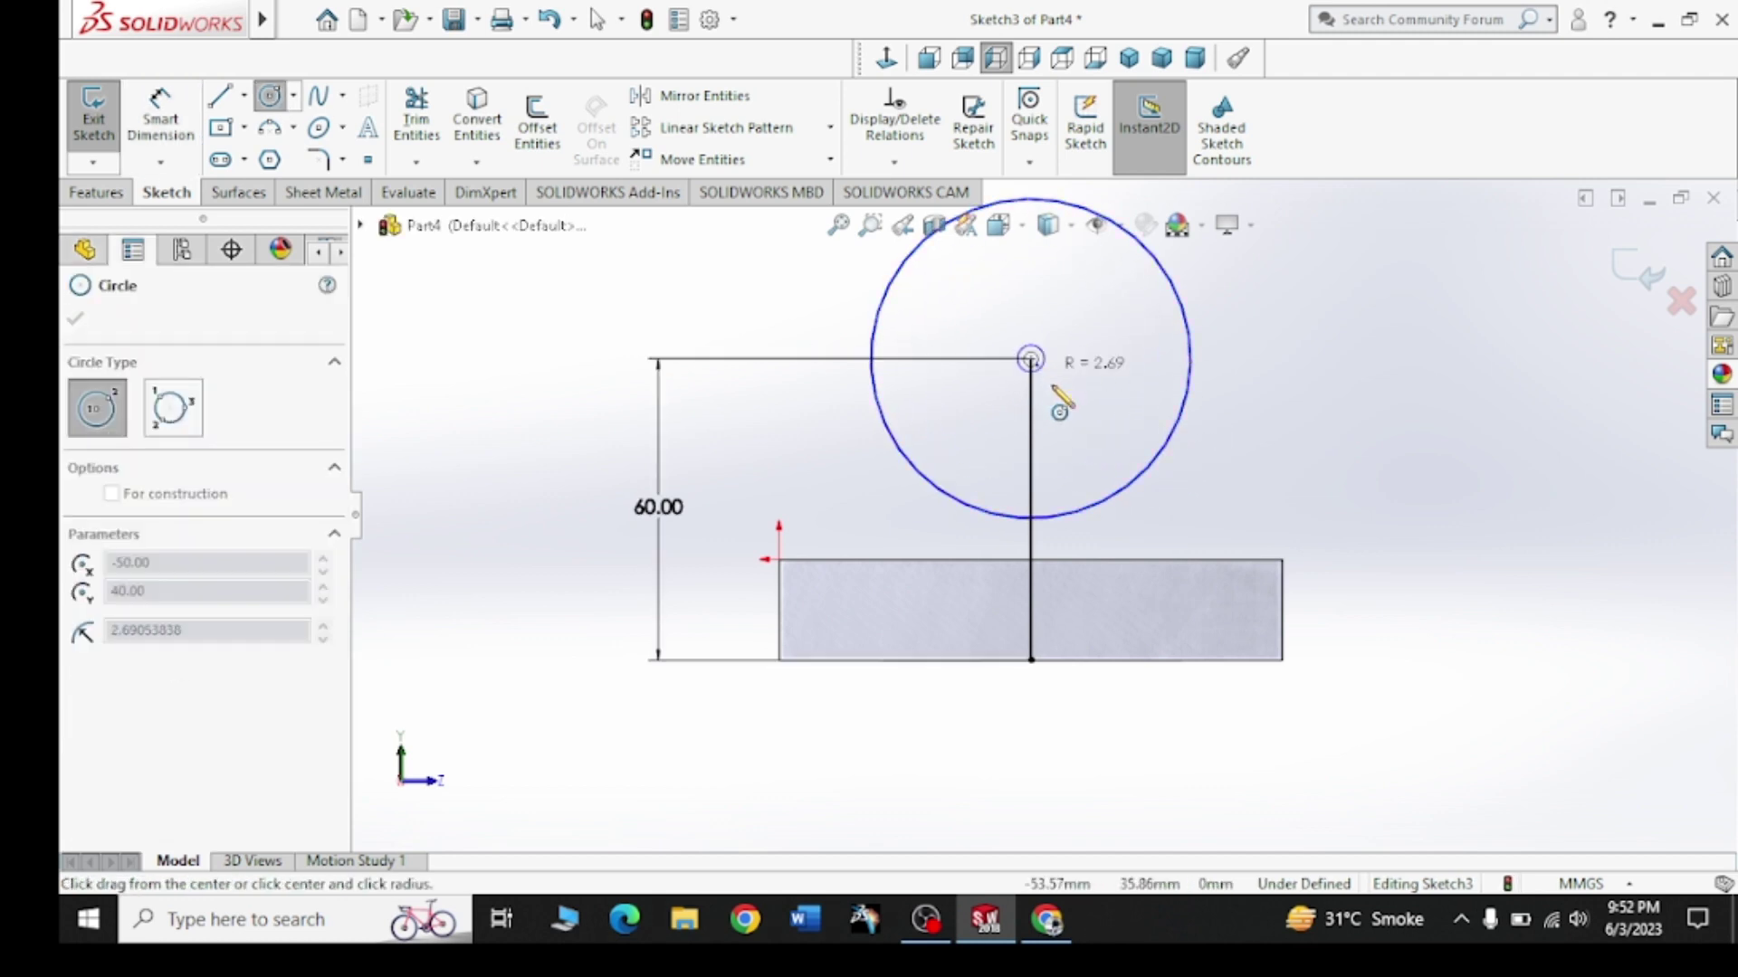
pyautogui.click(1085, 413)
pyautogui.press('Escape')
# Dimension the inner circle to Ø20 after checking the reference drawing
pyautogui.click(160, 113)
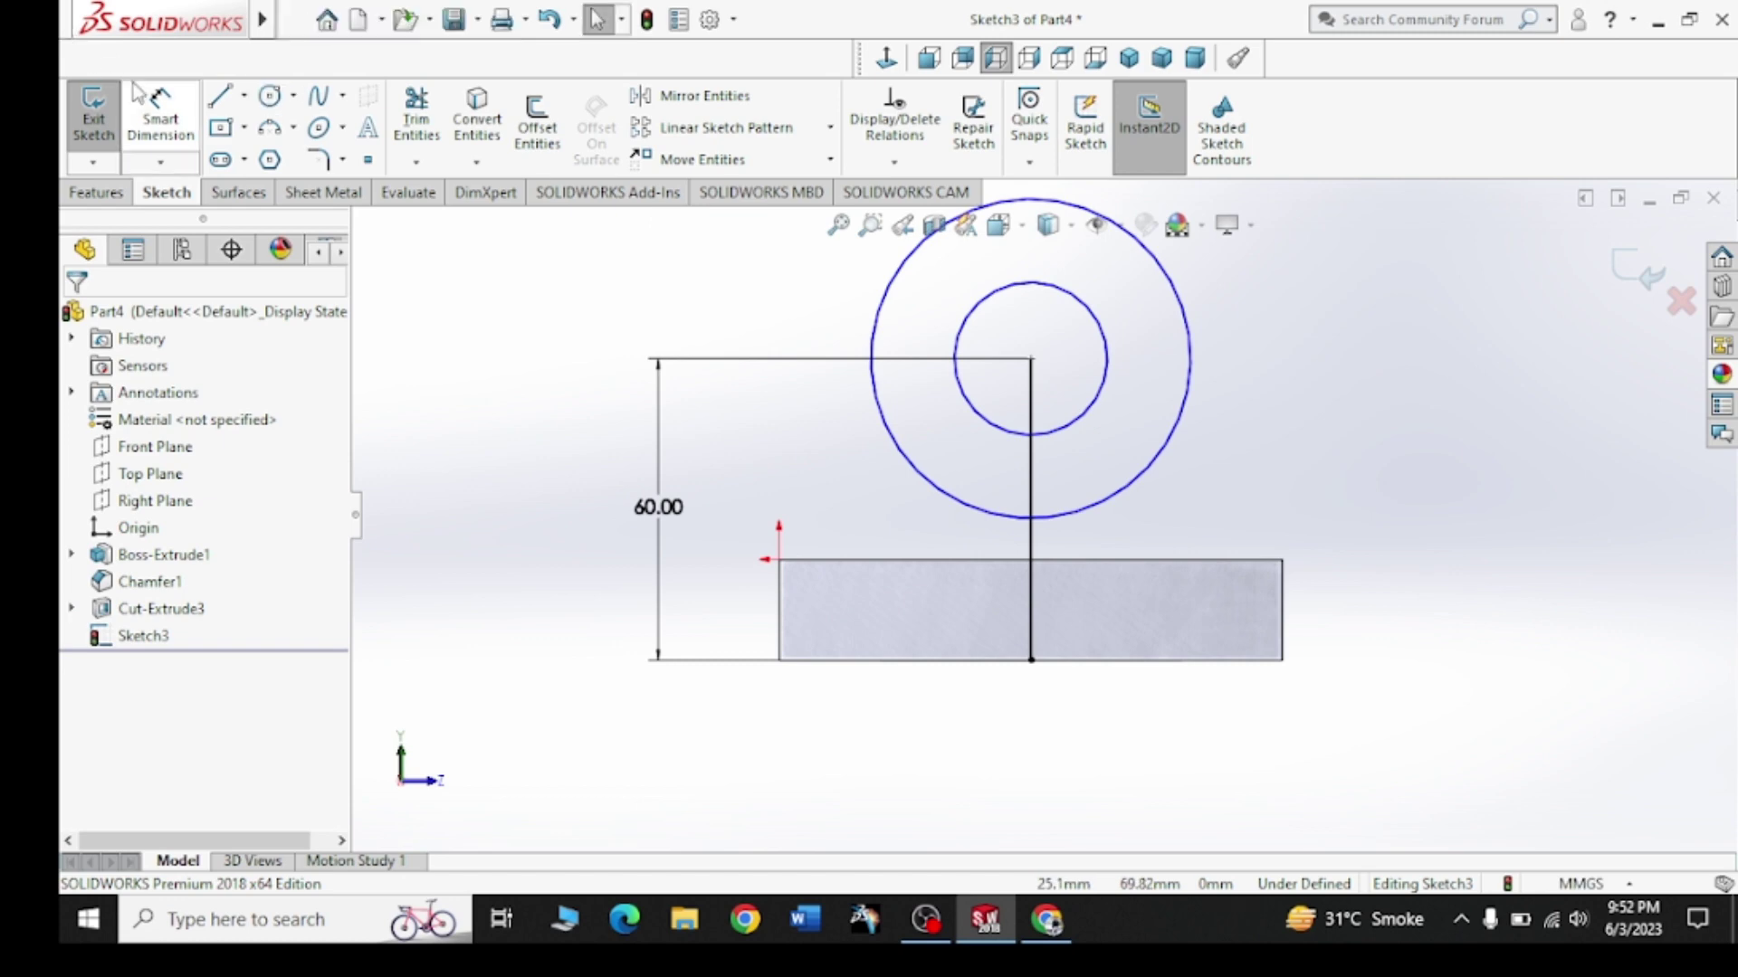
pyautogui.click(954, 385)
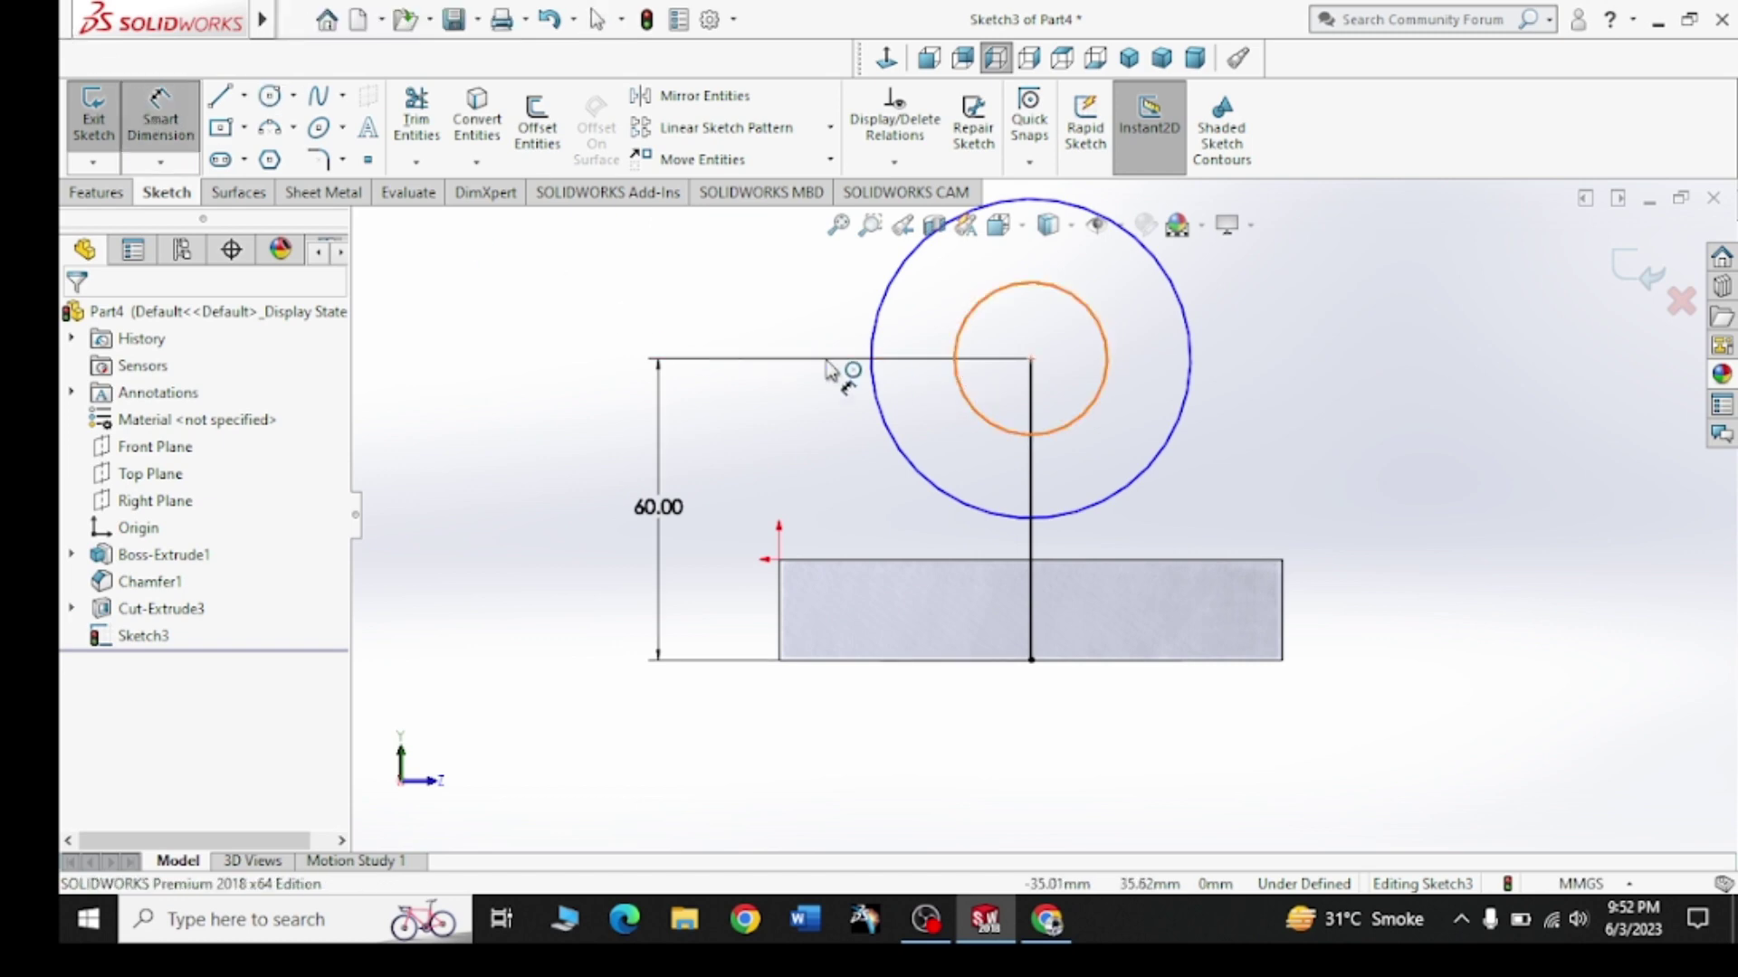
pyautogui.click(778, 371)
pyautogui.click(1048, 920)
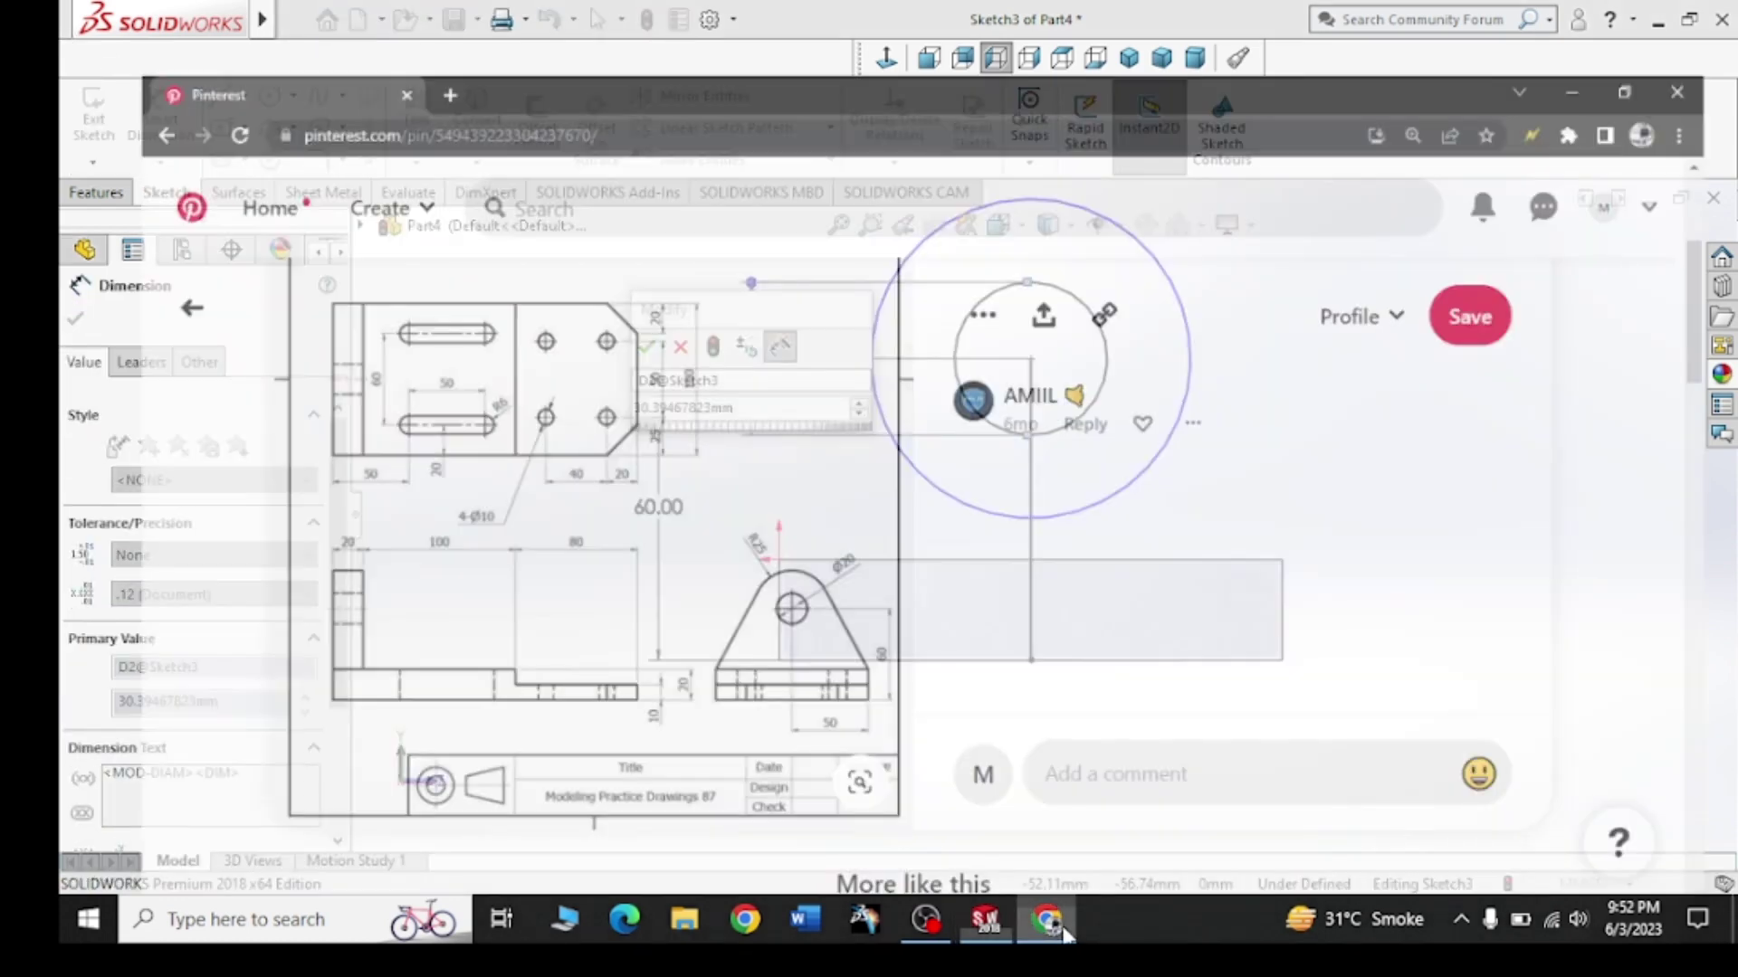
pyautogui.click(1050, 921)
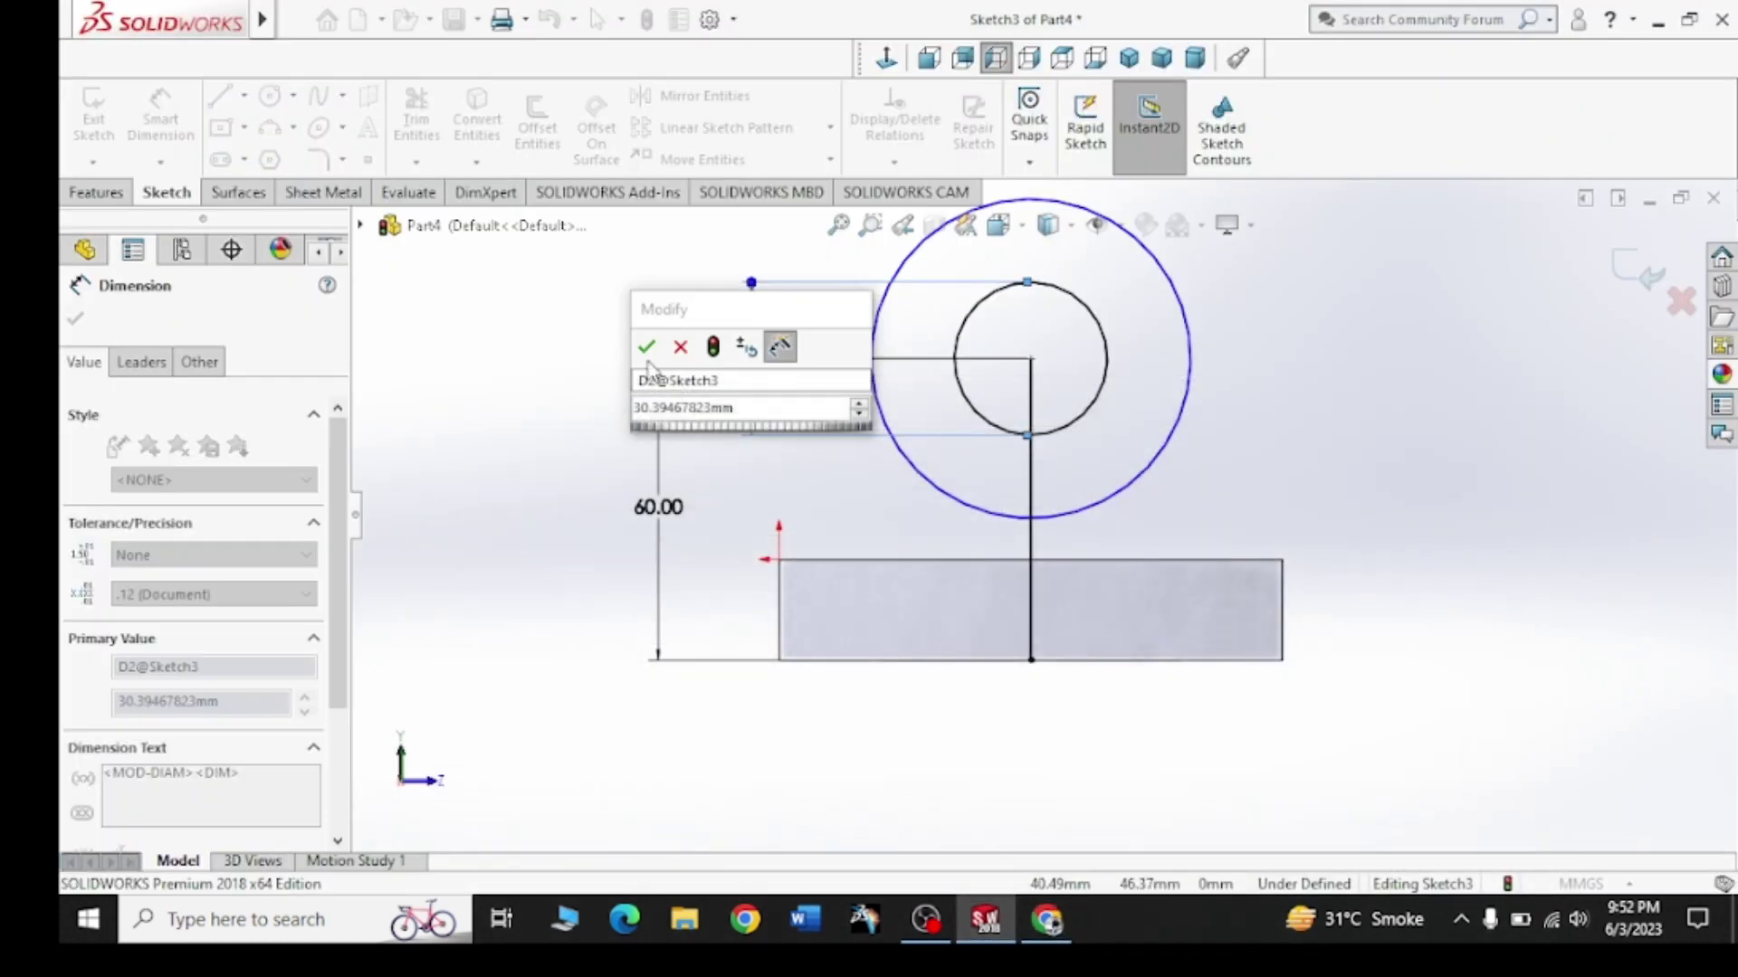
pyautogui.click(747, 409)
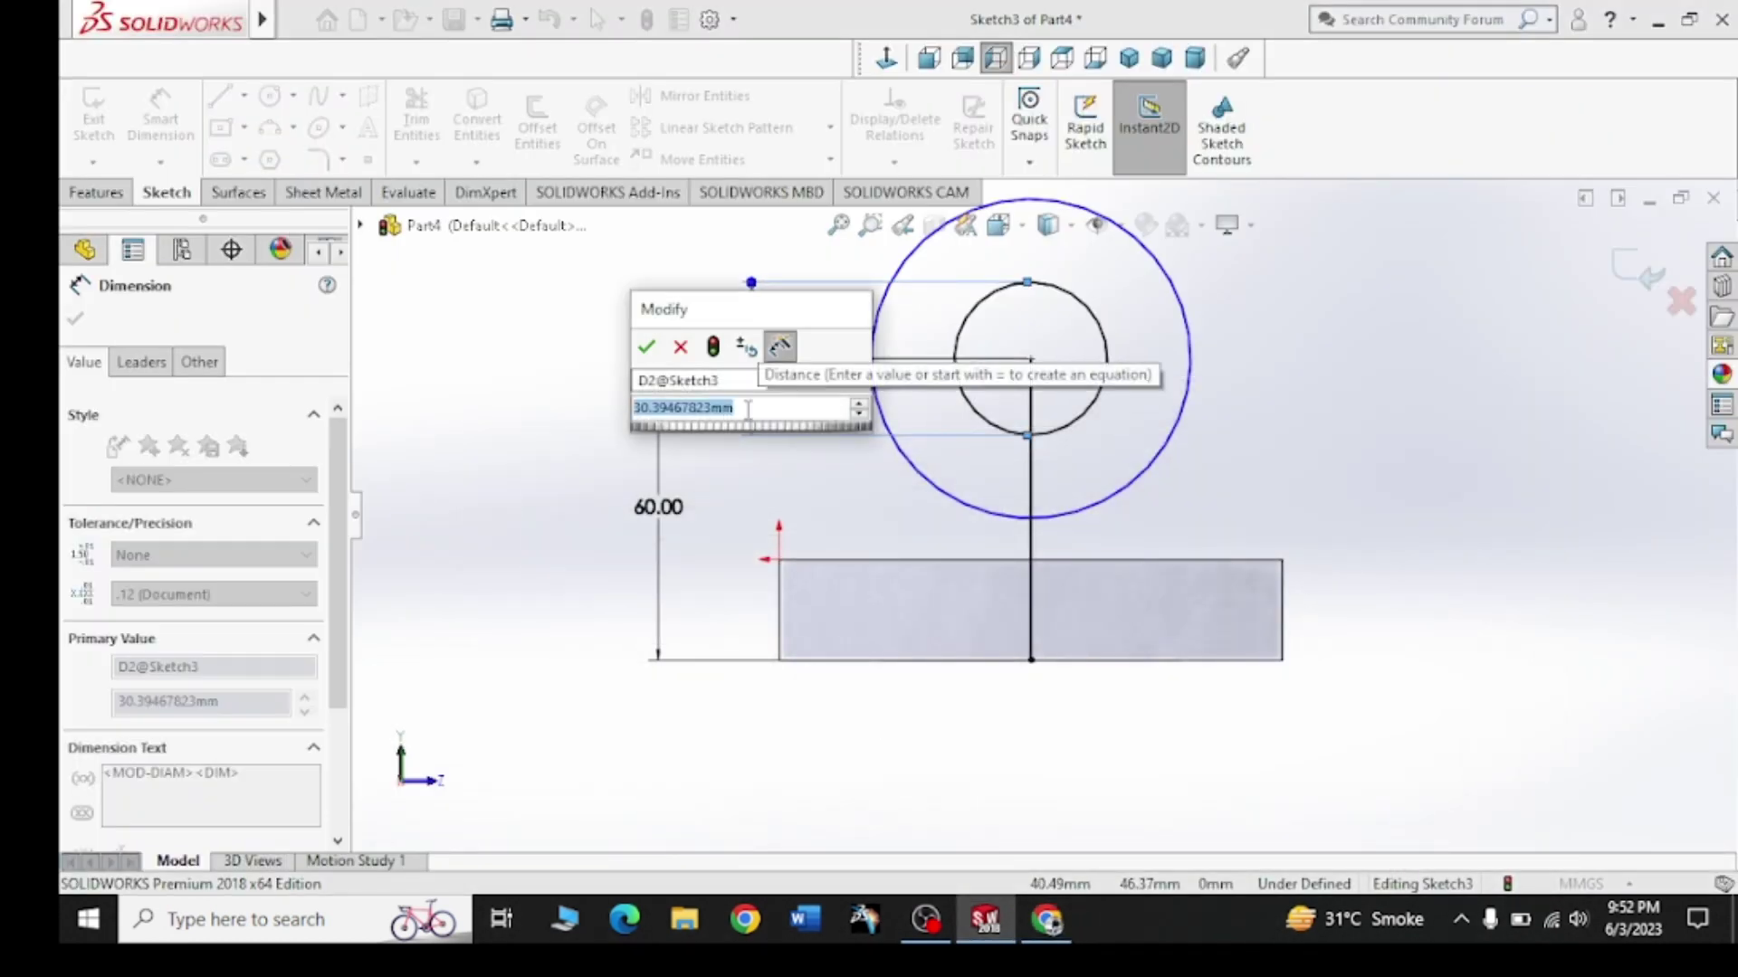
pyautogui.write('20')
pyautogui.press('Return')
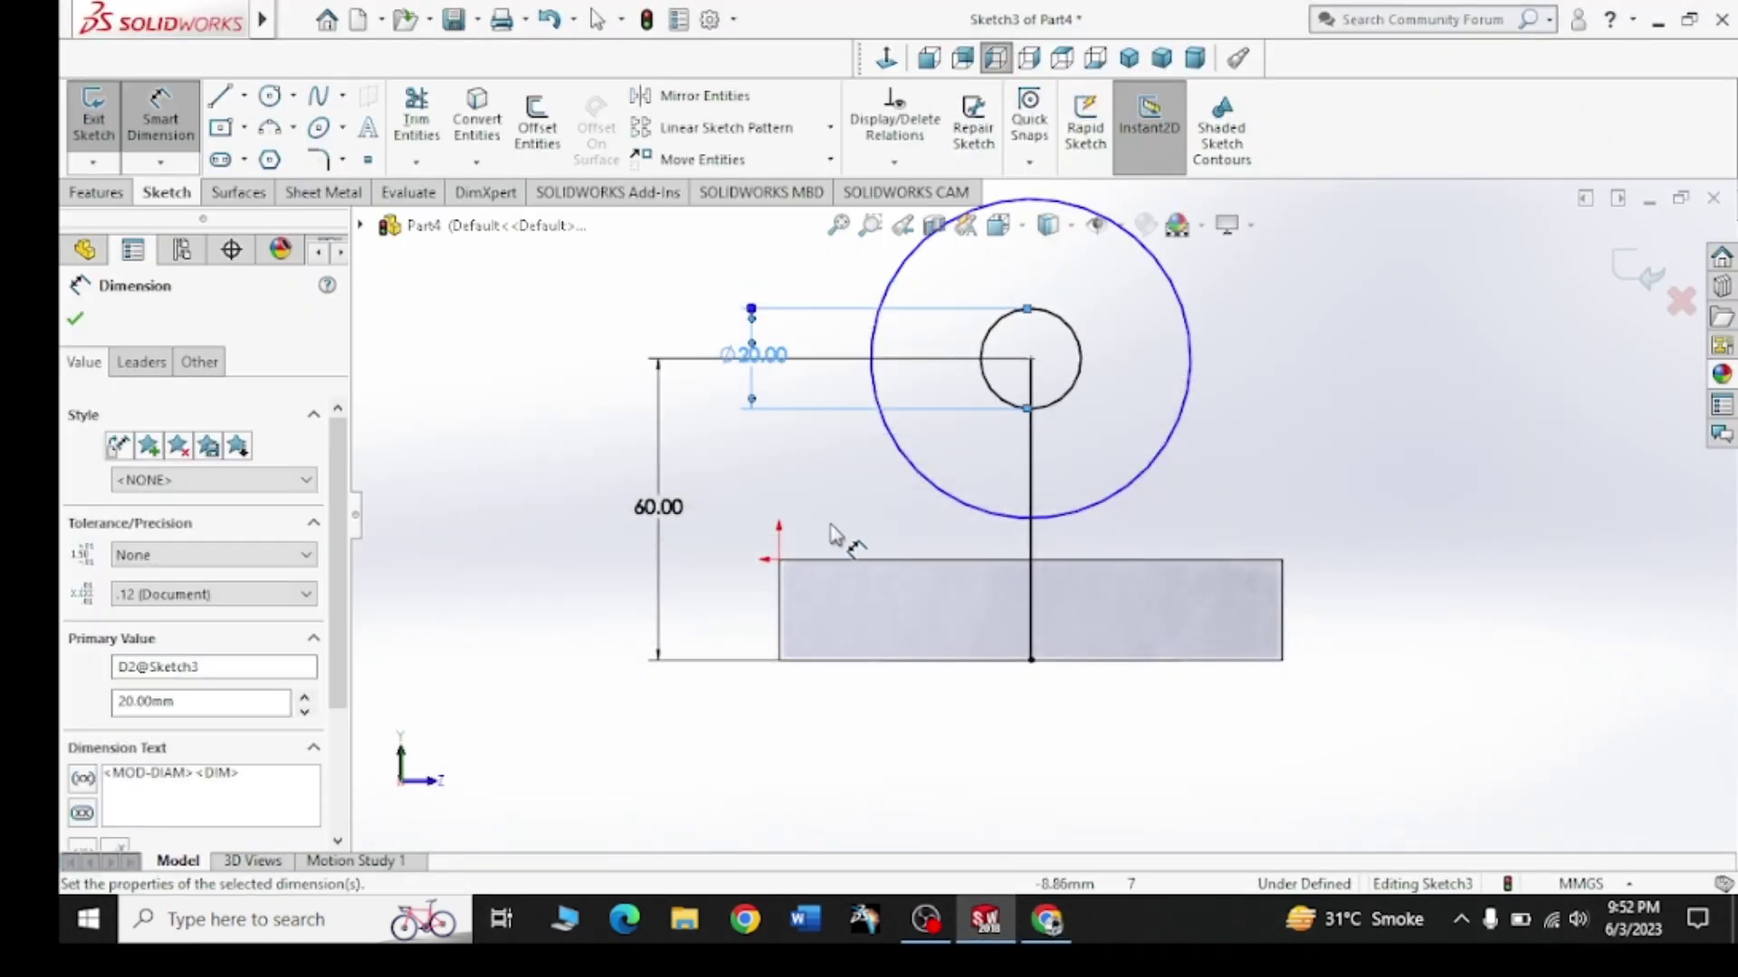
# Dimension the large circle to Ø50
pyautogui.click(1050, 921)
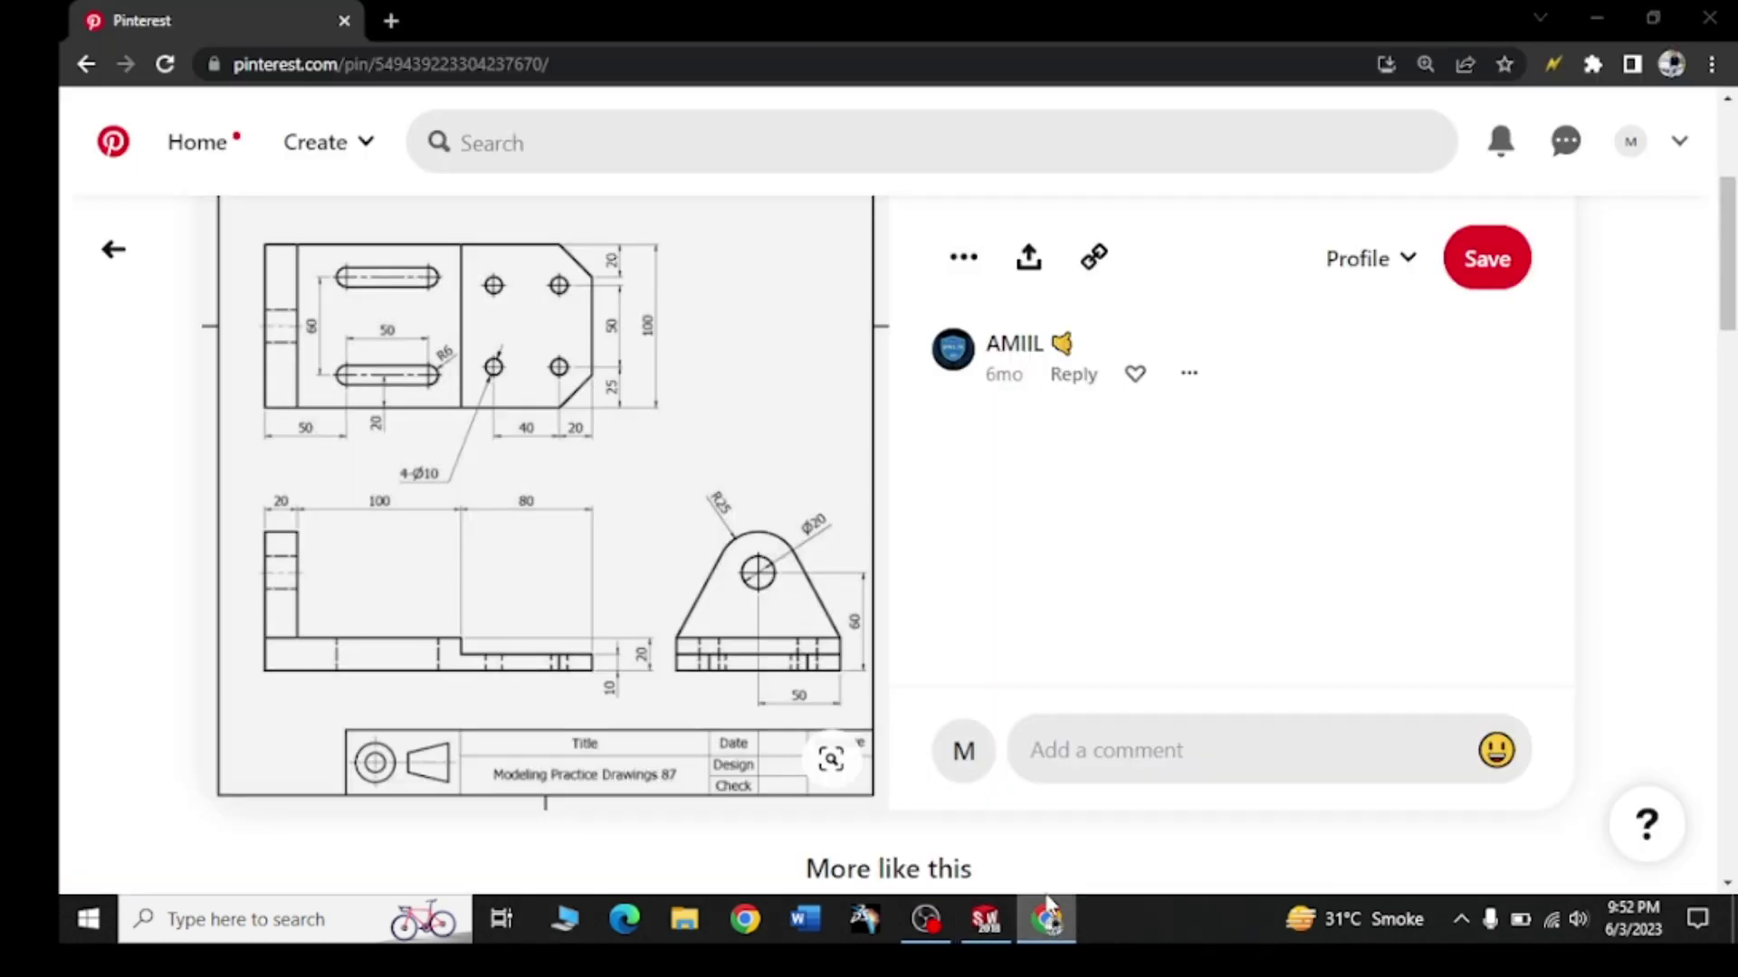
pyautogui.click(1047, 915)
pyautogui.click(882, 312)
pyautogui.click(644, 328)
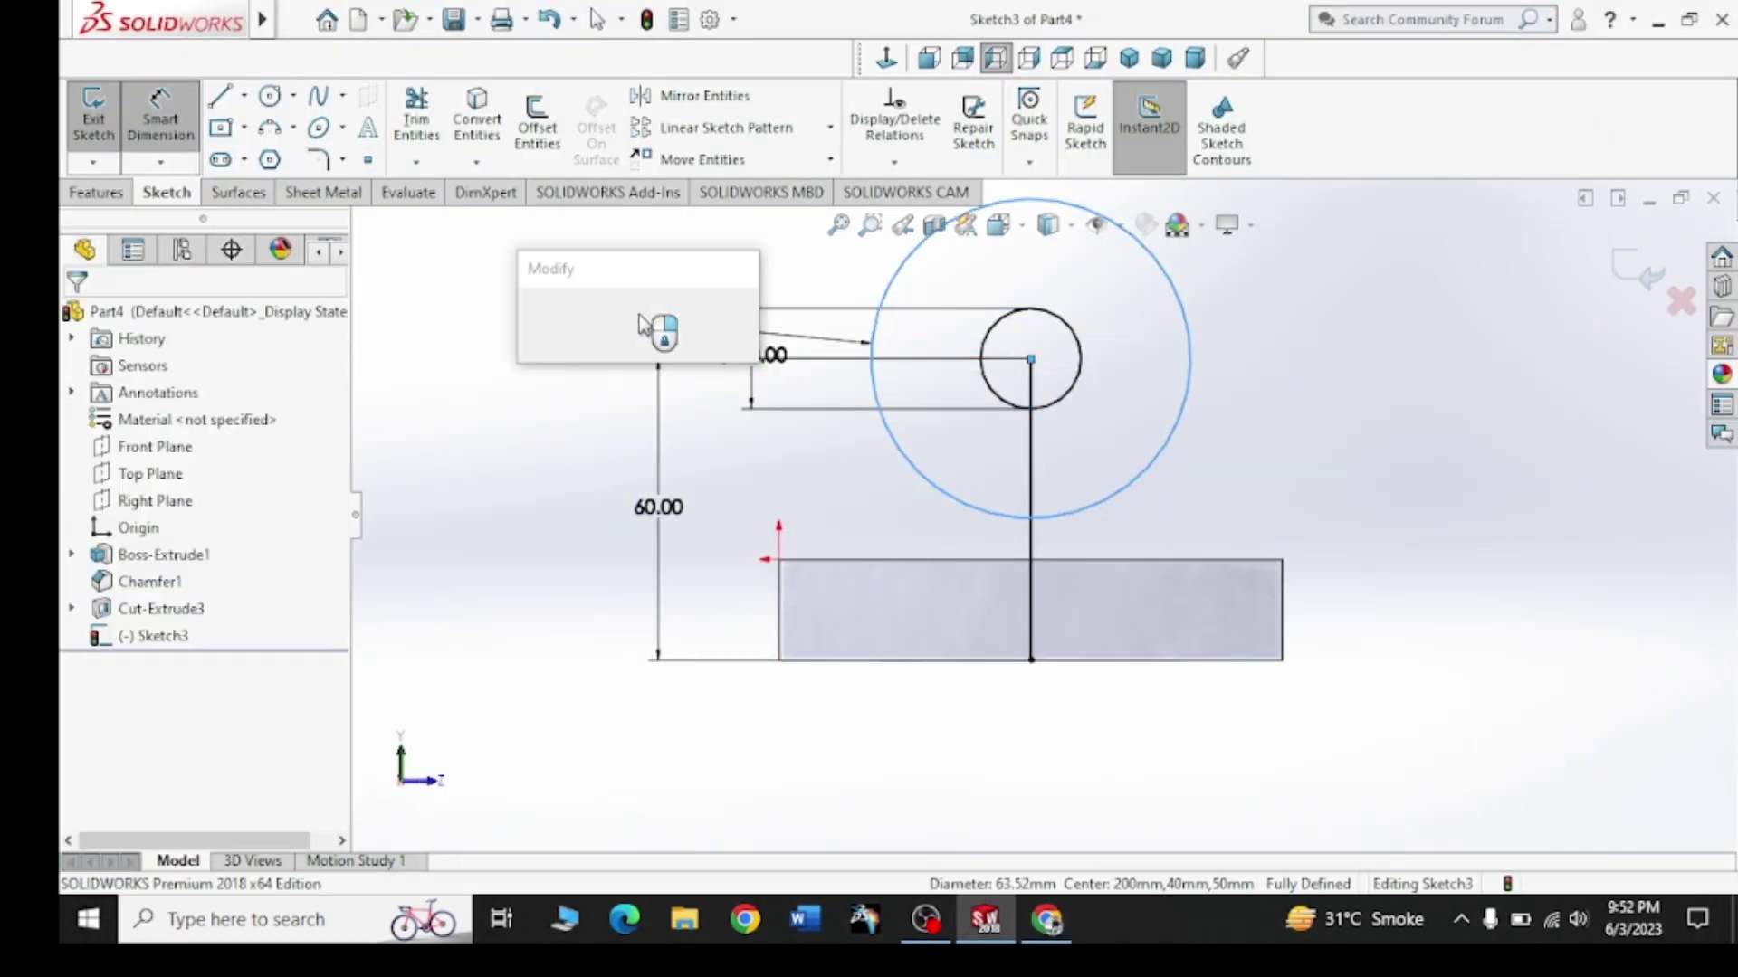
pyautogui.write('50')
pyautogui.press('Return')
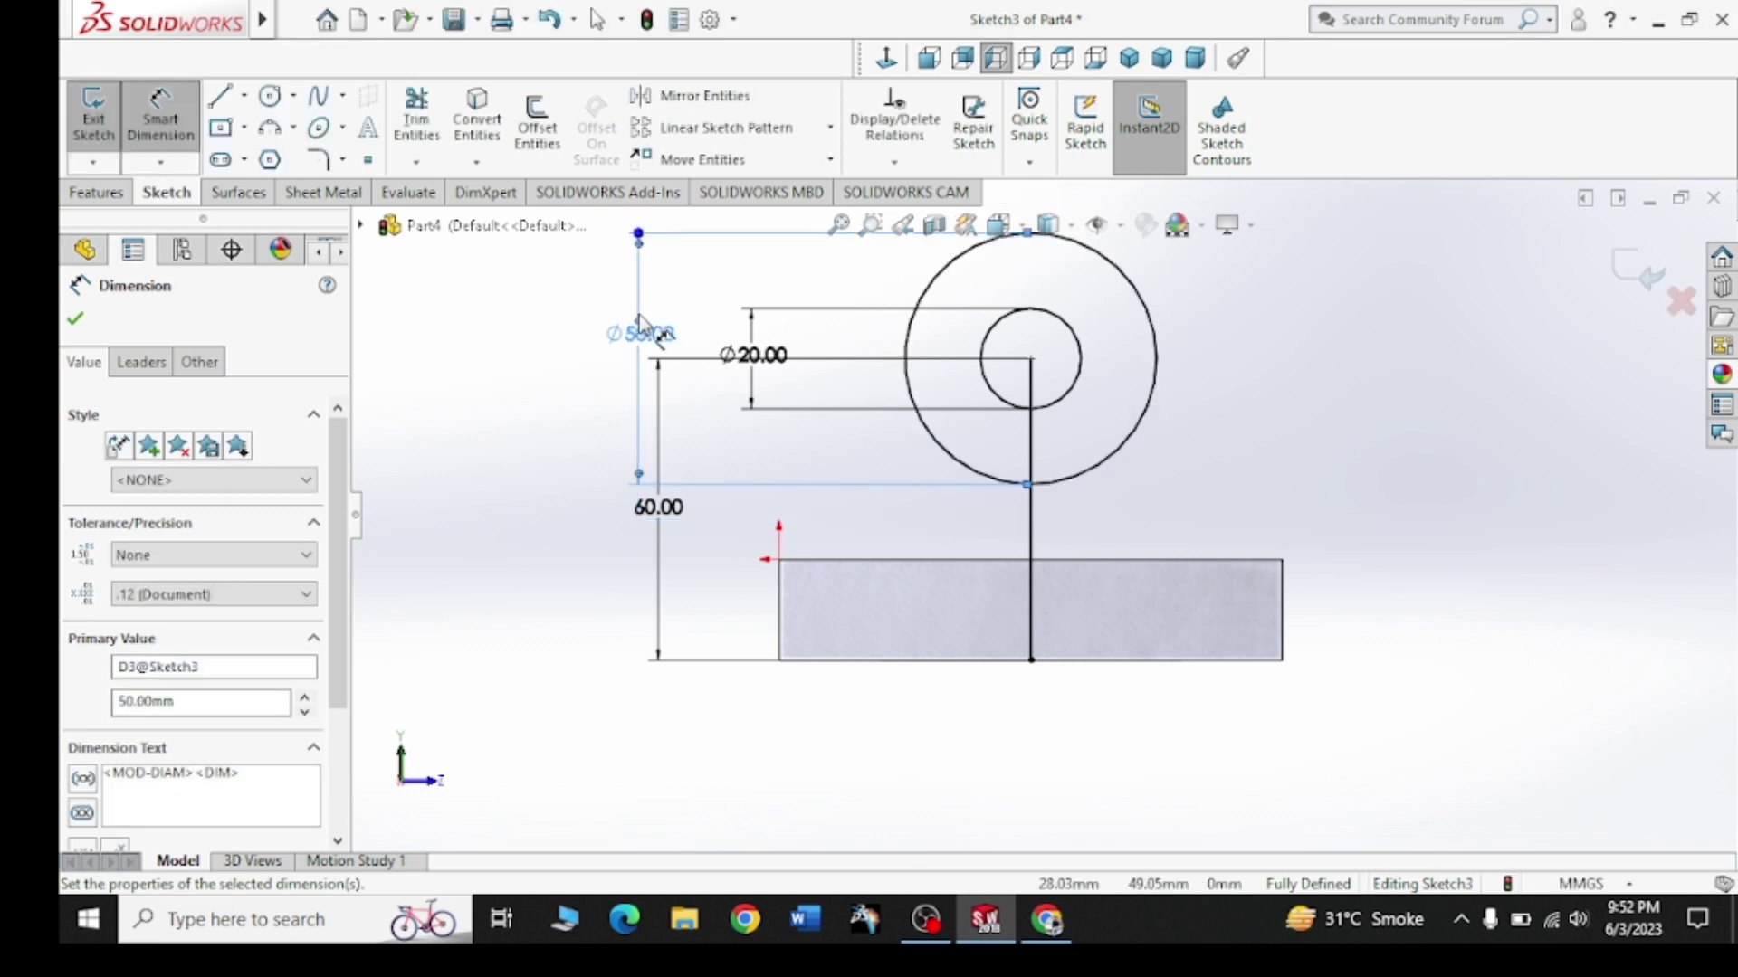
pyautogui.click(78, 320)
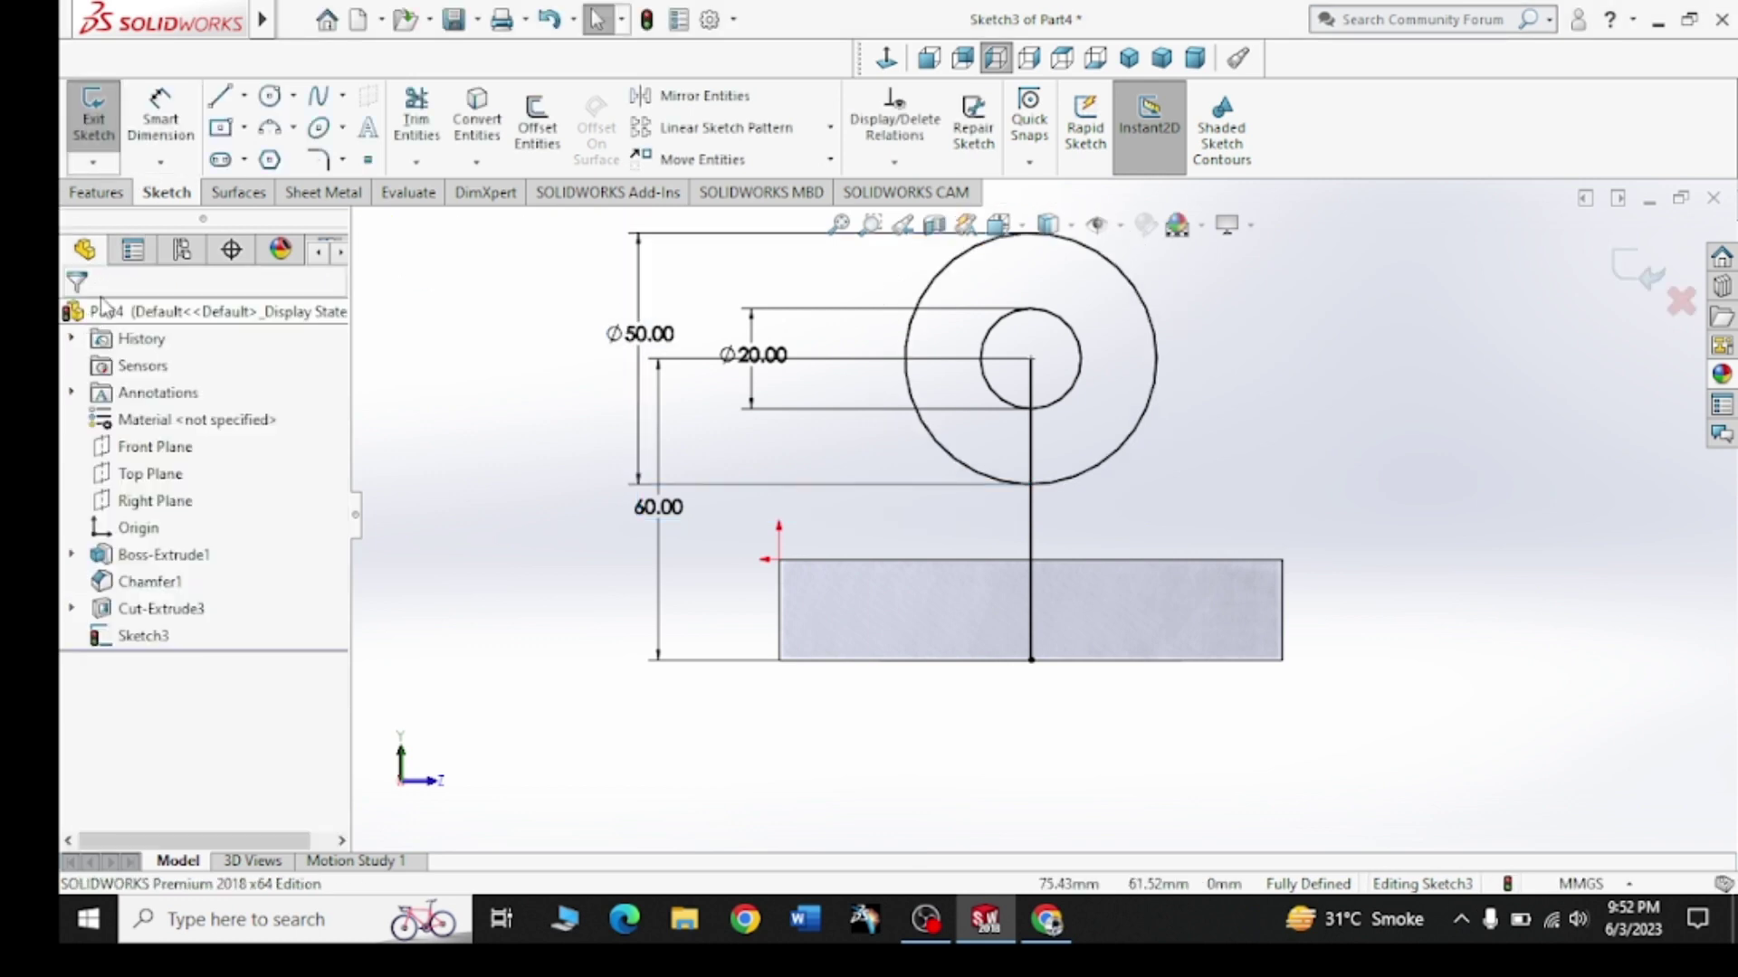
# Draw lines from the rectangle's top-left and top-right corners tangent to the Ø50 circle
pyautogui.press('l')
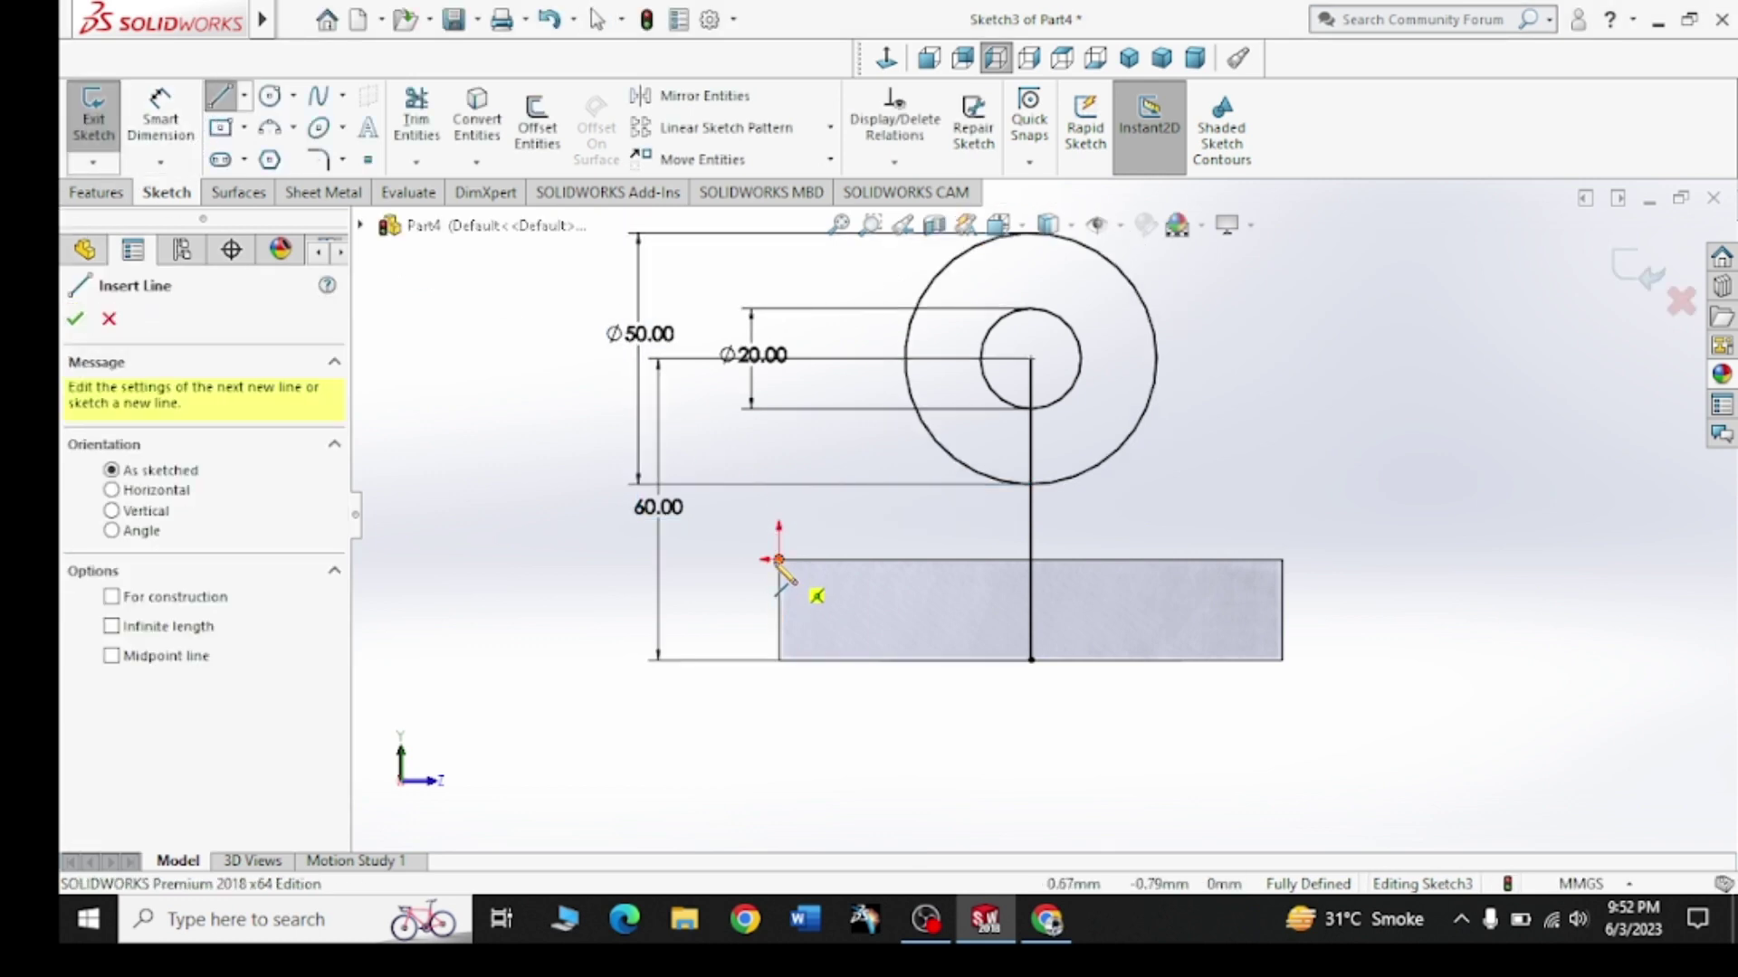
pyautogui.click(778, 559)
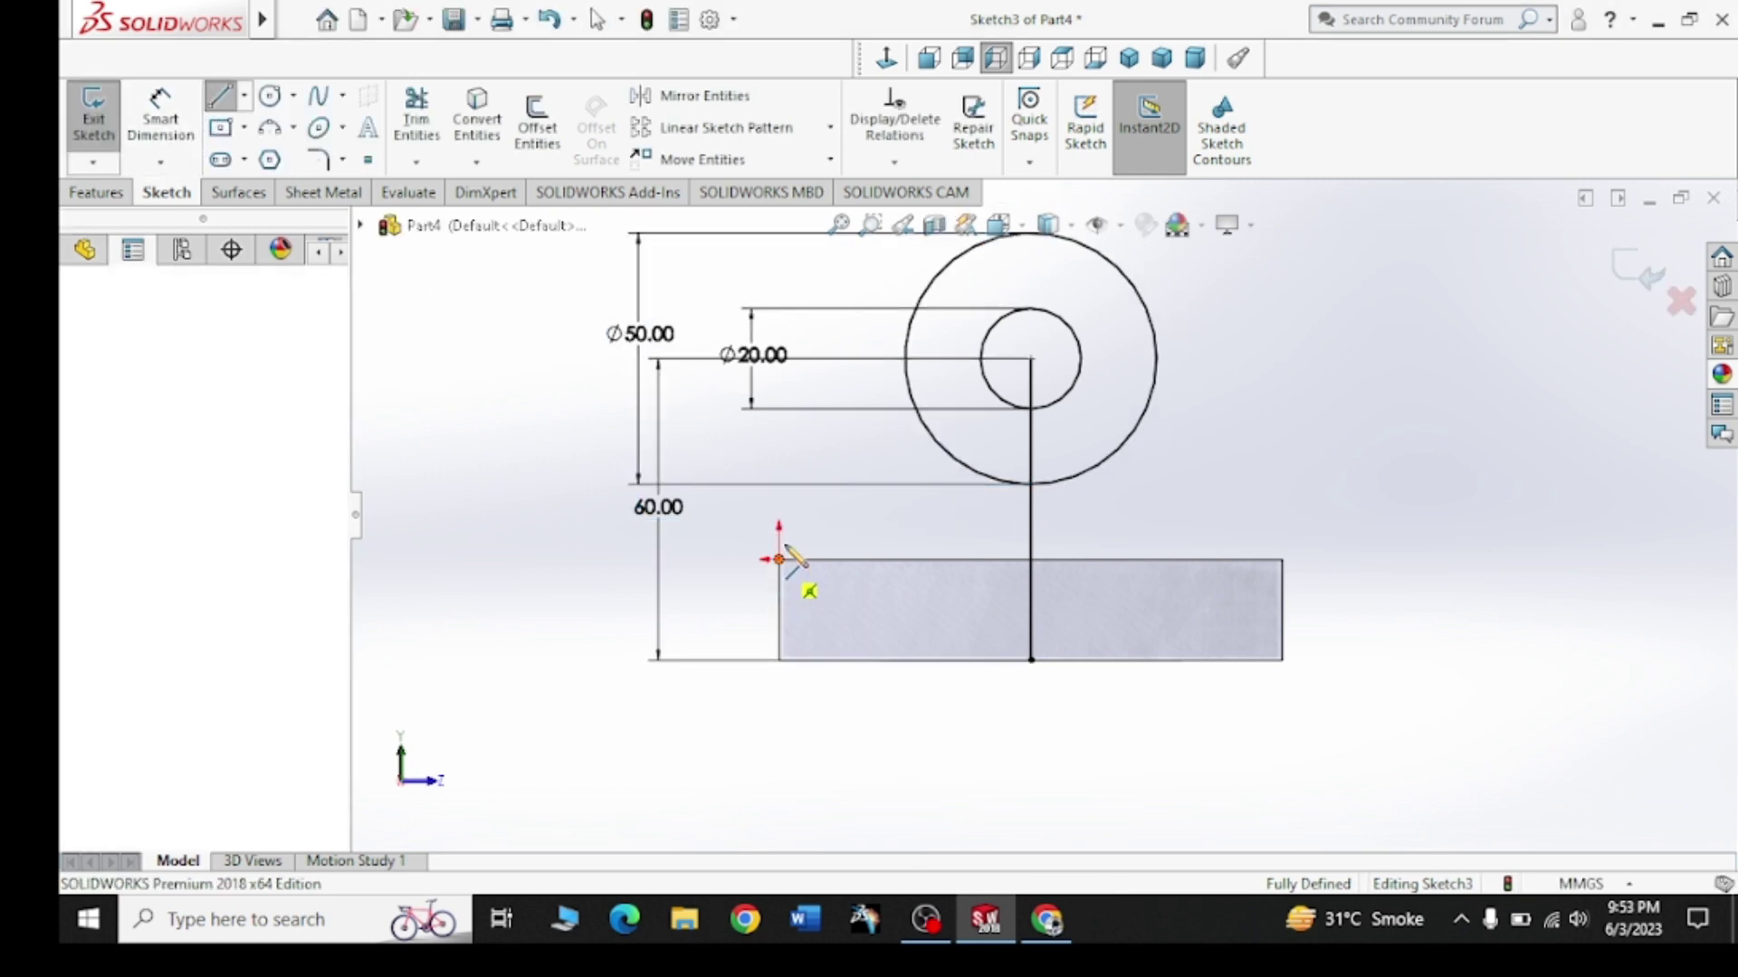
pyautogui.click(921, 299)
pyautogui.rightClick(781, 288)
pyautogui.click(810, 318)
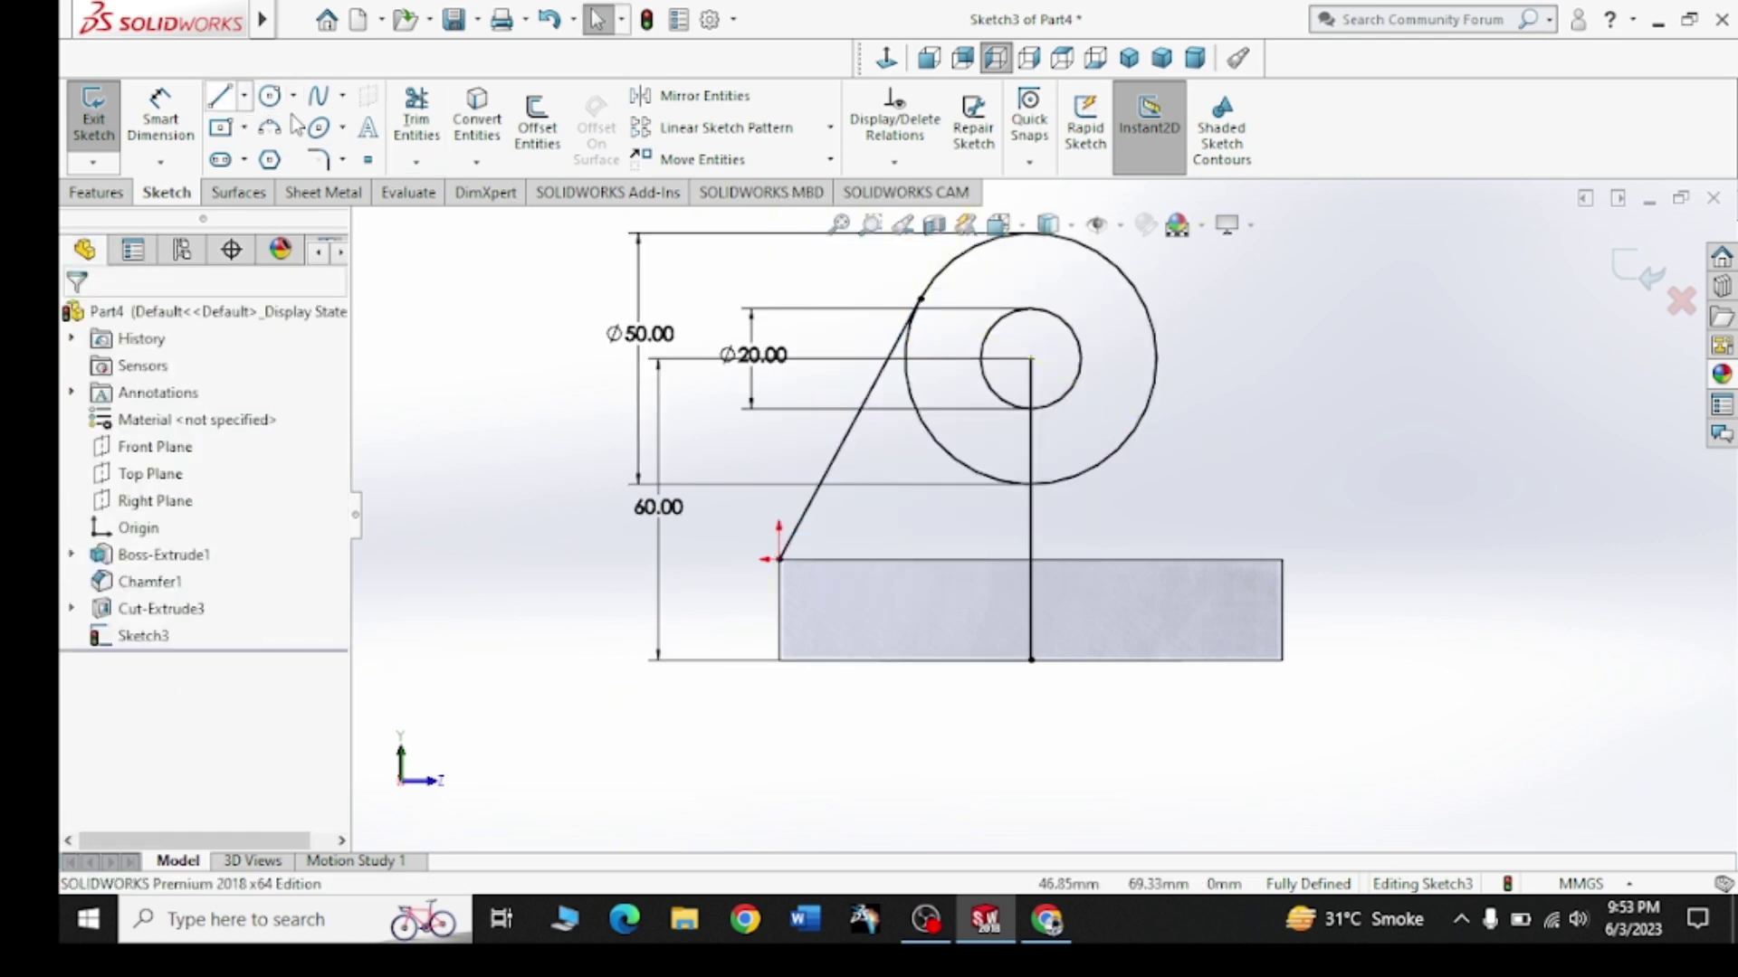
pyautogui.click(227, 99)
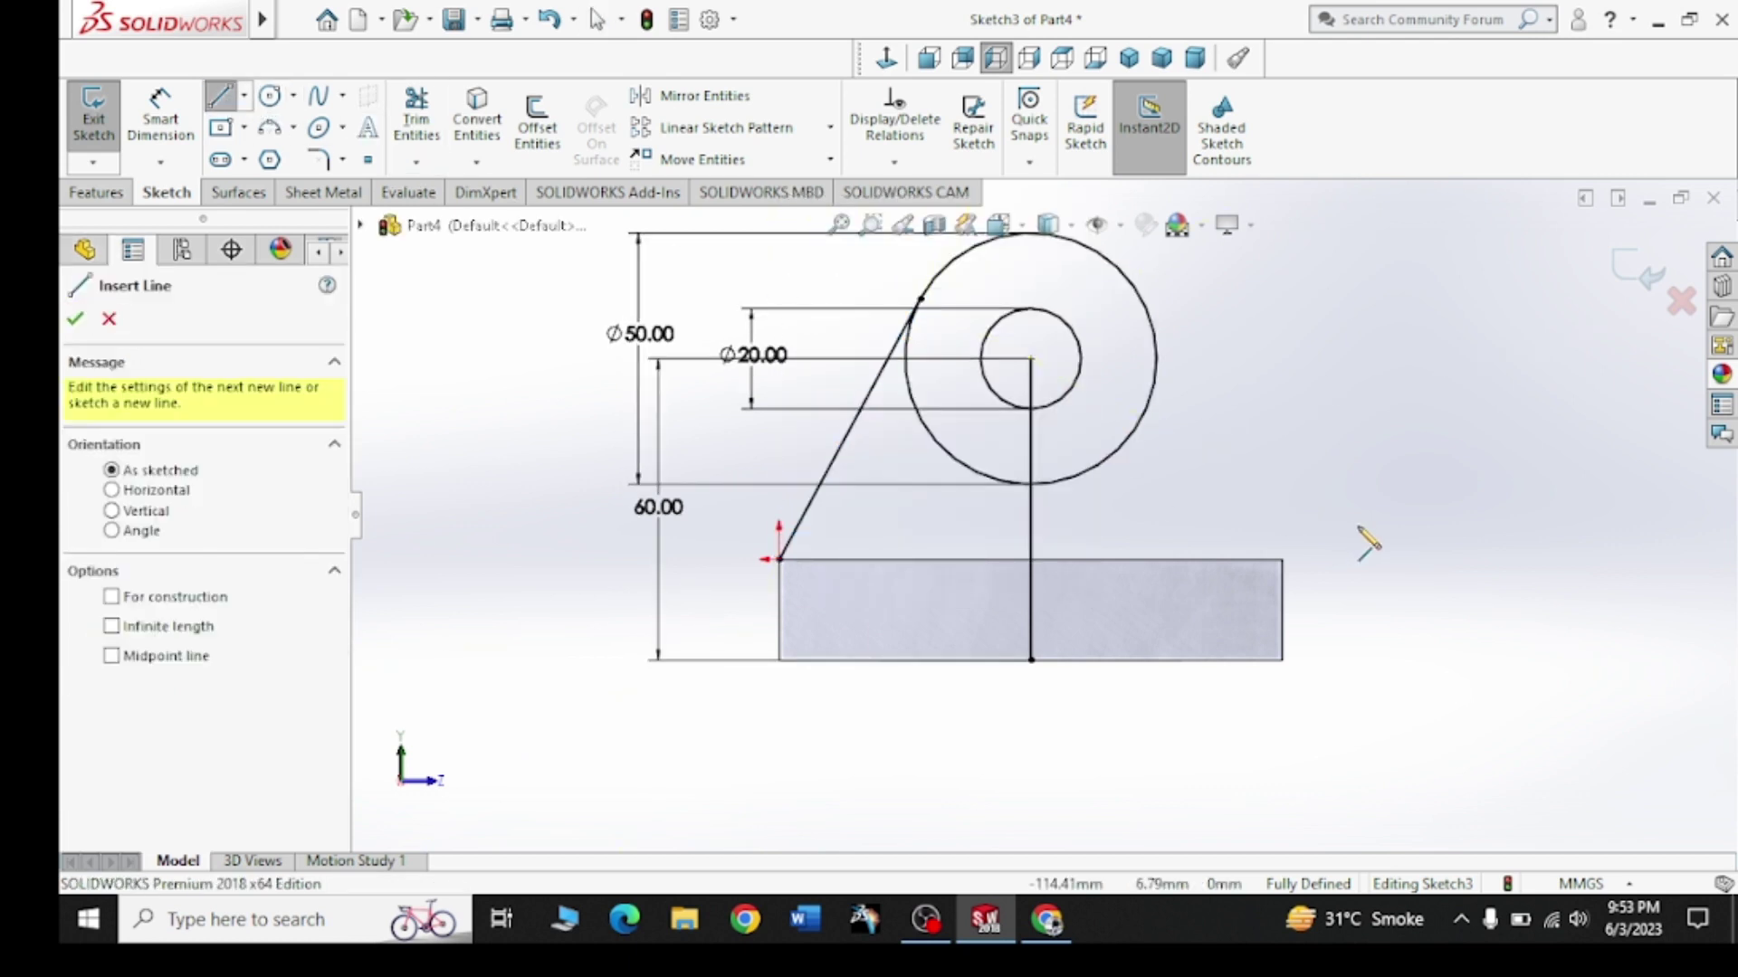
pyautogui.click(1282, 561)
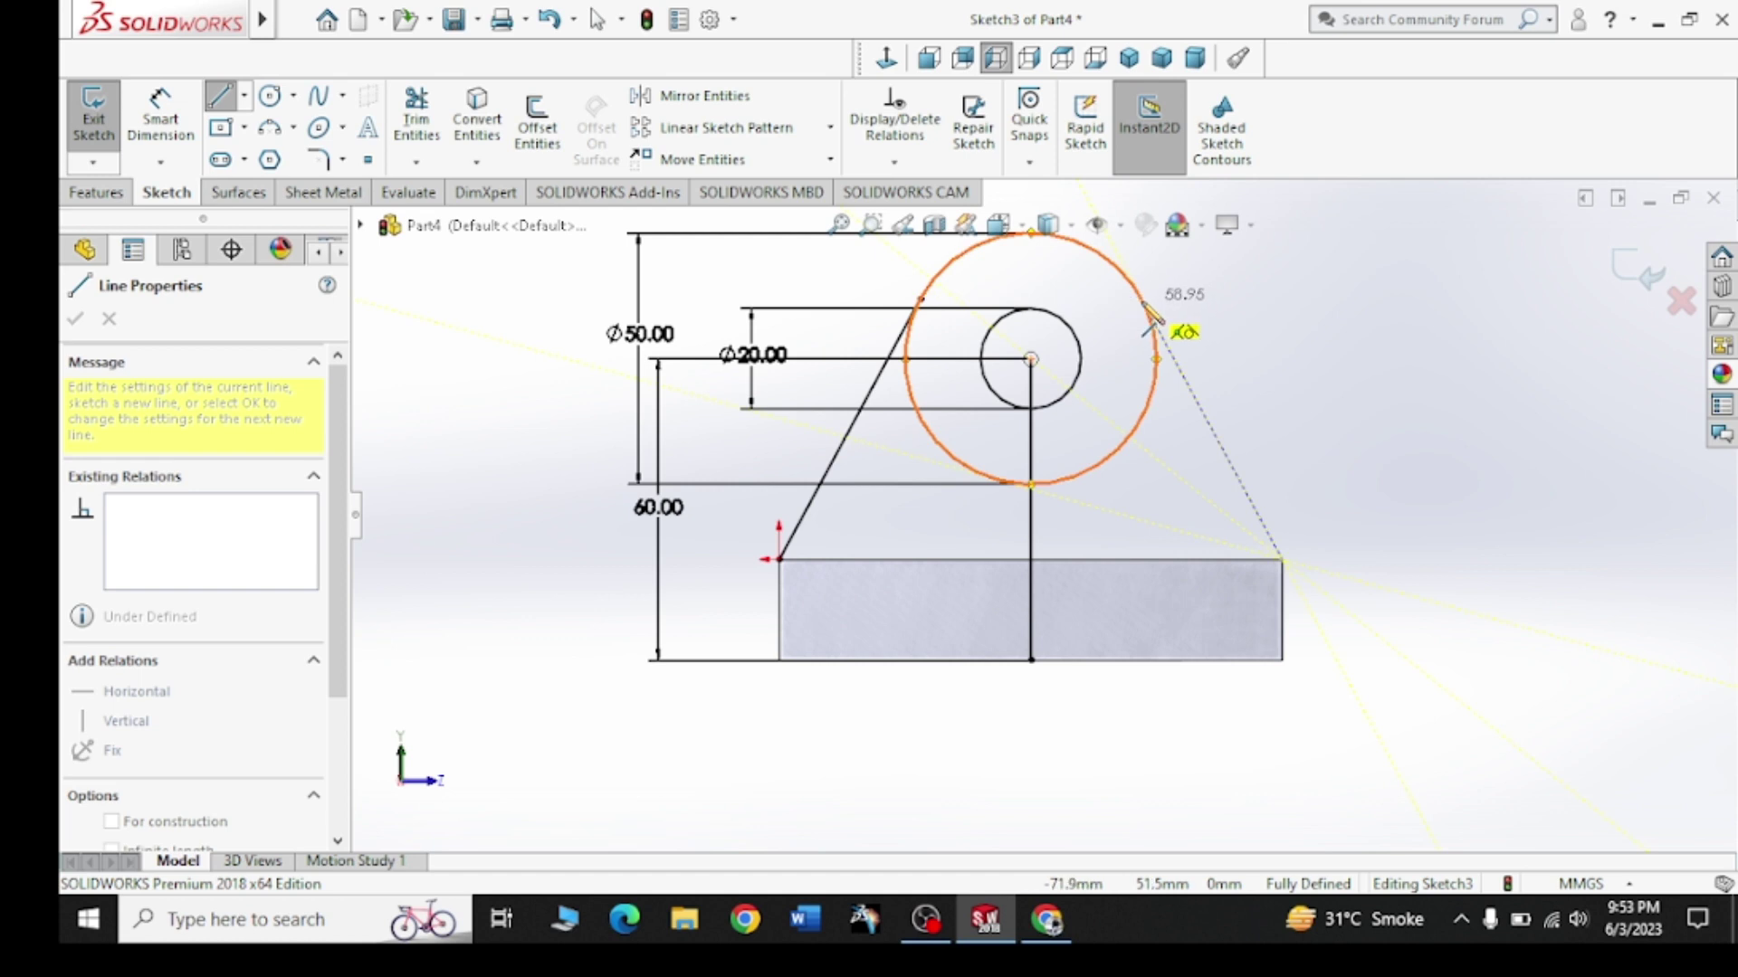
pyautogui.click(1147, 310)
pyautogui.rightClick(1208, 296)
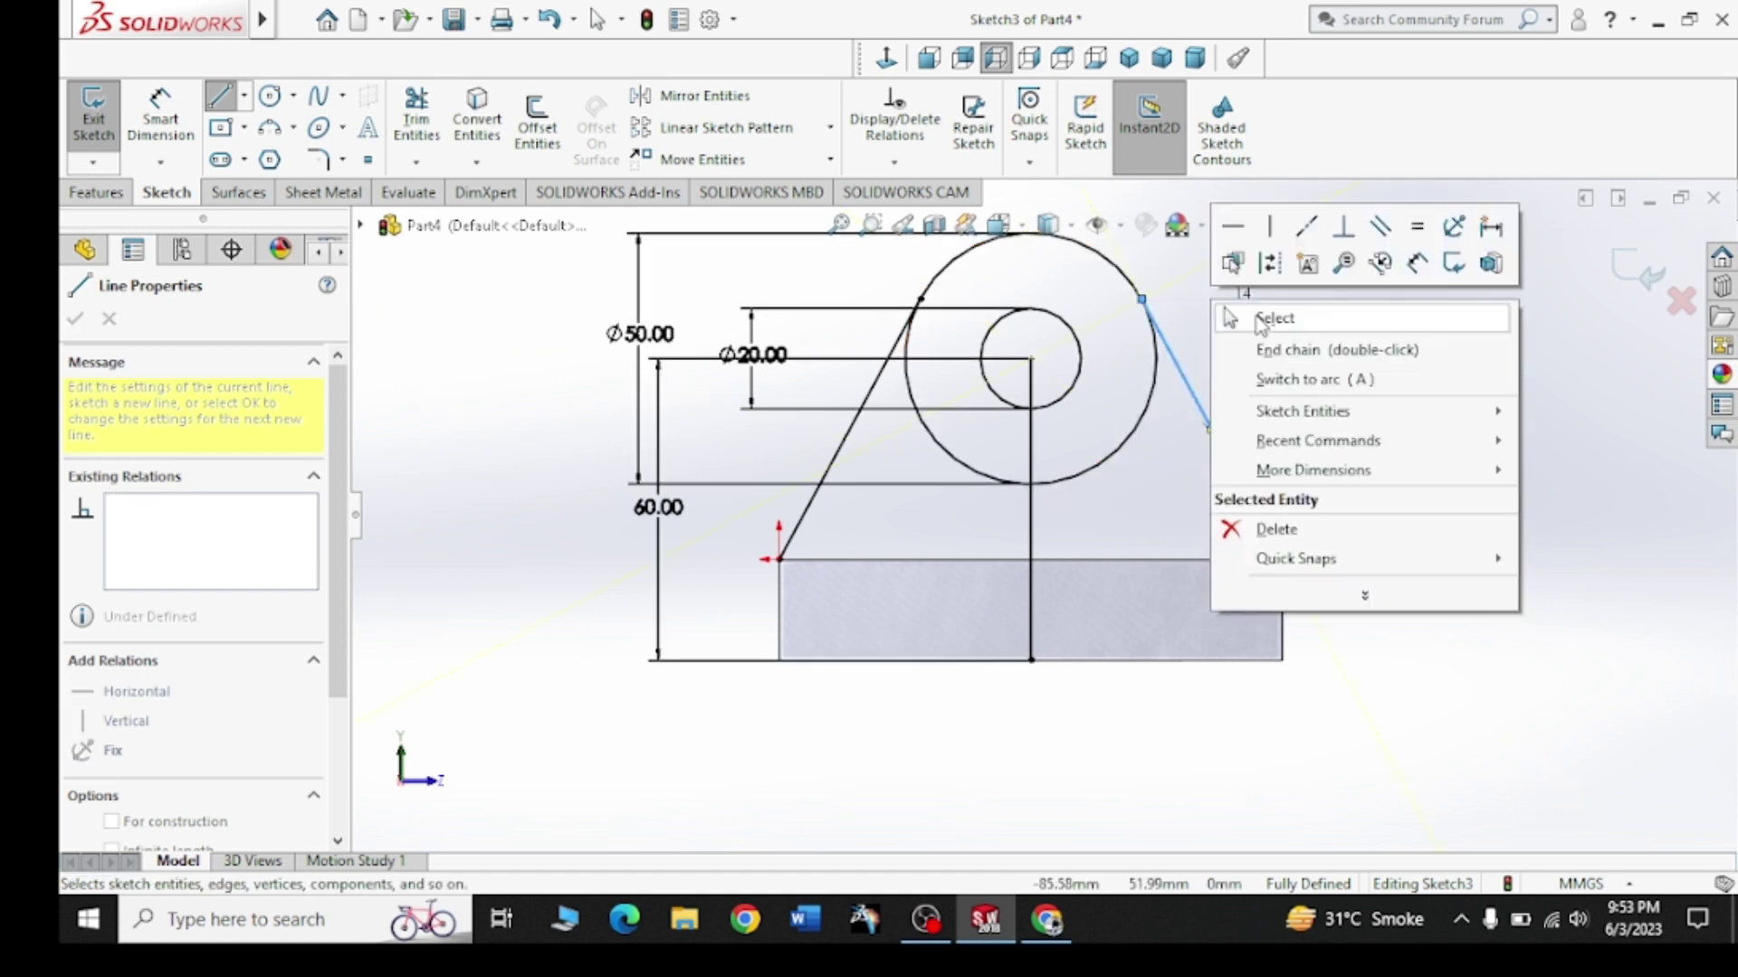
pyautogui.click(1244, 314)
# Delete the vertical centre line with its dimension and trim away the circle's lower arc
pyautogui.click(1033, 452)
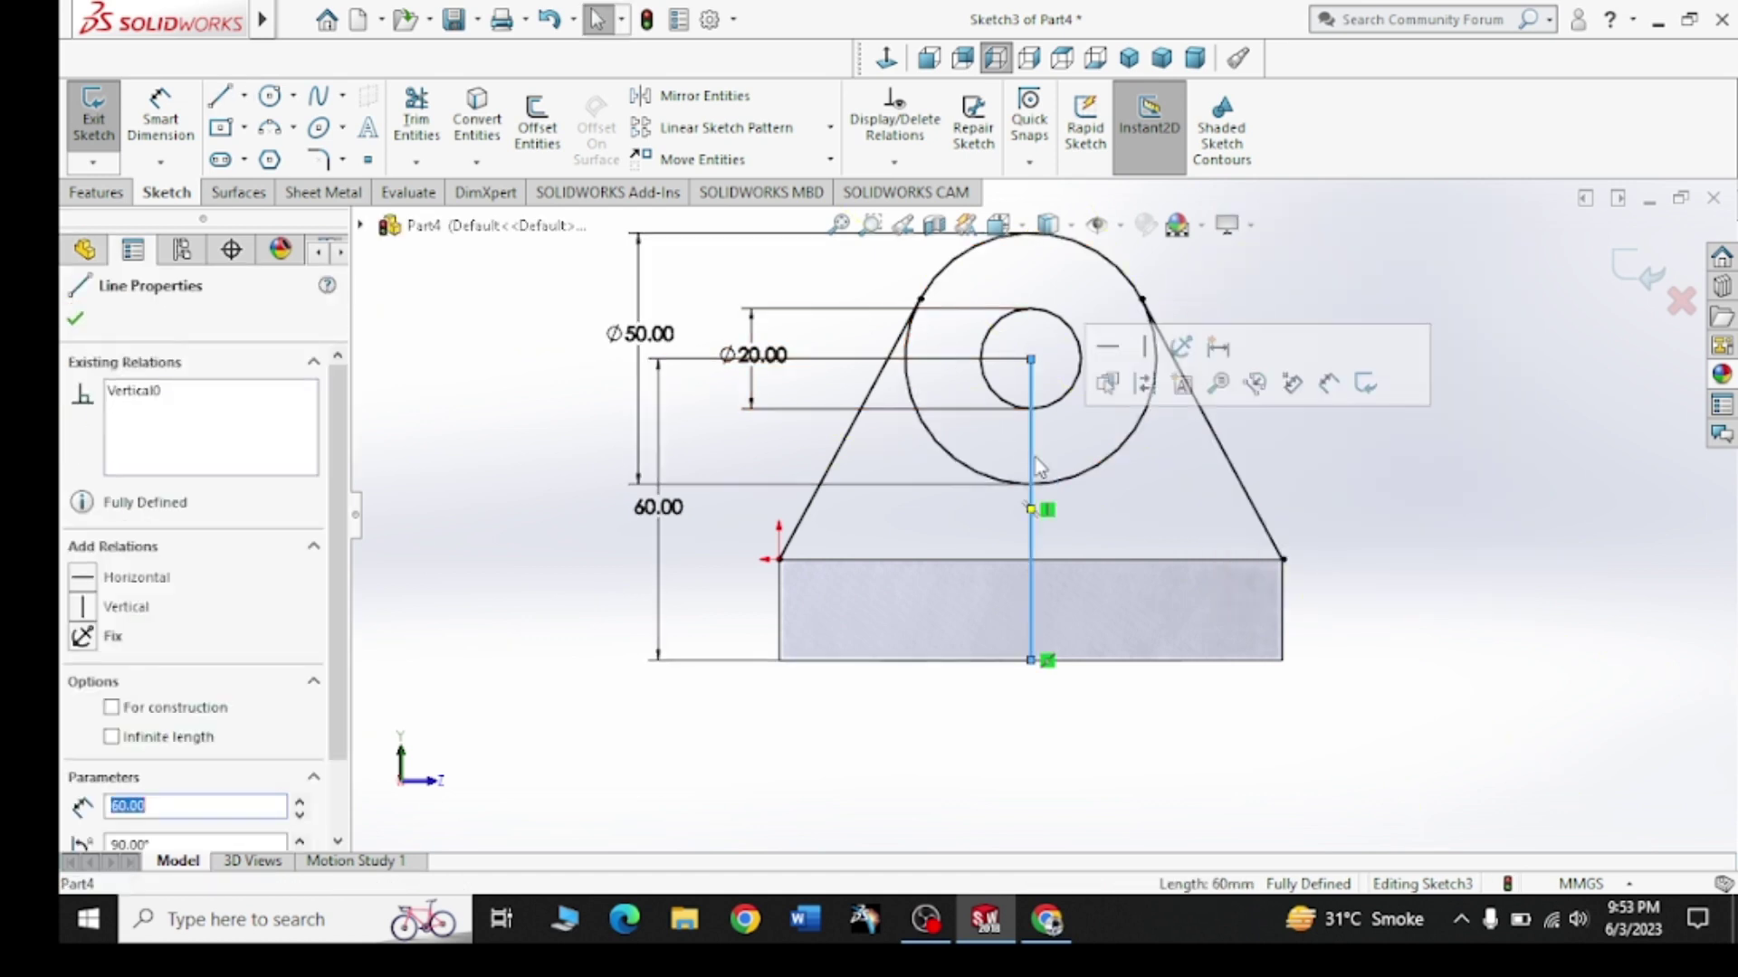
pyautogui.press('Delete')
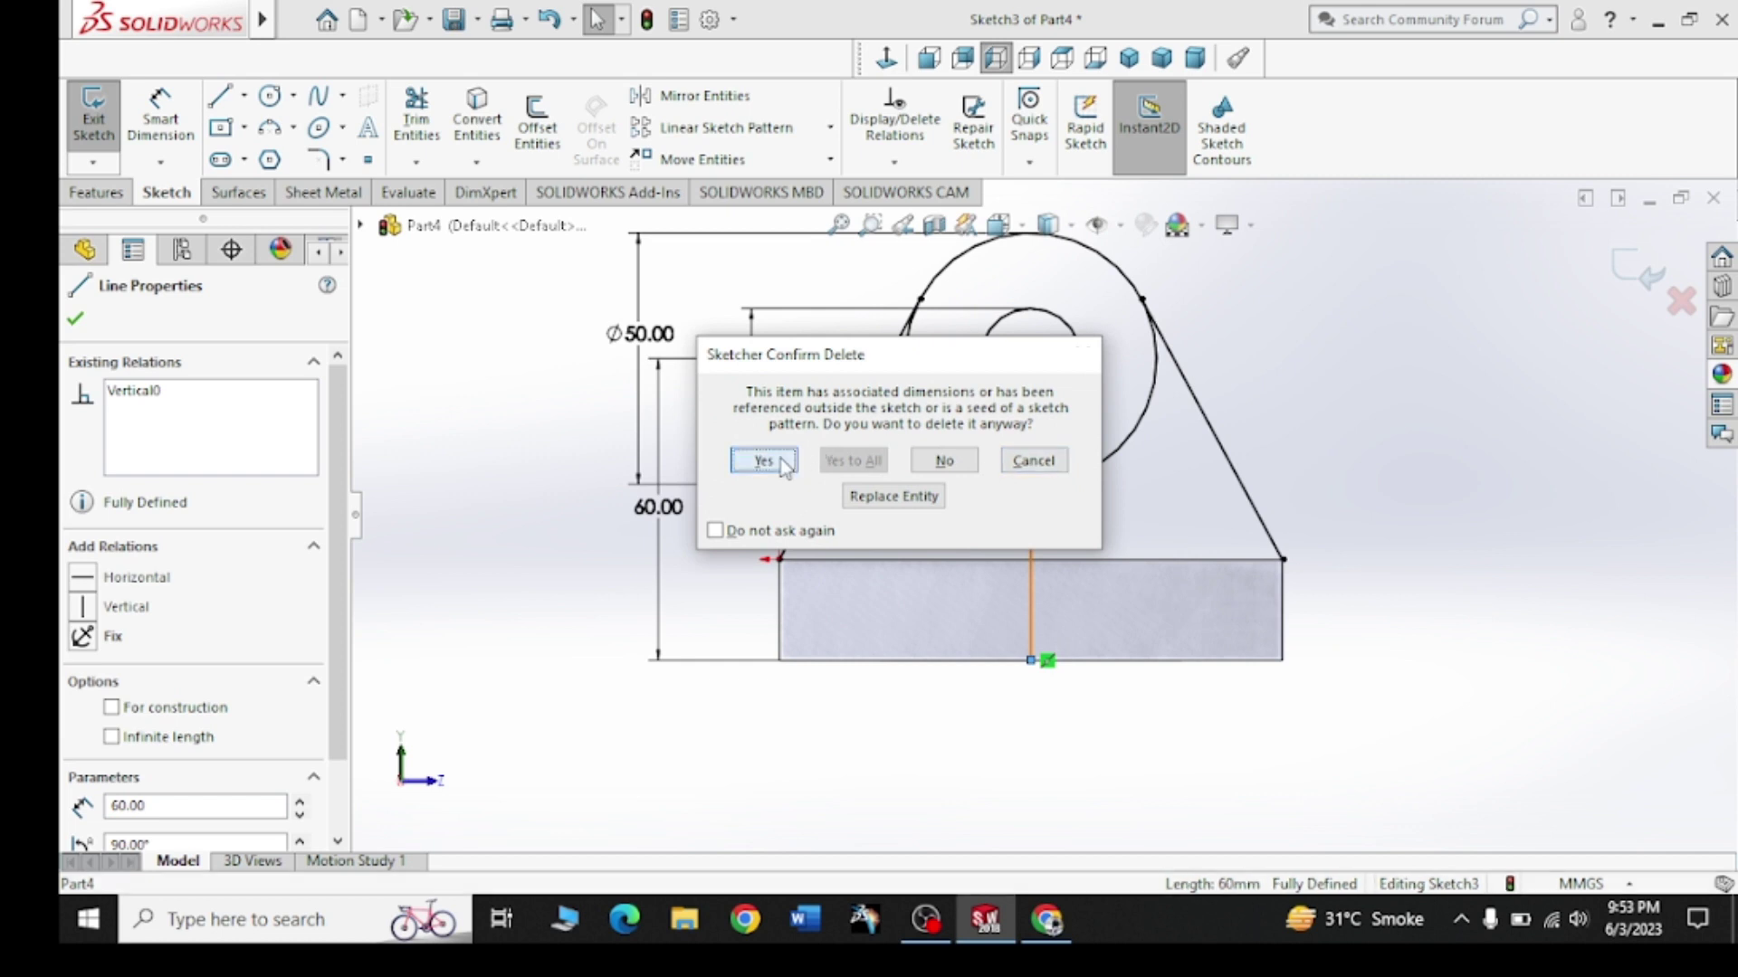
pyautogui.click(767, 460)
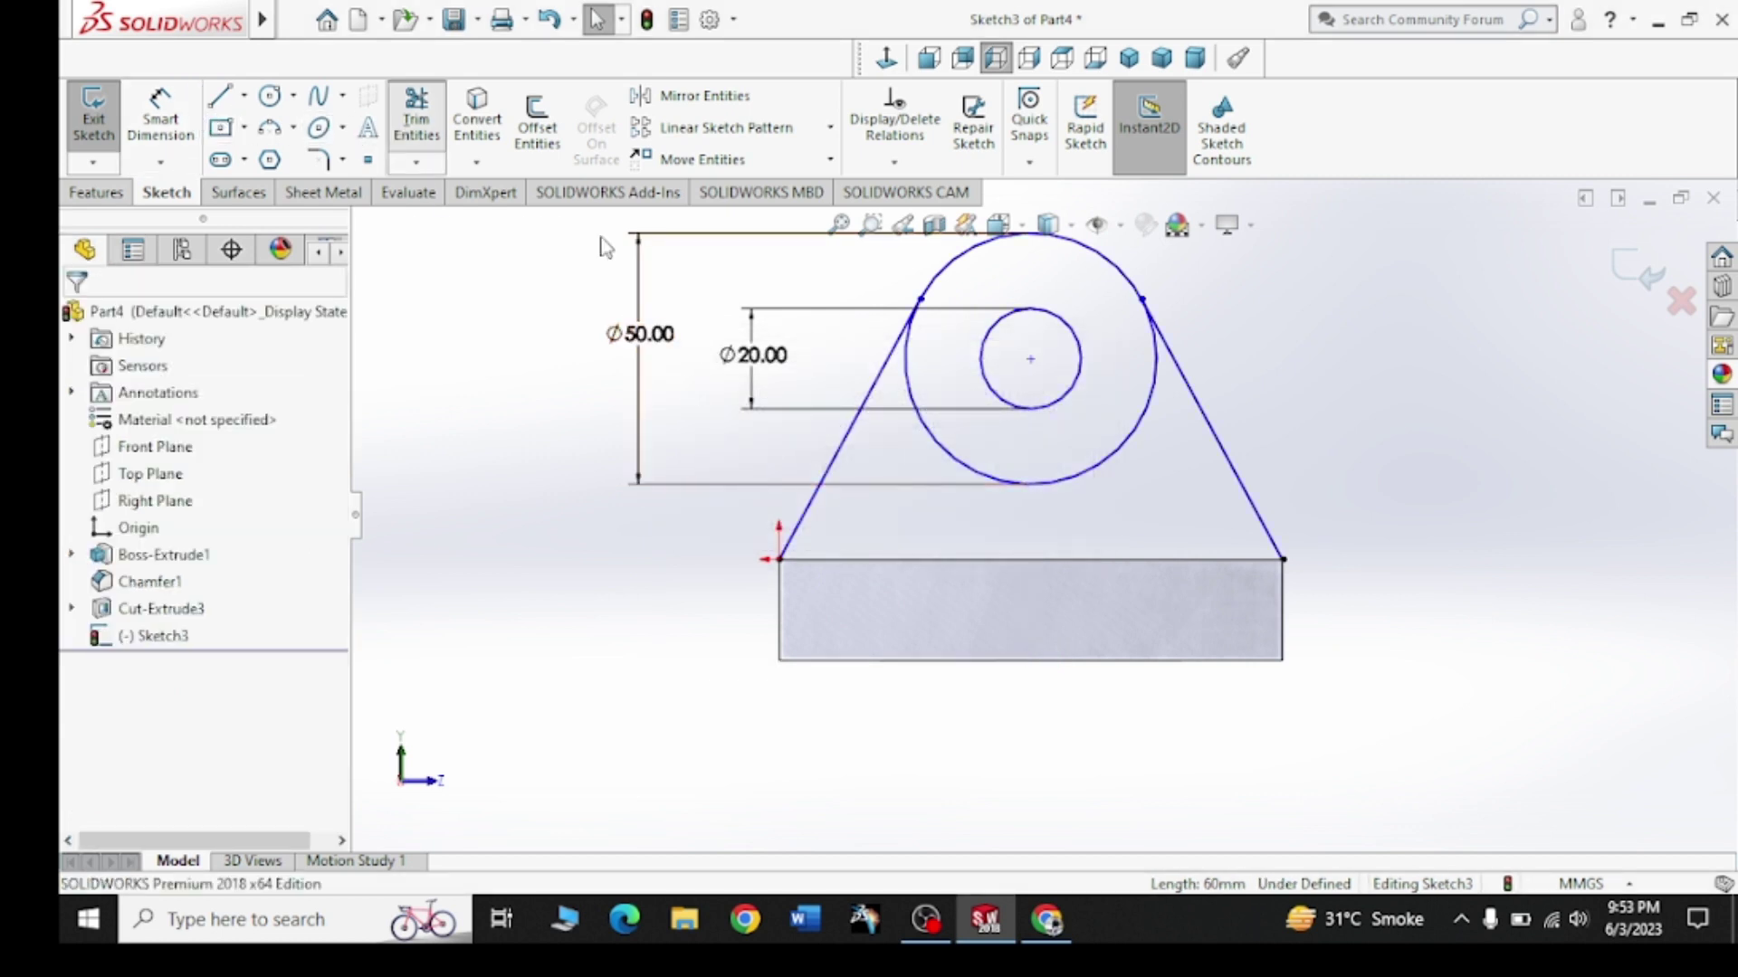
pyautogui.click(416, 118)
pyautogui.moveTo(1162, 477); pyautogui.dragTo(1122, 418)
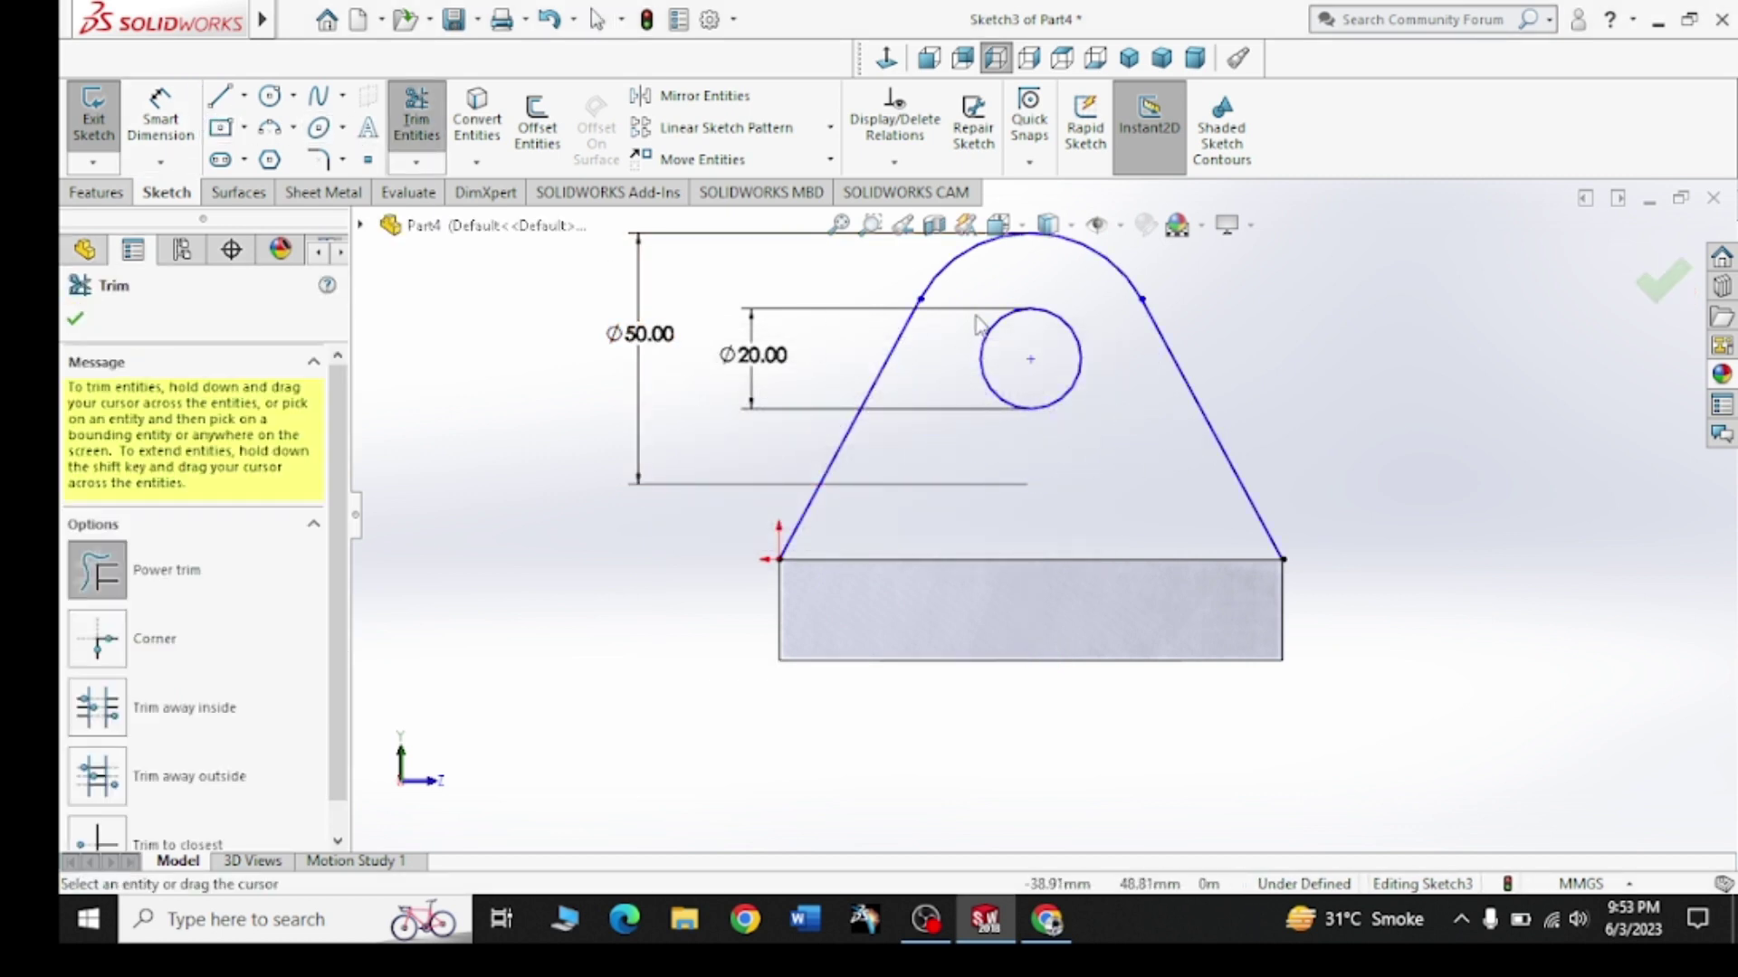
pyautogui.scroll(-5, 968, 335)
pyautogui.scroll(4, 1032, 507)
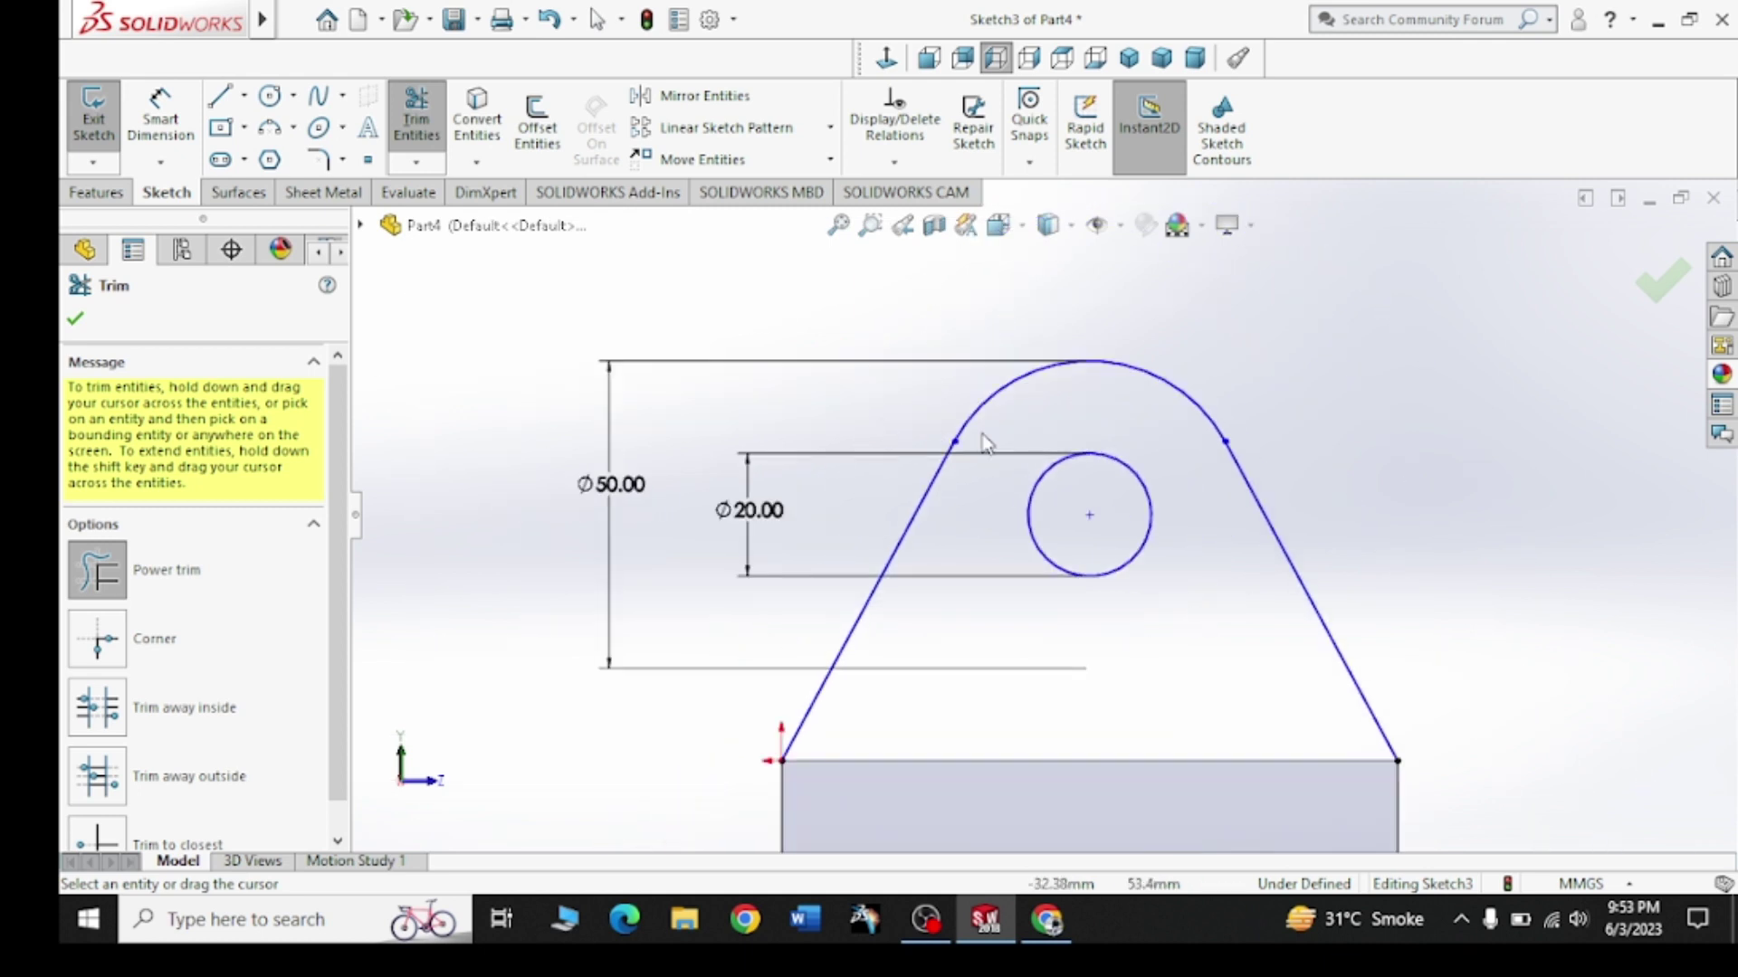
pyautogui.click(76, 322)
pyautogui.click(100, 192)
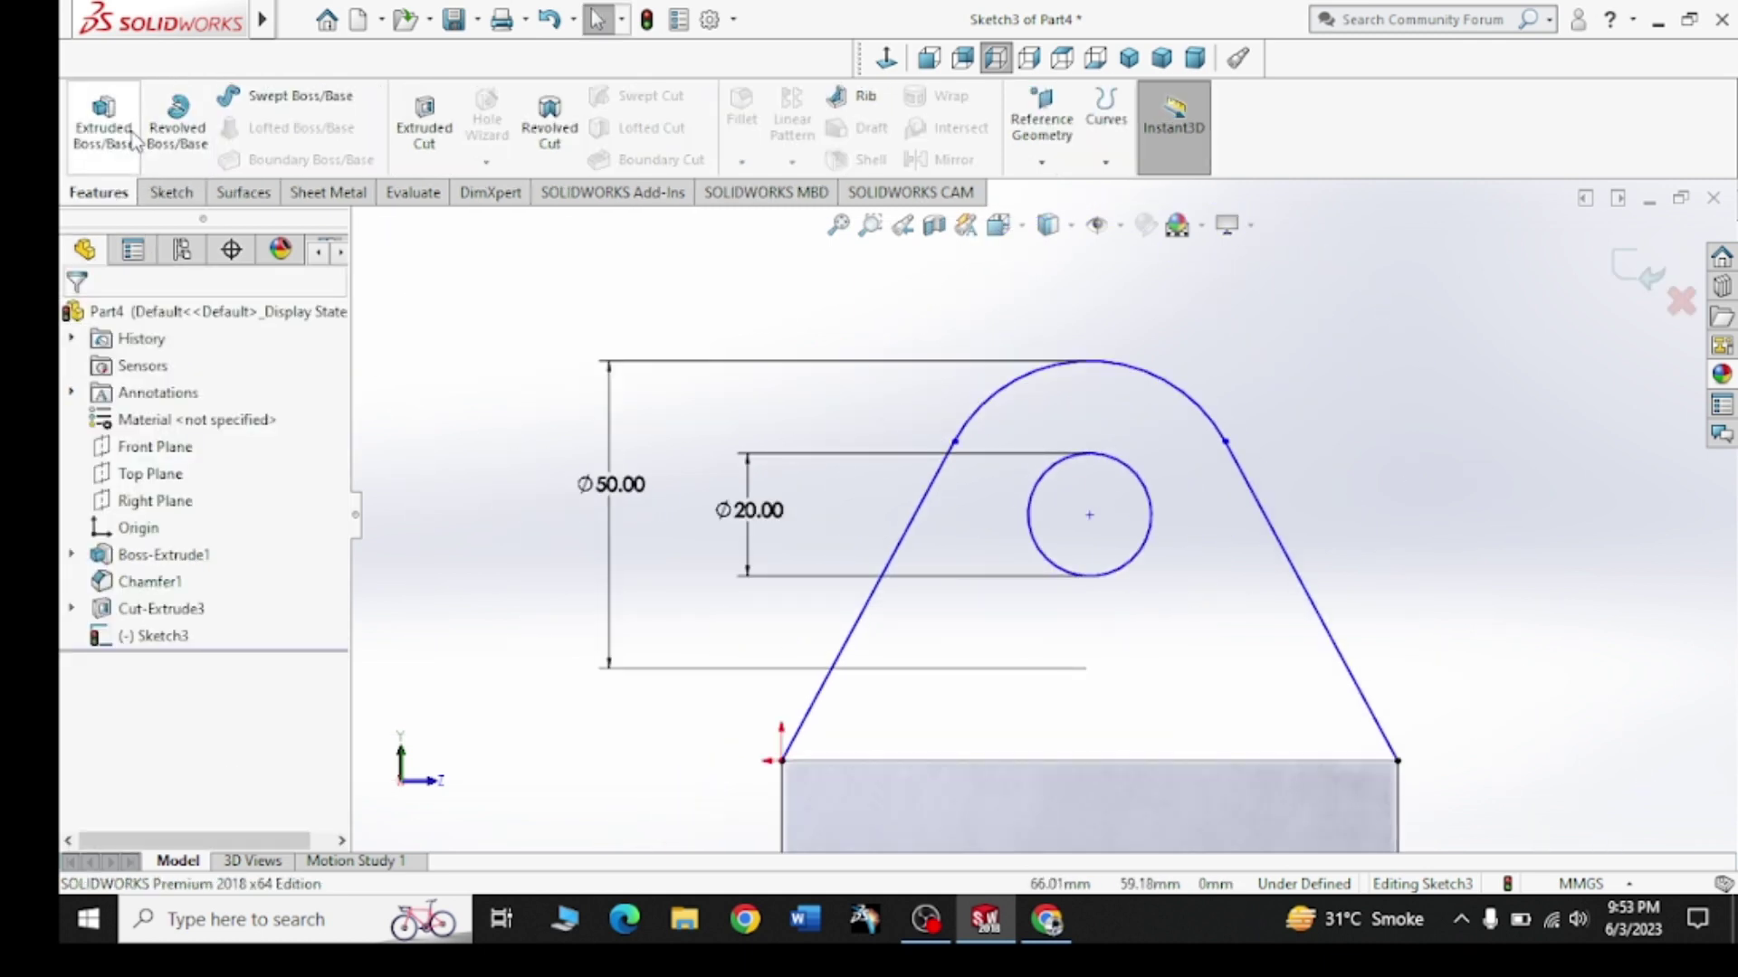
# Cancel the lug extrusion and delete all Sketch3 geometry with Ctrl+A and Delete
pyautogui.click(103, 122)
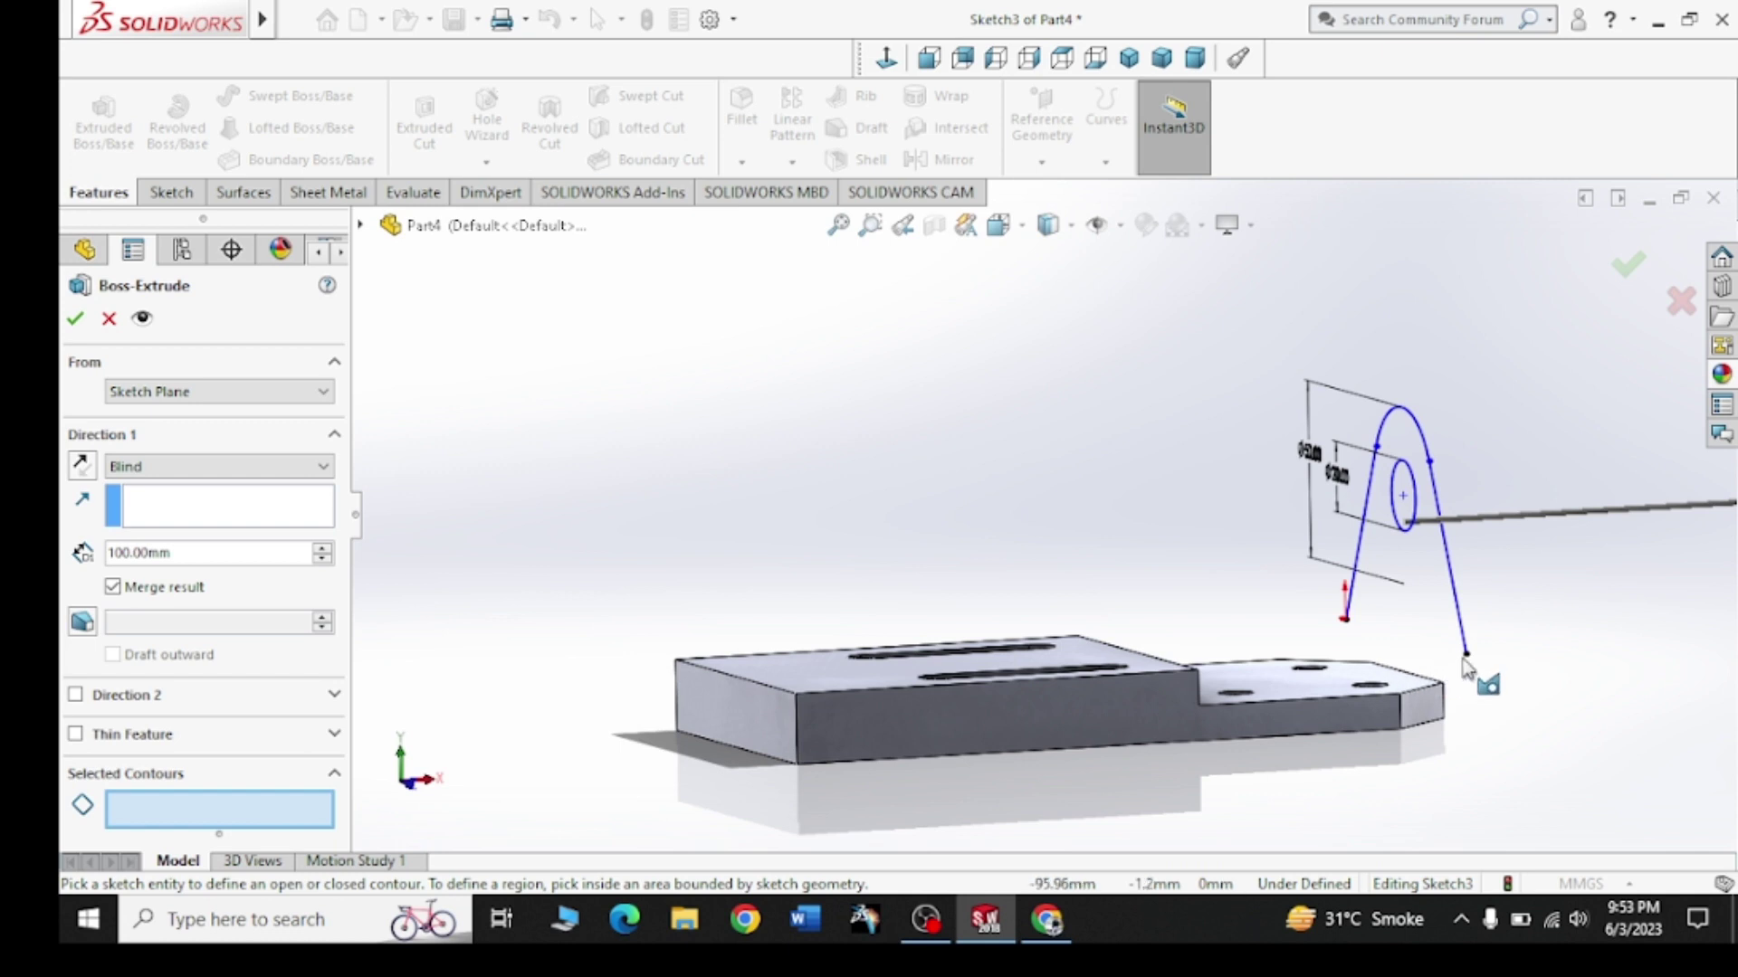
pyautogui.click(110, 318)
pyautogui.click(172, 637)
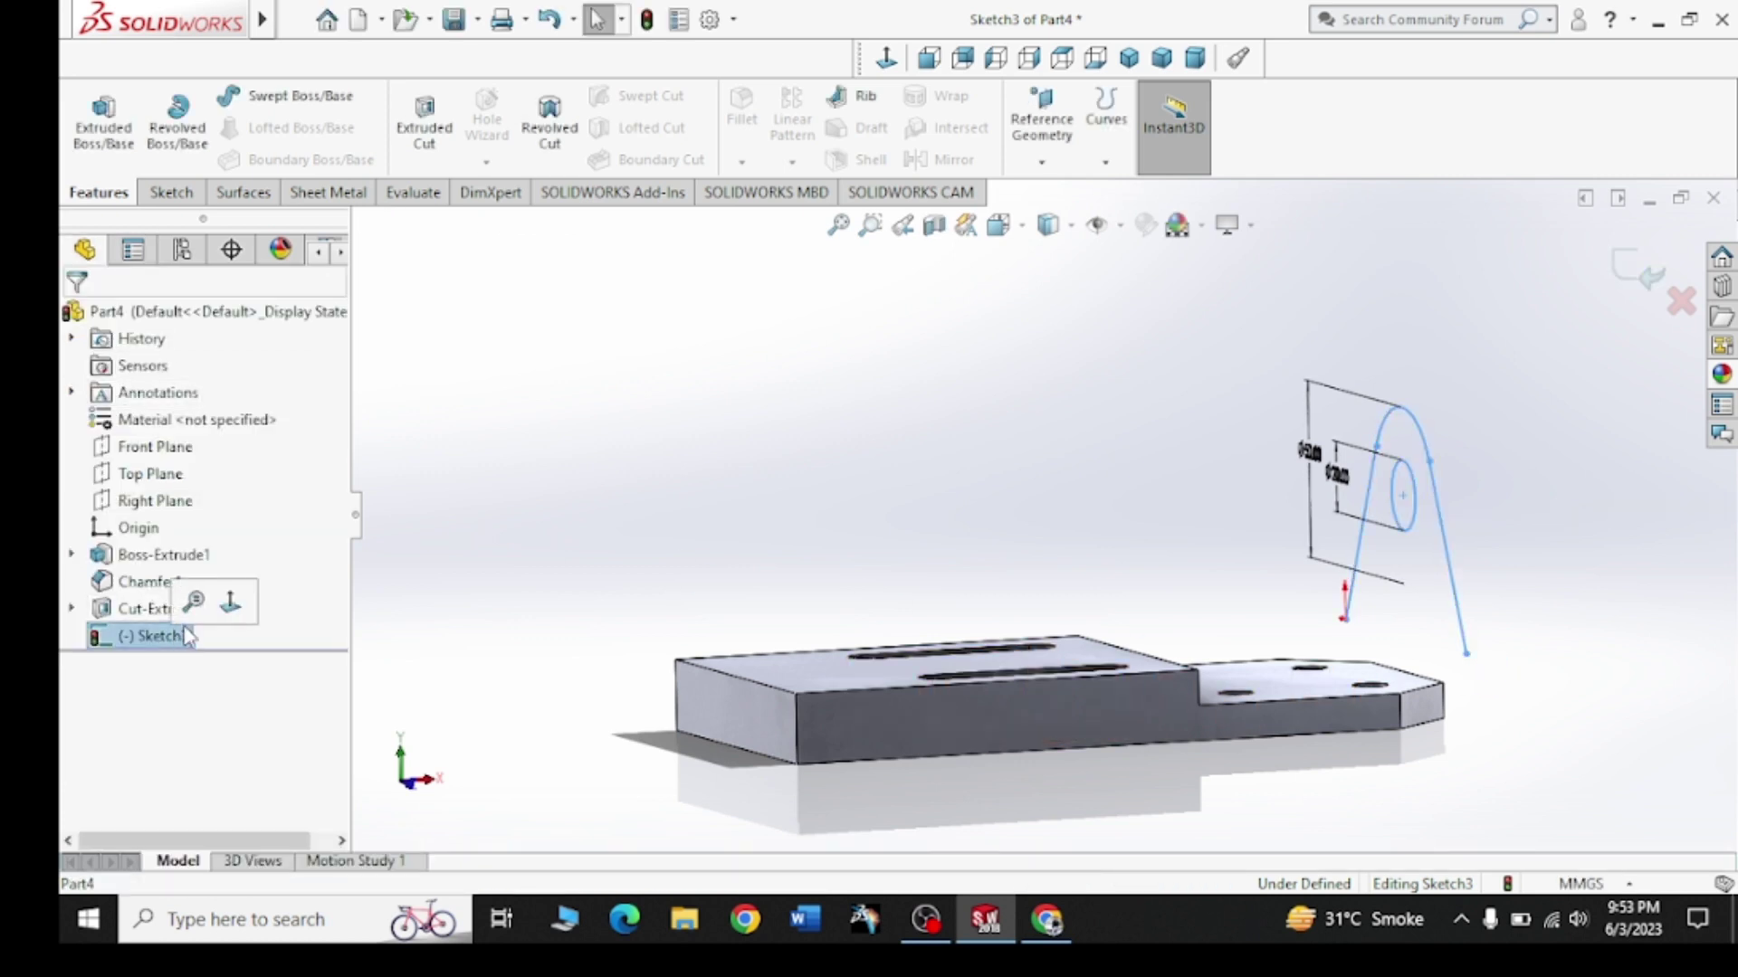
pyautogui.rightClick(179, 639)
pyautogui.click(523, 660)
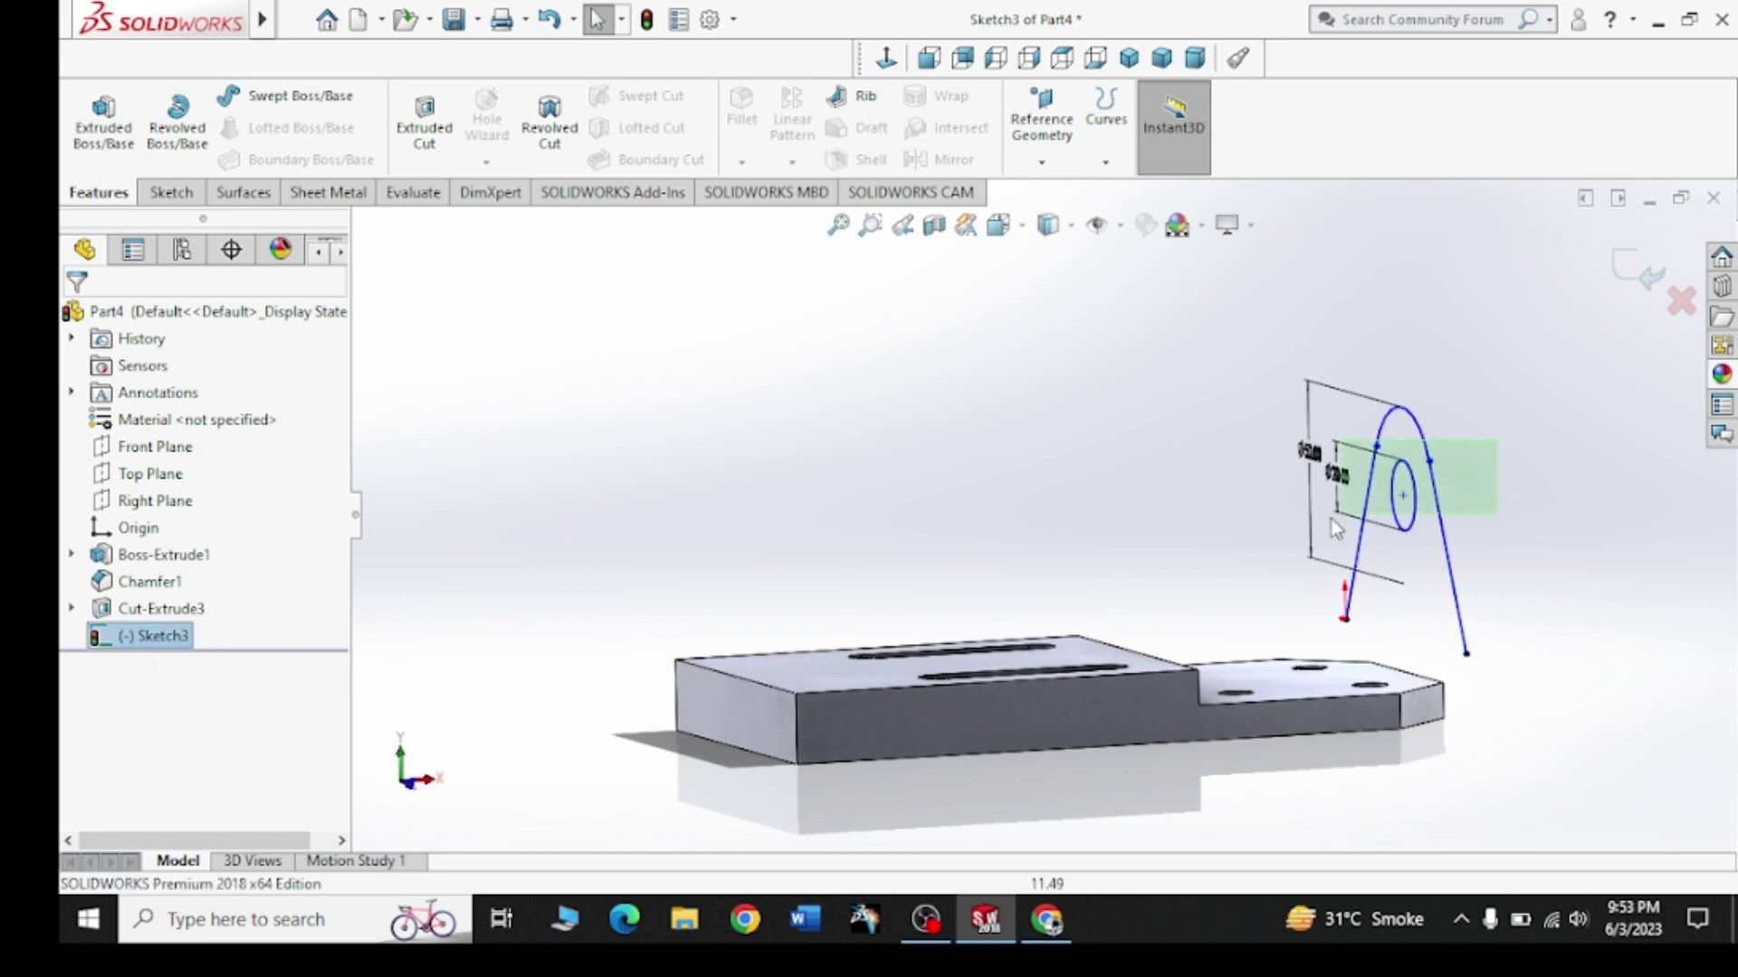
pyautogui.hotkey('ctrl', 'a')
pyautogui.press('Delete')
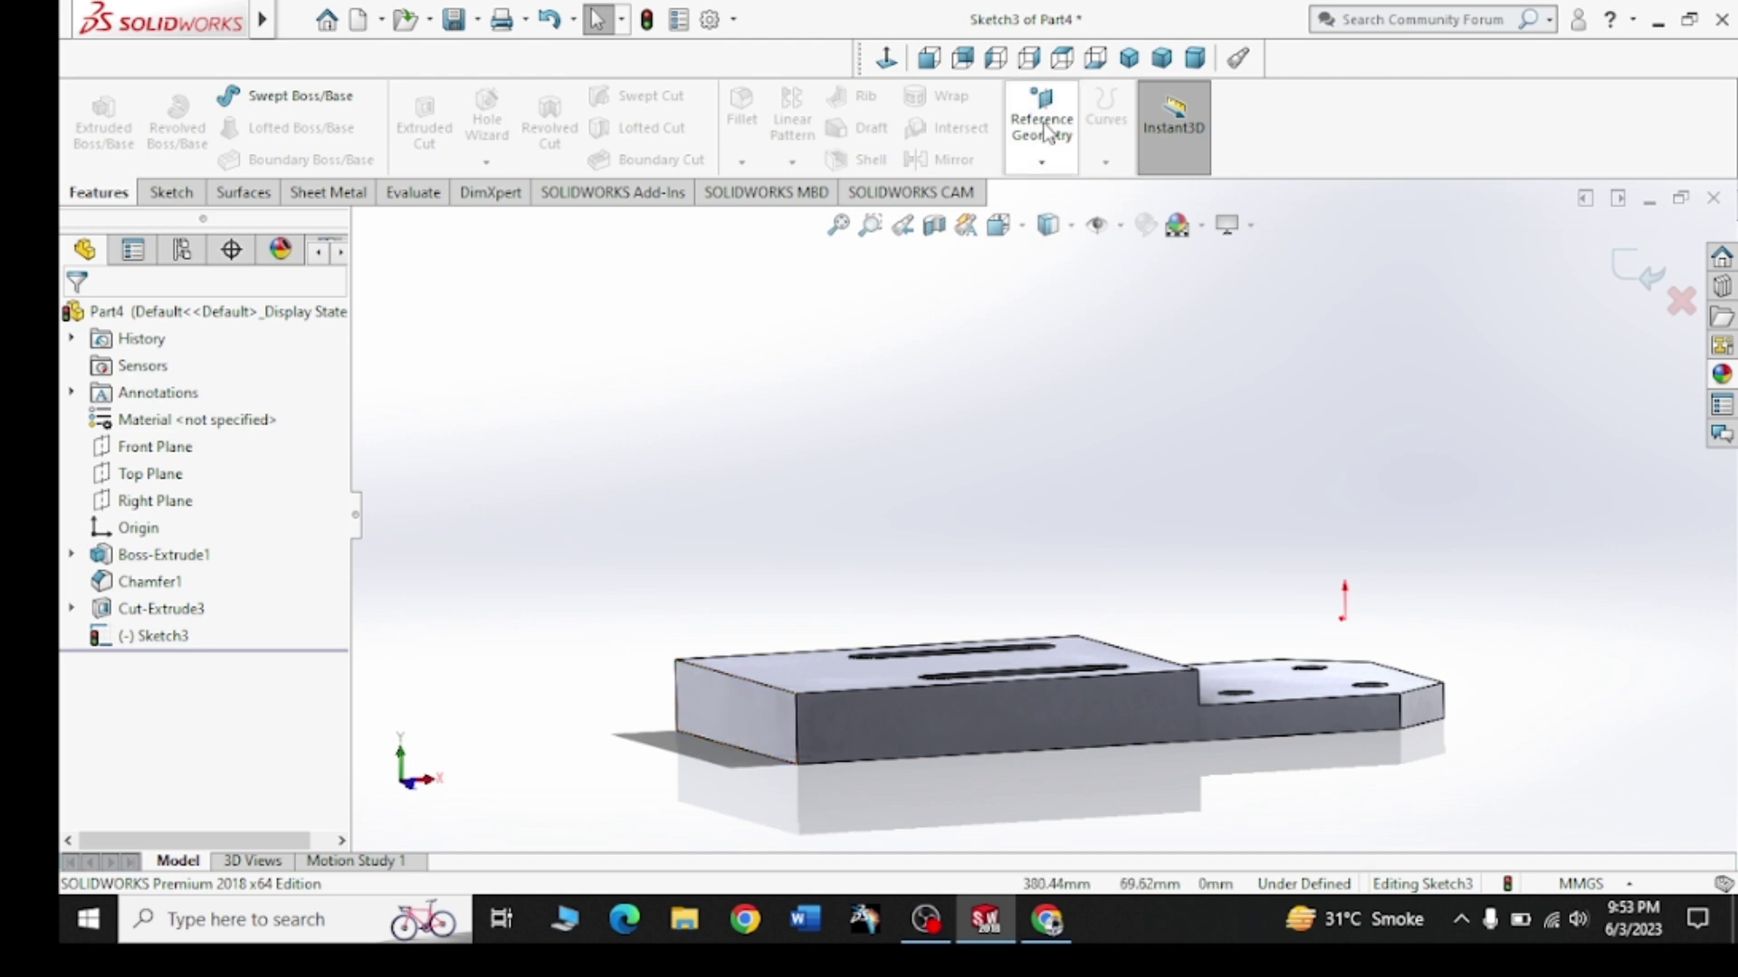
# Create Plane1 on the plate's end face at 0 mm offset, then select it
pyautogui.click(1037, 164)
pyautogui.click(1519, 326)
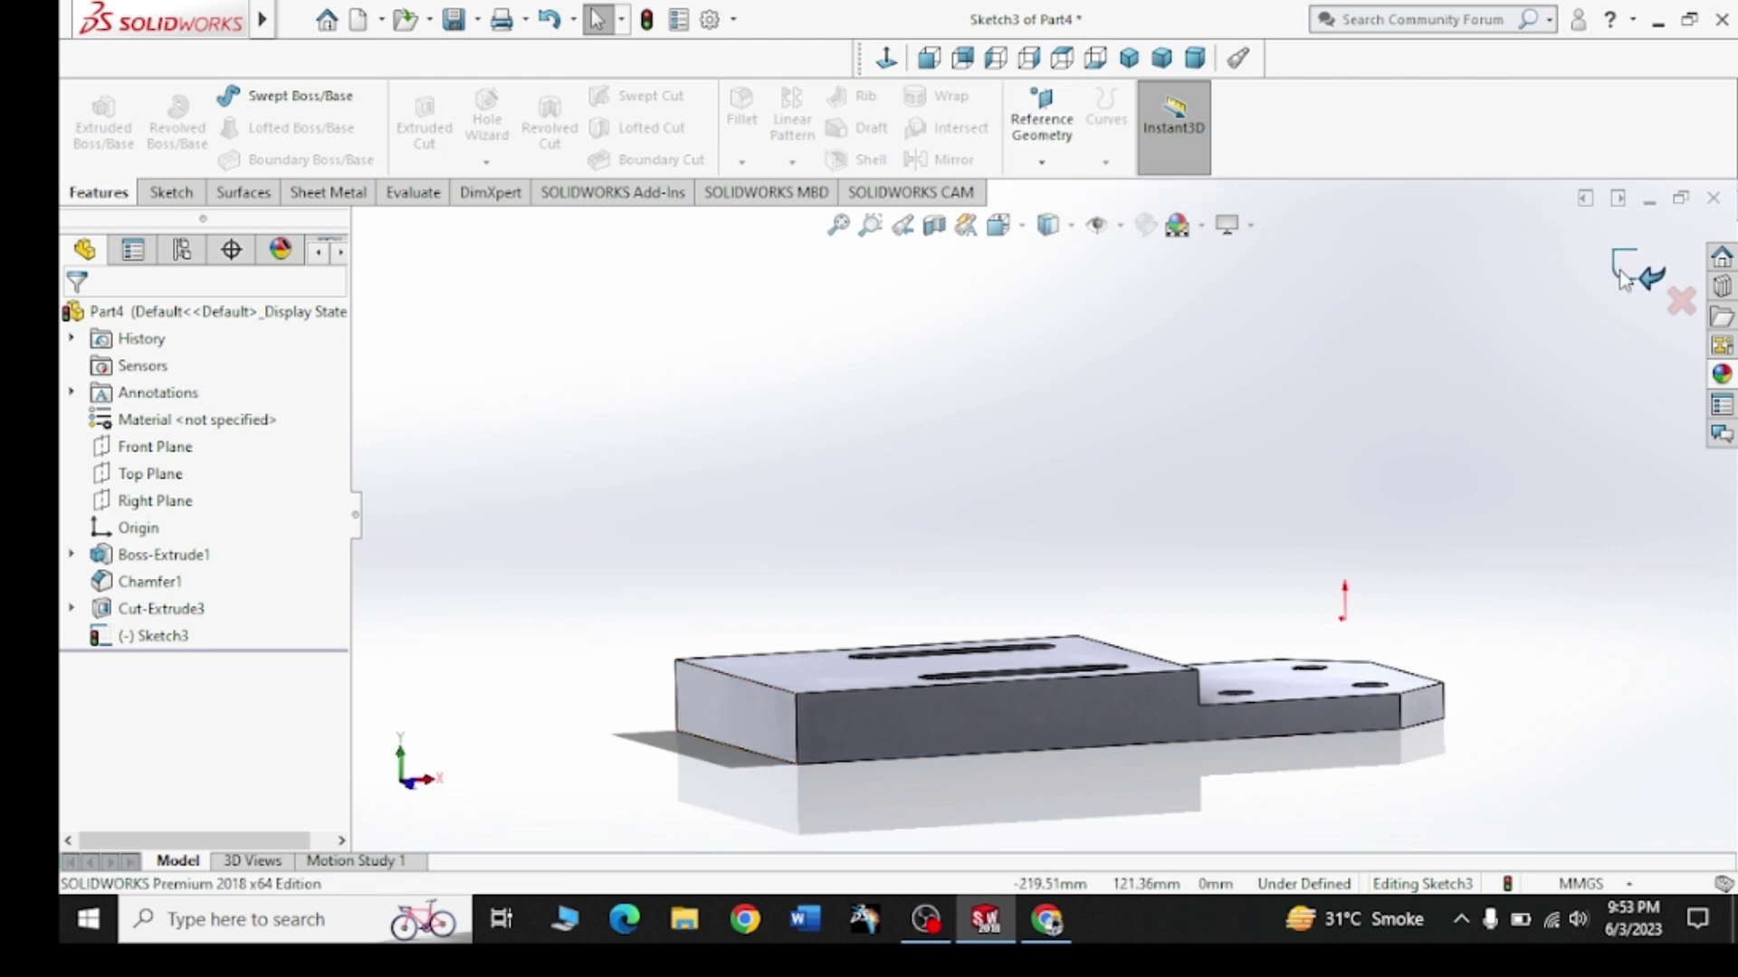
pyautogui.click(1622, 279)
pyautogui.click(1042, 163)
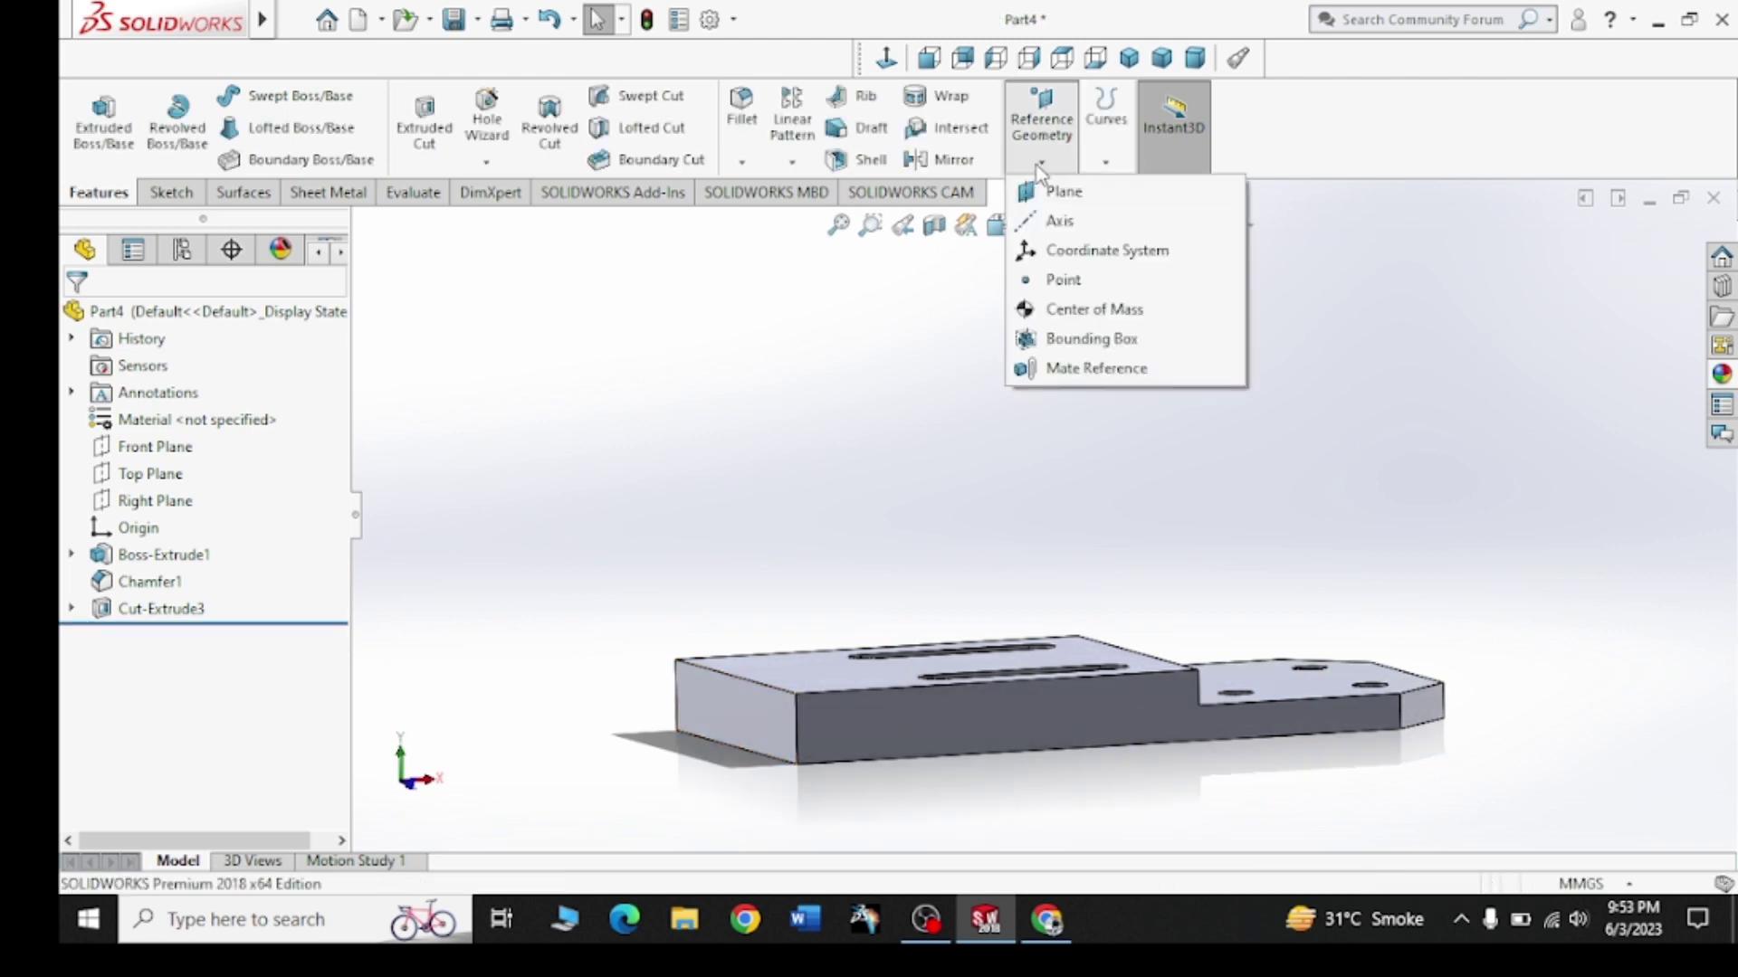
pyautogui.click(720, 730)
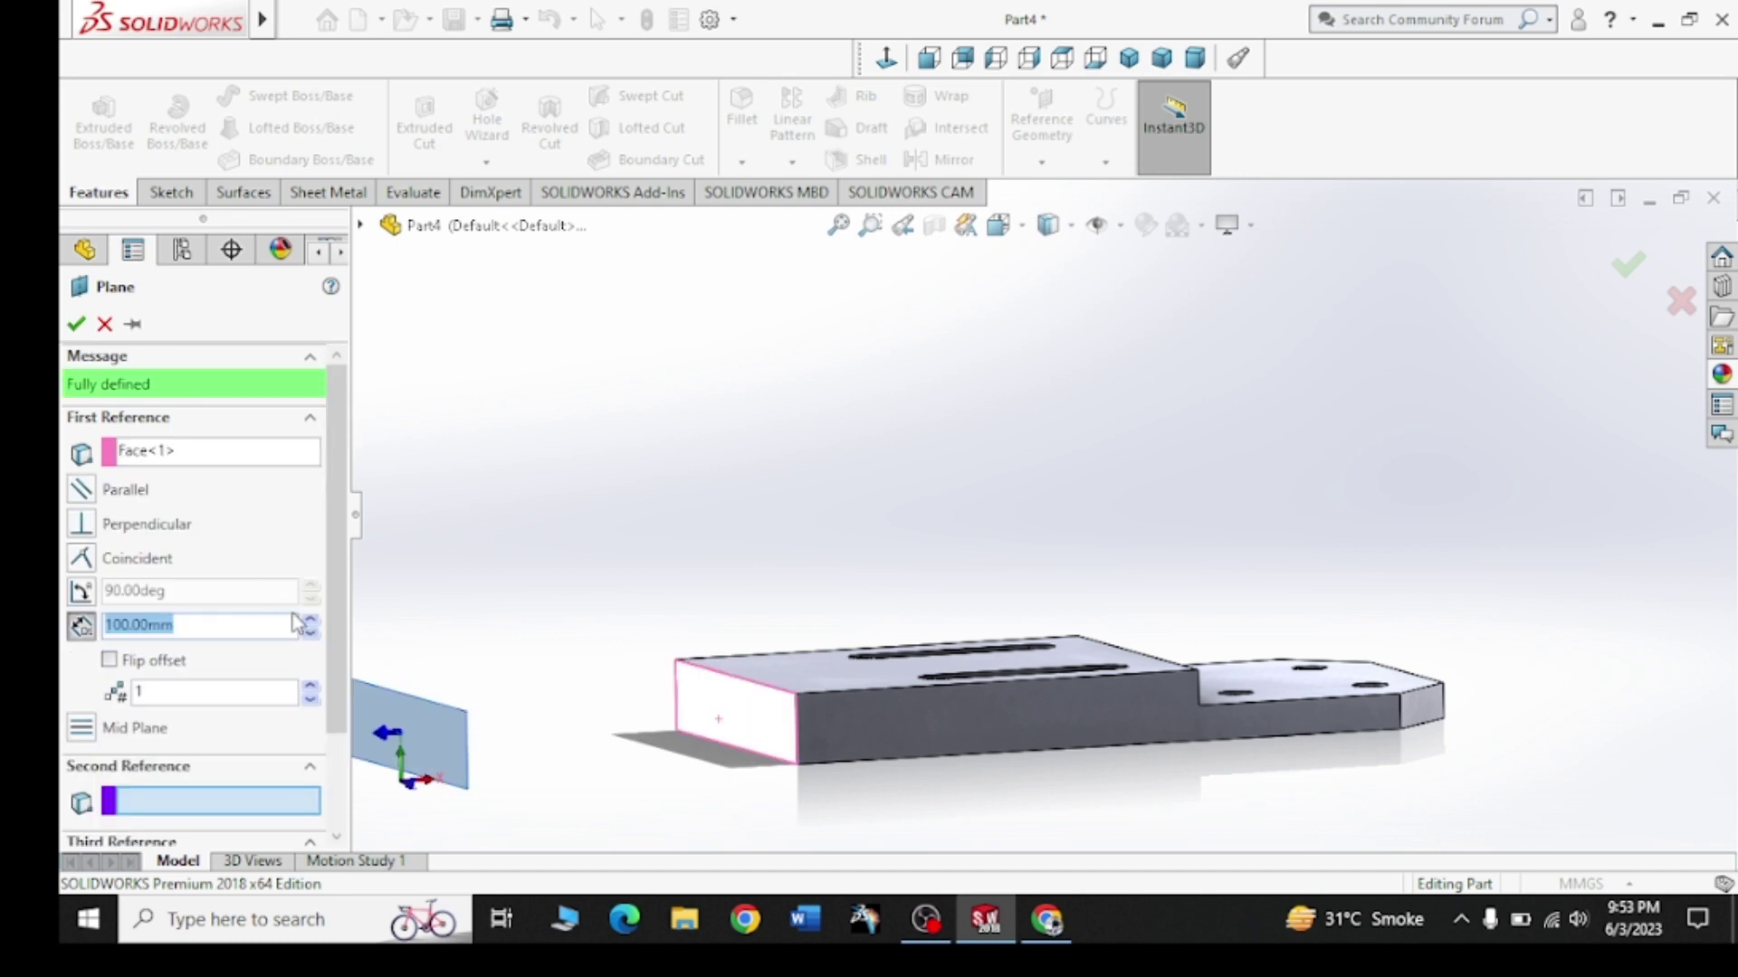
pyautogui.click(311, 634)
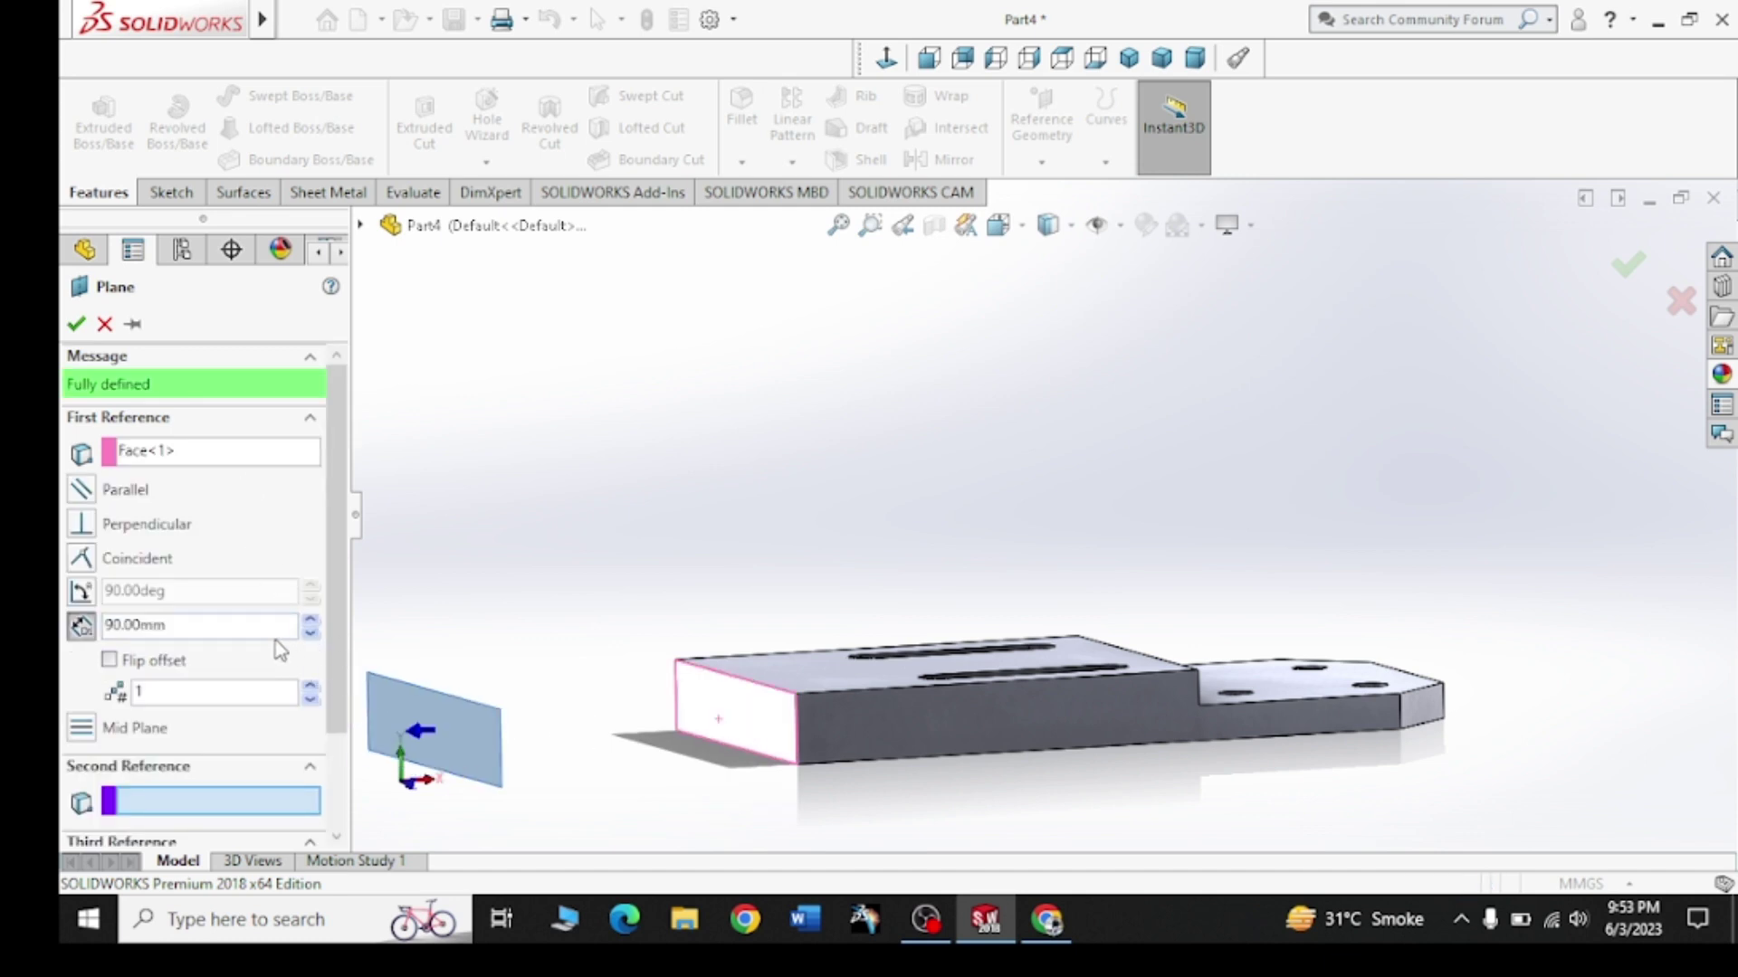
pyautogui.press('Return')
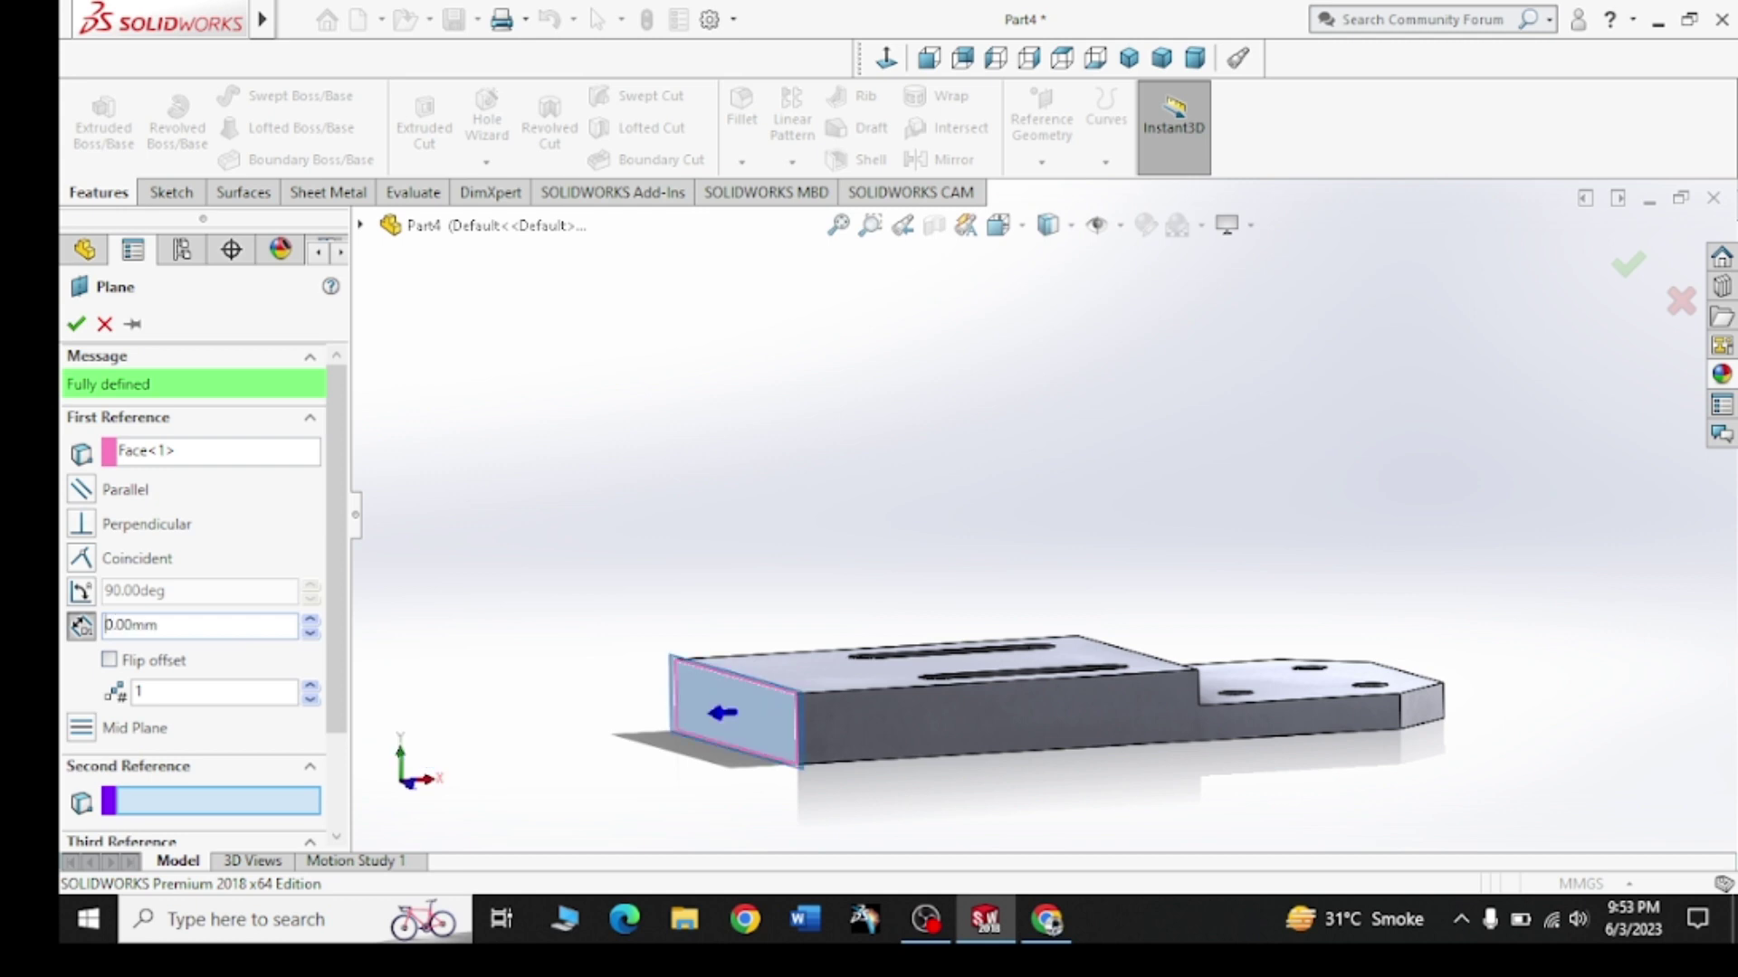
pyautogui.moveTo(712, 655)
pyautogui.mouseDown(button='middle')
pyautogui.moveTo(606, 644)
pyautogui.moveTo(636, 667)
pyautogui.mouseUp(button='middle')
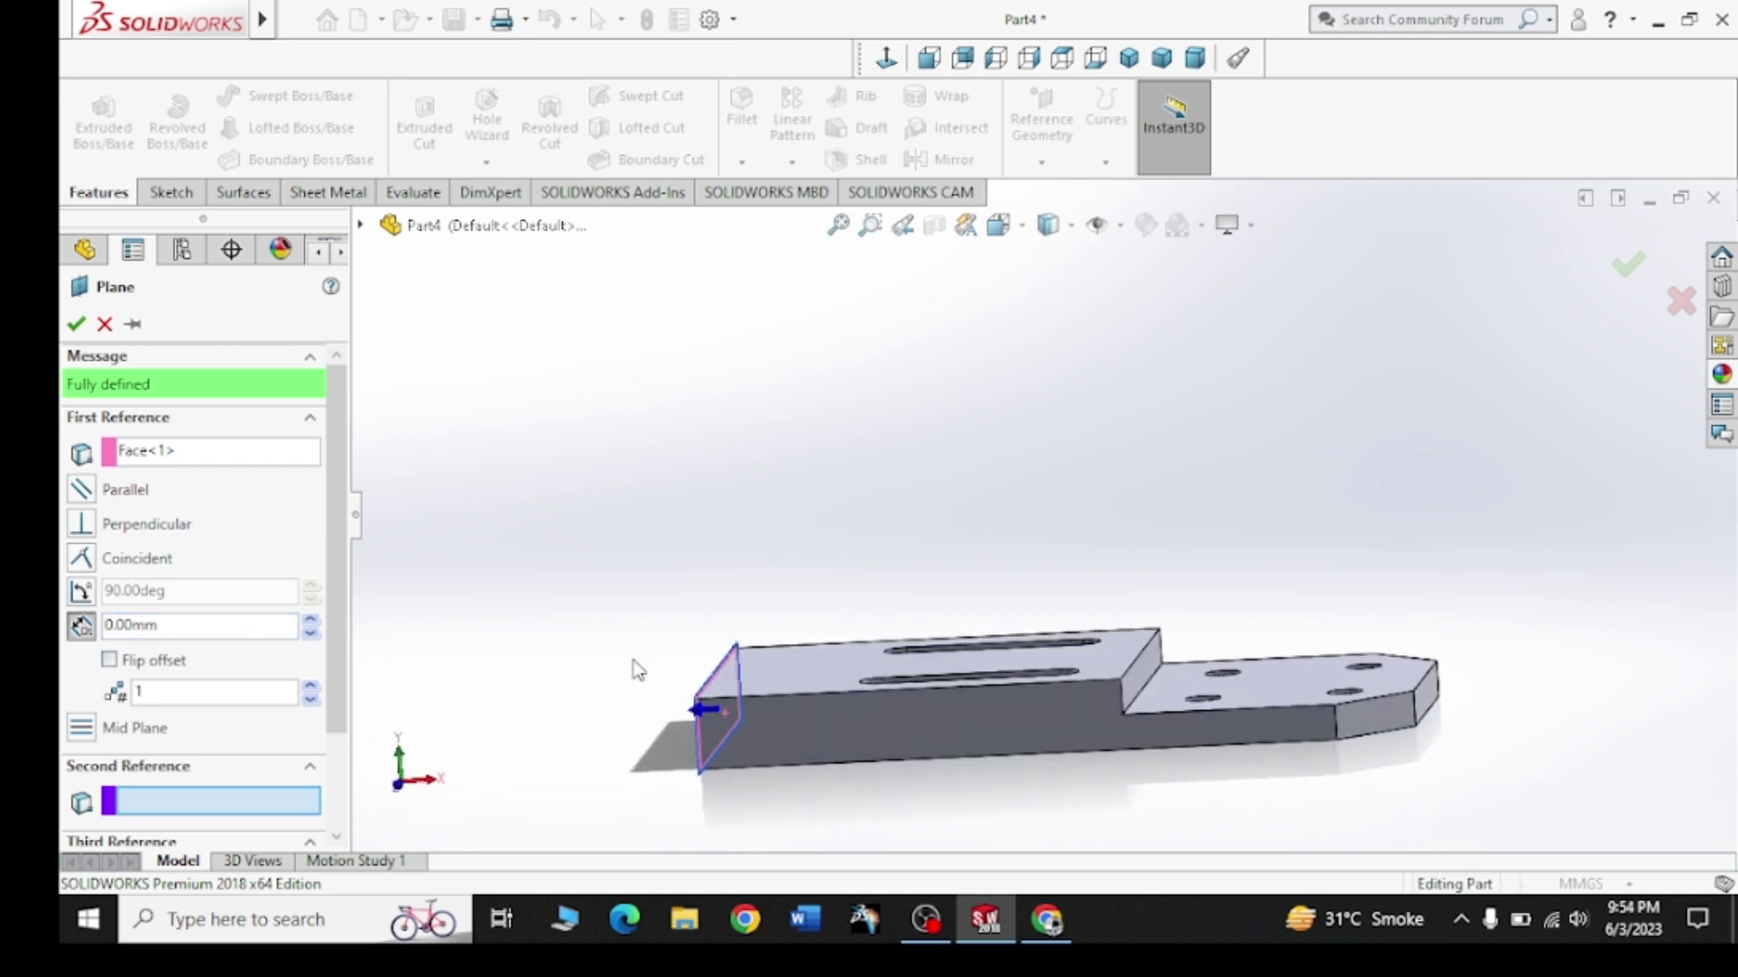
pyautogui.click(73, 324)
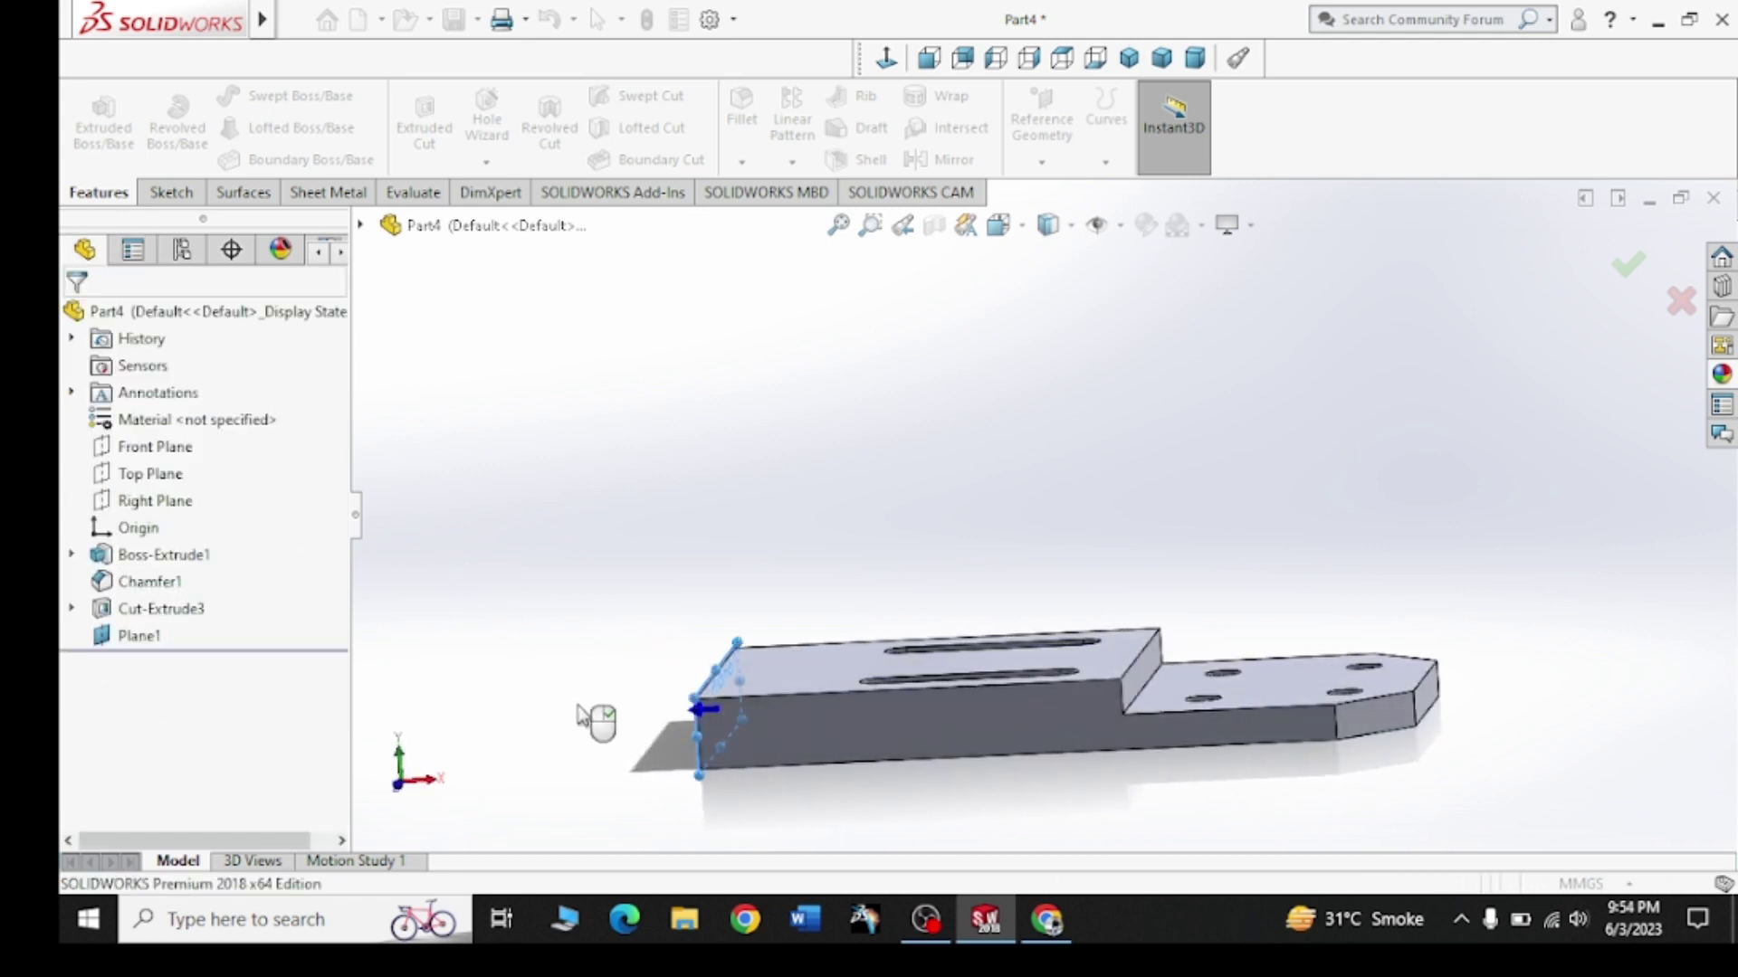
pyautogui.moveTo(649, 710)
pyautogui.mouseDown(button='middle')
pyautogui.moveTo(715, 711)
pyautogui.moveTo(729, 693)
pyautogui.mouseUp(button='middle')
pyautogui.click(729, 693)
# Start a sketch on Plane1 and draw a vertical line up from the rectangle's bottom midpoint
pyautogui.click(830, 608)
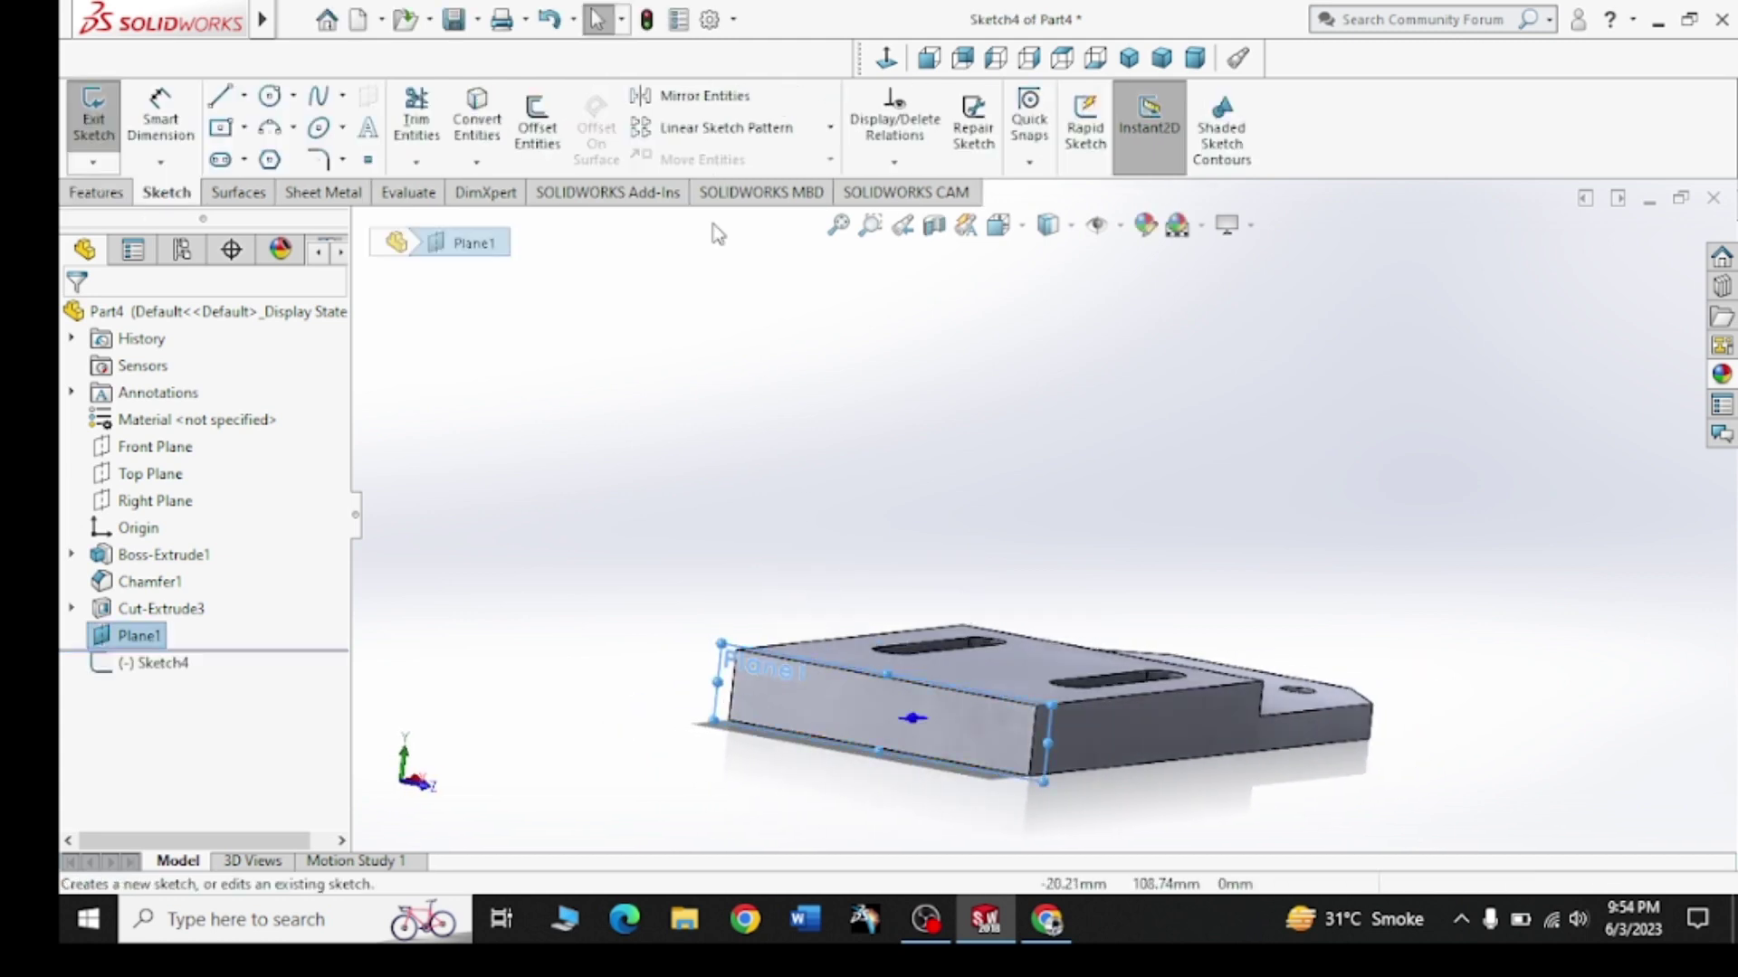
pyautogui.click(886, 57)
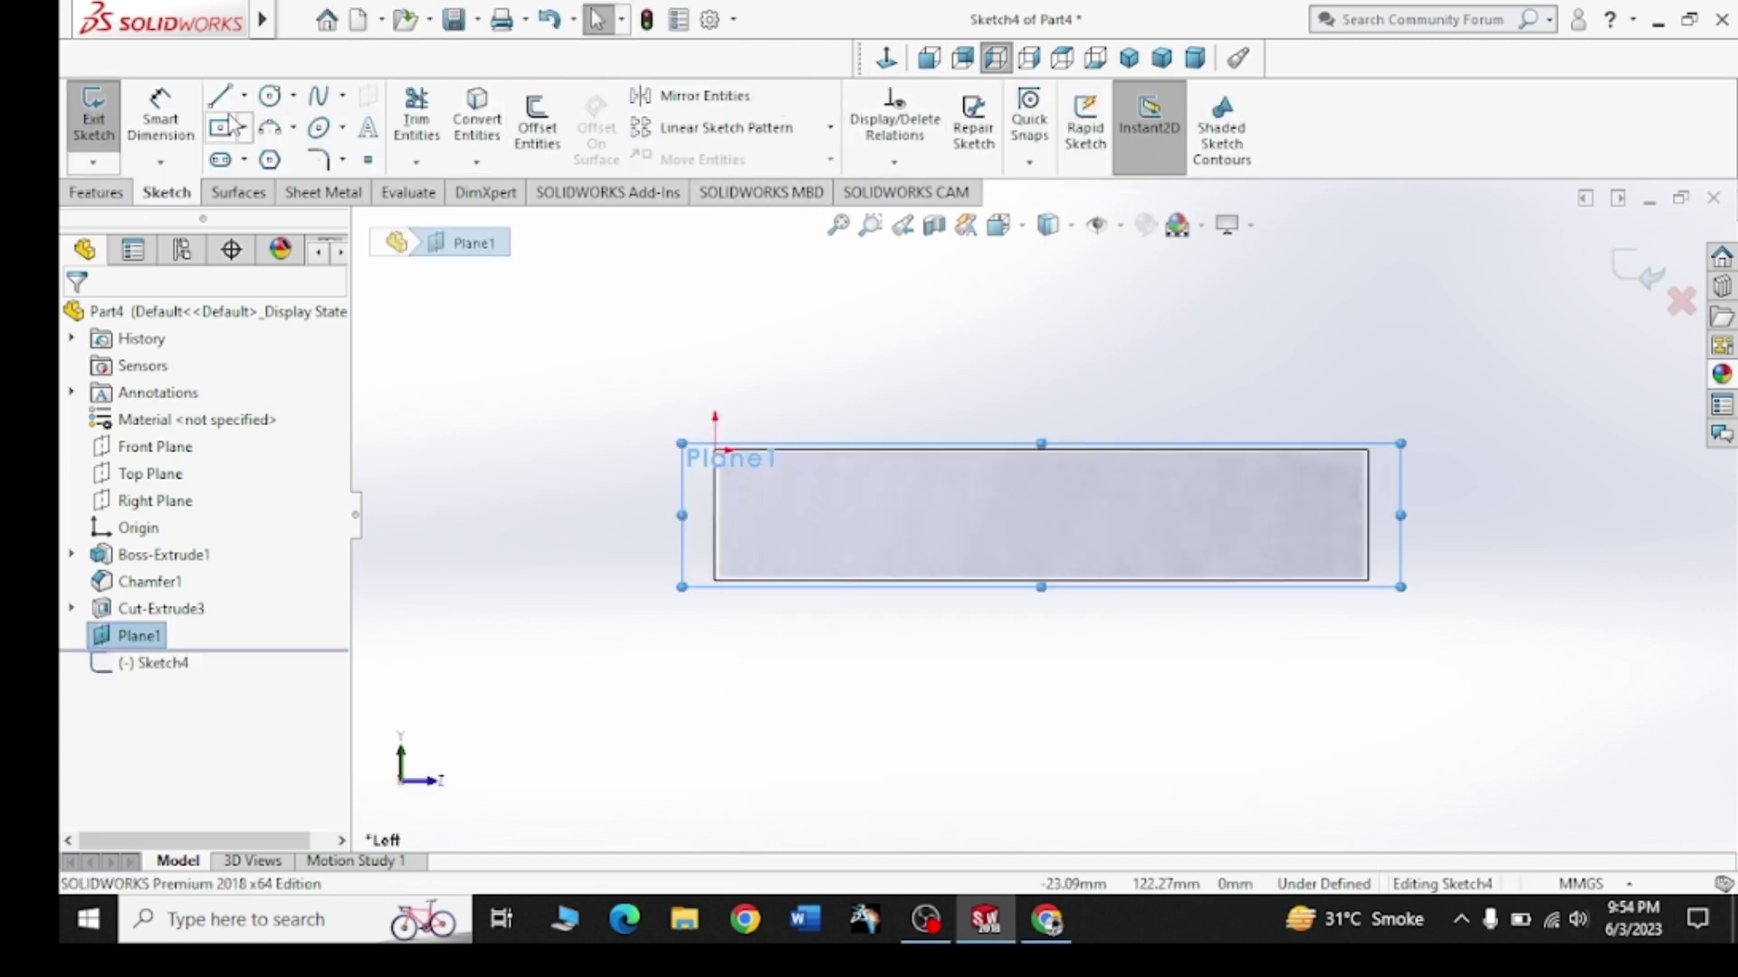
pyautogui.press('l')
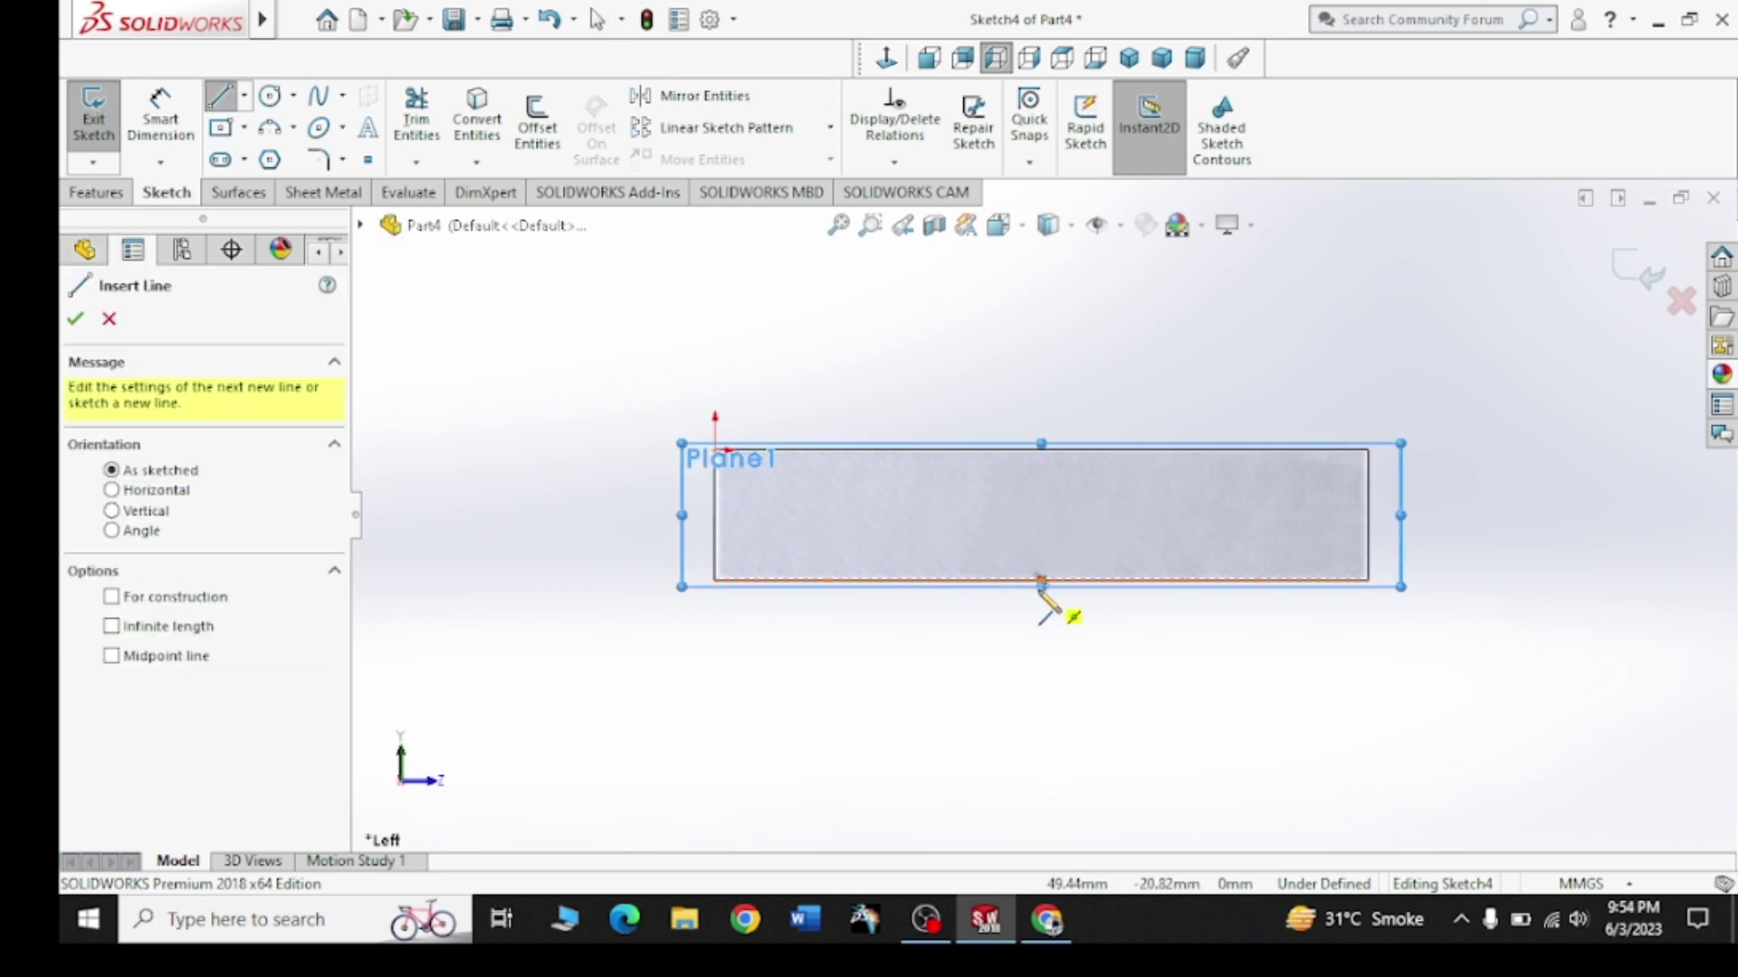
pyautogui.click(1040, 580)
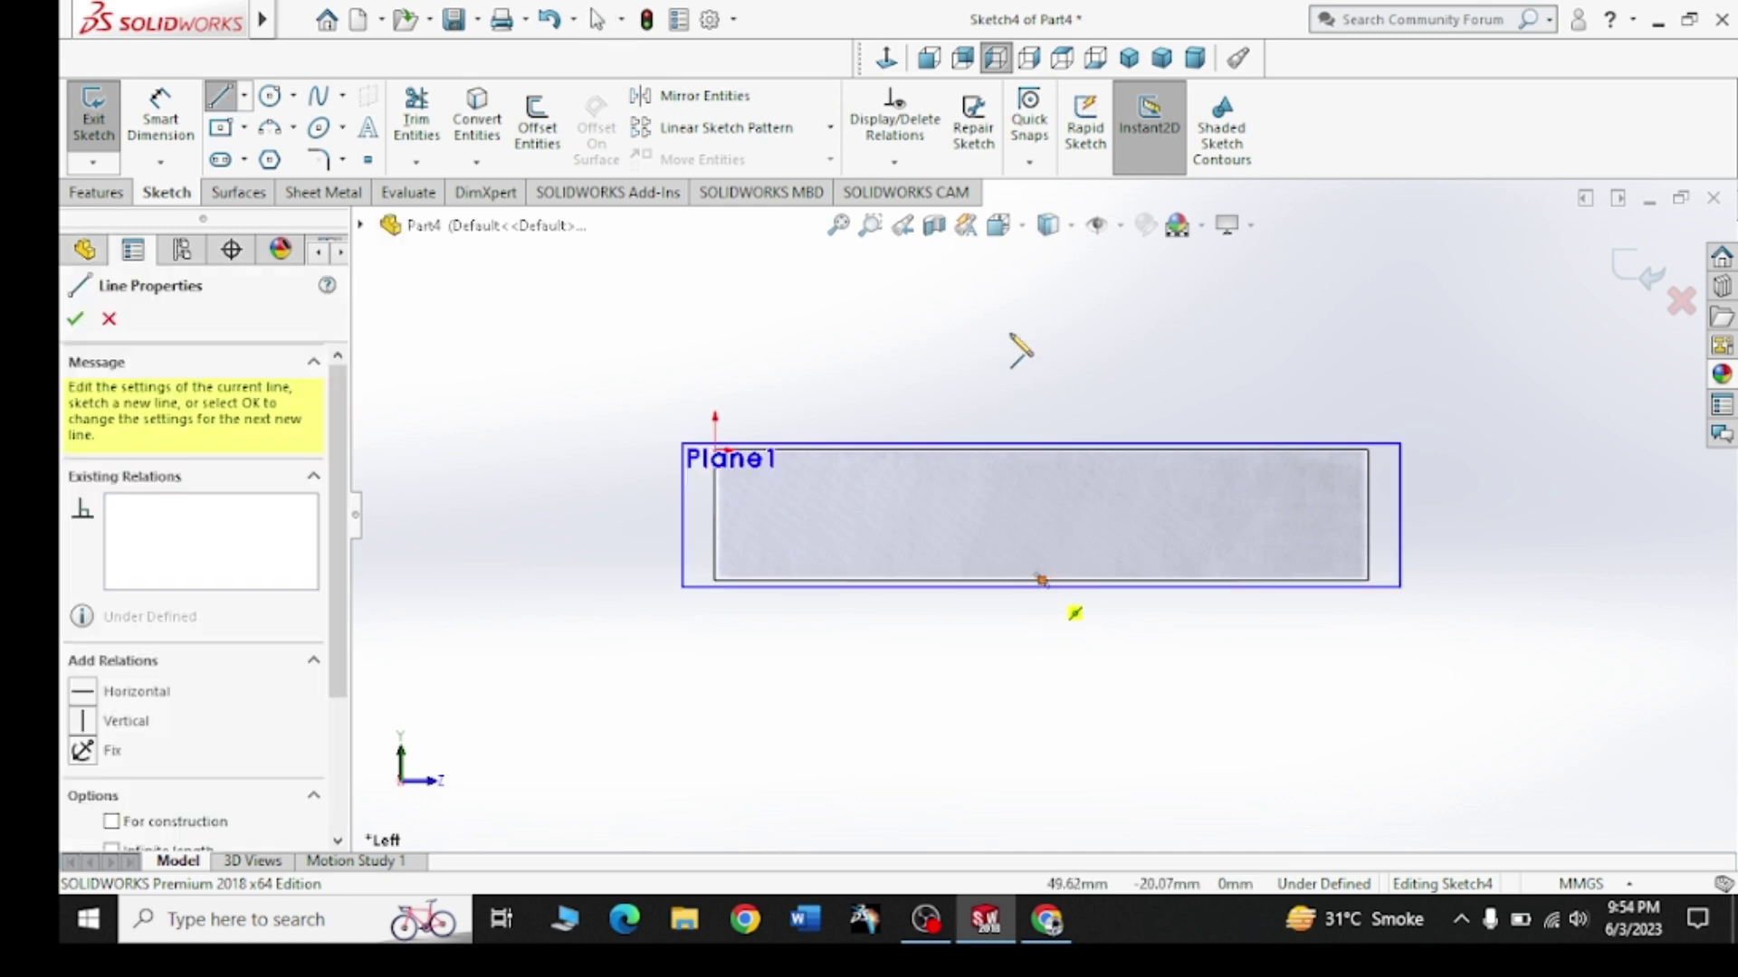
pyautogui.click(1042, 285)
pyautogui.press('Escape')
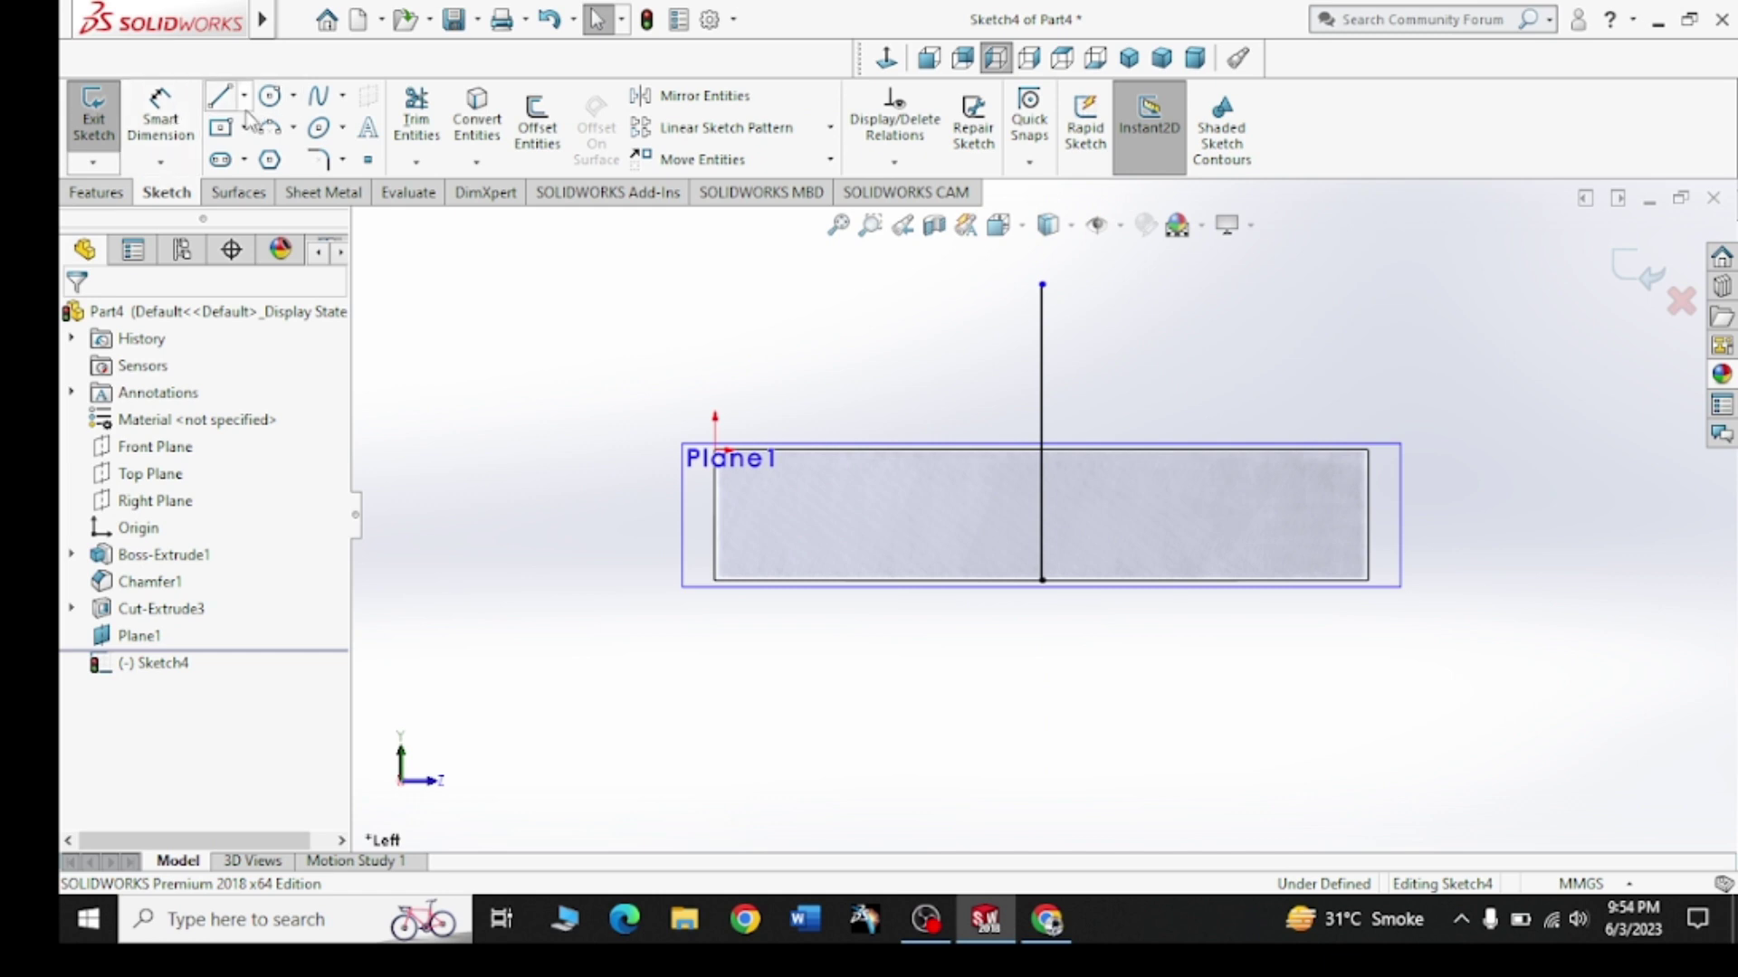
# Draw two concentric circles centred on the vertical line's top end
pyautogui.click(269, 95)
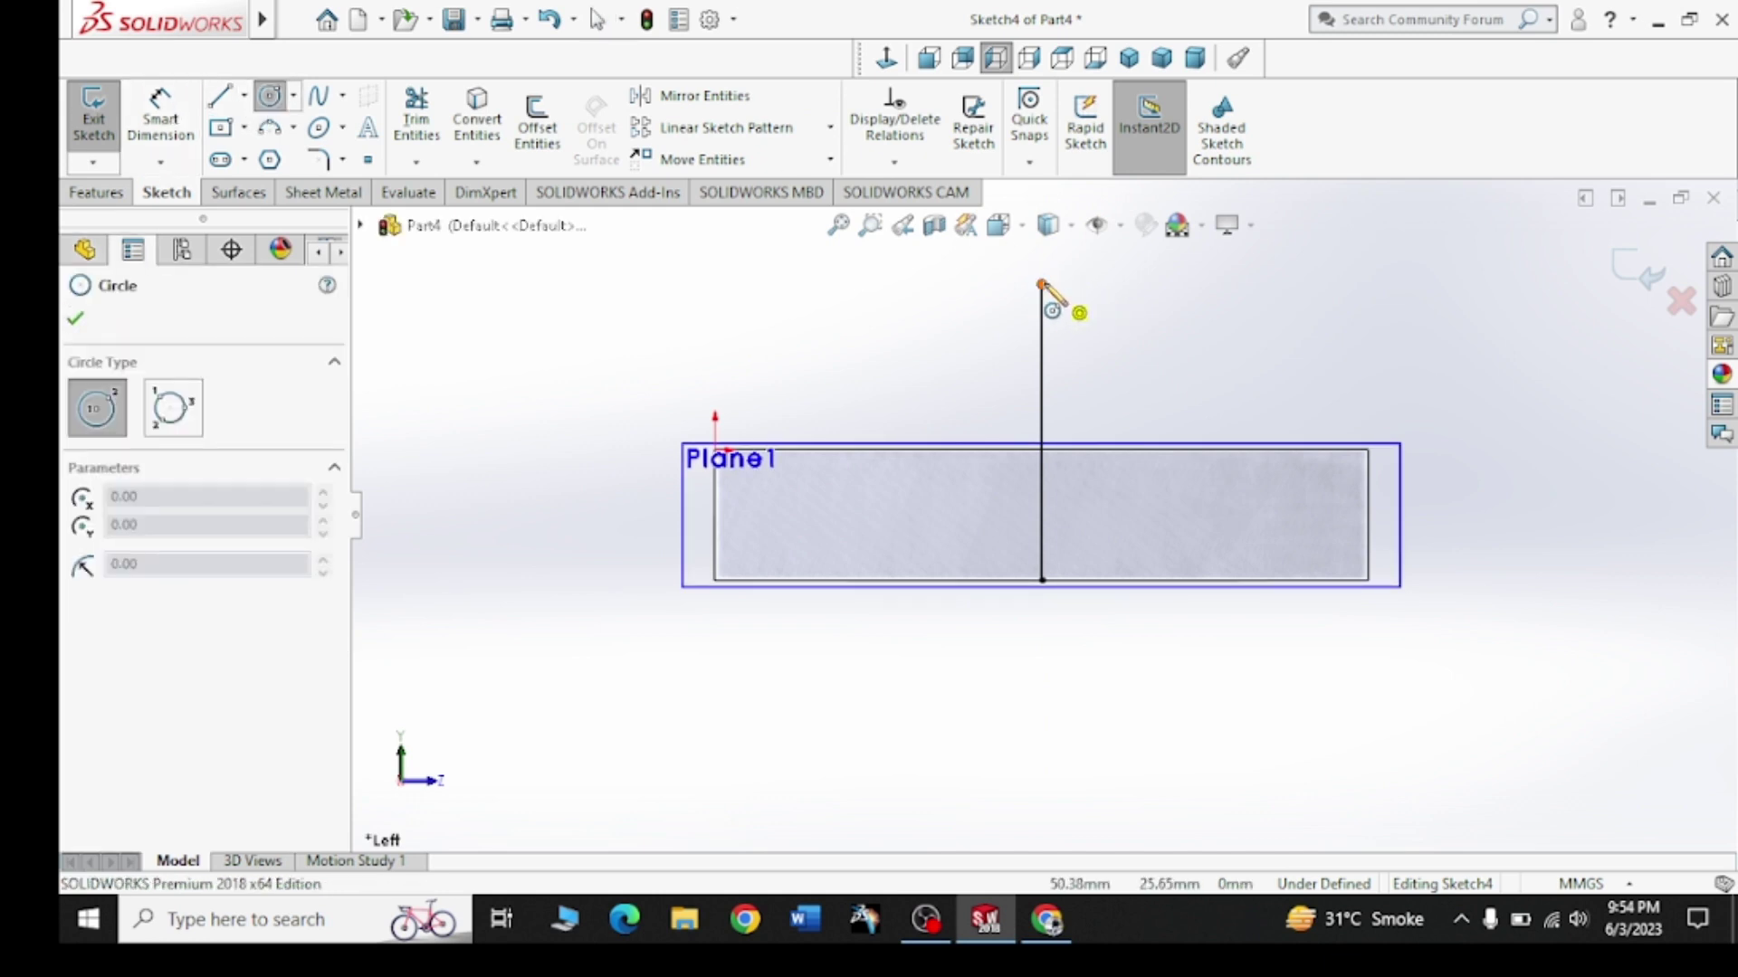
pyautogui.click(1042, 284)
pyautogui.click(1116, 387)
pyautogui.click(1042, 284)
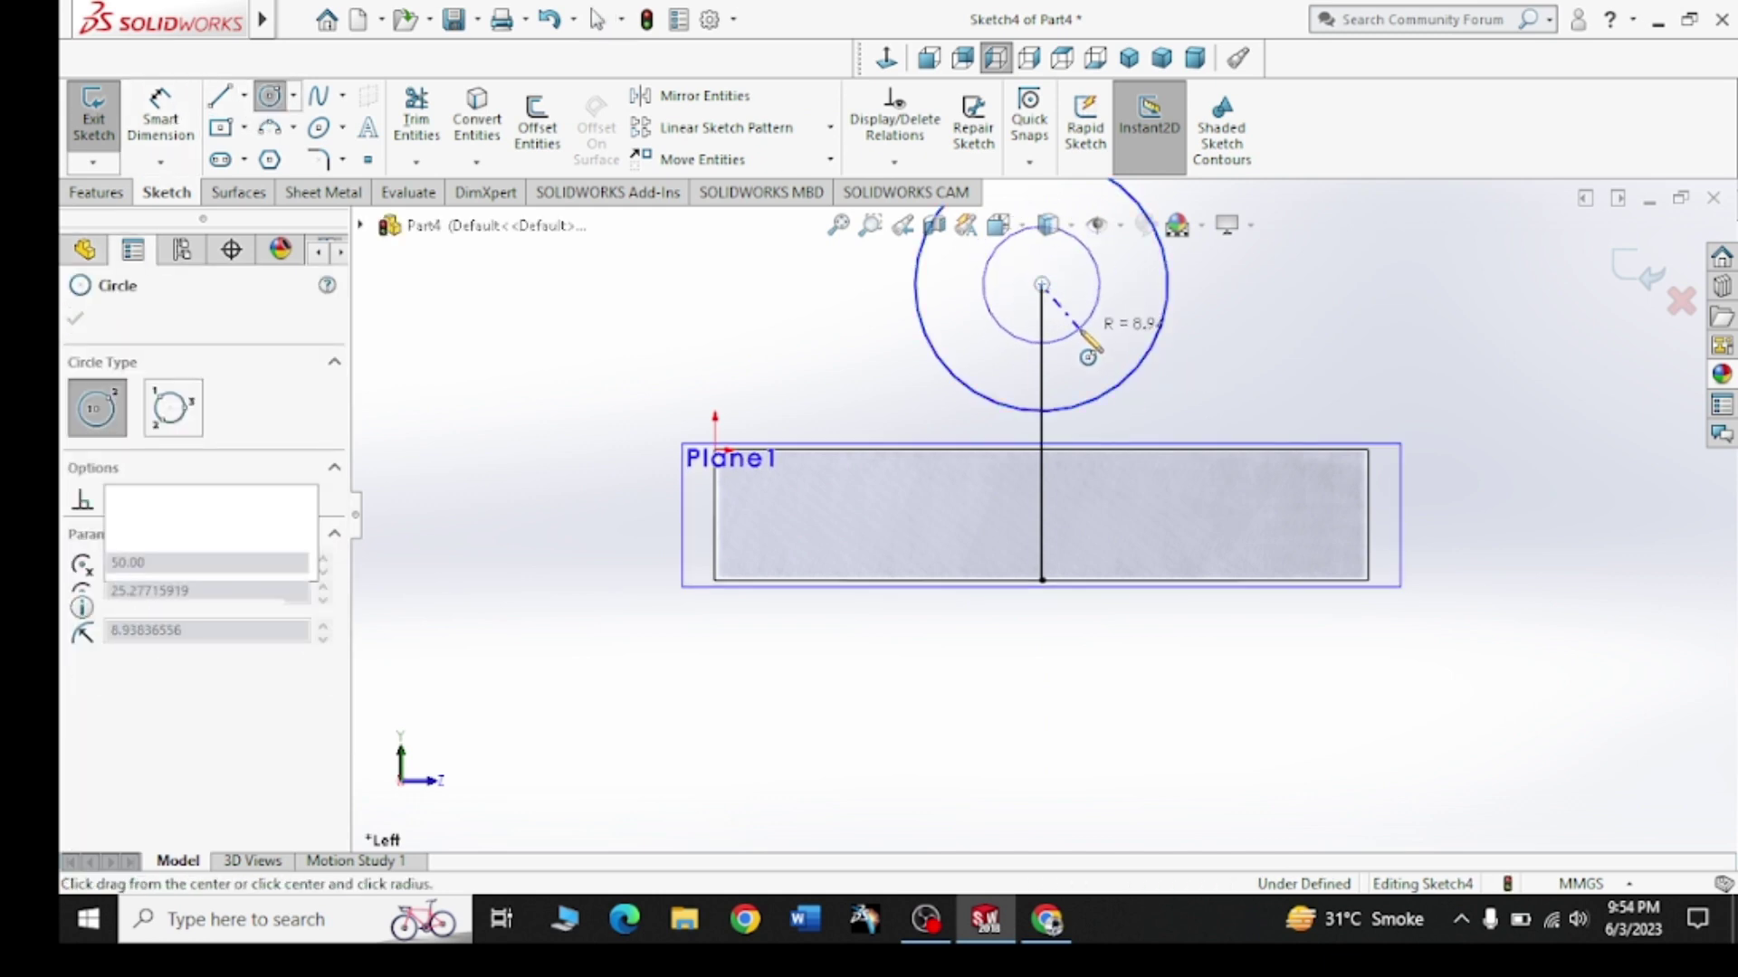
pyautogui.click(1086, 336)
pyautogui.rightClick(1236, 313)
pyautogui.click(1262, 335)
# Dimension the vertical line to 60 mm
pyautogui.click(160, 118)
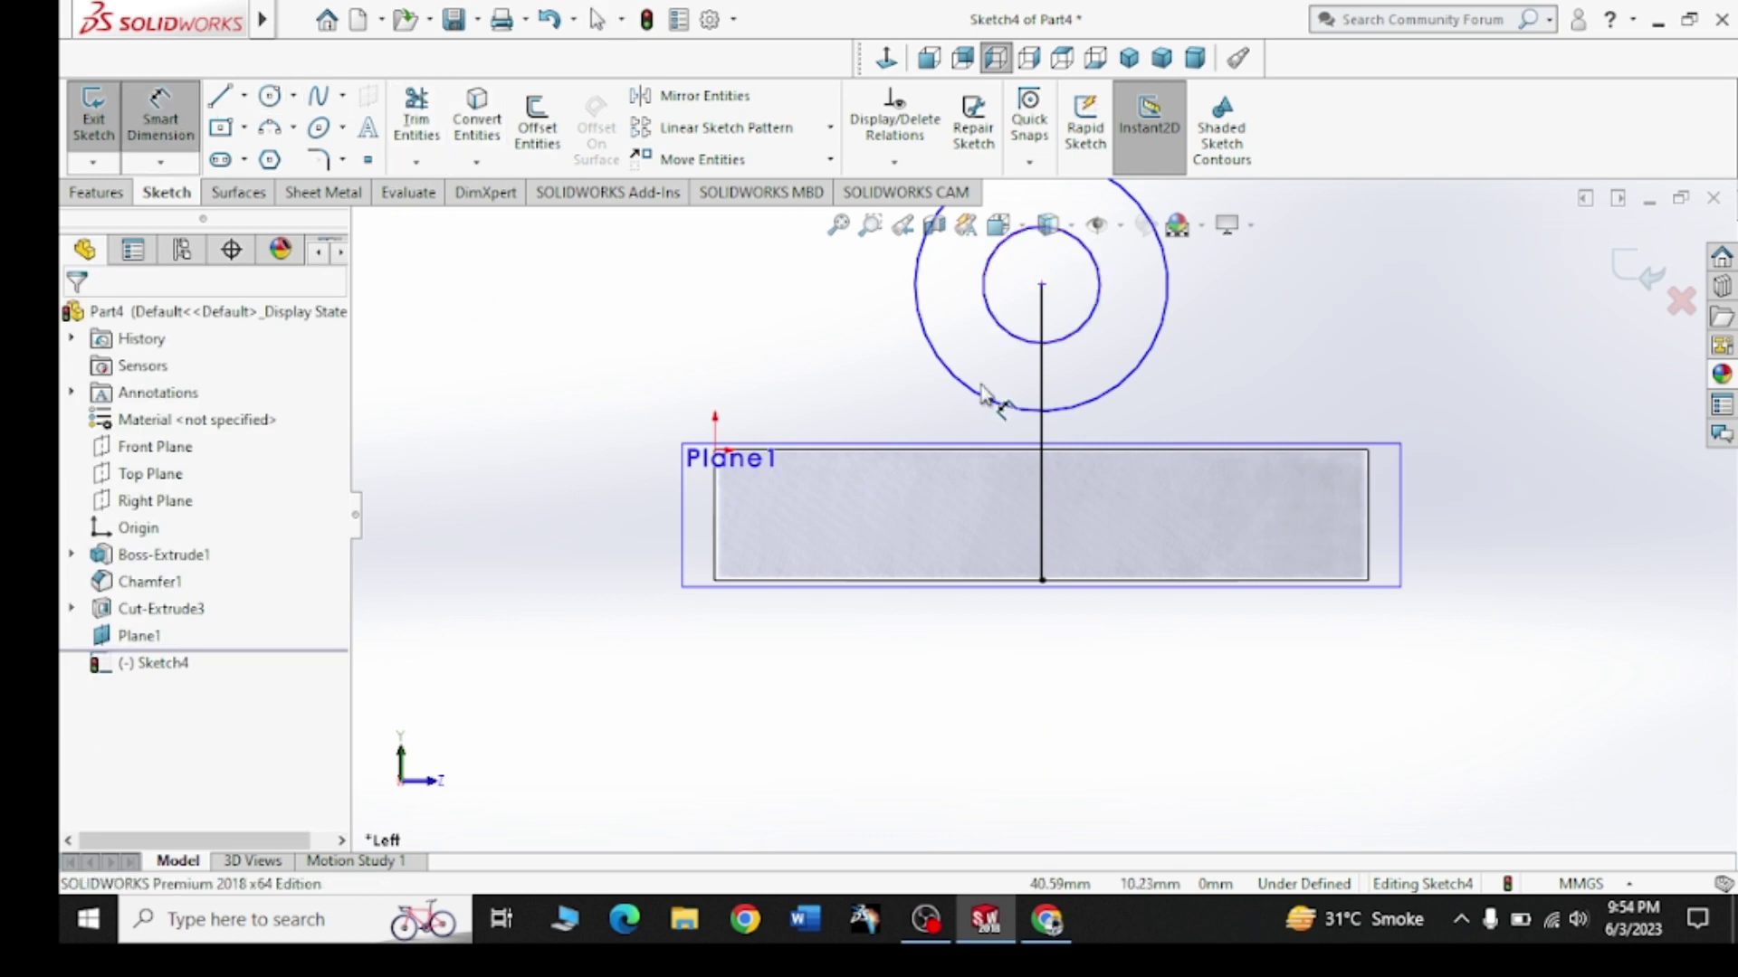
pyautogui.click(1011, 369)
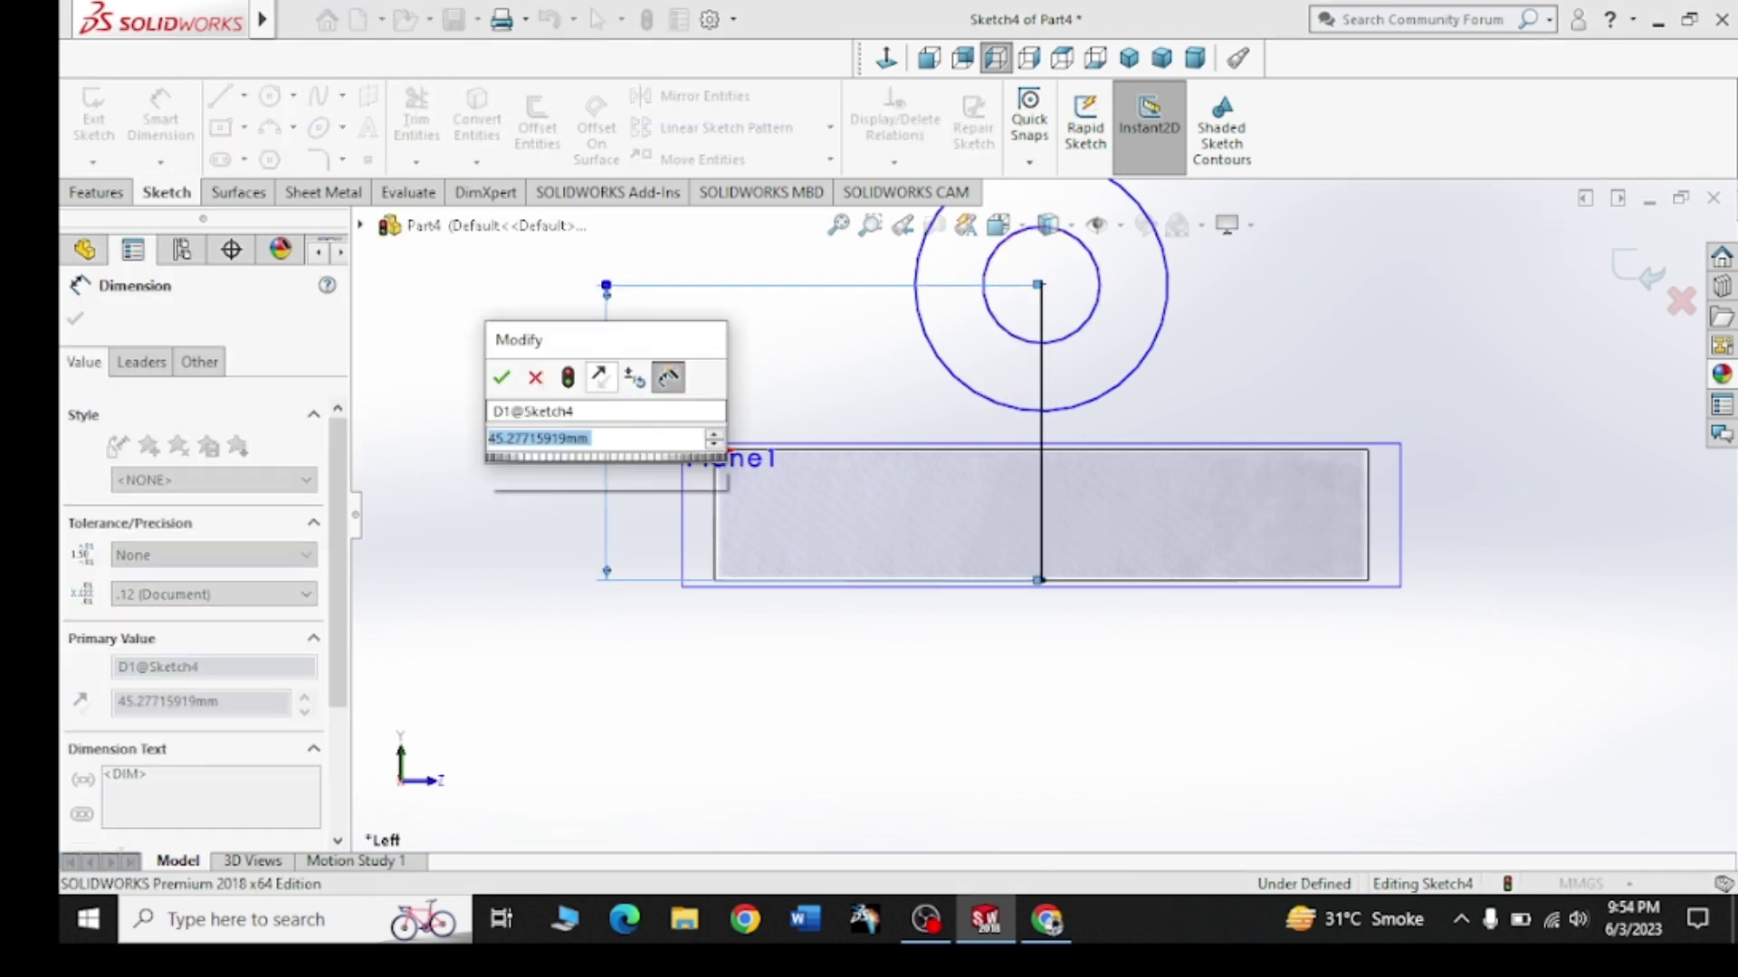
pyautogui.write('60')
pyautogui.press('Return')
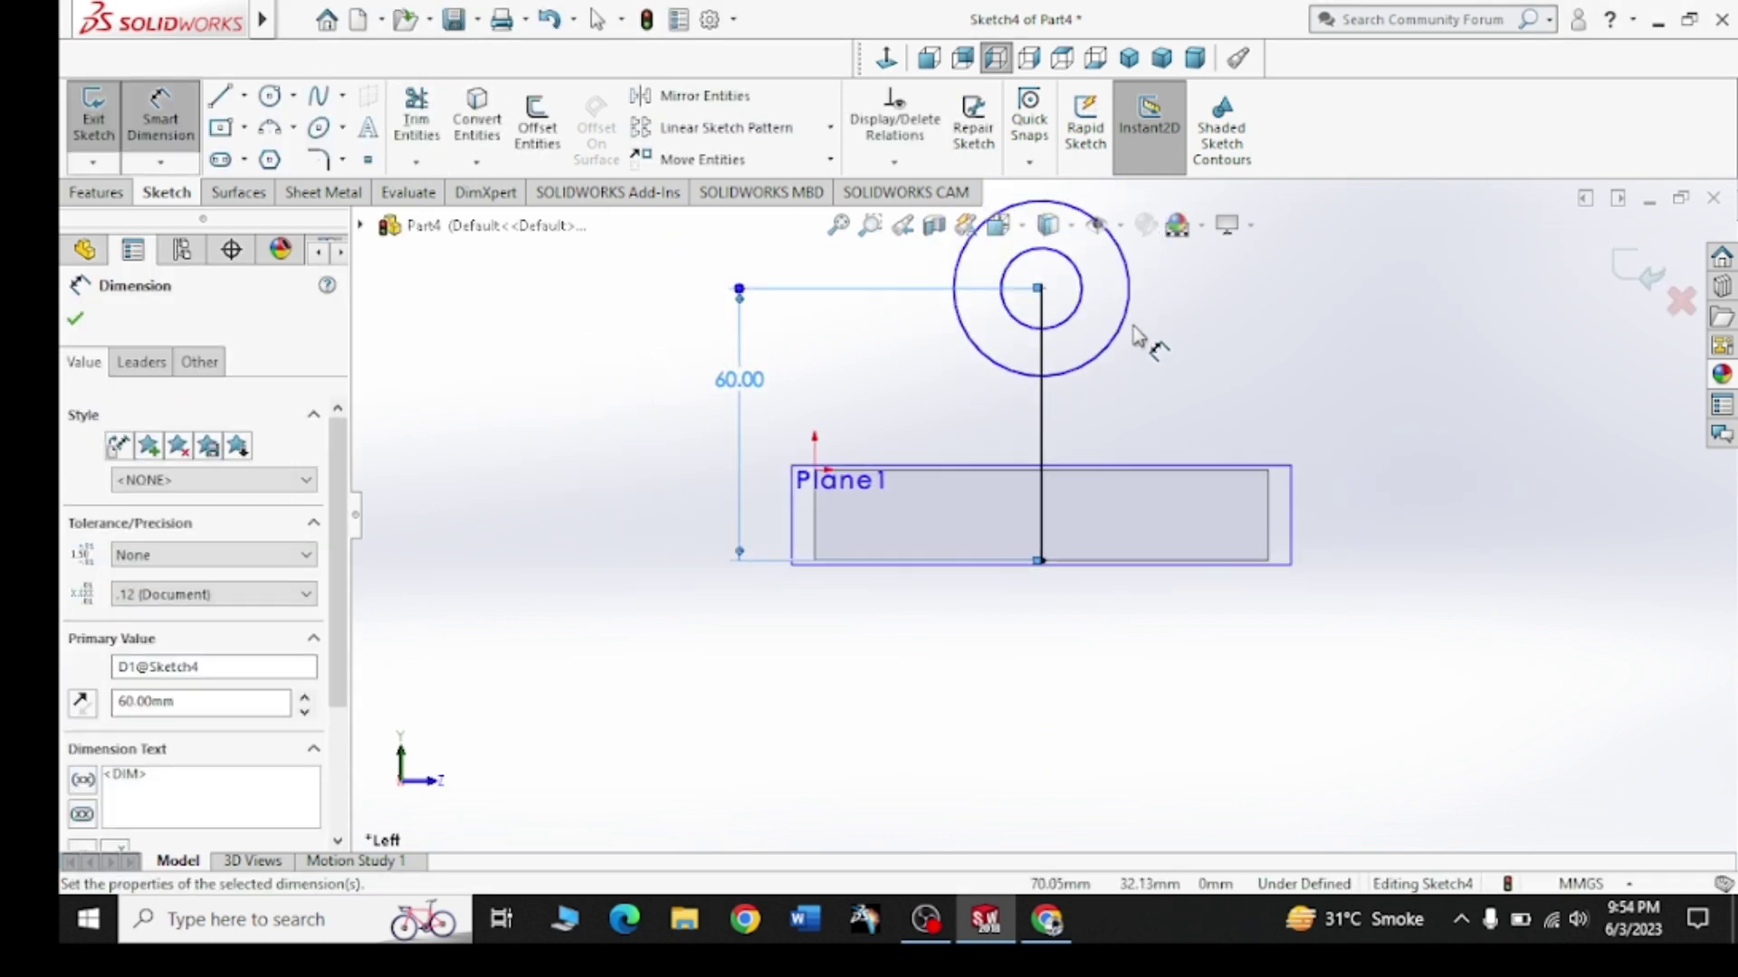
# Dimension the inner circle Ø20 and the outer circle Ø50
pyautogui.click(1081, 299)
pyautogui.click(1215, 310)
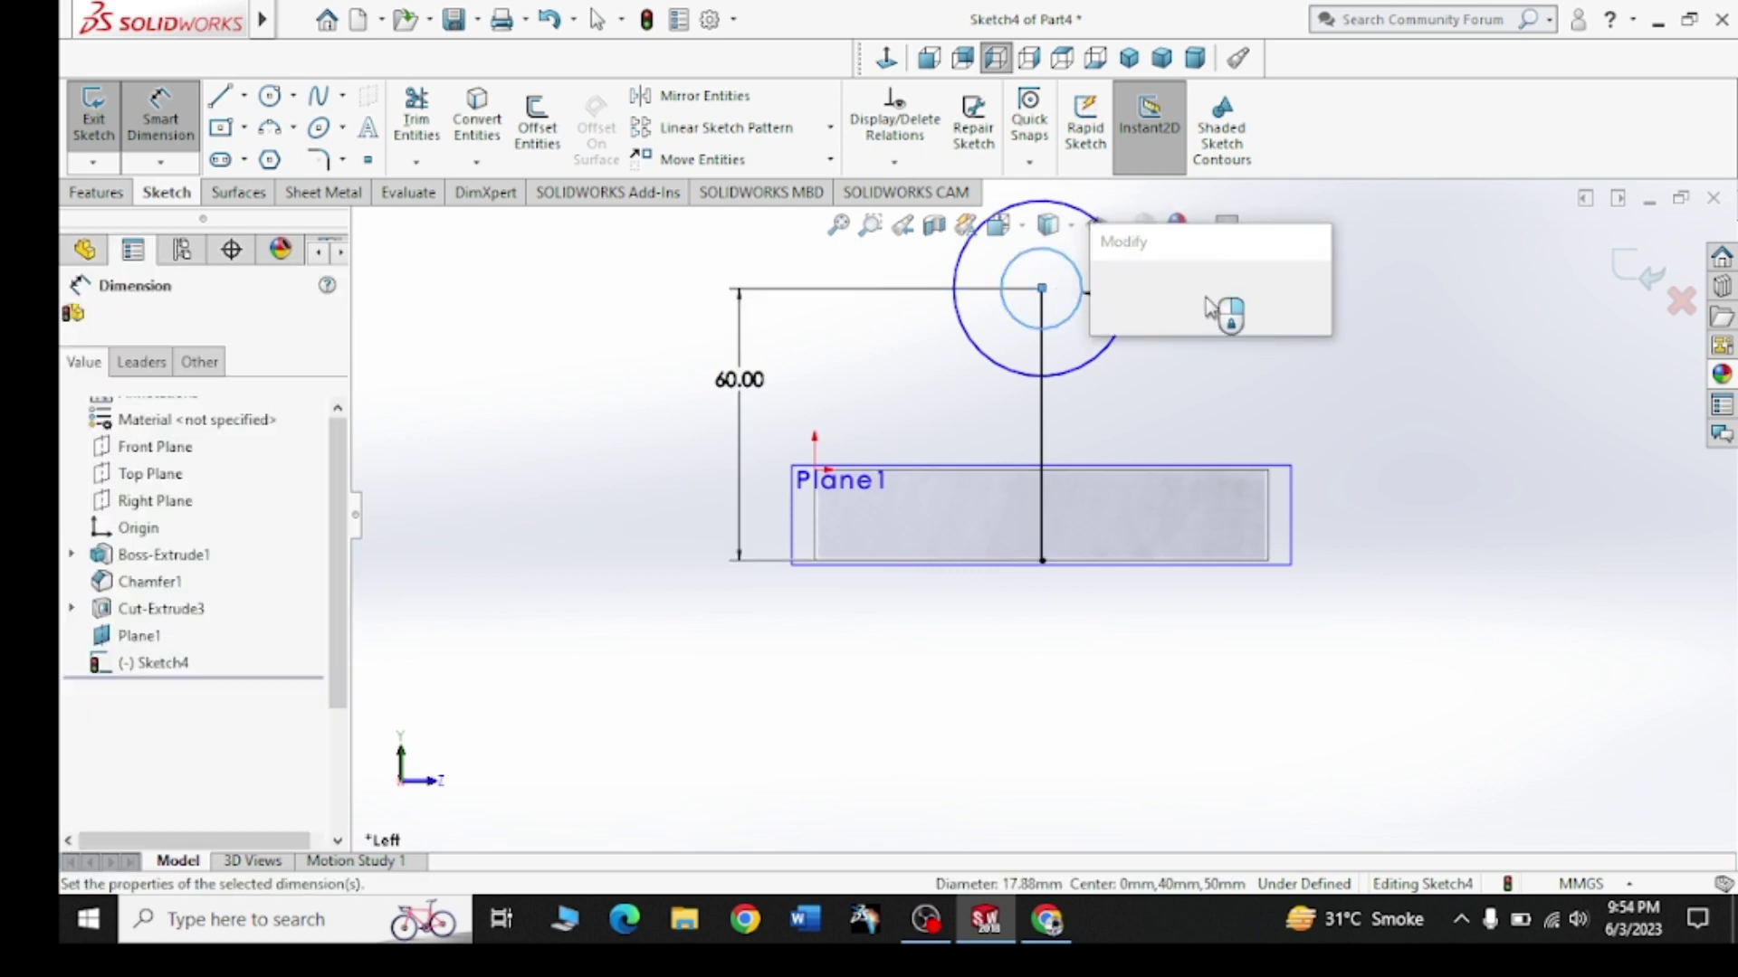
pyautogui.press('Return')
pyautogui.write('20')
pyautogui.press('Return')
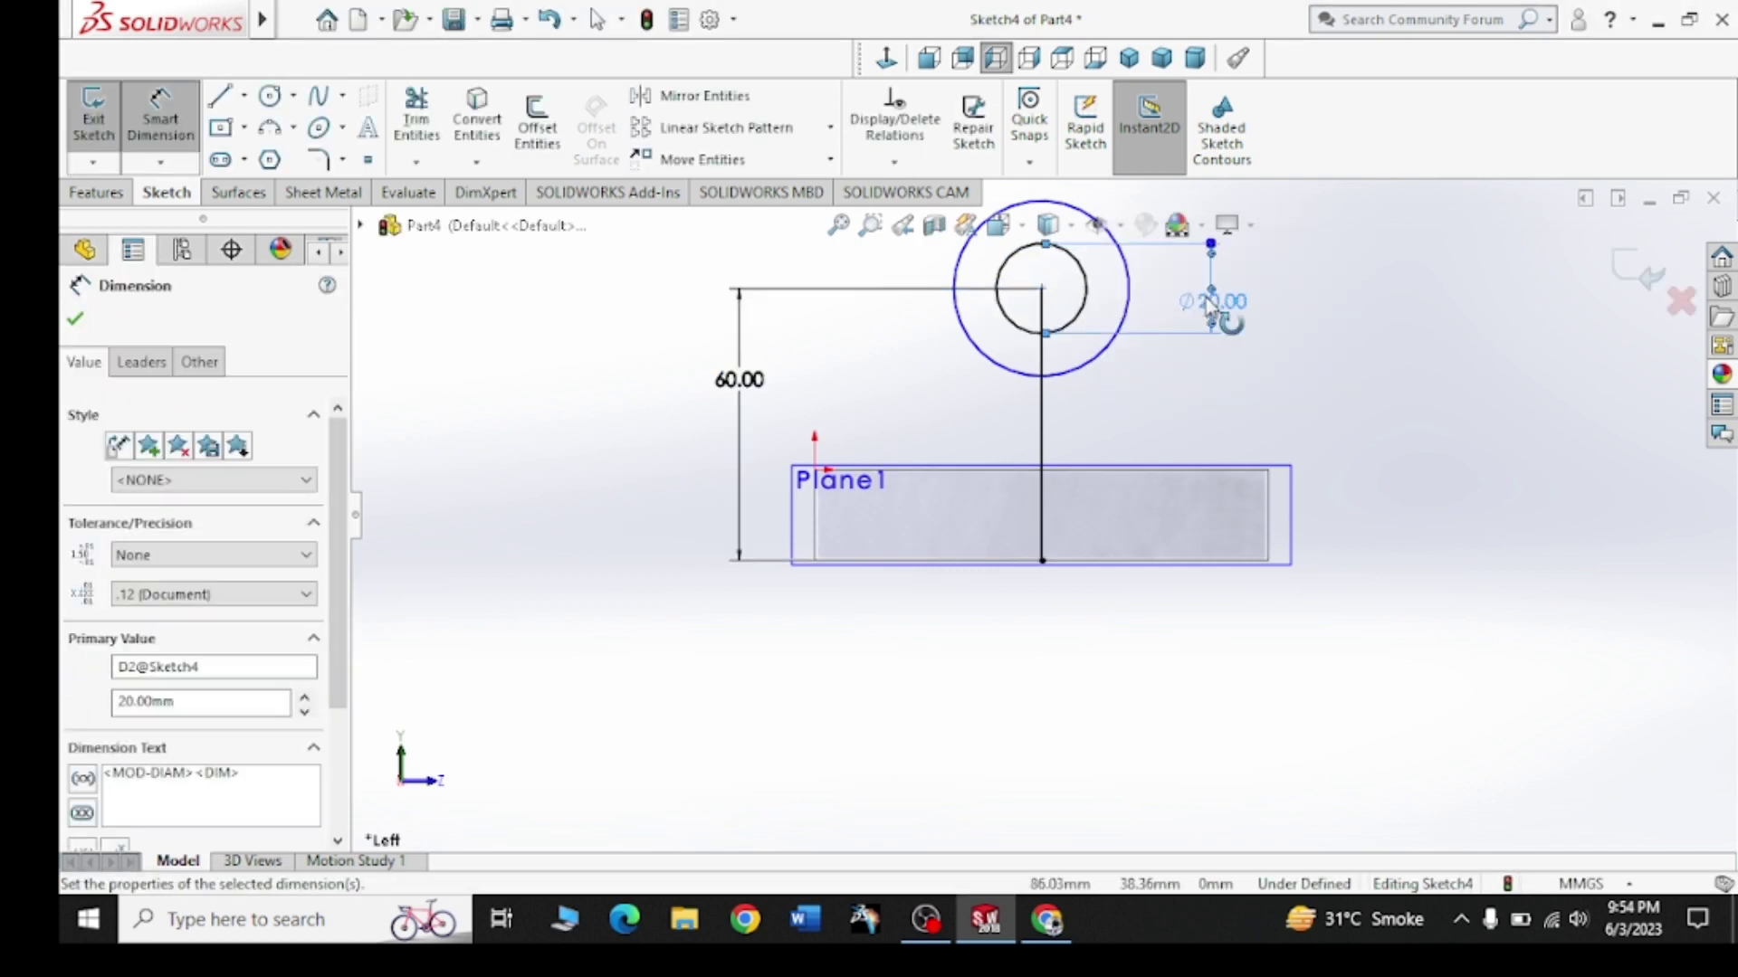
pyautogui.click(1127, 299)
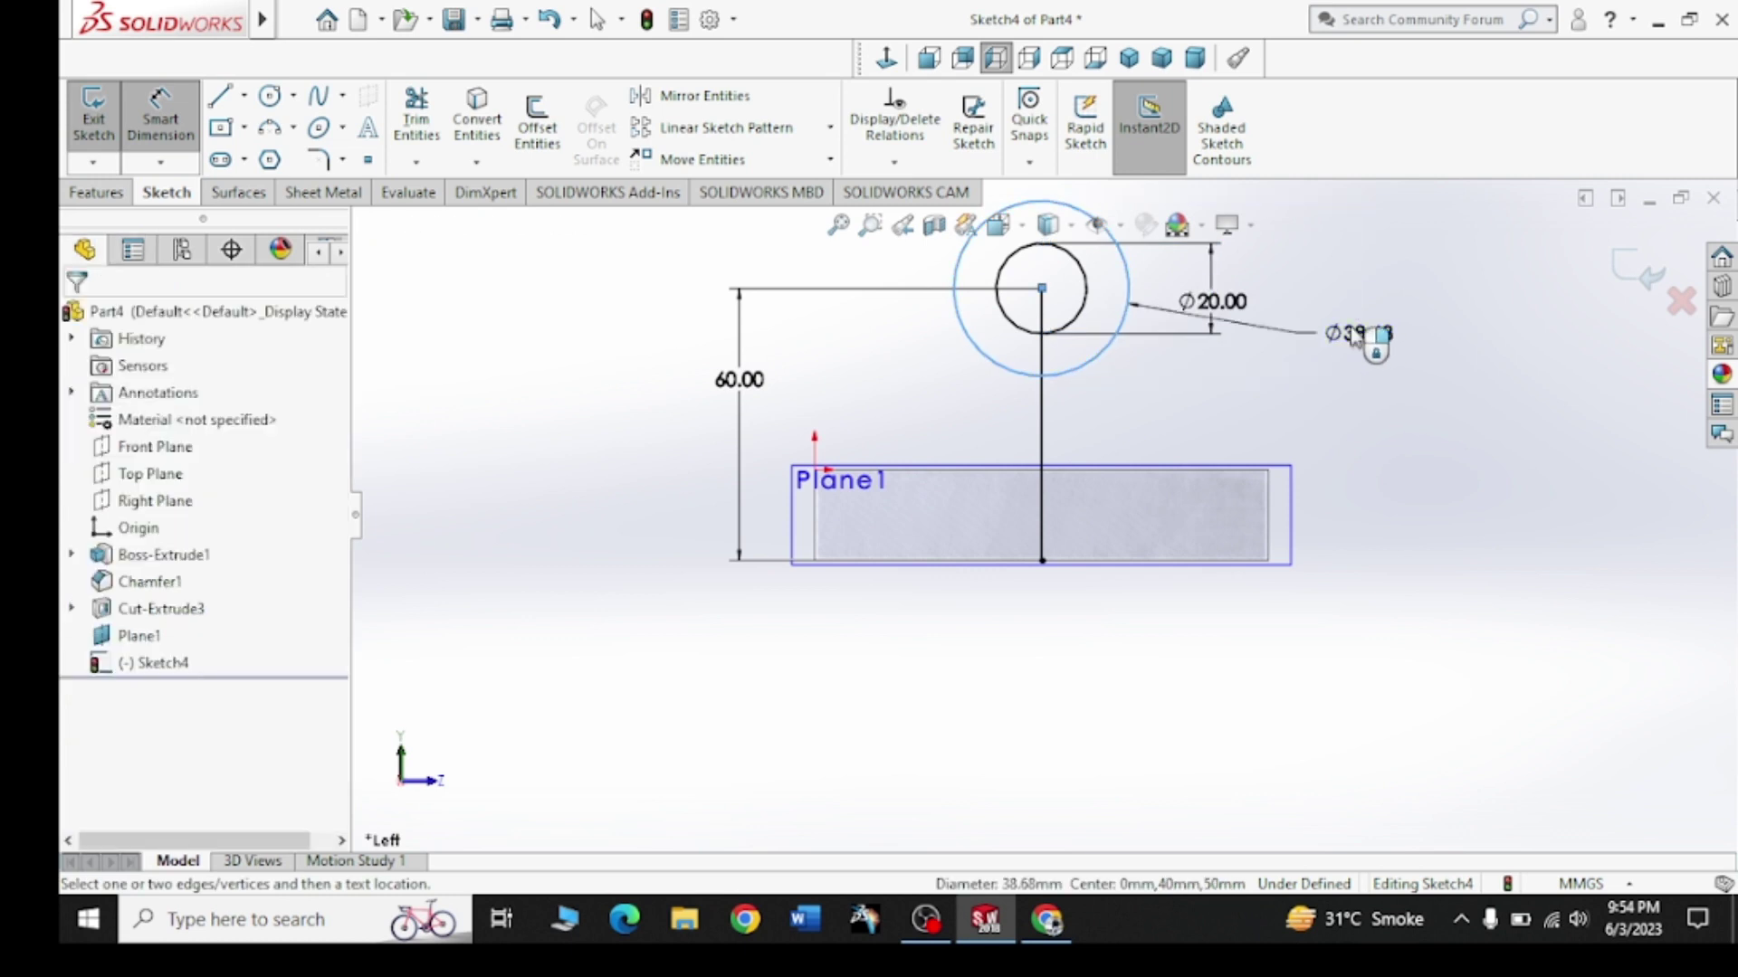
pyautogui.click(1355, 337)
pyautogui.write('50')
pyautogui.press('Return')
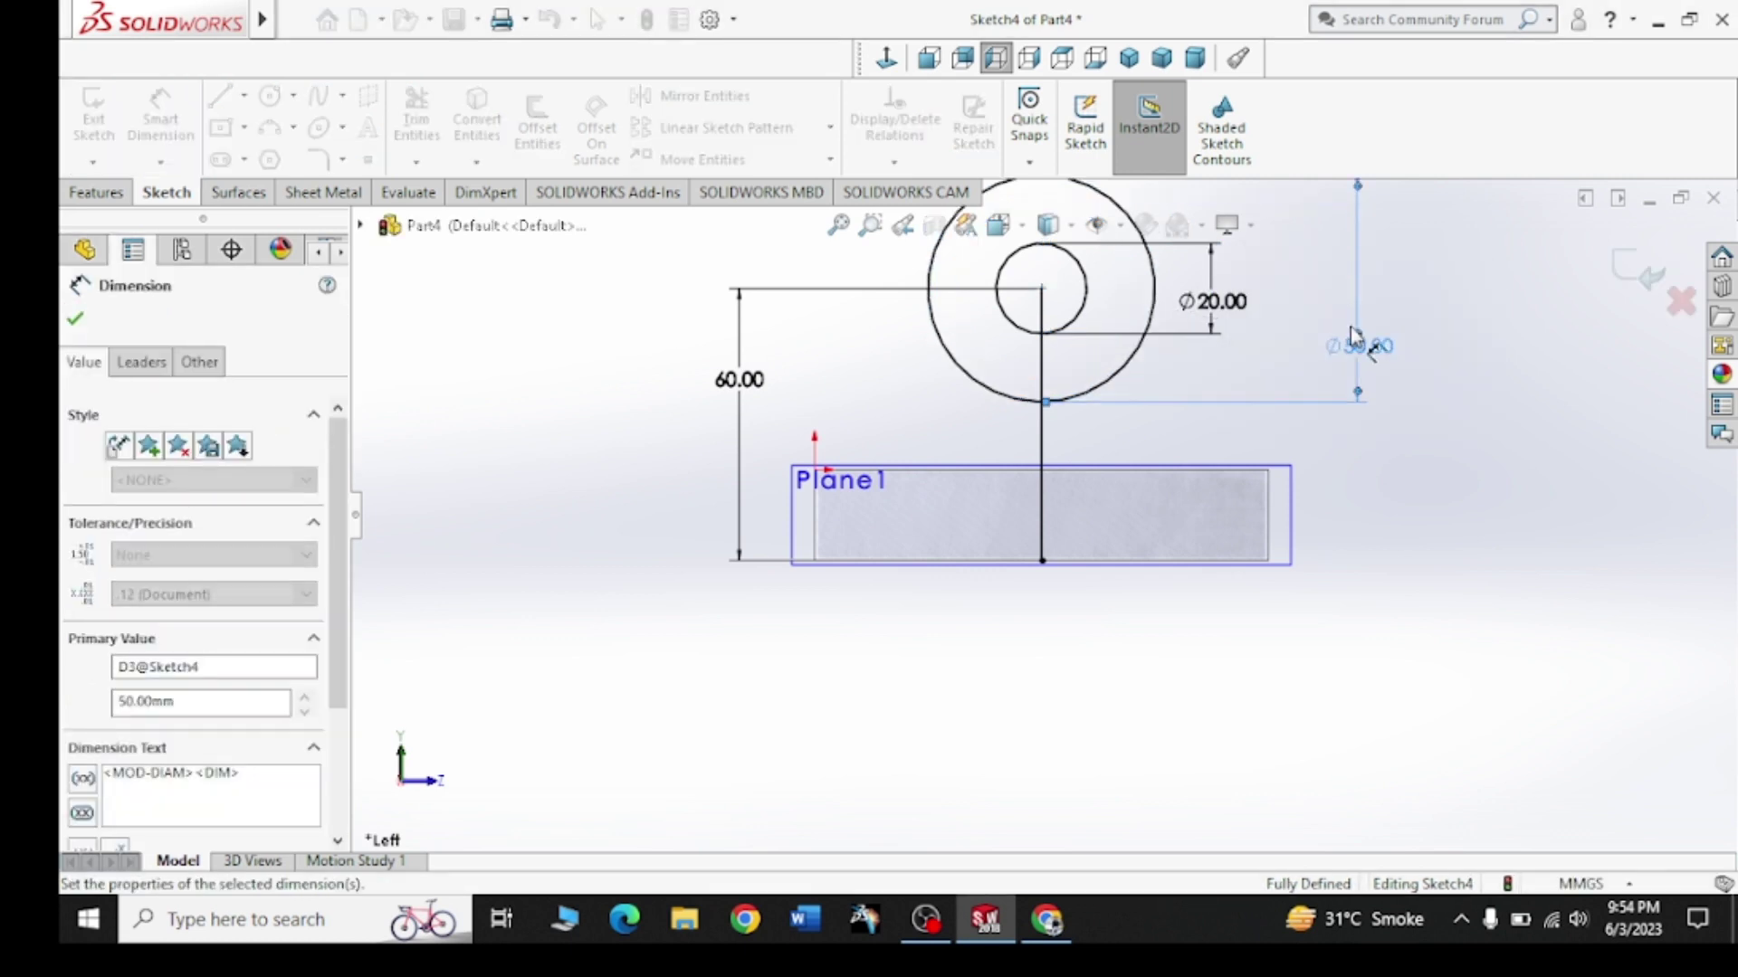
pyautogui.click(72, 320)
# Draw the left side line from the plate's top-left corner tangent to the large circle
pyautogui.click(219, 95)
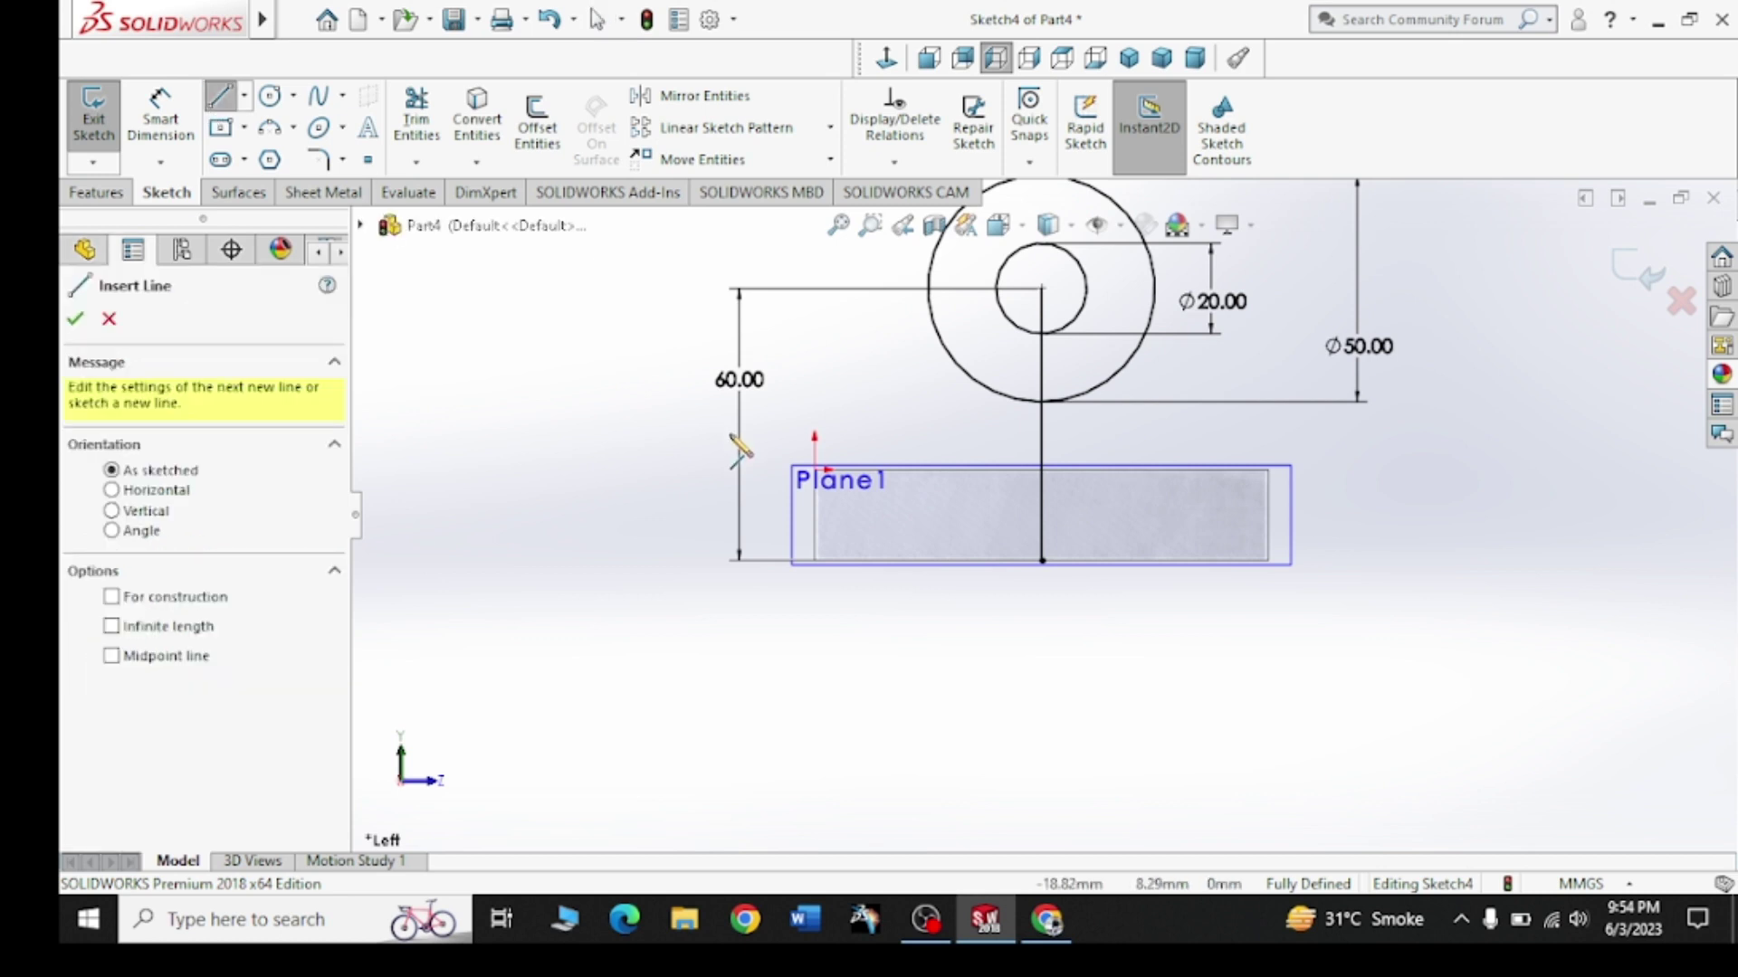
pyautogui.click(816, 468)
pyautogui.scroll(2, 1030, 514)
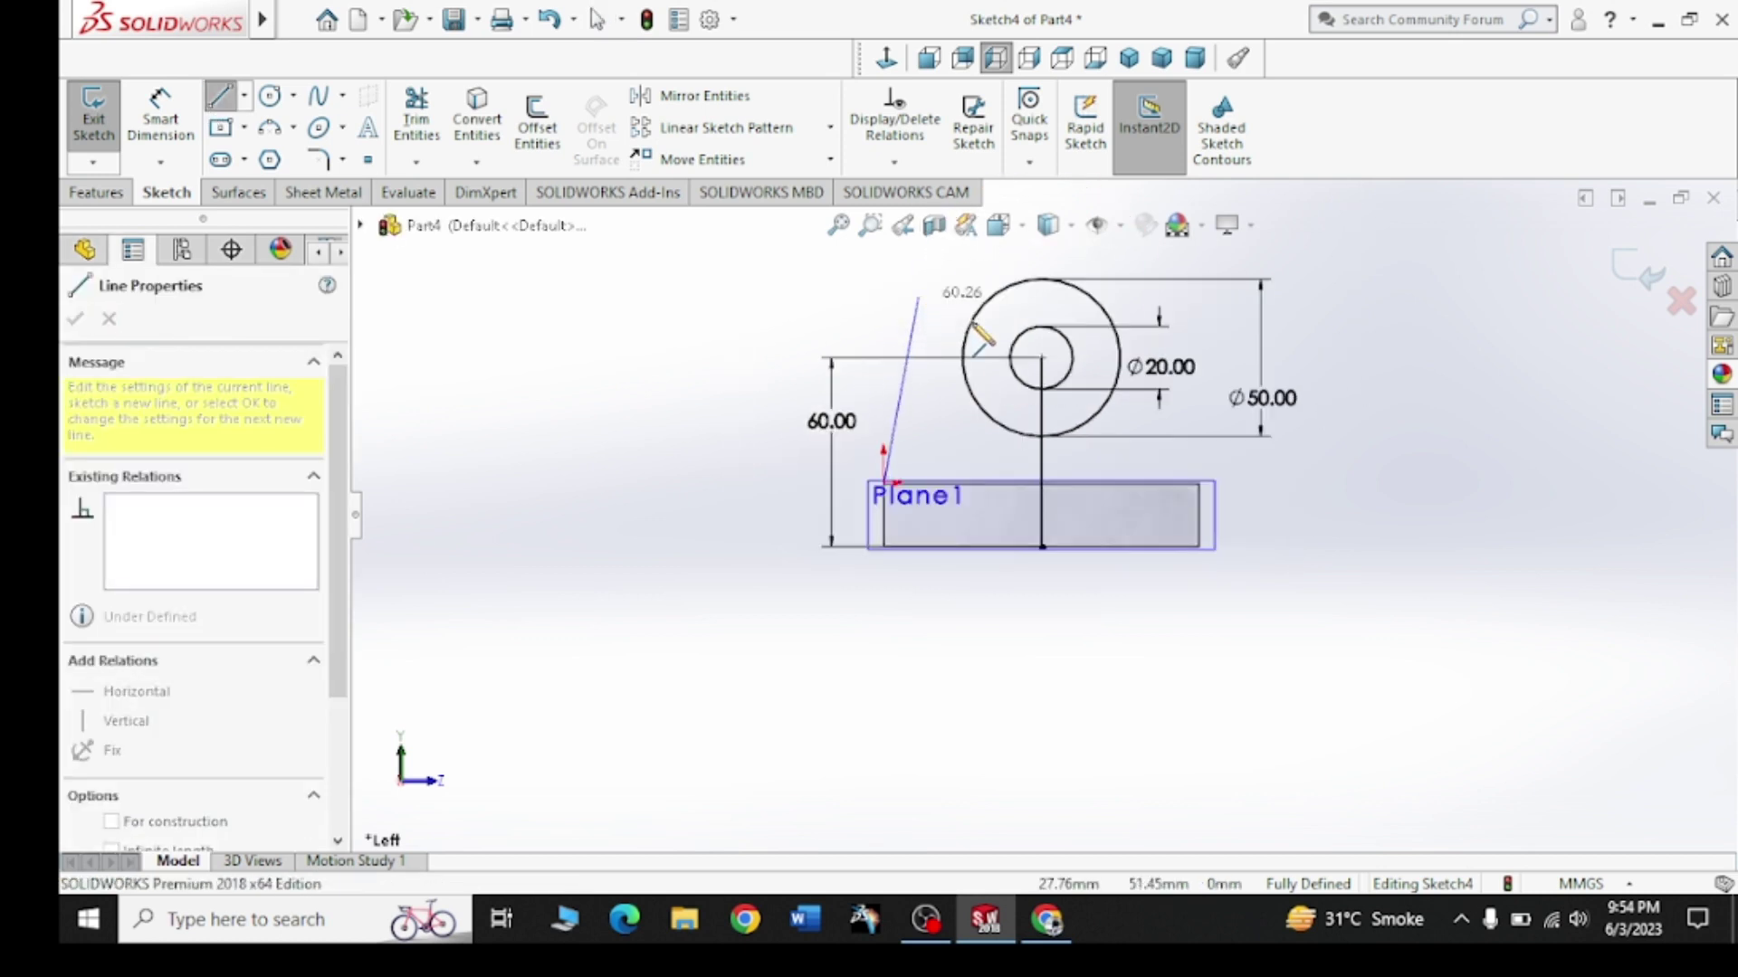
pyautogui.rightClick(882, 310)
pyautogui.click(882, 311)
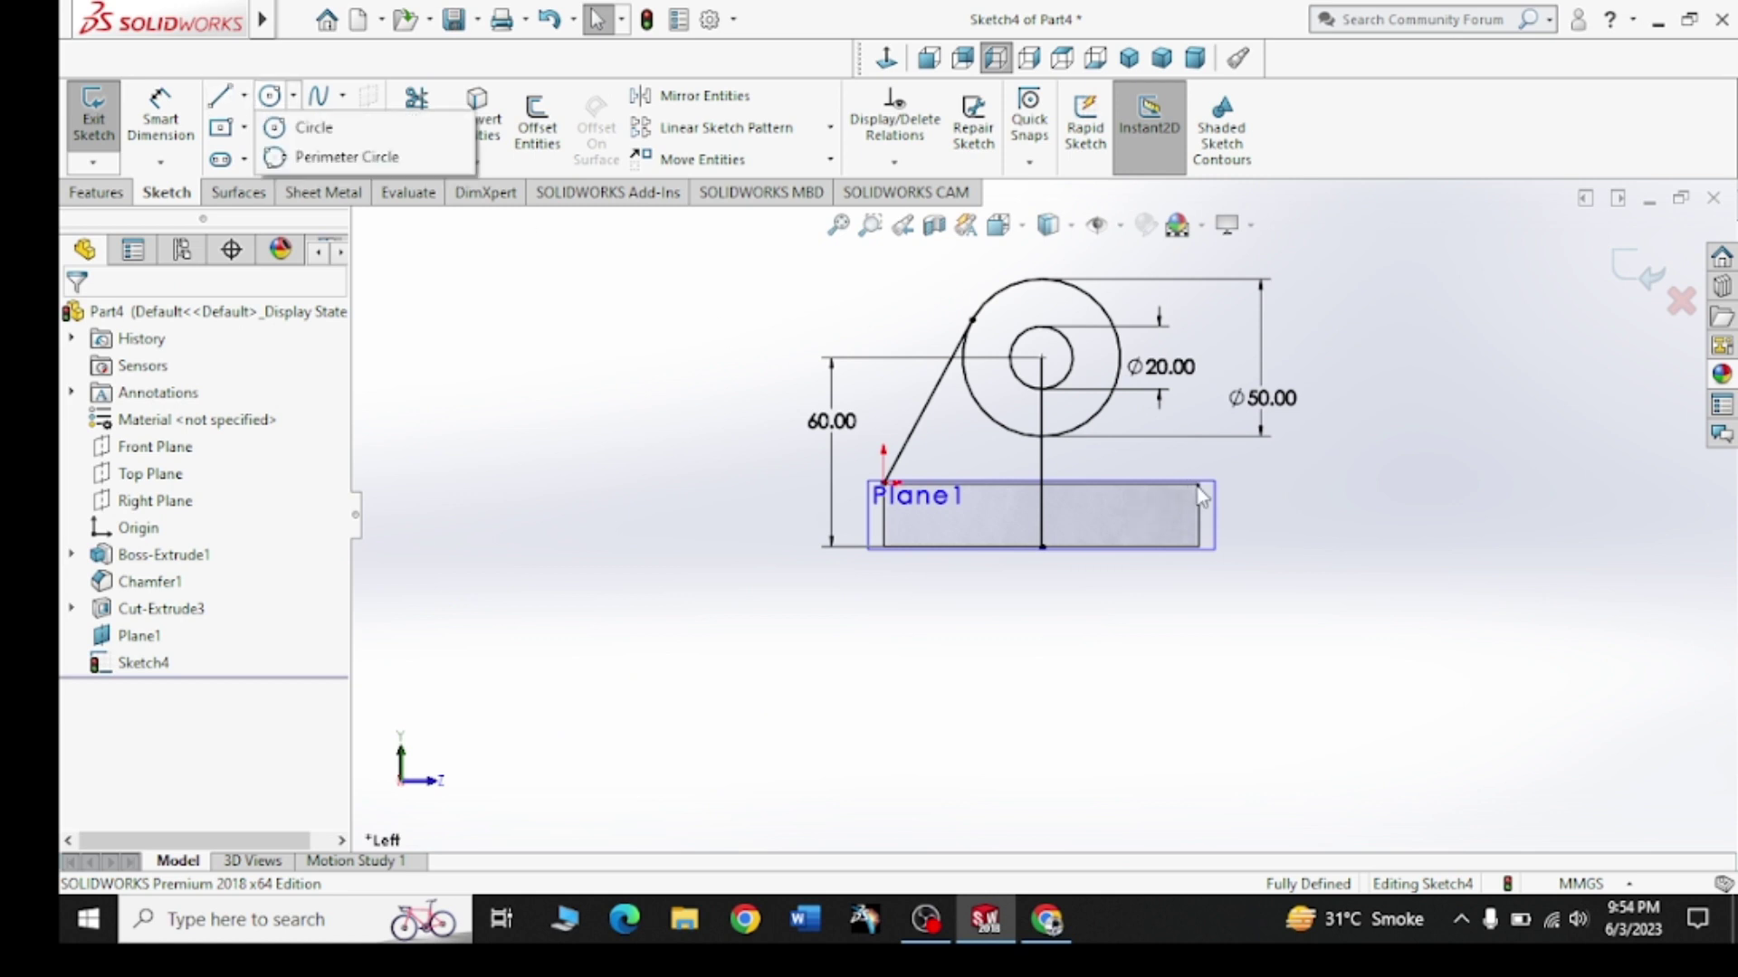
# Draw the right side line from the plate's top-right corner tangent to the large circle
pyautogui.click(244, 96)
pyautogui.click(272, 127)
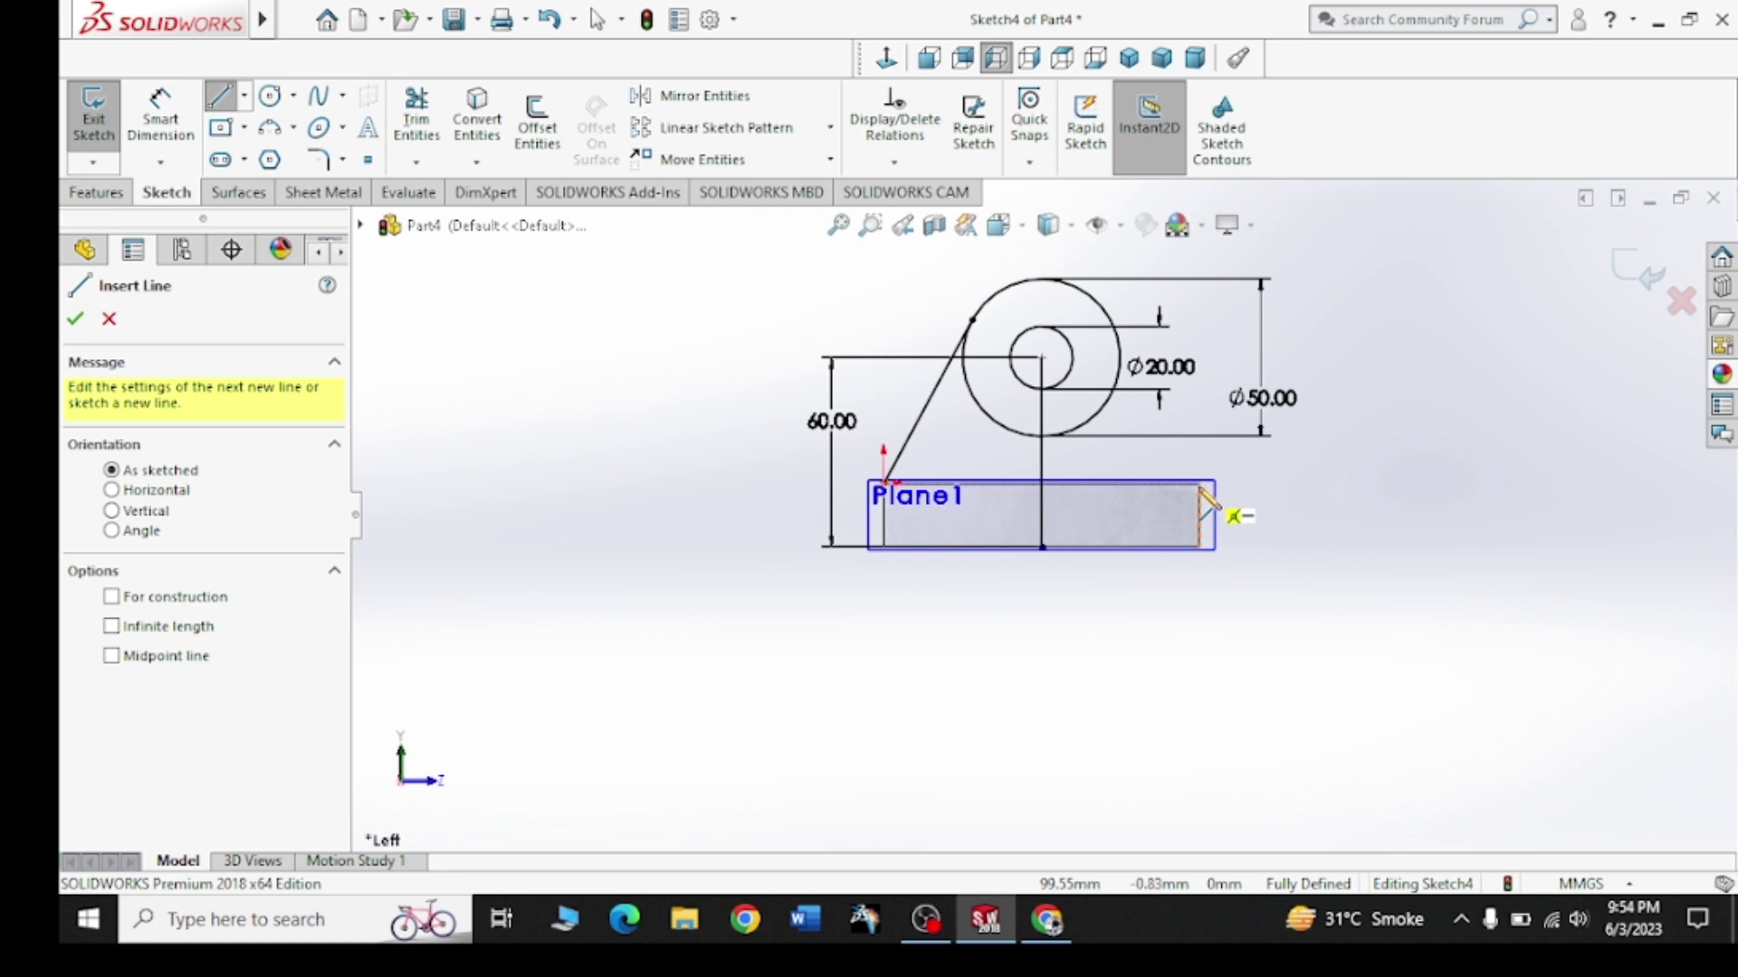
pyautogui.scroll(-3, 1210, 496)
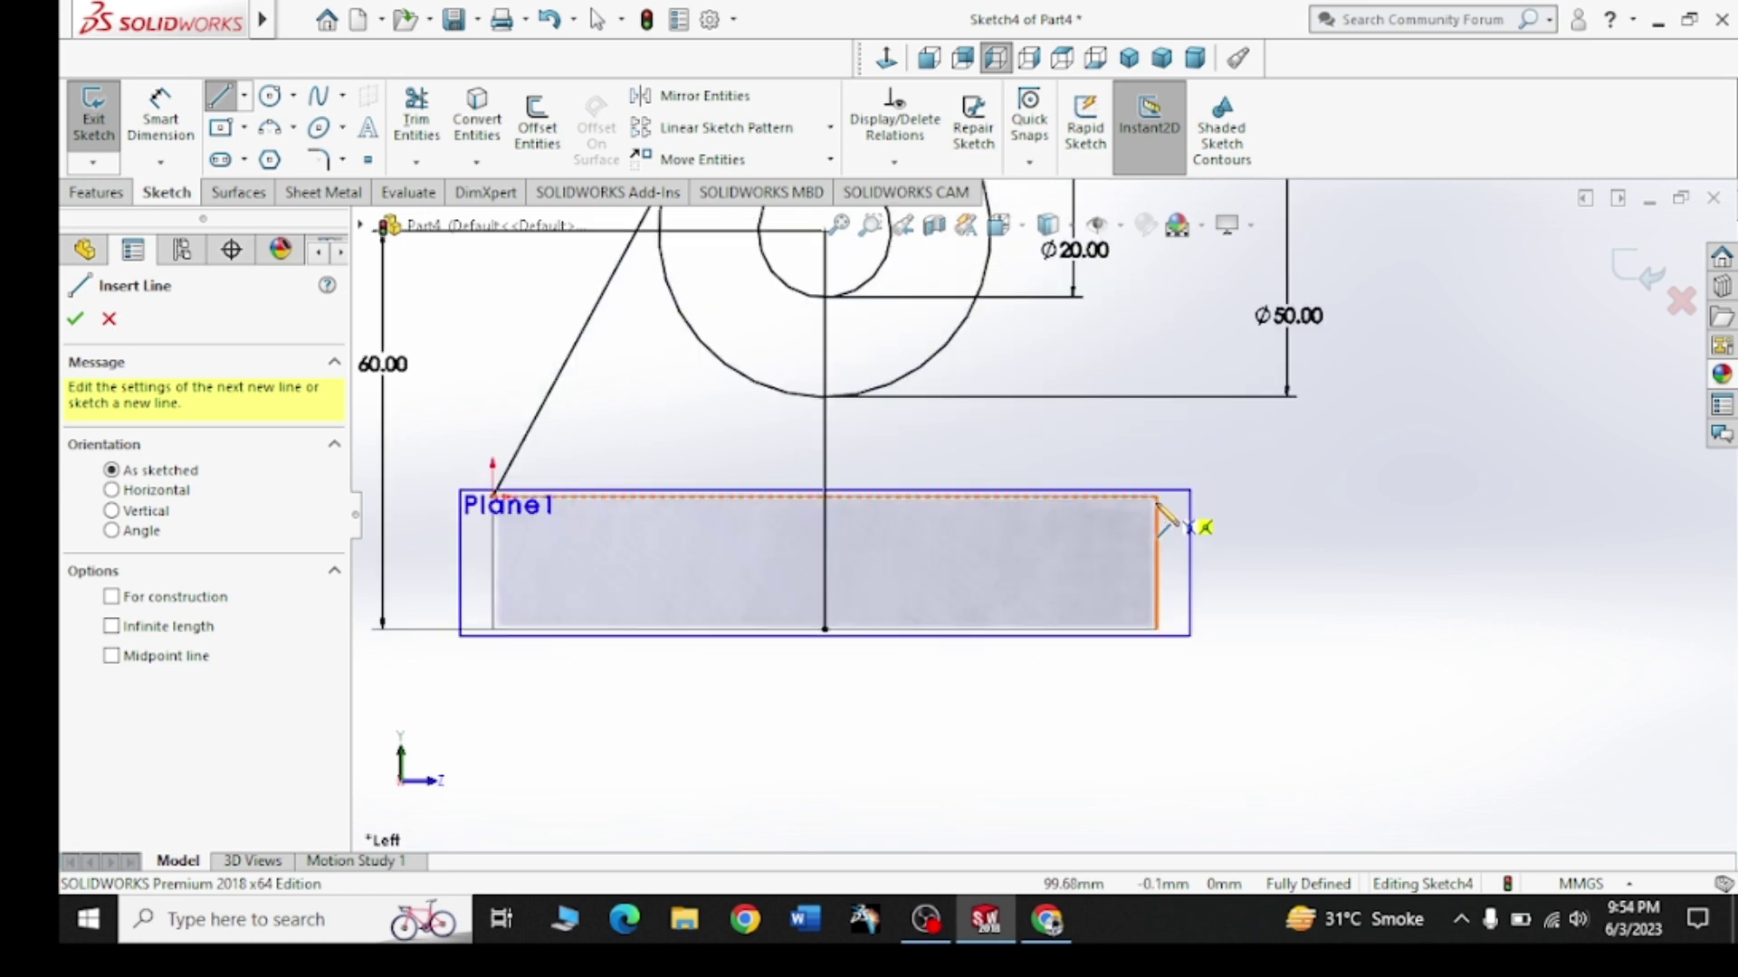
pyautogui.click(1156, 495)
pyautogui.scroll(2, 1040, 520)
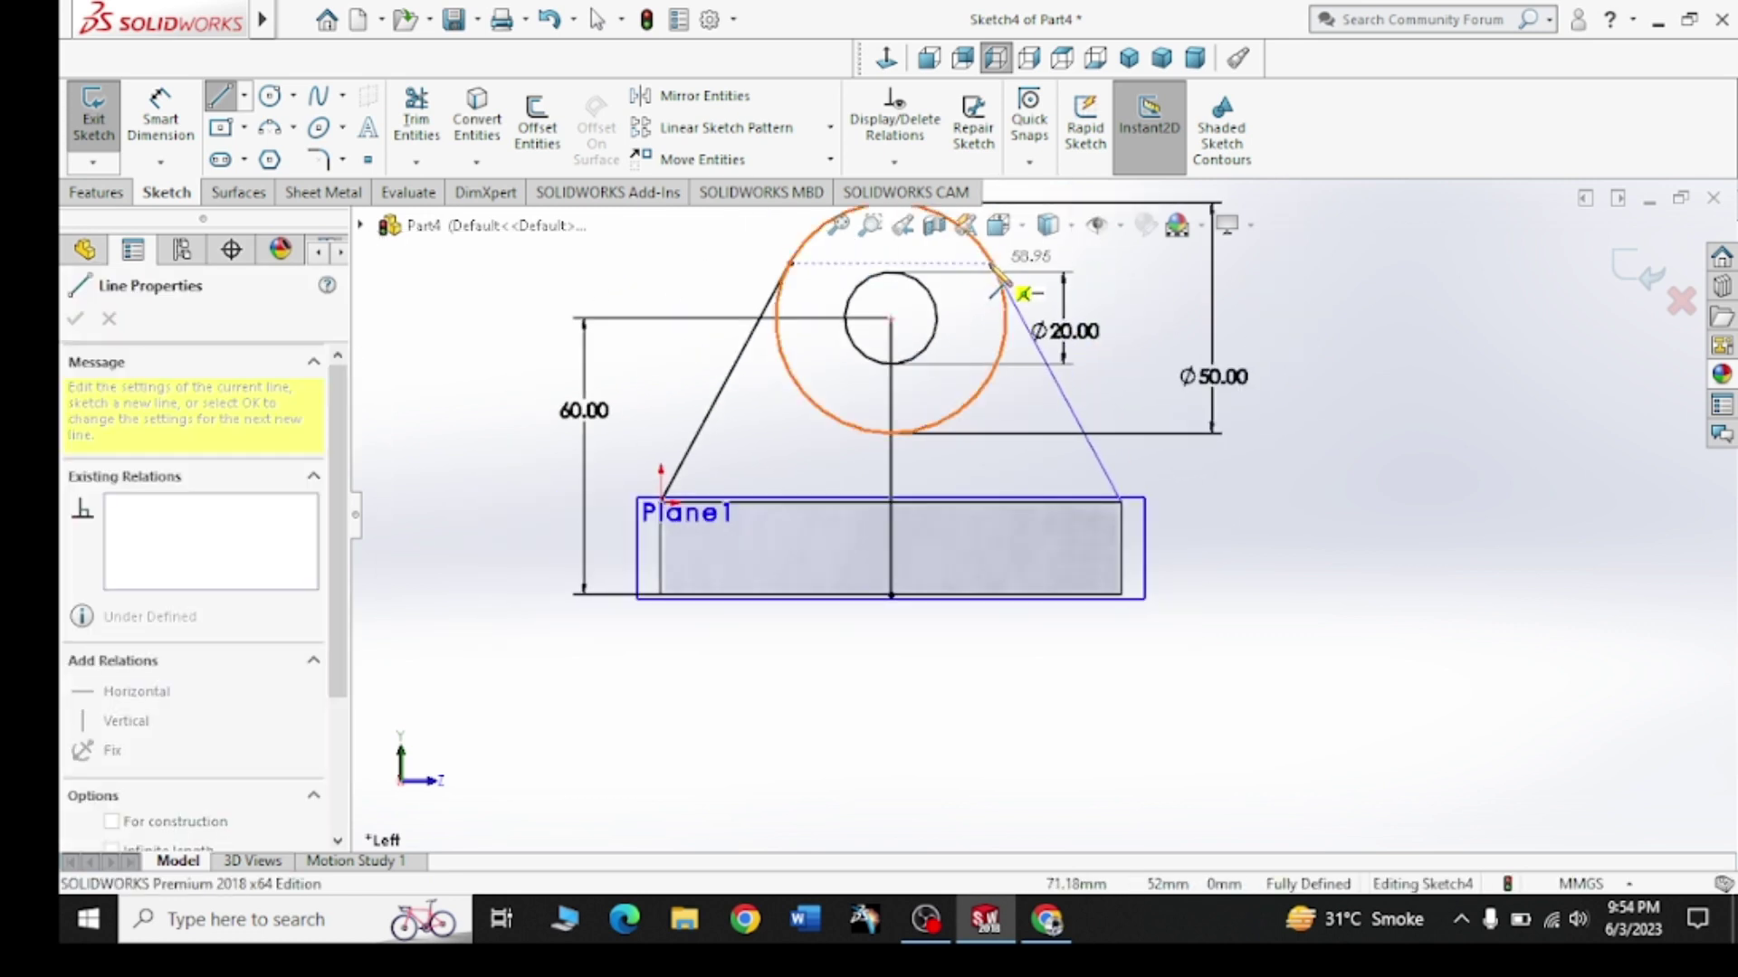
pyautogui.click(998, 283)
pyautogui.rightClick(1159, 317)
pyautogui.click(1195, 333)
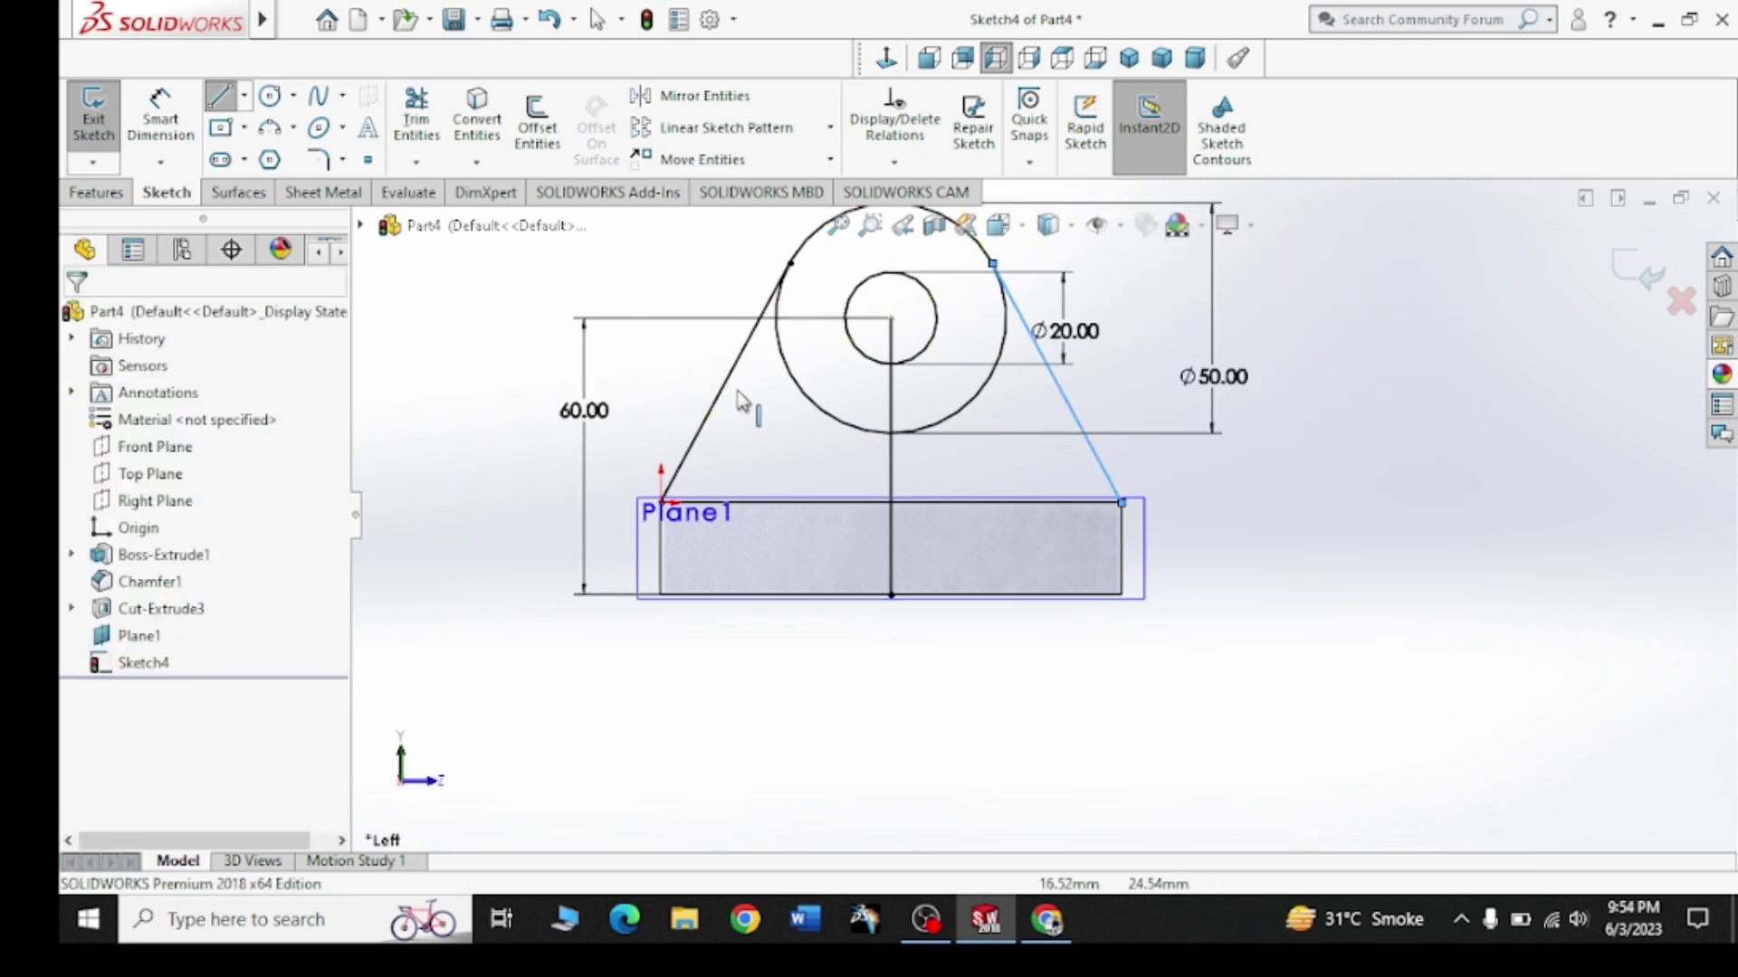
# Delete the vertical centre line and trim away the large circle's lower arc
pyautogui.click(890, 480)
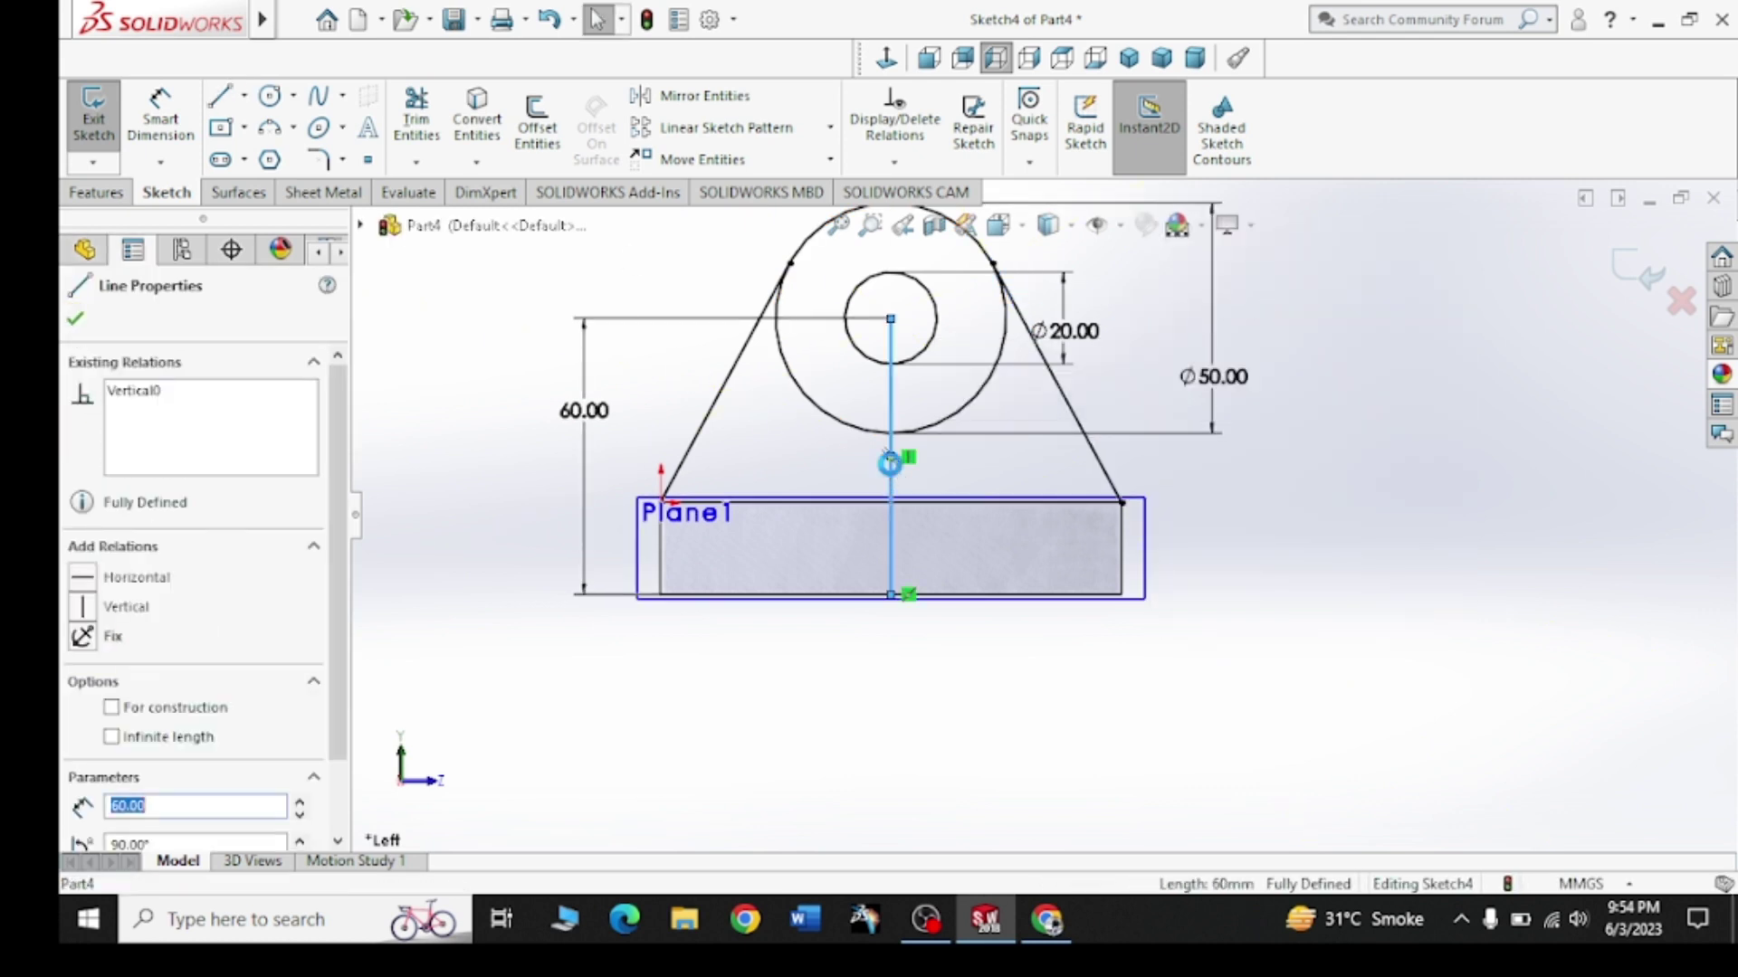
pyautogui.press('Delete')
pyautogui.click(763, 461)
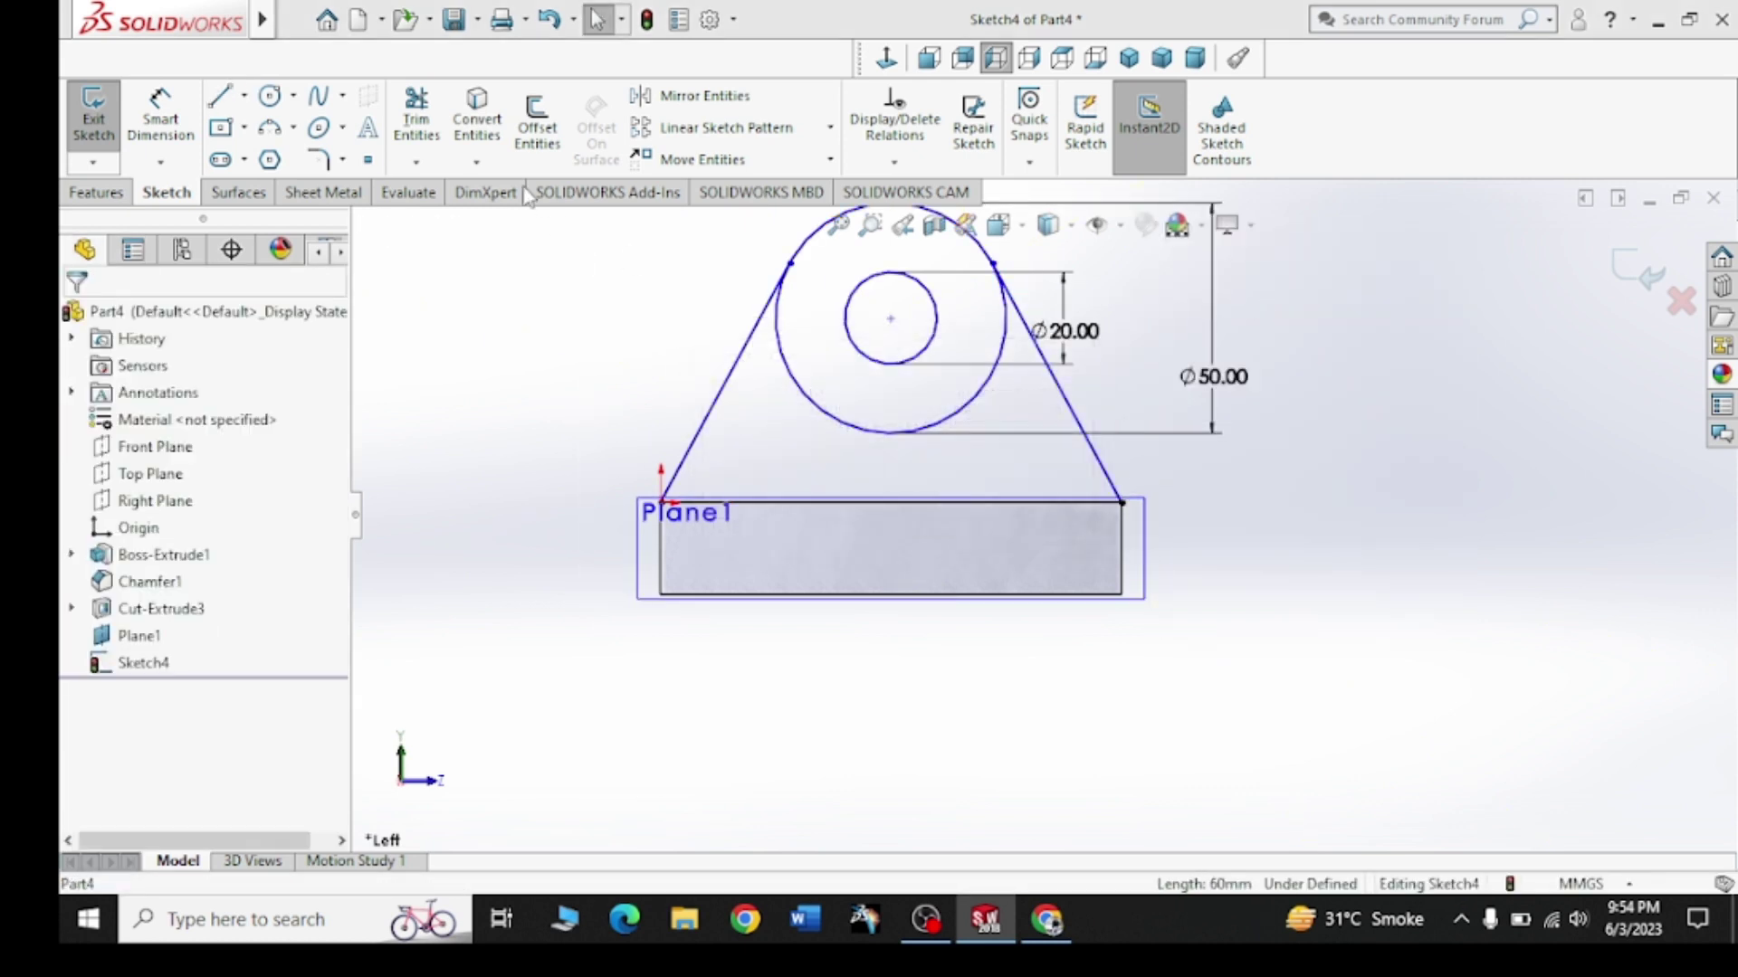
pyautogui.click(416, 118)
pyautogui.moveTo(805, 407); pyautogui.dragTo(817, 391)
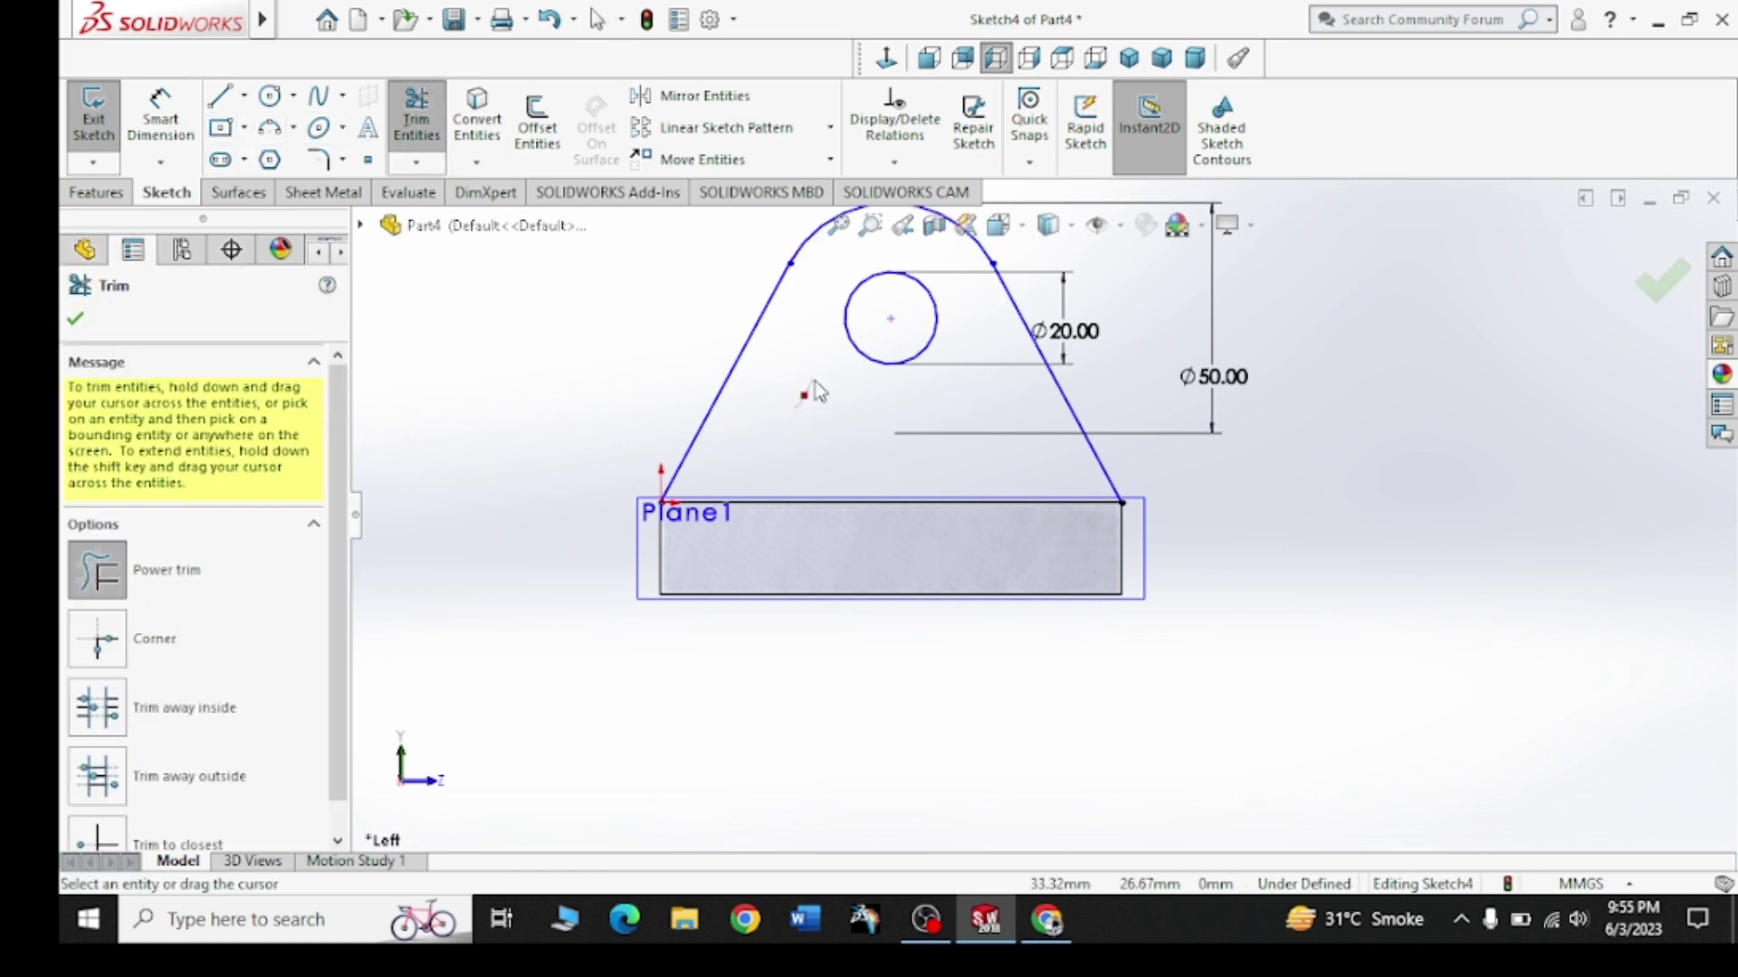
pyautogui.click(75, 319)
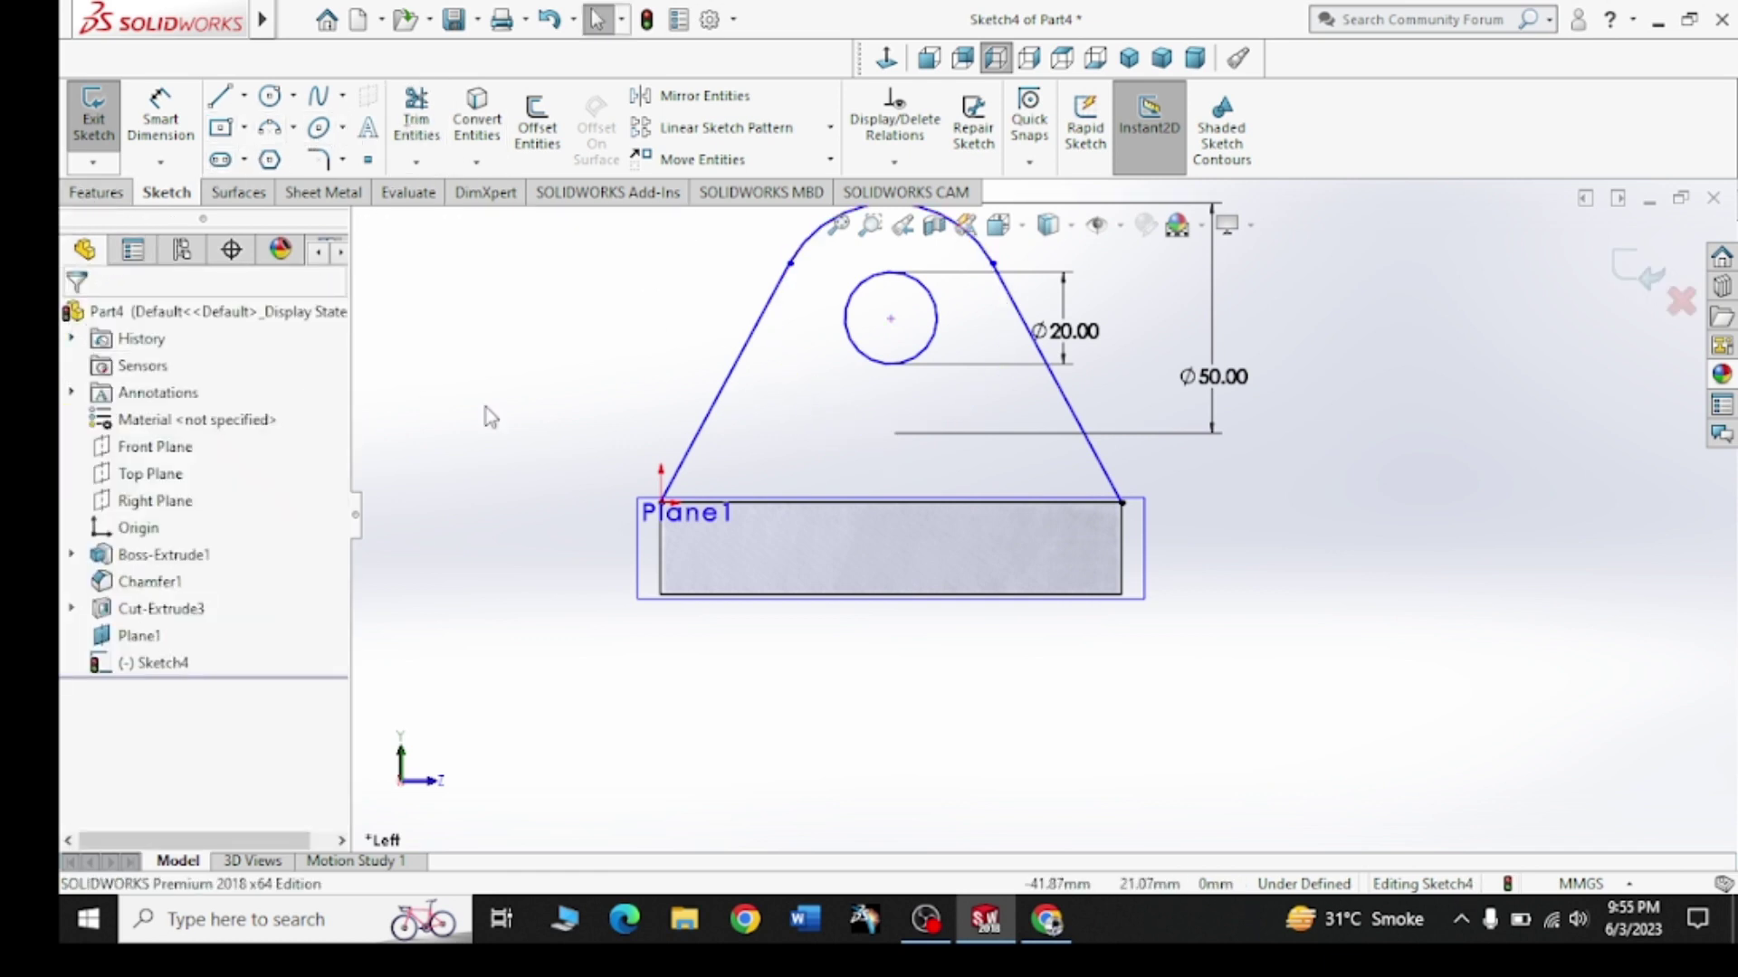
pyautogui.moveTo(488, 416); pyautogui.dragTo(643, 387, button='middle')
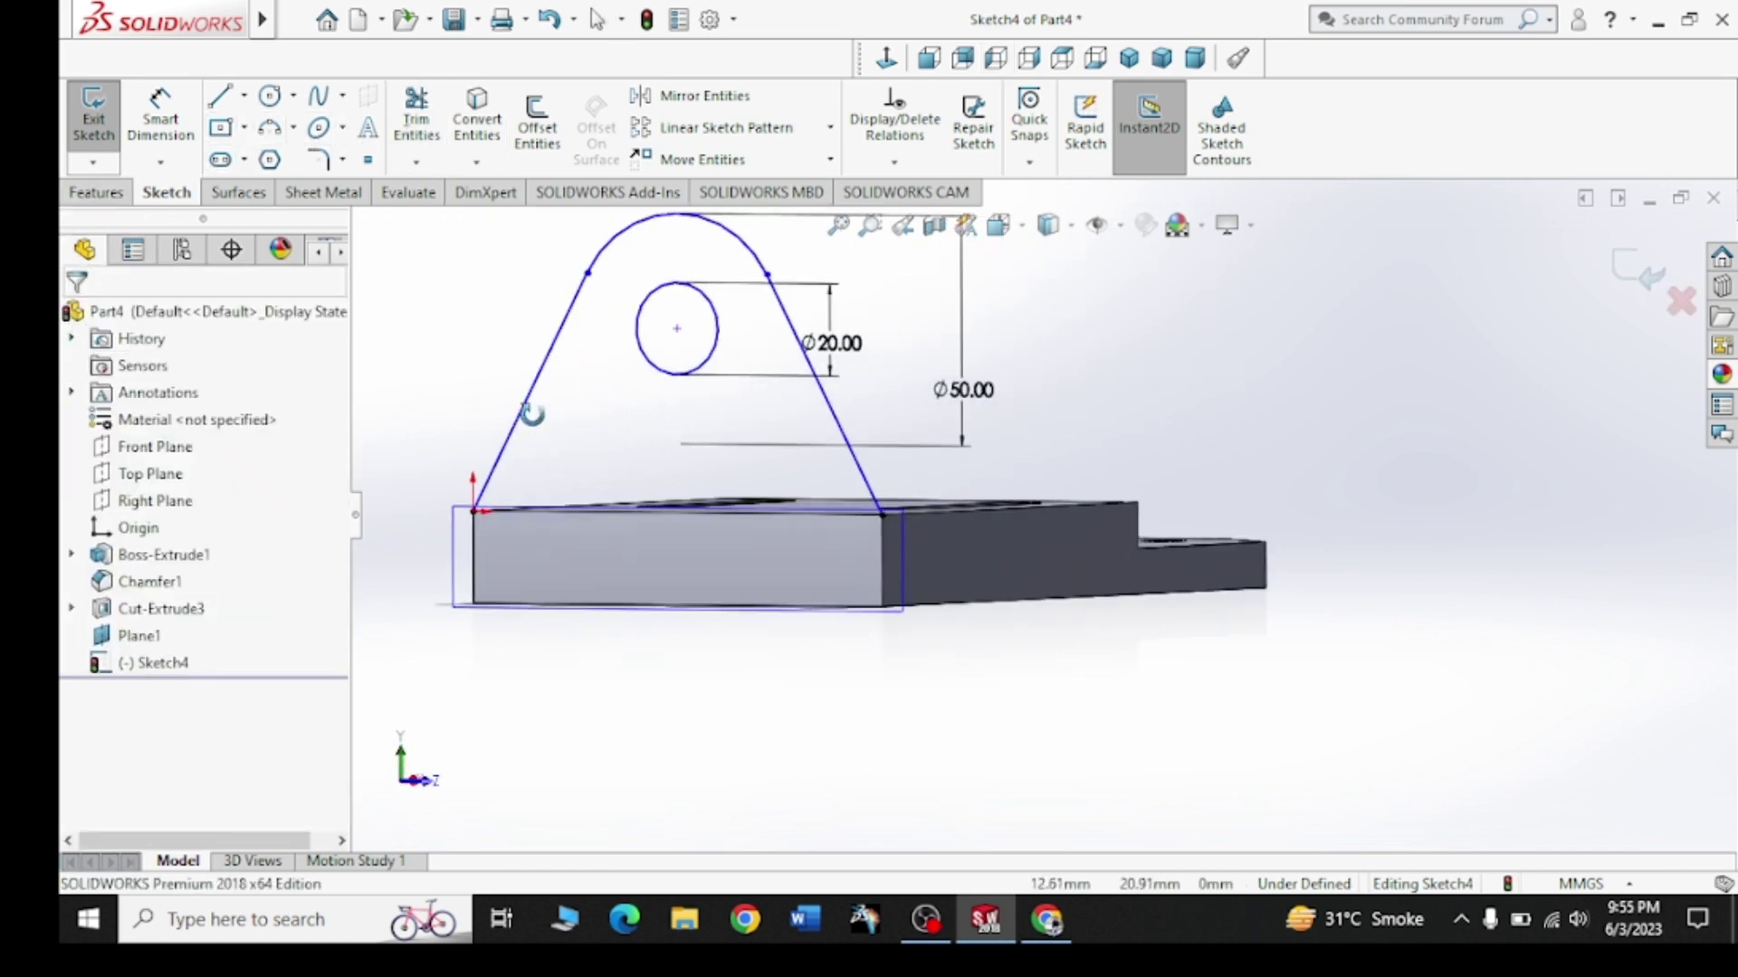
pyautogui.click(95, 193)
pyautogui.click(103, 118)
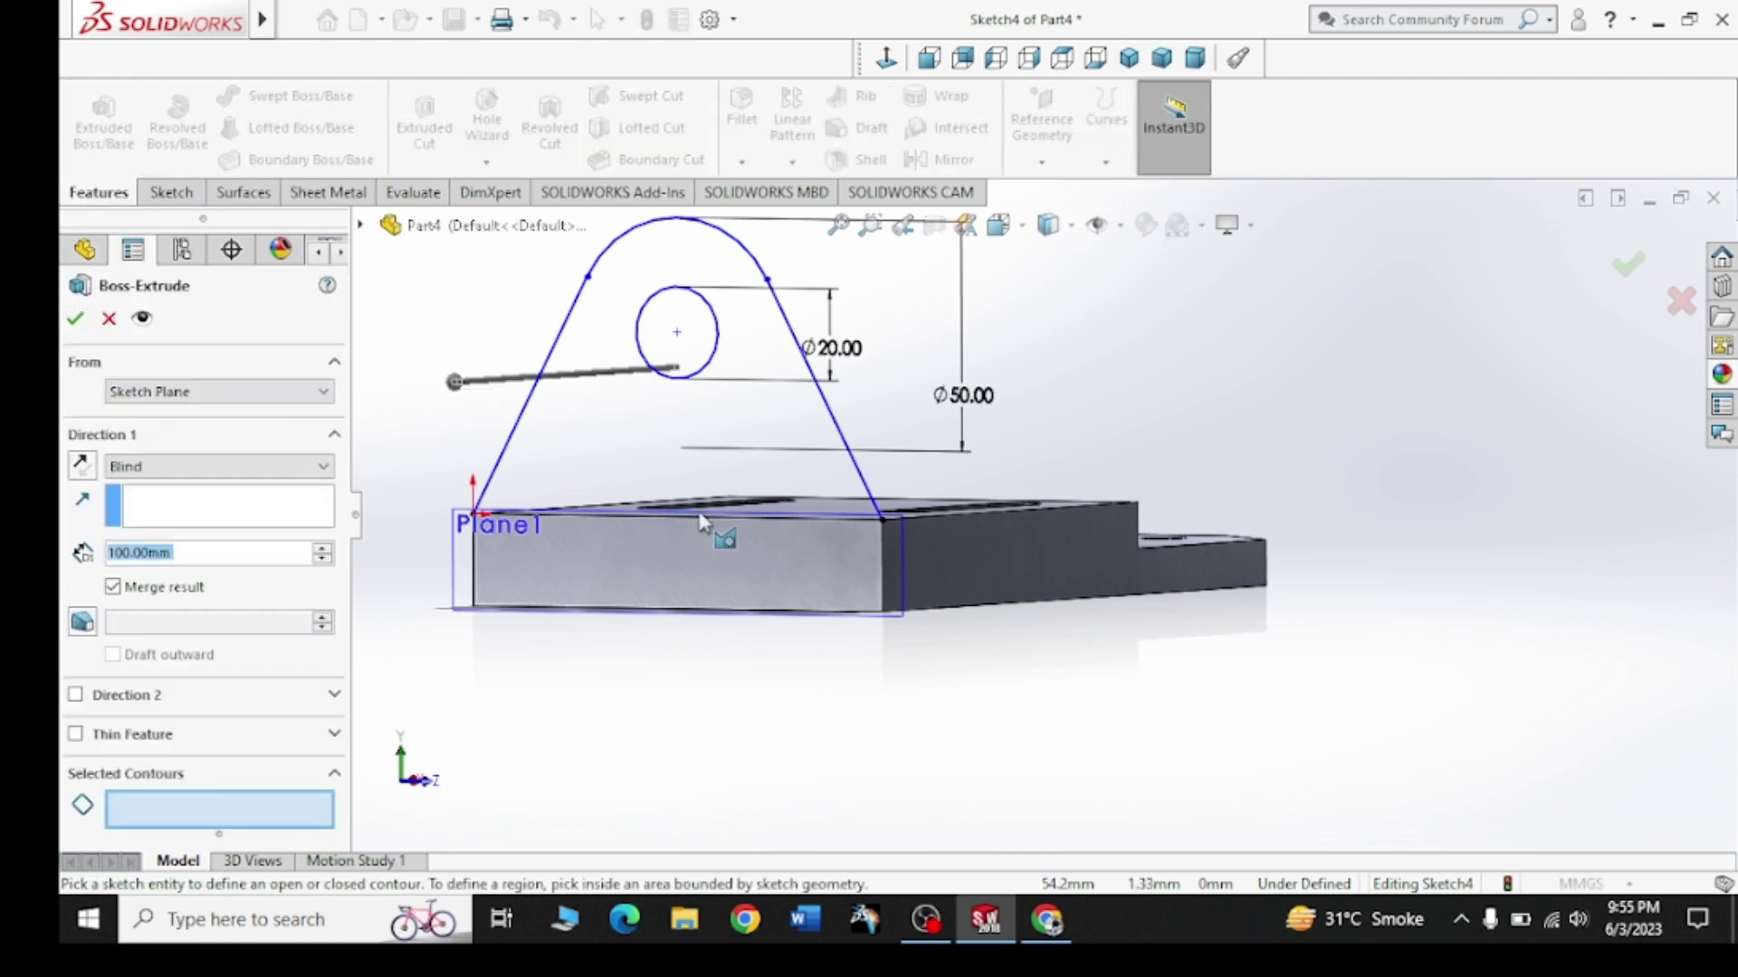
pyautogui.click(517, 416)
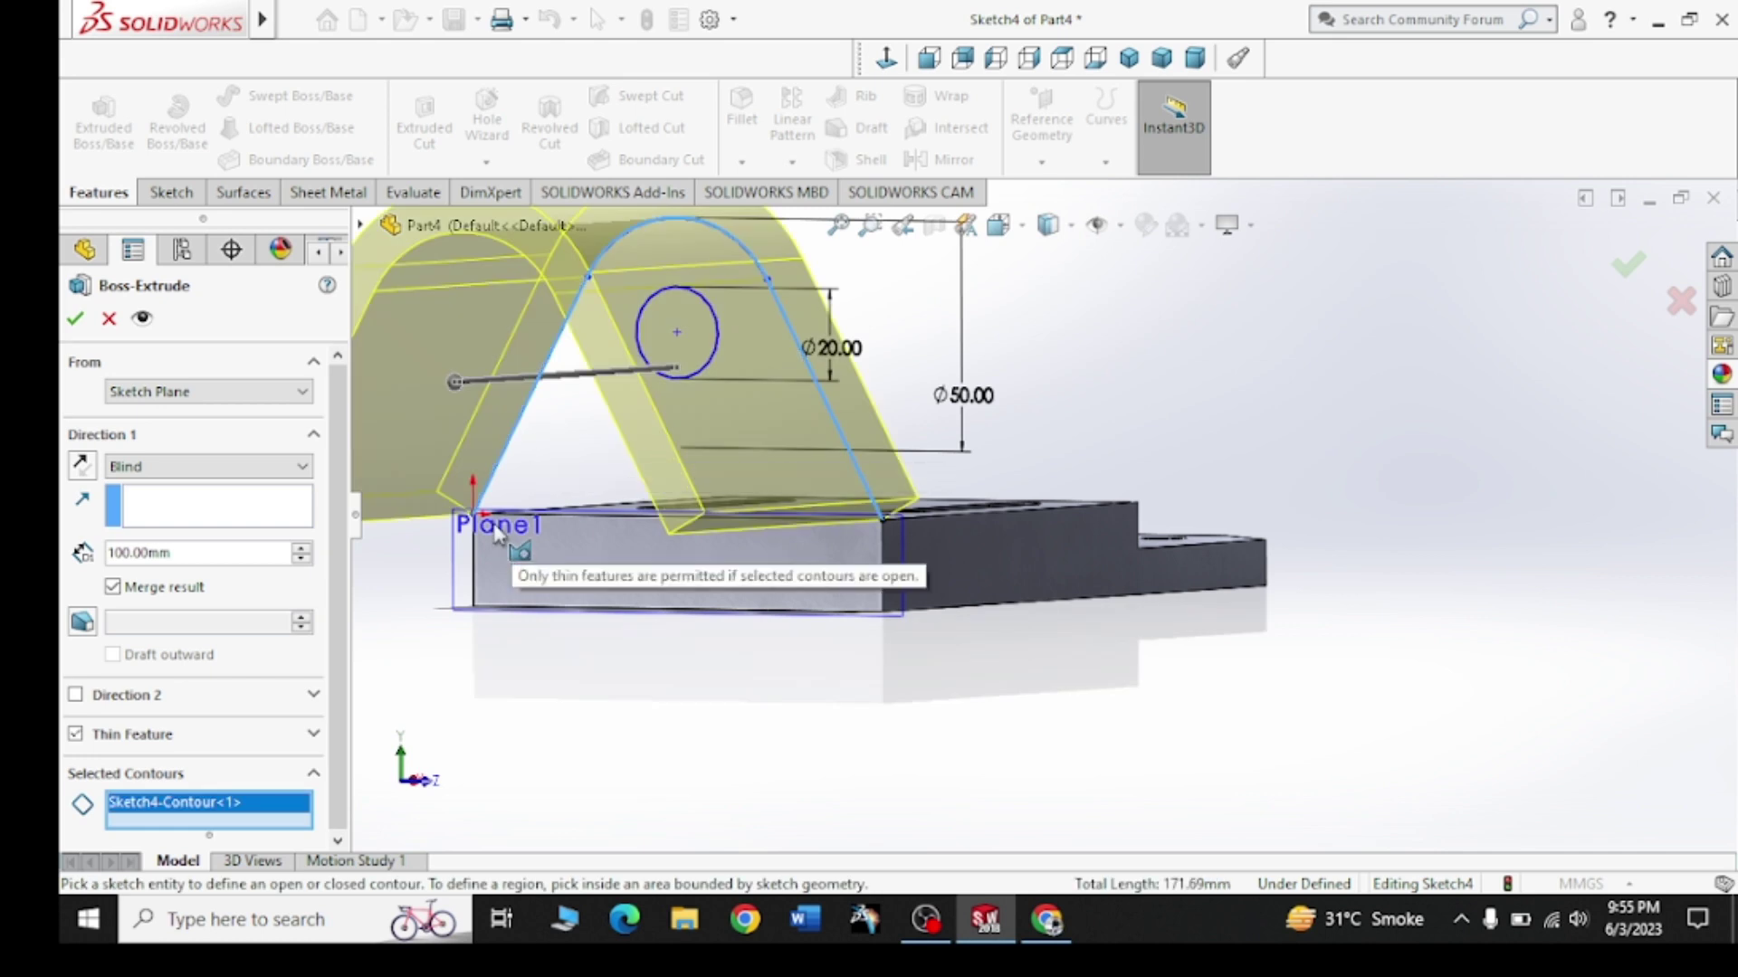
pyautogui.rightClick(125, 808)
pyautogui.click(195, 814)
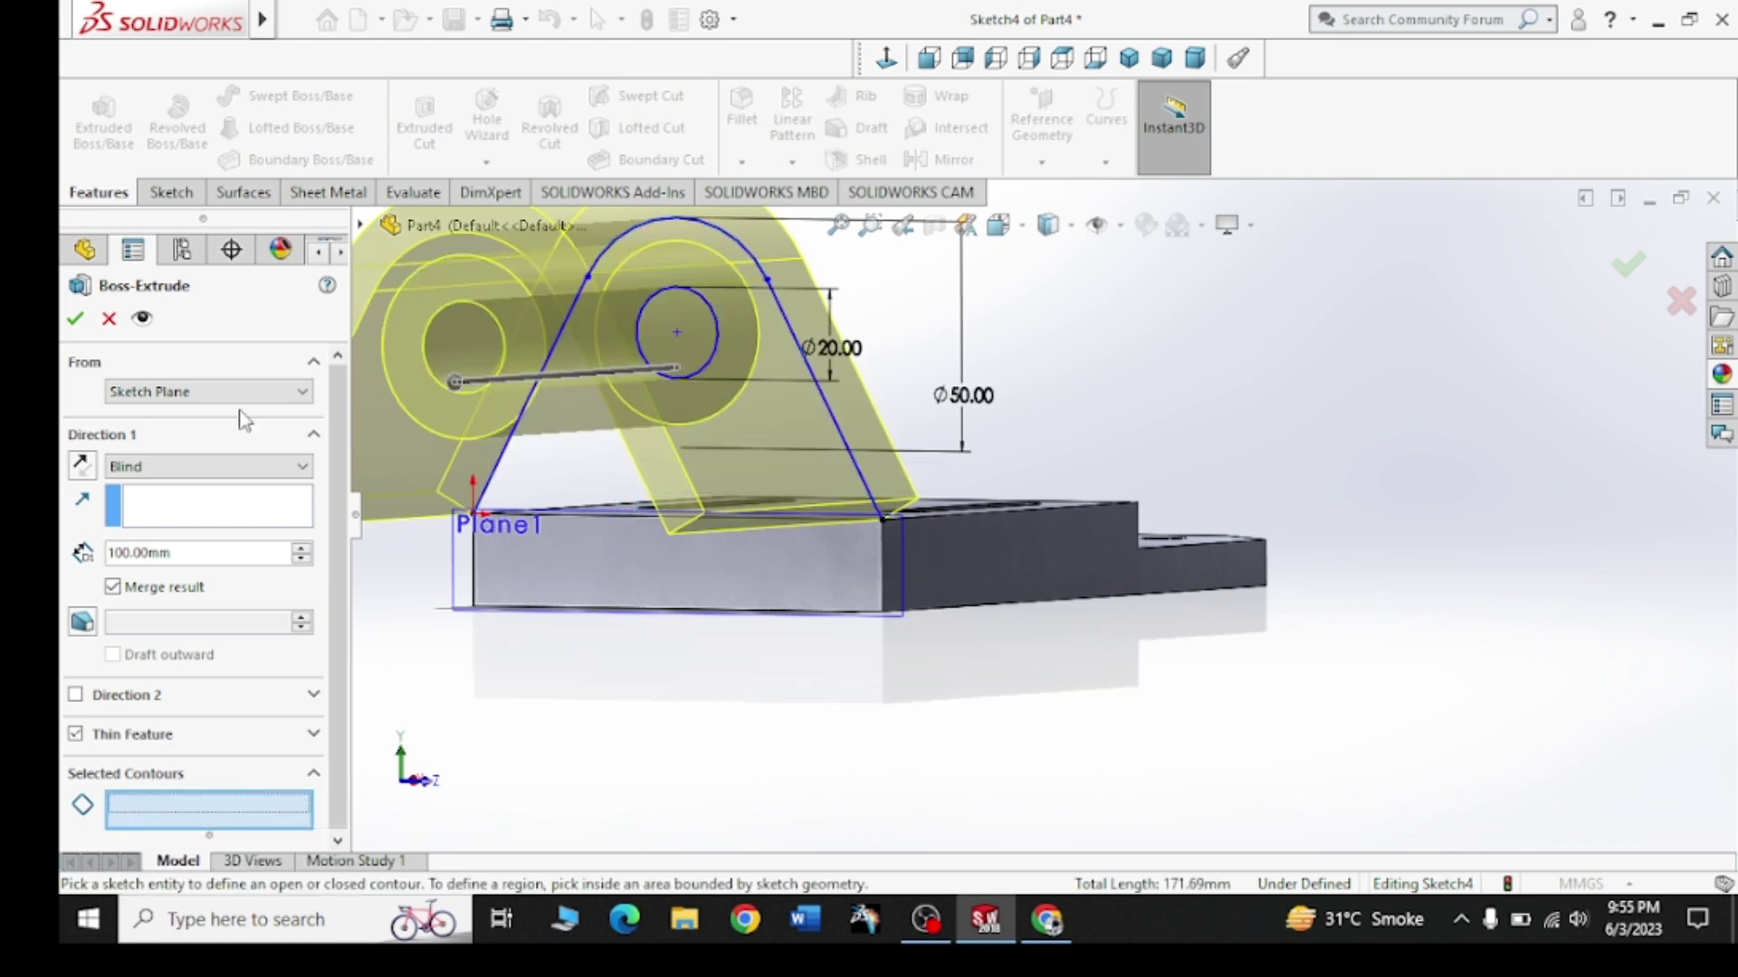
pyautogui.click(77, 319)
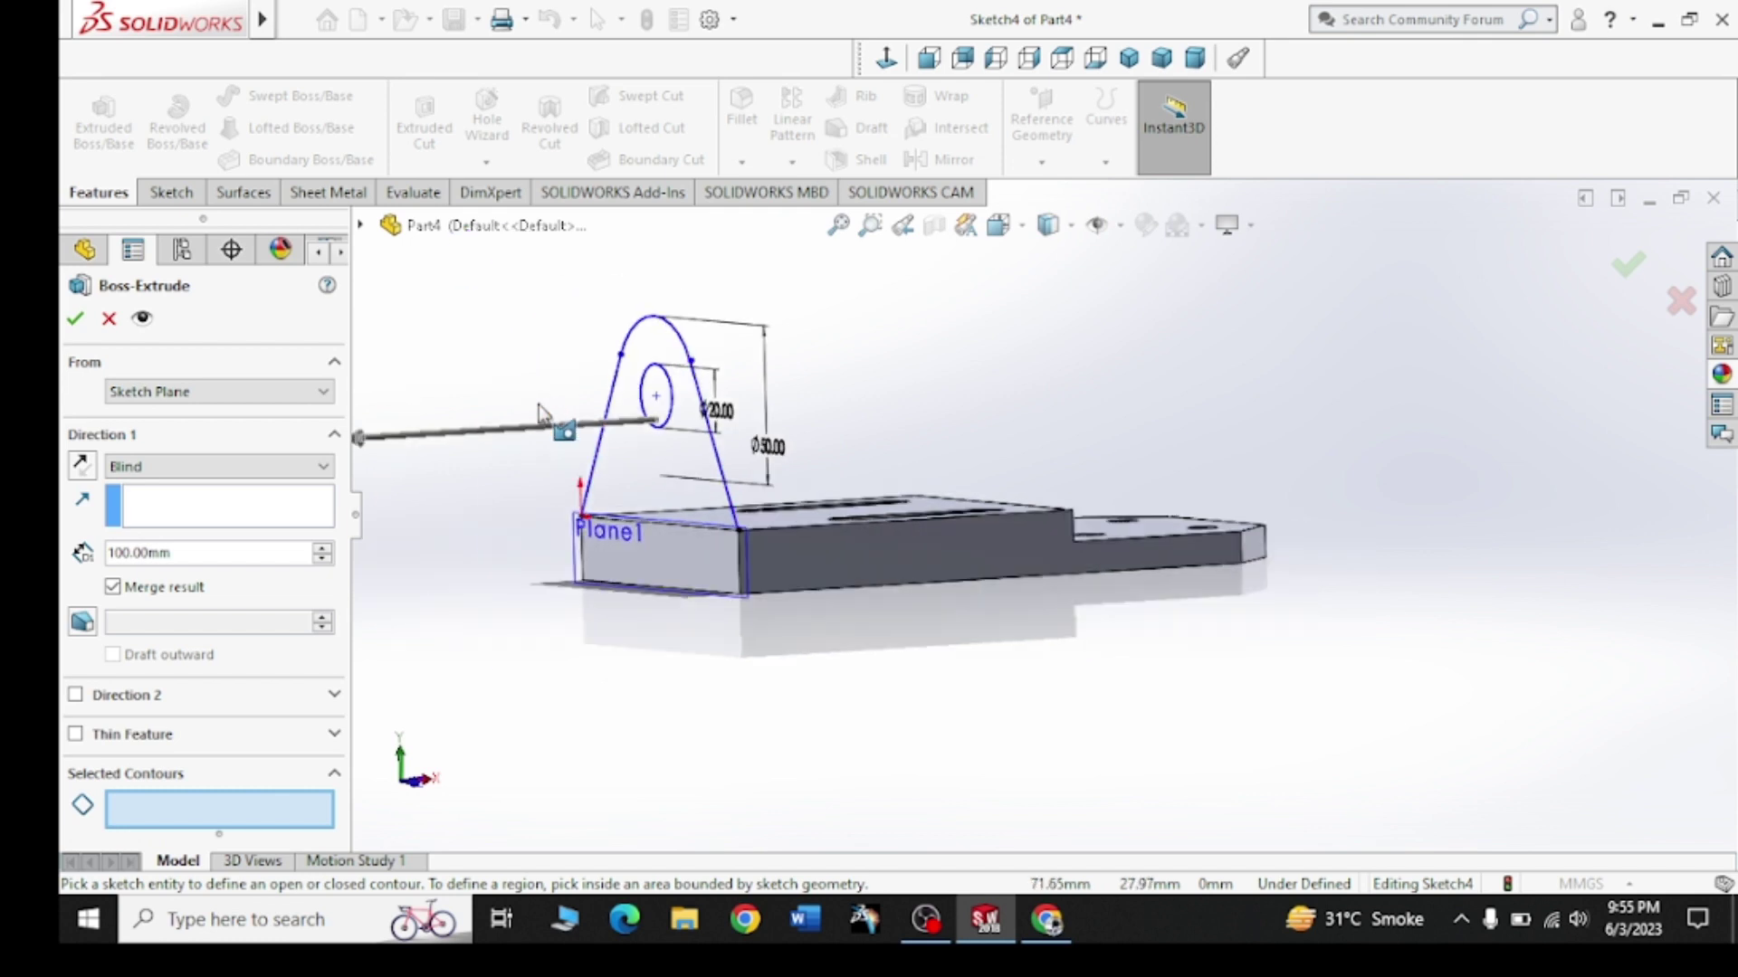
pyautogui.click(77, 318)
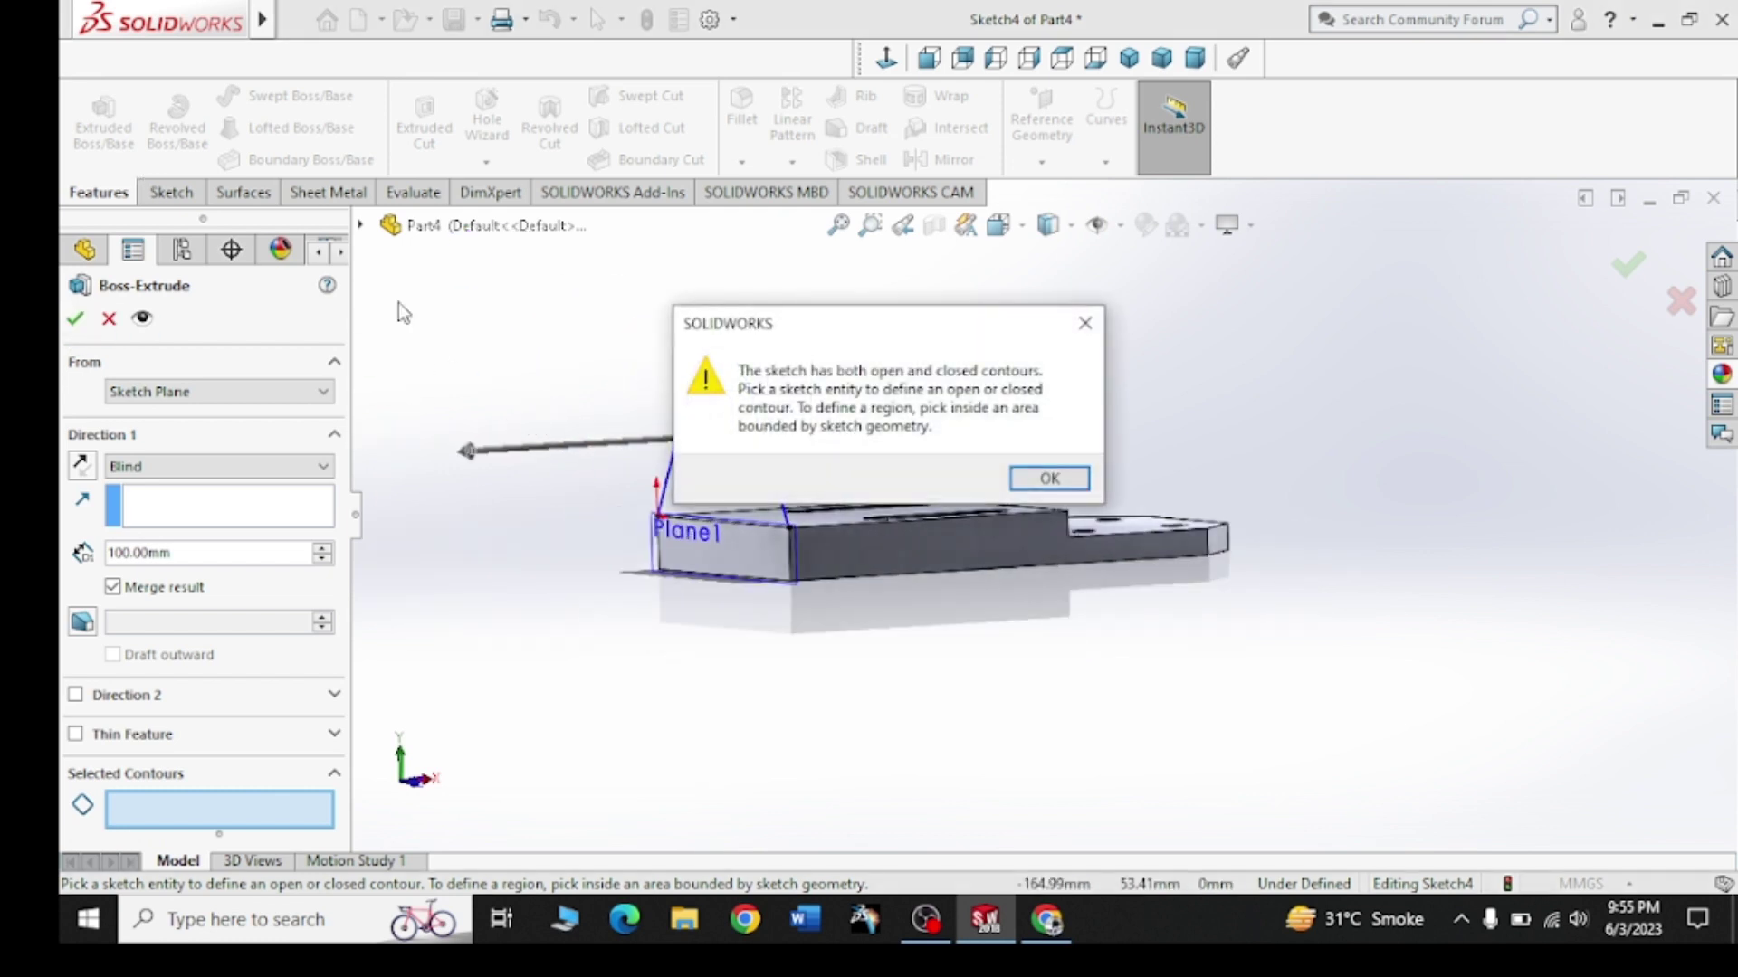
pyautogui.click(1072, 498)
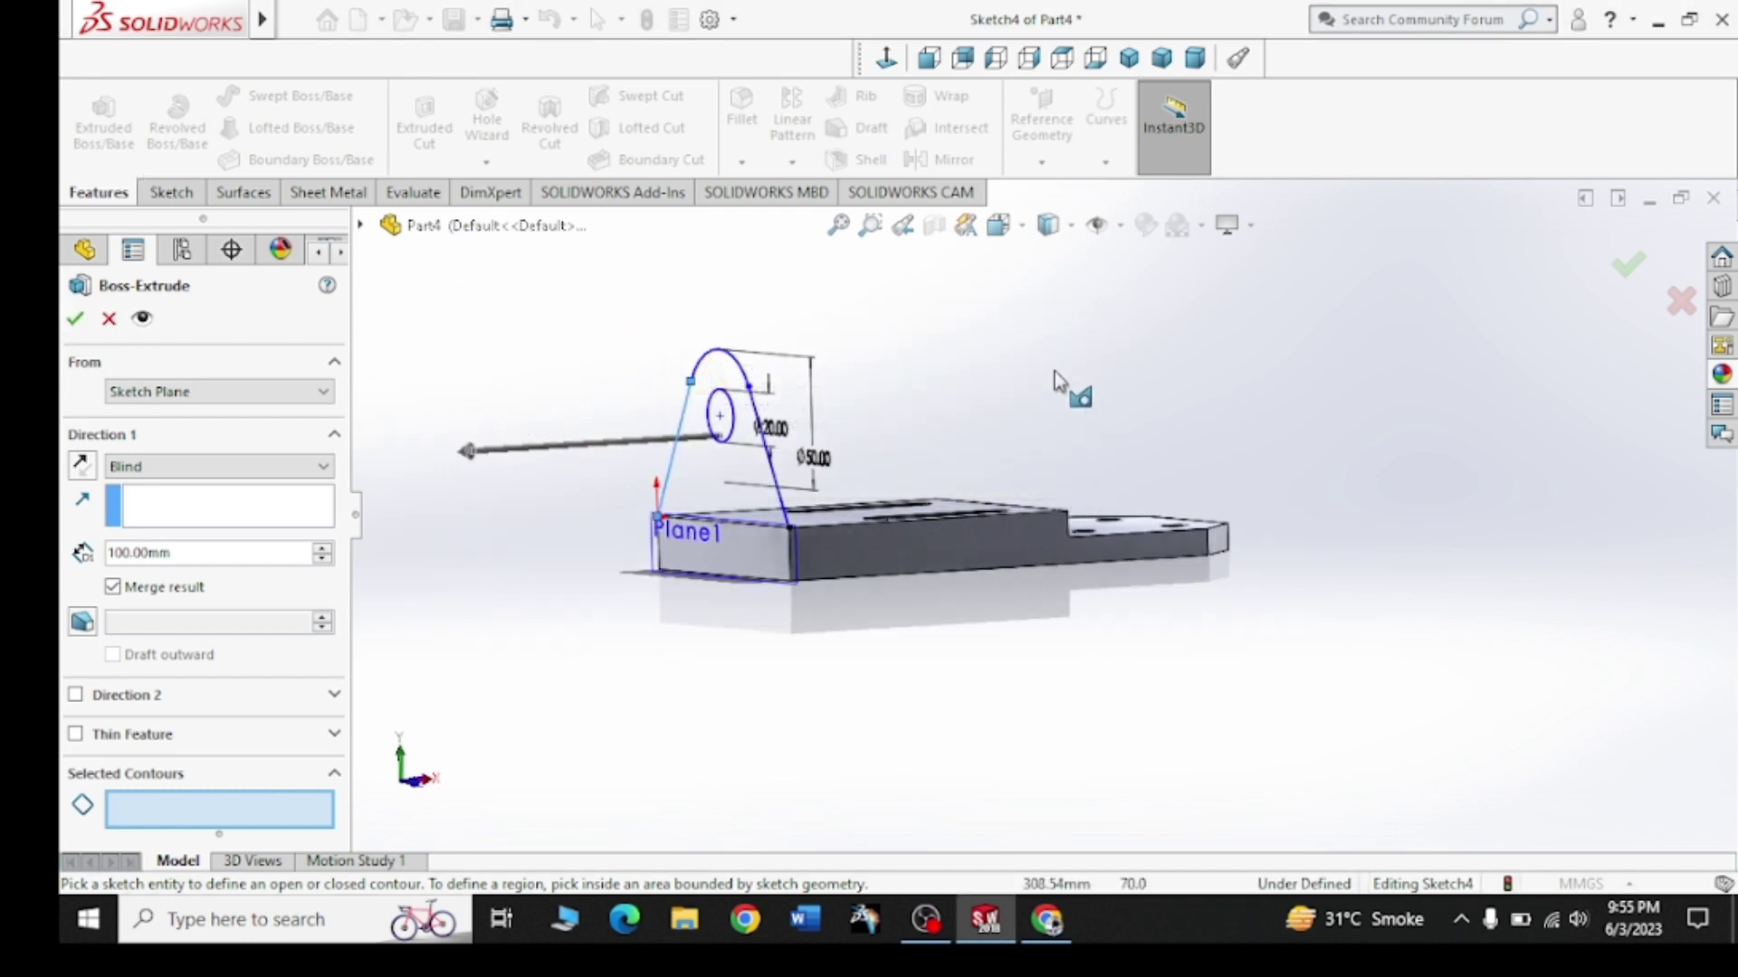
pyautogui.click(107, 320)
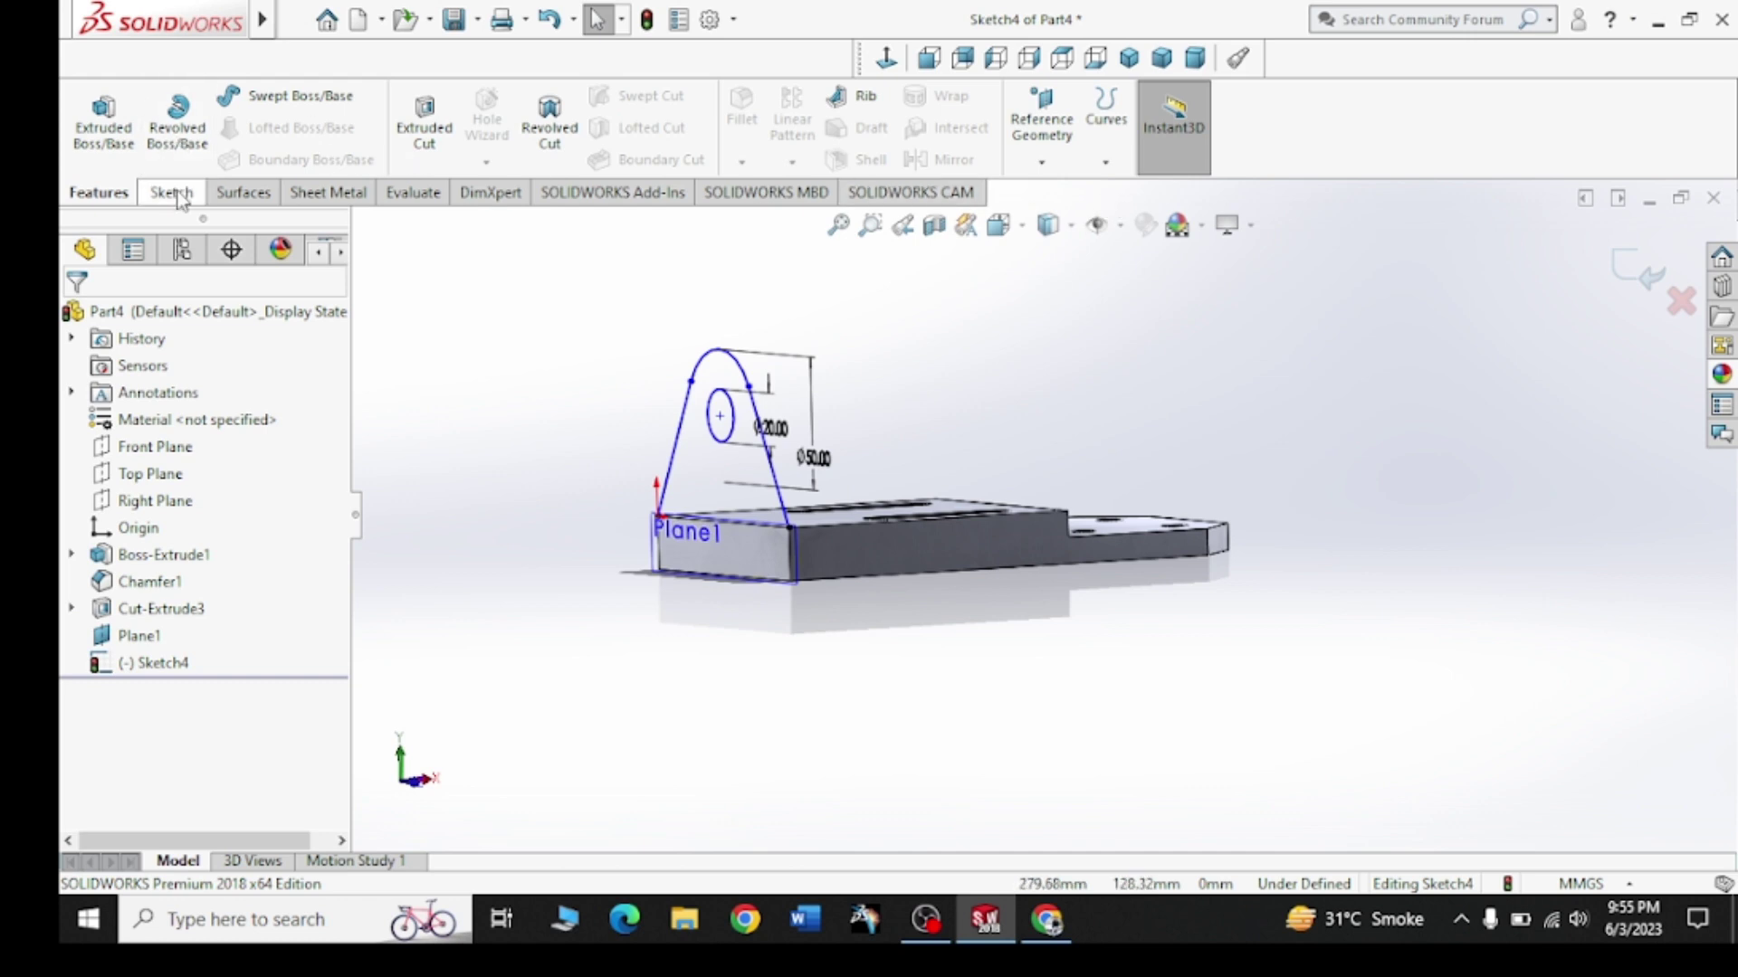
# Add a line along the plate's top front edge to close the lug sketch
pyautogui.click(180, 193)
pyautogui.click(220, 95)
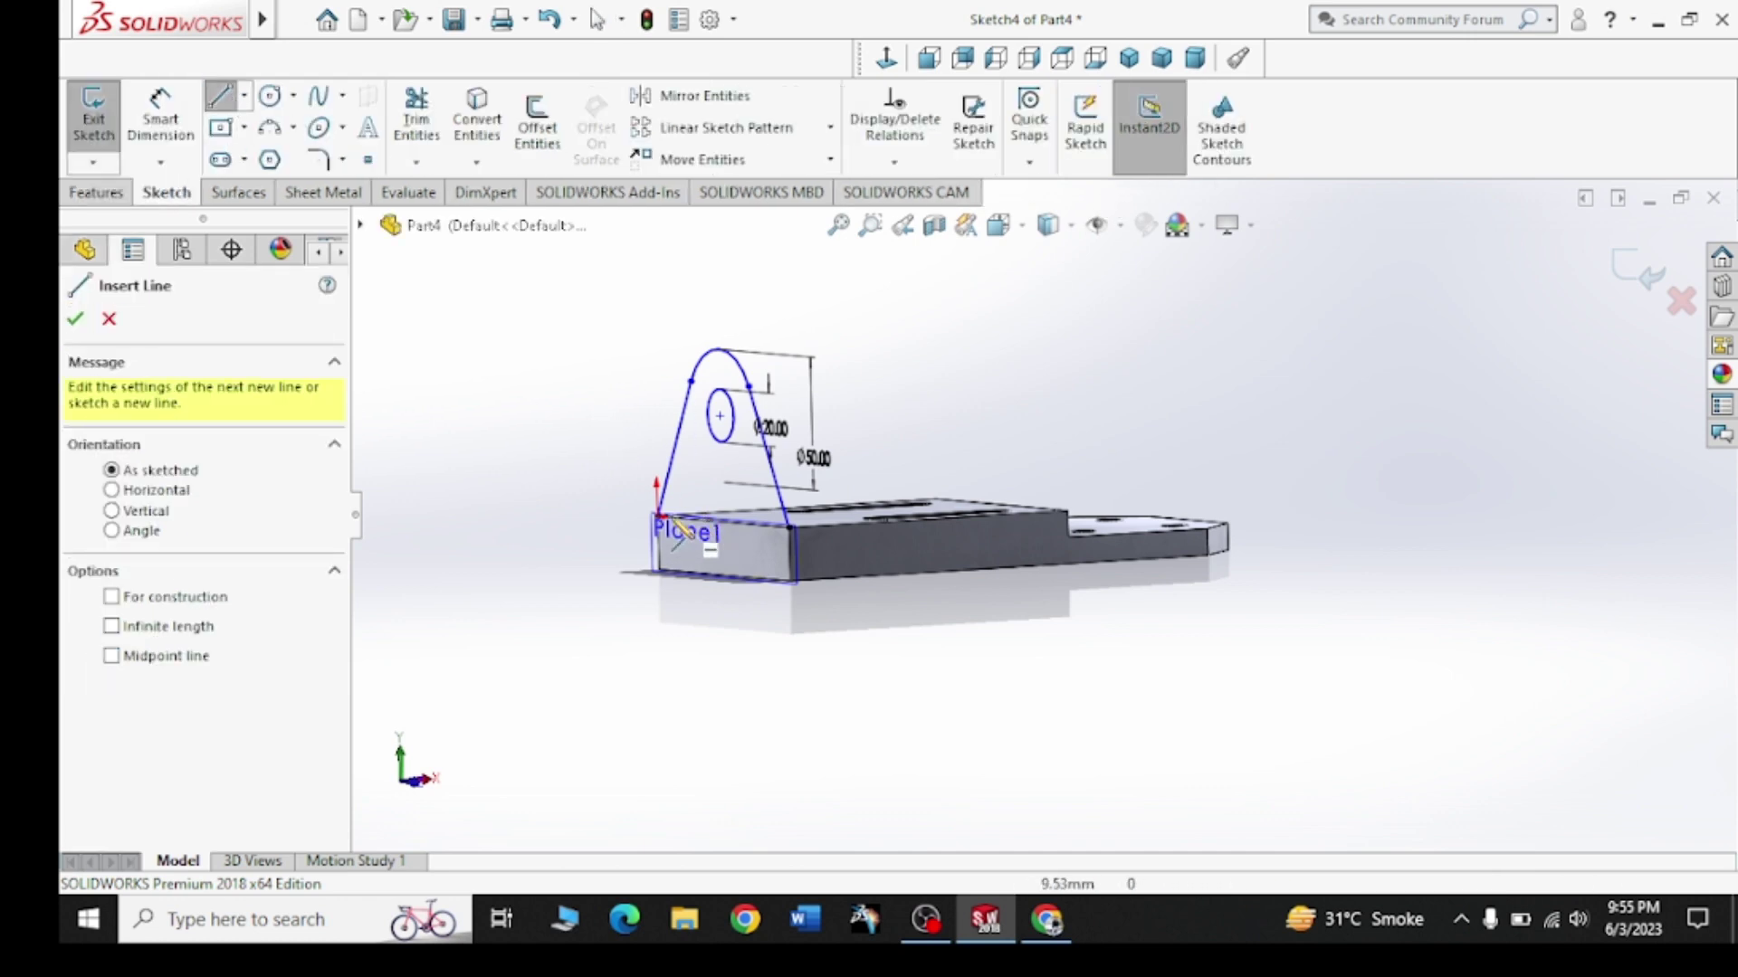
pyautogui.scroll(-3, 680, 532)
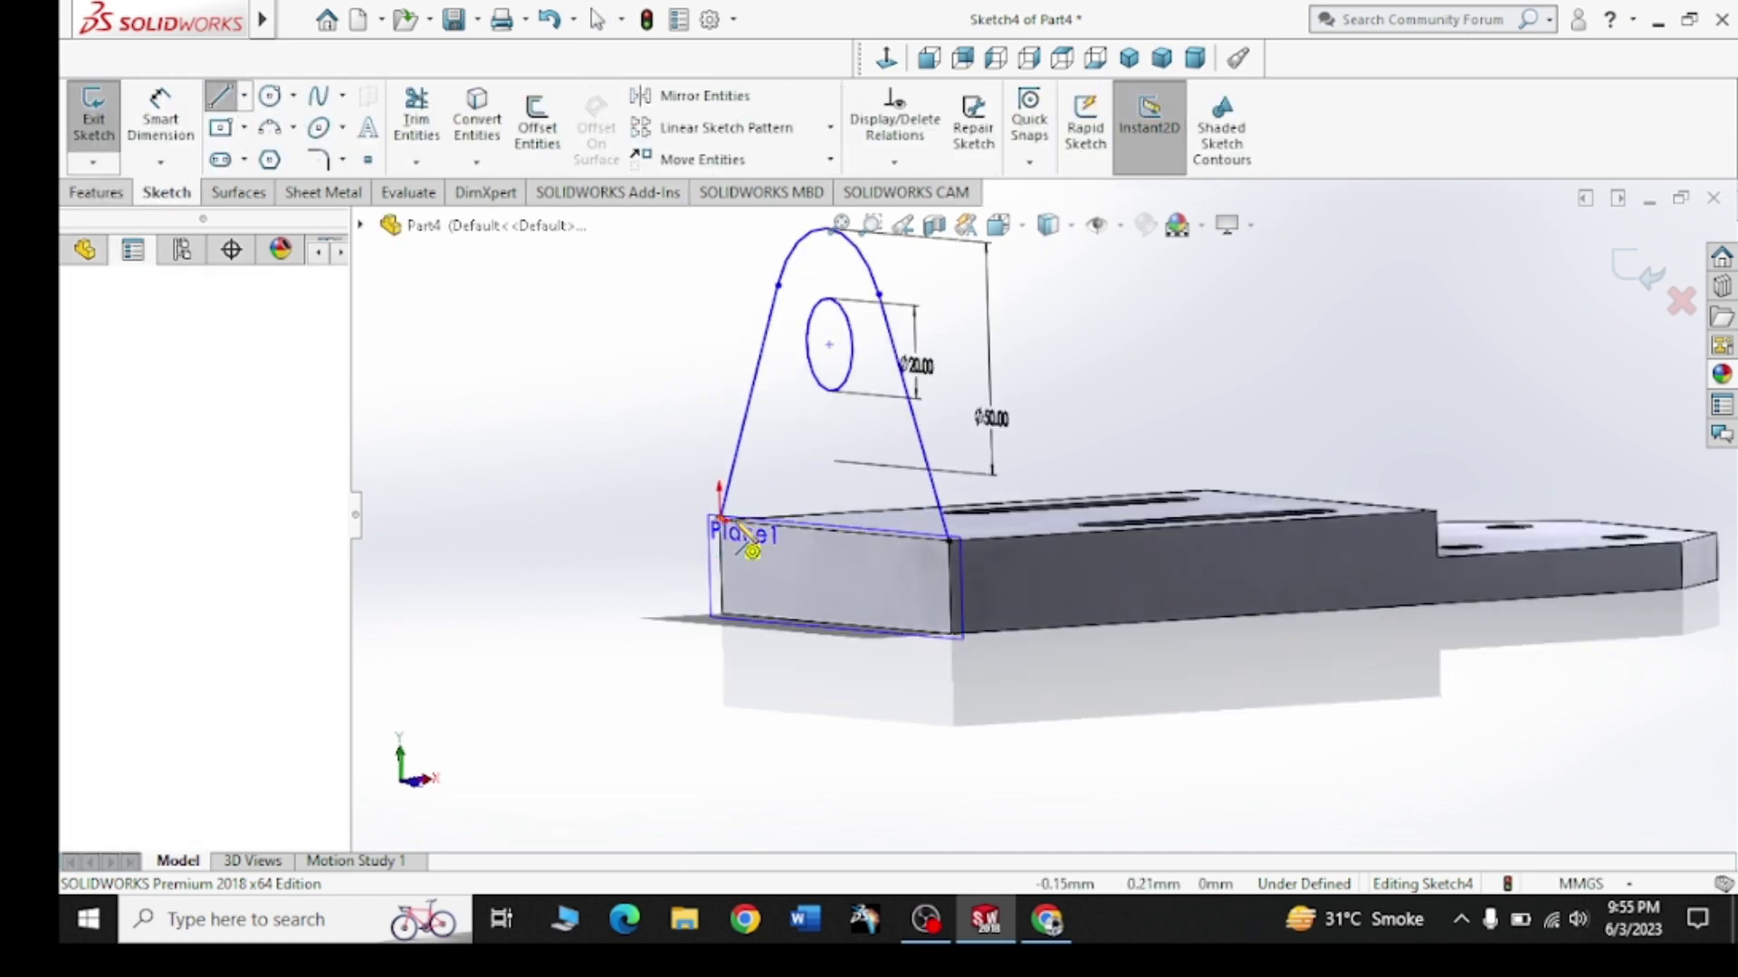
pyautogui.moveTo(721, 523); pyautogui.dragTo(948, 540)
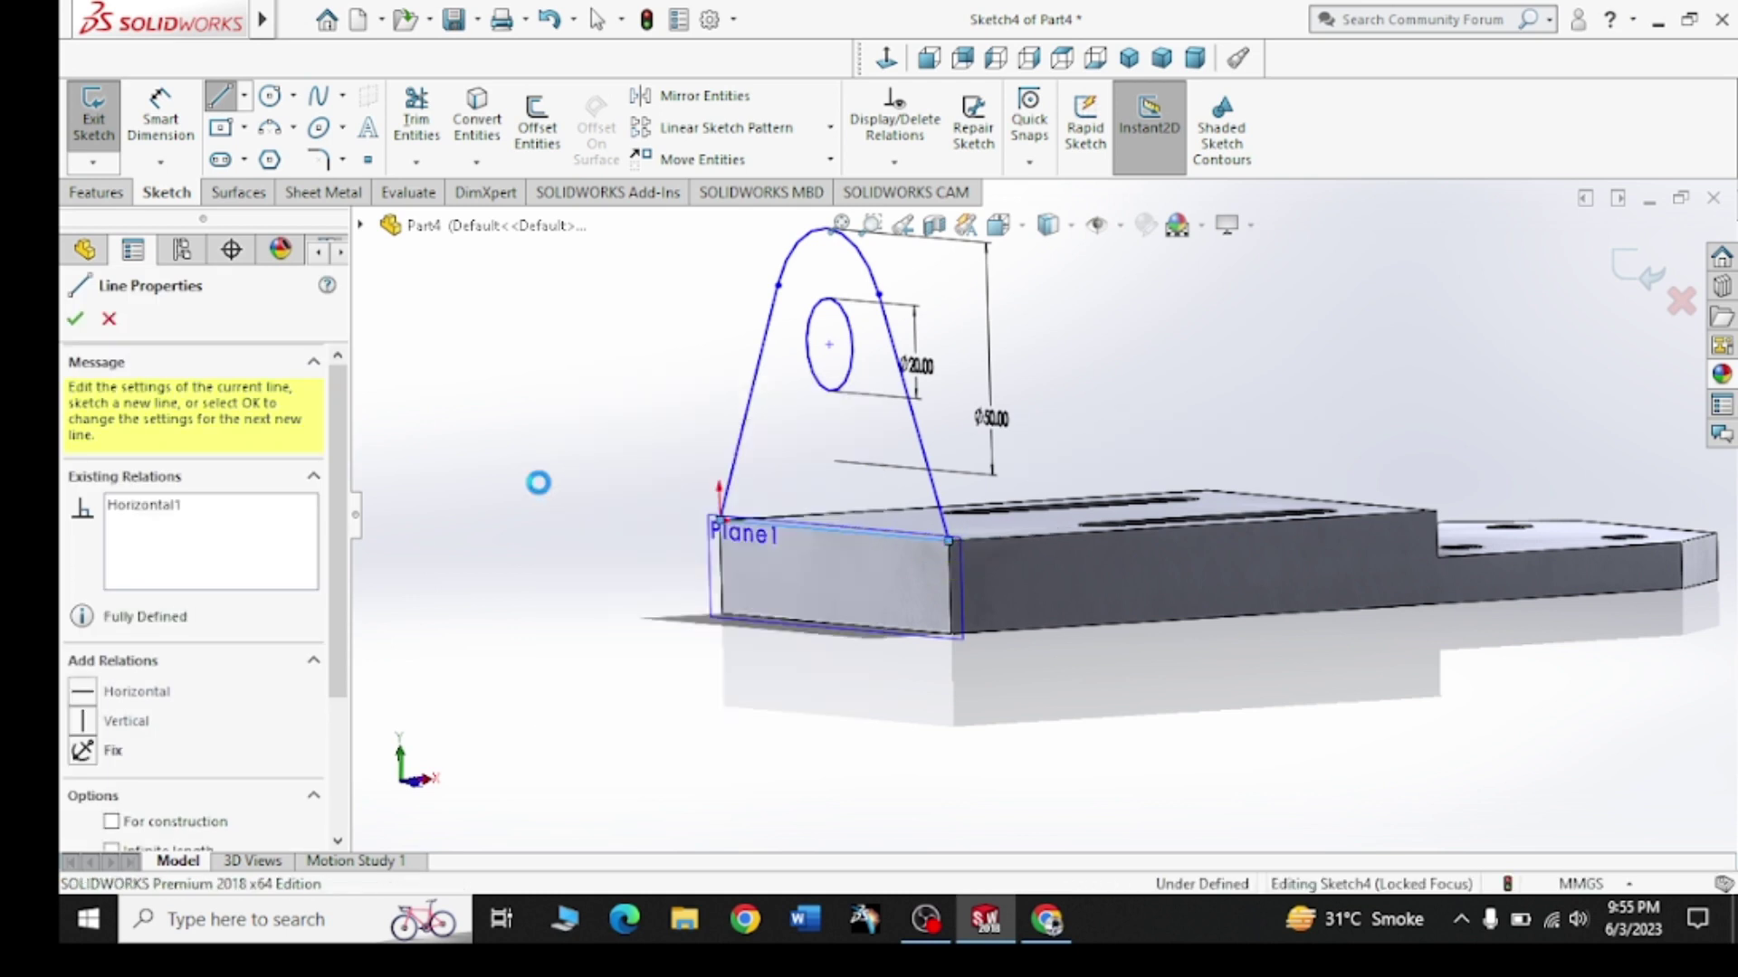
pyautogui.press('Escape')
# Extrude the lug sketch 20 mm in the reversed direction as Boss-Extrude2
pyautogui.click(98, 192)
pyautogui.click(129, 145)
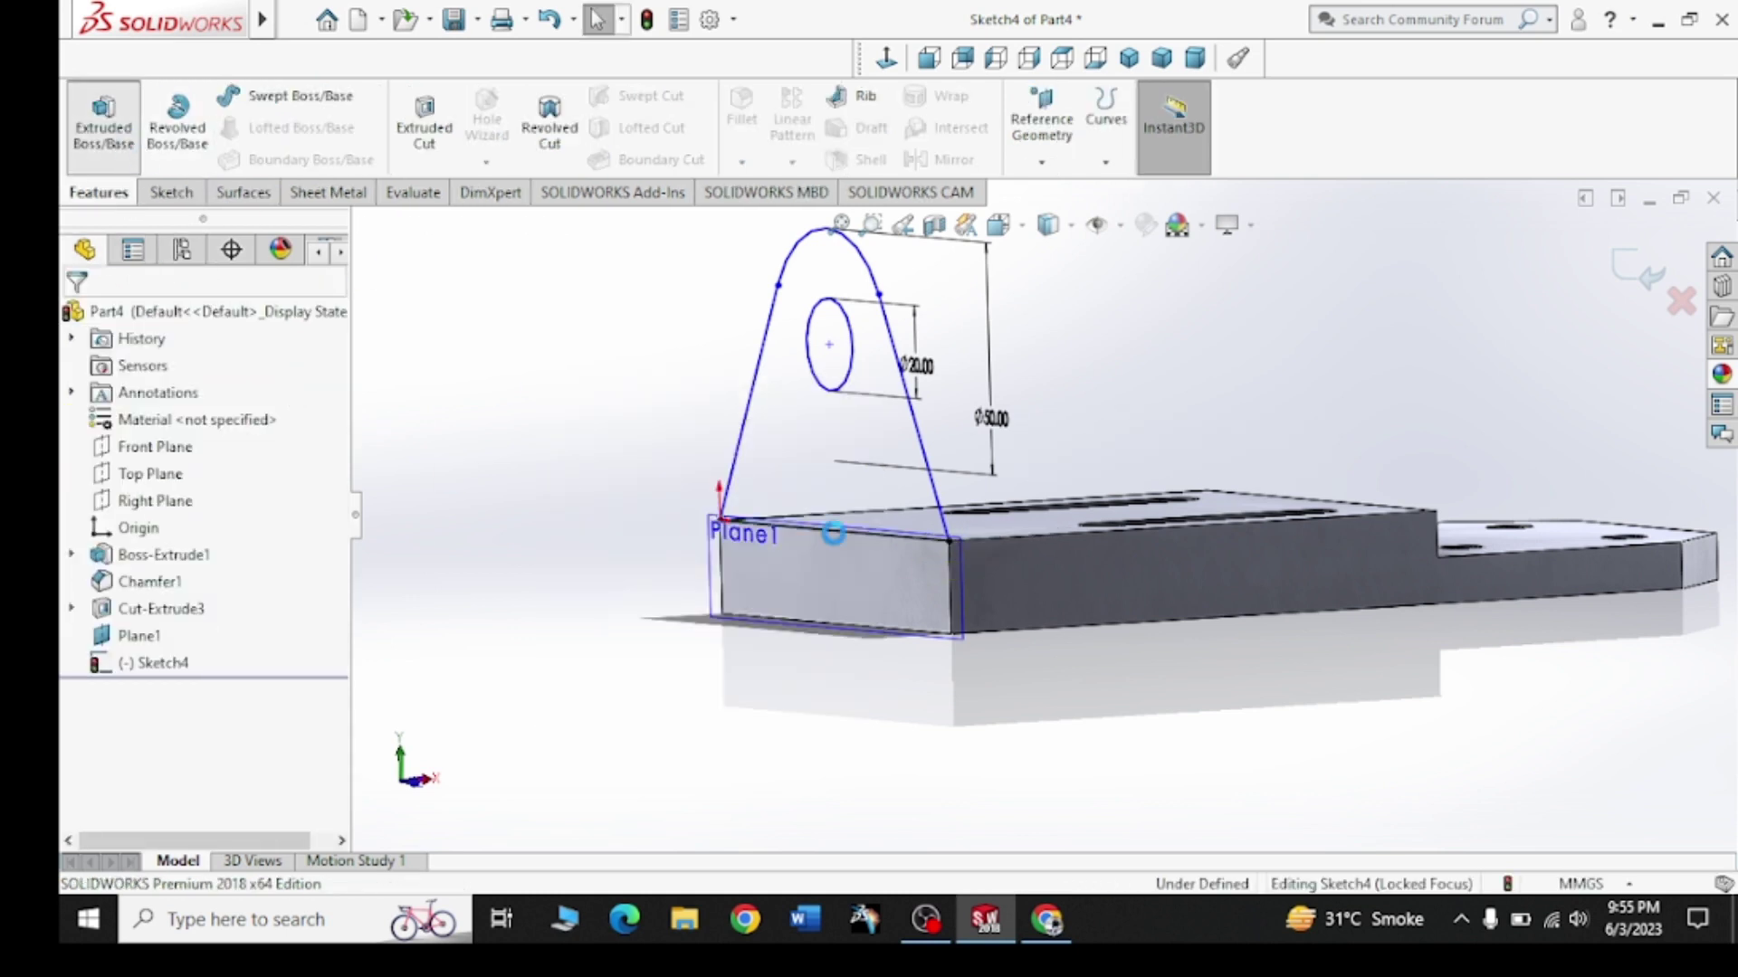
pyautogui.press('f')
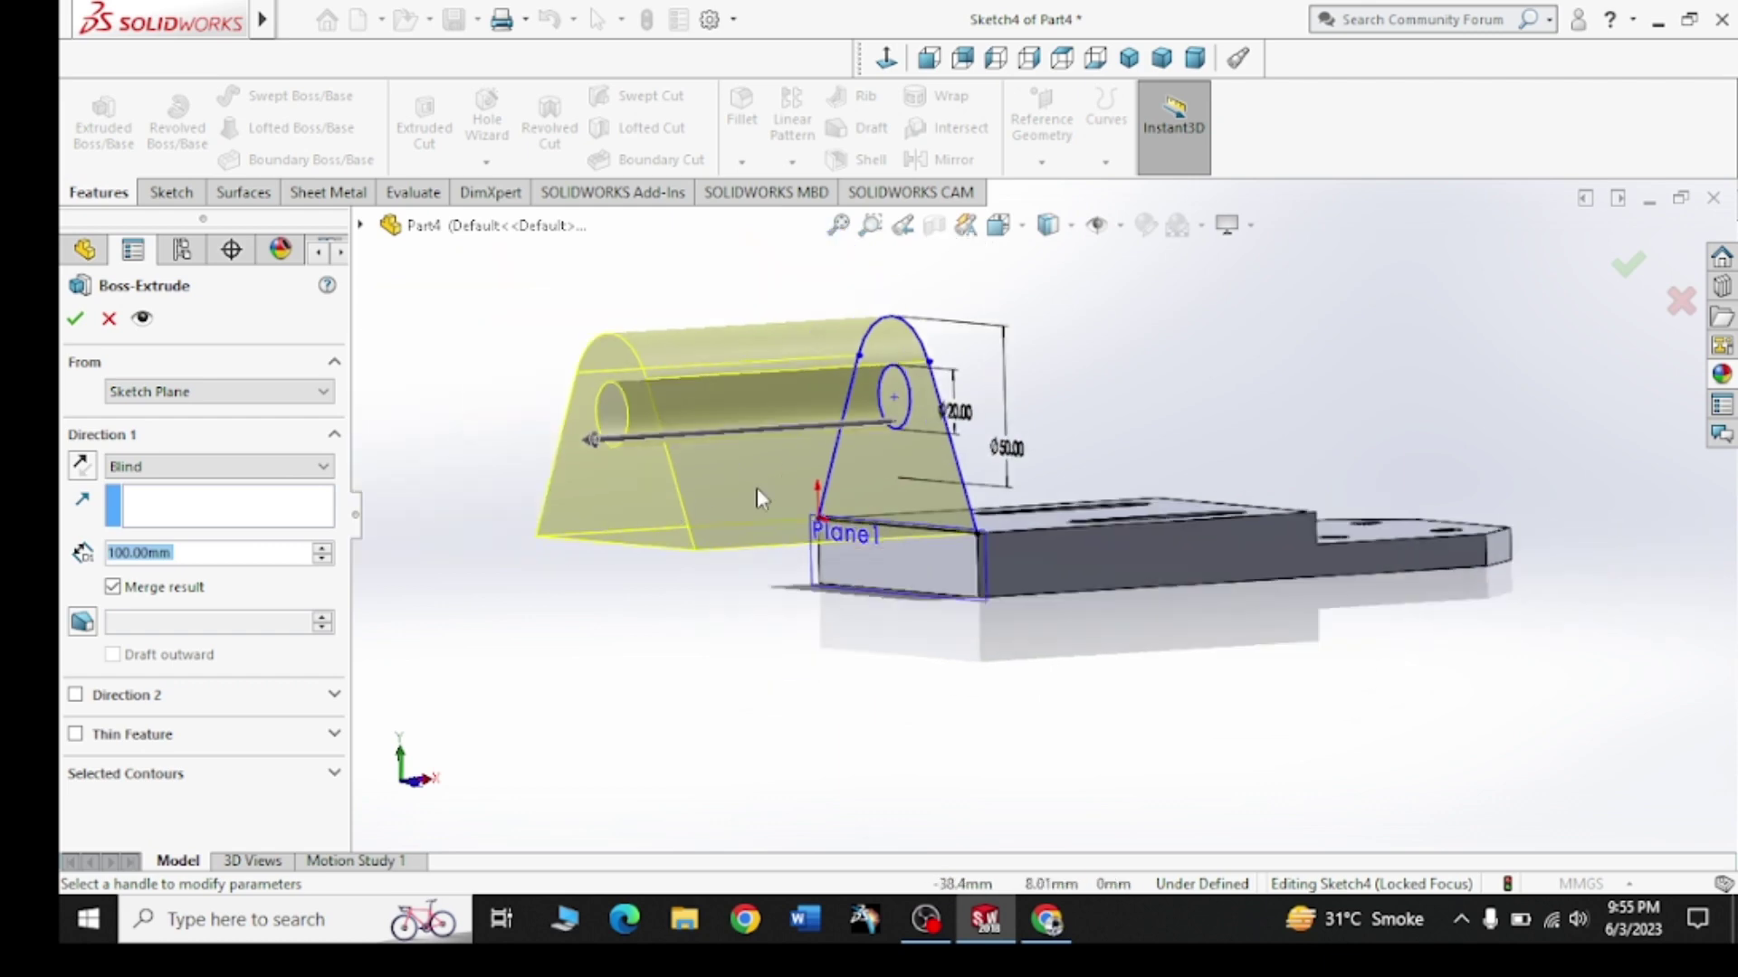
pyautogui.click(1046, 919)
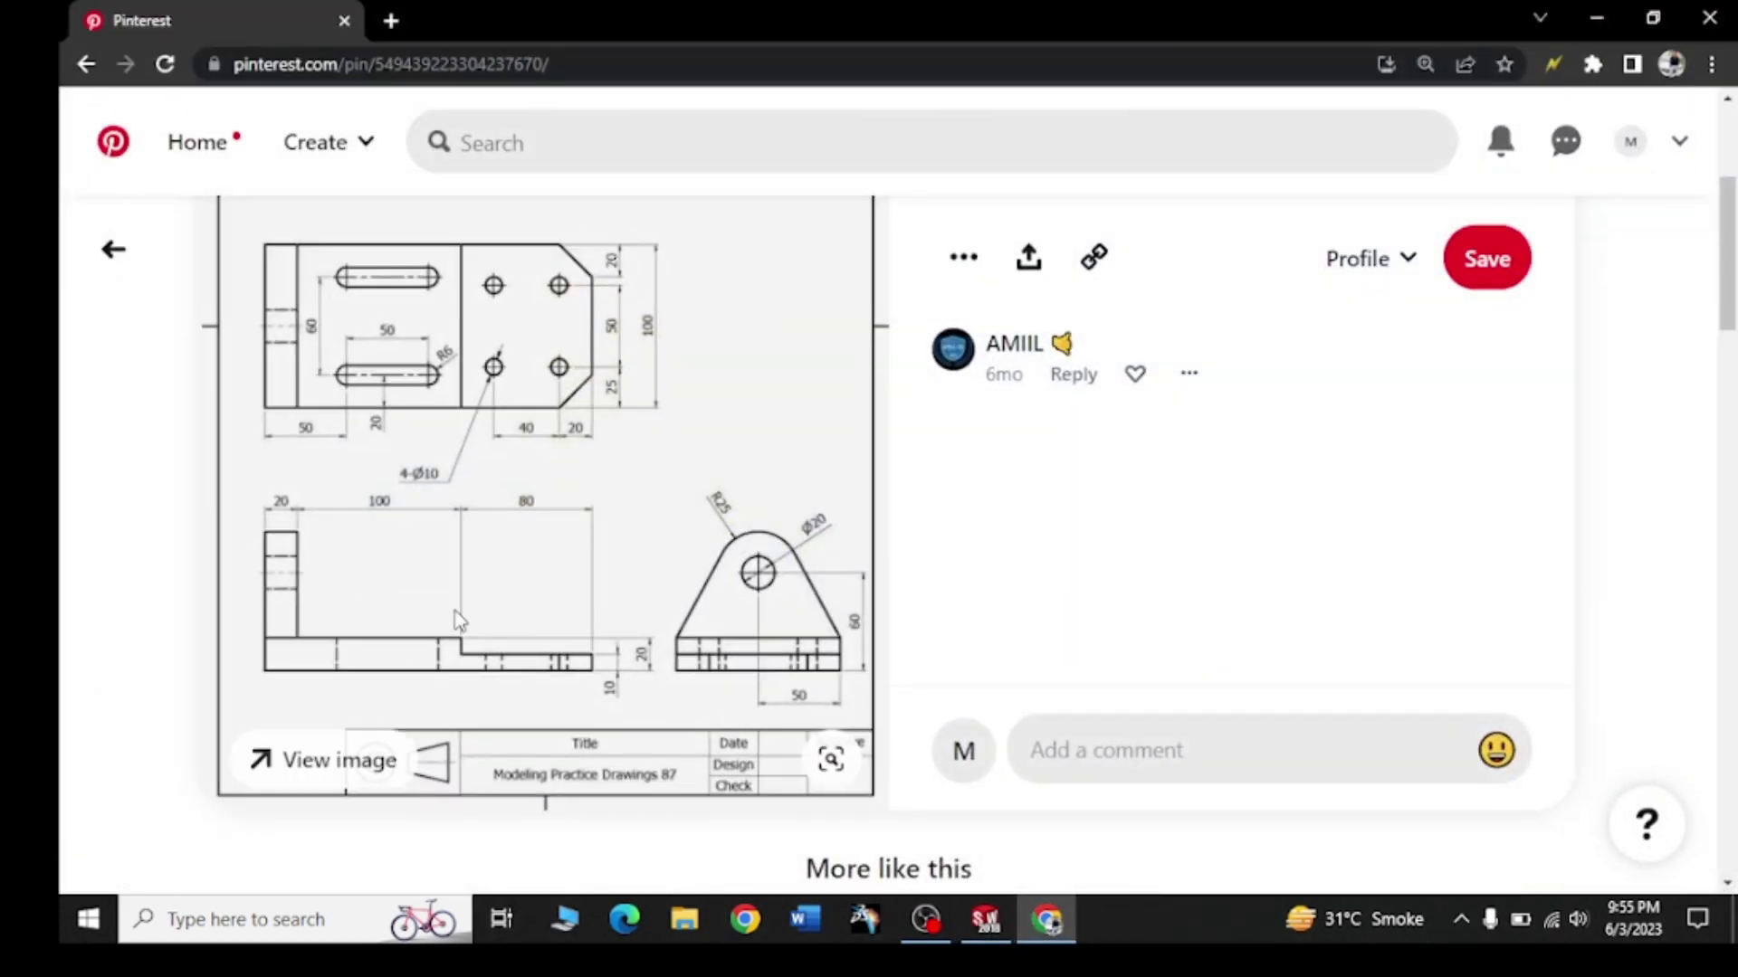
pyautogui.click(986, 920)
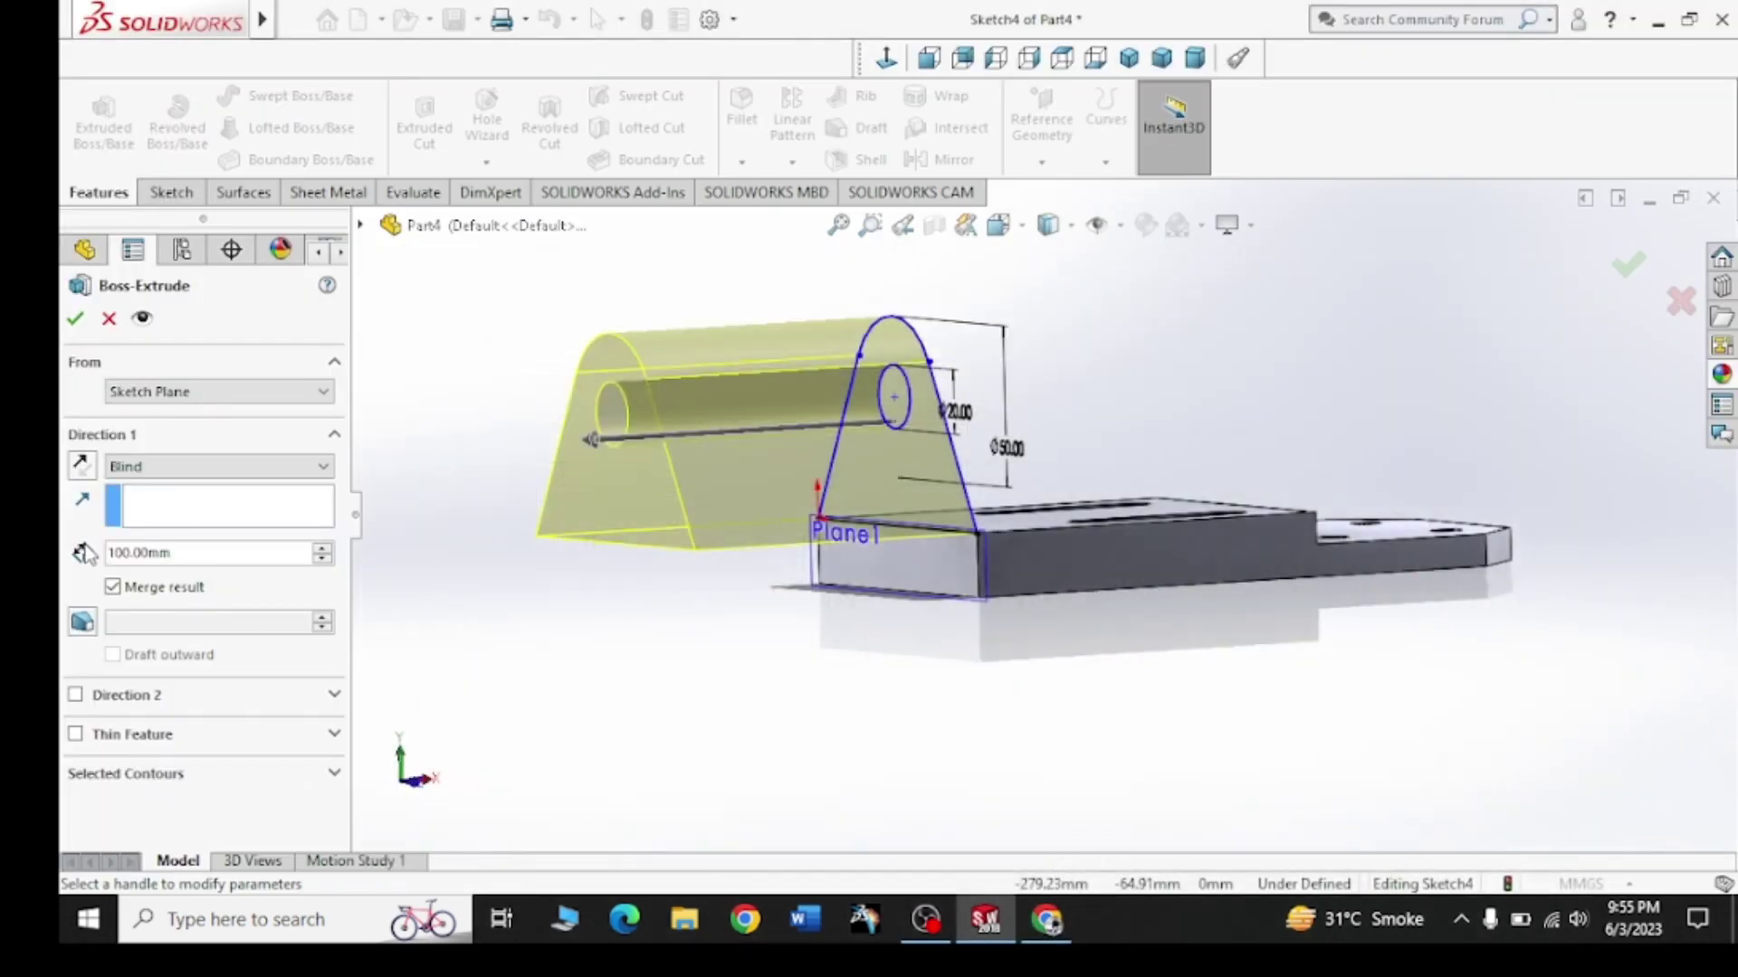
pyautogui.click(94, 472)
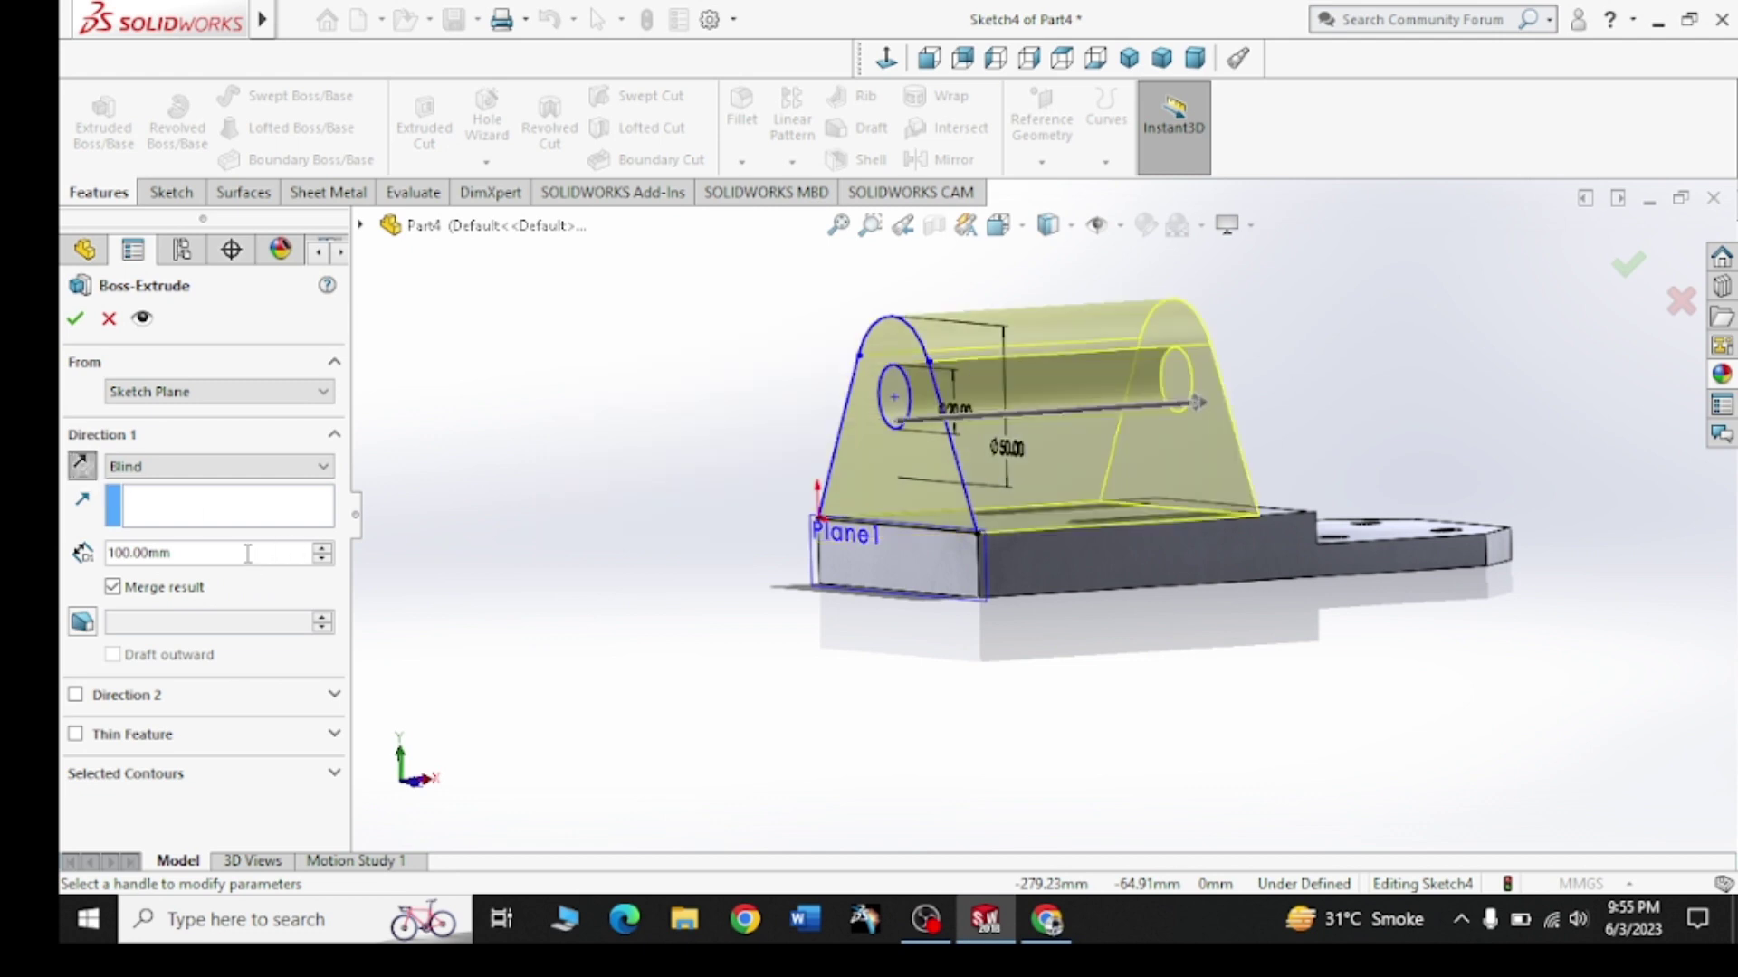
pyautogui.write('20')
pyautogui.press('Return')
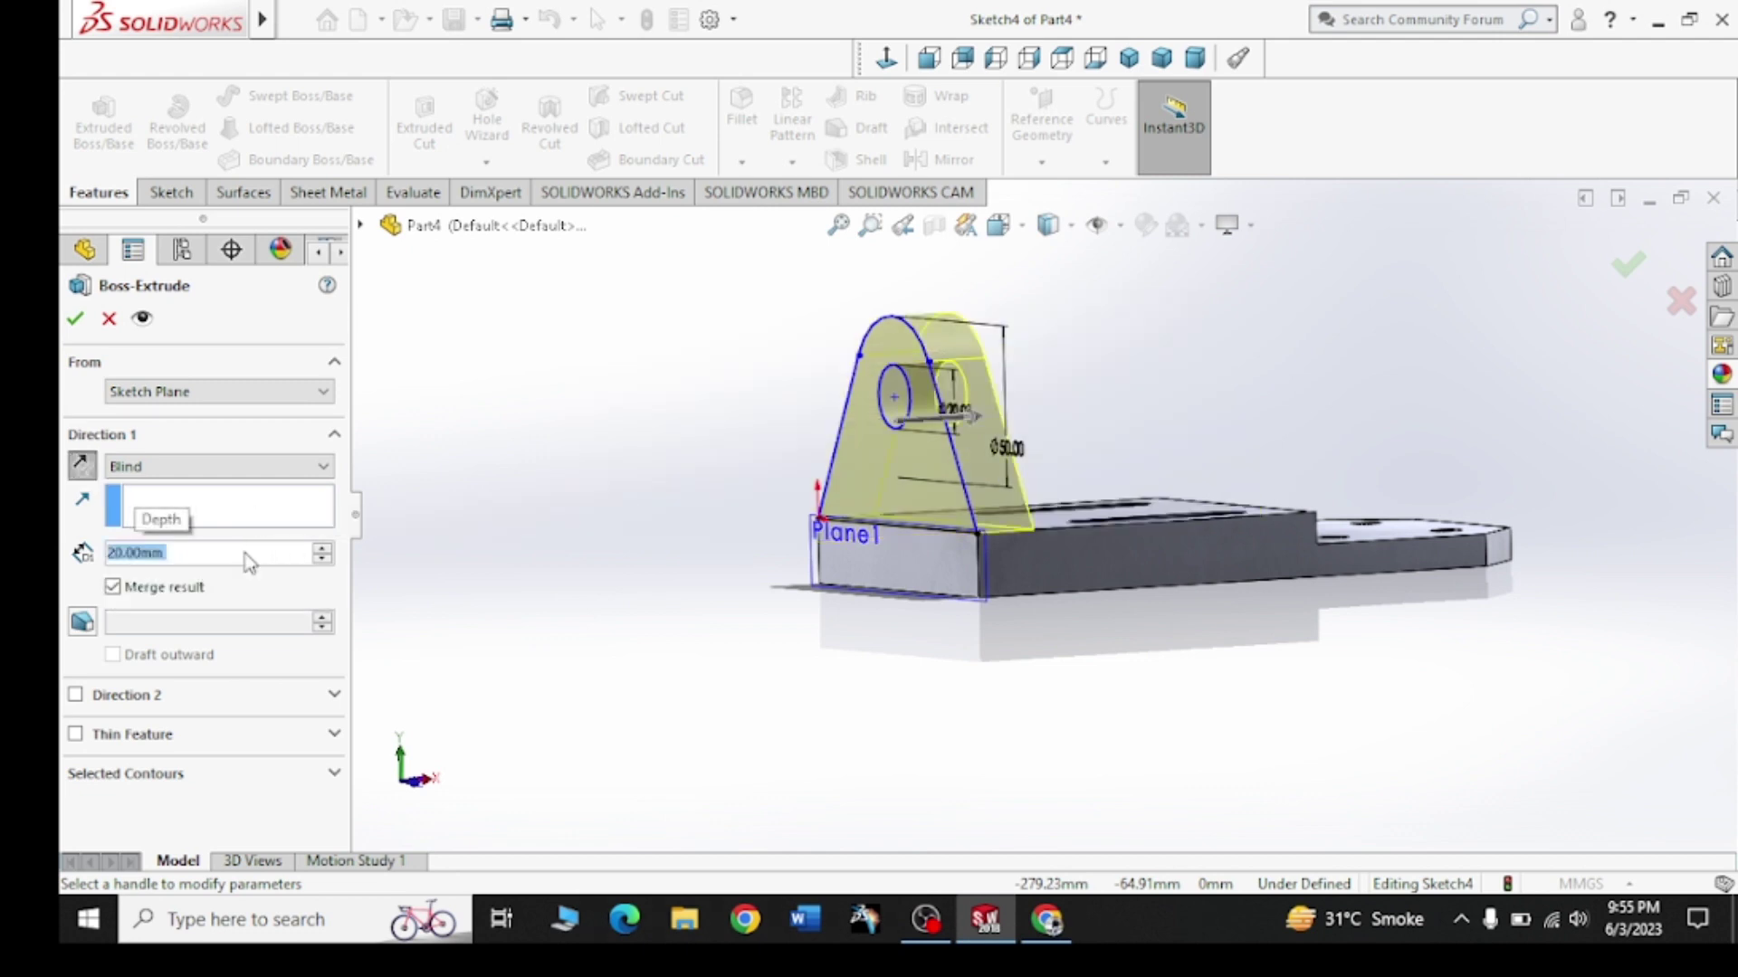
pyautogui.click(72, 321)
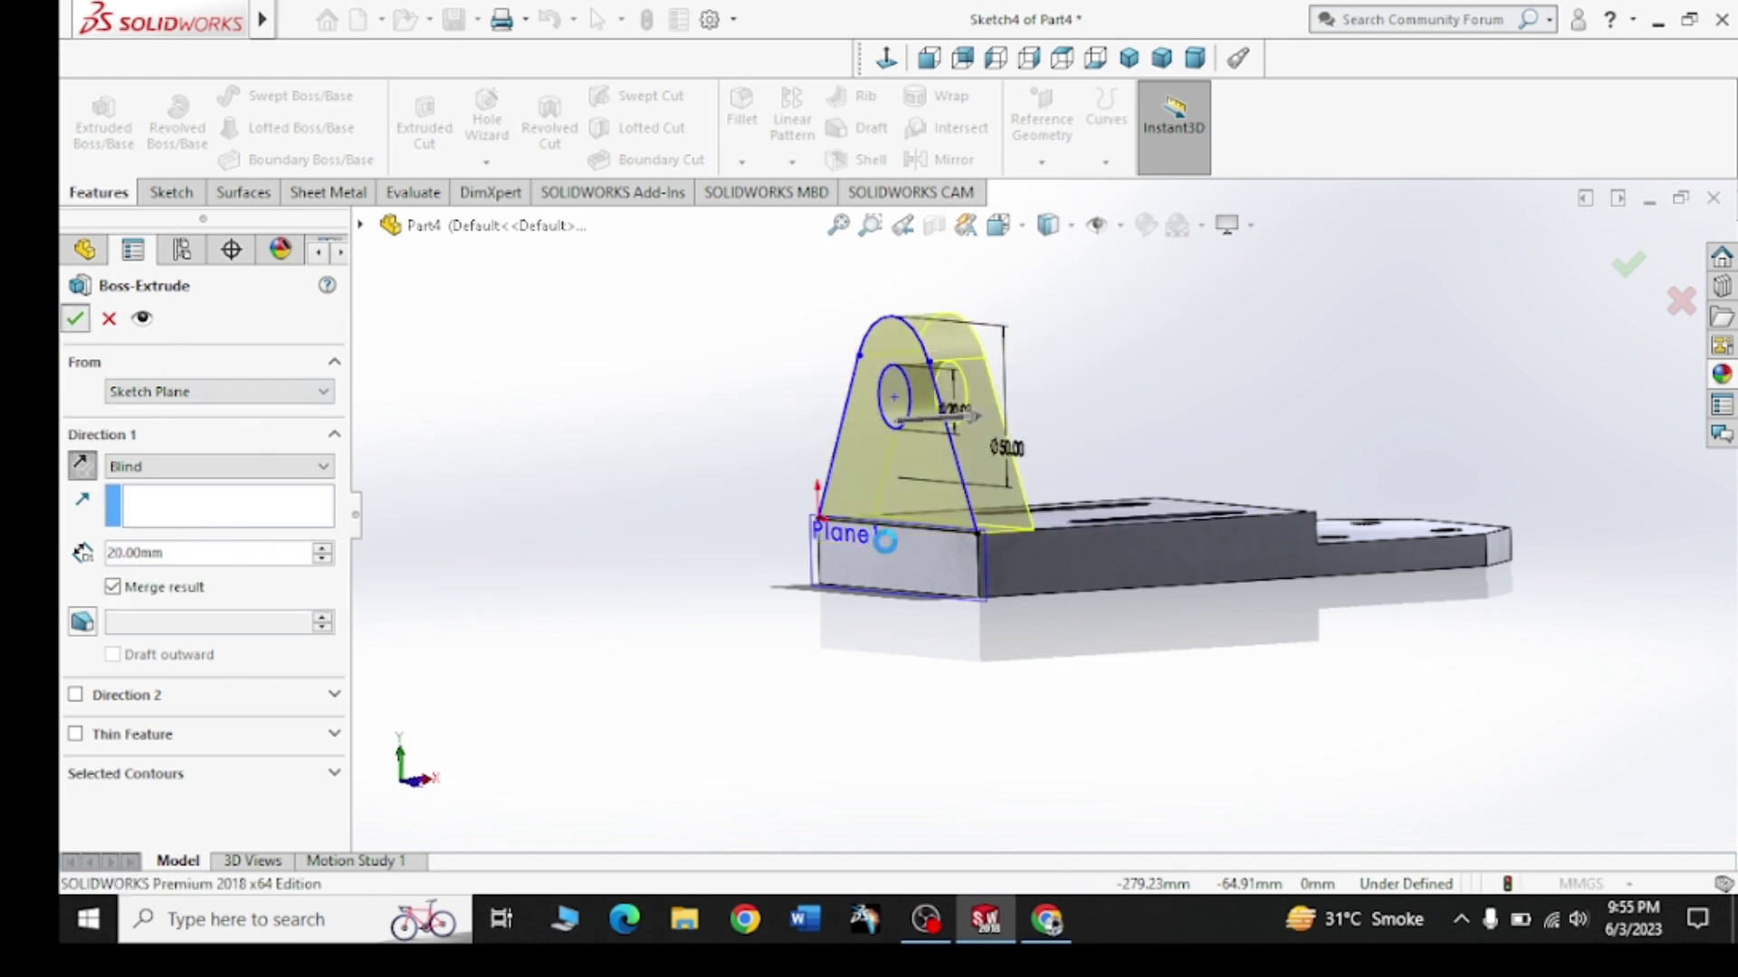
# Hide Plane1 and show the bracket in isometric view (Ctrl+7)
pyautogui.click(961, 604)
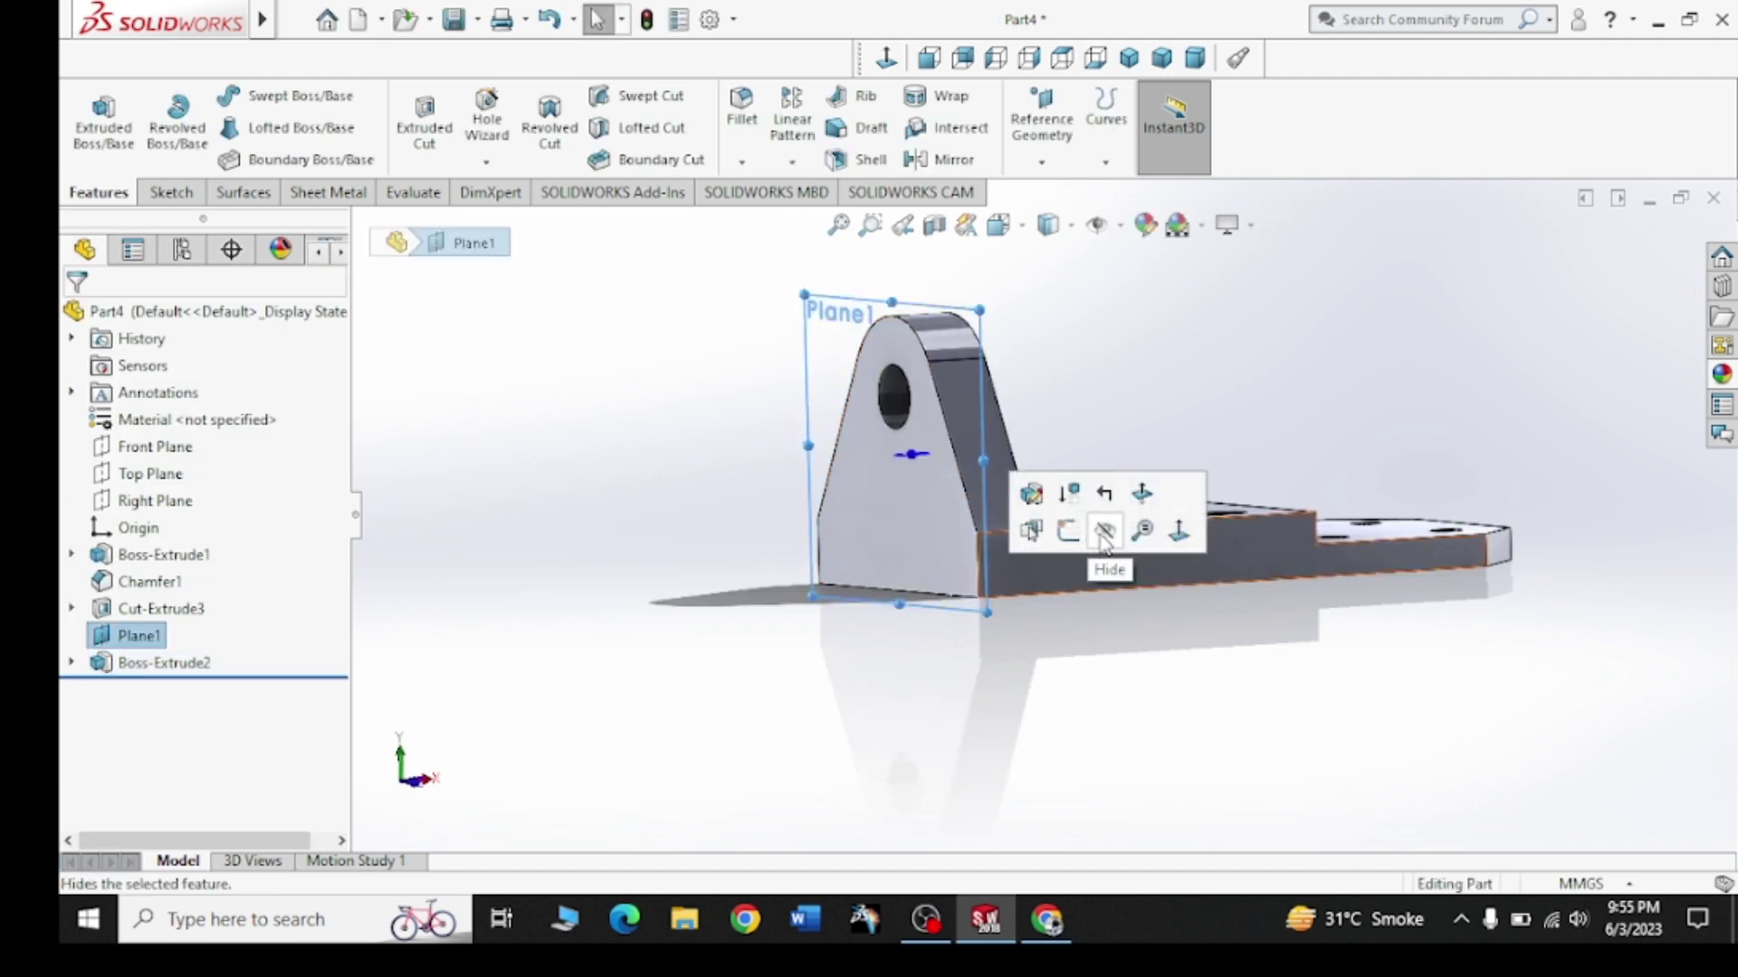
pyautogui.click(1131, 638)
pyautogui.moveTo(1242, 675); pyautogui.dragTo(1113, 748, button='middle')
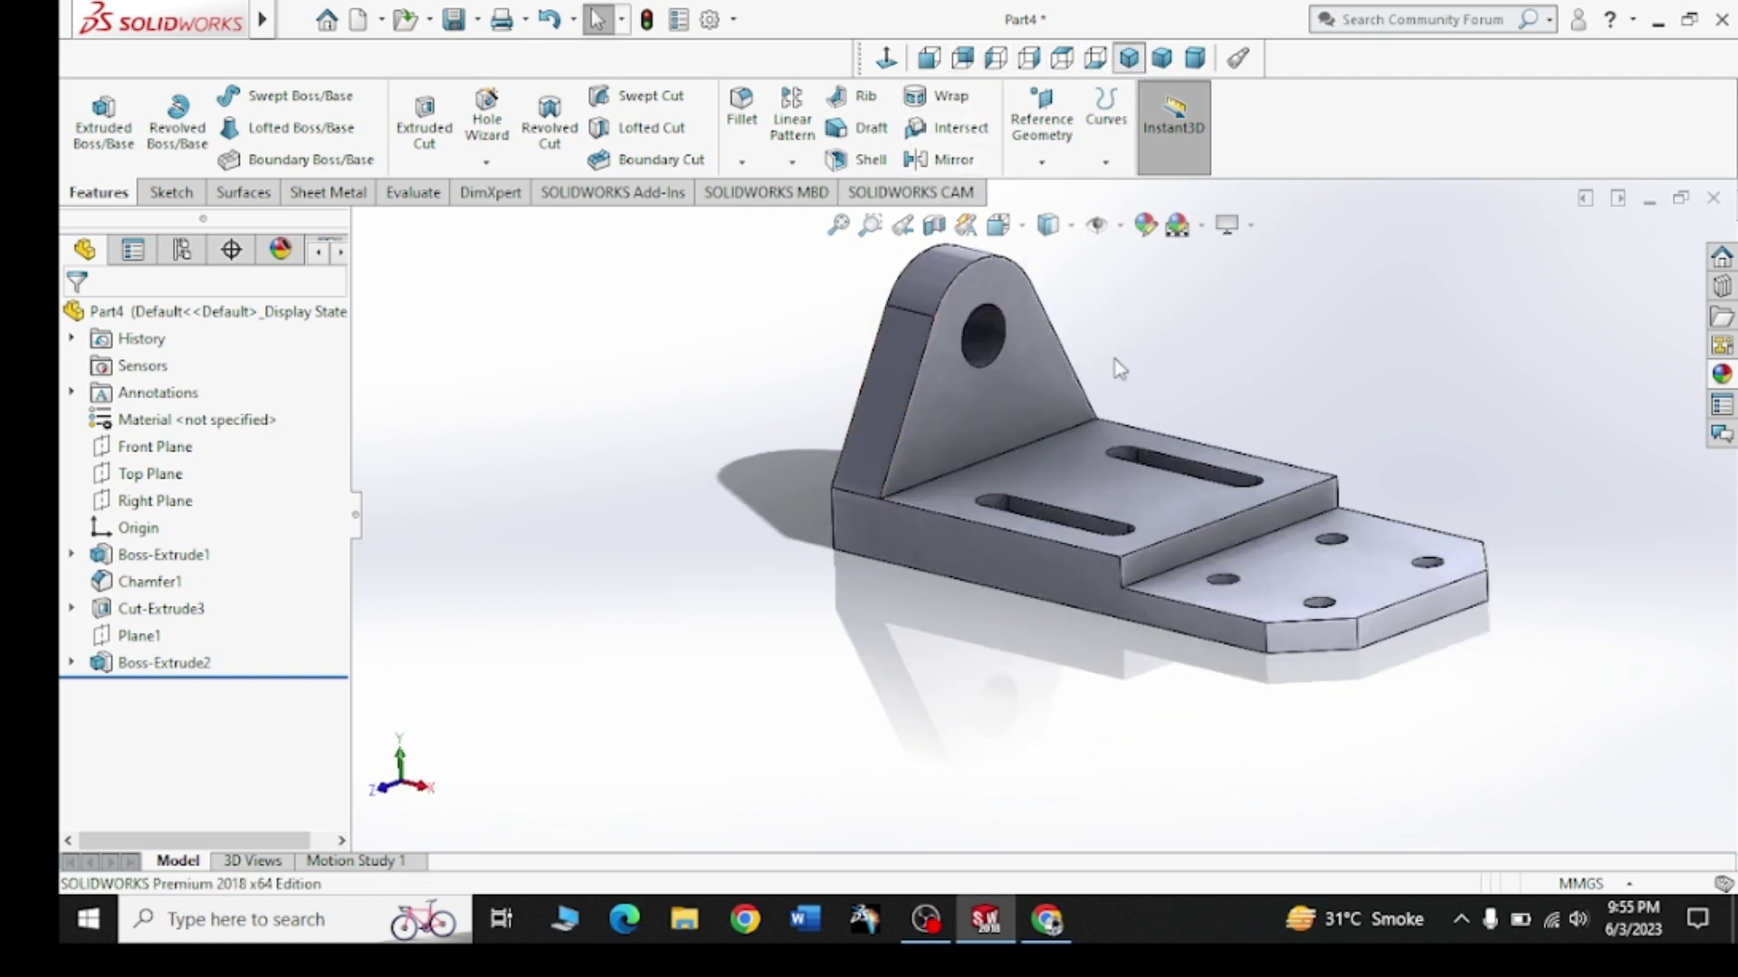
pyautogui.hotkey('ctrl', '7')
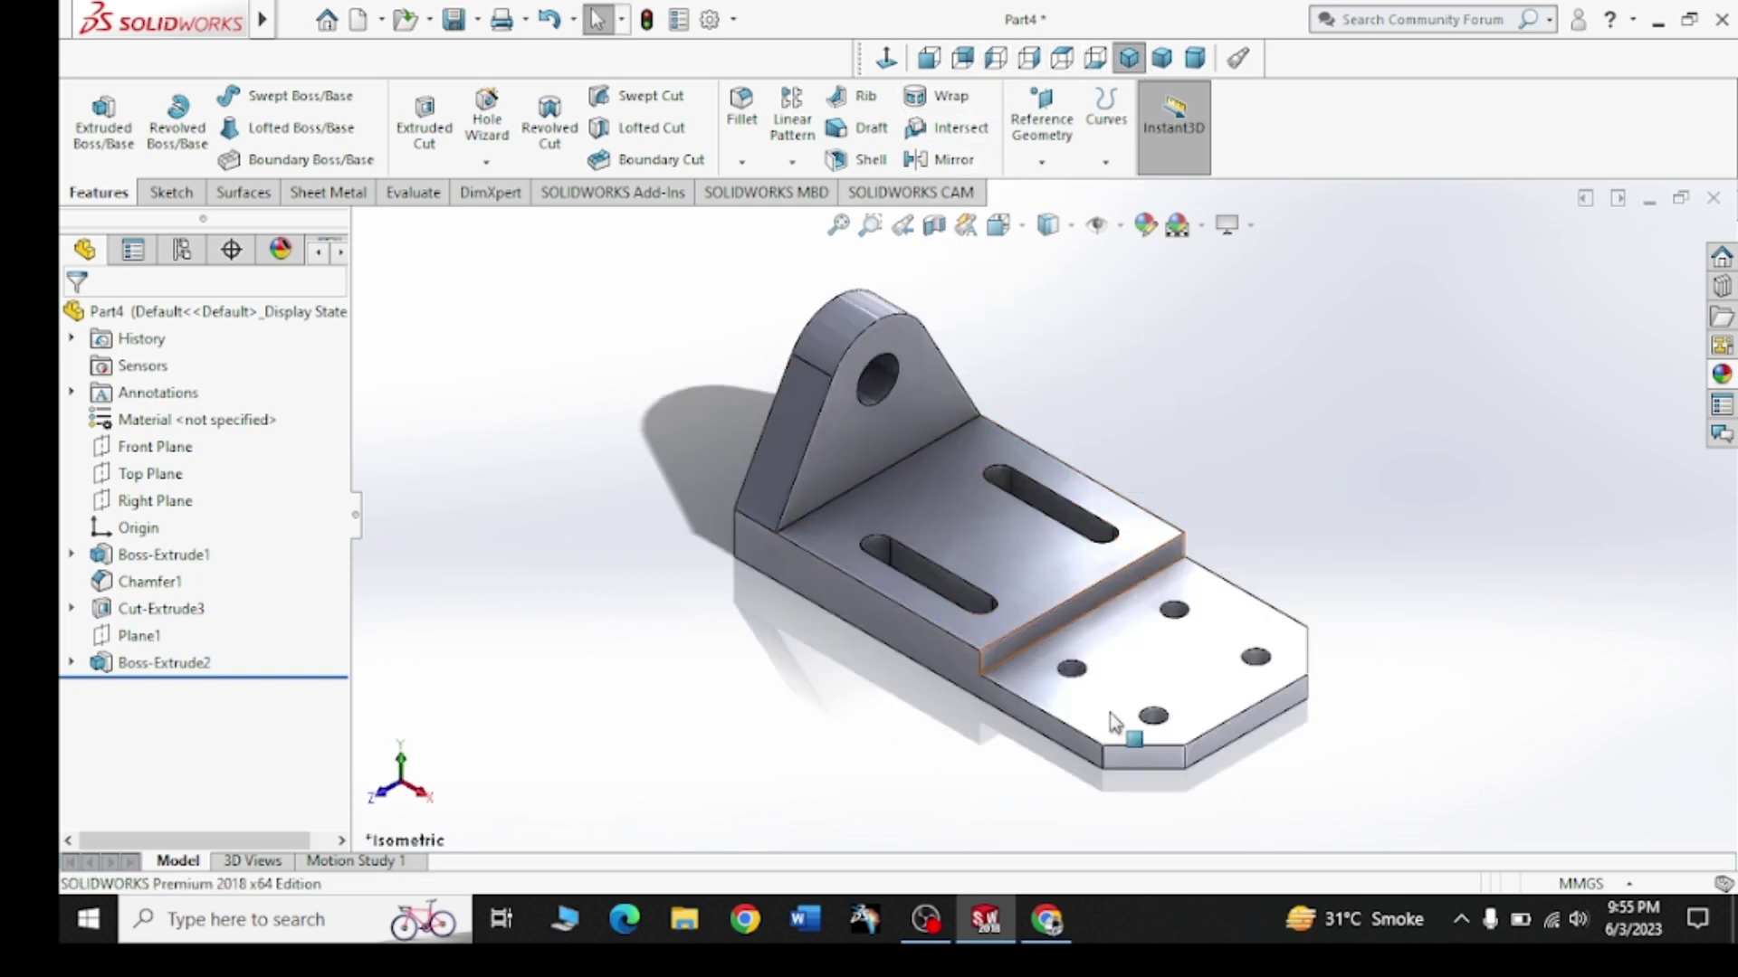
pyautogui.click(1047, 919)
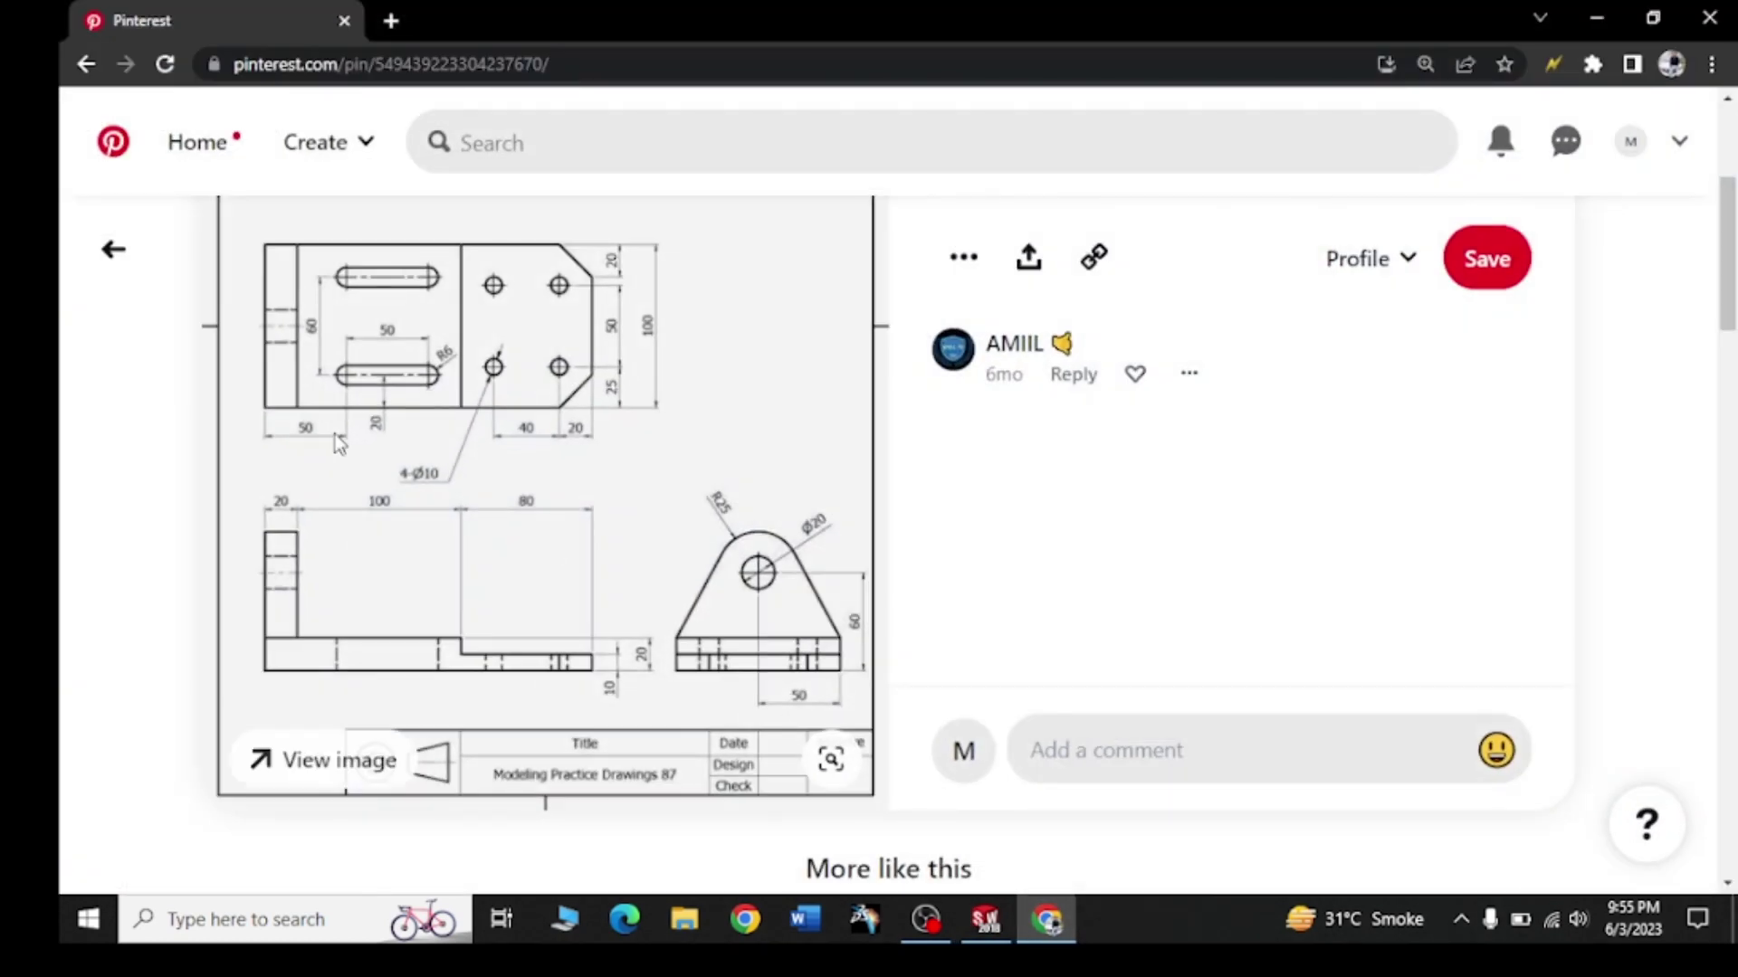
pyautogui.scroll(4, 558, 412)
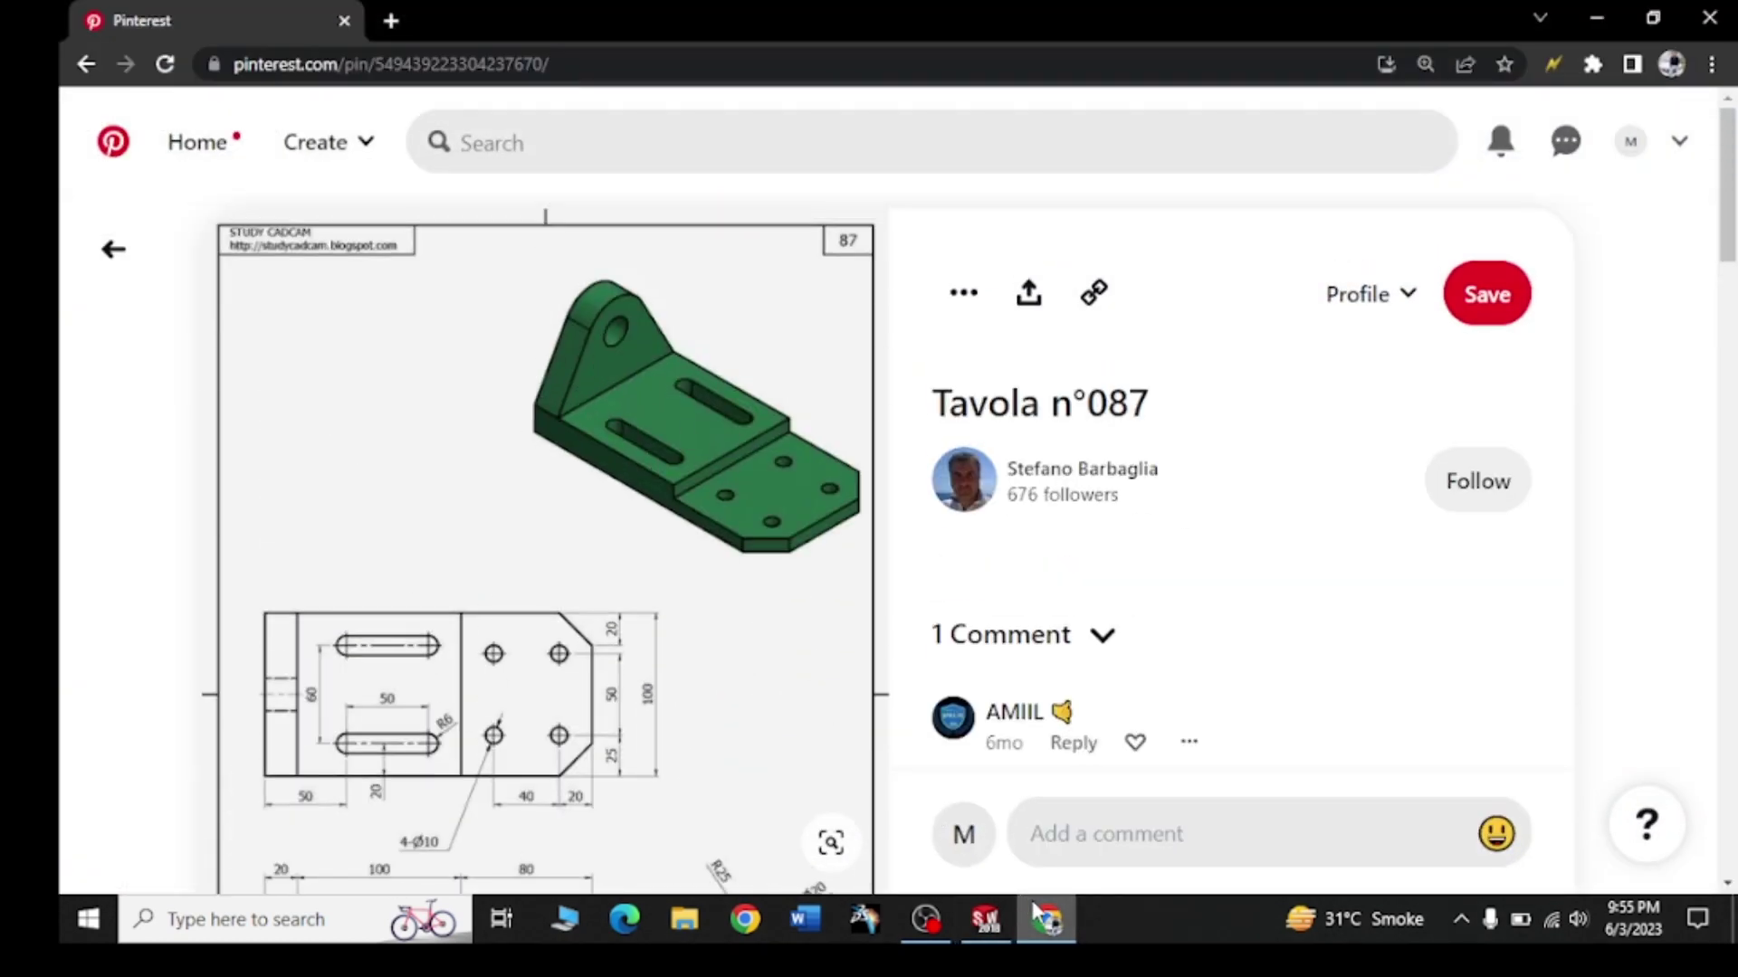
pyautogui.click(985, 920)
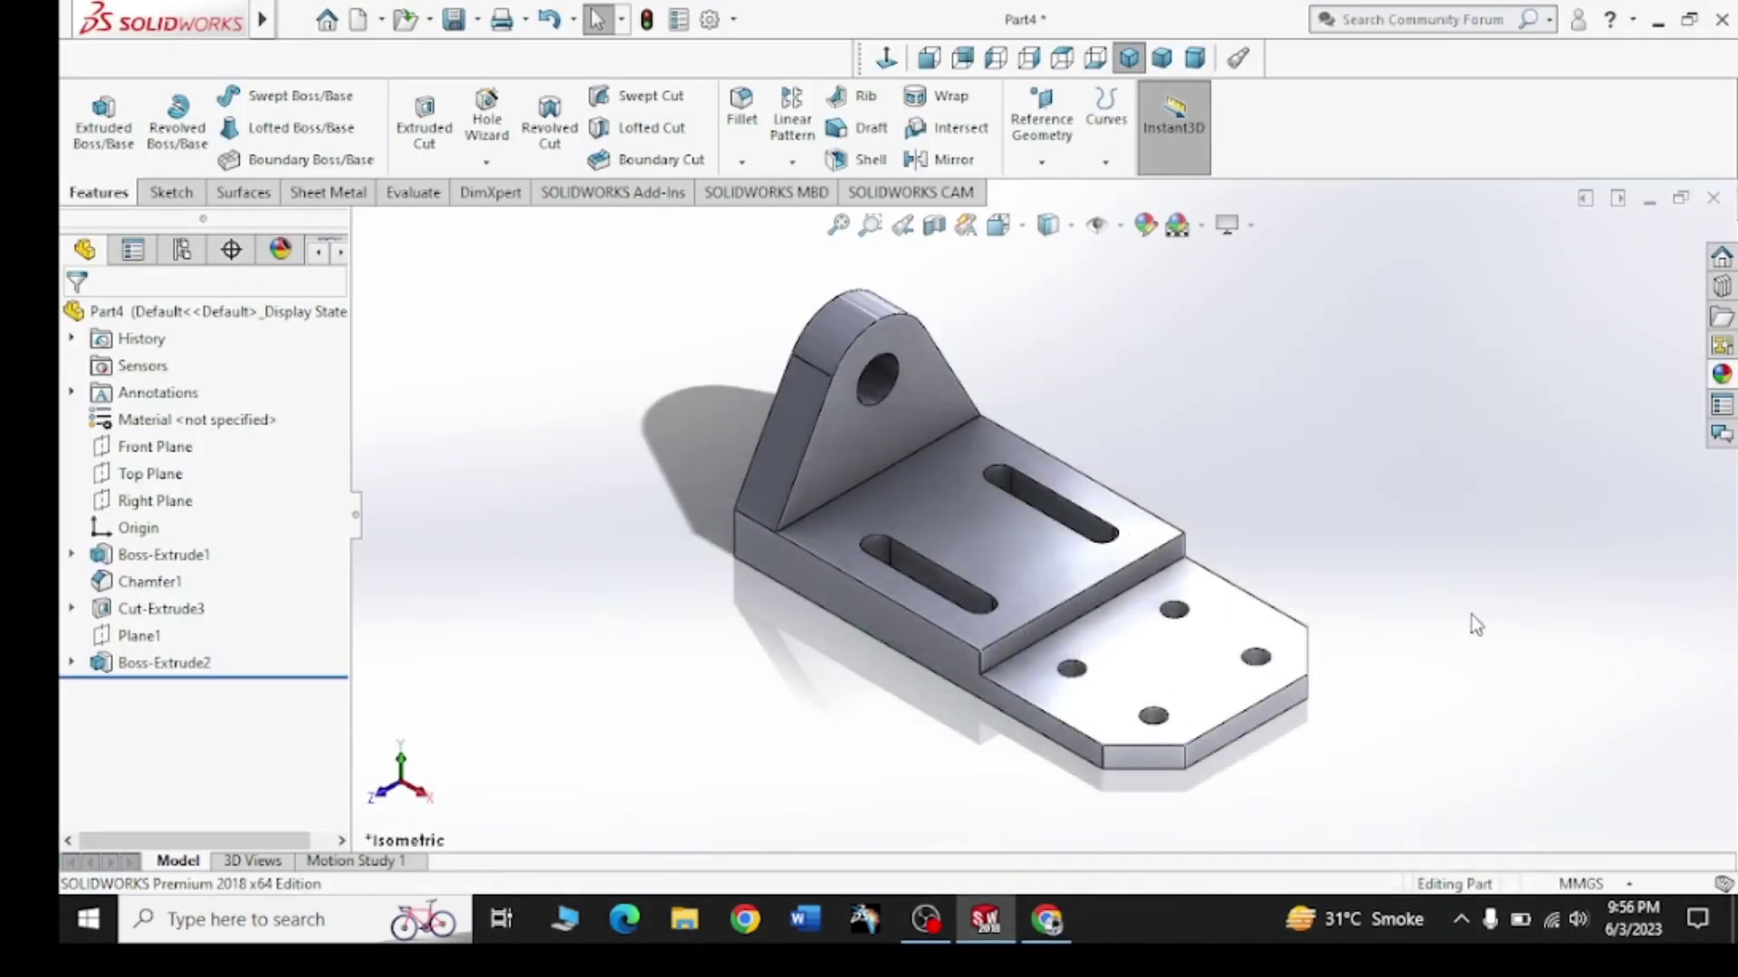
# Give the whole part a dark green appearance matching the reference image
pyautogui.click(1145, 225)
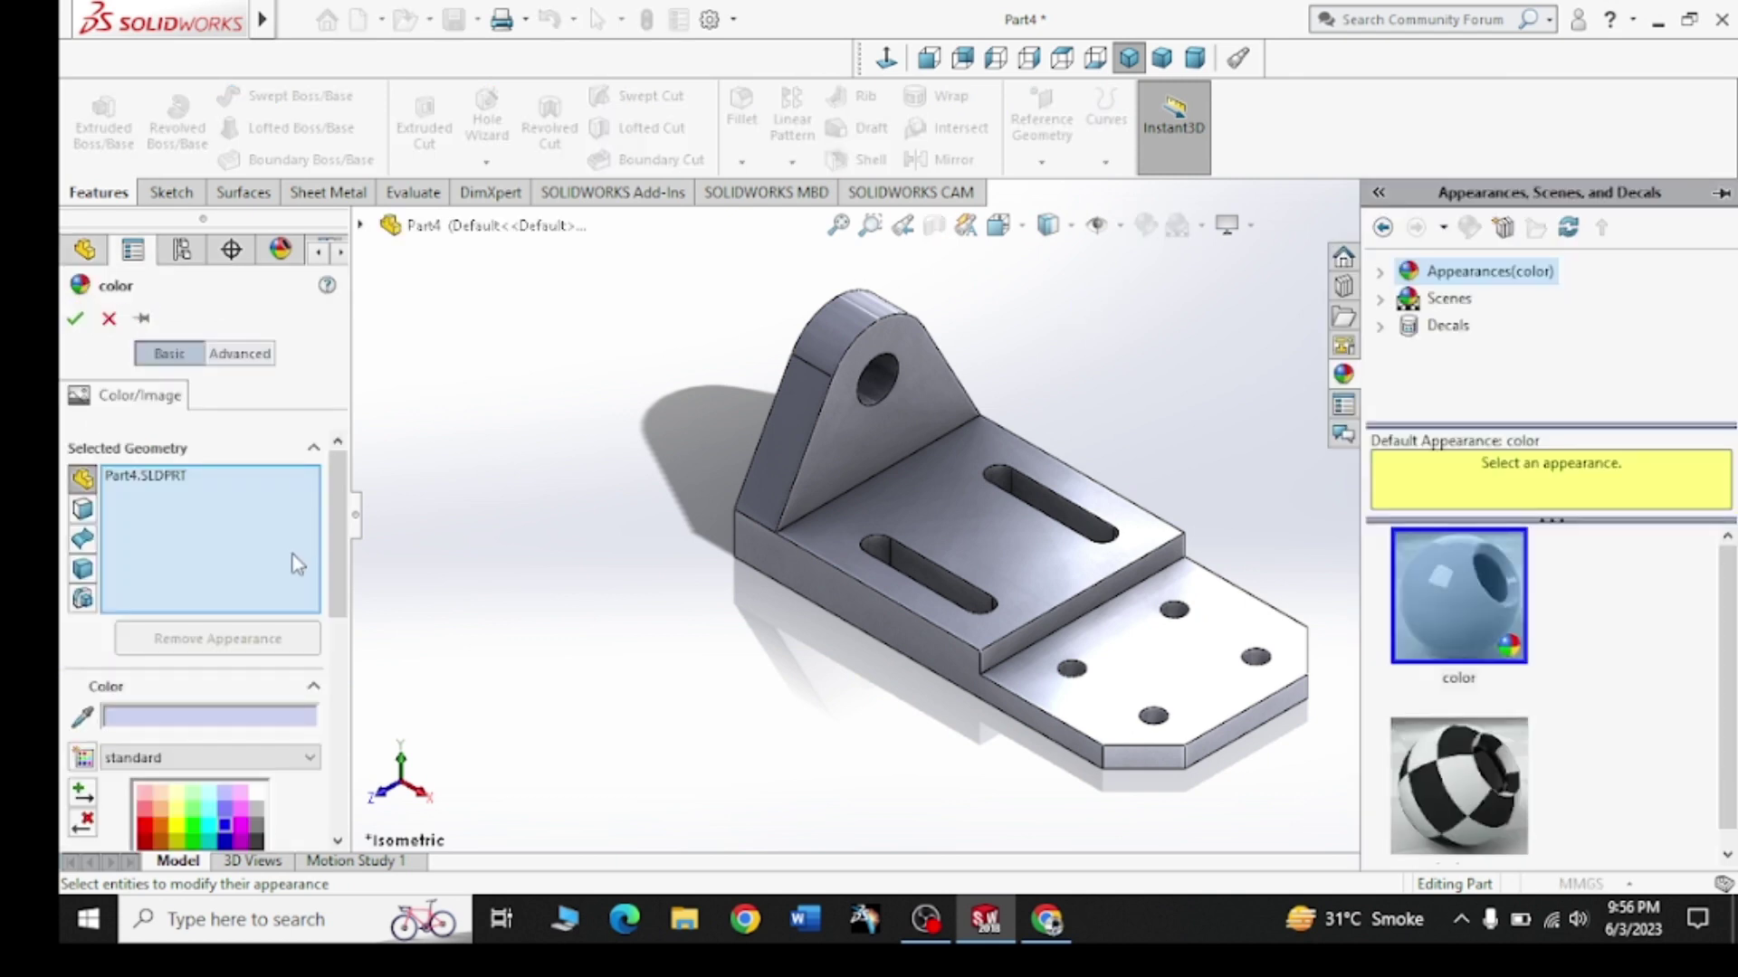
pyautogui.scroll(-1, 349, 653)
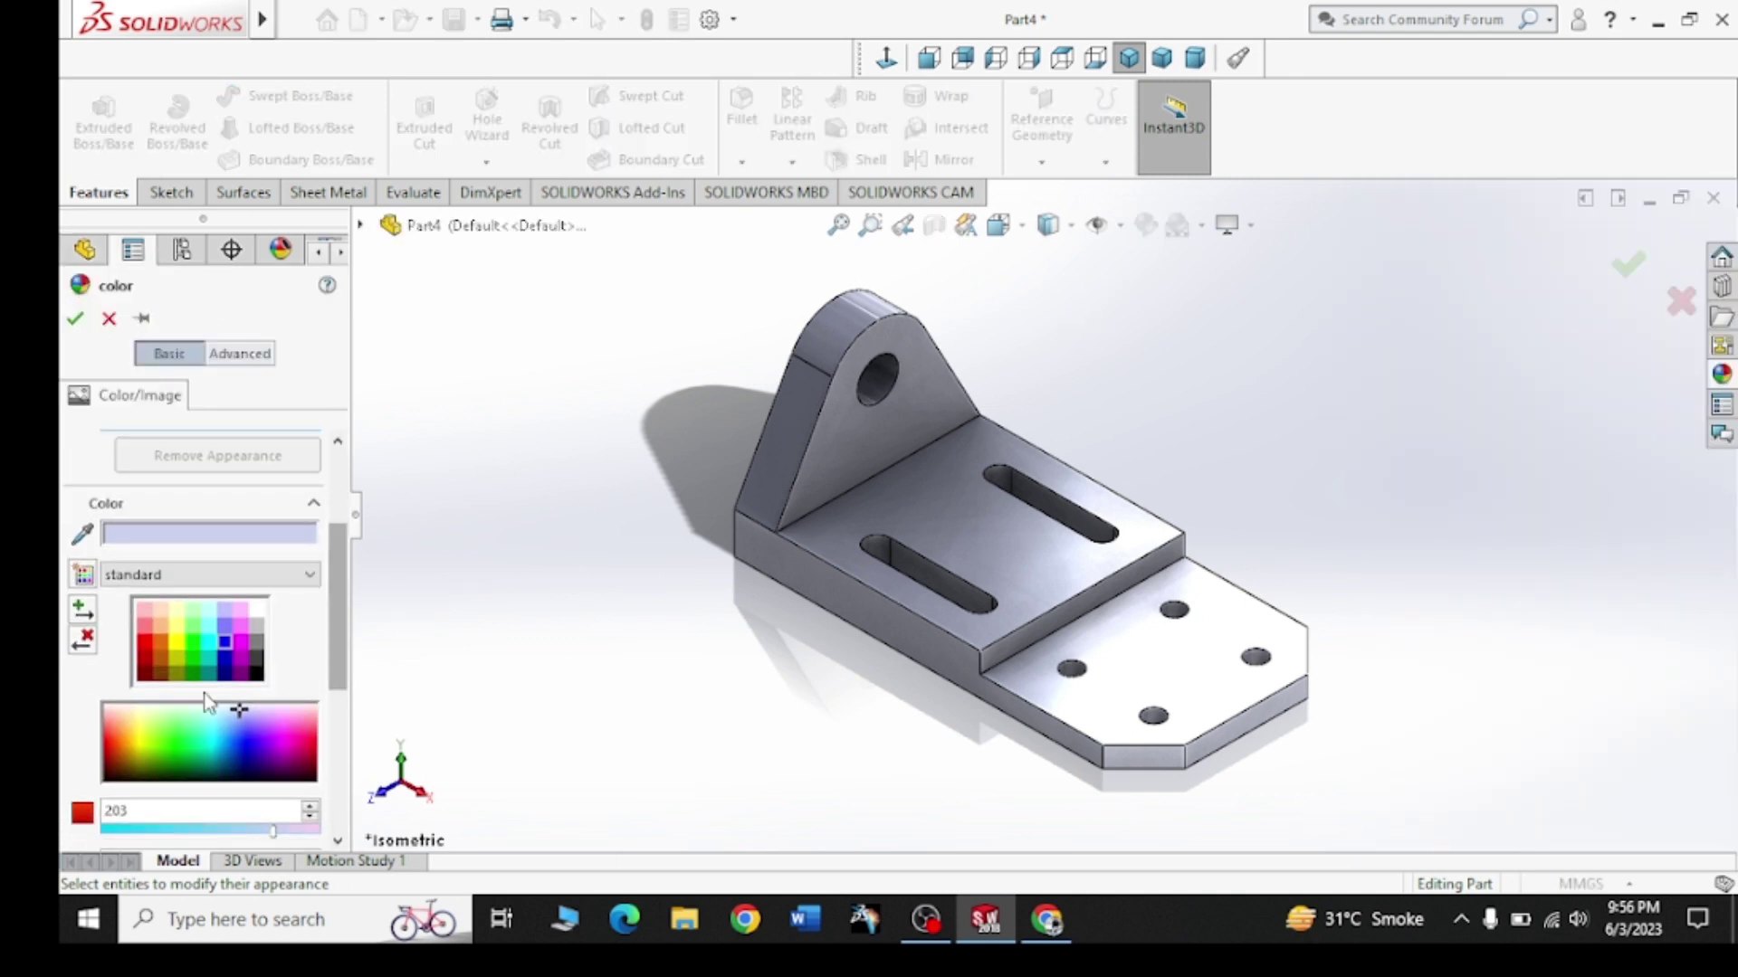
pyautogui.moveTo(186, 715); pyautogui.dragTo(182, 769)
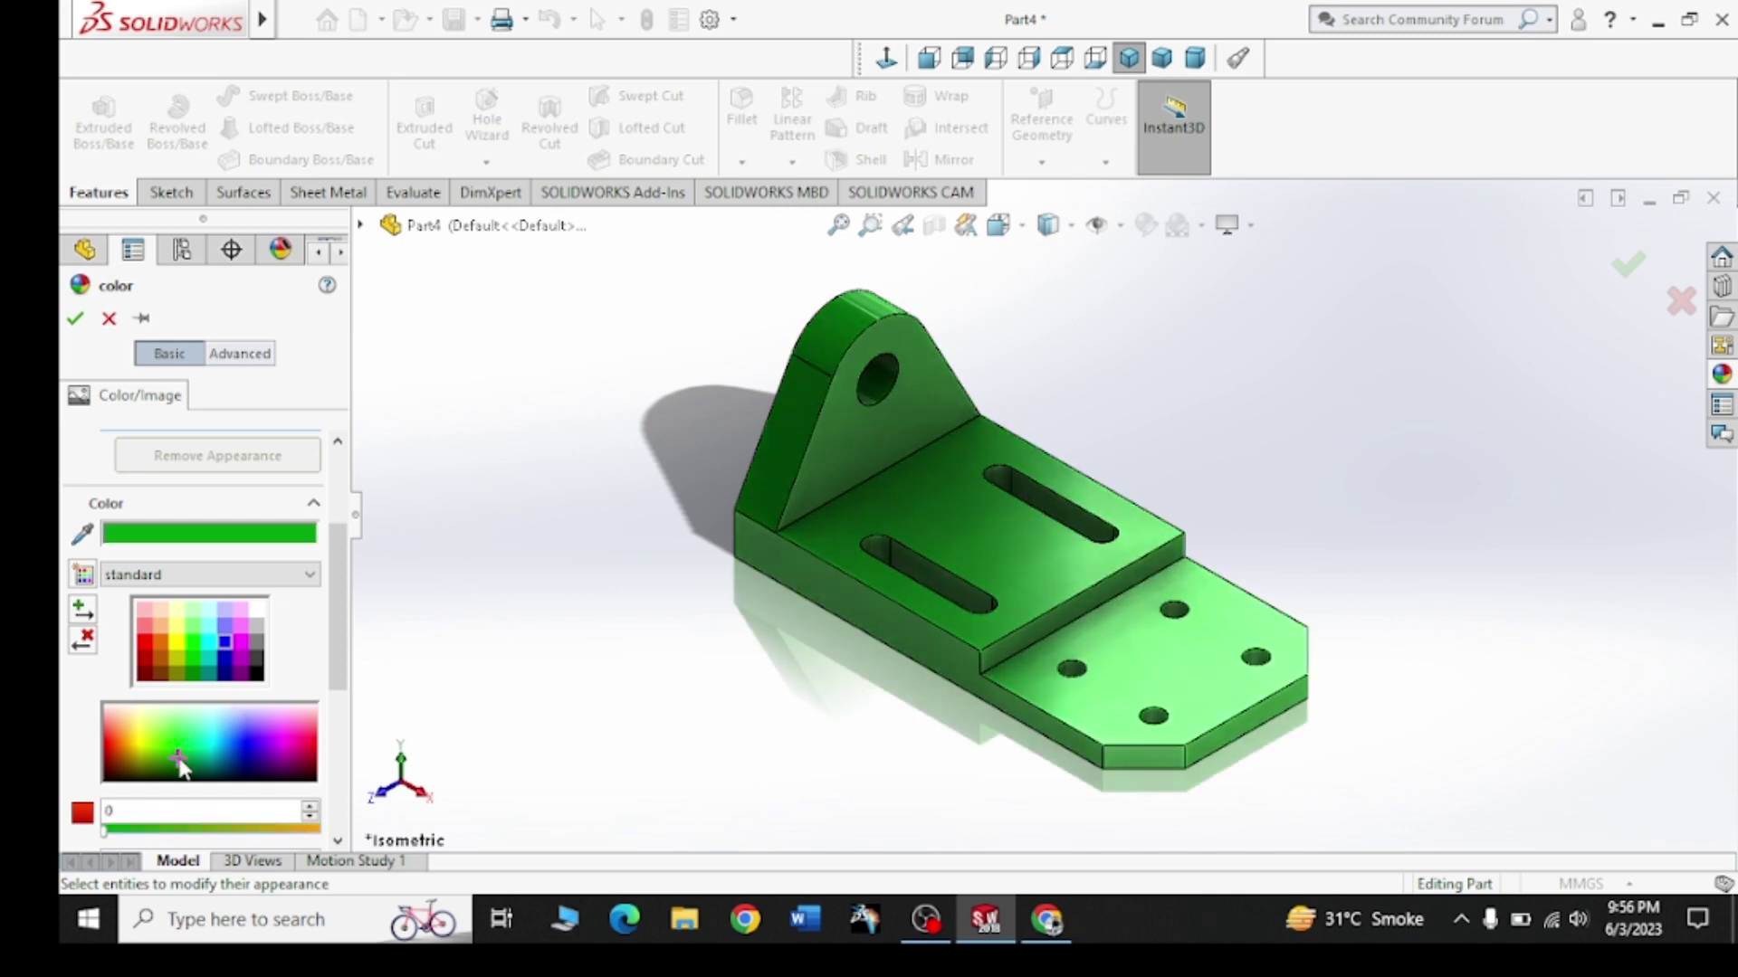
pyautogui.click(1046, 925)
pyautogui.click(991, 925)
pyautogui.click(200, 770)
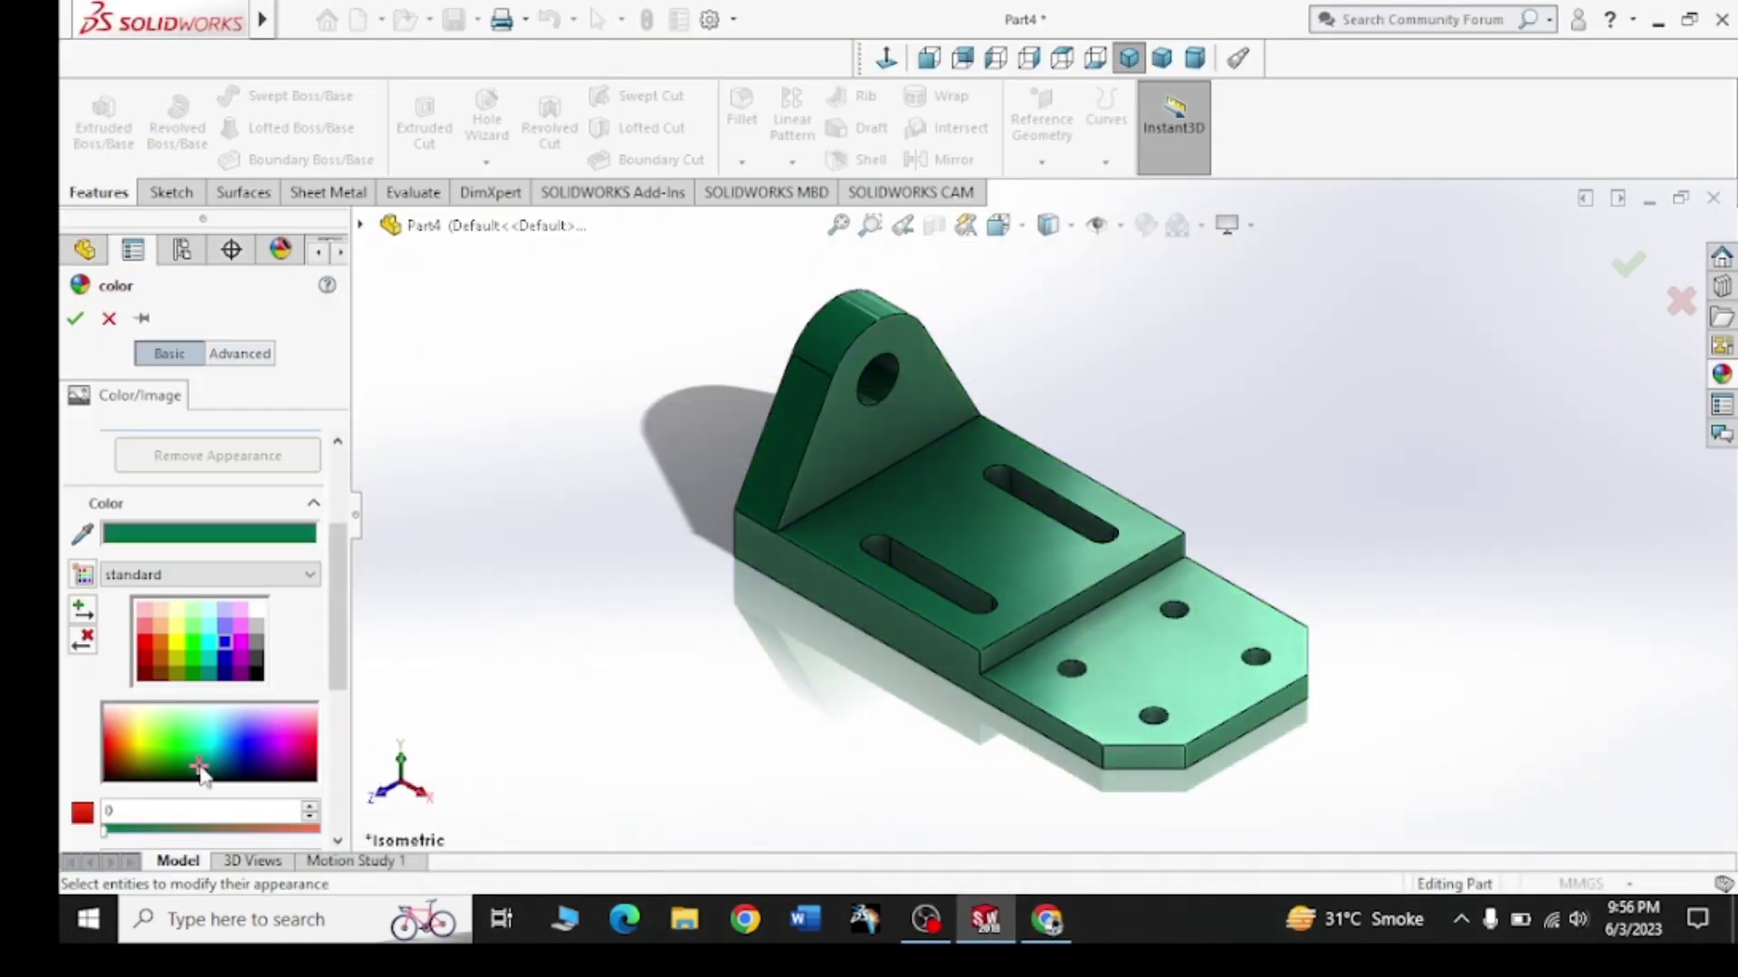
pyautogui.click(75, 318)
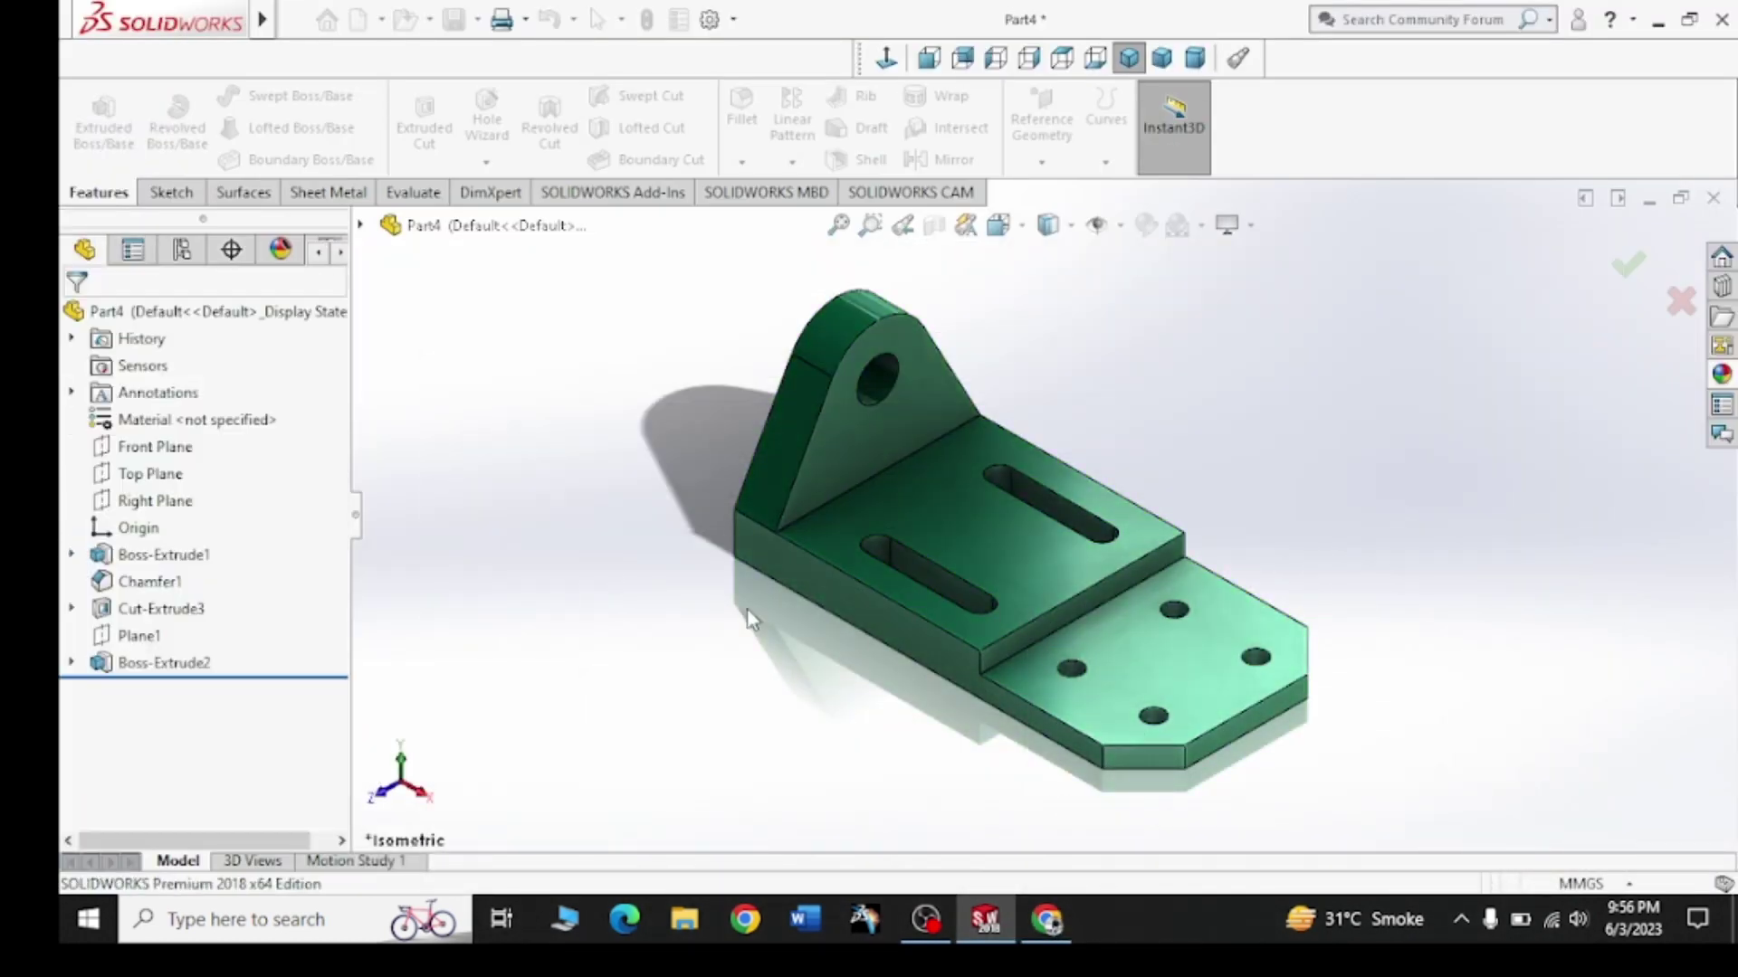
pyautogui.press('f')
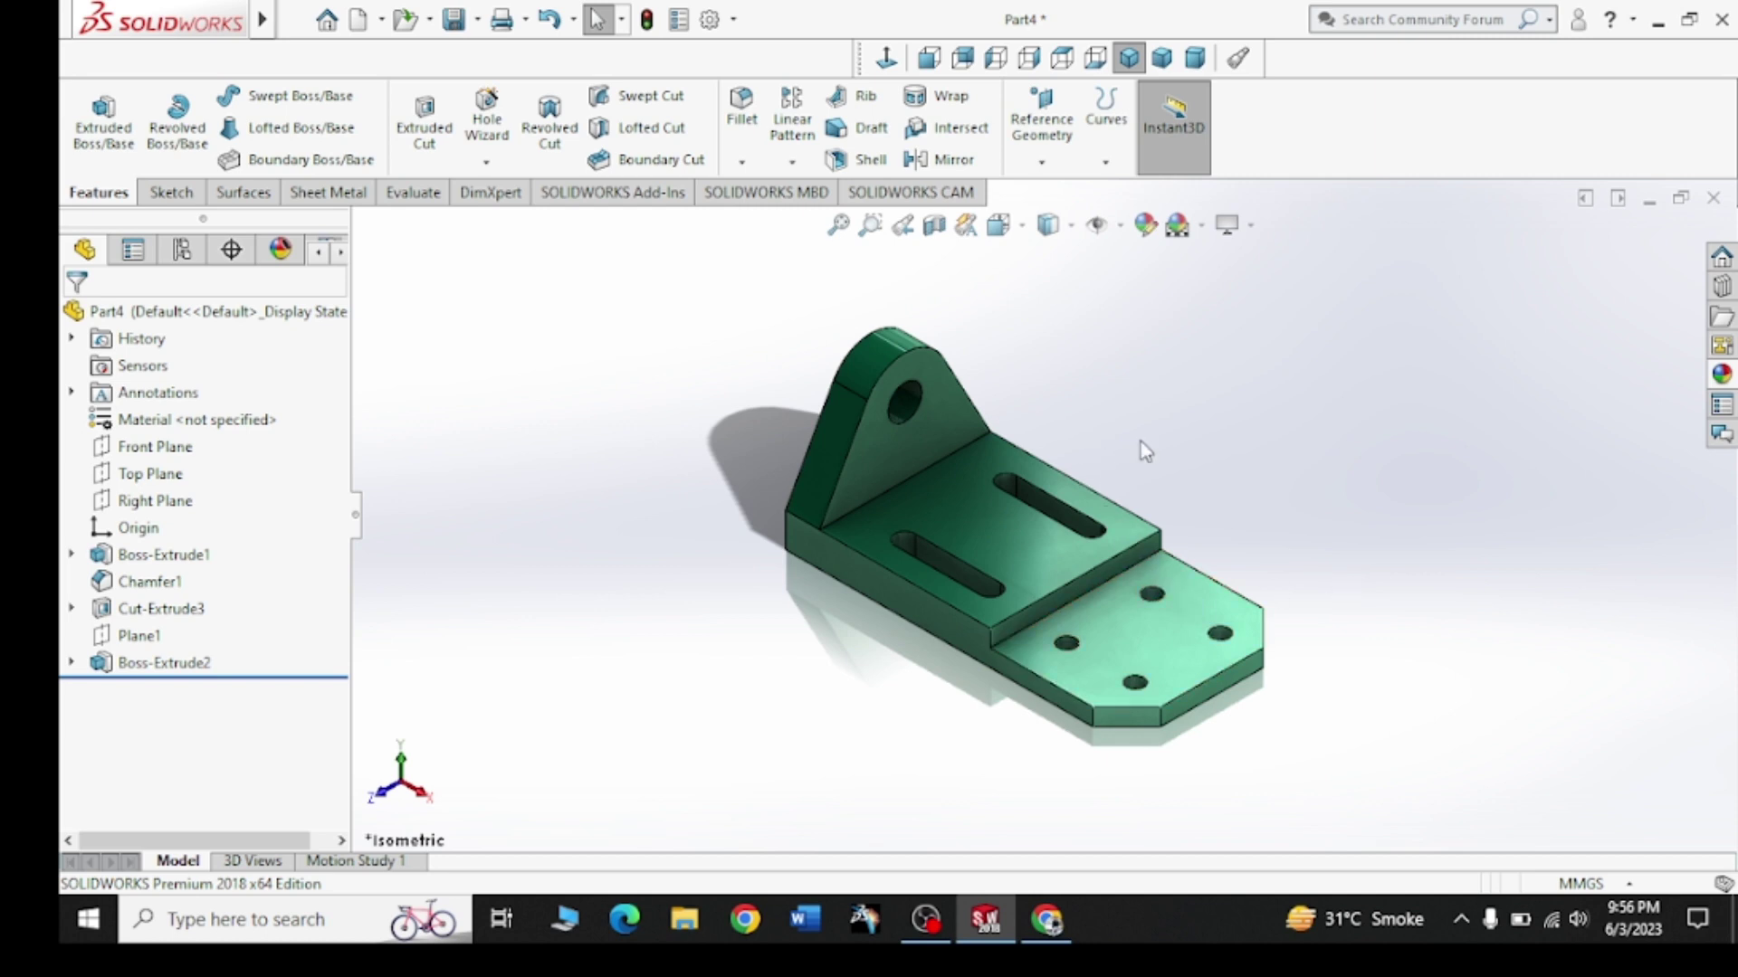
pyautogui.scroll(2, 1030, 411)
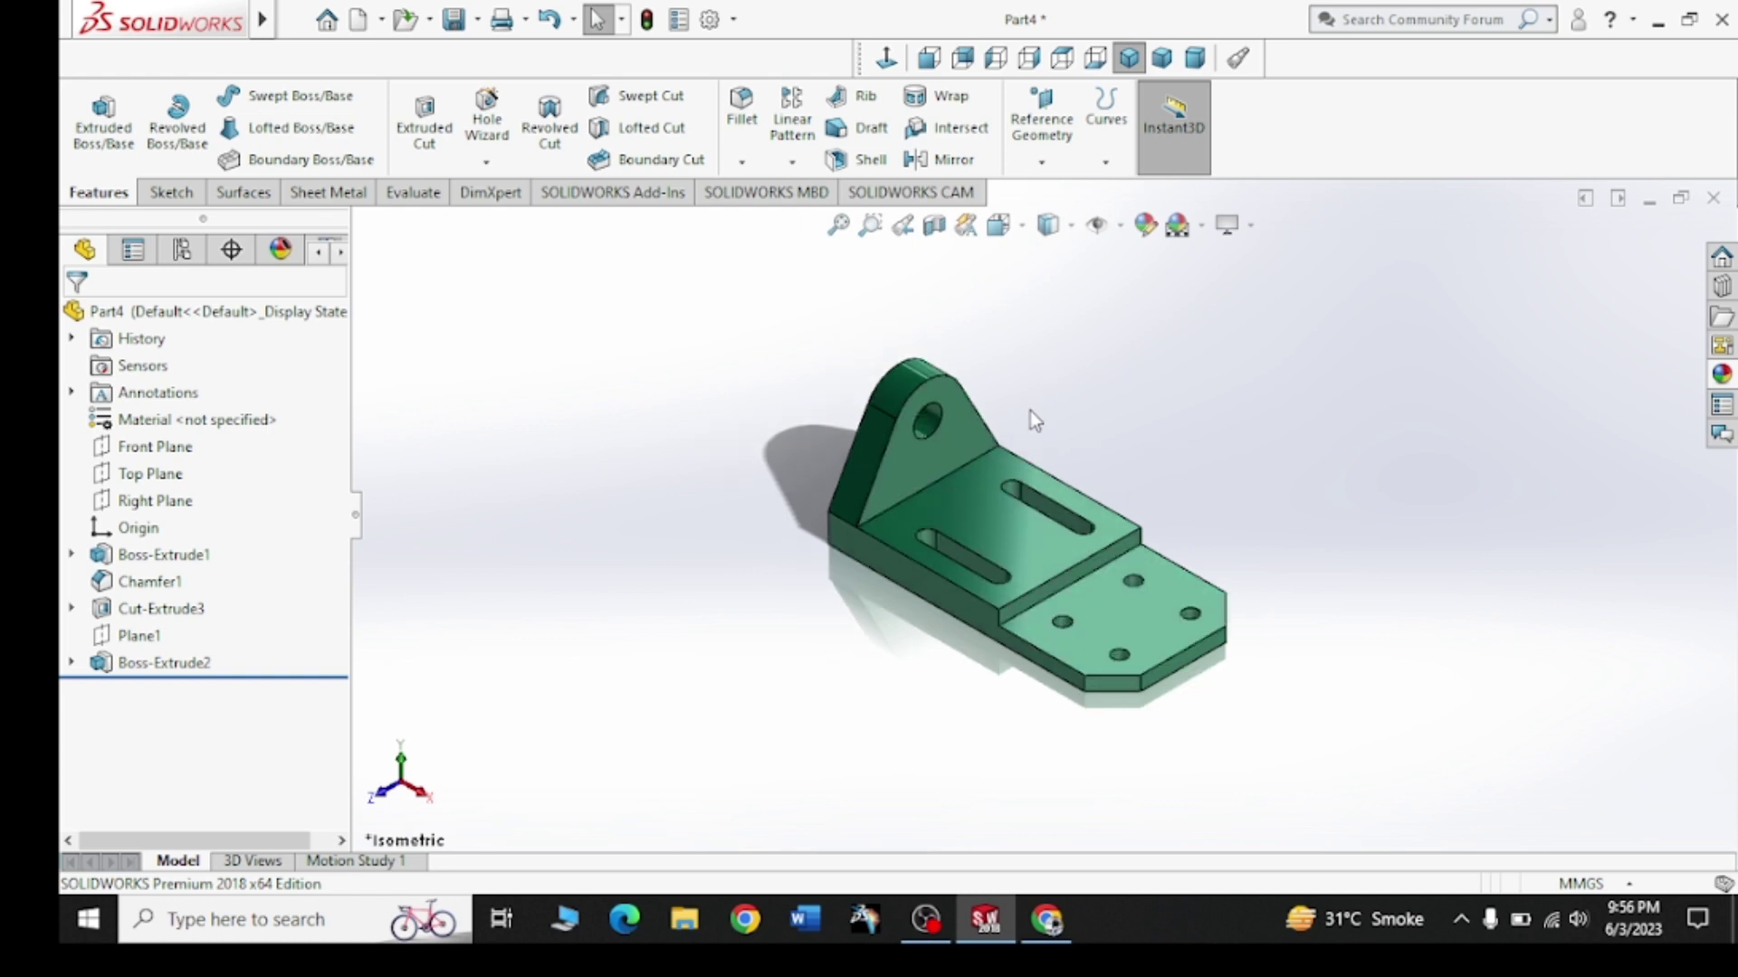
pyautogui.scroll(-1, 819, 328)
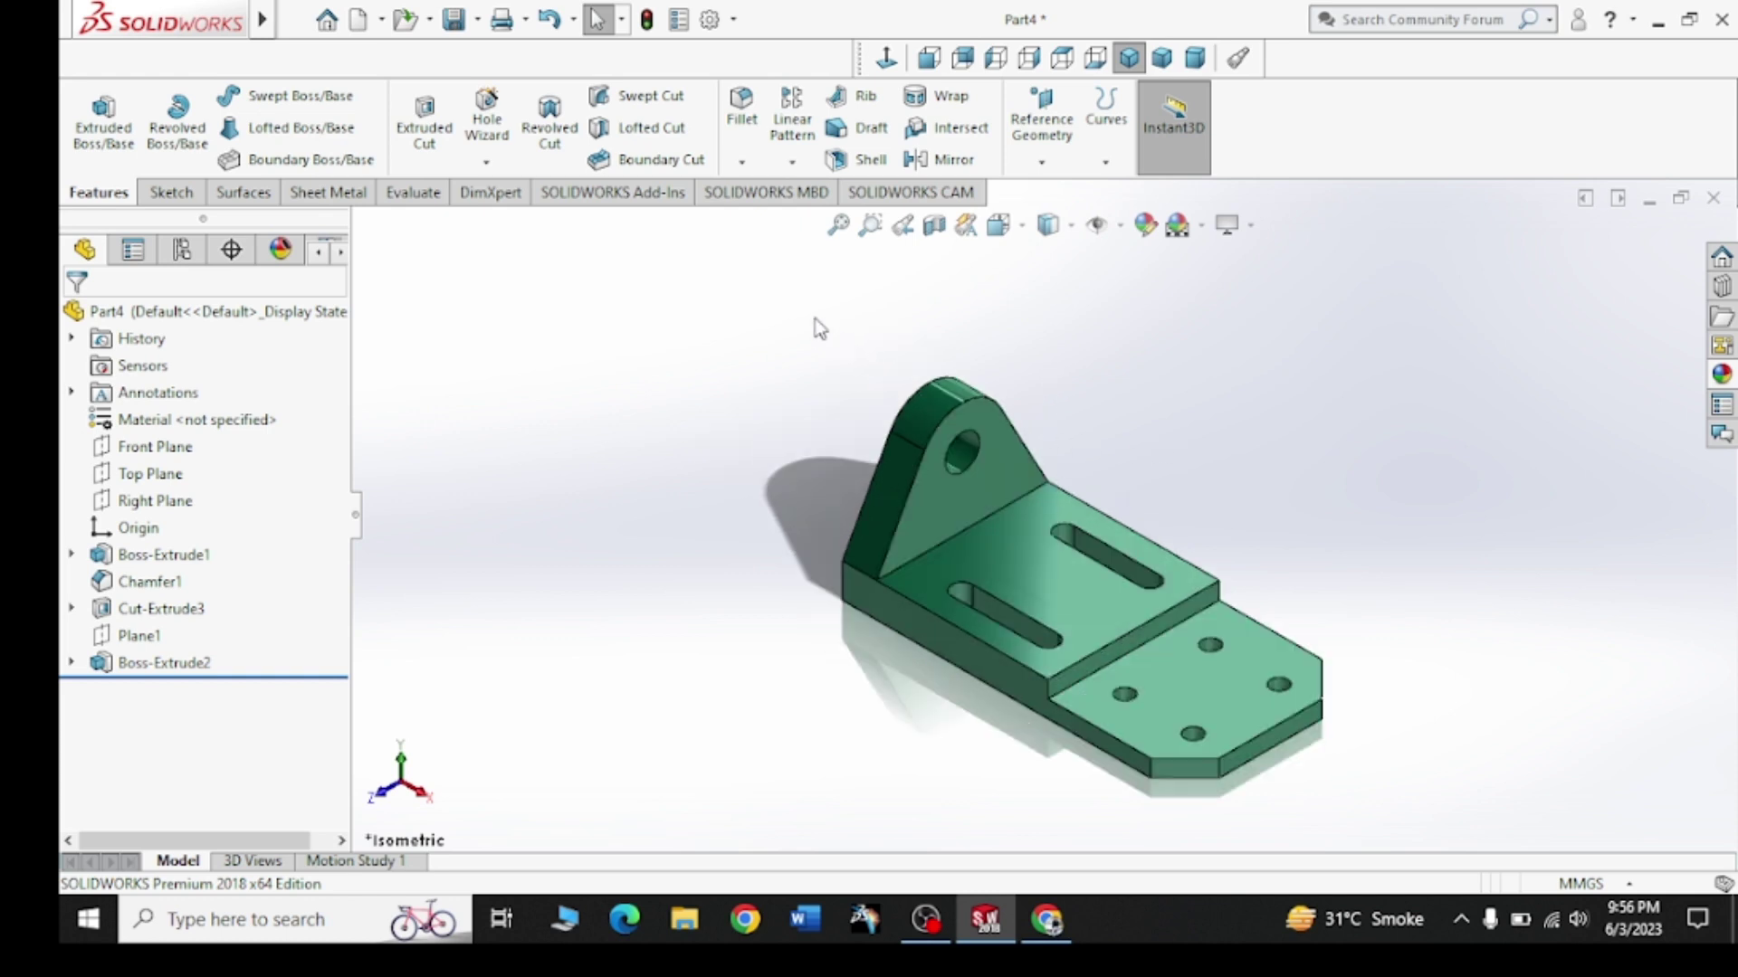
pyautogui.scroll(-1, 881, 473)
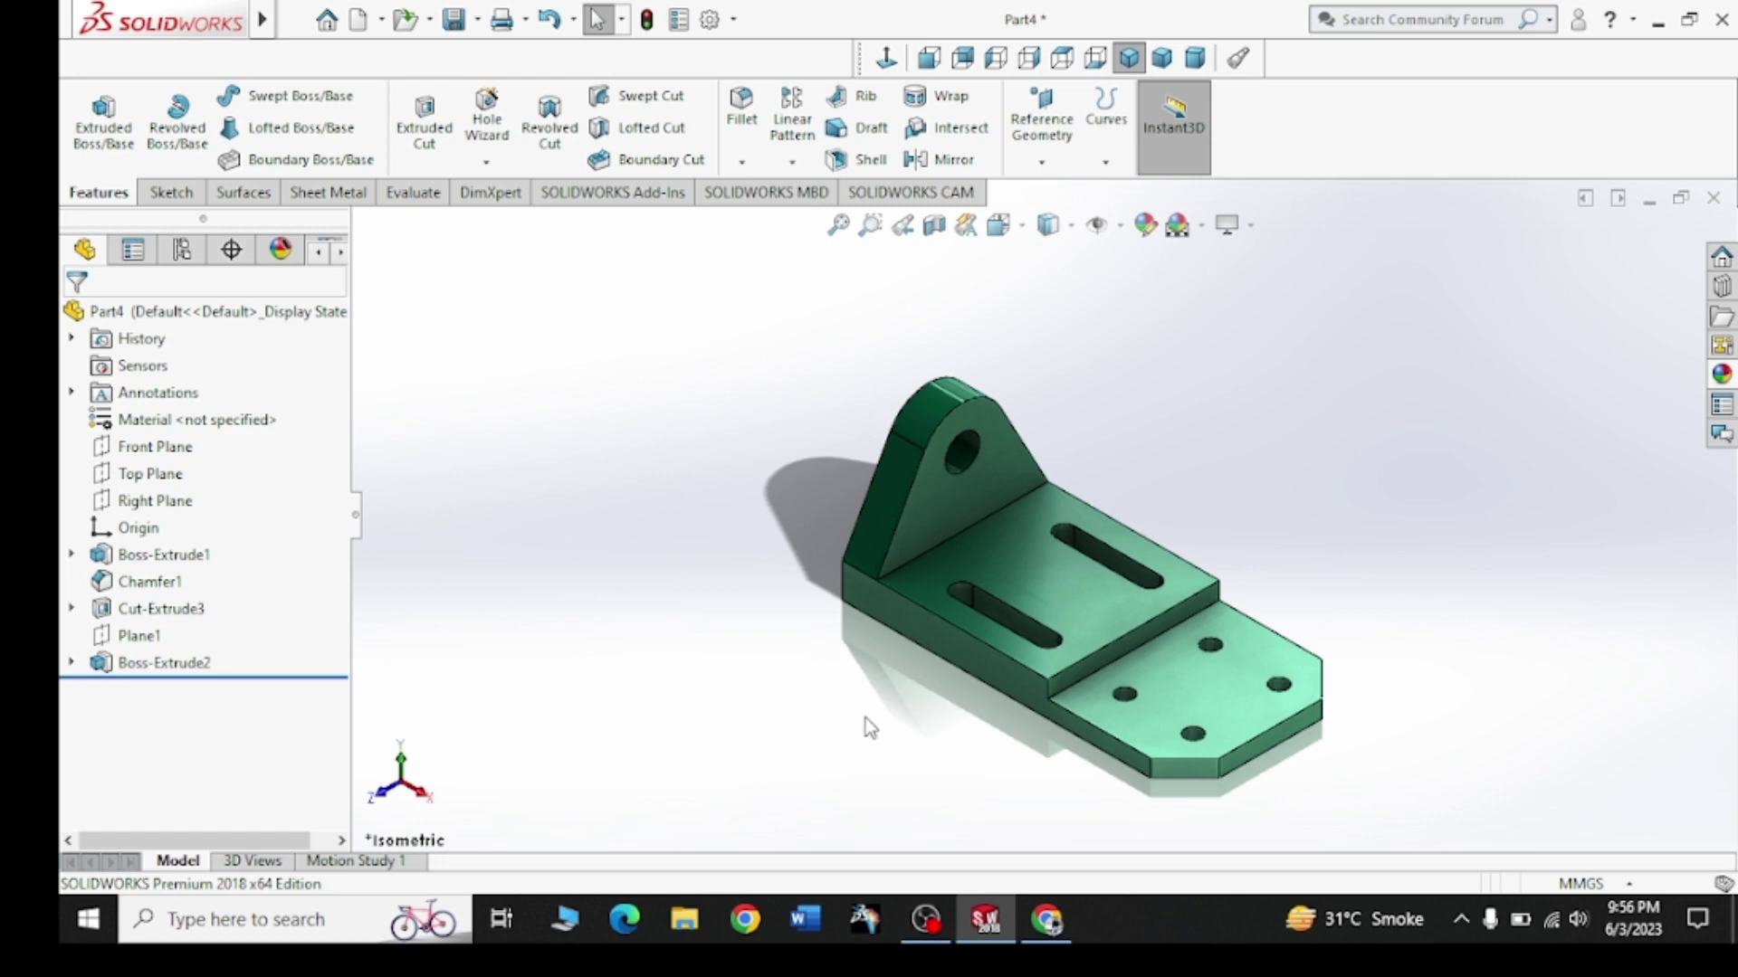